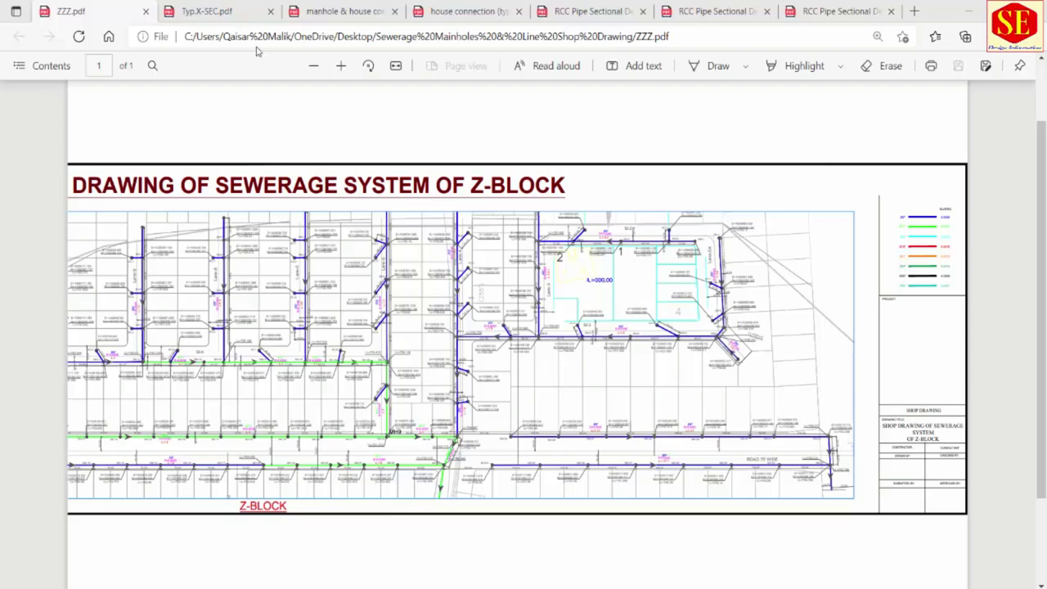
- Review the cross-section, manhole, house connection and 12-inch/18-inch RCC pipe drawings, then switch to the Excel level sheet
{"action": "left_click", "coordinate": [235, 10]}
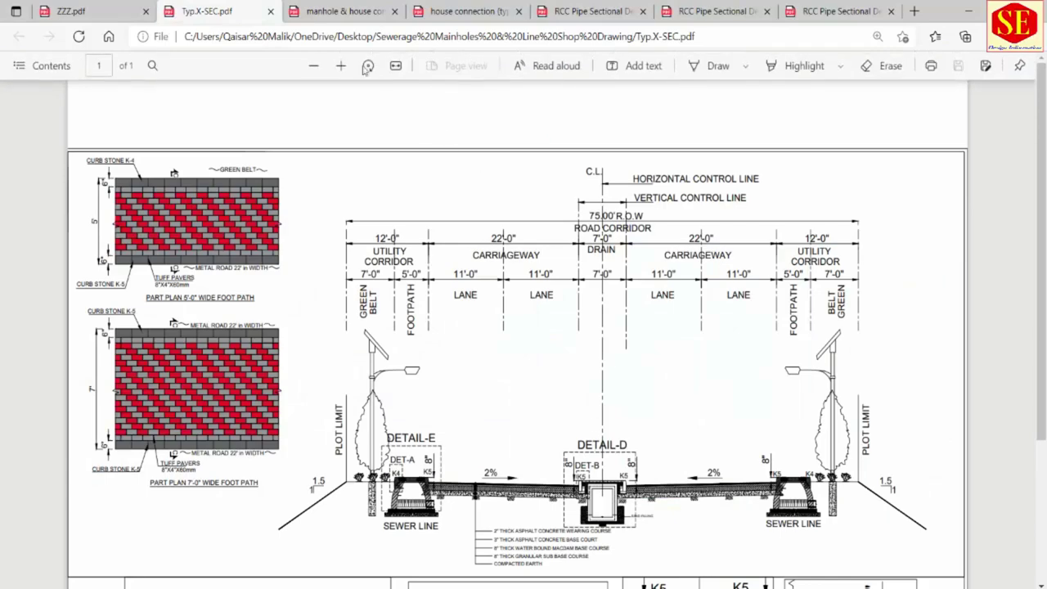
{"action": "left_click", "coordinate": [344, 12]}
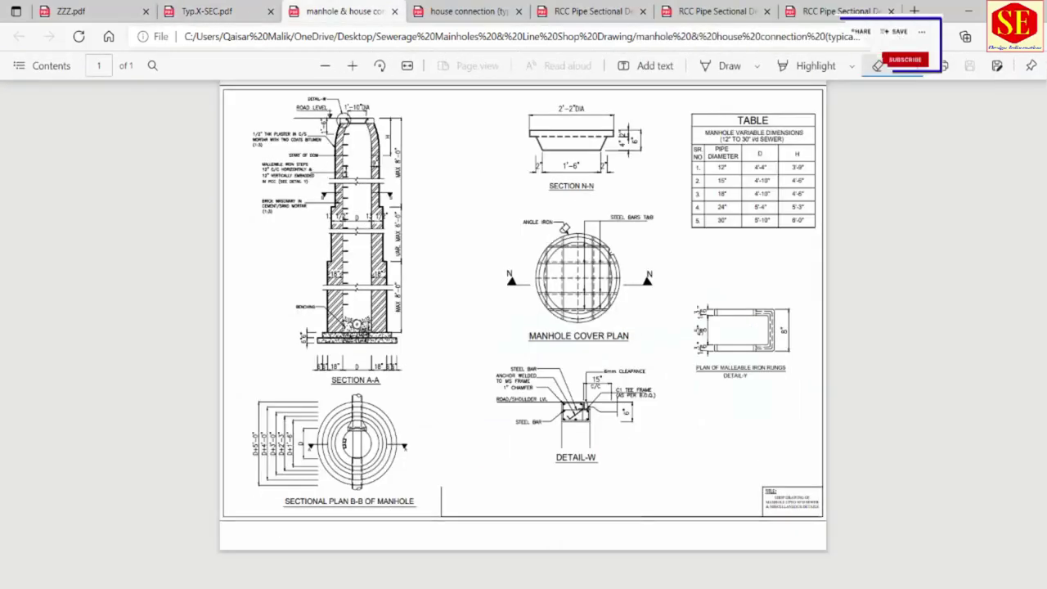
{"action": "left_click", "coordinate": [456, 13]}
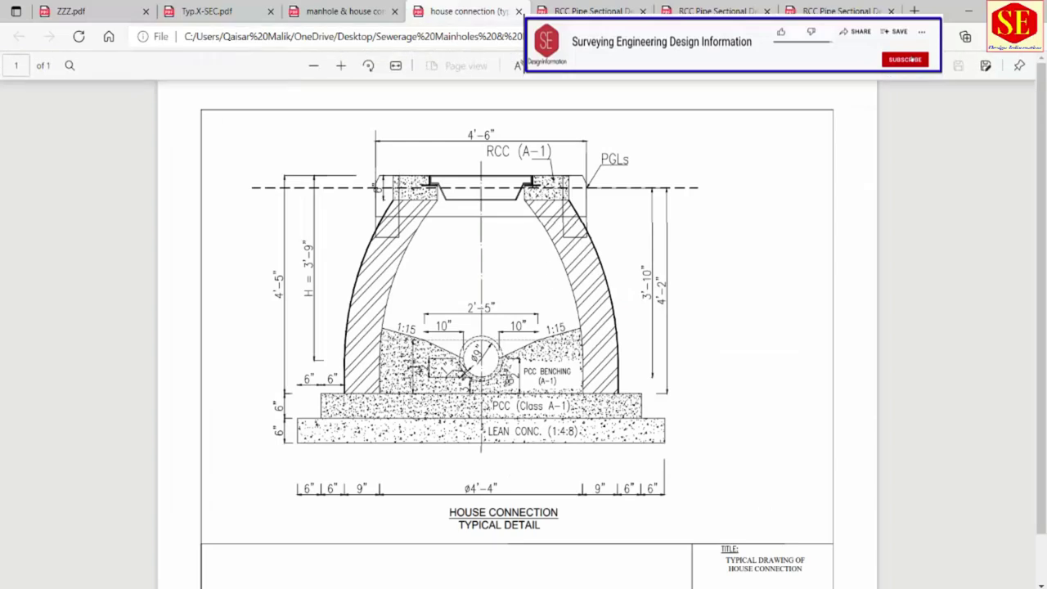
{"action": "left_click", "coordinate": [594, 11]}
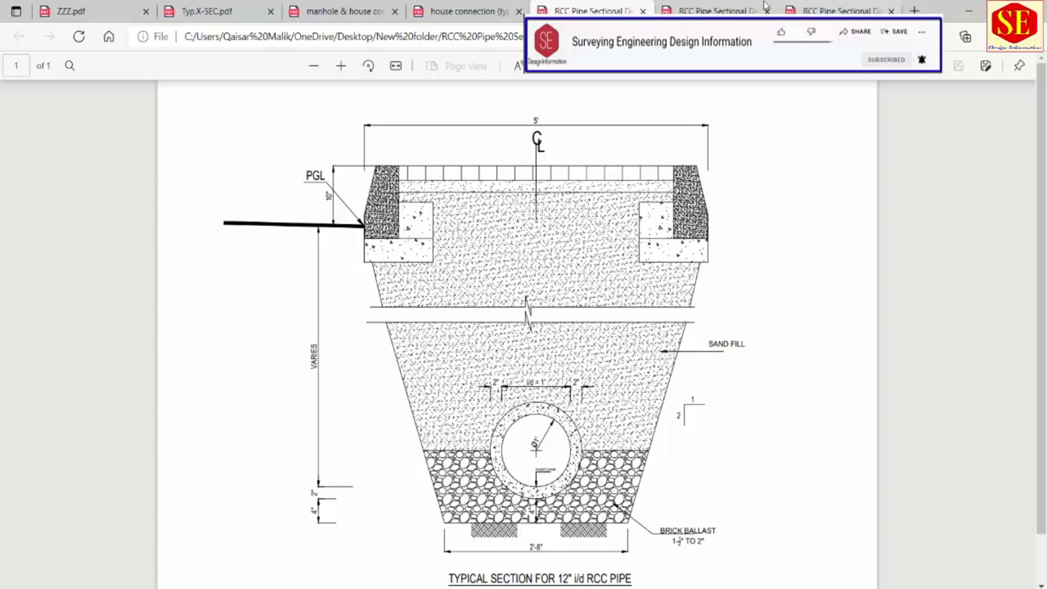
{"action": "key", "text": "ctrl+Tab"}
{"action": "key", "text": "ctrl+Tab"}
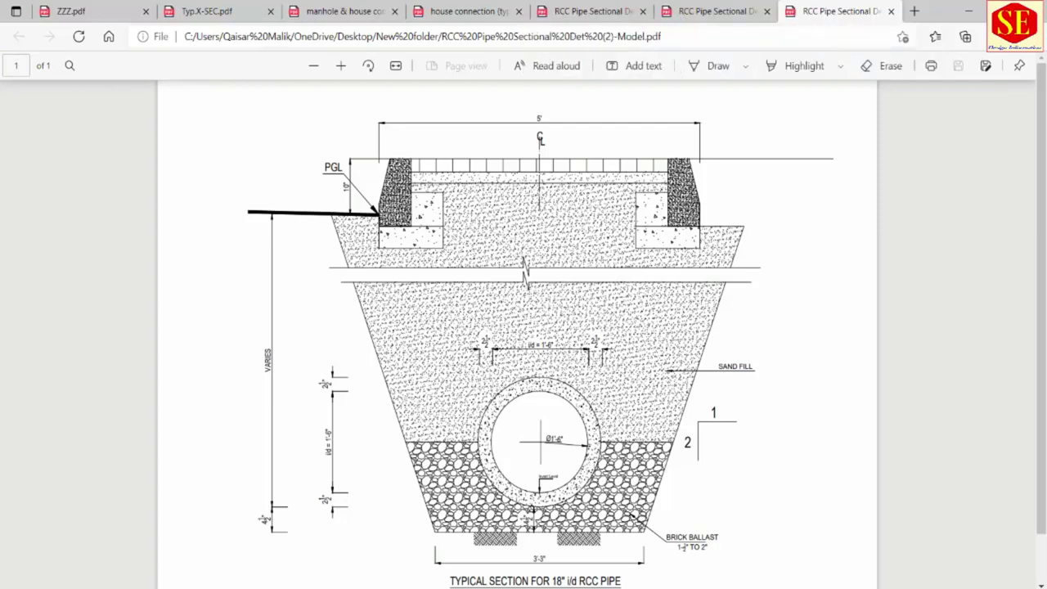
{"action": "key", "text": "alt+Tab"}
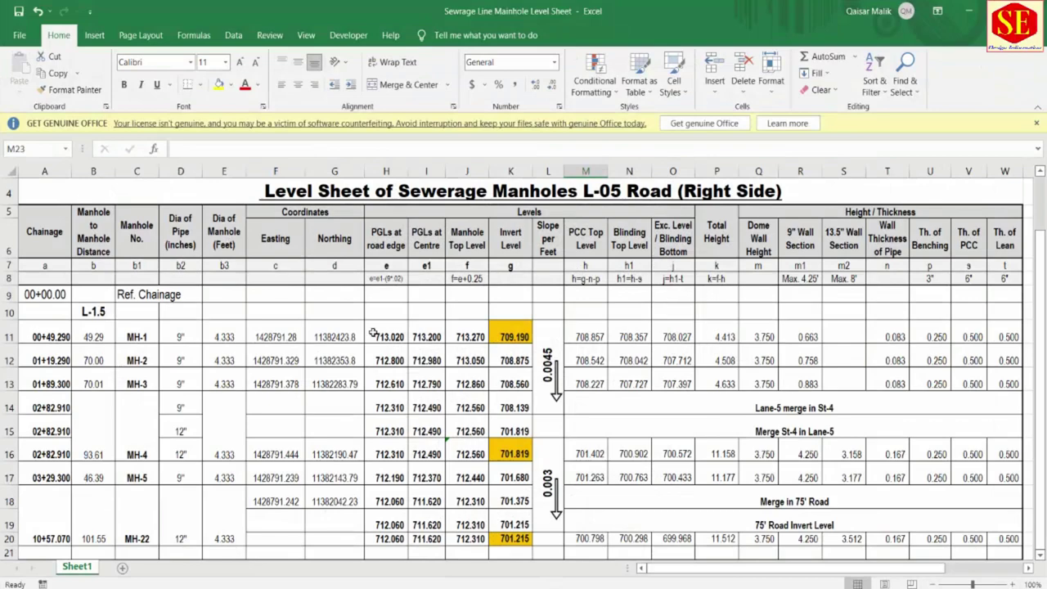
- Glance over the manhole level sheet, then return to the Z-Block sewerage drawing in Edge
{"action": "scroll", "coordinate": [851, 336], "scroll_direction": "down", "scroll_amount": 2}
{"action": "scroll", "coordinate": [850, 335], "scroll_direction": "up", "scroll_amount": 1}
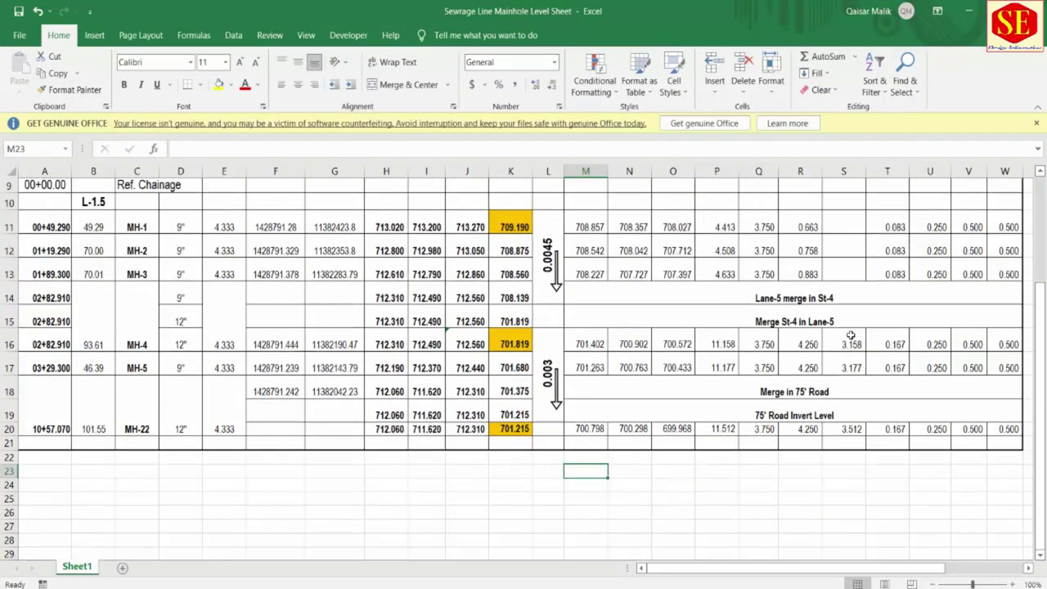
{"action": "scroll", "coordinate": [851, 335], "scroll_direction": "up", "scroll_amount": 1}
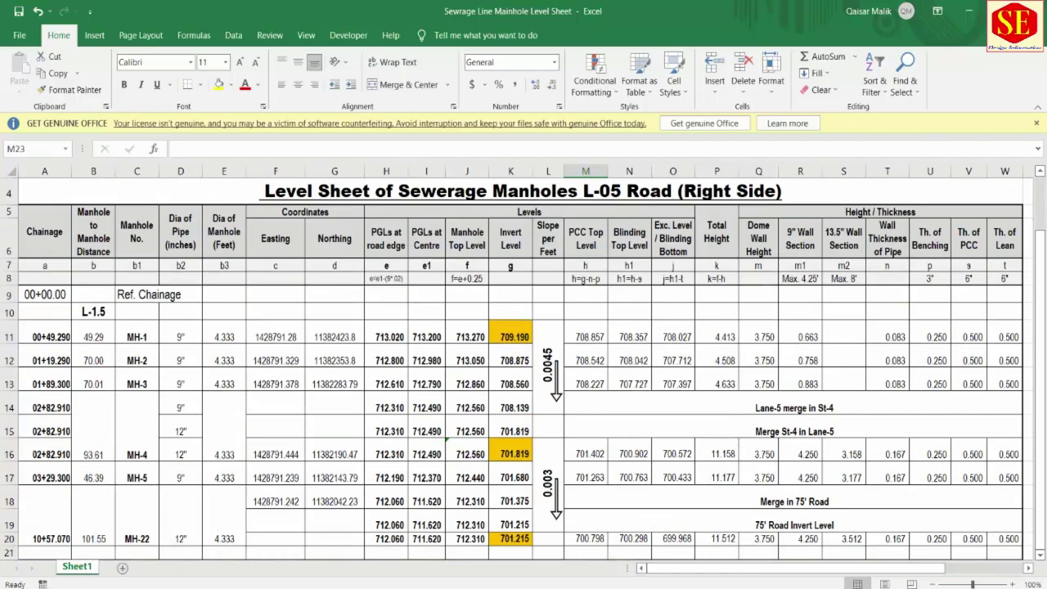
{"action": "key", "text": "alt+Tab"}
- Bring up the Z-Block sewerage drawing and zoom in two steps, panning across it
{"action": "left_click", "coordinate": [70, 10]}
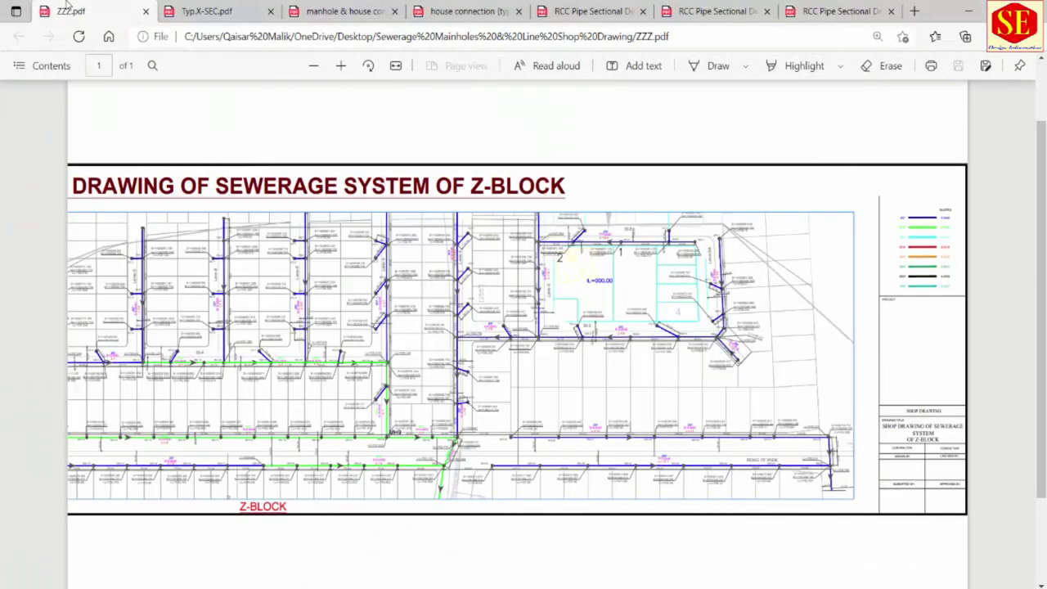
{"action": "left_click", "coordinate": [340, 65]}
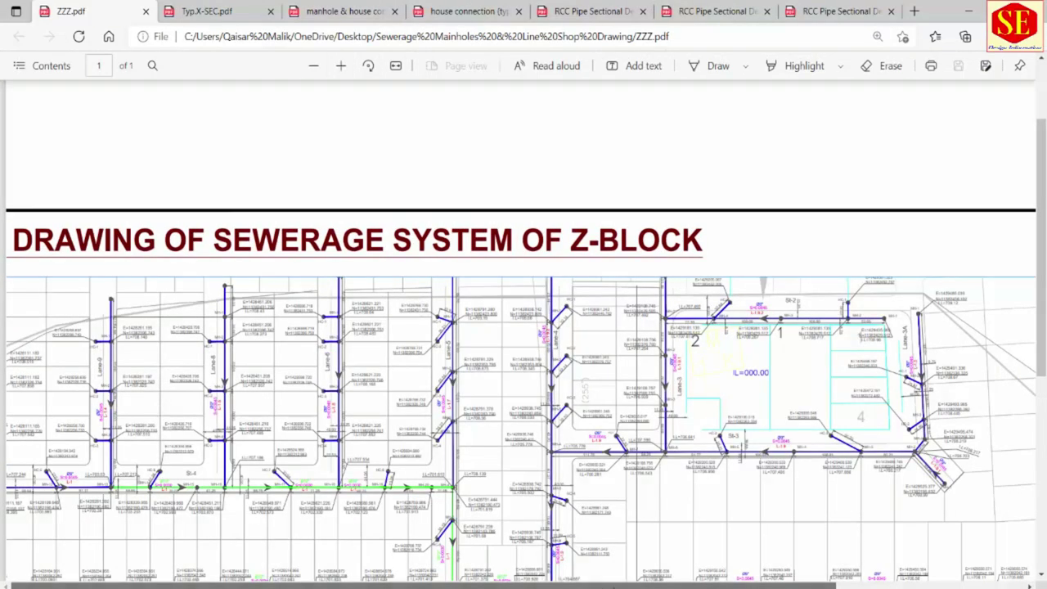
{"action": "left_click_drag", "start_coordinate": [599, 586], "coordinate": [790, 585]}
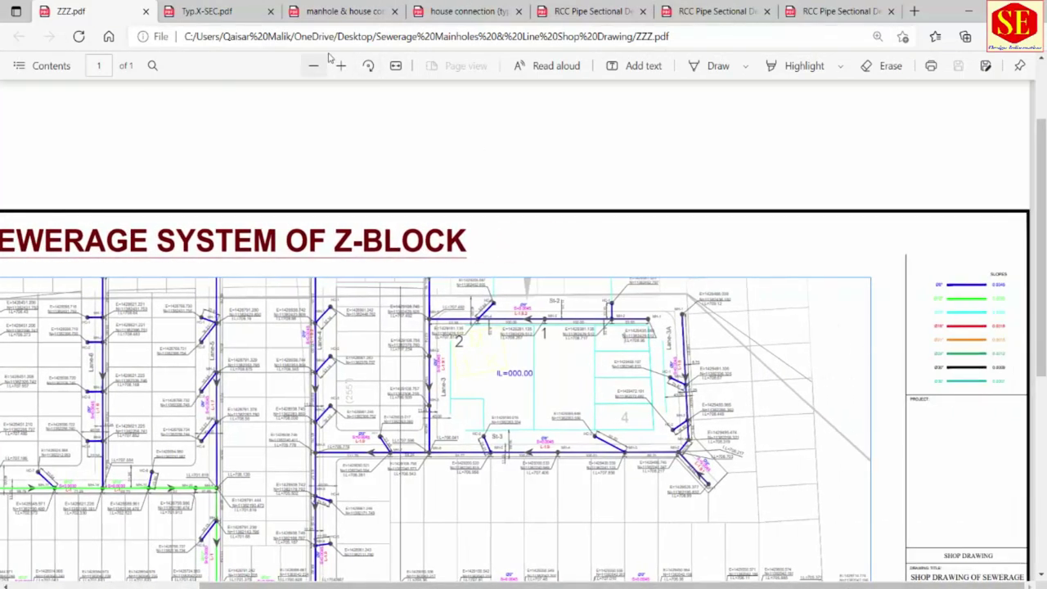
{"action": "left_click", "coordinate": [340, 65]}
{"action": "left_click_drag", "start_coordinate": [442, 586], "coordinate": [785, 586]}
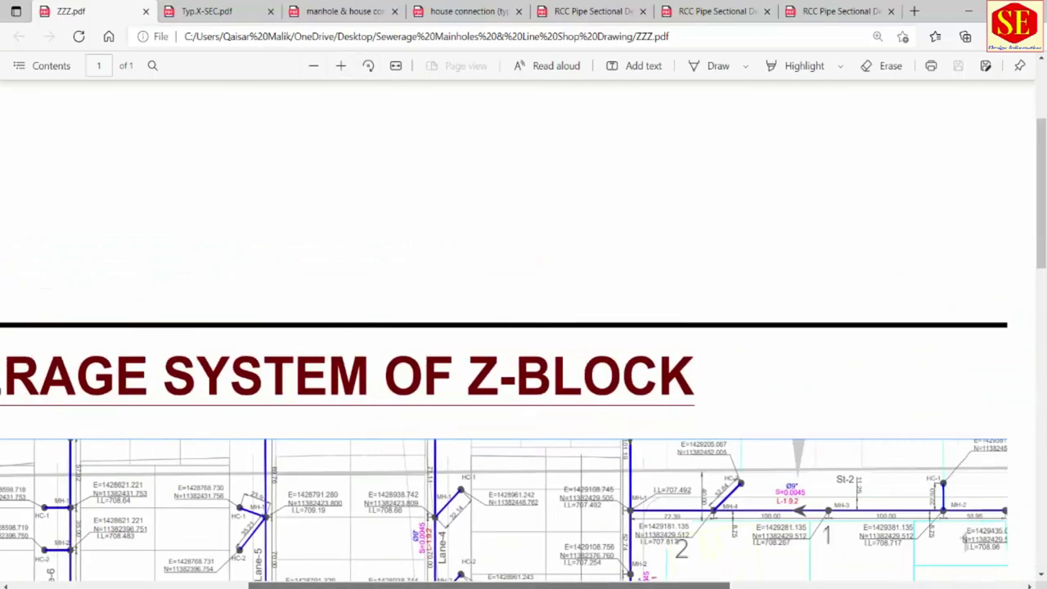
{"action": "scroll", "coordinate": [940, 443], "scroll_direction": "down", "scroll_amount": 2}
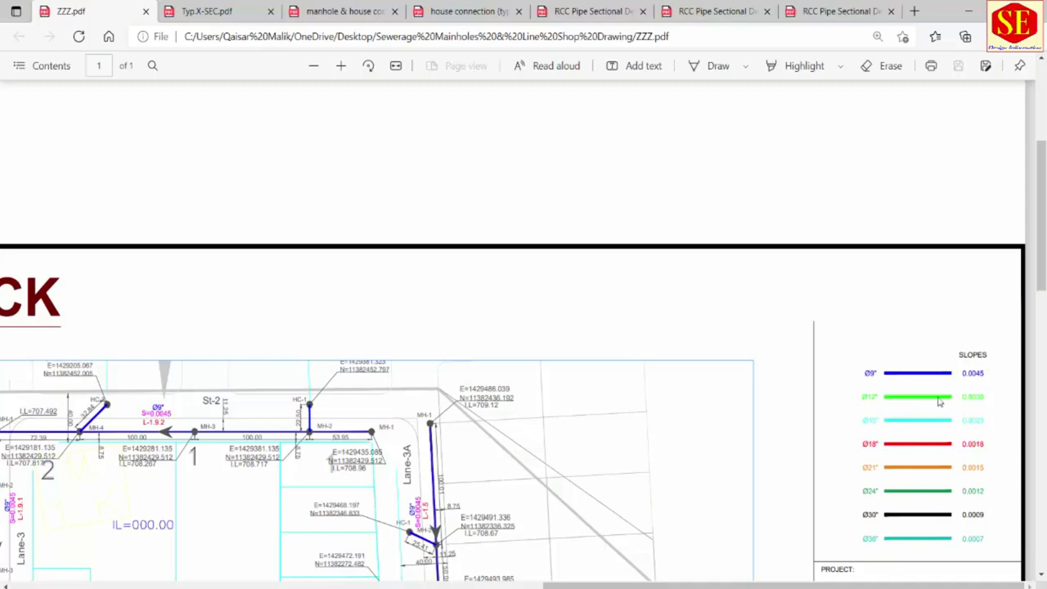
- Turn on erasing, pan to the pipe slope legend and title block, and zoom in again
{"action": "left_click", "coordinate": [884, 65]}
{"action": "scroll", "coordinate": [524, 327], "scroll_direction": "up", "scroll_amount": 3}
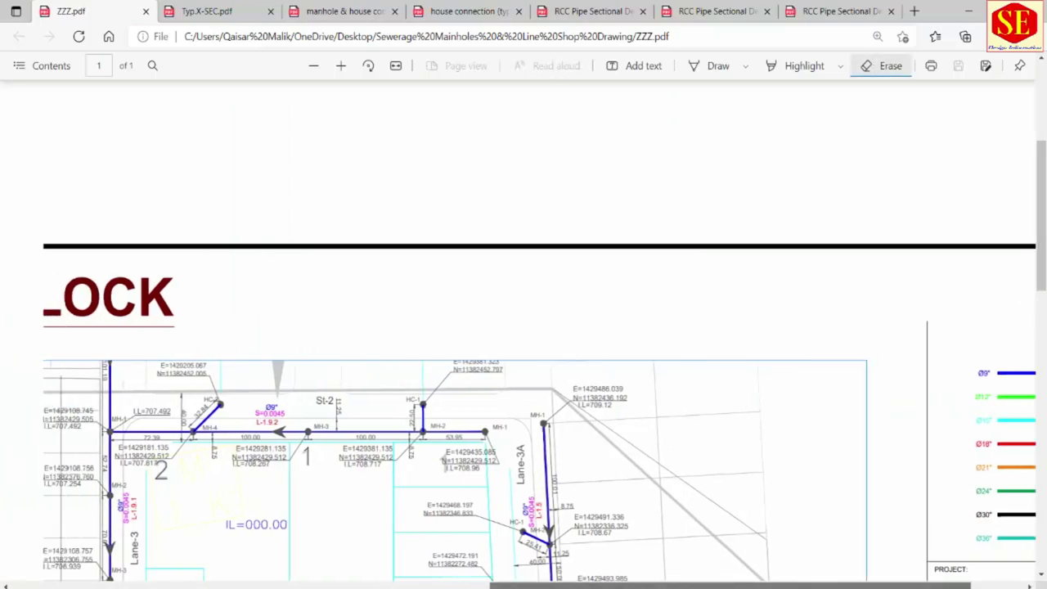
{"action": "scroll", "coordinate": [524, 327], "scroll_direction": "left", "scroll_amount": 10}
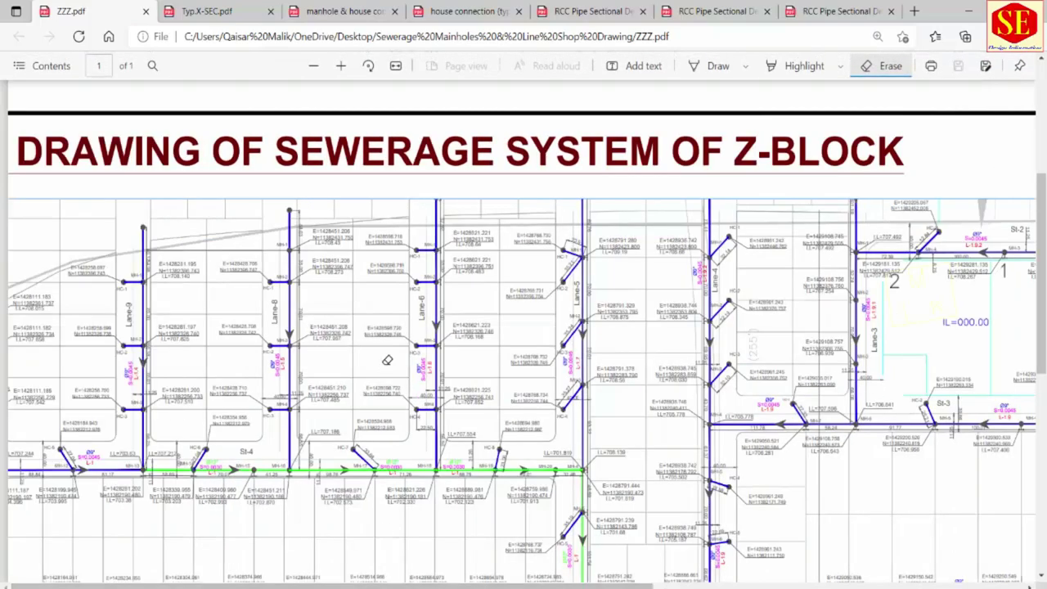
{"action": "scroll", "coordinate": [185, 307], "scroll_direction": "down", "scroll_amount": 3}
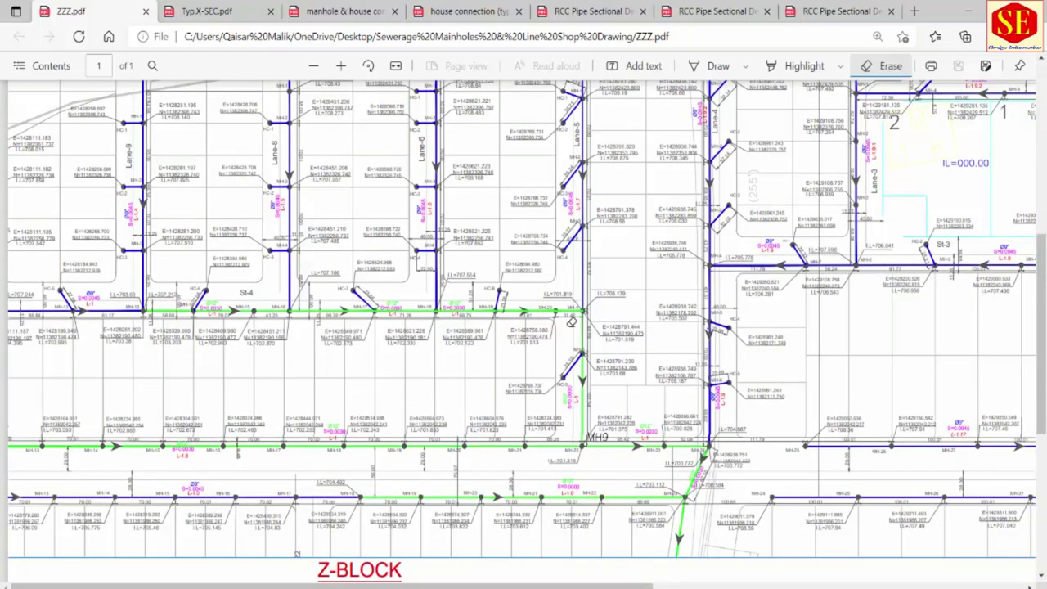
{"action": "scroll", "coordinate": [737, 448], "scroll_direction": "down", "scroll_amount": 2}
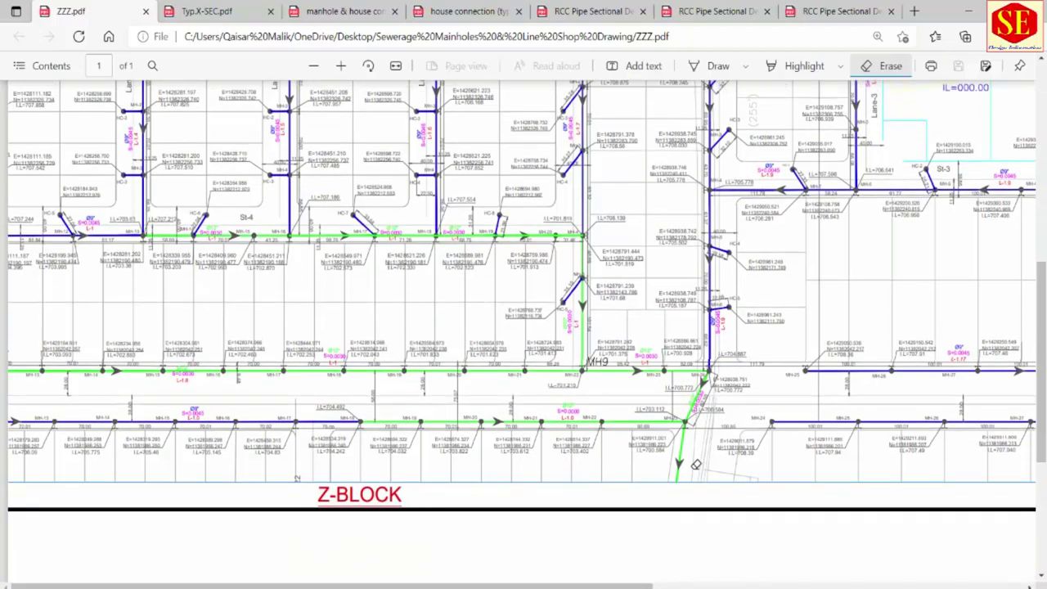
{"action": "scroll", "coordinate": [642, 546], "scroll_direction": "up", "scroll_amount": 3}
{"action": "left_click_drag", "start_coordinate": [332, 586], "coordinate": [1032, 489]}
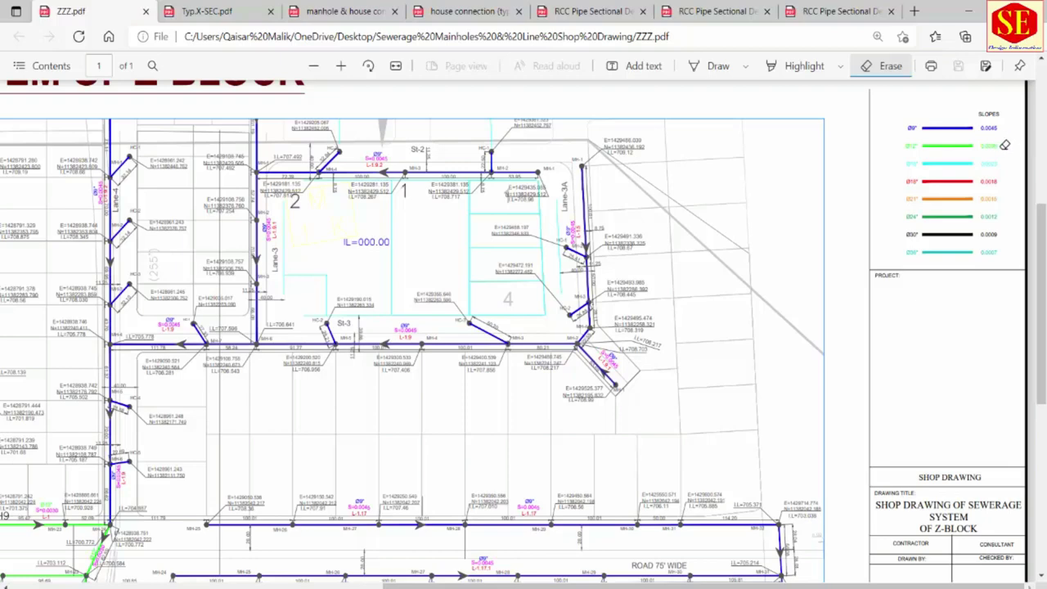
{"action": "scroll", "coordinate": [598, 571], "scroll_direction": "left", "scroll_amount": 2}
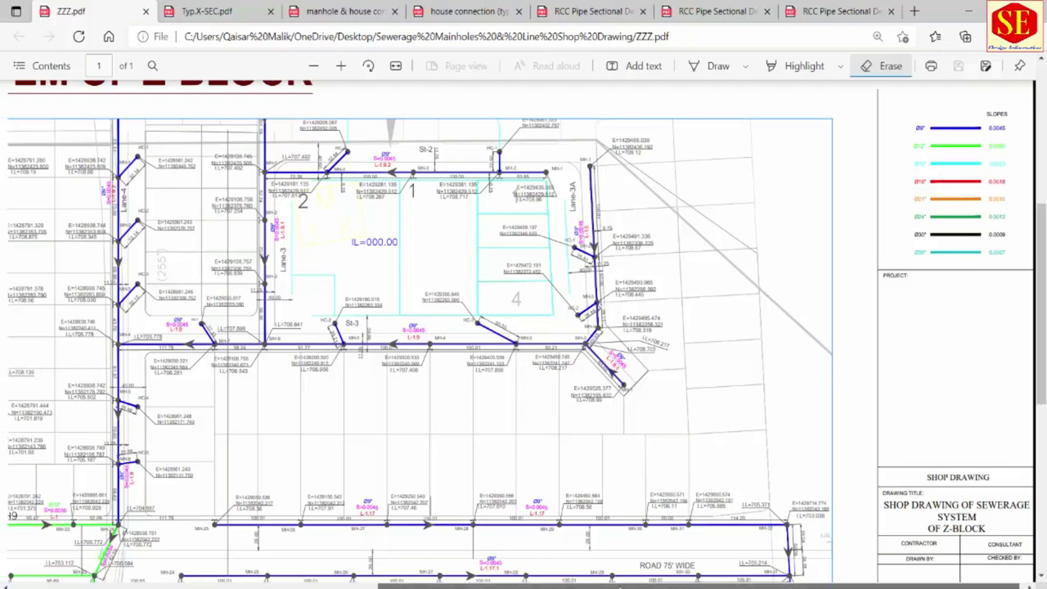
{"action": "scroll", "coordinate": [598, 571], "scroll_direction": "left", "scroll_amount": 3}
{"action": "scroll", "coordinate": [654, 352], "scroll_direction": "left", "scroll_amount": 3}
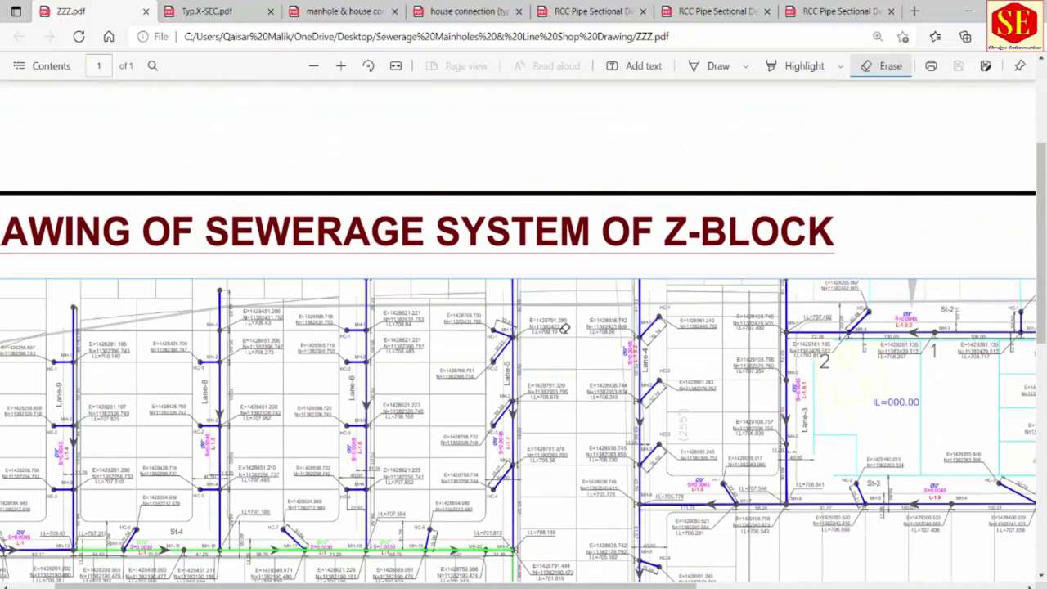
{"action": "scroll", "coordinate": [565, 328], "scroll_direction": "up", "scroll_amount": 2}
{"action": "left_click", "coordinate": [341, 65]}
- Zoom the sewerage drawing in another step and scroll down through the manhole layout
{"action": "left_click", "coordinate": [341, 66]}
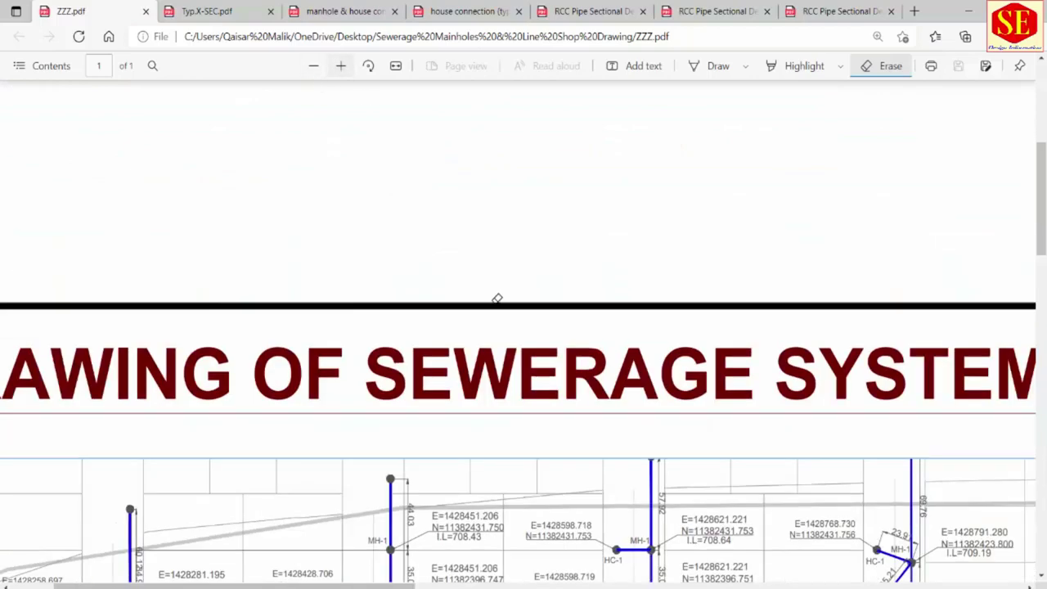
{"action": "scroll", "coordinate": [520, 323], "scroll_direction": "down", "scroll_amount": 3}
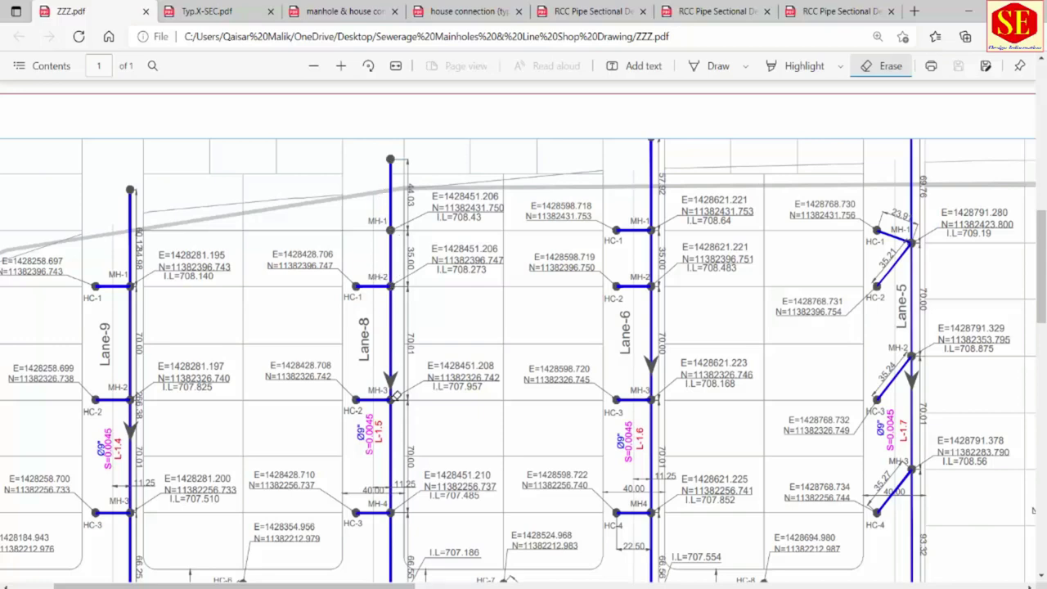
{"action": "scroll", "coordinate": [436, 416], "scroll_direction": "down", "scroll_amount": 1}
{"action": "scroll", "coordinate": [436, 416], "scroll_direction": "down", "scroll_amount": 2}
{"action": "scroll", "coordinate": [436, 415], "scroll_direction": "down", "scroll_amount": 1}
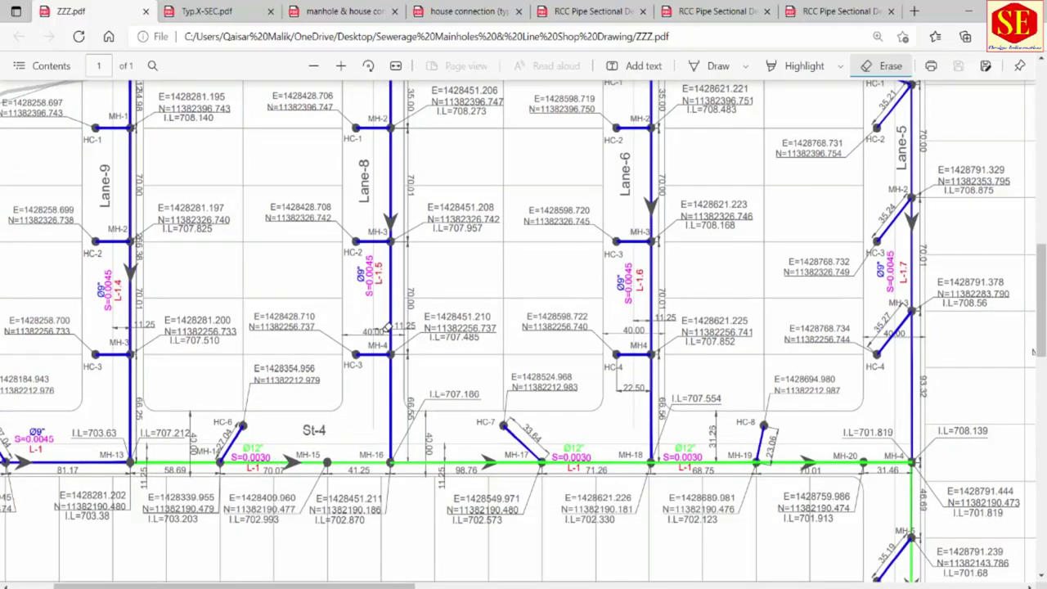
{"action": "scroll", "coordinate": [388, 327], "scroll_direction": "up", "scroll_amount": 3}
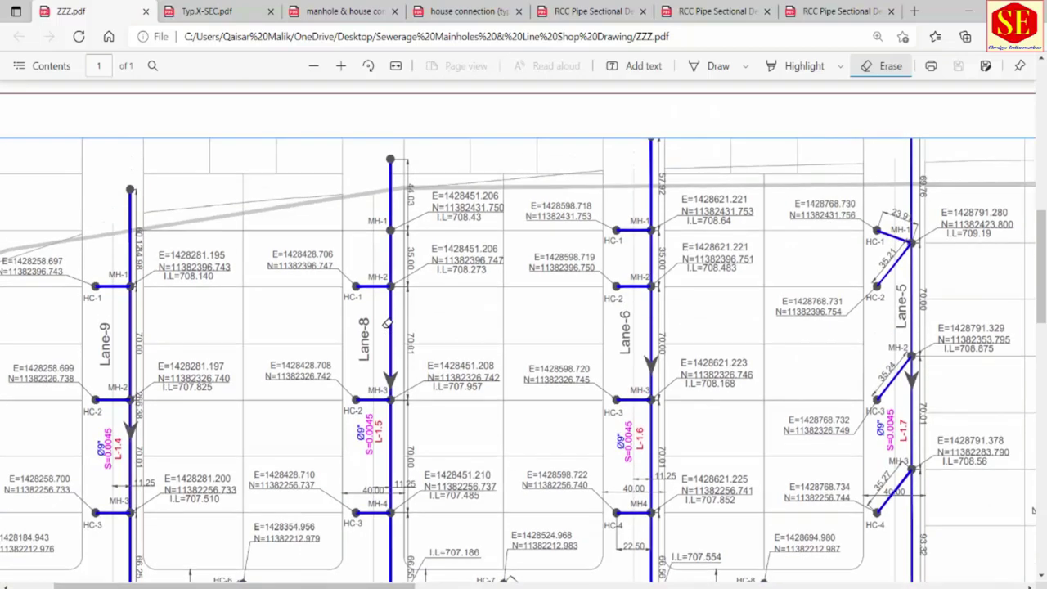
- Enlarge the Lane-9, Lane-8 and Lane-6 manholes so invert levels like I.L=708.273 are legible
{"action": "left_click", "coordinate": [341, 65]}
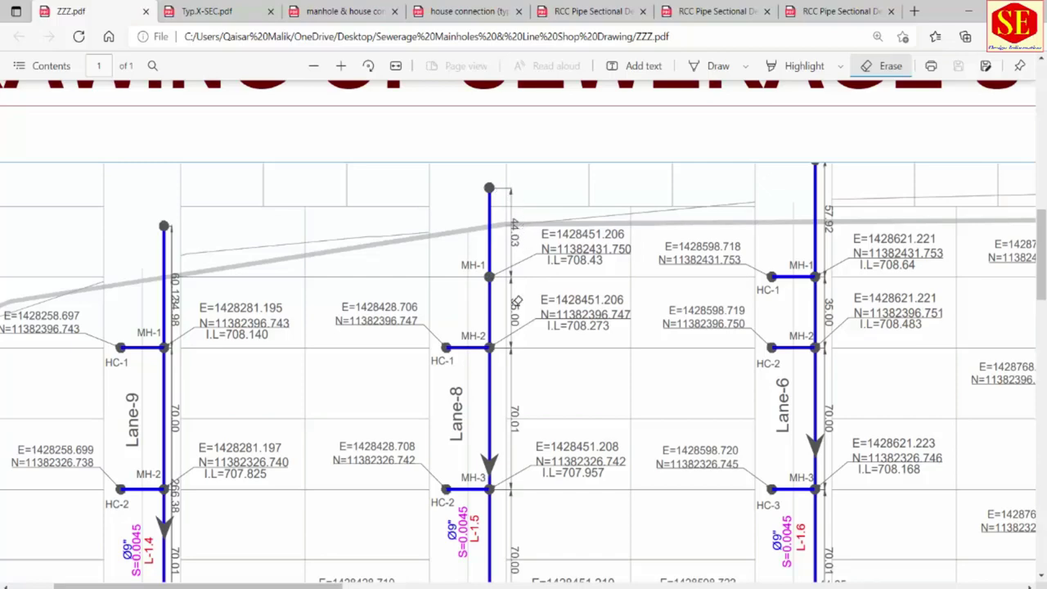
{"action": "scroll", "coordinate": [525, 406], "scroll_direction": "down", "scroll_amount": 1}
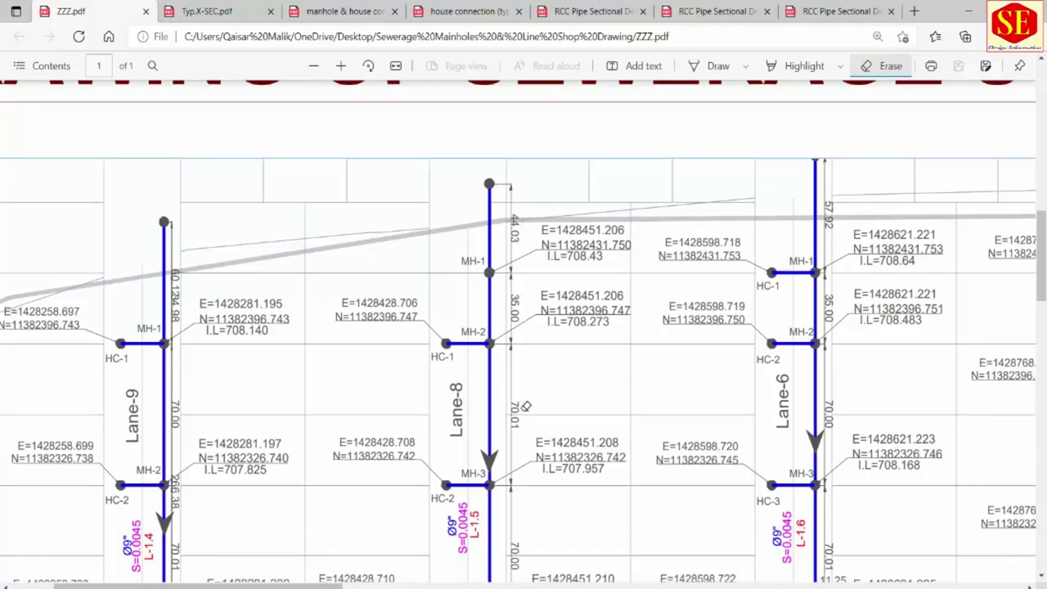
{"action": "scroll", "coordinate": [525, 406], "scroll_direction": "down", "scroll_amount": 1}
{"action": "scroll", "coordinate": [525, 401], "scroll_direction": "down", "scroll_amount": 2}
{"action": "scroll", "coordinate": [524, 388], "scroll_direction": "down", "scroll_amount": 1}
{"action": "scroll", "coordinate": [524, 388], "scroll_direction": "down", "scroll_amount": 1}
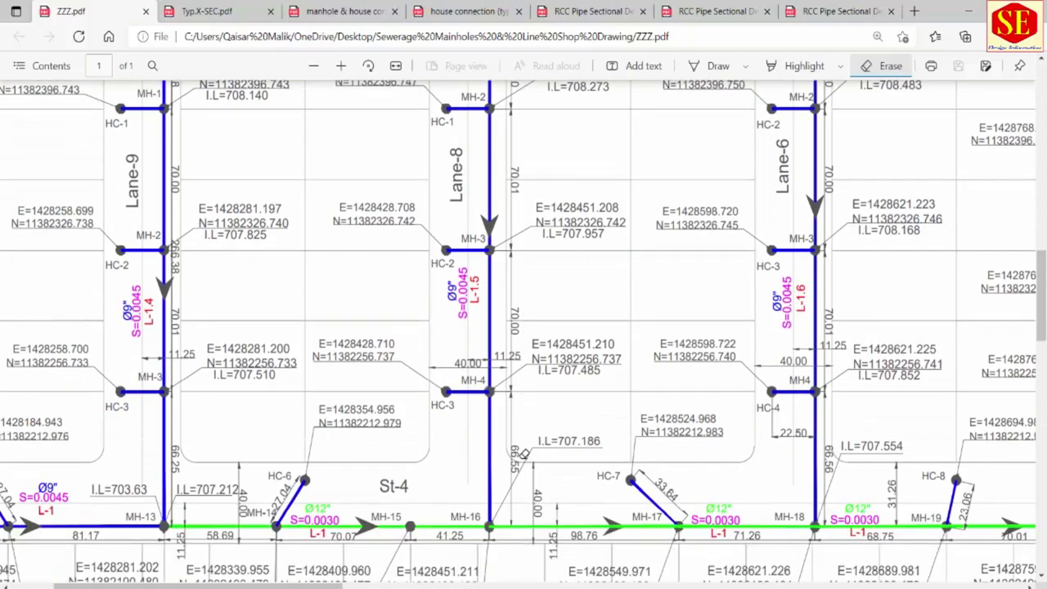
{"action": "scroll", "coordinate": [524, 458], "scroll_direction": "up", "scroll_amount": 3}
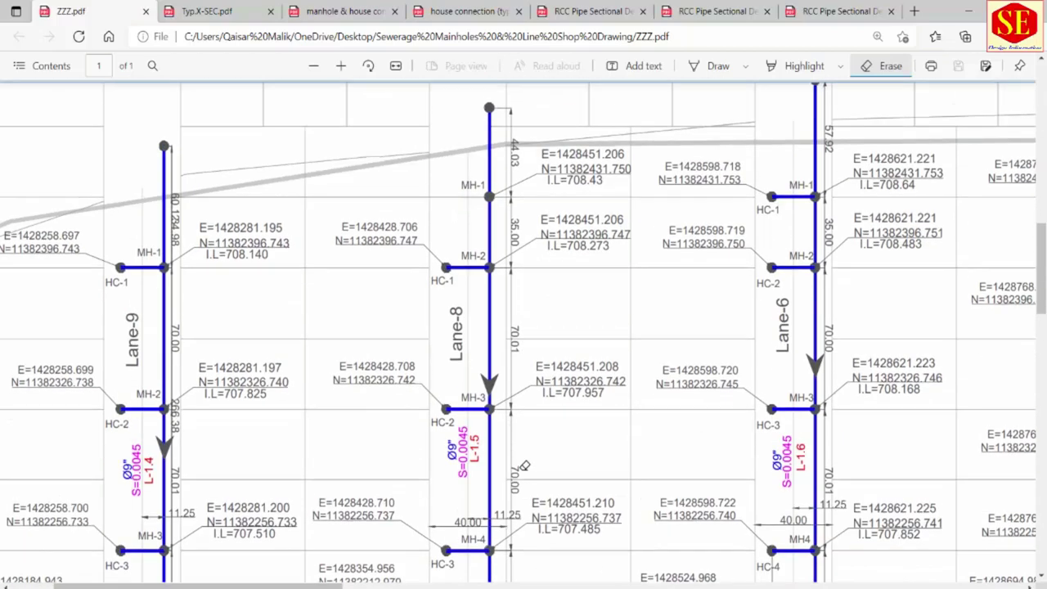
{"action": "scroll", "coordinate": [425, 352], "scroll_direction": "up", "scroll_amount": 2}
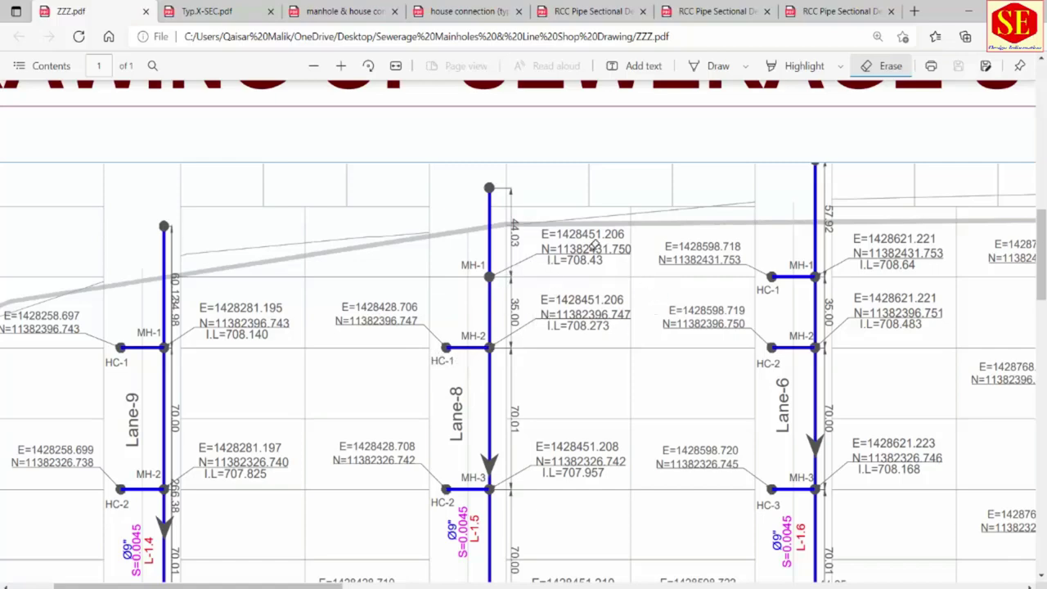
{"action": "left_click_drag", "start_coordinate": [197, 585], "coordinate": [352, 585]}
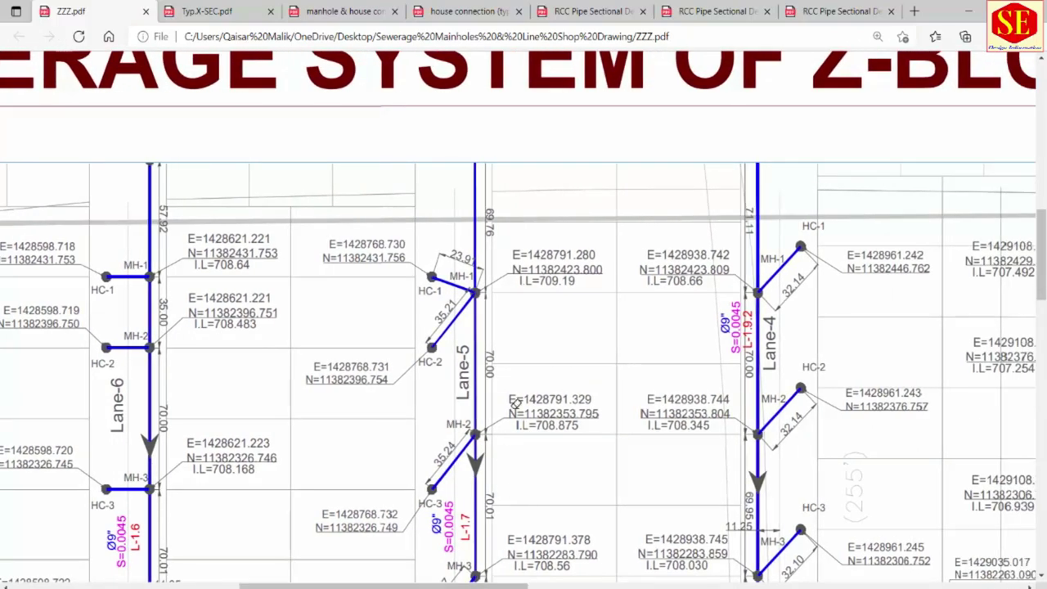
{"action": "scroll", "coordinate": [517, 405], "scroll_direction": "down", "scroll_amount": 3}
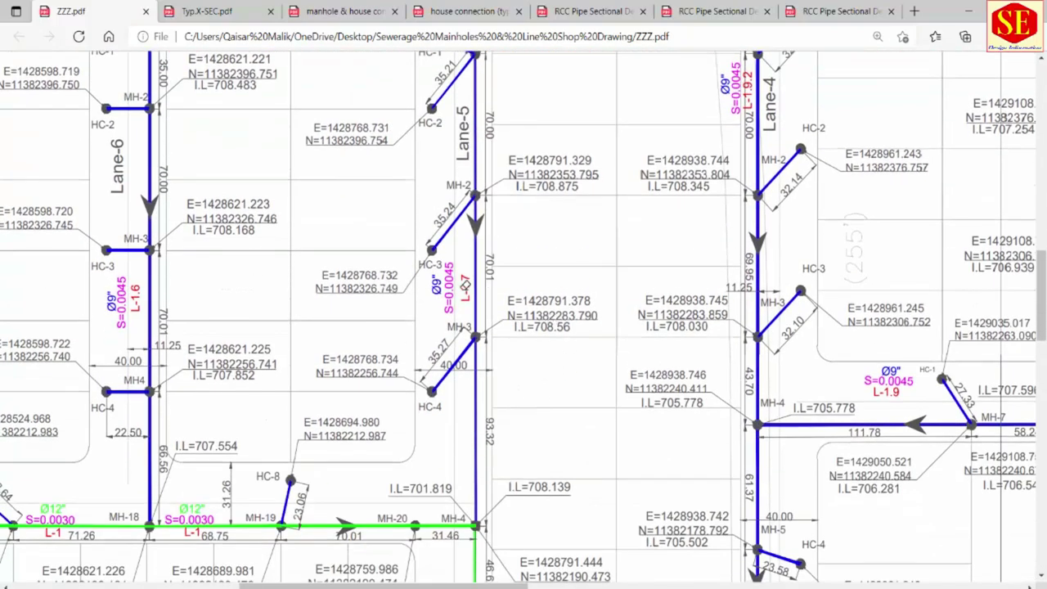
{"action": "scroll", "coordinate": [454, 225], "scroll_direction": "up", "scroll_amount": 1}
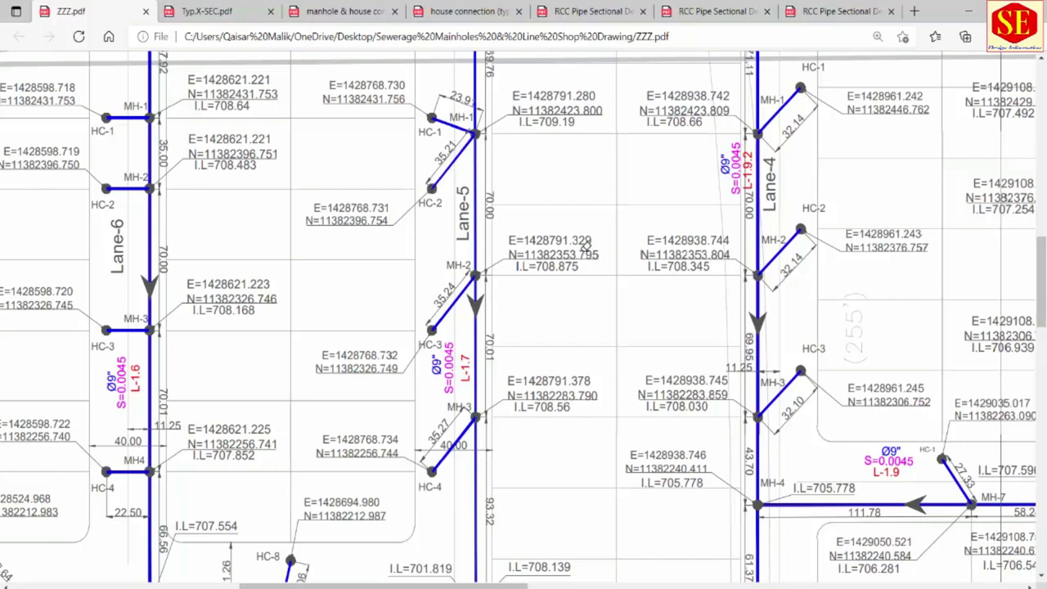
{"action": "scroll", "coordinate": [527, 279], "scroll_direction": "down", "scroll_amount": 3}
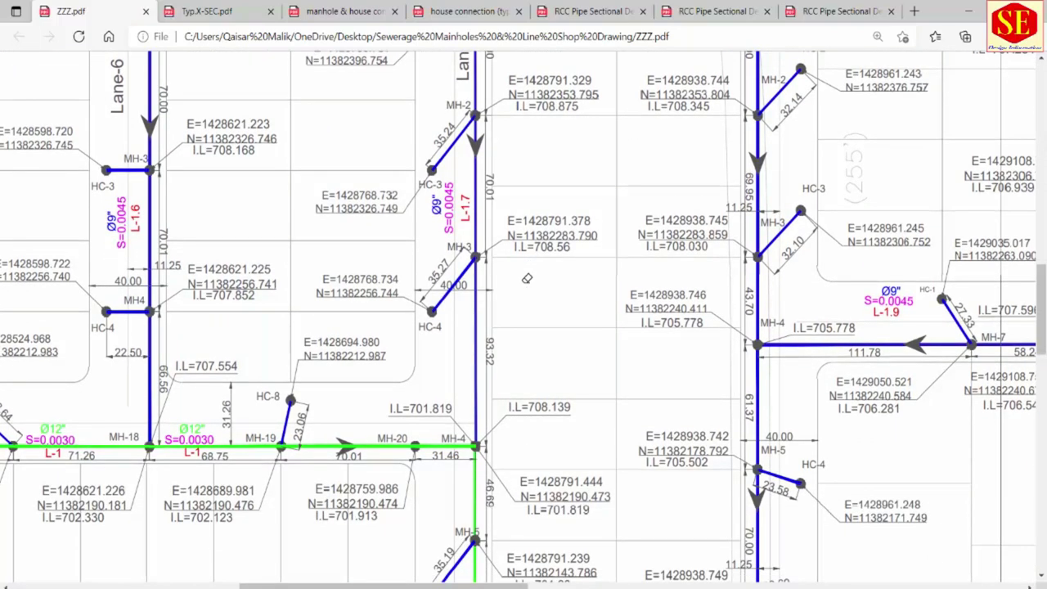
{"action": "scroll", "coordinate": [527, 300], "scroll_direction": "down", "scroll_amount": 2}
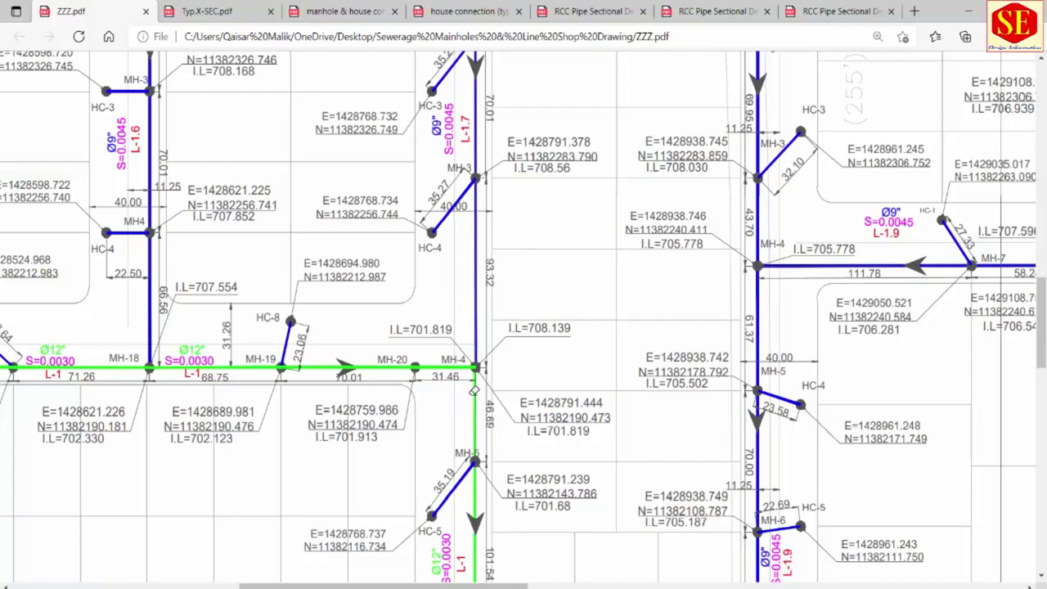
{"action": "scroll", "coordinate": [483, 404], "scroll_direction": "down", "scroll_amount": 6}
{"action": "scroll", "coordinate": [547, 370], "scroll_direction": "down", "scroll_amount": 2}
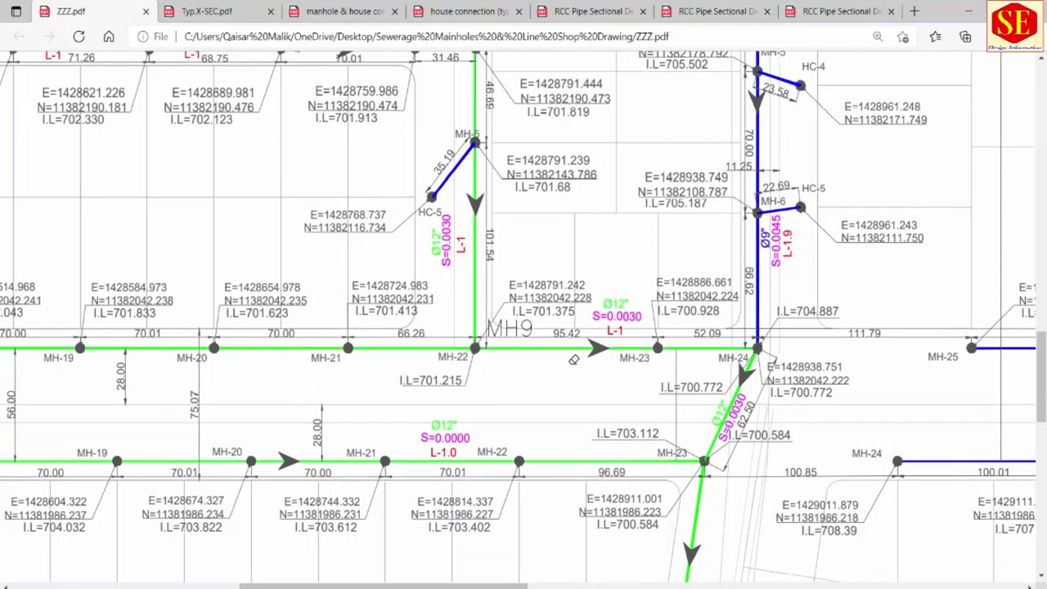
{"action": "scroll", "coordinate": [573, 360], "scroll_direction": "up", "scroll_amount": 6}
{"action": "scroll", "coordinate": [573, 360], "scroll_direction": "up", "scroll_amount": 5}
{"action": "scroll", "coordinate": [575, 357], "scroll_direction": "up", "scroll_amount": 4}
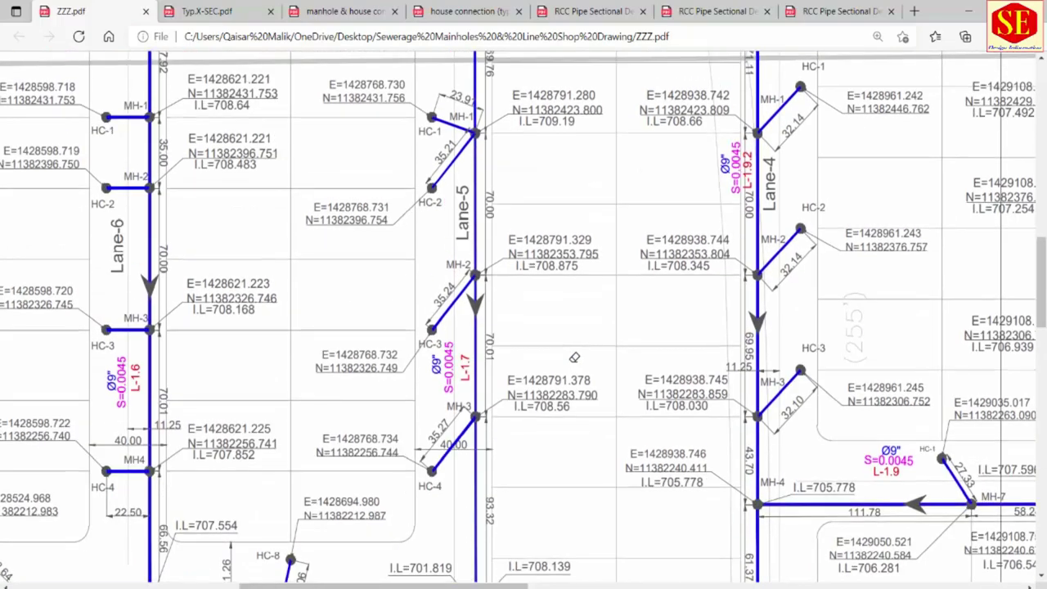
{"action": "scroll", "coordinate": [574, 357], "scroll_direction": "up", "scroll_amount": 2}
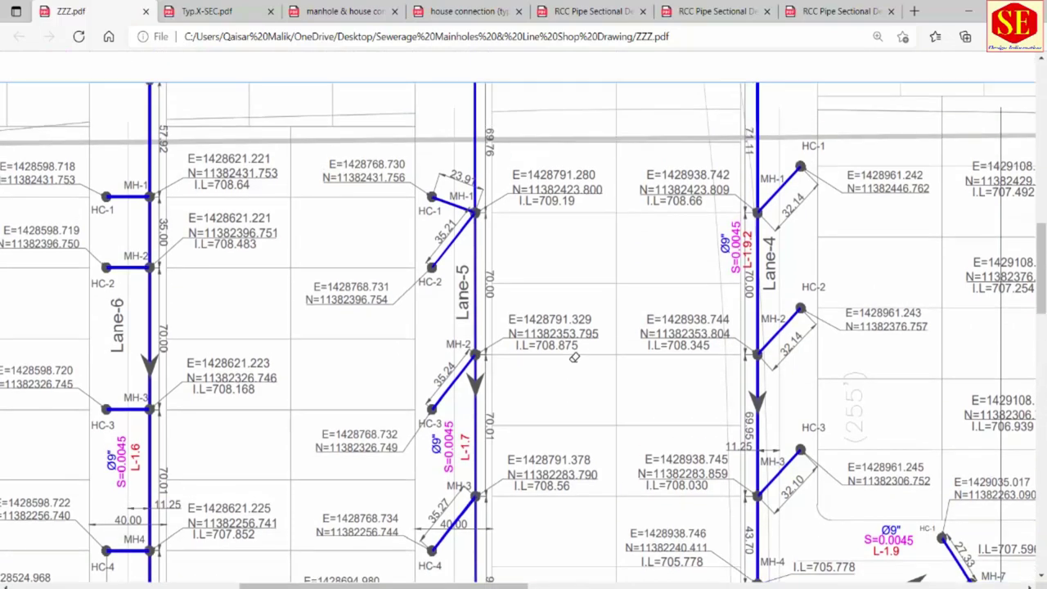
{"action": "scroll", "coordinate": [571, 348], "scroll_direction": "up", "scroll_amount": 4}
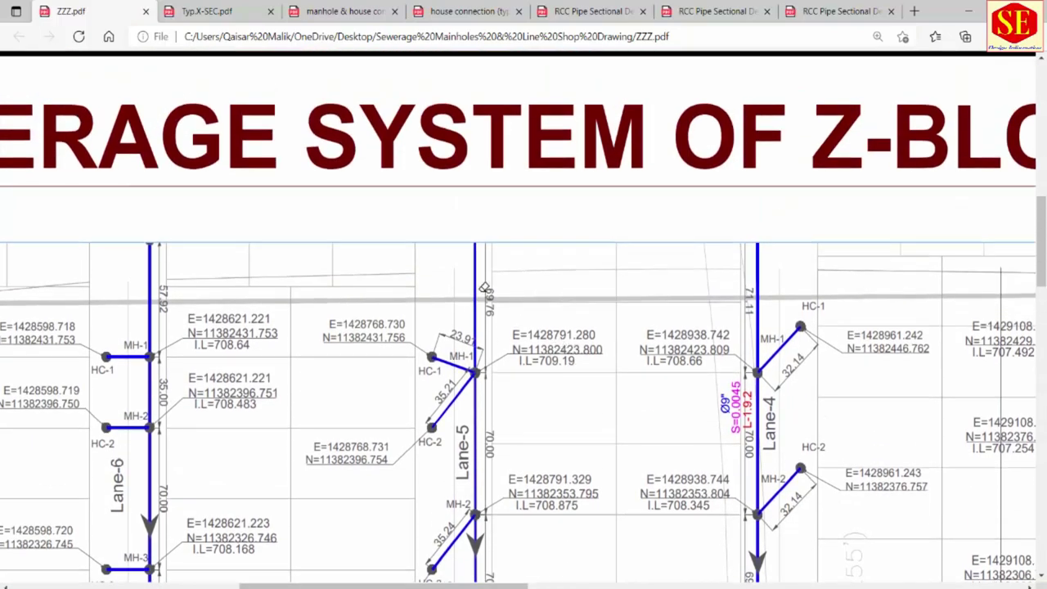
{"action": "scroll", "coordinate": [484, 288], "scroll_direction": "down", "scroll_amount": 4}
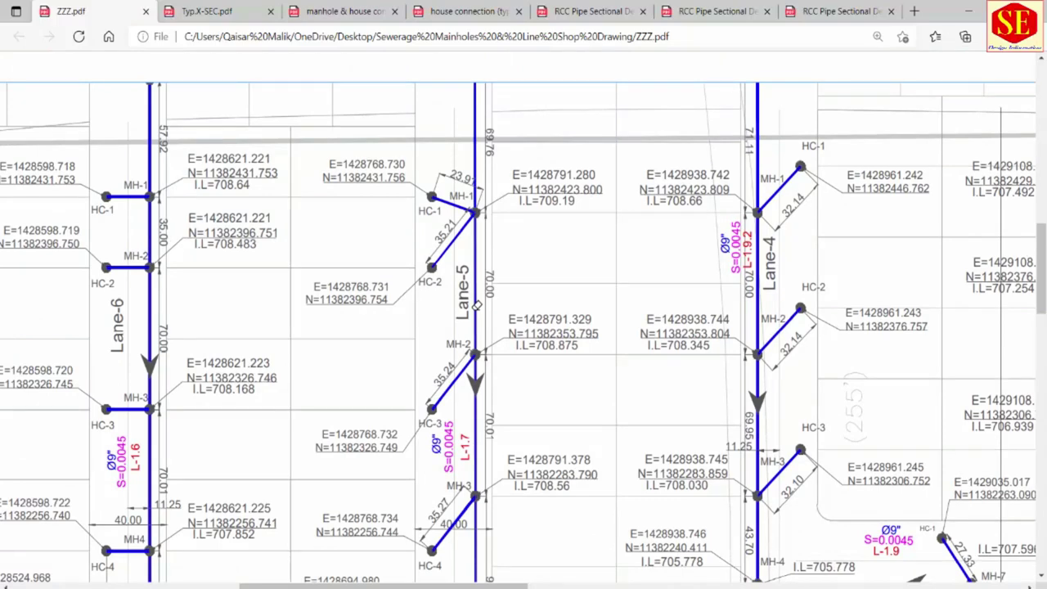
{"action": "scroll", "coordinate": [479, 303], "scroll_direction": "down", "scroll_amount": 2}
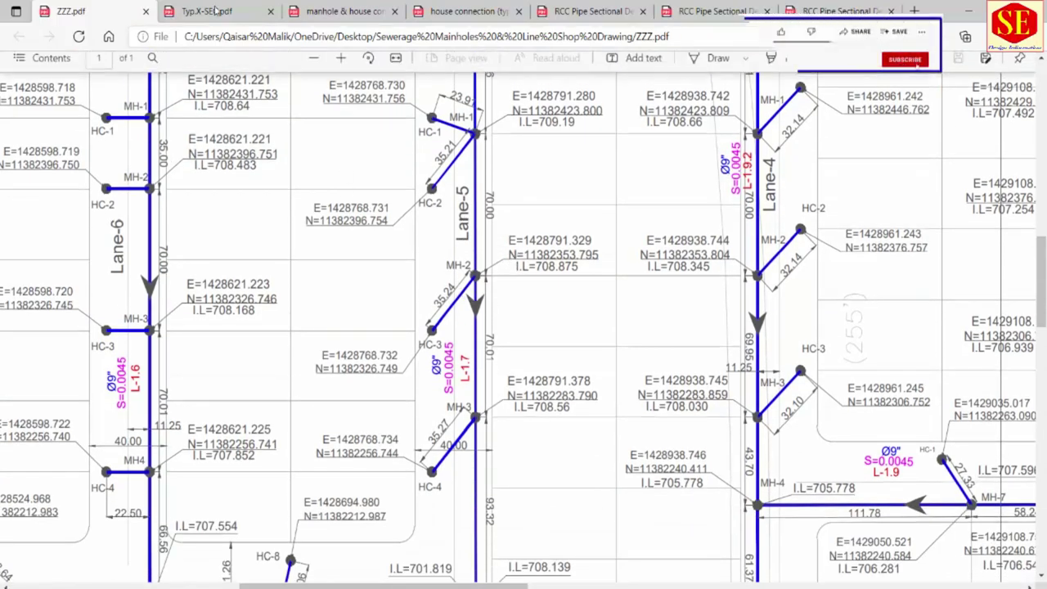
- Open the Typ.X-SEC.pdf road cross-section, zoom in two steps and inspect the sewer lines and pavement layers
{"action": "left_click", "coordinate": [206, 11]}
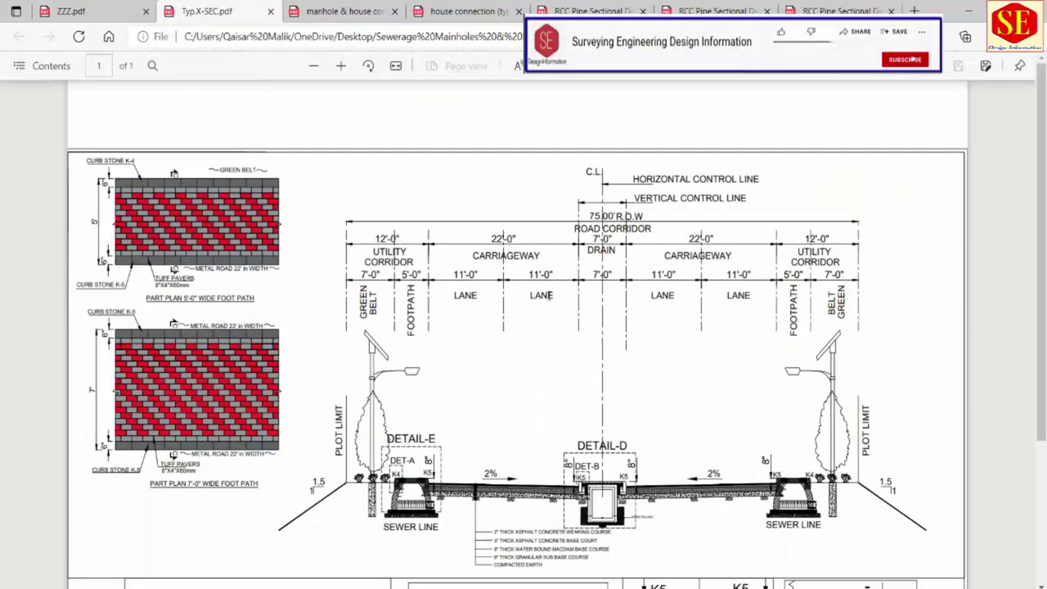
{"action": "left_click", "coordinate": [342, 66]}
{"action": "left_click", "coordinate": [341, 66]}
{"action": "scroll", "coordinate": [508, 281], "scroll_direction": "down", "scroll_amount": 2}
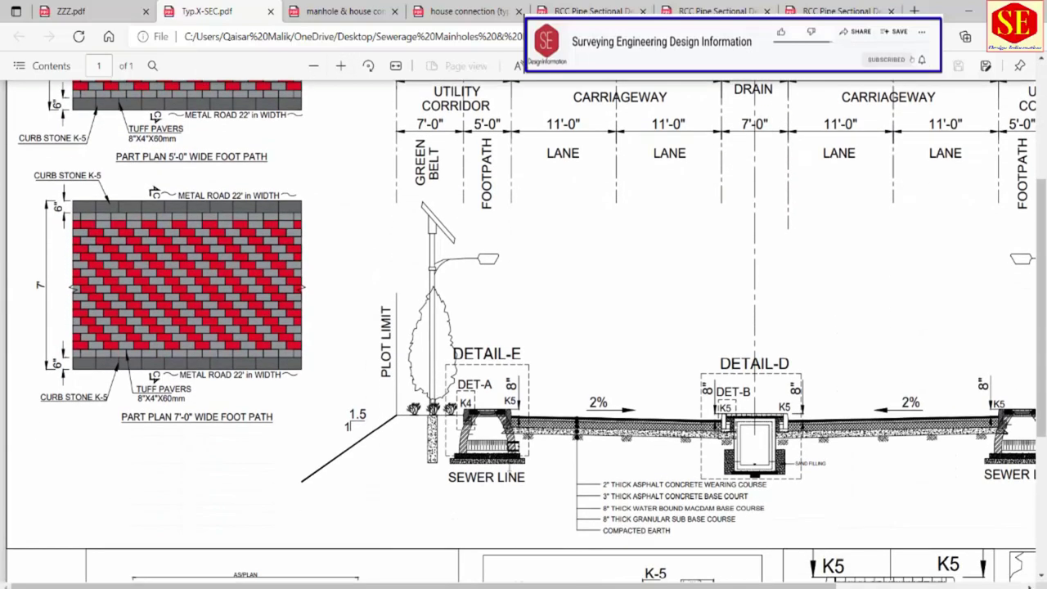
{"action": "left_click_drag", "start_coordinate": [489, 586], "coordinate": [609, 586]}
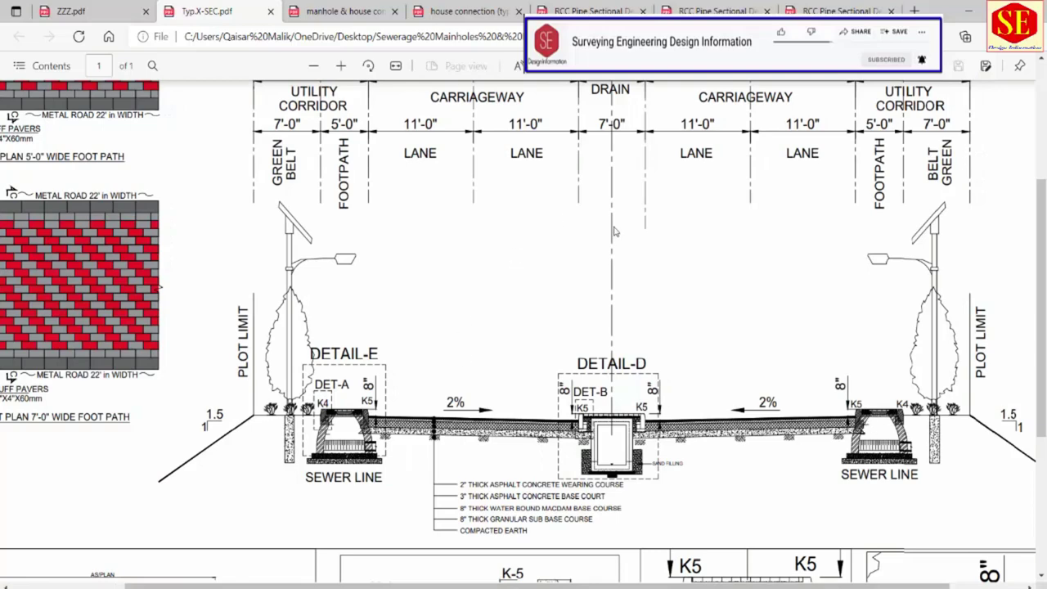
{"action": "scroll", "coordinate": [543, 374], "scroll_direction": "up", "scroll_amount": 2}
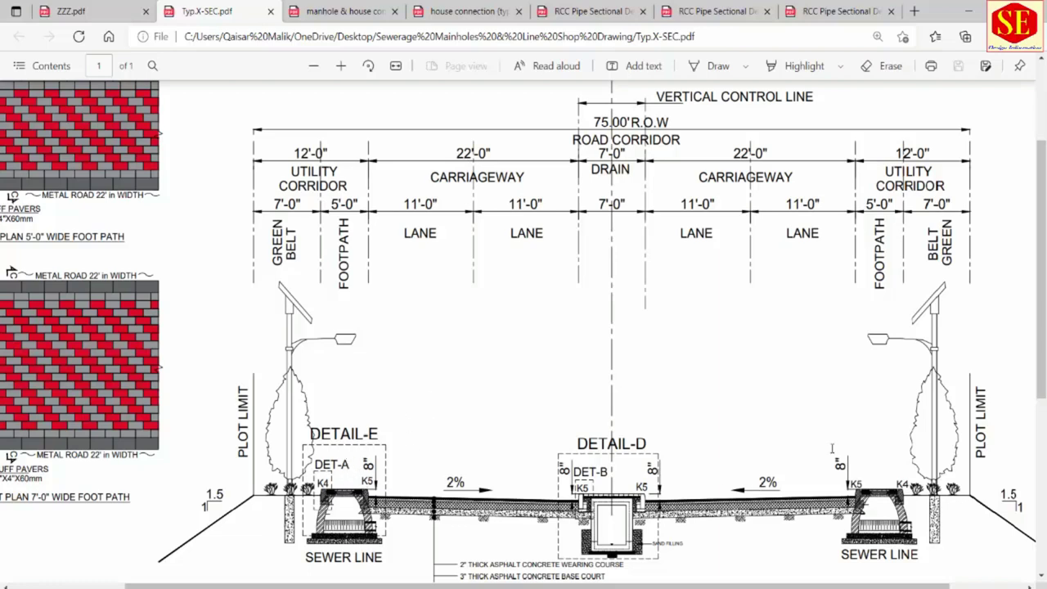
{"action": "scroll", "coordinate": [671, 407], "scroll_direction": "down", "scroll_amount": 2}
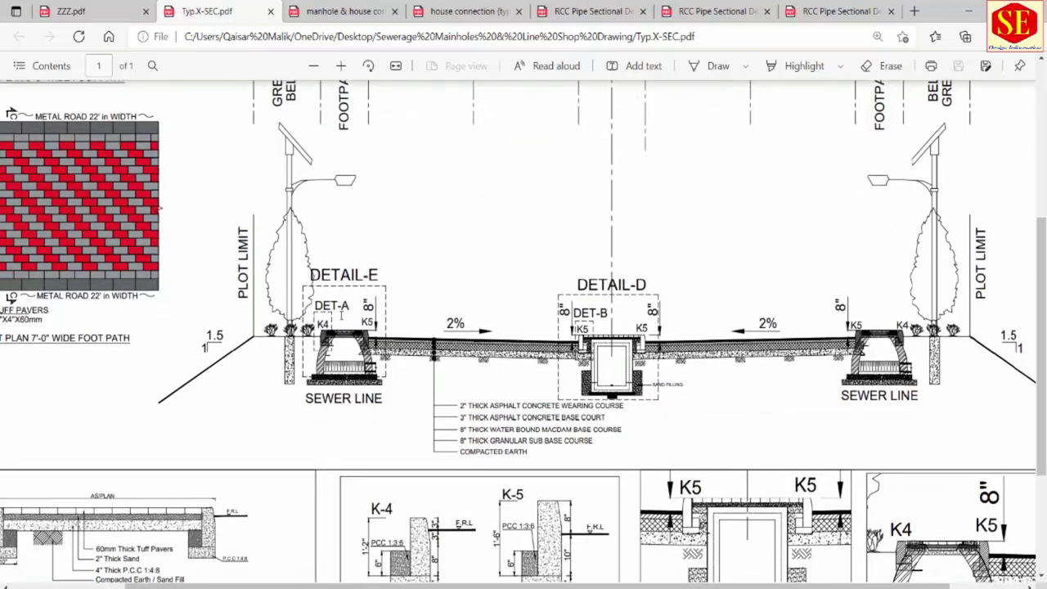
{"action": "scroll", "coordinate": [341, 315], "scroll_direction": "down", "scroll_amount": 2}
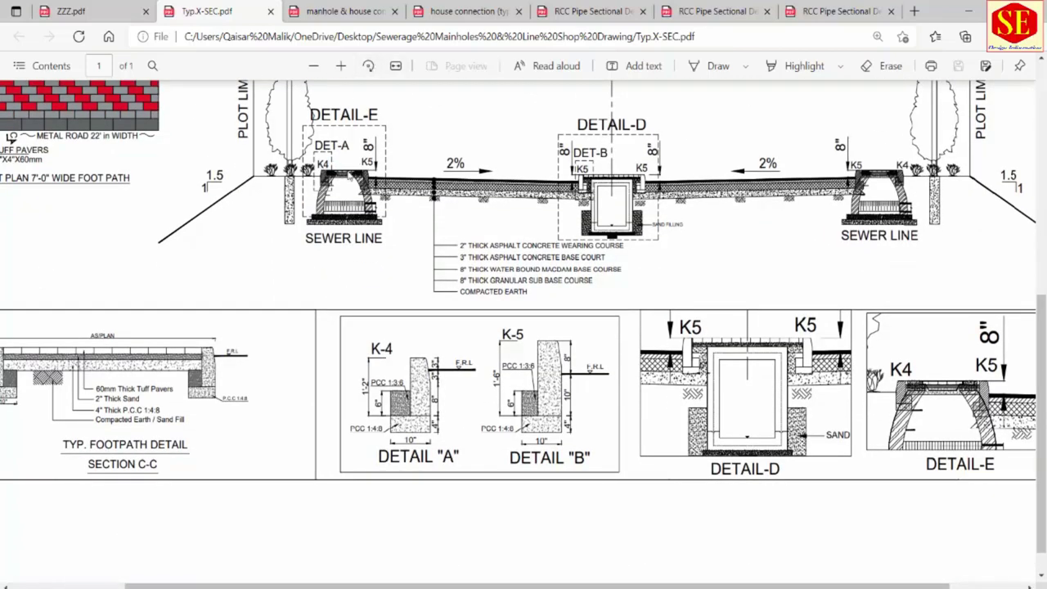
- Zoom in on the K-4/K-5 kerb detail panels and pan across them
{"action": "left_click", "coordinate": [341, 66]}
{"action": "scroll", "coordinate": [645, 395], "scroll_direction": "down", "scroll_amount": 3}
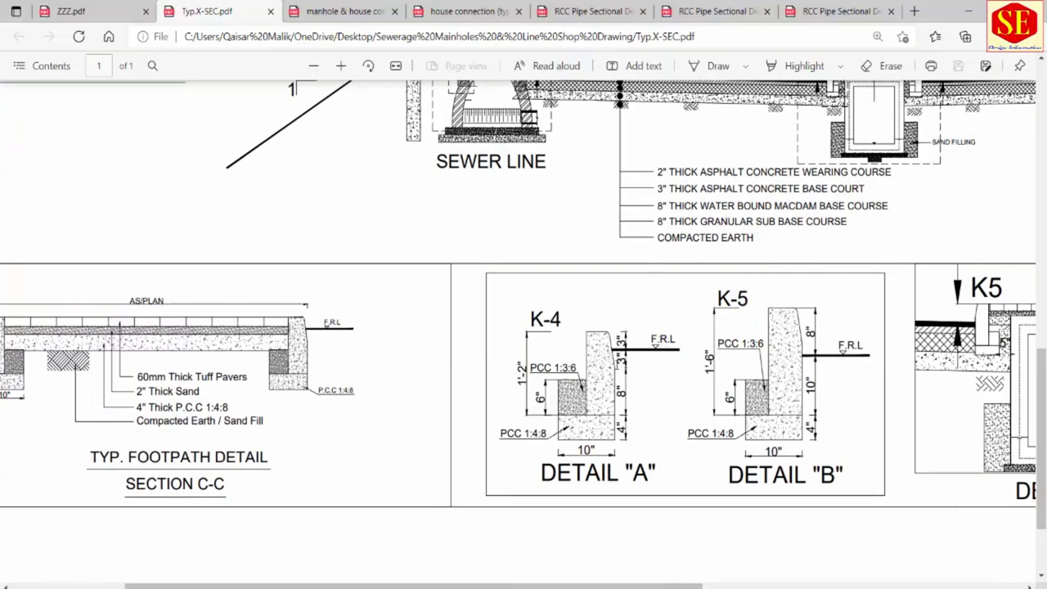
{"action": "scroll", "coordinate": [739, 542], "scroll_direction": "right", "scroll_amount": 3}
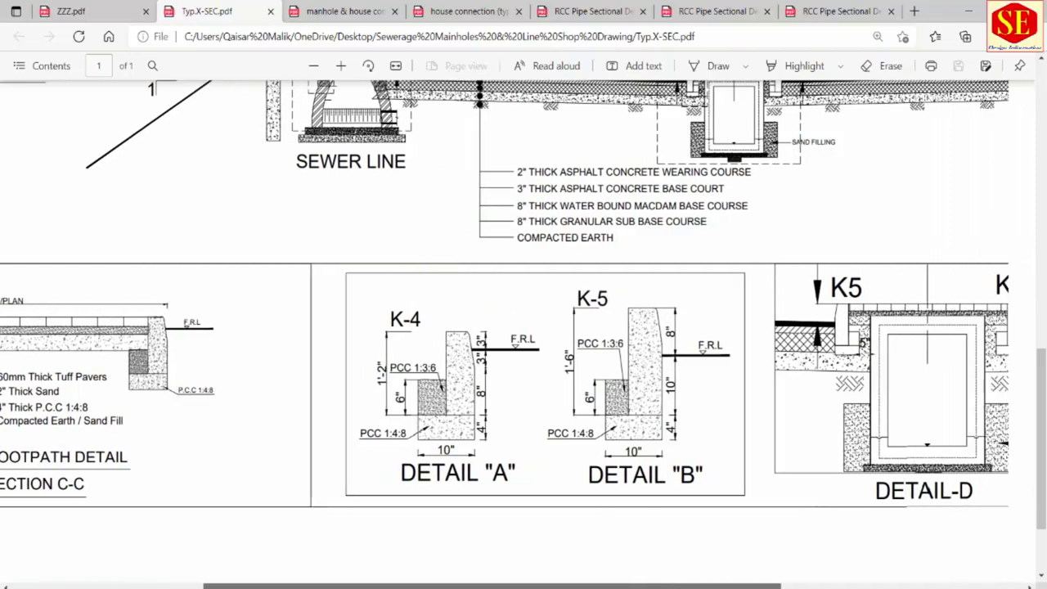
{"action": "scroll", "coordinate": [739, 542], "scroll_direction": "right", "scroll_amount": 1}
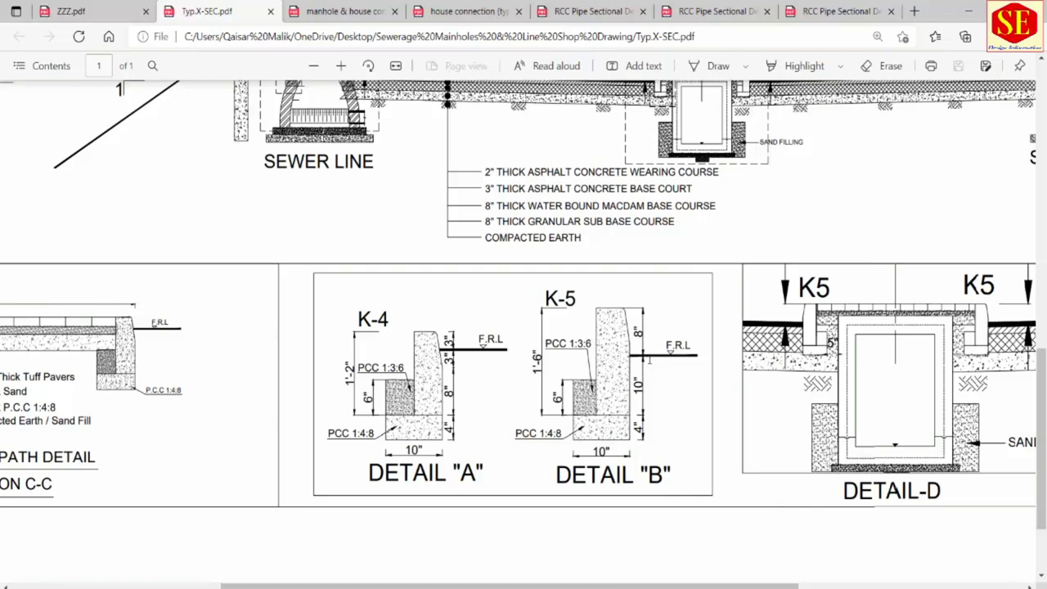
{"action": "scroll", "coordinate": [399, 379], "scroll_direction": "up", "scroll_amount": 4}
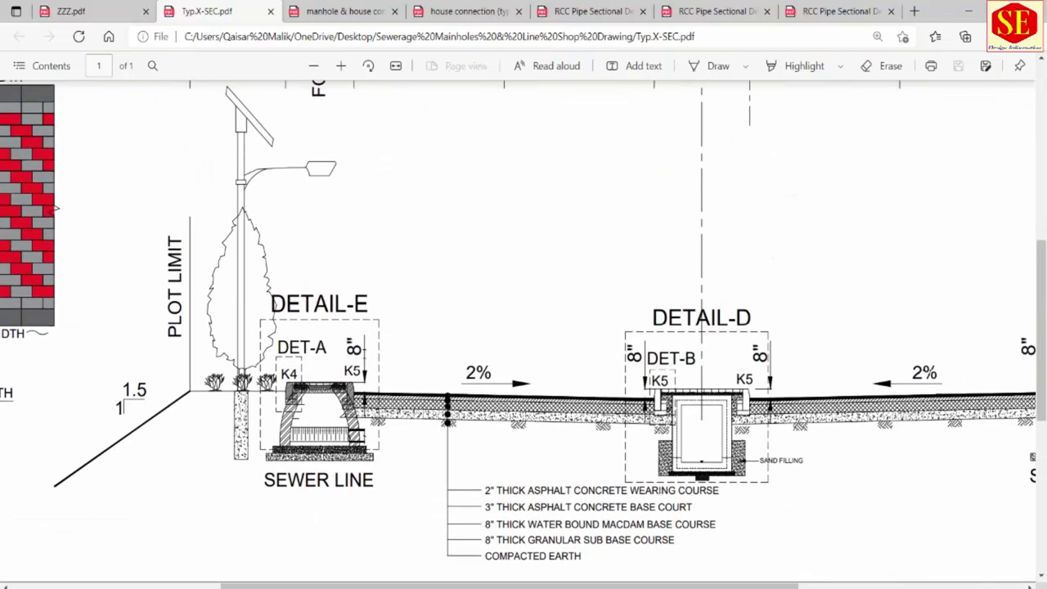
{"action": "scroll", "coordinate": [353, 350], "scroll_direction": "down", "scroll_amount": 3}
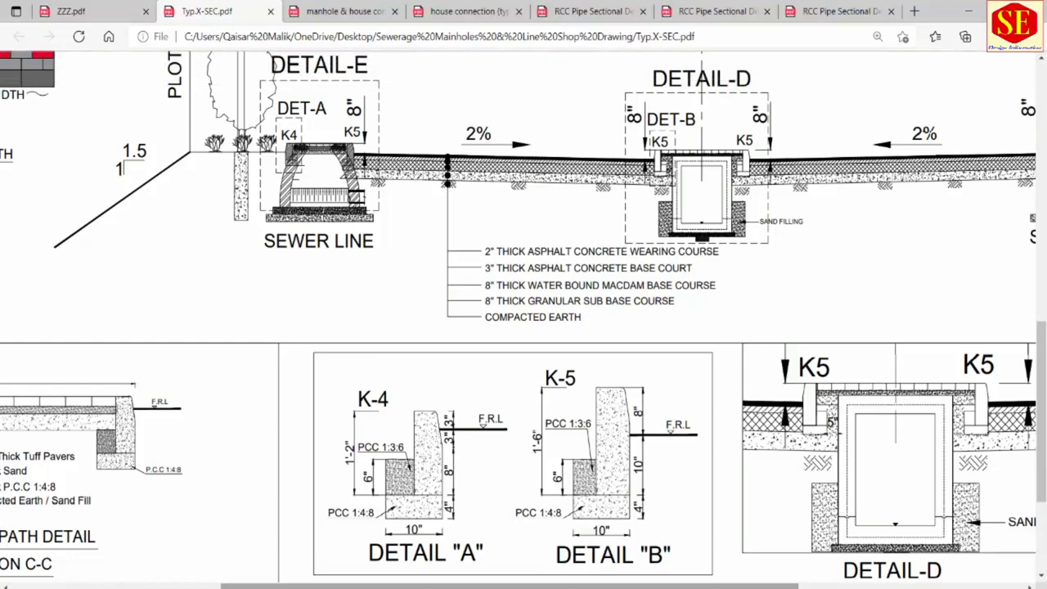
{"action": "left_click_drag", "start_coordinate": [510, 586], "coordinate": [480, 586]}
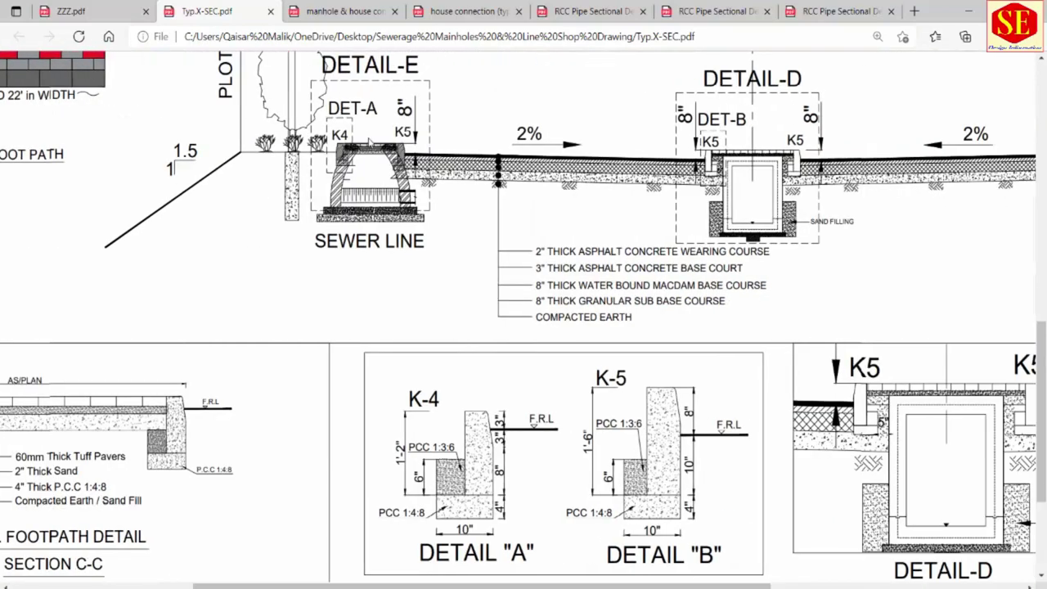
- Zoom in on sewer line DETAIL-E and DETAIL-D, then switch to the manhole and house connection drawing
{"action": "left_click", "coordinate": [341, 66]}
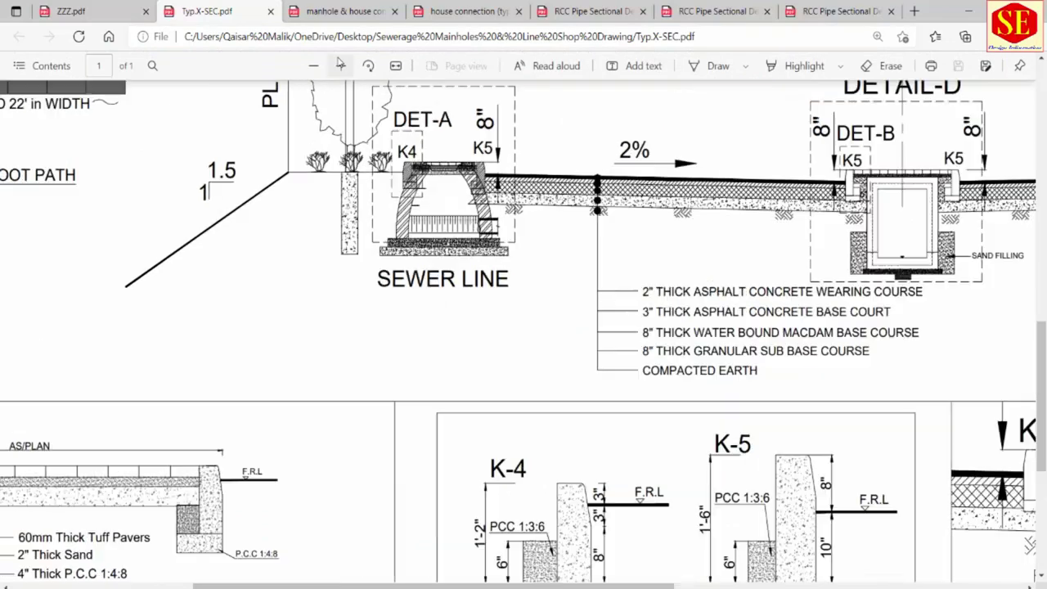
{"action": "left_click", "coordinate": [341, 65]}
{"action": "scroll", "coordinate": [597, 267], "scroll_direction": "up", "scroll_amount": 1}
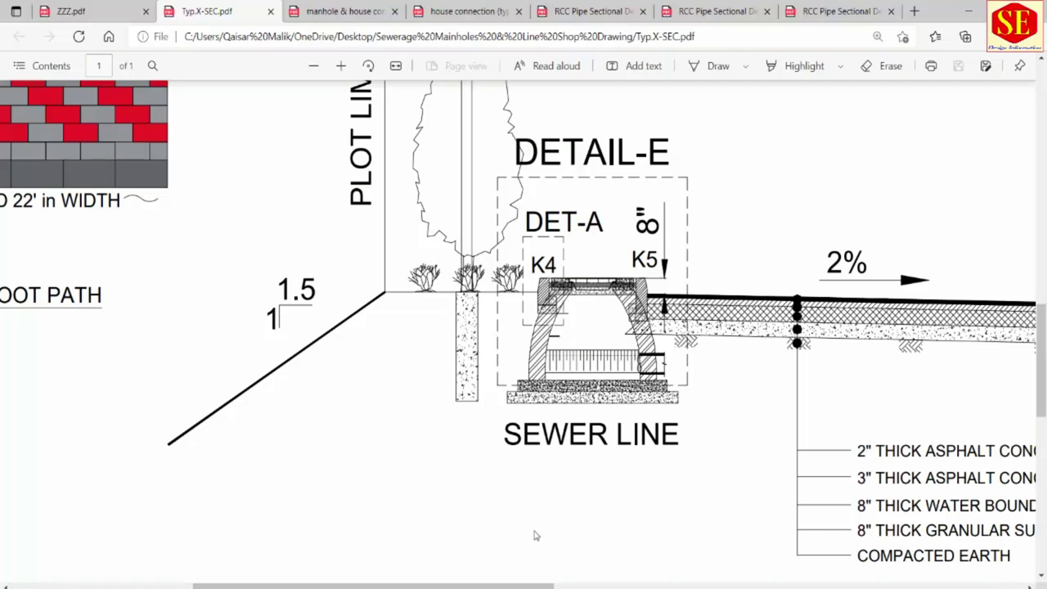
{"action": "left_click_drag", "start_coordinate": [374, 586], "coordinate": [785, 586]}
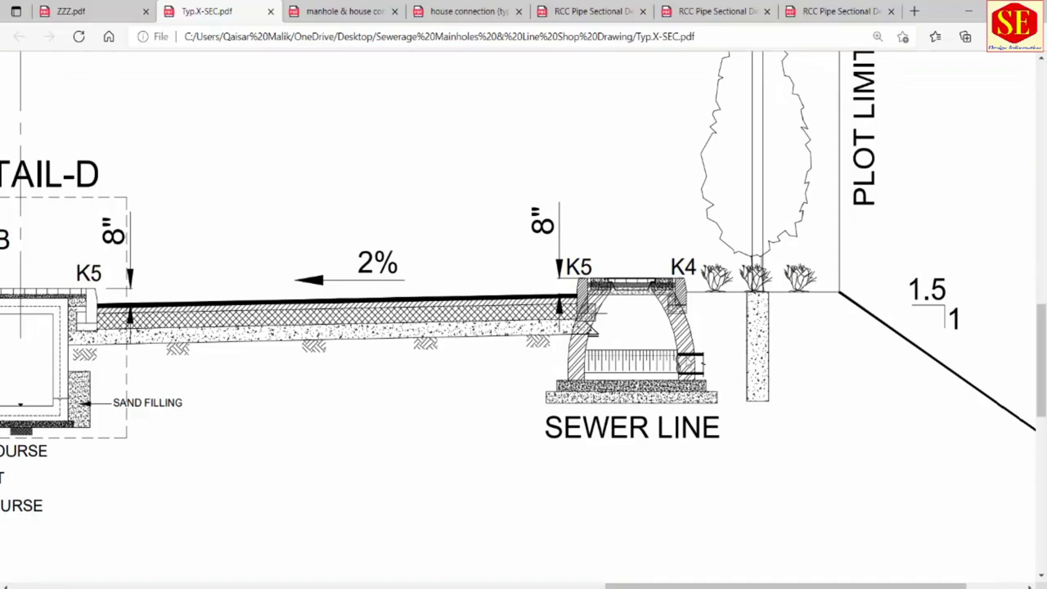
{"action": "scroll", "coordinate": [543, 337], "scroll_direction": "down", "scroll_amount": 1, "text": "ctrl"}
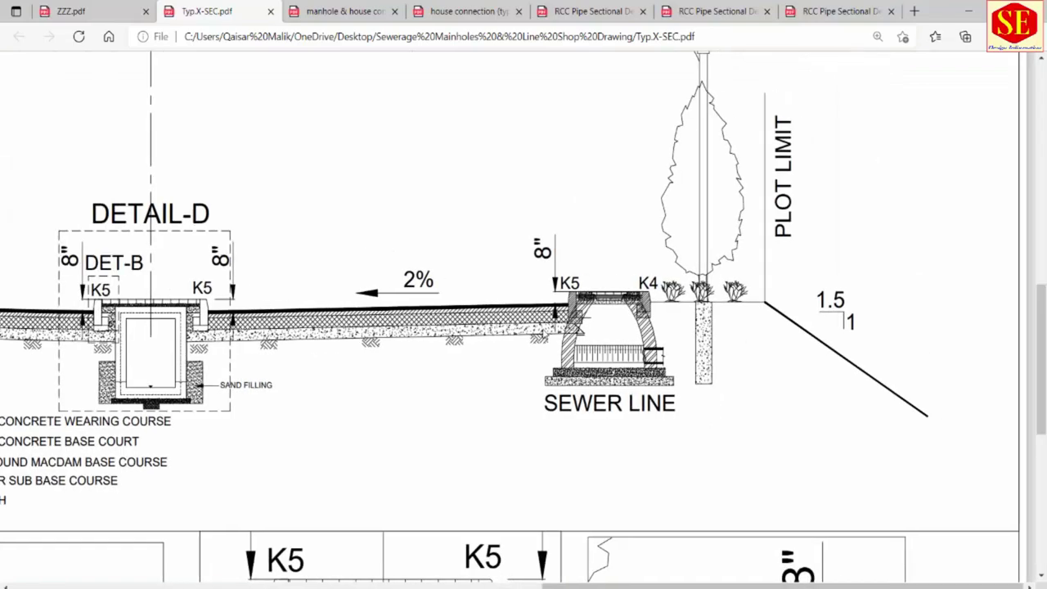
{"action": "scroll", "coordinate": [543, 336], "scroll_direction": "down", "scroll_amount": 2, "text": "ctrl"}
{"action": "scroll", "coordinate": [505, 344], "scroll_direction": "up", "scroll_amount": 2}
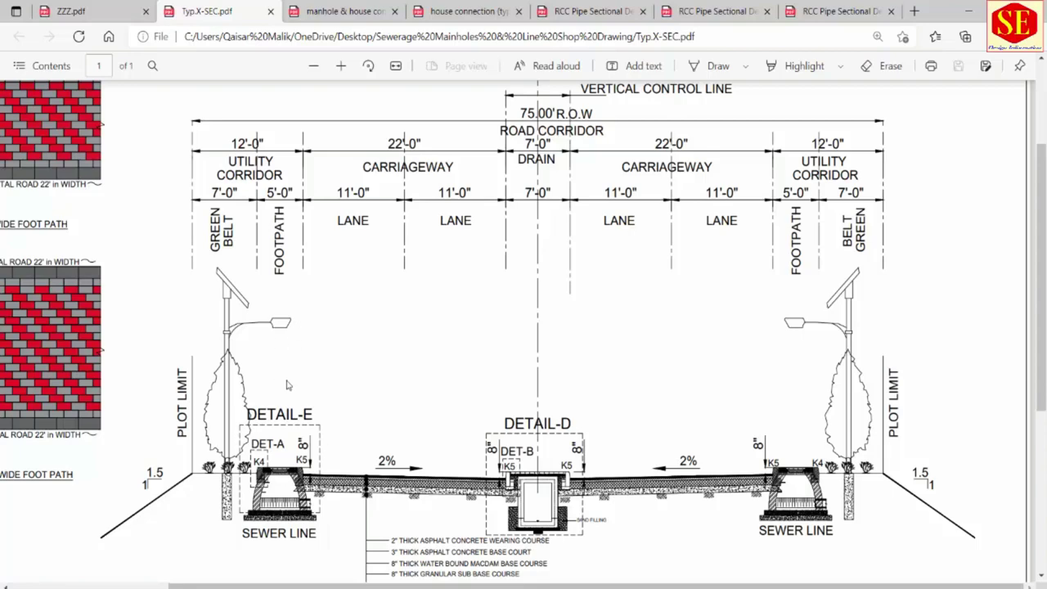
{"action": "left_click", "coordinate": [322, 7]}
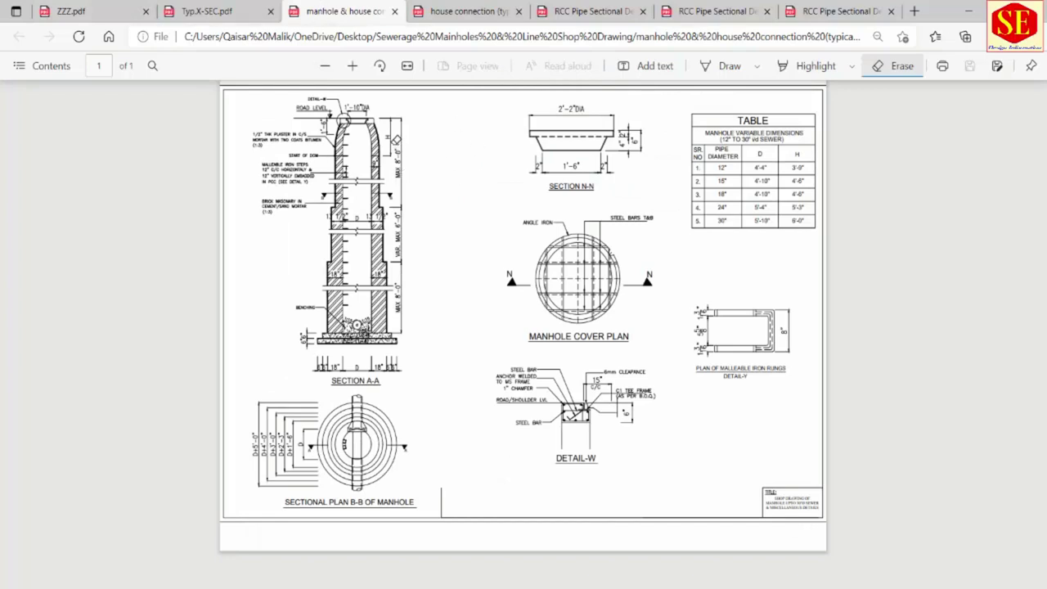
- Enlarge the manhole drawing, rotating it a full turn back to upright along the way
{"action": "left_click", "coordinate": [353, 67]}
{"action": "left_click", "coordinate": [368, 65]}
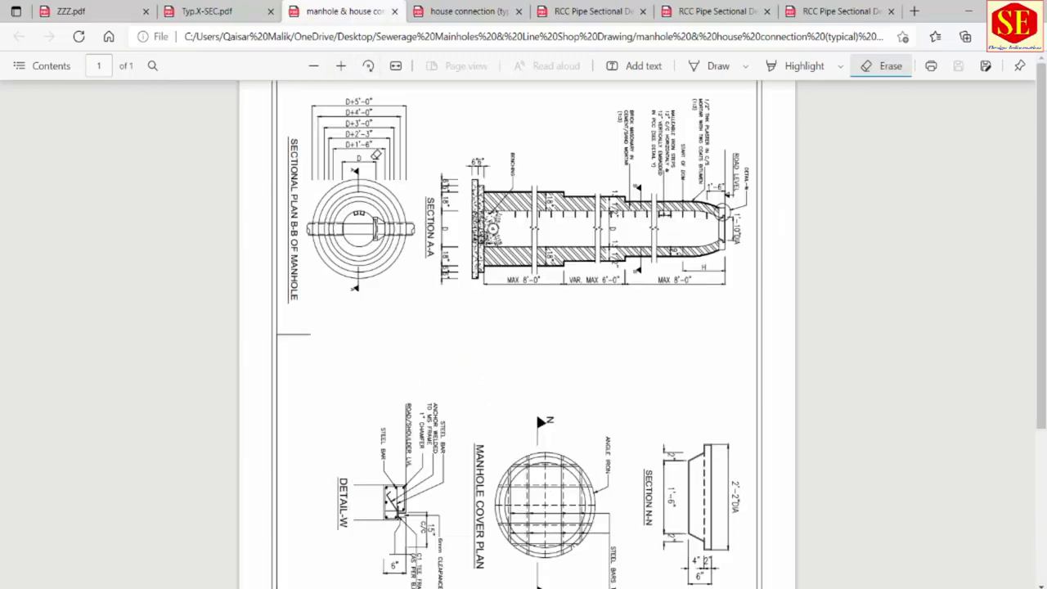
{"action": "left_click", "coordinate": [368, 66]}
{"action": "left_click", "coordinate": [369, 65]}
{"action": "left_click", "coordinate": [368, 65]}
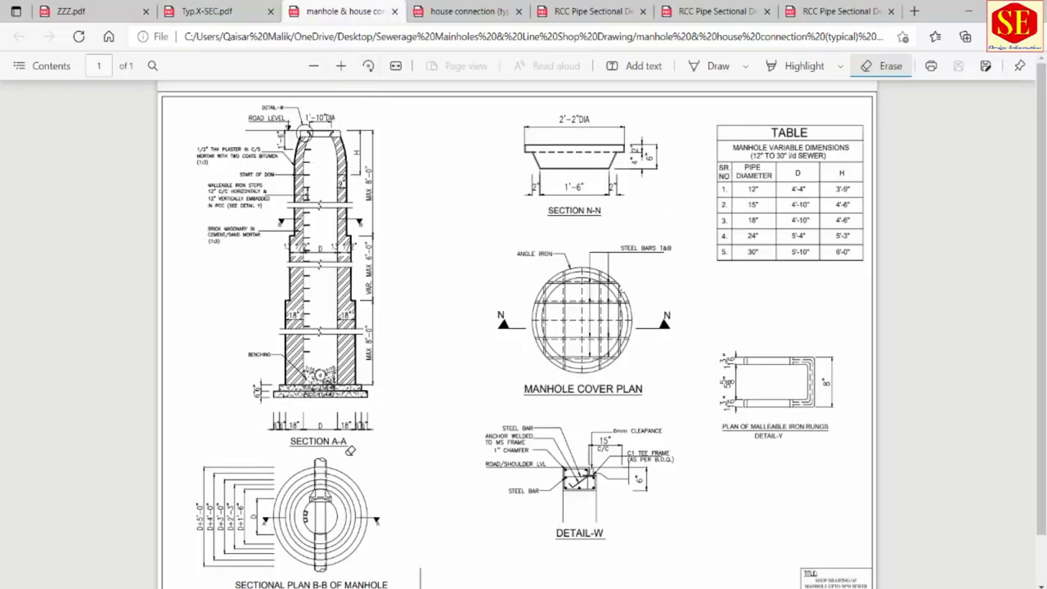
{"action": "left_click", "coordinate": [342, 67]}
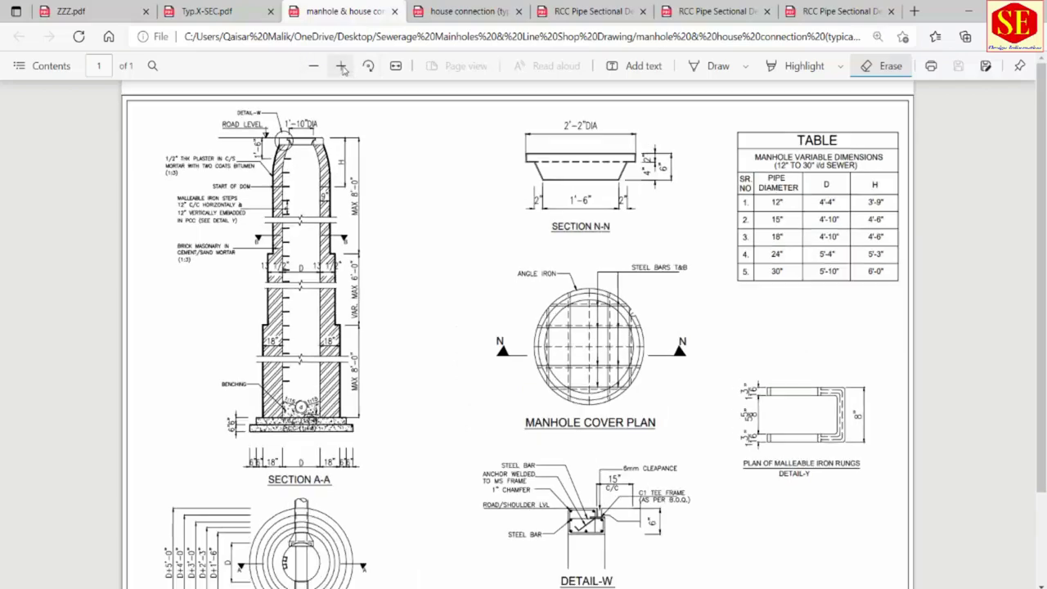
{"action": "left_click", "coordinate": [341, 67]}
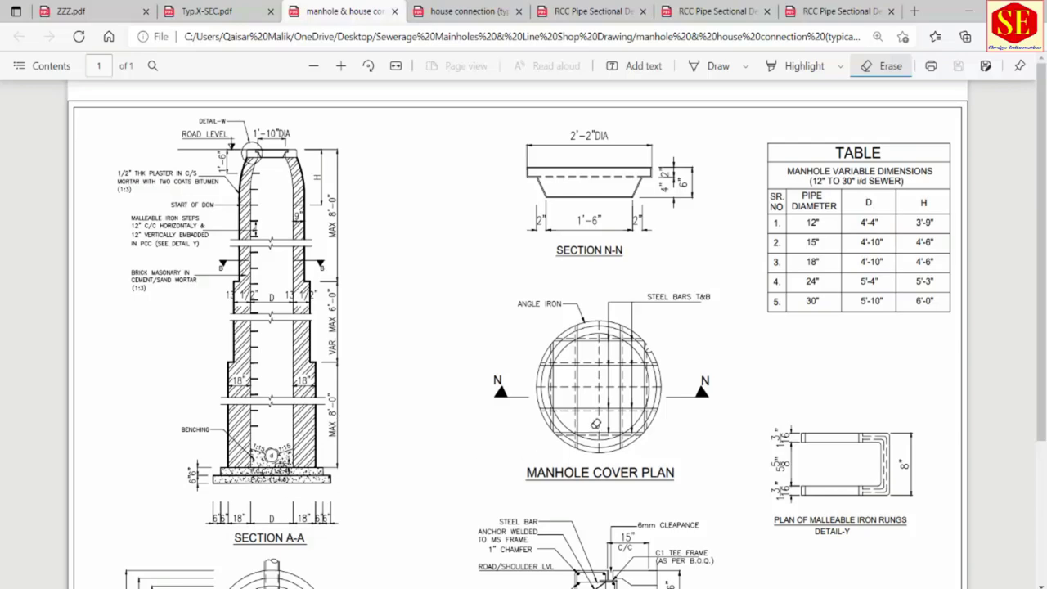
- Scroll through the sheet to the variable dimensions table and back to Section A-A at the top
{"action": "scroll", "coordinate": [530, 349], "scroll_direction": "down", "scroll_amount": 2}
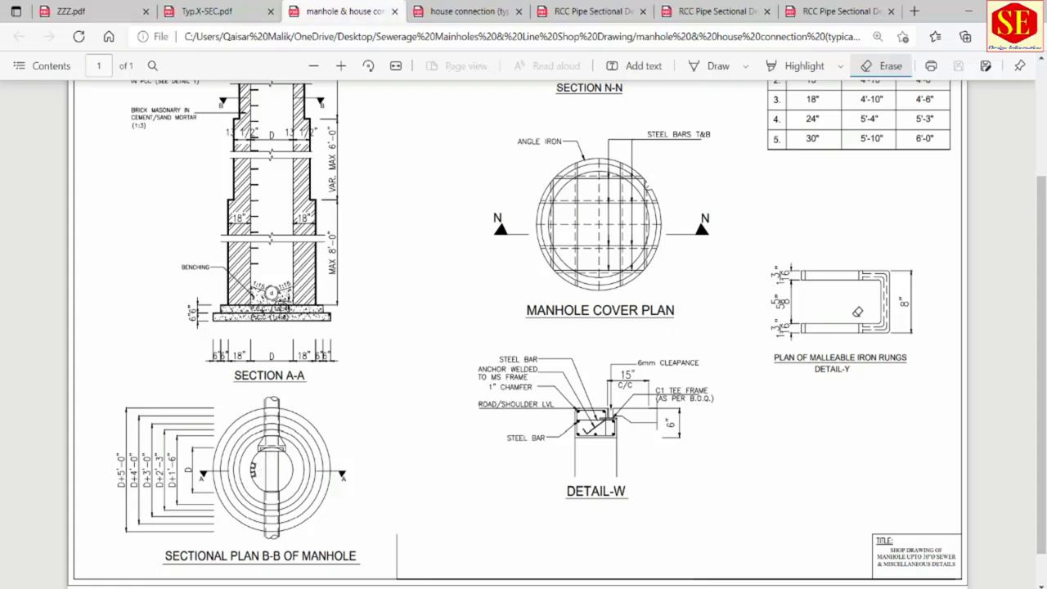
{"action": "scroll", "coordinate": [870, 291], "scroll_direction": "up", "scroll_amount": 2}
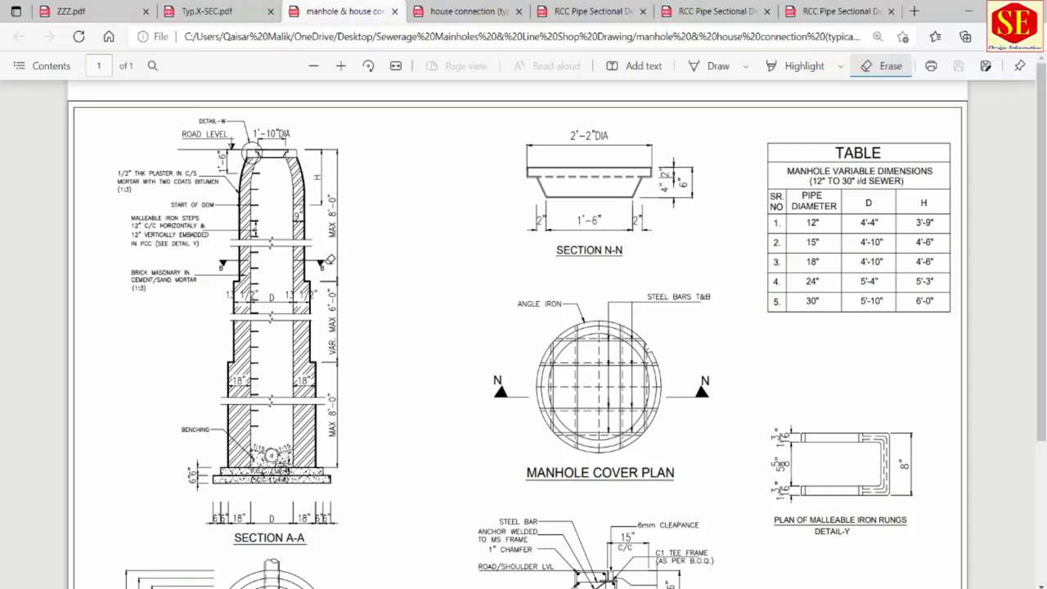
{"action": "scroll", "coordinate": [338, 324], "scroll_direction": "down", "scroll_amount": 1}
{"action": "scroll", "coordinate": [338, 324], "scroll_direction": "down", "scroll_amount": 2}
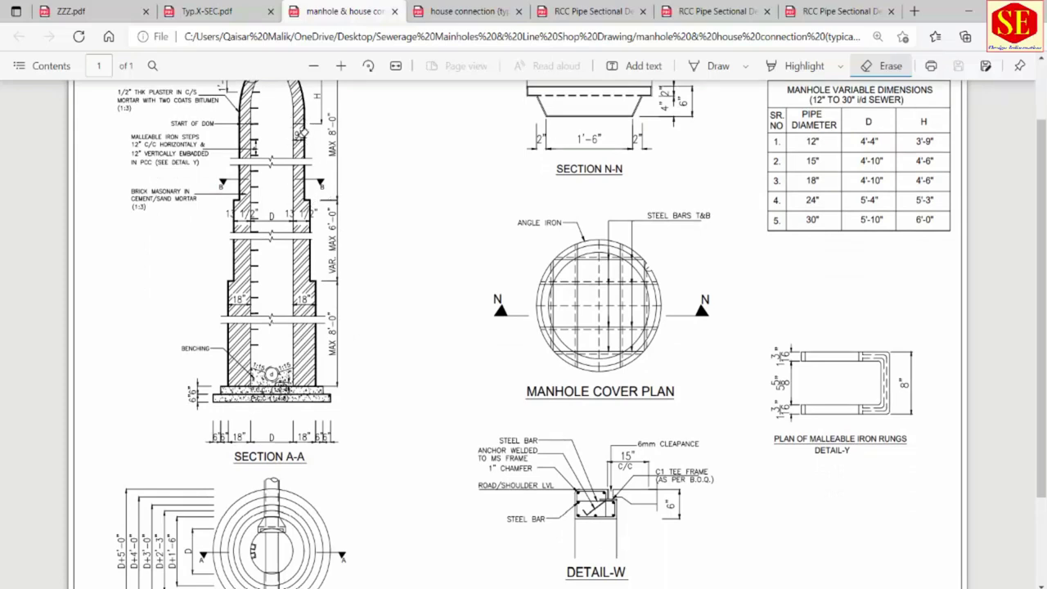
{"action": "scroll", "coordinate": [302, 139], "scroll_direction": "up", "scroll_amount": 2}
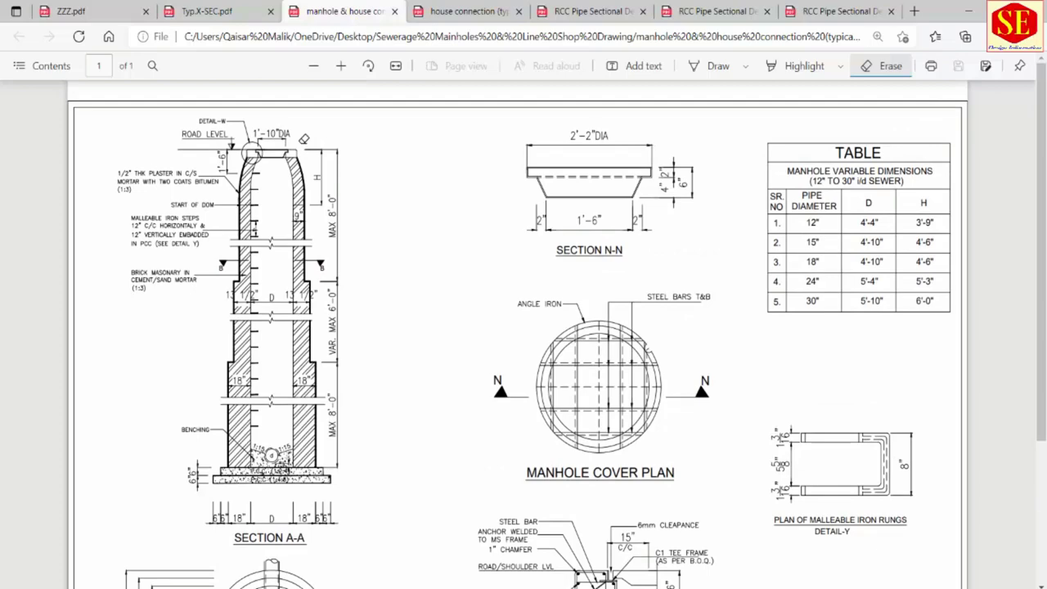
{"action": "left_click", "coordinate": [341, 65]}
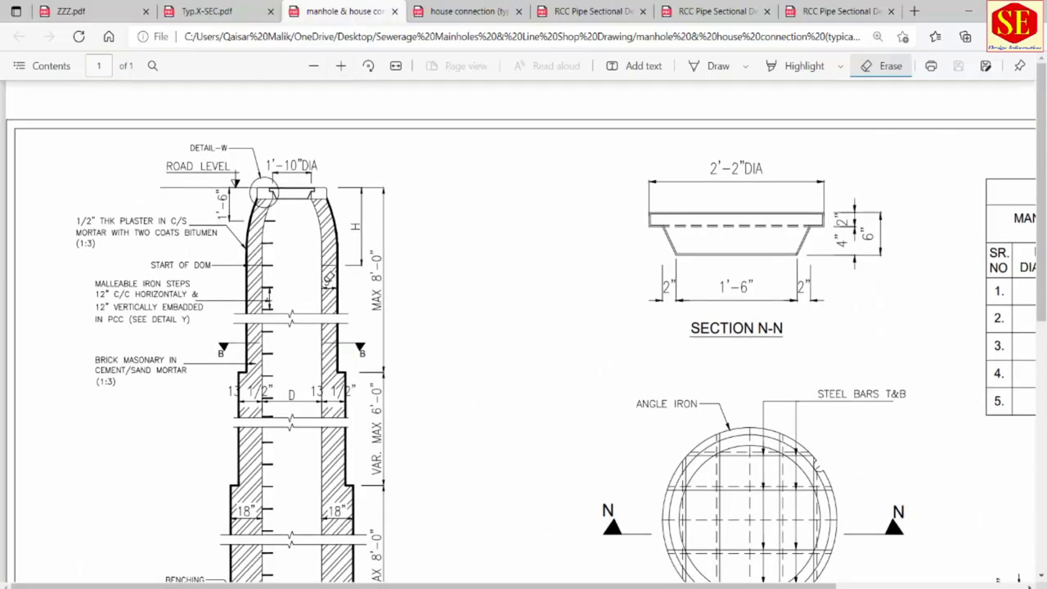
{"action": "scroll", "coordinate": [326, 281], "scroll_direction": "down", "scroll_amount": 3}
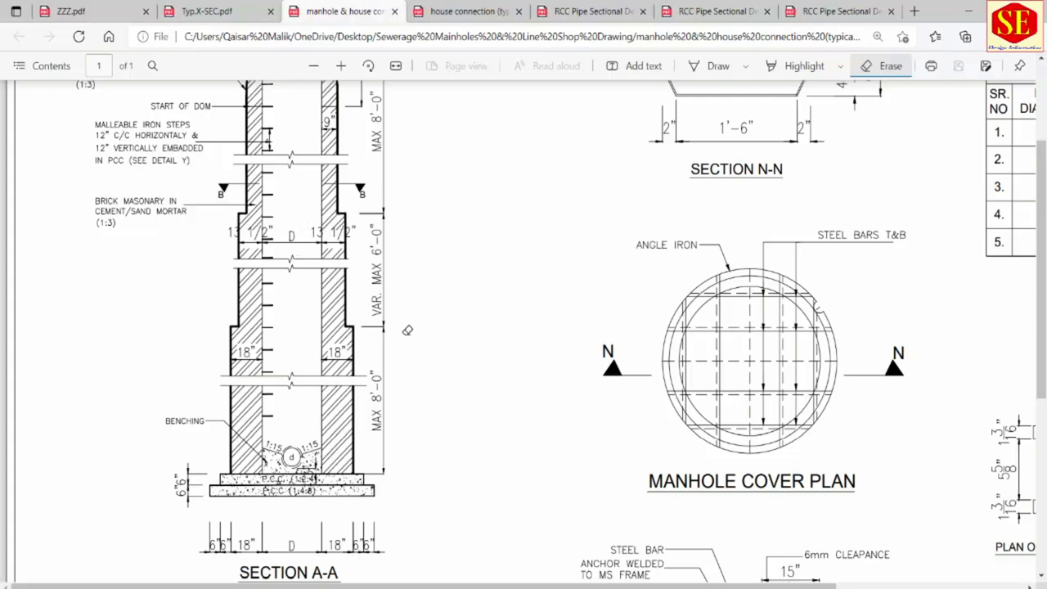
{"action": "scroll", "coordinate": [407, 326], "scroll_direction": "down", "scroll_amount": 2}
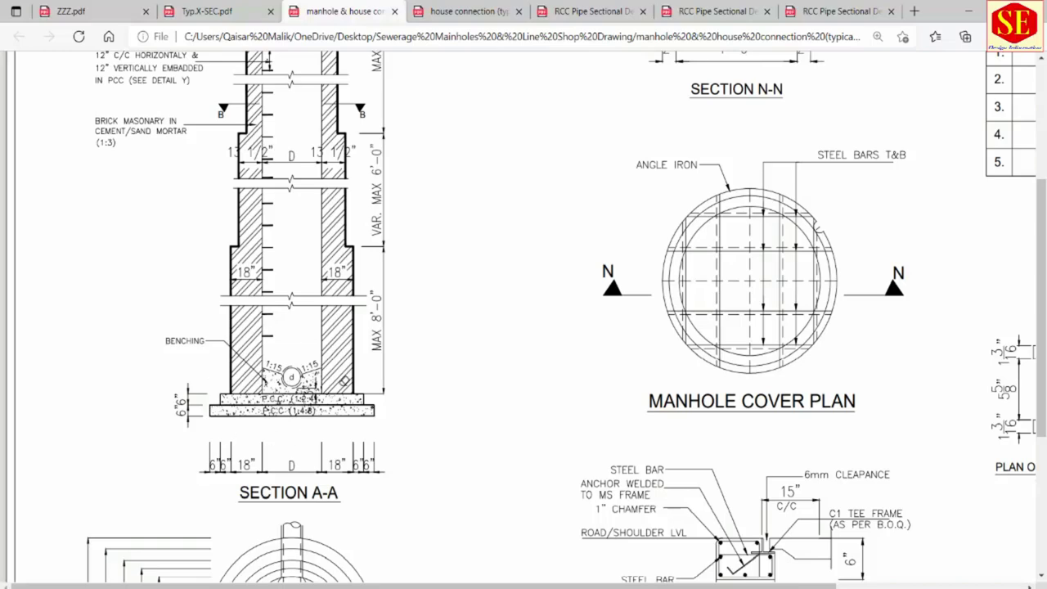
{"action": "scroll", "coordinate": [346, 317], "scroll_direction": "up", "scroll_amount": 2}
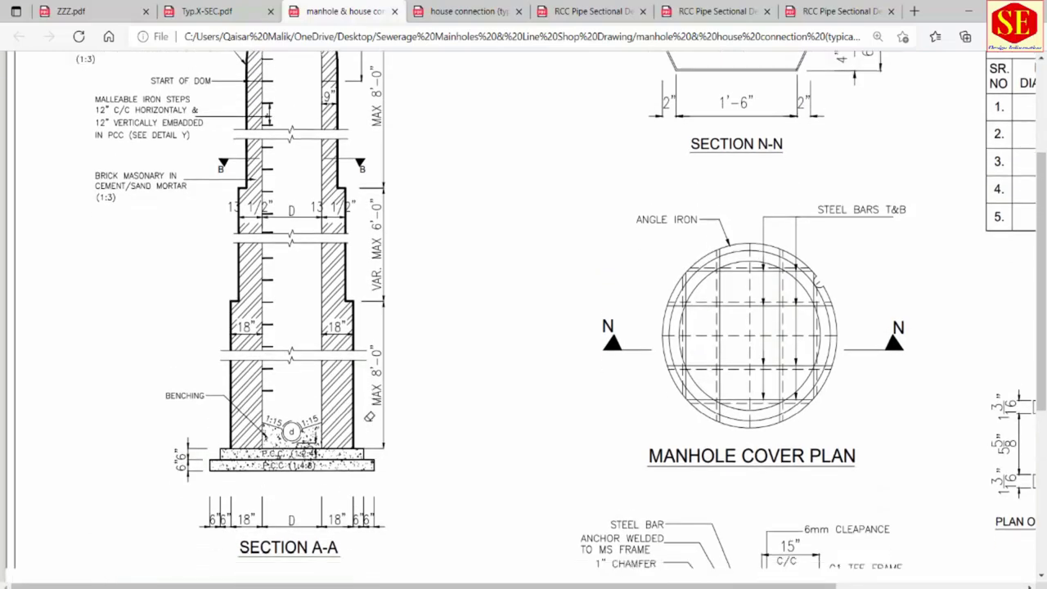
{"action": "scroll", "coordinate": [365, 425], "scroll_direction": "down", "scroll_amount": 2}
{"action": "scroll", "coordinate": [335, 409], "scroll_direction": "up", "scroll_amount": 3}
{"action": "scroll", "coordinate": [303, 392], "scroll_direction": "down", "scroll_amount": 5}
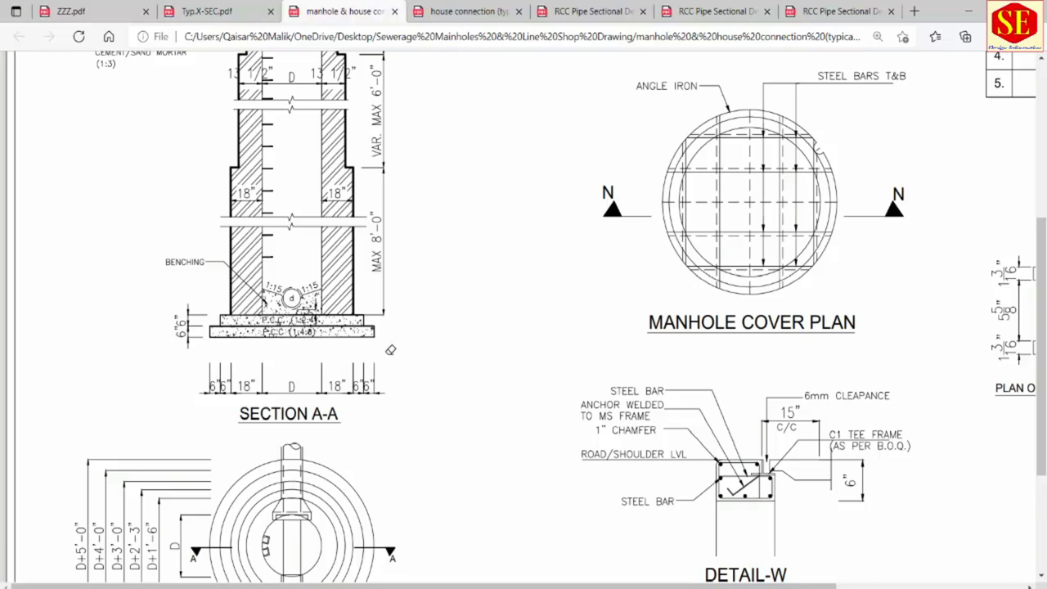
{"action": "scroll", "coordinate": [391, 349], "scroll_direction": "down", "scroll_amount": 2}
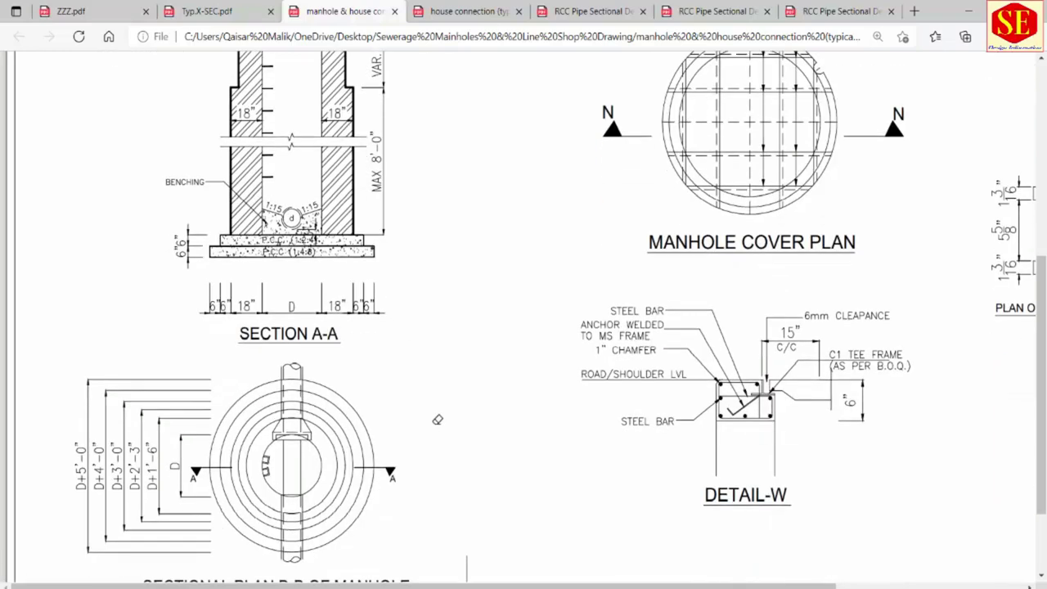
{"action": "scroll", "coordinate": [528, 388], "scroll_direction": "up", "scroll_amount": 2}
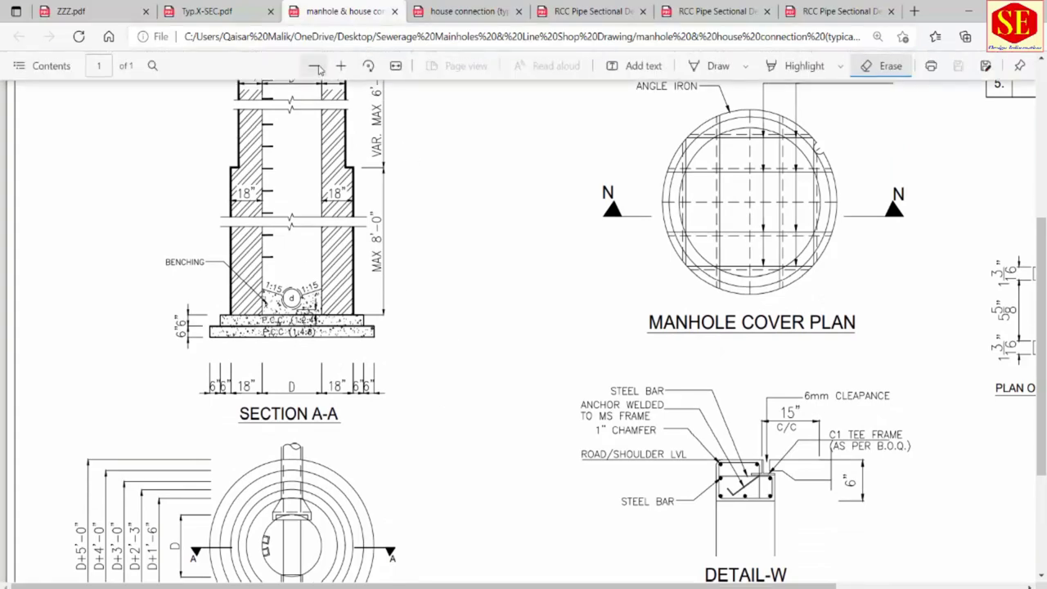
{"action": "left_click", "coordinate": [315, 66]}
{"action": "scroll", "coordinate": [704, 421], "scroll_direction": "up", "scroll_amount": 5}
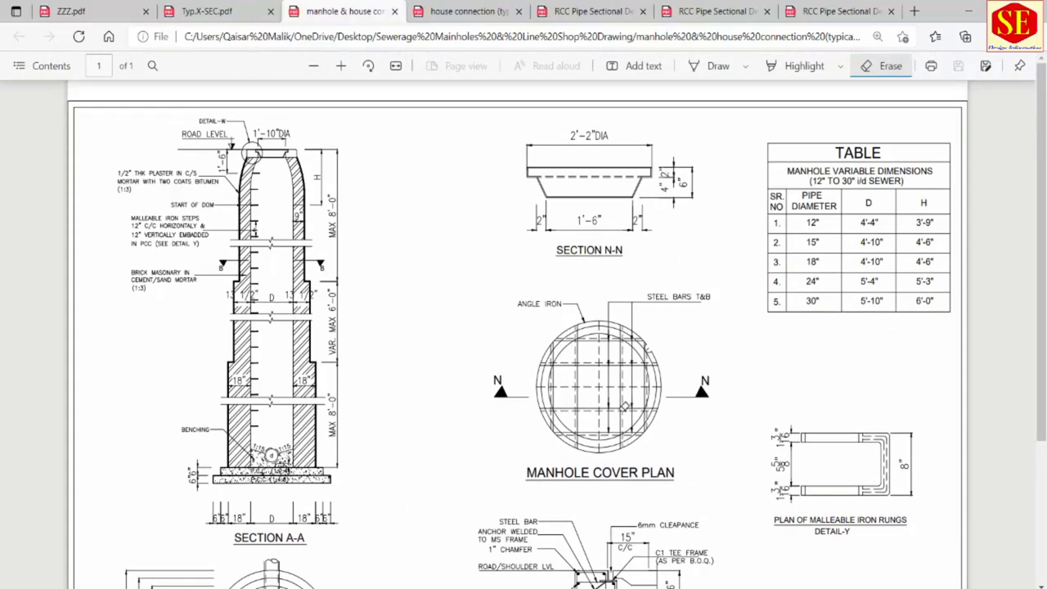
- Switch to the house connection typical detail, briefly checking ZZZ.pdf, and turn on erasing
{"action": "left_click", "coordinate": [462, 11]}
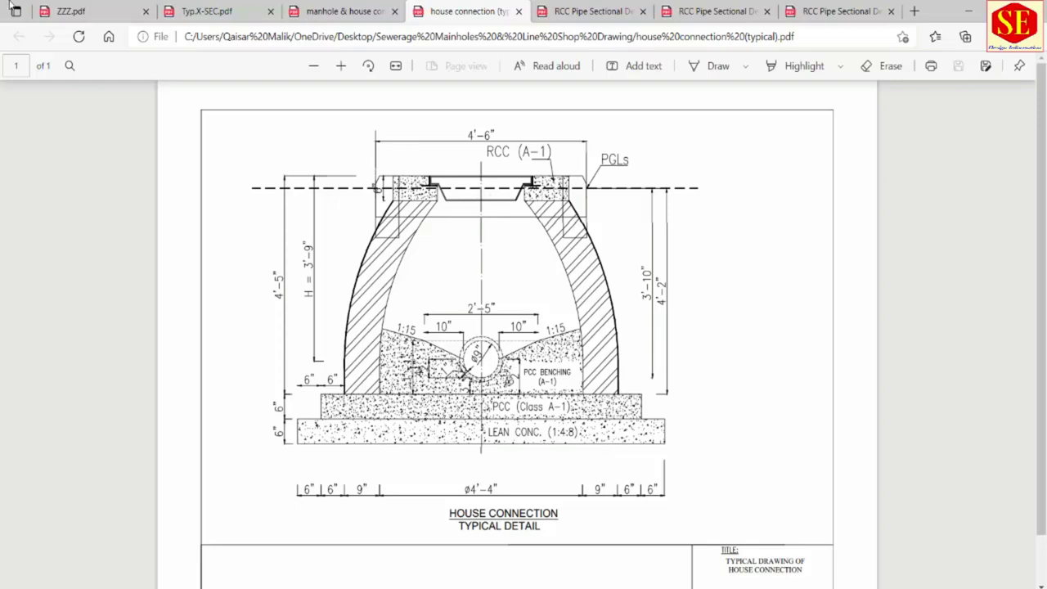
{"action": "left_click", "coordinate": [75, 10]}
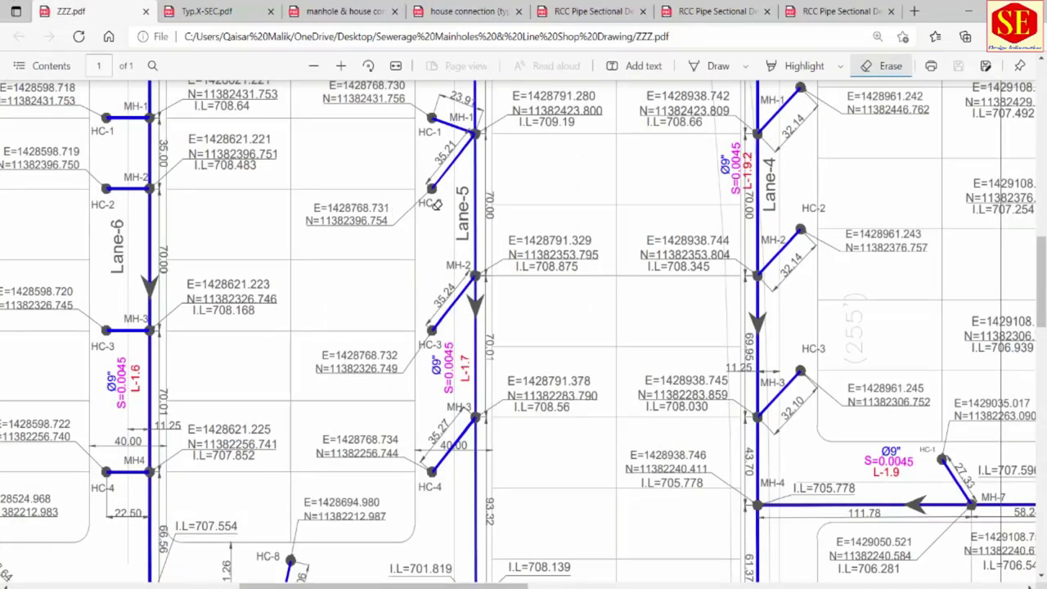
{"action": "left_click", "coordinate": [446, 12]}
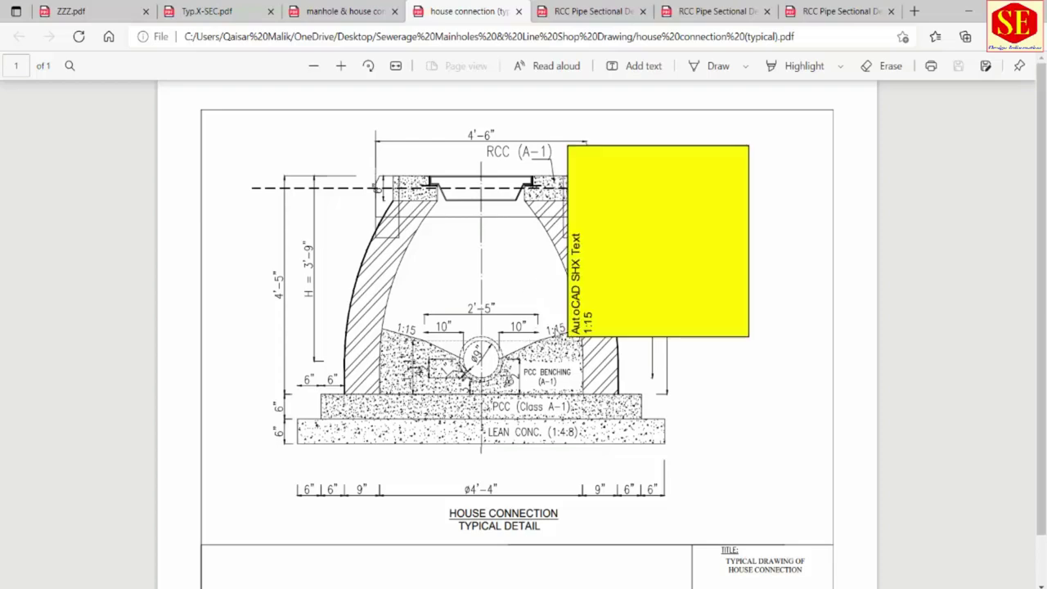
{"action": "left_click", "coordinate": [874, 66]}
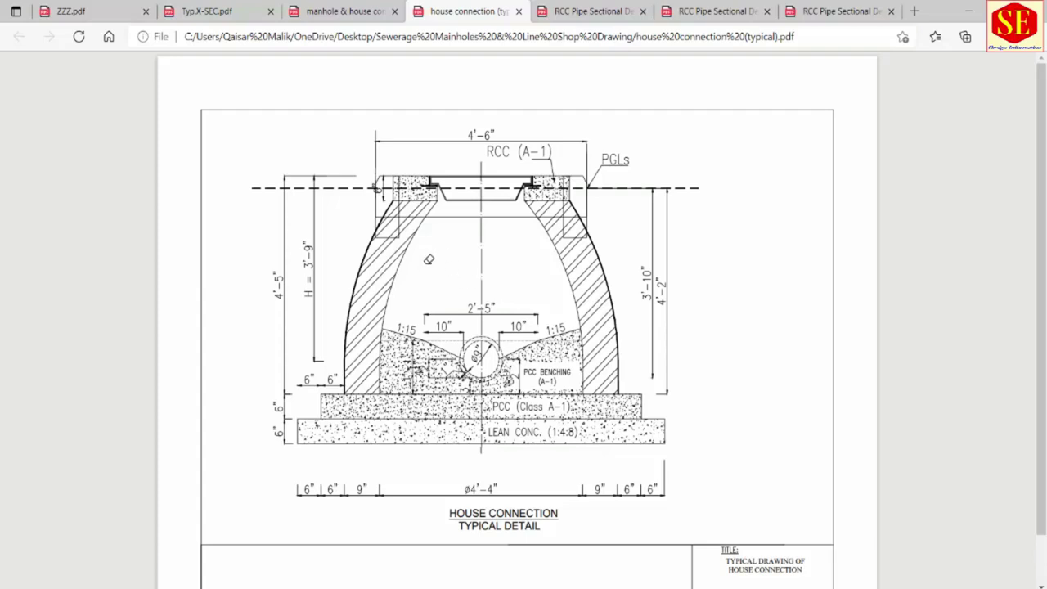
- View the 12-inch, 15-inch and 18-inch RCC pipe typical section drawings in turn
{"action": "left_click", "coordinate": [600, 12]}
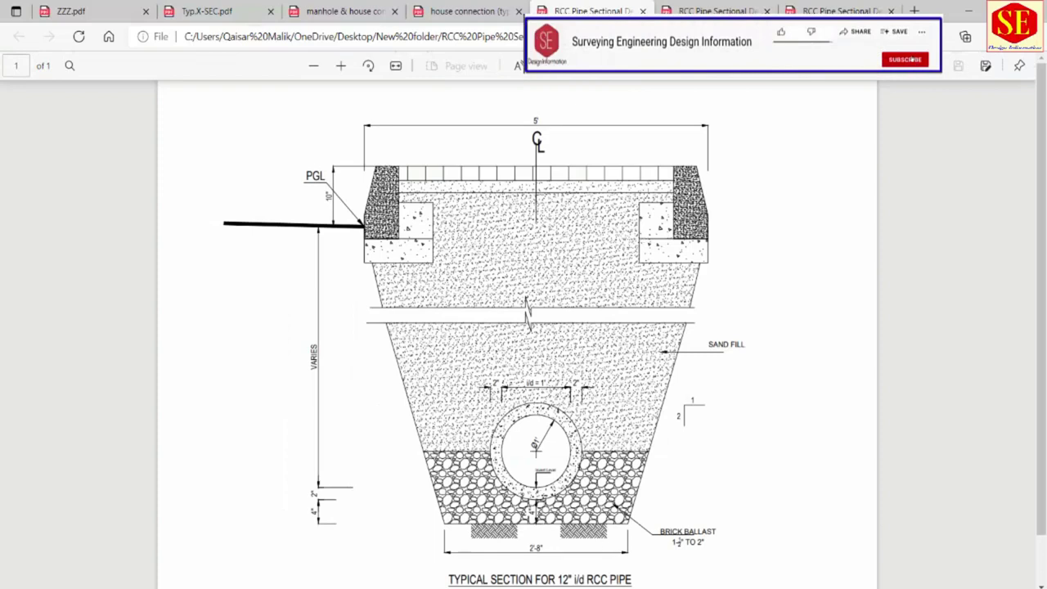
{"action": "scroll", "coordinate": [562, 432], "scroll_direction": "down", "scroll_amount": 1}
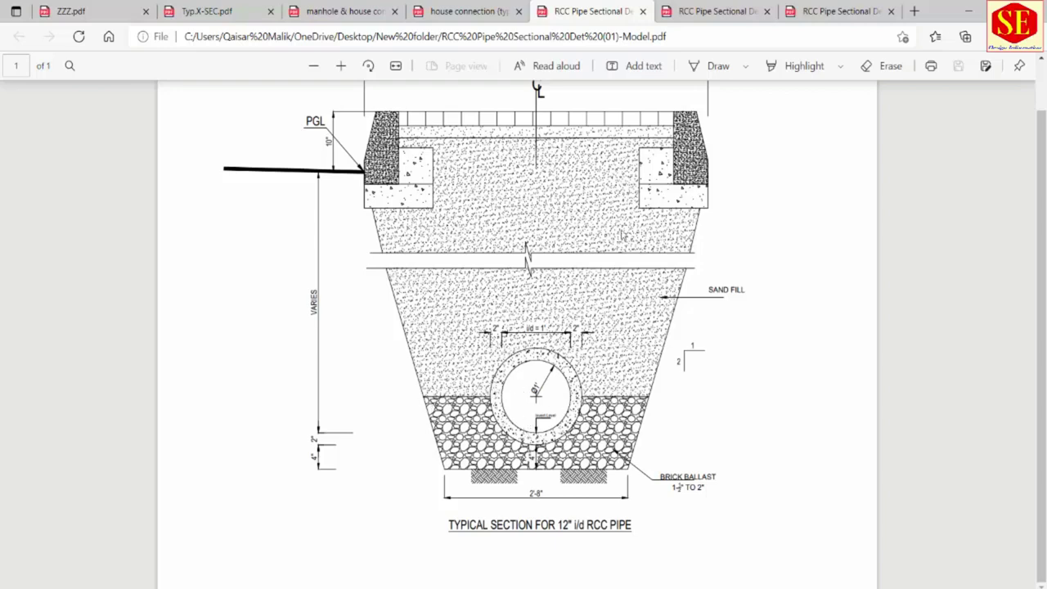
{"action": "scroll", "coordinate": [580, 201], "scroll_direction": "up", "scroll_amount": 1}
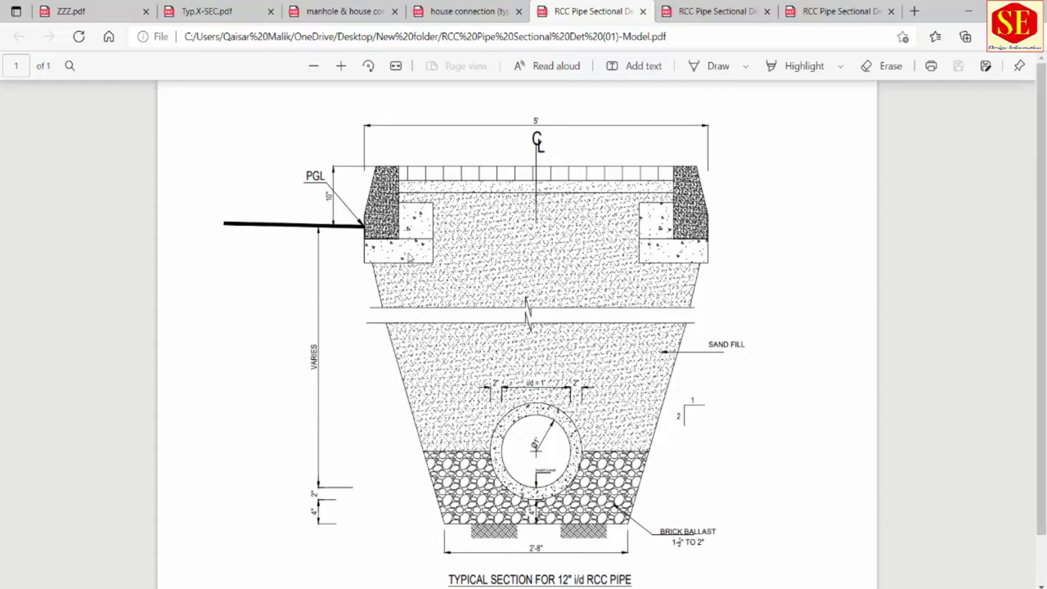
{"action": "left_click", "coordinate": [710, 12]}
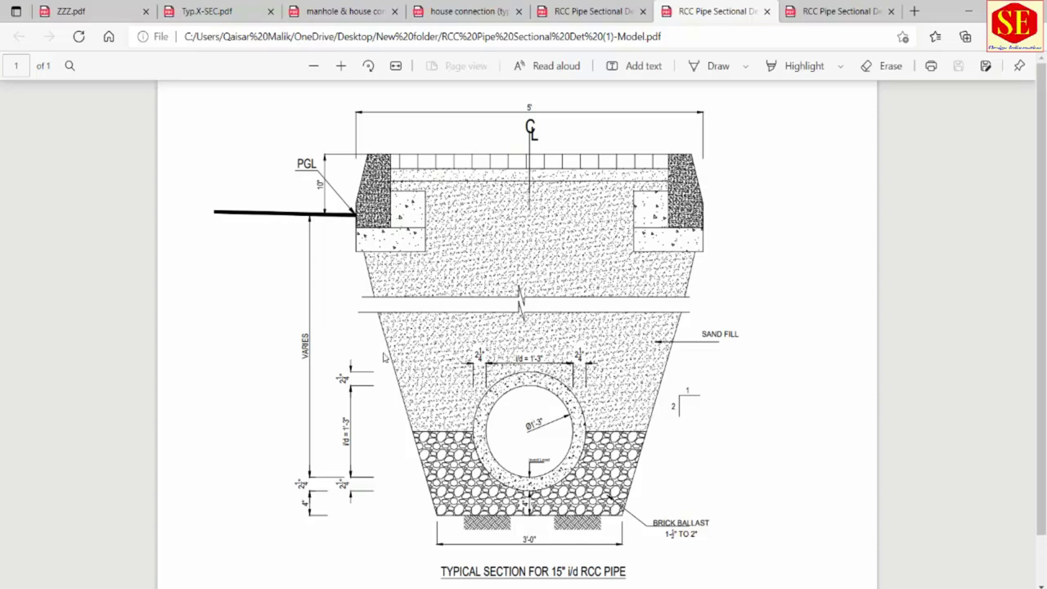
{"action": "left_click", "coordinate": [827, 10]}
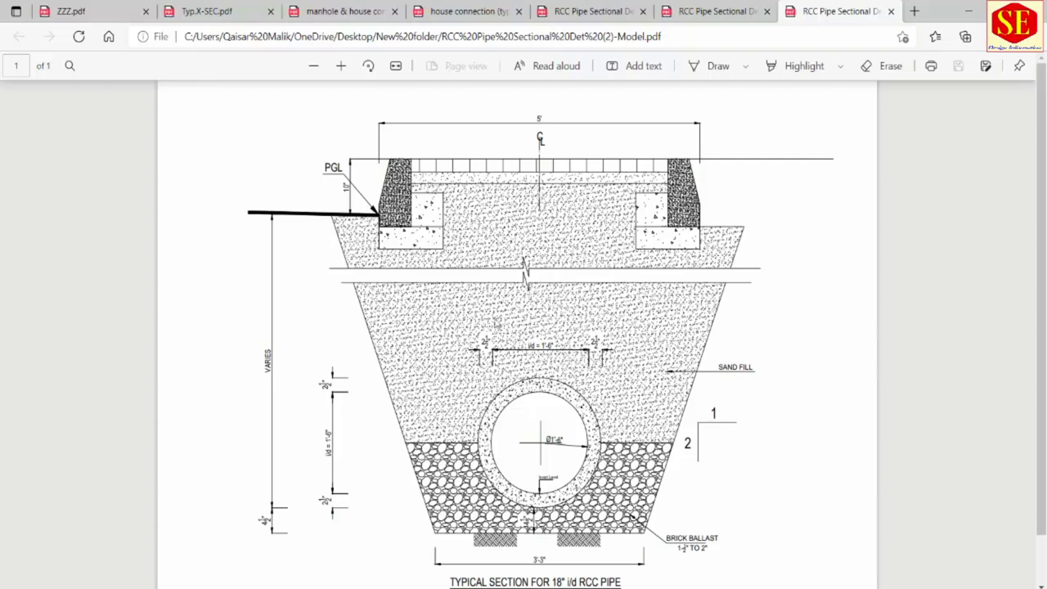
- Go back to the manhole shop drawing and scroll through its sections and dimensions table
{"action": "left_click", "coordinate": [348, 10]}
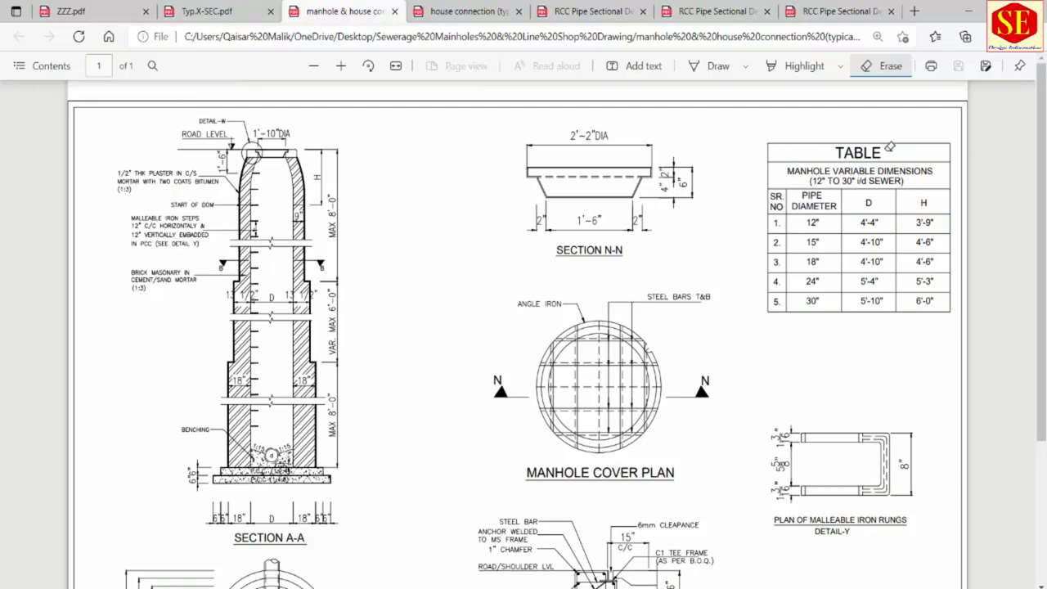
{"action": "scroll", "coordinate": [841, 232], "scroll_direction": "down", "scroll_amount": 2}
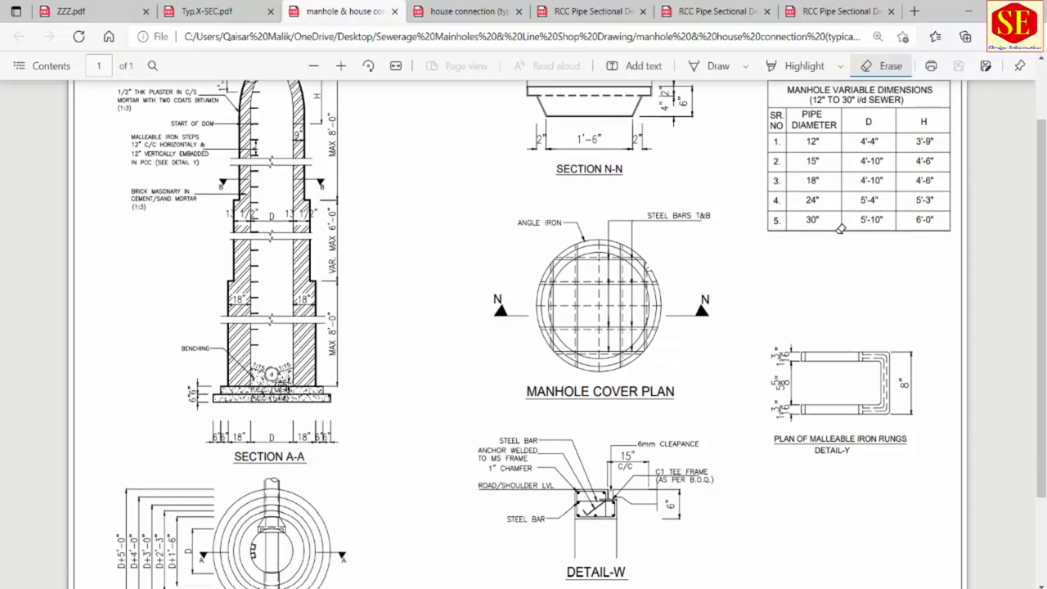
{"action": "scroll", "coordinate": [841, 232], "scroll_direction": "down", "scroll_amount": 3}
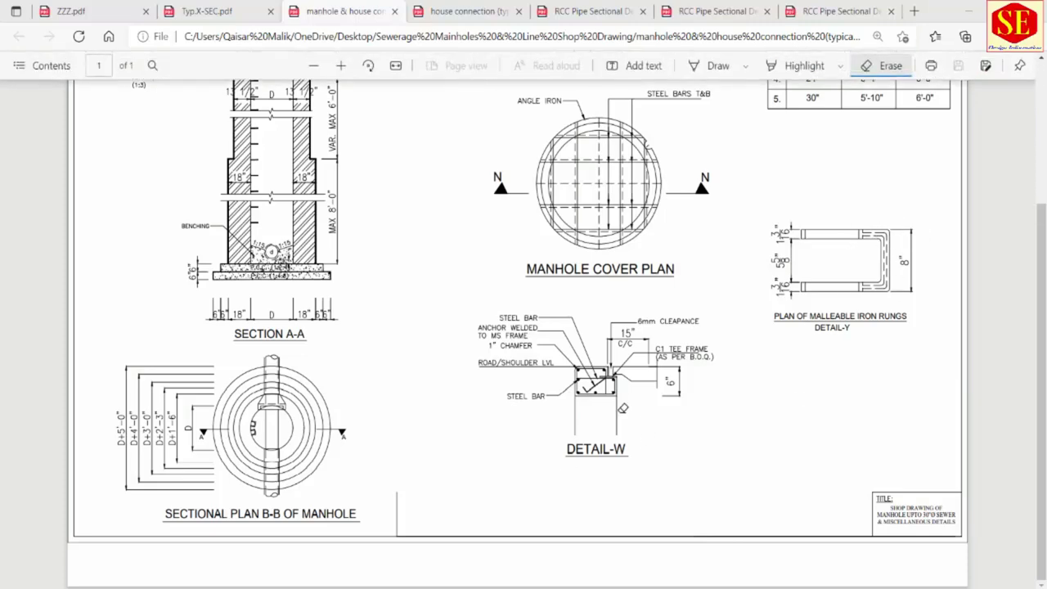
{"action": "scroll", "coordinate": [520, 345], "scroll_direction": "up", "scroll_amount": 3}
{"action": "scroll", "coordinate": [520, 344], "scroll_direction": "up", "scroll_amount": 2}
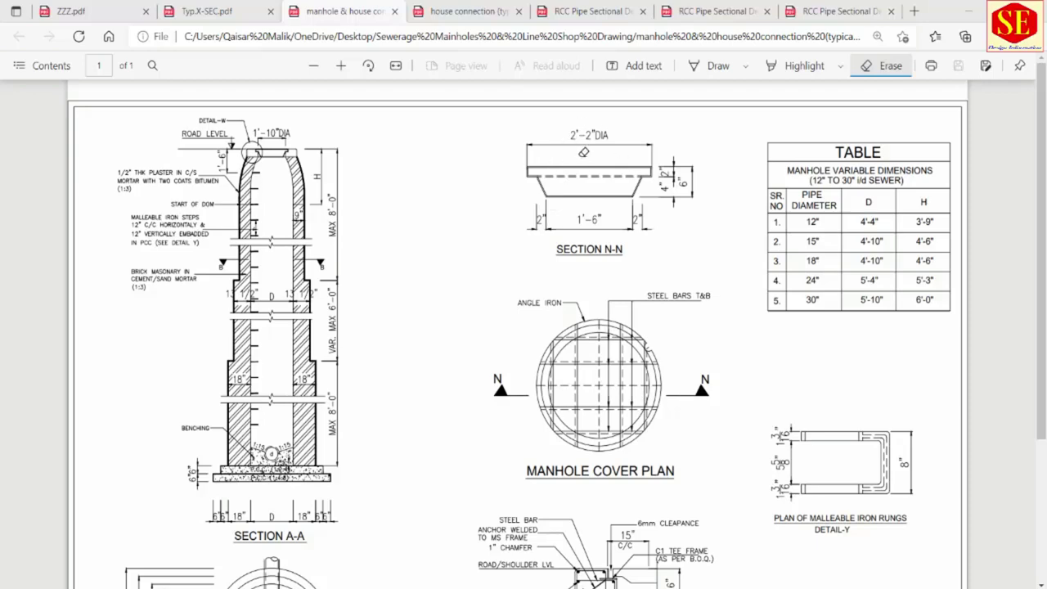
{"action": "scroll", "coordinate": [615, 159], "scroll_direction": "down", "scroll_amount": 2}
{"action": "scroll", "coordinate": [442, 218], "scroll_direction": "down", "scroll_amount": 3}
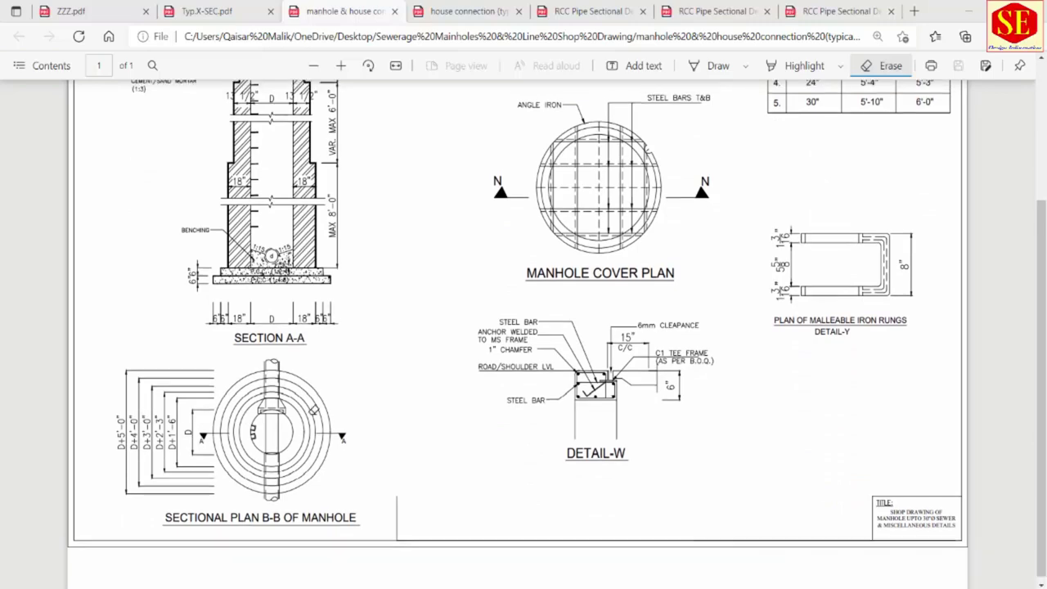
{"action": "scroll", "coordinate": [425, 401], "scroll_direction": "up", "scroll_amount": 5}
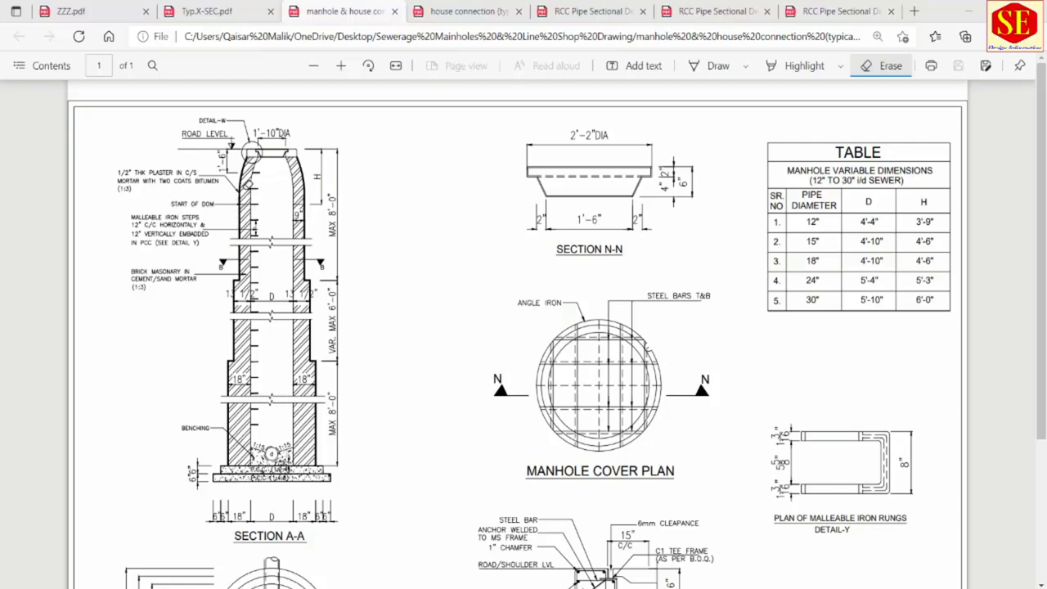
- Flip past the house connection, 12-inch RCC pipe and ZZZ.pdf drawings, then return to the Excel level sheet
{"action": "left_click", "coordinate": [466, 11]}
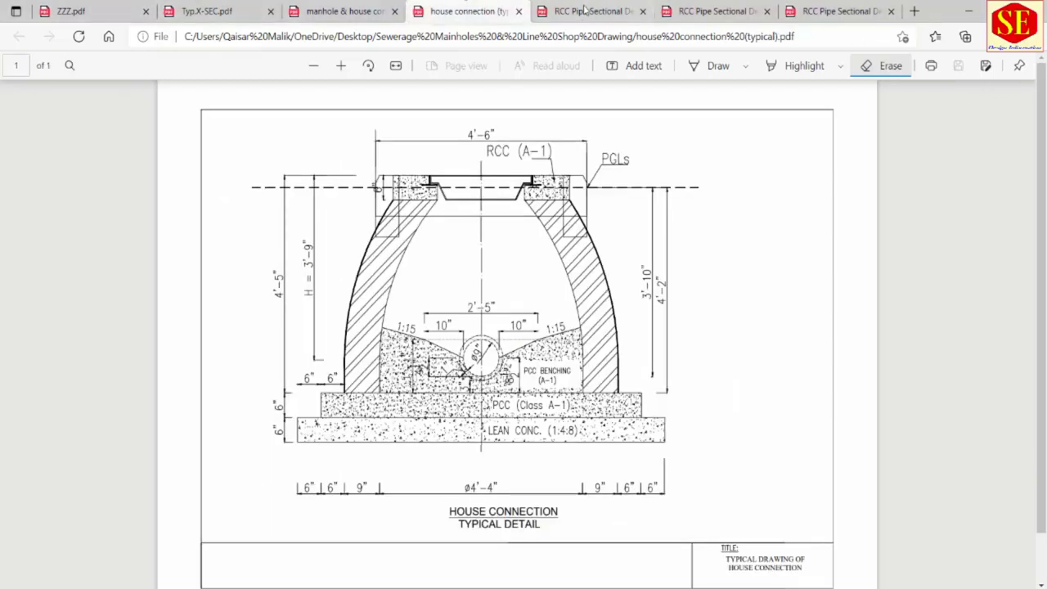
{"action": "left_click", "coordinate": [587, 10]}
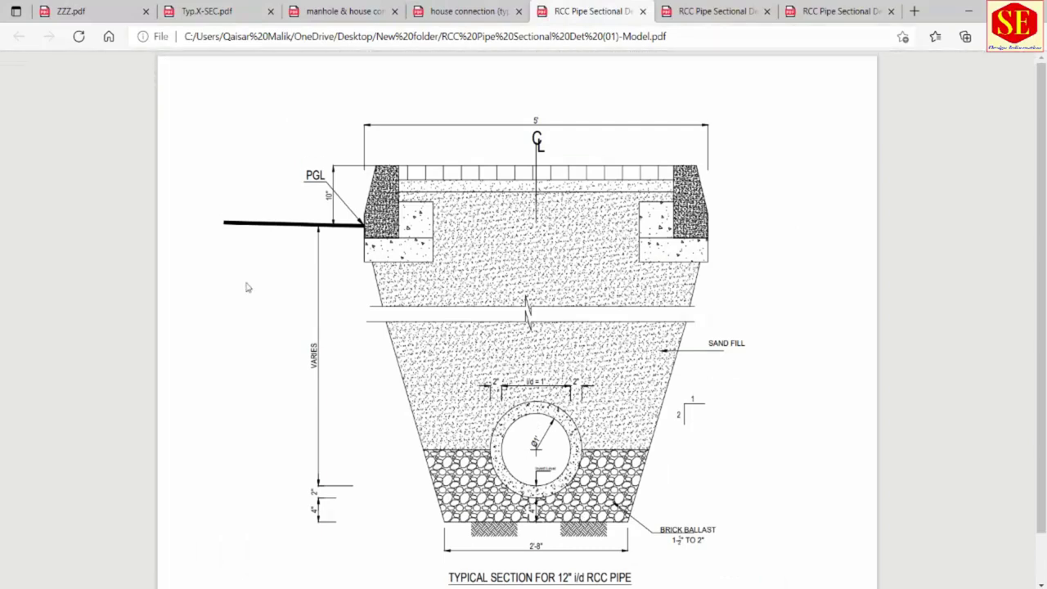
{"action": "left_click", "coordinate": [80, 8]}
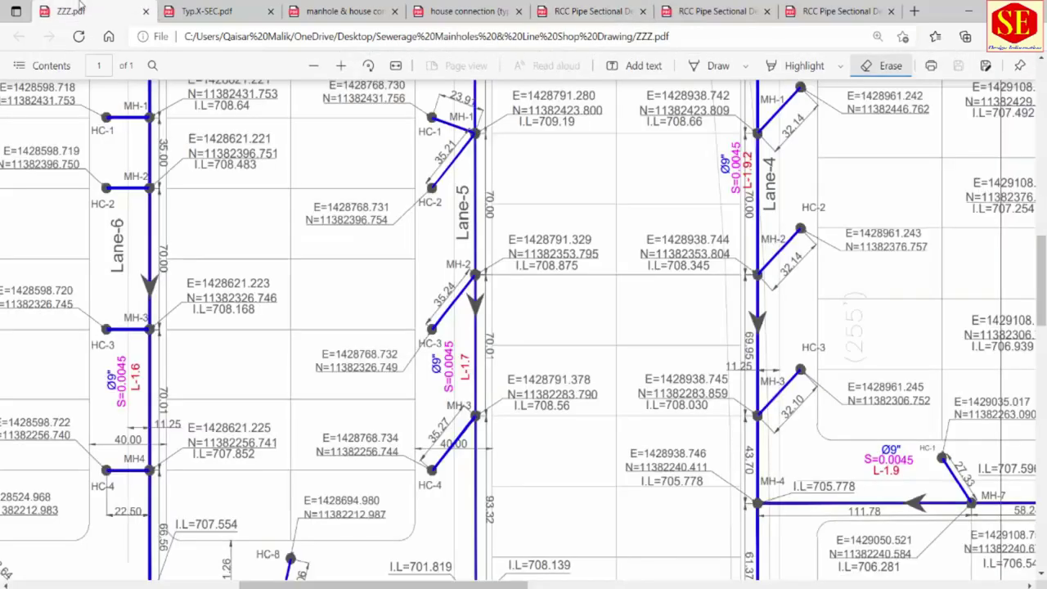
{"action": "key", "text": "alt+Tab"}
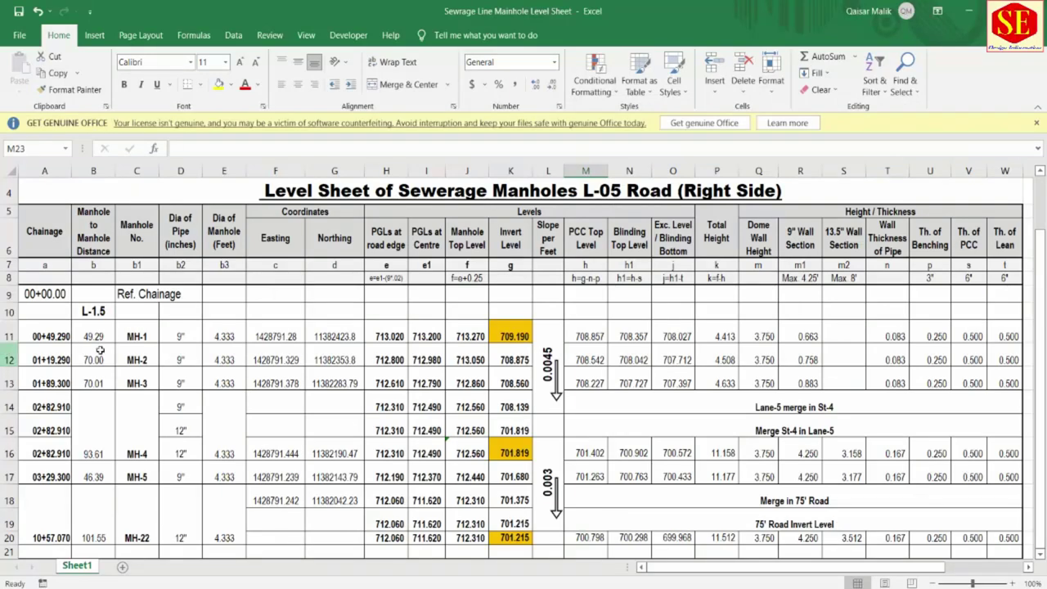
- Review the manhole number entries MH-2, MH-5 and MH-22 in the level sheet
{"action": "left_click", "coordinate": [149, 340]}
{"action": "left_click", "coordinate": [150, 357]}
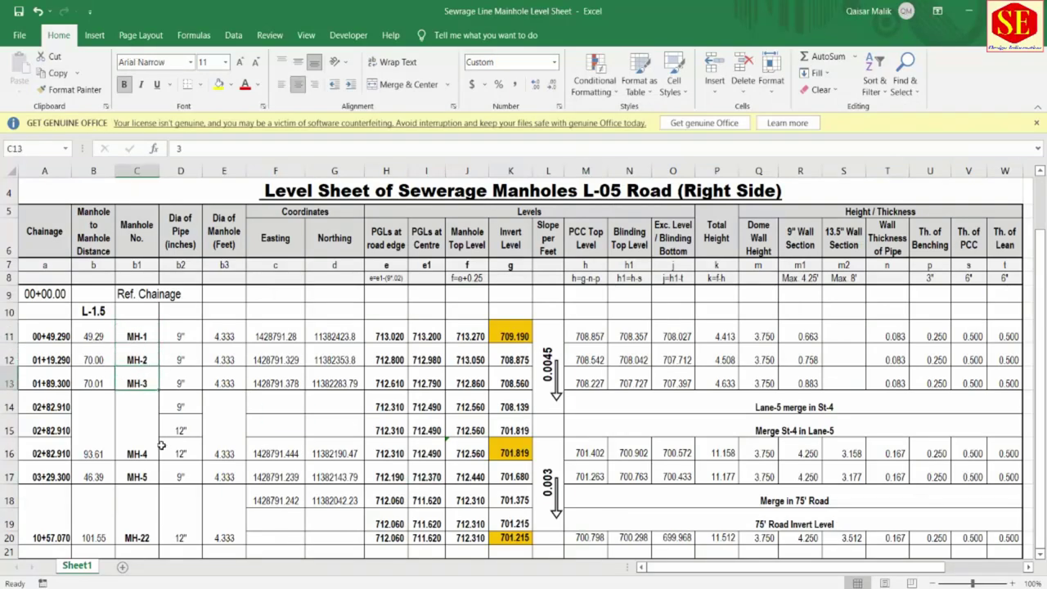
{"action": "left_click", "coordinate": [140, 470]}
{"action": "left_click", "coordinate": [145, 530]}
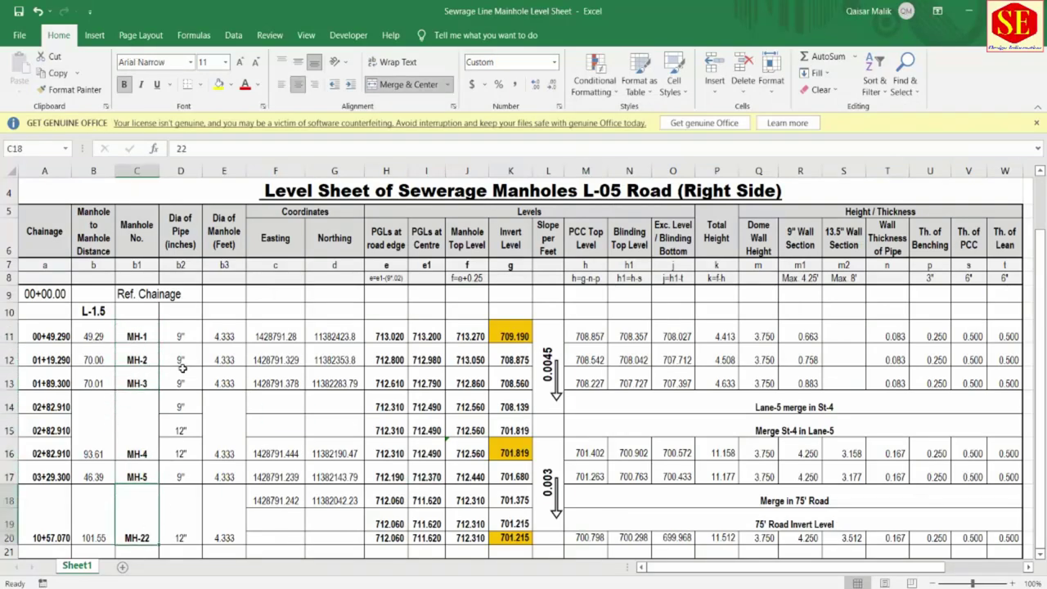
{"action": "scroll", "coordinate": [137, 366], "scroll_direction": "down", "scroll_amount": 1}
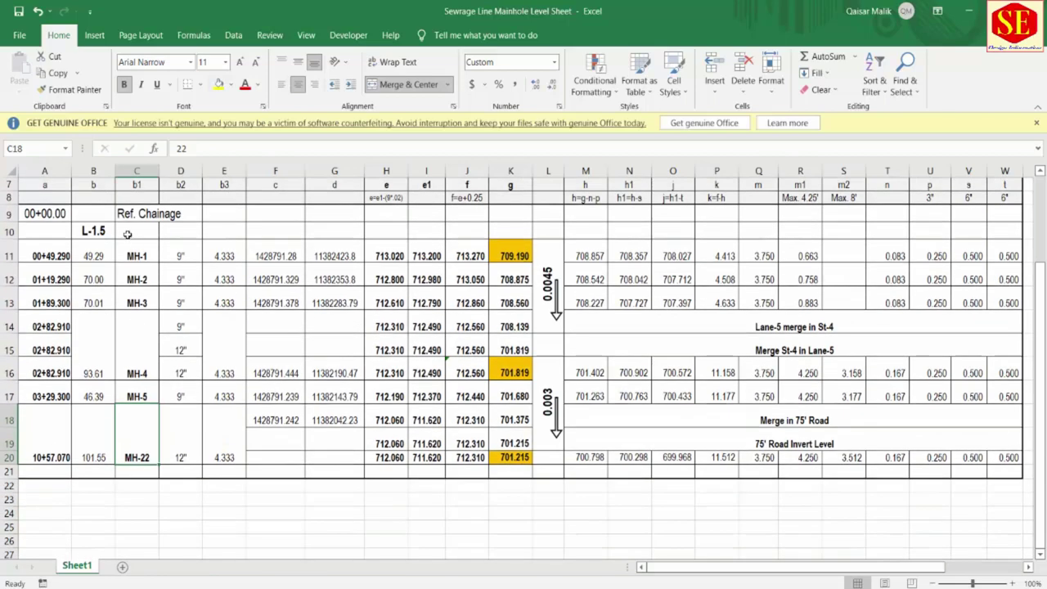
{"action": "scroll", "coordinate": [166, 389], "scroll_direction": "up", "scroll_amount": 1}
{"action": "scroll", "coordinate": [165, 390], "scroll_direction": "up", "scroll_amount": 1}
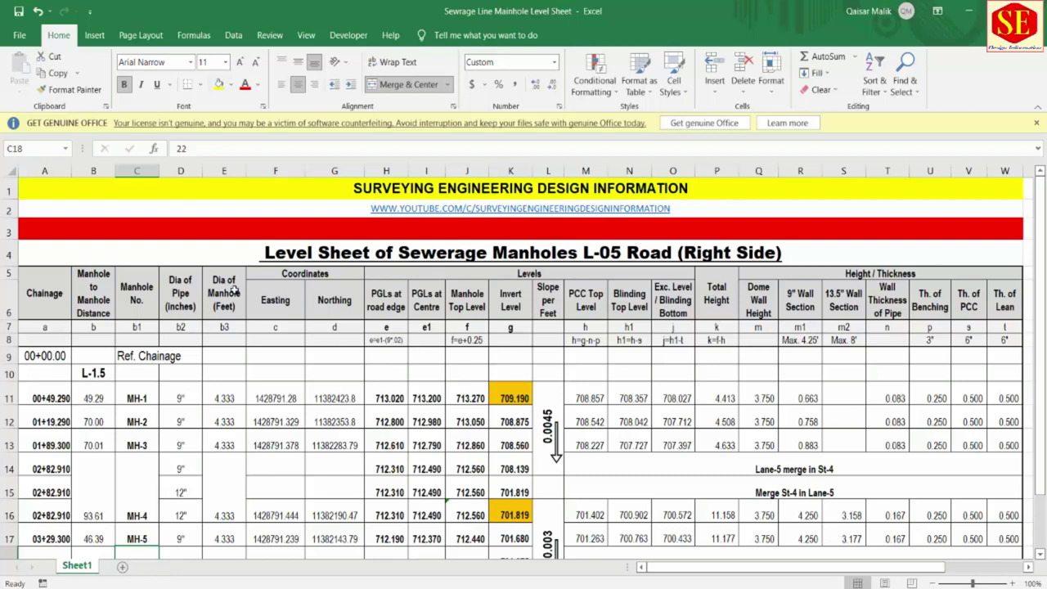
- Check the Chainage distance between MH-1 and MH-2 against the ZZZ.pdf drawing
{"action": "left_click", "coordinate": [31, 290]}
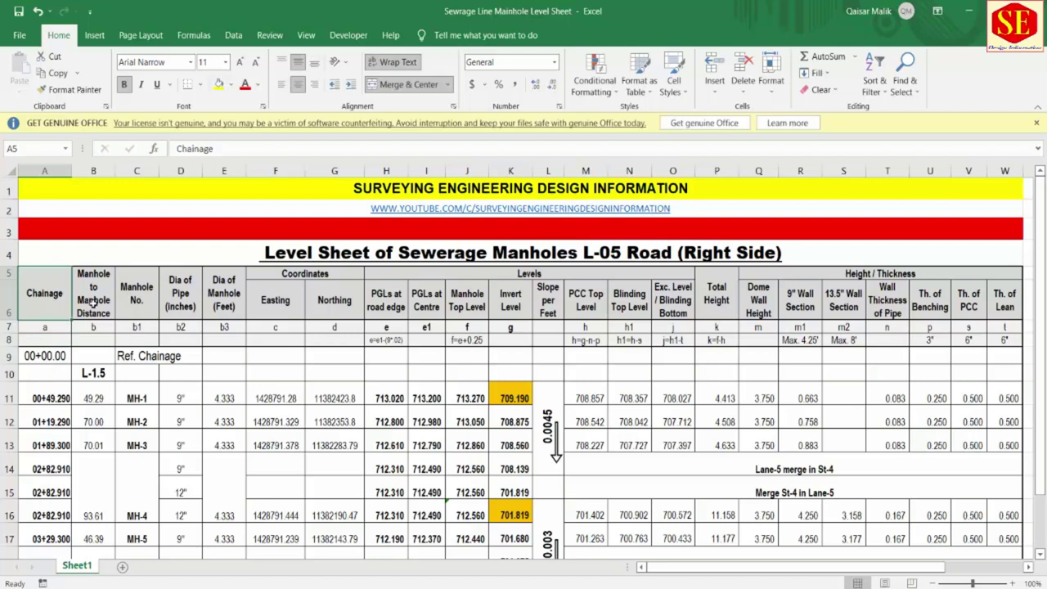
{"action": "left_click", "coordinate": [84, 394]}
{"action": "left_click", "coordinate": [98, 422]}
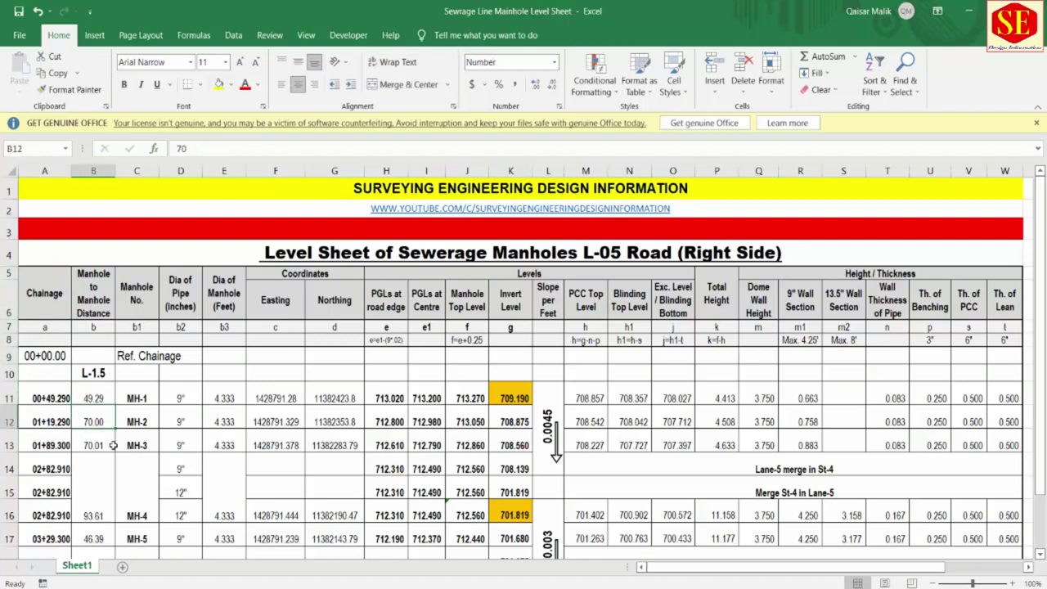
{"action": "key", "text": "alt+Tab"}
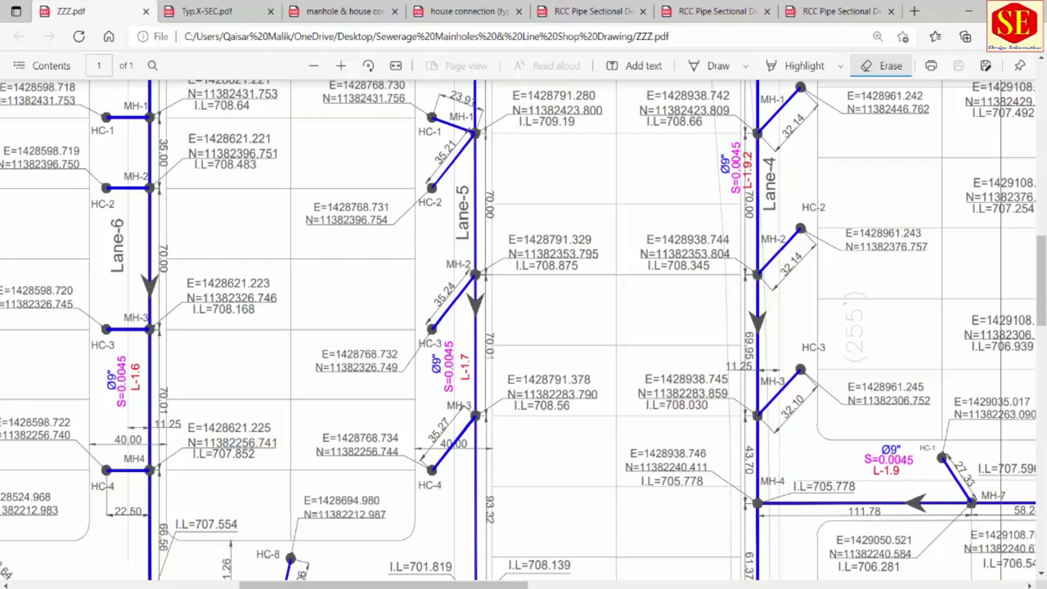
- Check the Lane-5 manholes in the ZZZ.pdf drawing against the level sheet, then return to Excel
{"action": "key", "text": "alt+Tab"}
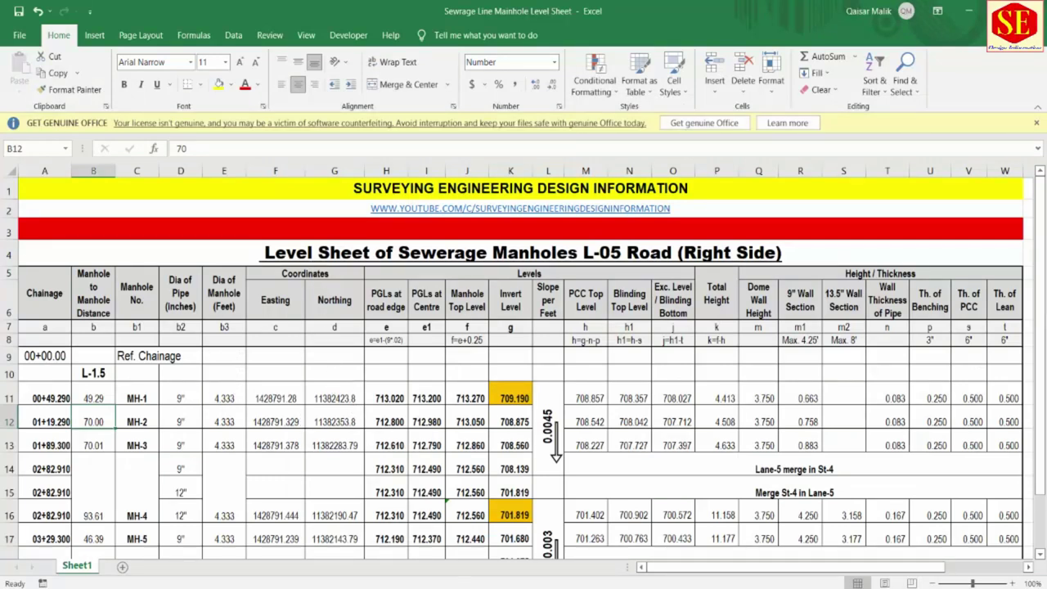
{"action": "key", "text": "alt+Tab"}
{"action": "scroll", "coordinate": [540, 245], "scroll_direction": "up", "scroll_amount": 2}
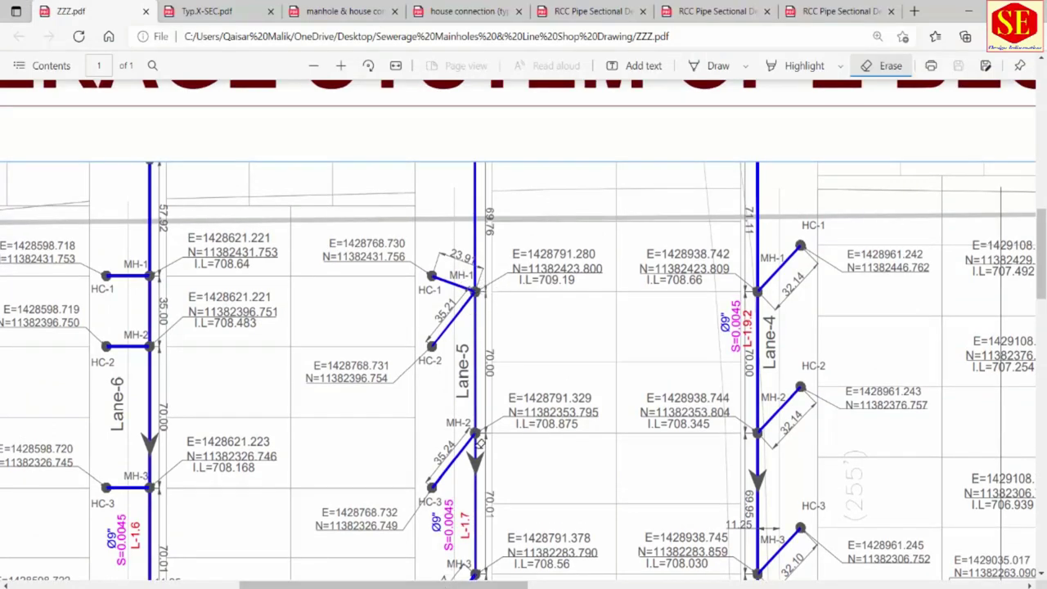
{"action": "scroll", "coordinate": [481, 444], "scroll_direction": "down", "scroll_amount": 2}
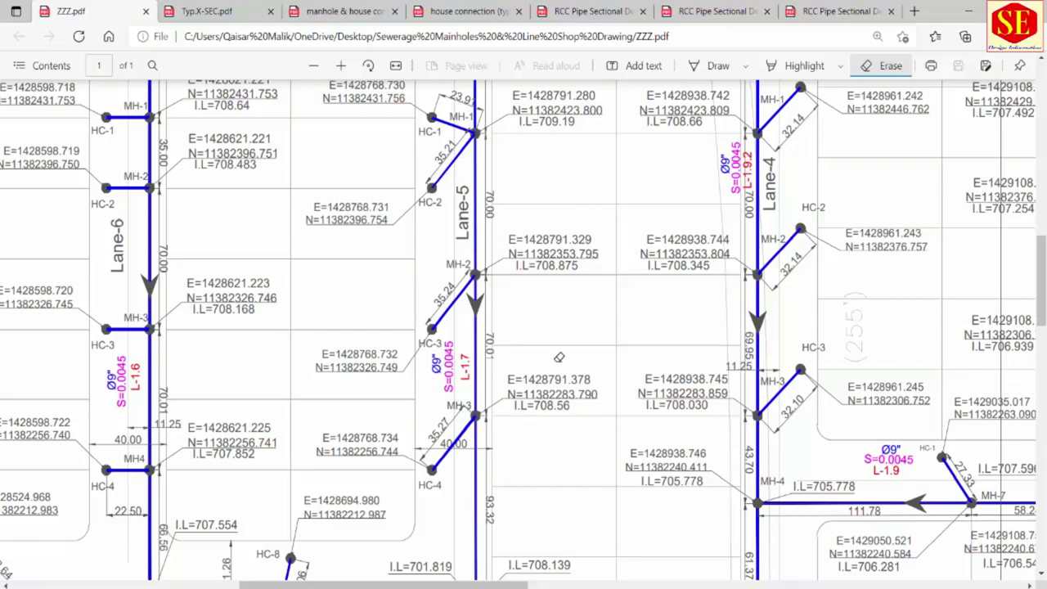
{"action": "scroll", "coordinate": [557, 351], "scroll_direction": "up", "scroll_amount": 1}
{"action": "scroll", "coordinate": [555, 347], "scroll_direction": "up", "scroll_amount": 1}
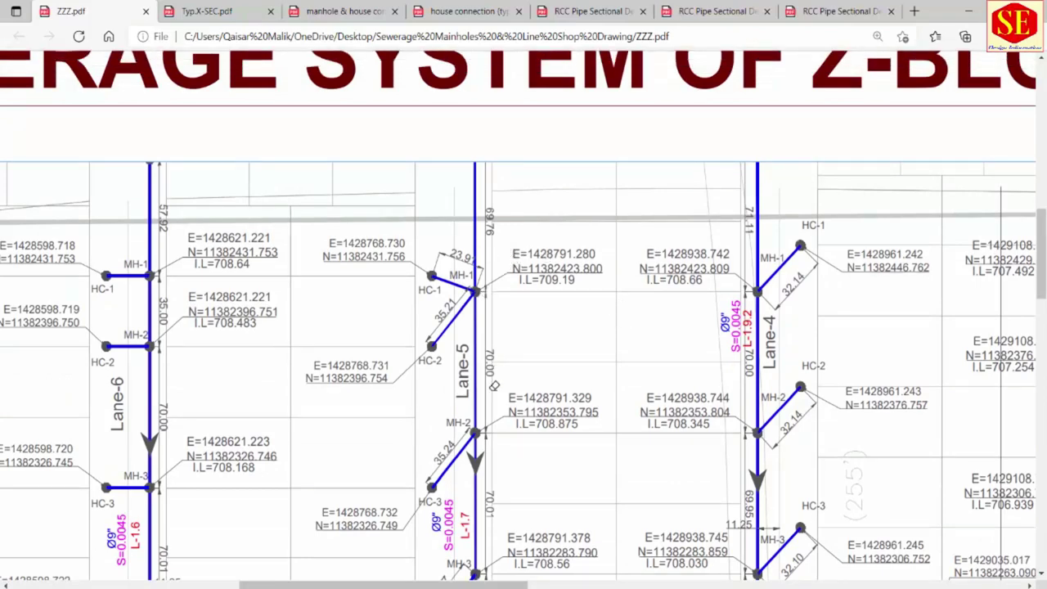
{"action": "scroll", "coordinate": [583, 232], "scroll_direction": "down", "scroll_amount": 1}
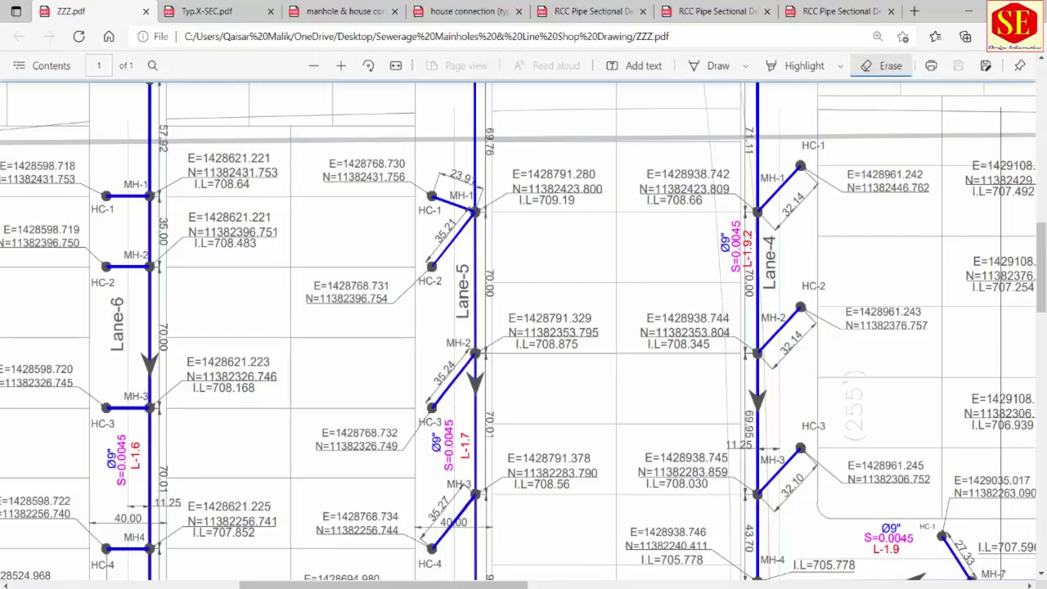
{"action": "key", "text": "alt+Tab"}
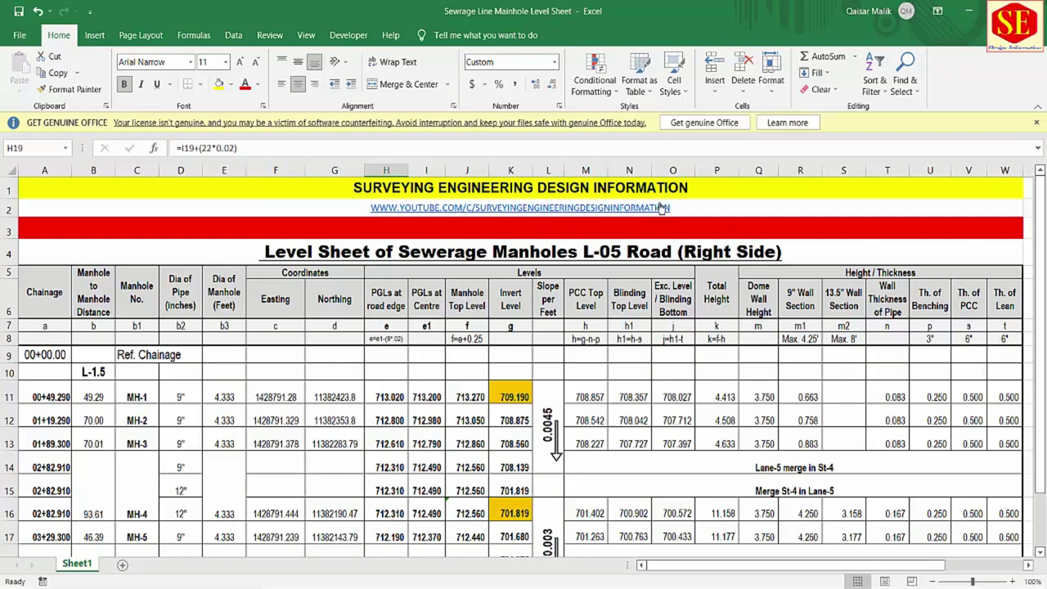
{"action": "left_click", "coordinate": [37, 297]}
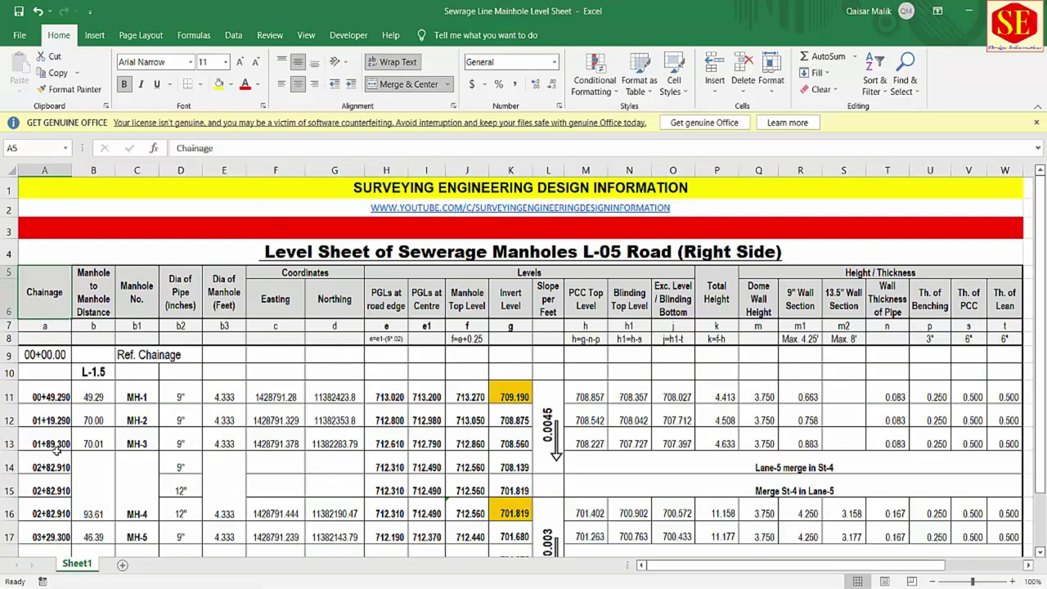
{"action": "left_click", "coordinate": [88, 295]}
{"action": "left_click", "coordinate": [118, 298]}
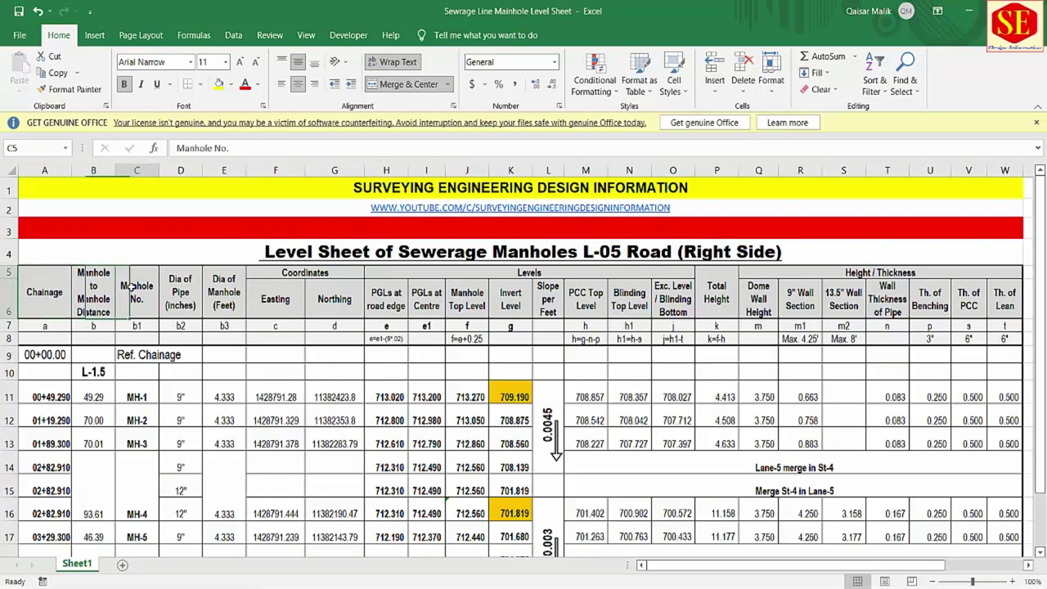
{"action": "left_click", "coordinate": [191, 291]}
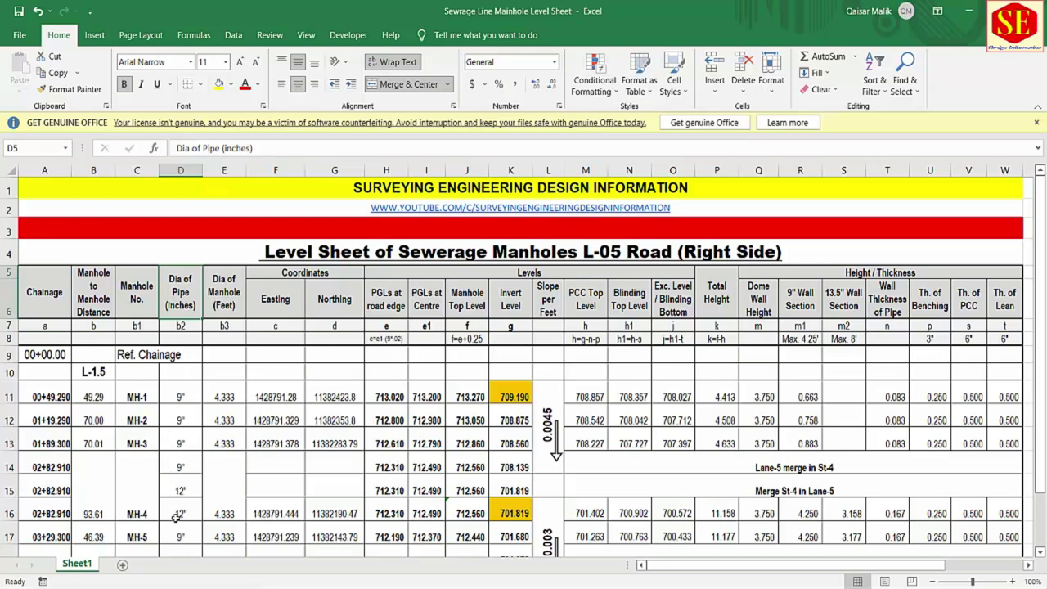
{"action": "left_click", "coordinate": [226, 293]}
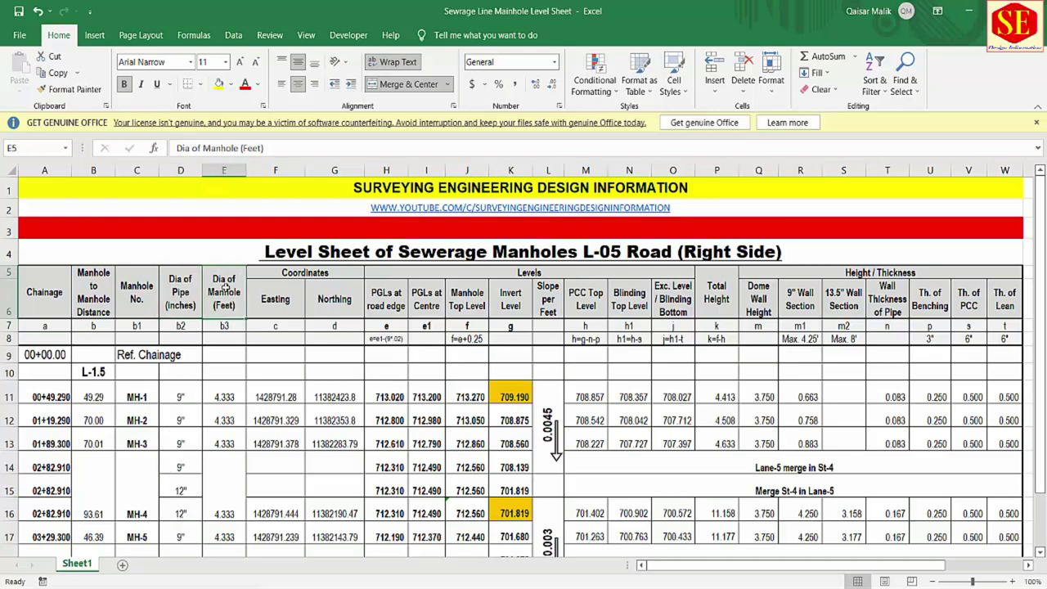
{"action": "left_click", "coordinate": [227, 400]}
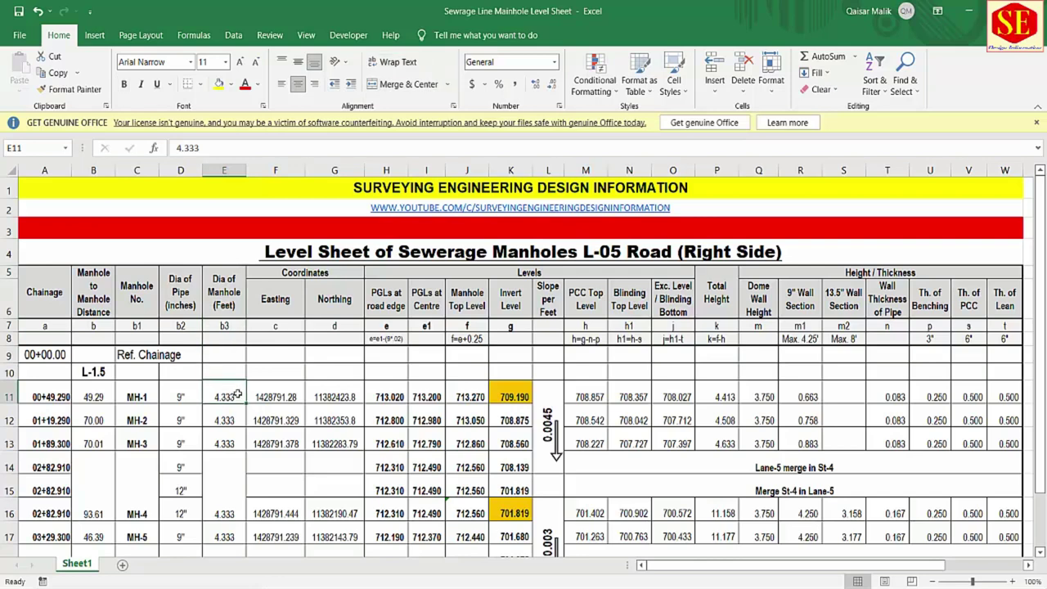
{"action": "left_click", "coordinate": [179, 394]}
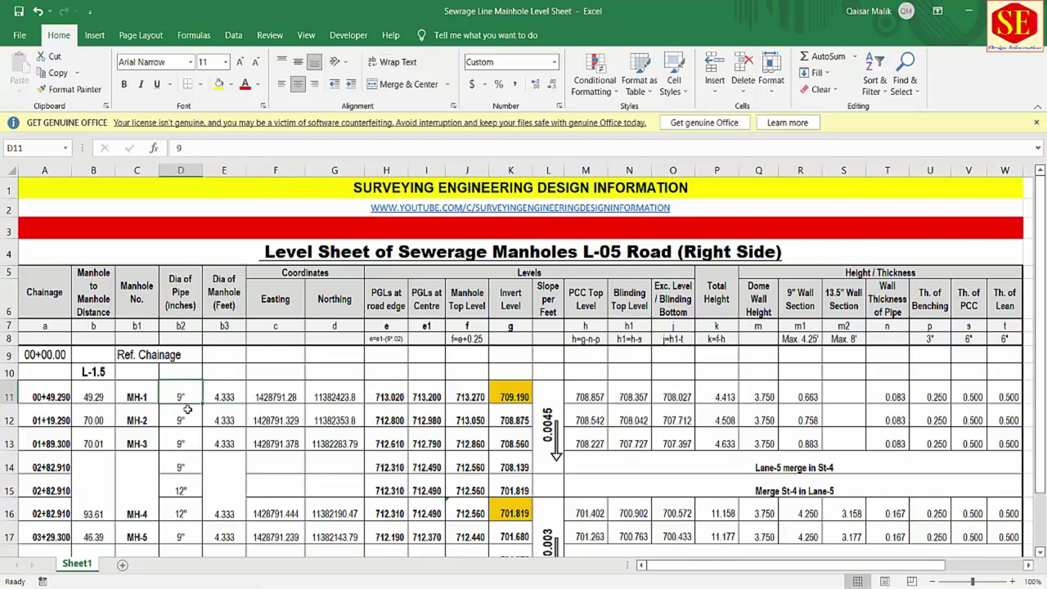
{"action": "left_click", "coordinate": [232, 395]}
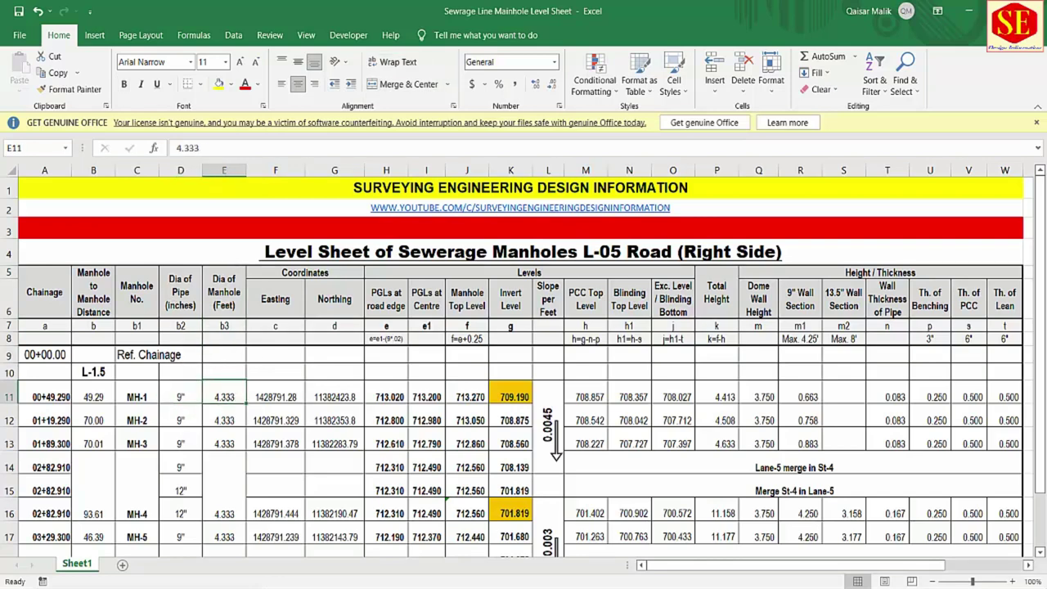
{"action": "left_click", "coordinate": [296, 296]}
{"action": "left_click", "coordinate": [336, 304]}
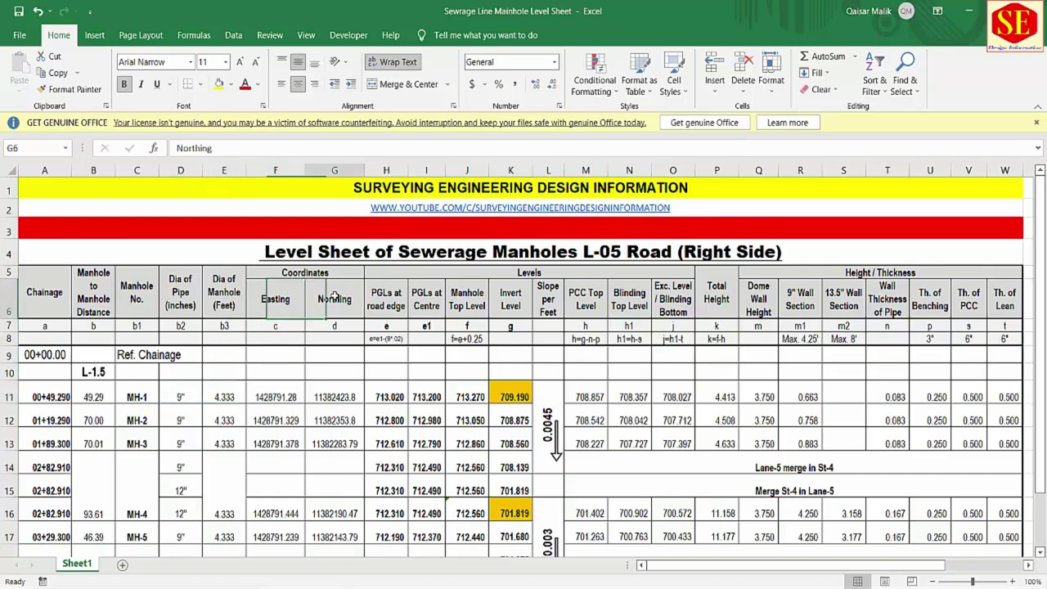
{"action": "left_click", "coordinate": [149, 400]}
{"action": "left_click", "coordinate": [181, 400]}
{"action": "left_click", "coordinate": [270, 400]}
{"action": "left_click", "coordinate": [331, 398]}
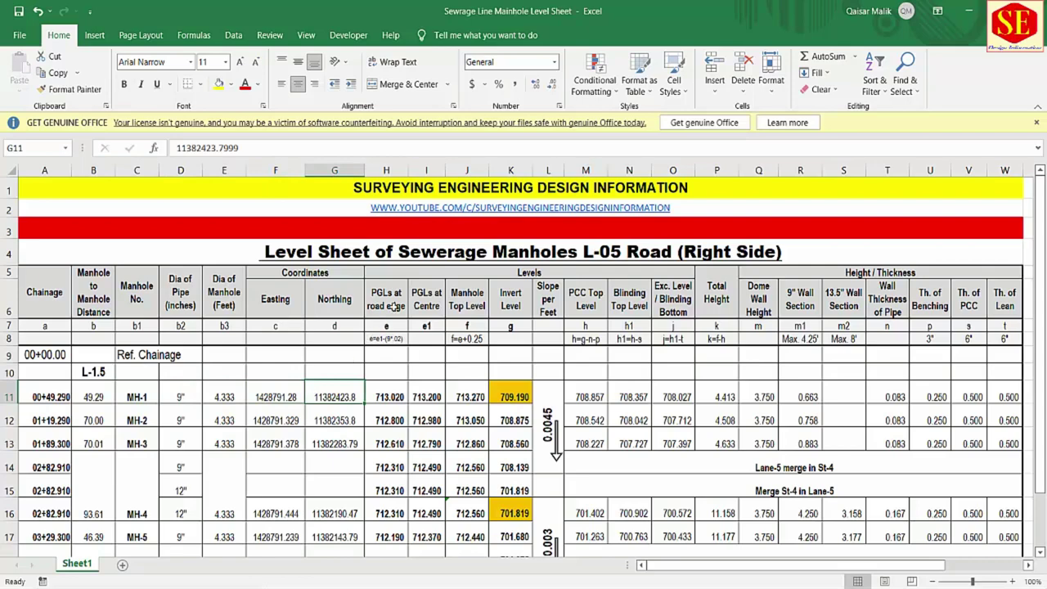
{"action": "left_click", "coordinate": [394, 306]}
{"action": "left_click", "coordinate": [431, 299]}
{"action": "left_click_drag", "start_coordinate": [430, 299], "coordinate": [438, 453]}
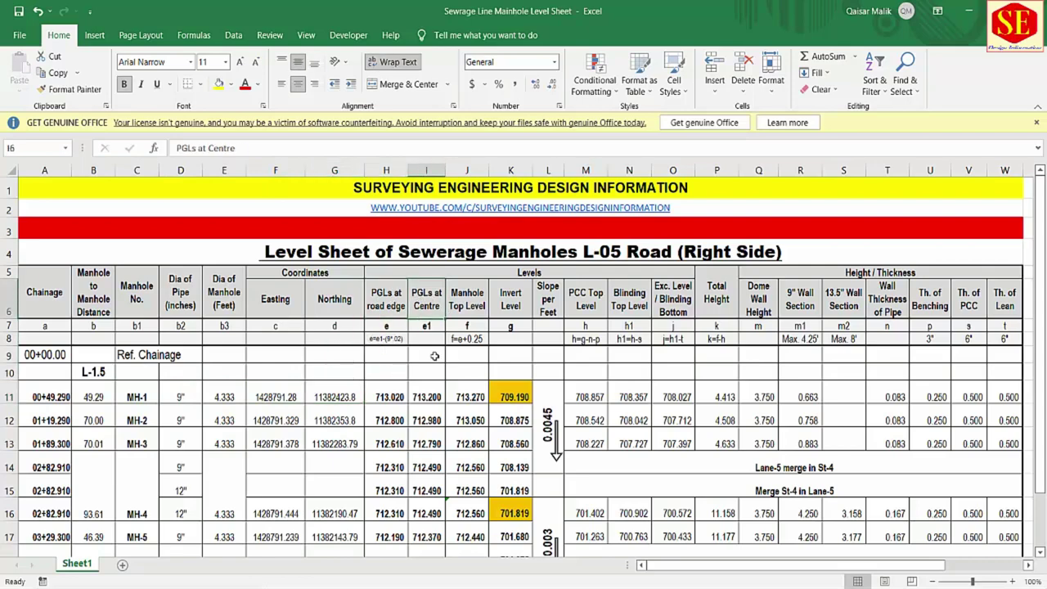
{"action": "scroll", "coordinate": [438, 453], "scroll_direction": "up", "scroll_amount": 1}
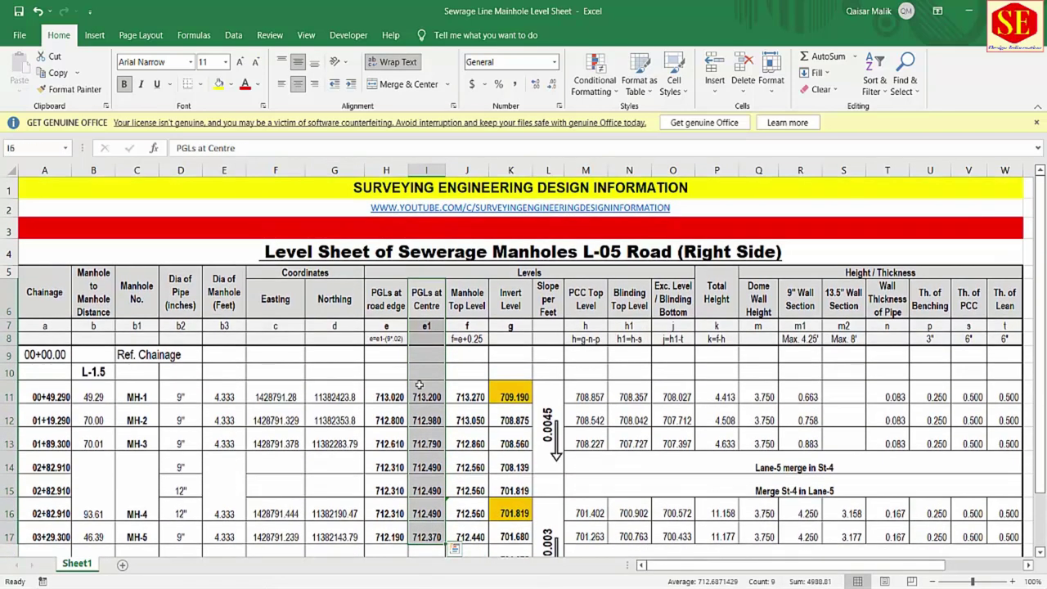
{"action": "left_click", "coordinate": [386, 299]}
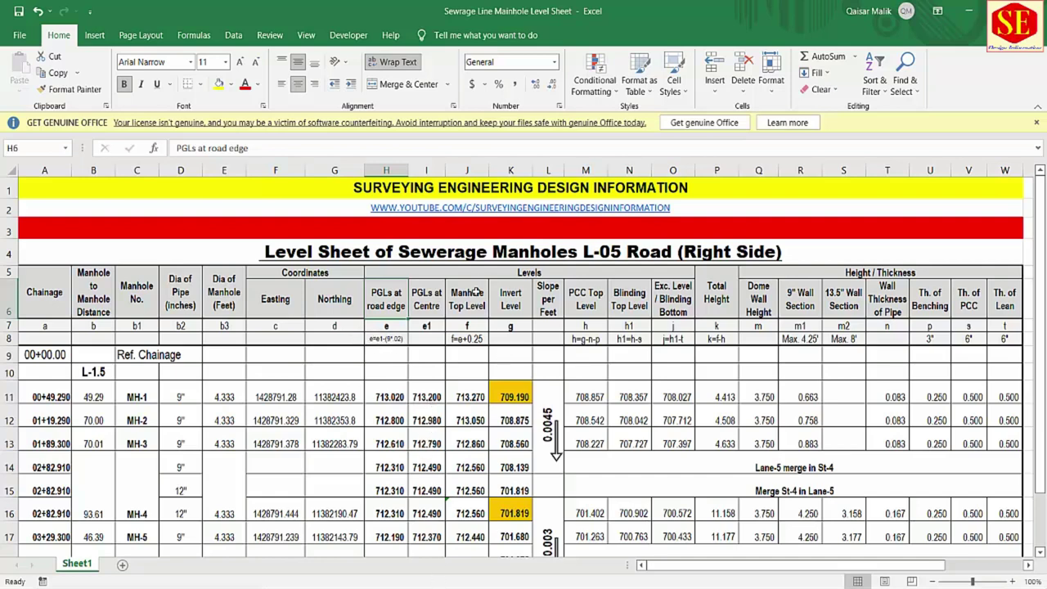
{"action": "double_click", "coordinate": [468, 397]}
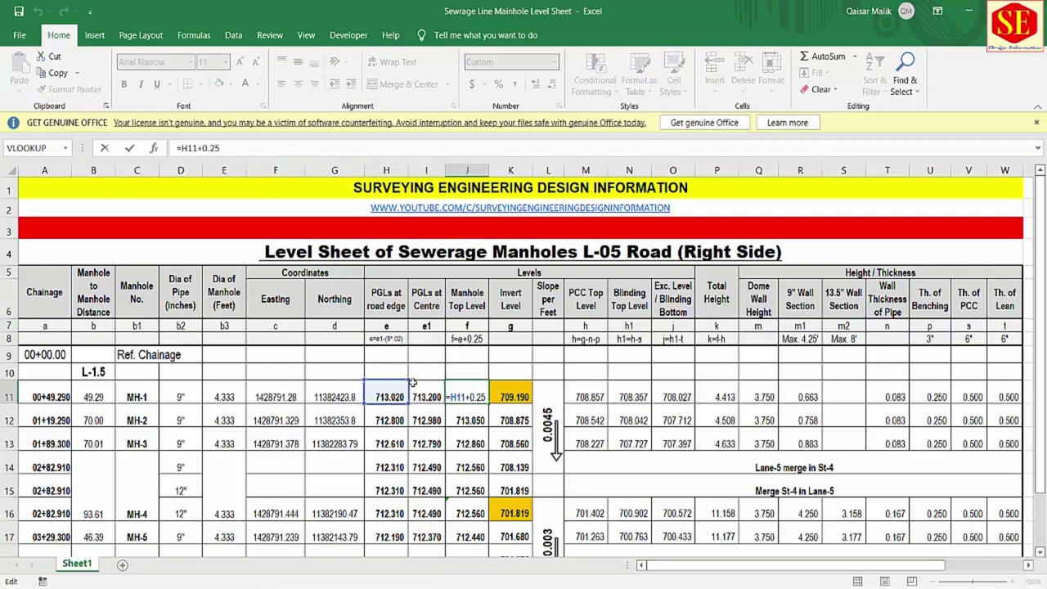
{"action": "key", "text": "Escape"}
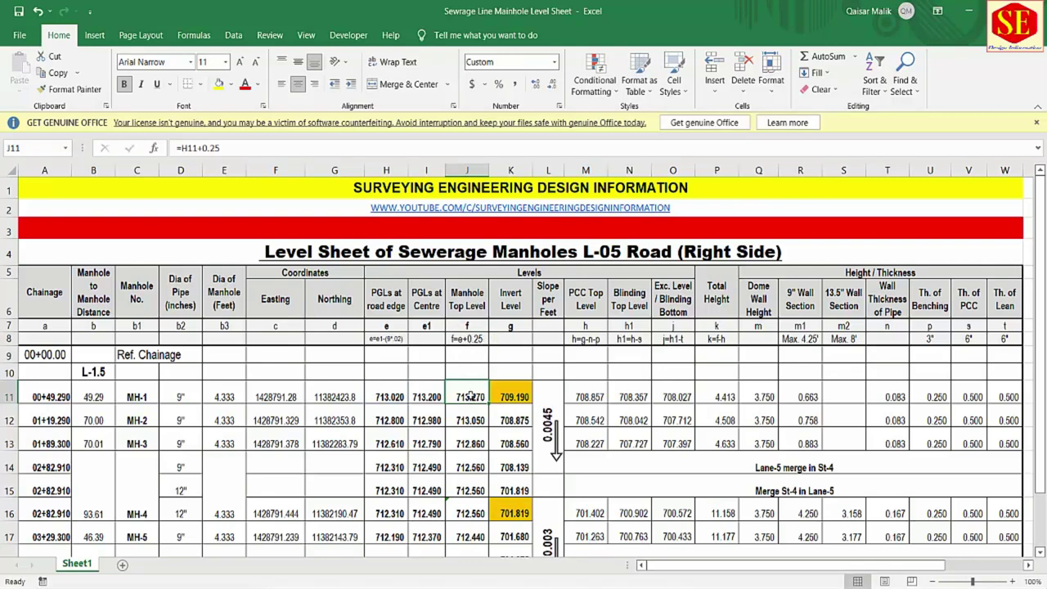
{"action": "left_click", "coordinate": [522, 302]}
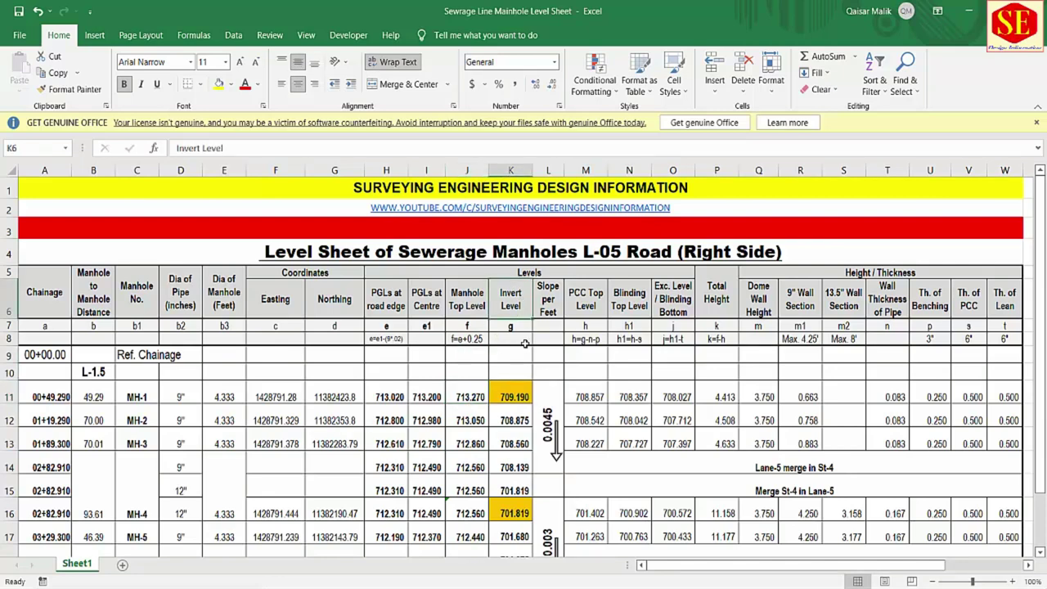
{"action": "left_click_drag", "start_coordinate": [511, 358], "coordinate": [515, 512]}
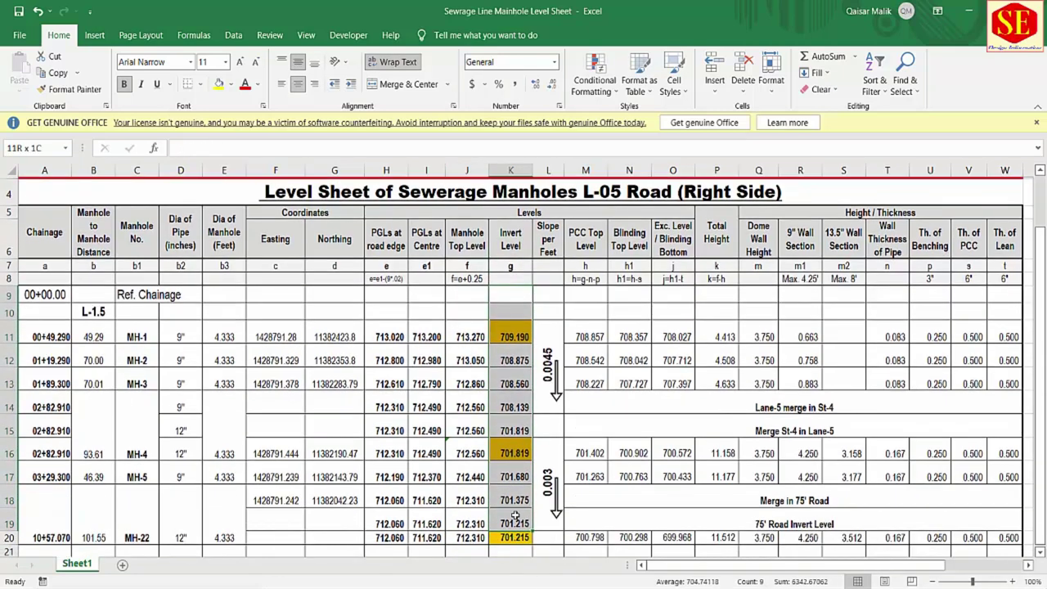
{"action": "left_click", "coordinate": [511, 358]}
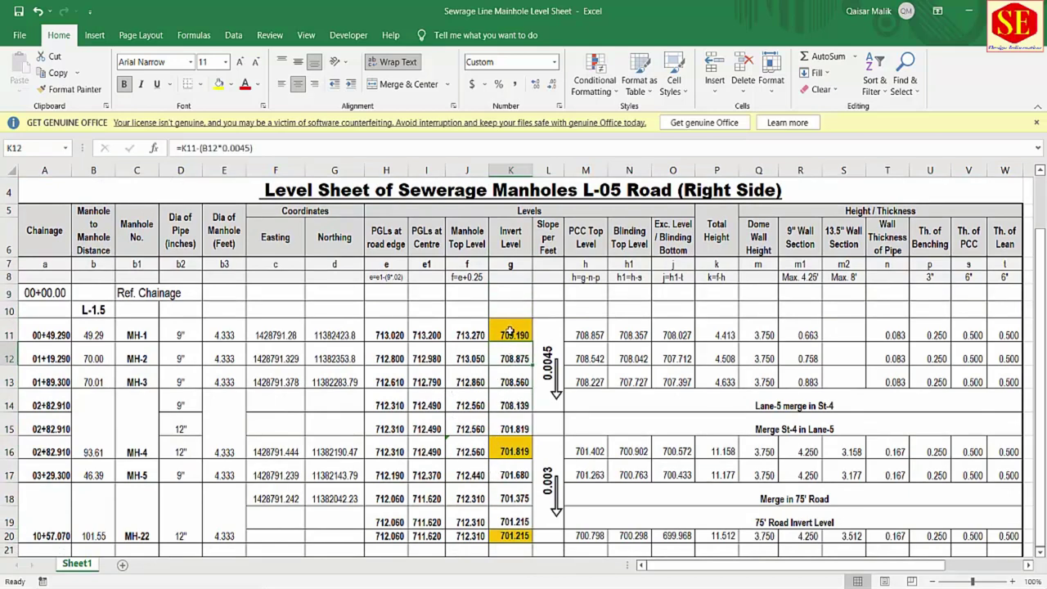
{"action": "left_click", "coordinate": [511, 331]}
{"action": "left_click", "coordinate": [510, 450]}
{"action": "left_click", "coordinate": [507, 536]}
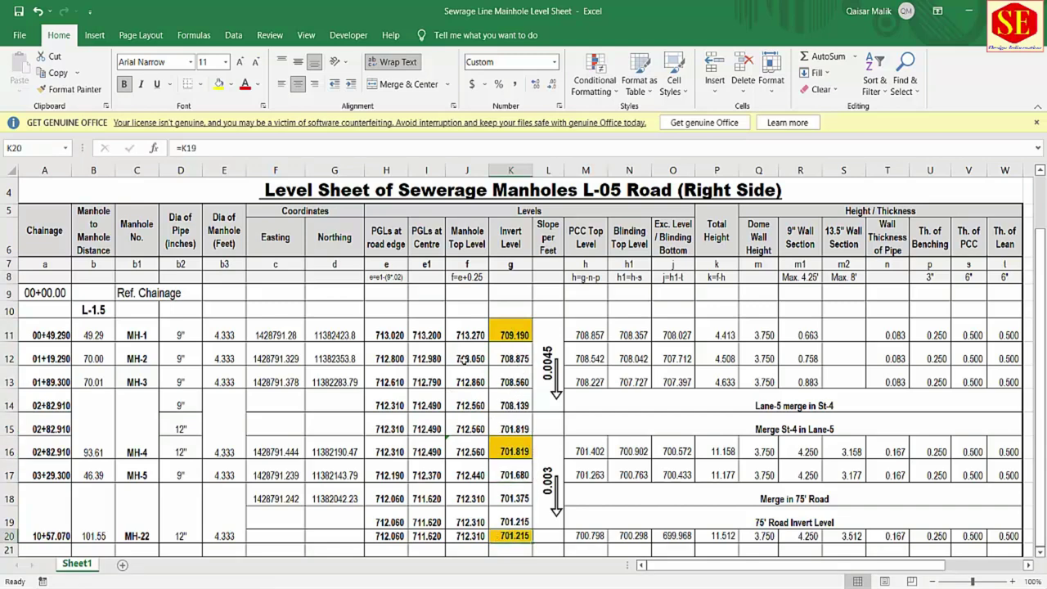
{"action": "left_click", "coordinate": [557, 228]}
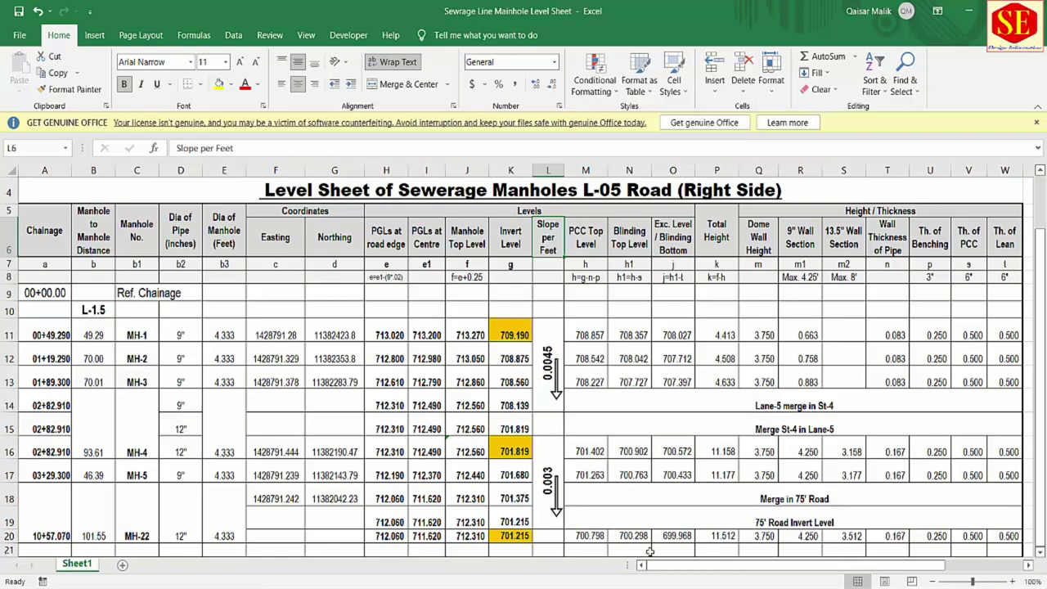
{"action": "left_click_drag", "start_coordinate": [659, 569], "coordinate": [673, 569]}
- Compare the PCC Top Level column with the typical cross-section and manhole drawings
{"action": "left_click", "coordinate": [528, 235]}
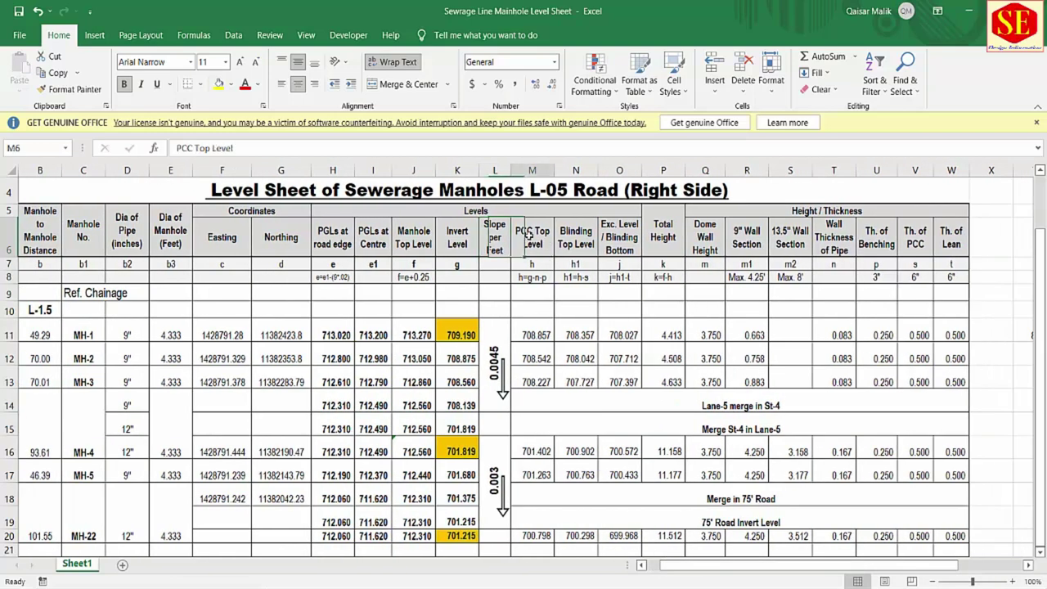
{"action": "key", "text": "alt+Tab"}
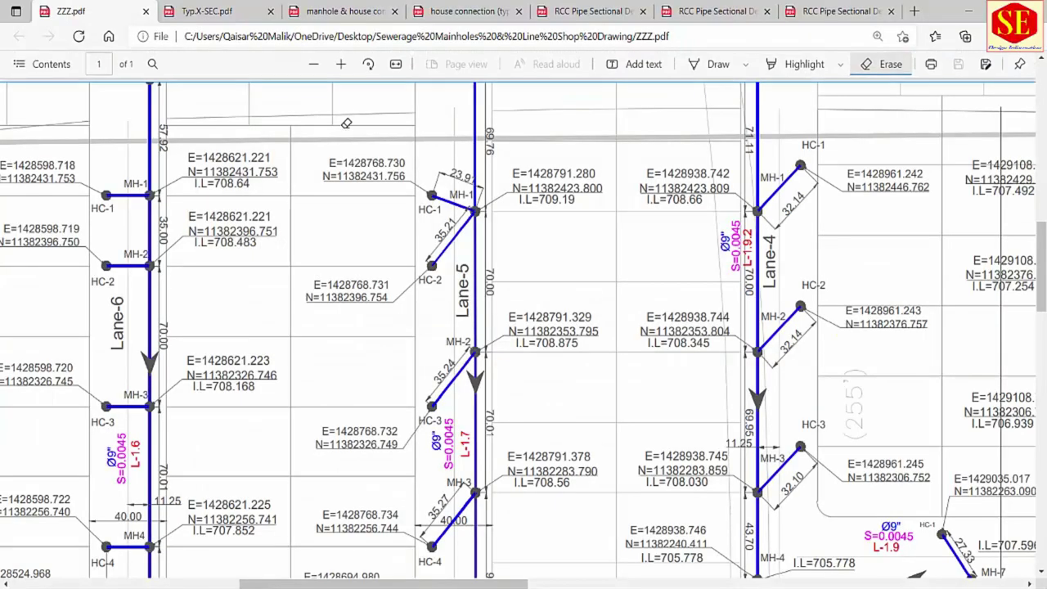
{"action": "left_click", "coordinate": [207, 11]}
{"action": "left_click", "coordinate": [369, 8]}
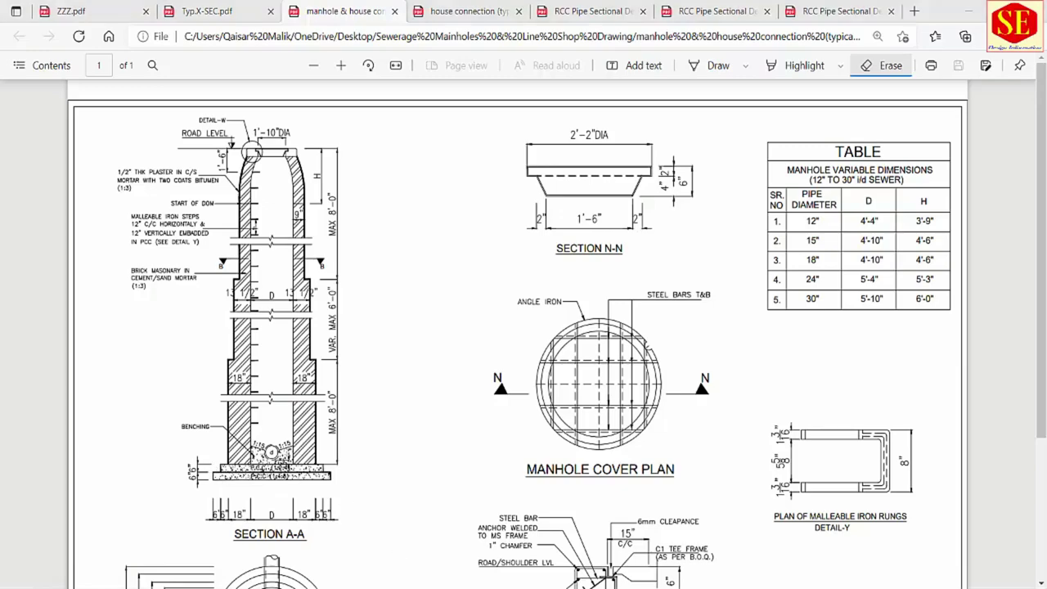
{"action": "key", "text": "alt+Tab"}
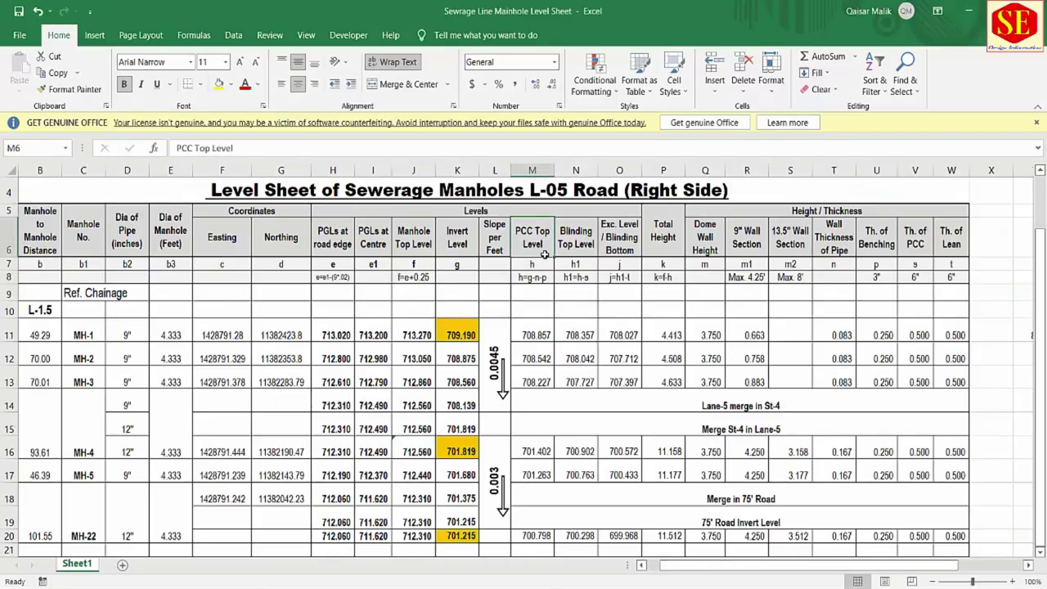
- Review the Blinding Top Level, Total Height, Dome Wall Height and 9" Wall Section formulas
{"action": "left_click", "coordinate": [597, 239]}
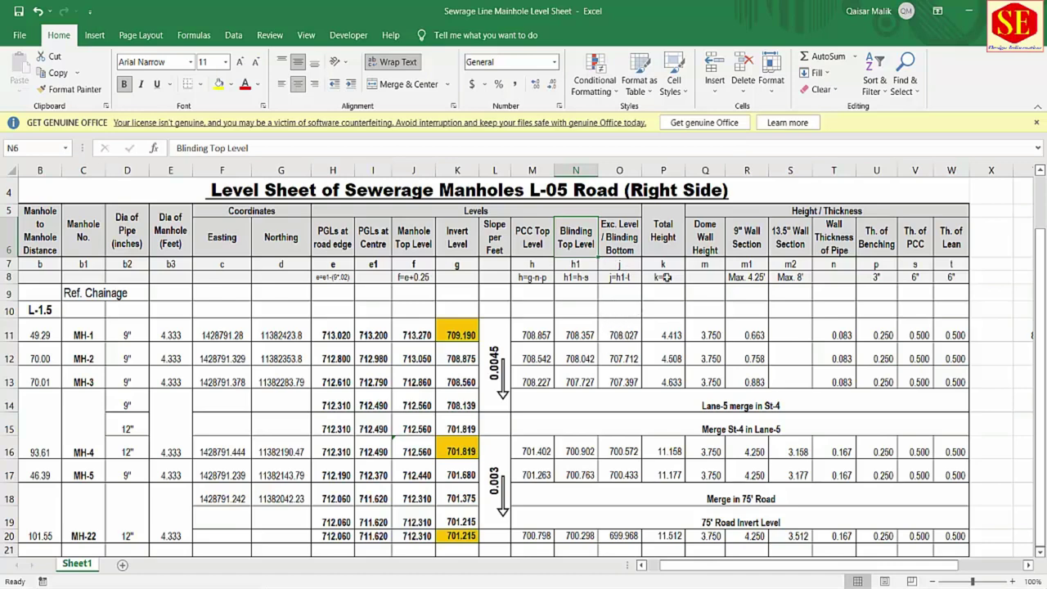
{"action": "left_click", "coordinate": [661, 242]}
{"action": "left_click", "coordinate": [672, 336]}
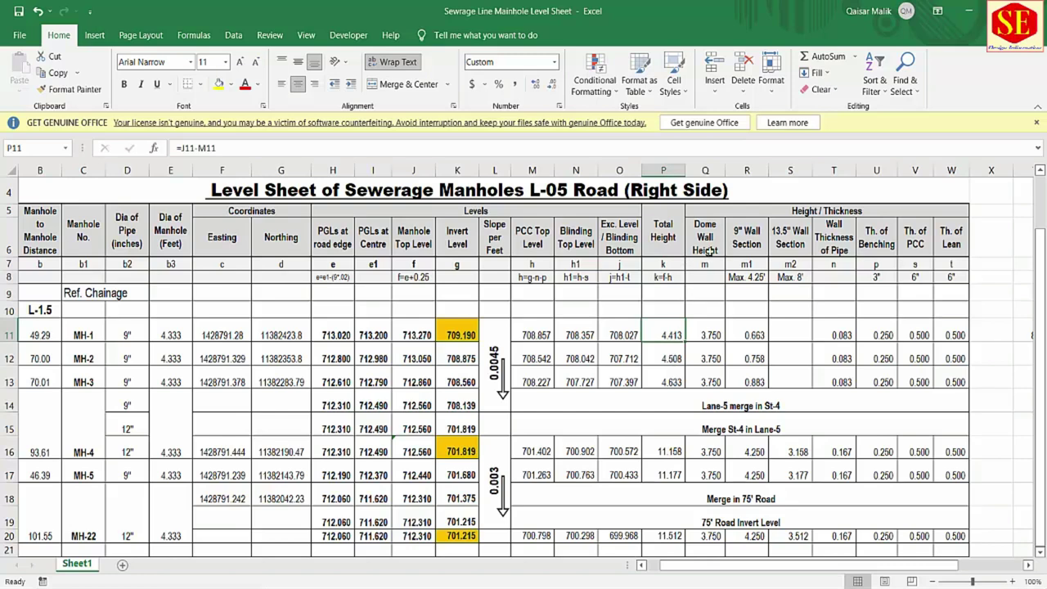
{"action": "left_click", "coordinate": [708, 251]}
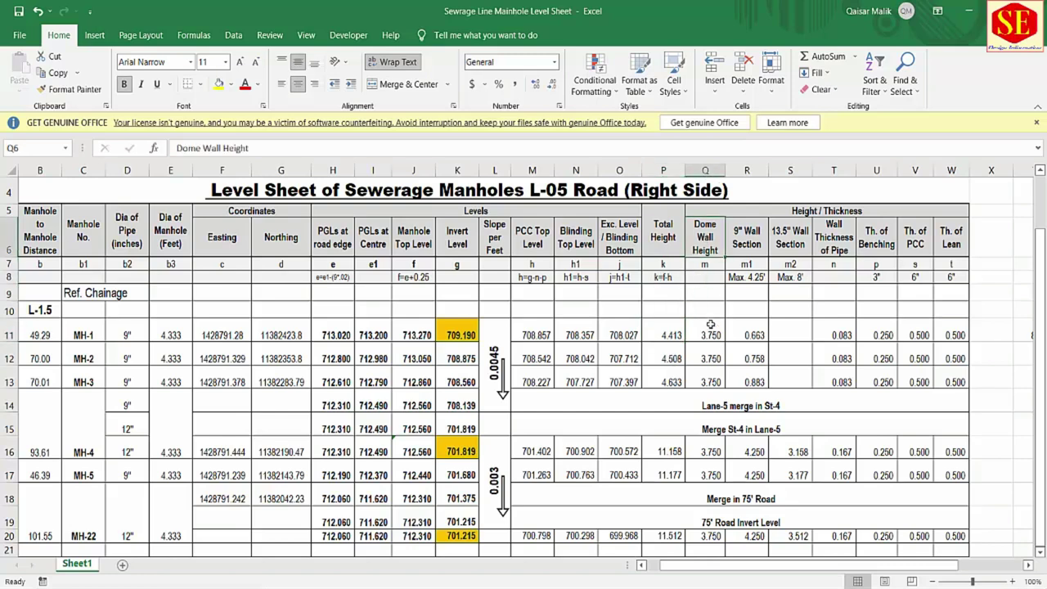
{"action": "left_click_drag", "start_coordinate": [710, 326], "coordinate": [717, 371]}
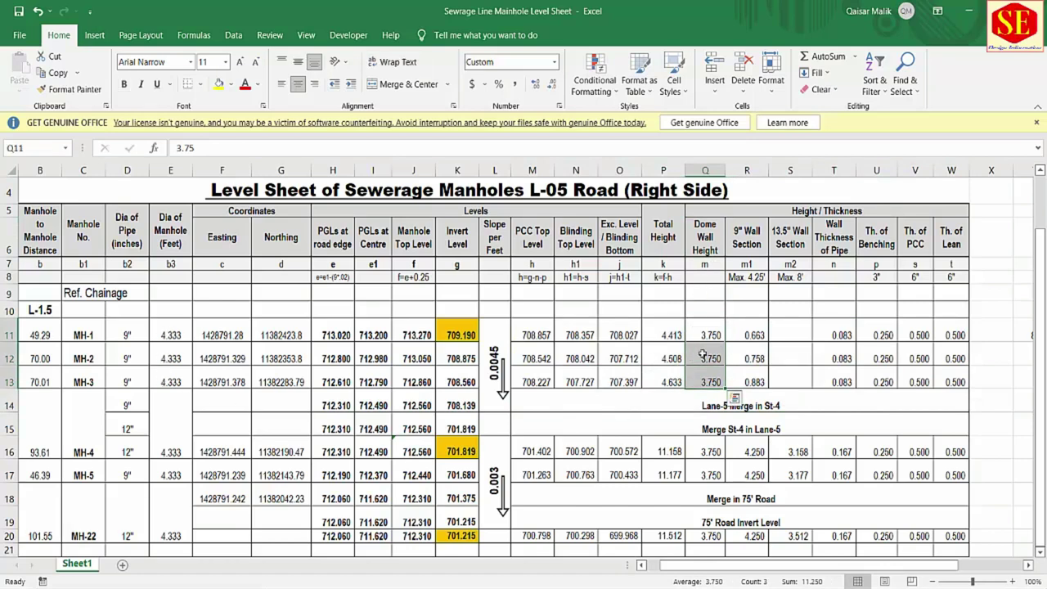
{"action": "left_click", "coordinate": [761, 330]}
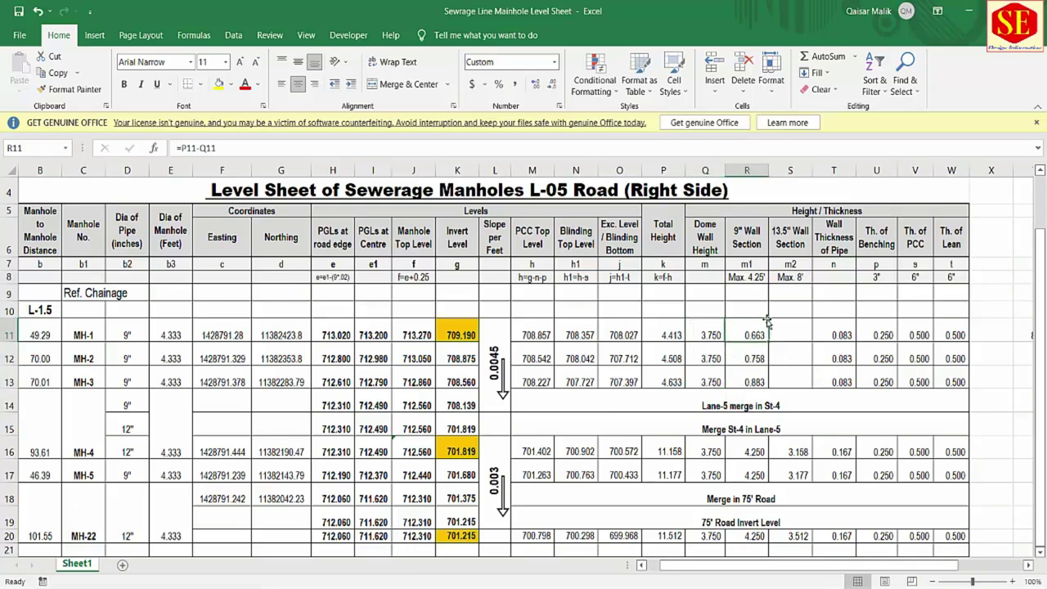
{"action": "left_click_drag", "start_coordinate": [768, 321], "coordinate": [760, 331]}
- Compare the Max. 8' and Max. 4.25' wall limits and Wall Thickness of Pipe against the 15" RCC pipe section
{"action": "left_click", "coordinate": [791, 278]}
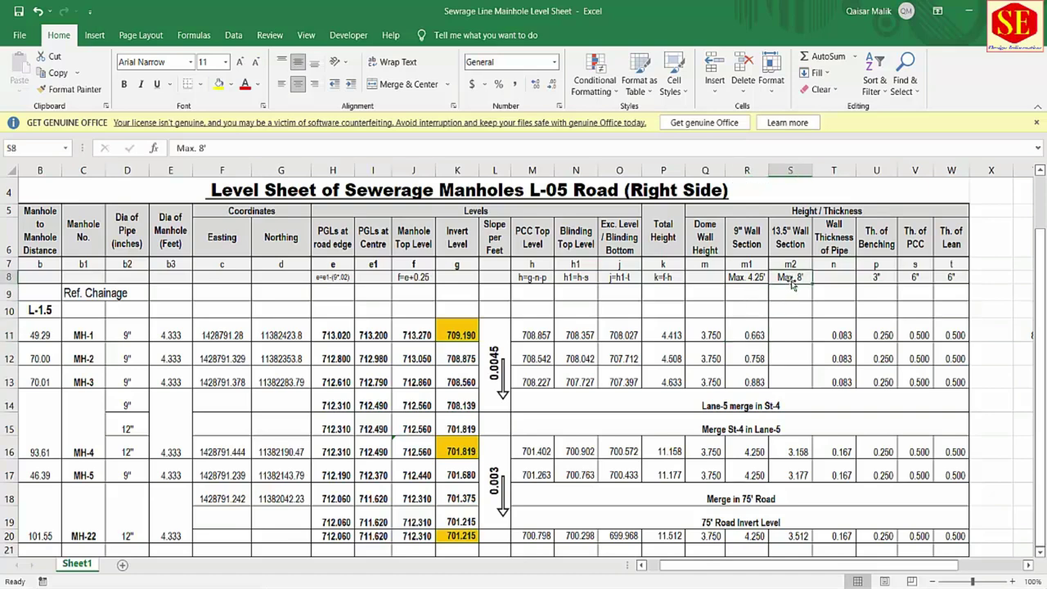
{"action": "left_click", "coordinate": [747, 279]}
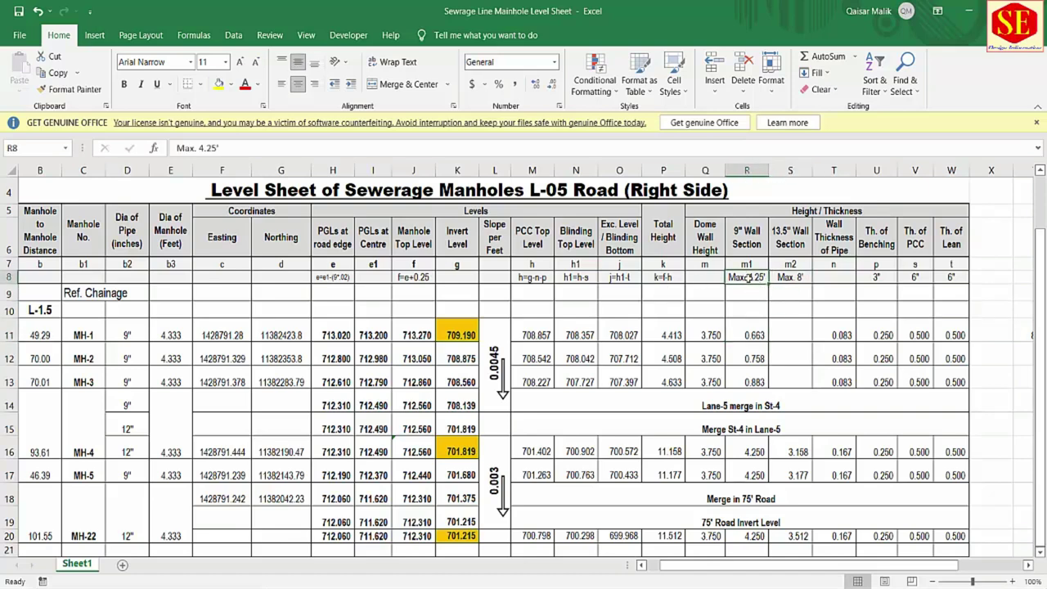
{"action": "left_click", "coordinate": [793, 277]}
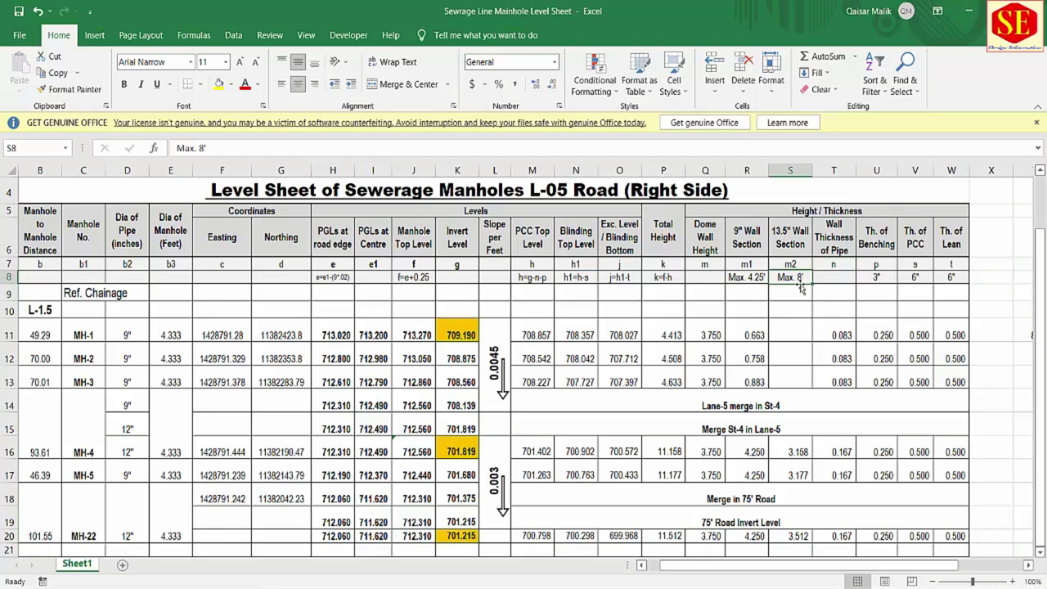
{"action": "left_click", "coordinate": [843, 237]}
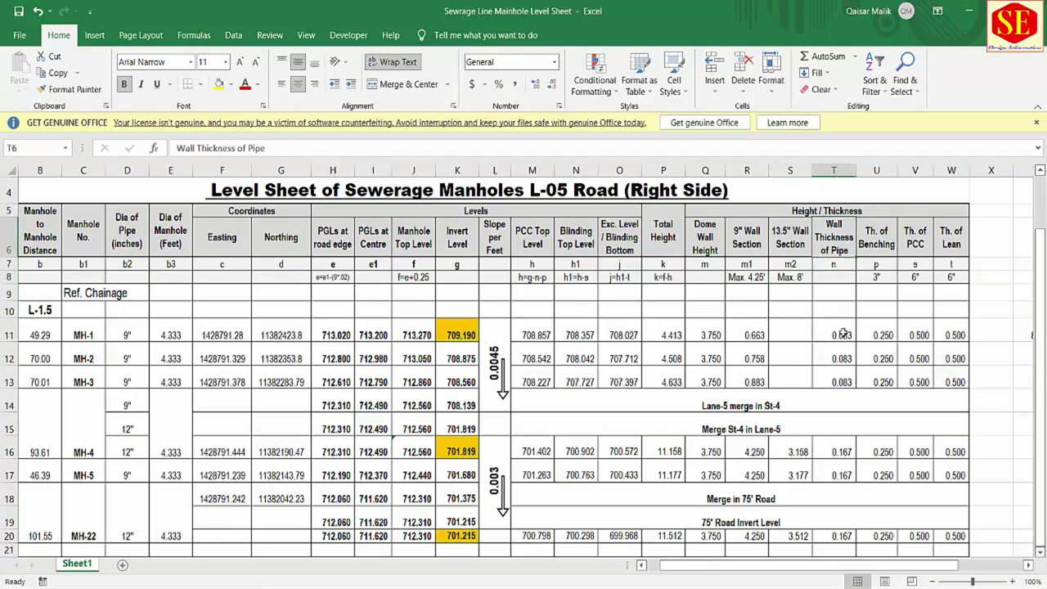
{"action": "key", "text": "alt+Tab"}
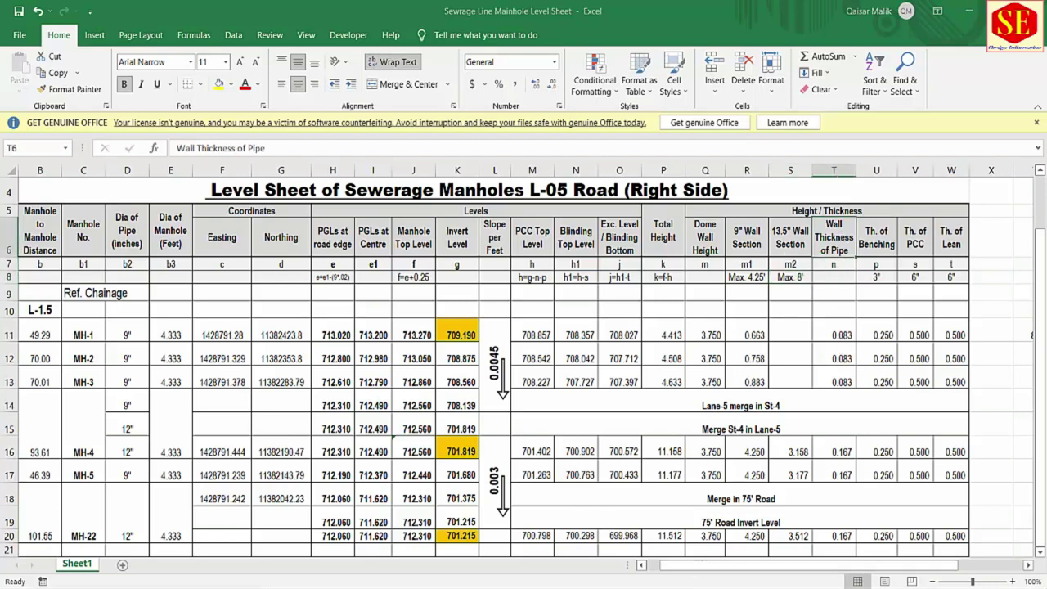
{"action": "left_click", "coordinate": [726, 11]}
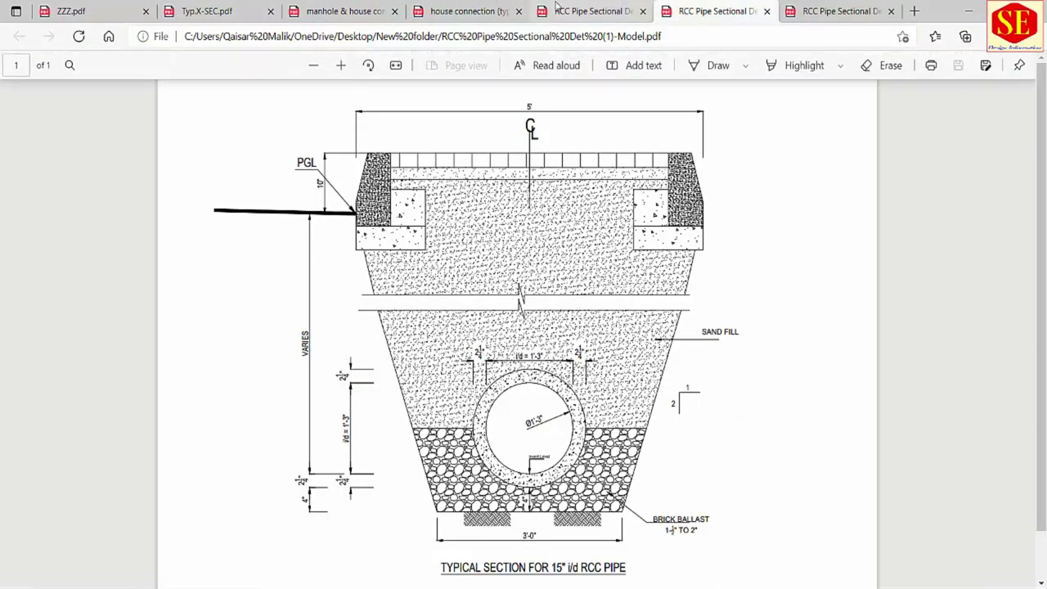
- View the 12" RCC pipe section drawing, then return to the Excel level sheet
{"action": "left_click", "coordinate": [589, 11]}
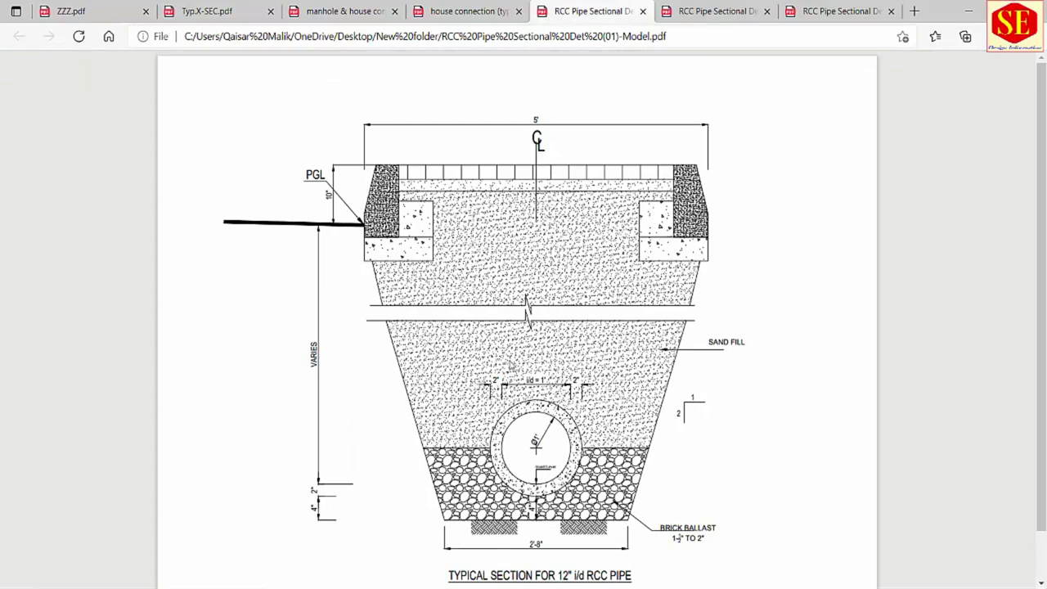
{"action": "key", "text": "alt+Tab"}
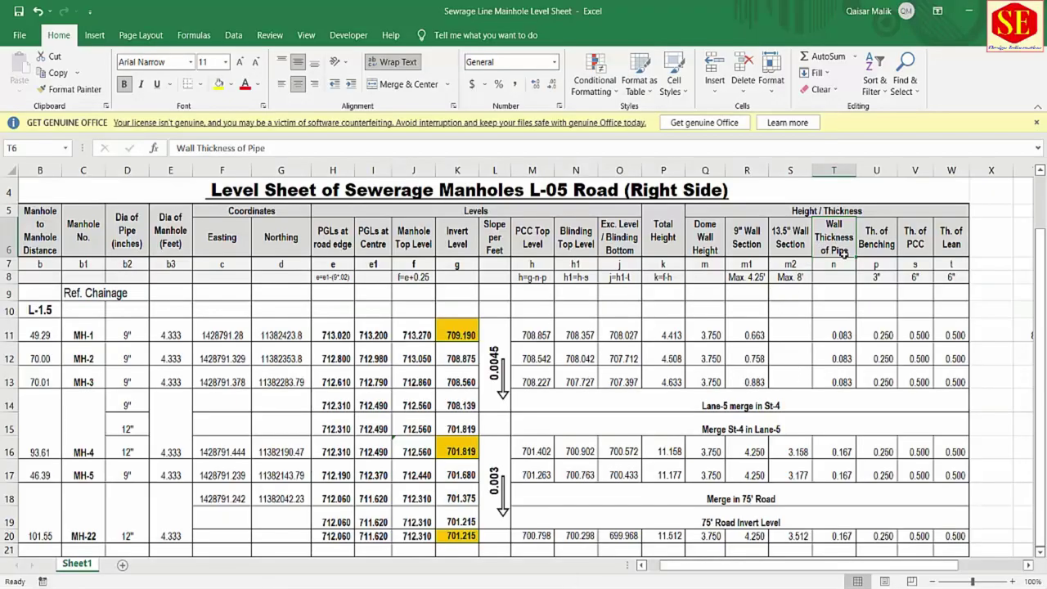
{"action": "left_click", "coordinate": [880, 243]}
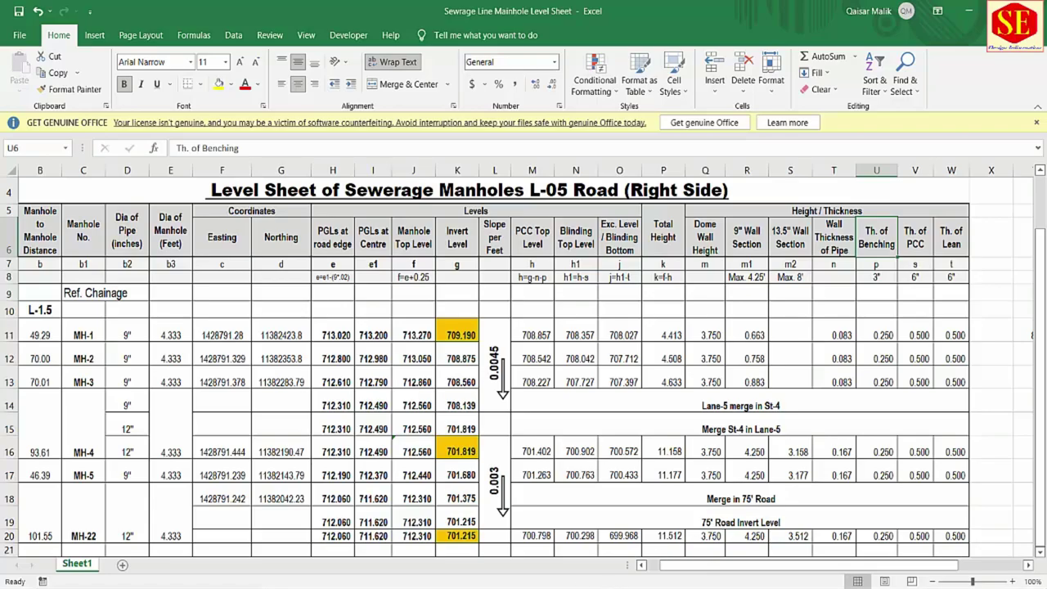
{"action": "key", "text": "alt+Tab"}
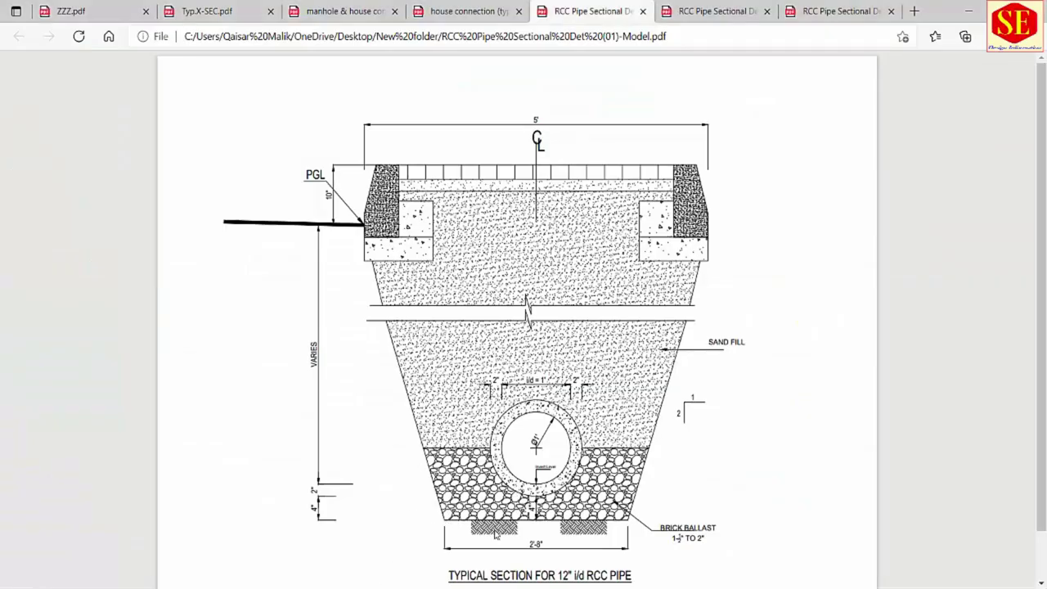
{"action": "key", "text": "alt+Tab"}
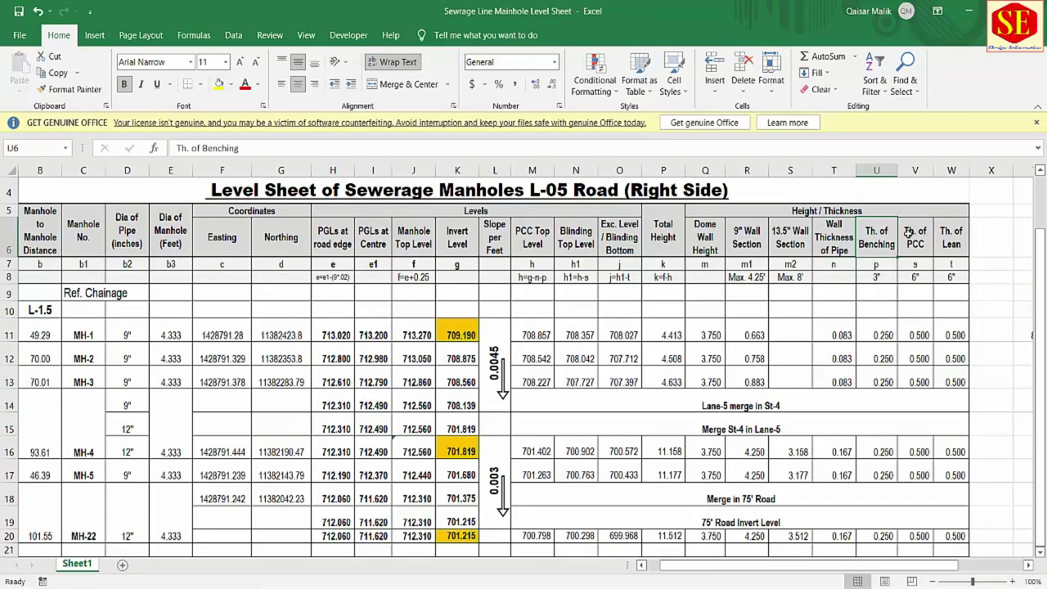
{"action": "left_click", "coordinate": [934, 236]}
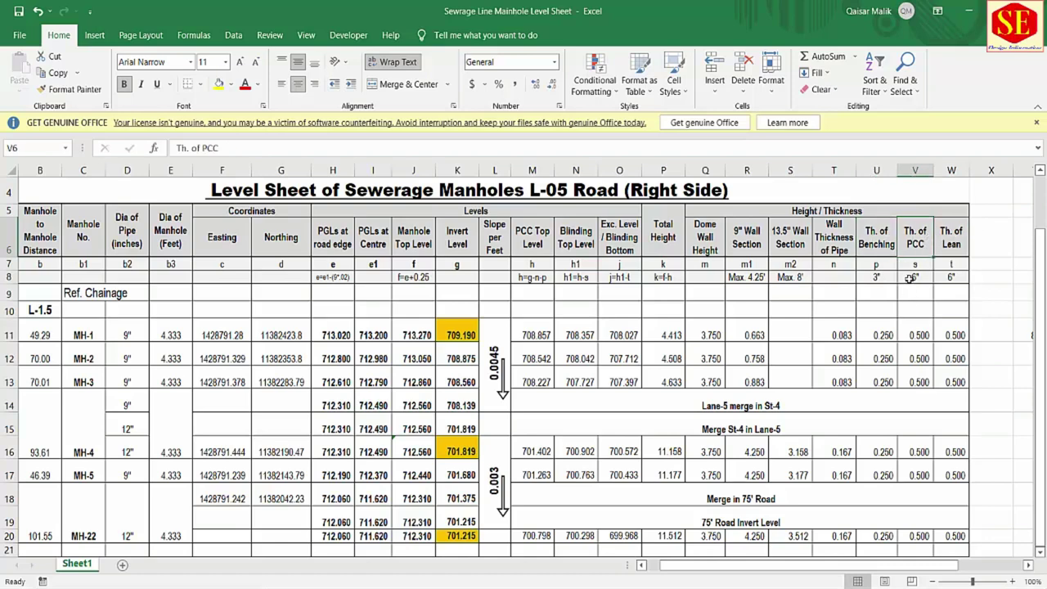
{"action": "left_click", "coordinate": [956, 245]}
{"action": "left_click", "coordinate": [951, 276]}
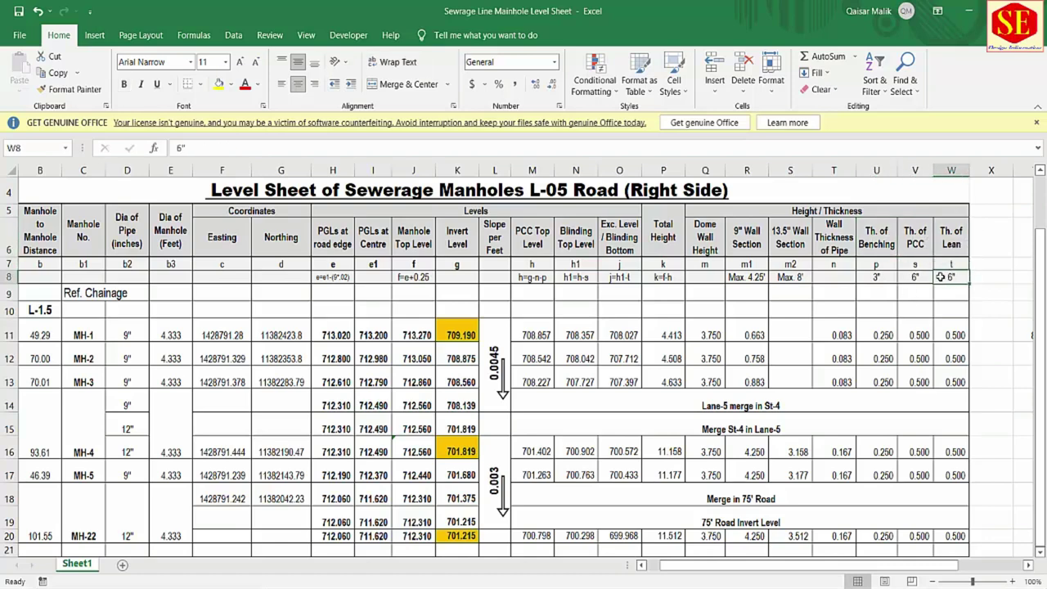
{"action": "left_click", "coordinate": [920, 276]}
{"action": "left_click", "coordinate": [953, 277]}
- Mark out the distance, manhole number and diameter columns, the Coordinates, and the Levels block
{"action": "left_click_drag", "start_coordinate": [59, 232], "coordinate": [184, 523]}
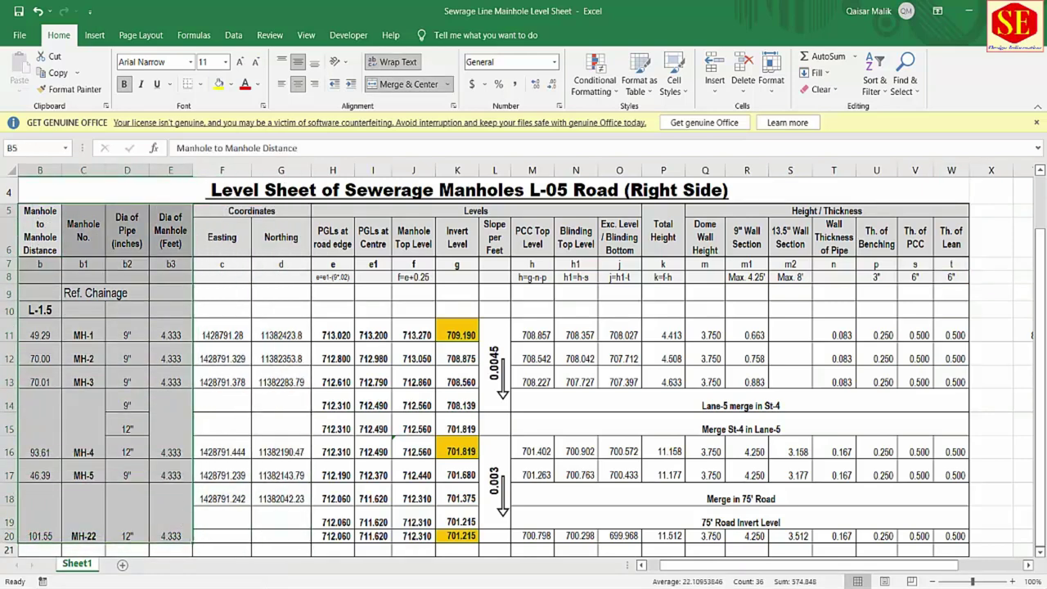
{"action": "left_click_drag", "start_coordinate": [674, 569], "coordinate": [660, 569]}
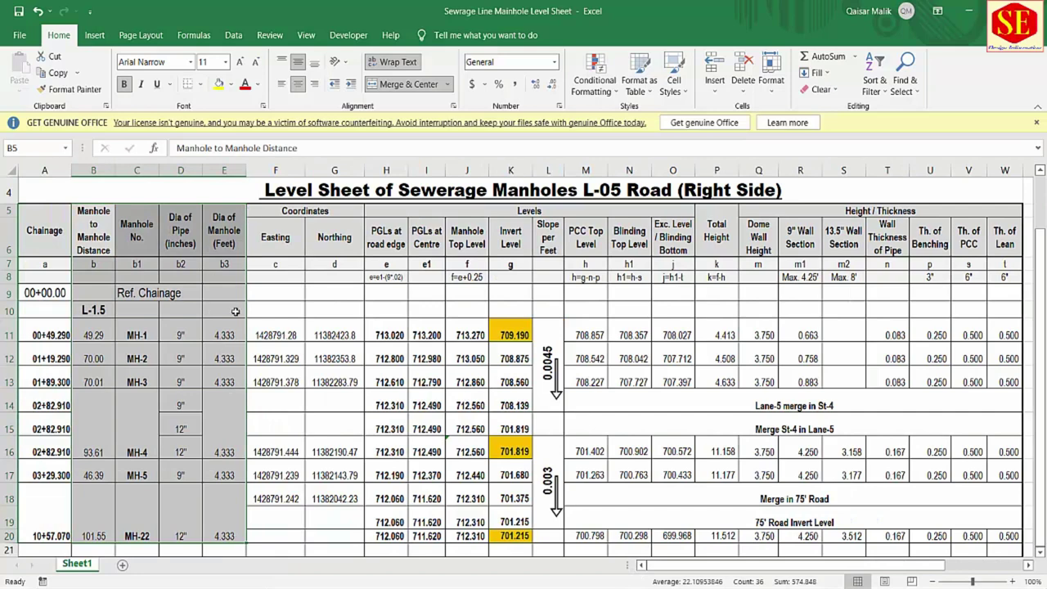
{"action": "left_click", "coordinate": [316, 213]}
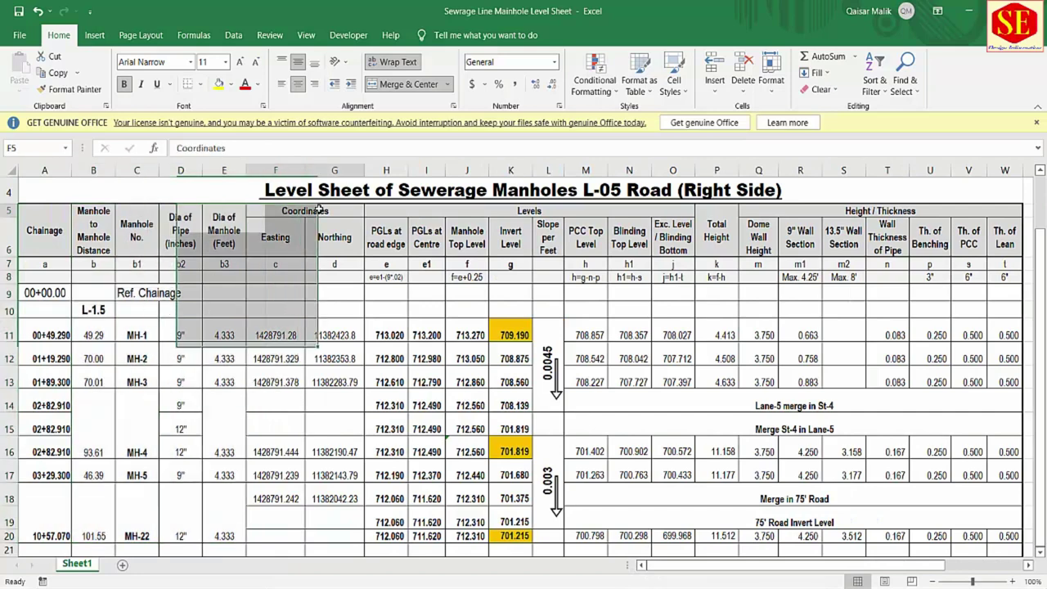
{"action": "left_click_drag", "start_coordinate": [474, 205], "coordinate": [506, 392]}
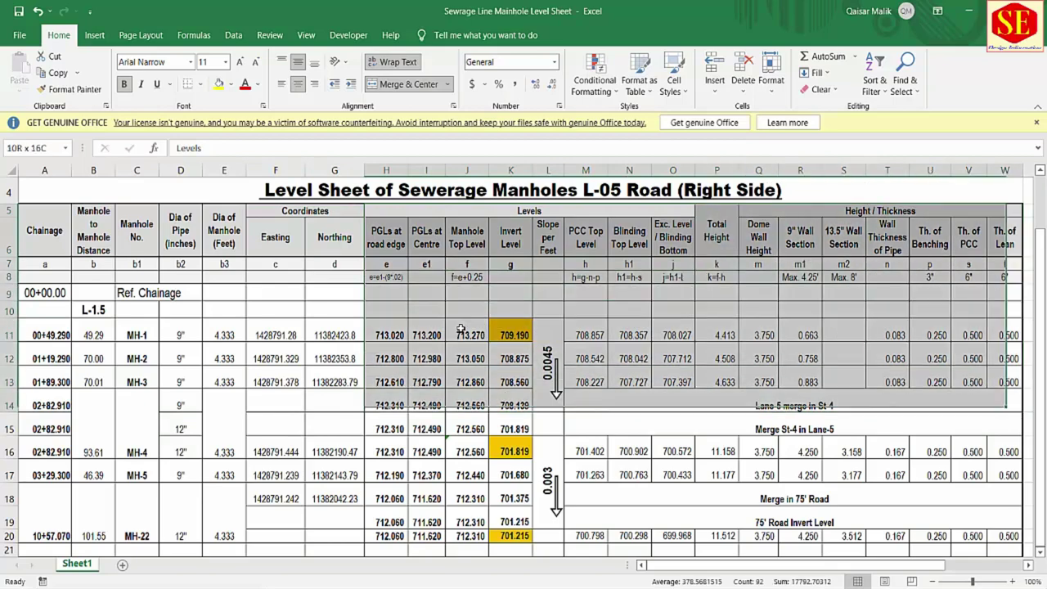
{"action": "left_click_drag", "start_coordinate": [475, 376], "coordinate": [466, 305]}
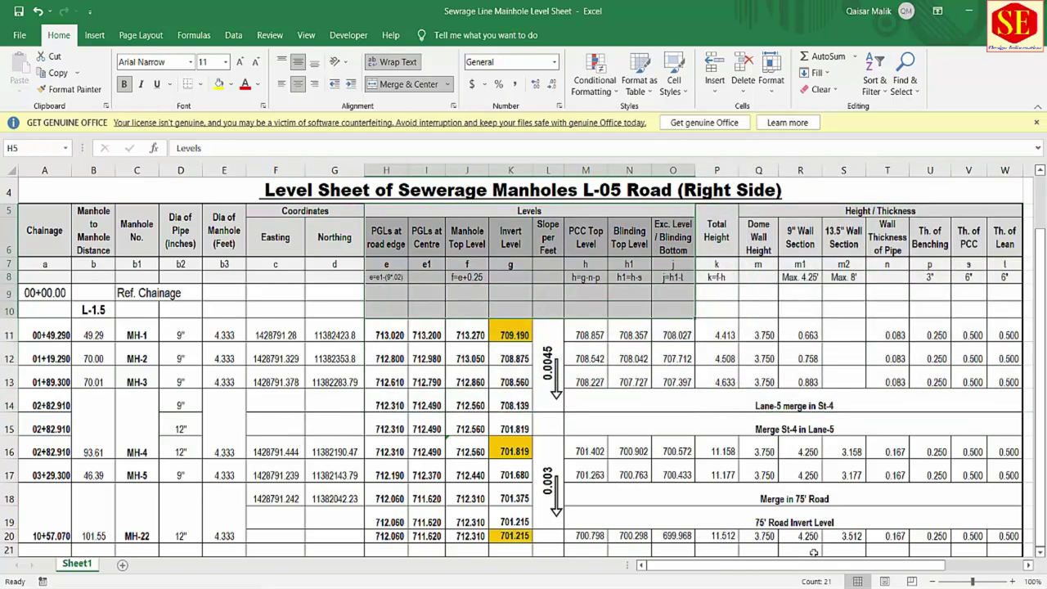
- Mark out the whole manhole data table and select the 00+00.00 reference chainage
{"action": "scroll", "coordinate": [751, 548], "scroll_direction": "right", "scroll_amount": 3}
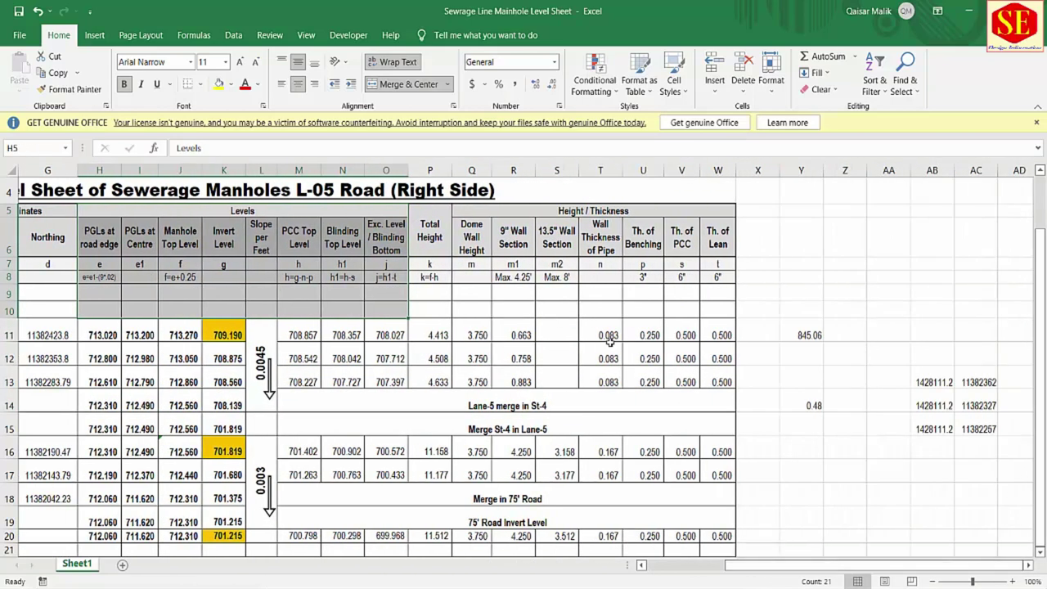
{"action": "left_click", "coordinate": [612, 211]}
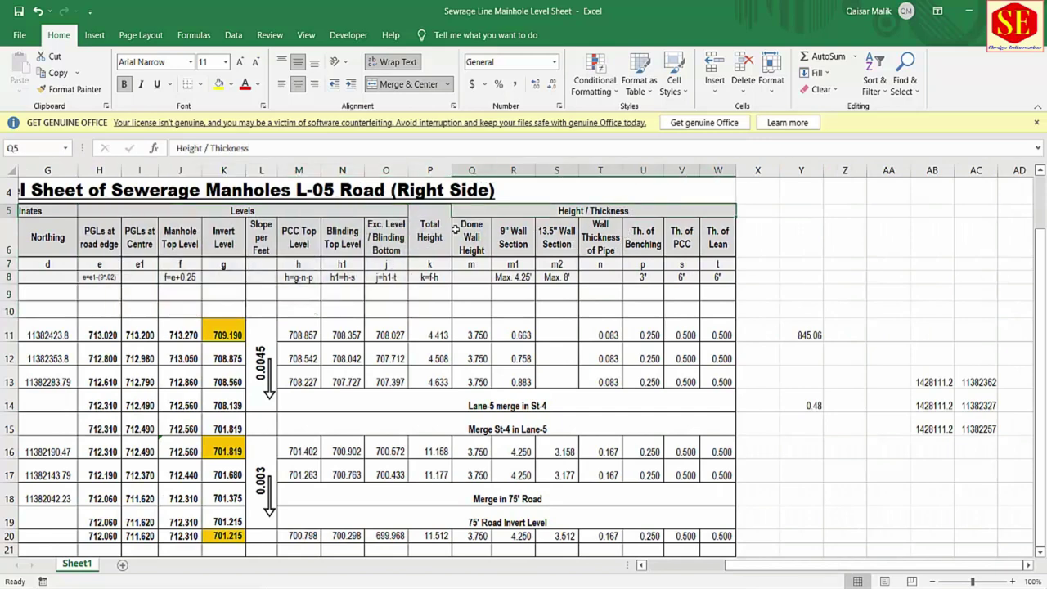
{"action": "scroll", "coordinate": [758, 569], "scroll_direction": "left", "scroll_amount": 2}
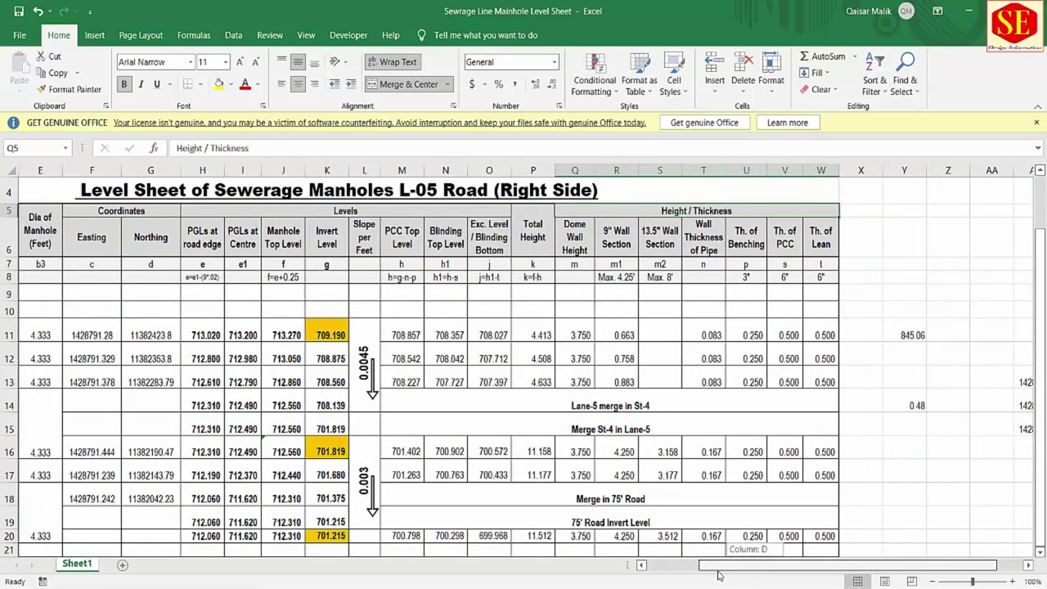
{"action": "scroll", "coordinate": [758, 569], "scroll_direction": "left", "scroll_amount": 1}
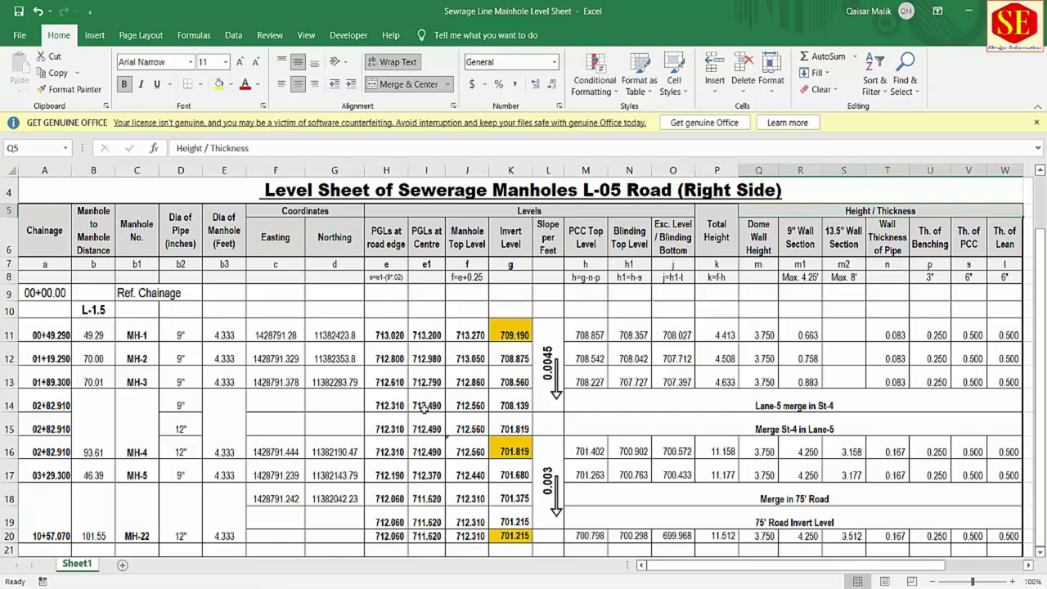
{"action": "scroll", "coordinate": [585, 384], "scroll_direction": "down", "scroll_amount": 1}
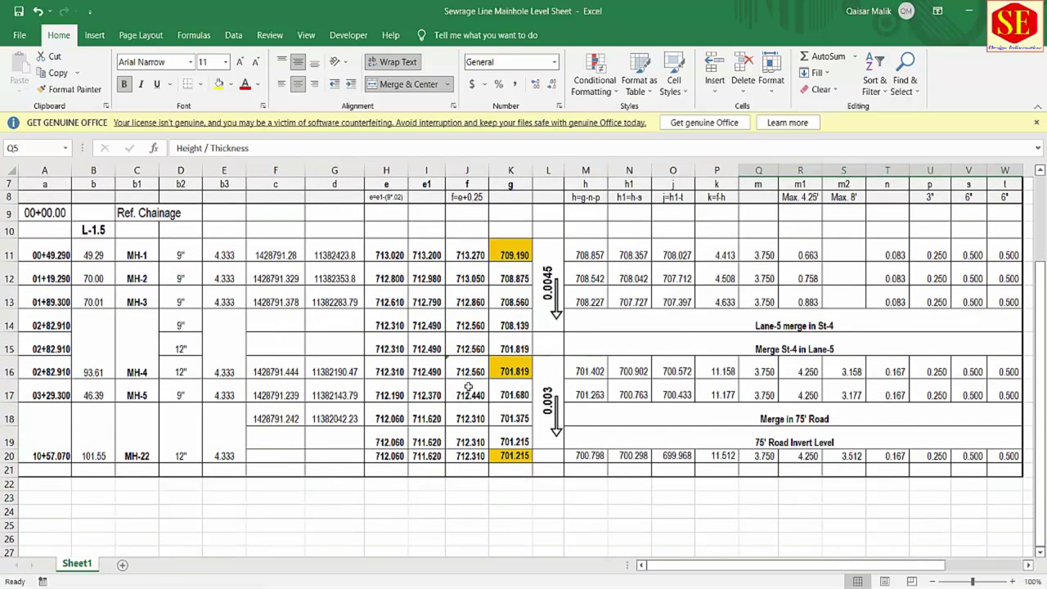
{"action": "mouse_move", "coordinate": [44, 212]}
{"action": "left_mouse_down"}
{"action": "mouse_move", "coordinate": [386, 255]}
{"action": "mouse_move", "coordinate": [1005, 455]}
{"action": "left_mouse_up"}
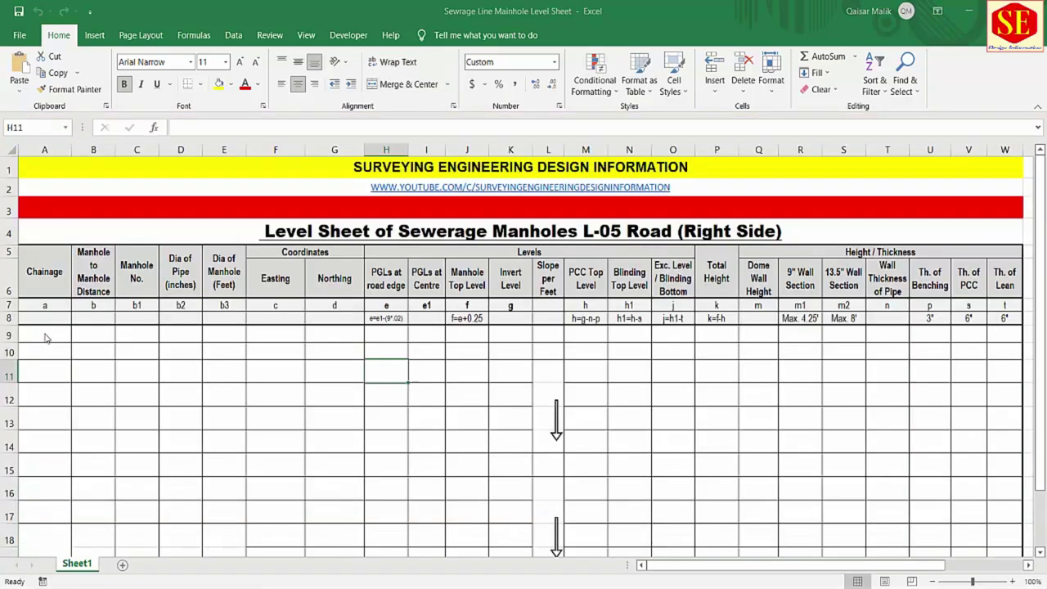
{"action": "left_click", "coordinate": [47, 338]}
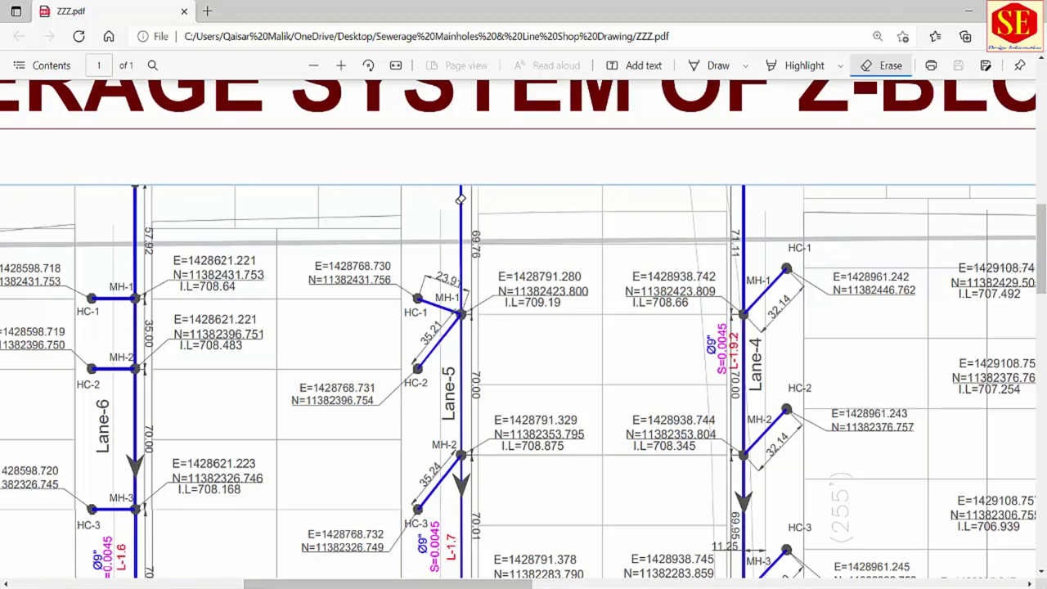
- Scroll the ZZZ.pdf page to show the whole Z-block sewerage drawing with its title and lanes
{"action": "scroll", "coordinate": [442, 255], "scroll_direction": "down", "scroll_amount": 2}
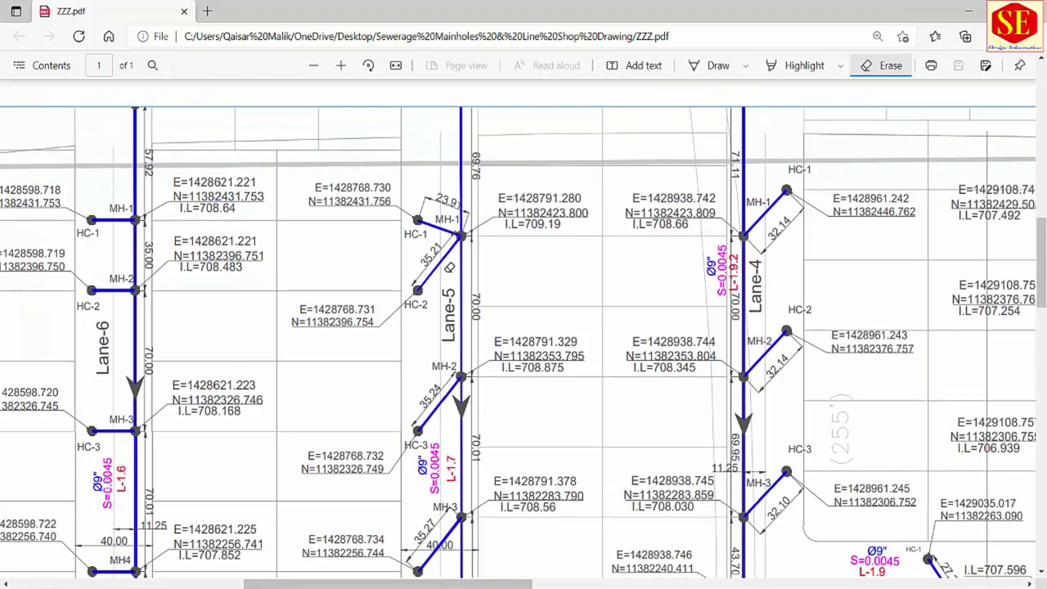
{"action": "scroll", "coordinate": [449, 268], "scroll_direction": "down", "scroll_amount": 3}
{"action": "scroll", "coordinate": [454, 274], "scroll_direction": "up", "scroll_amount": 2}
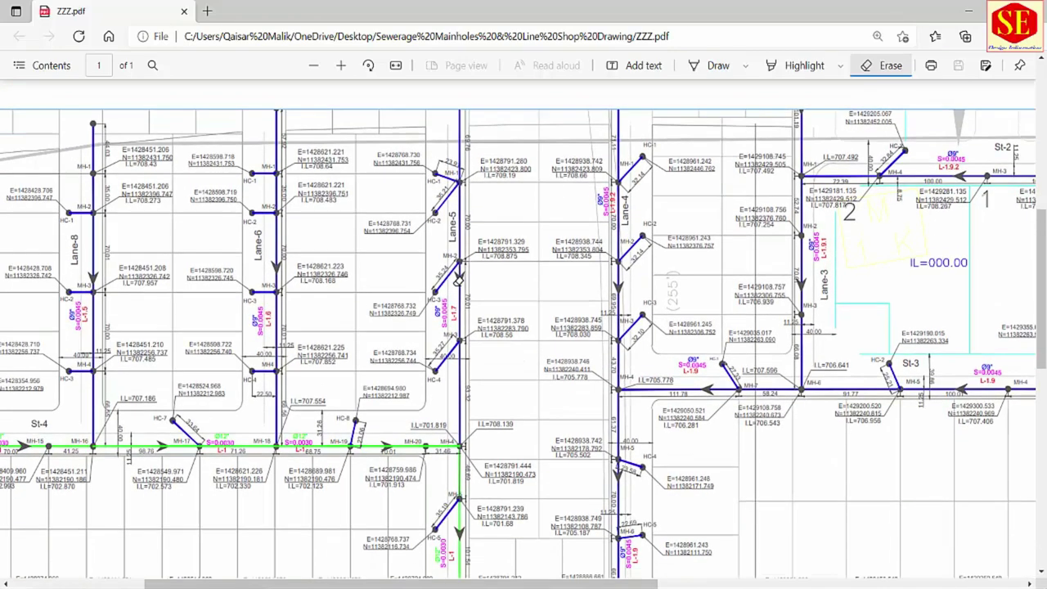
{"action": "scroll", "coordinate": [459, 278], "scroll_direction": "down", "scroll_amount": 3}
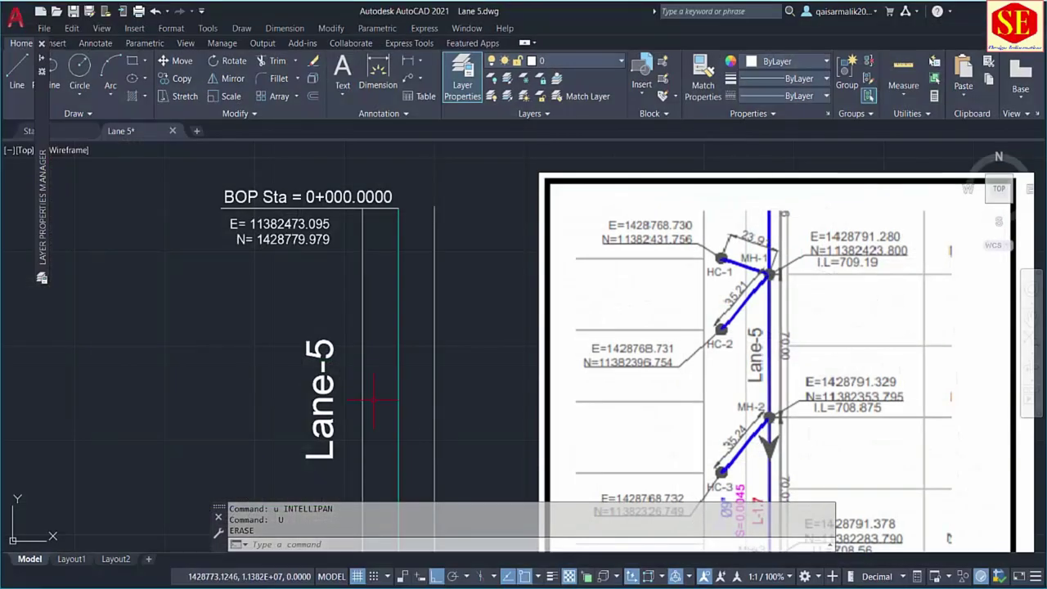
- Erase the three old vertical lines beside the Lane-5 label
{"action": "scroll", "coordinate": [342, 215], "scroll_direction": "down", "scroll_amount": 1}
{"action": "scroll", "coordinate": [342, 215], "scroll_direction": "down", "scroll_amount": 1}
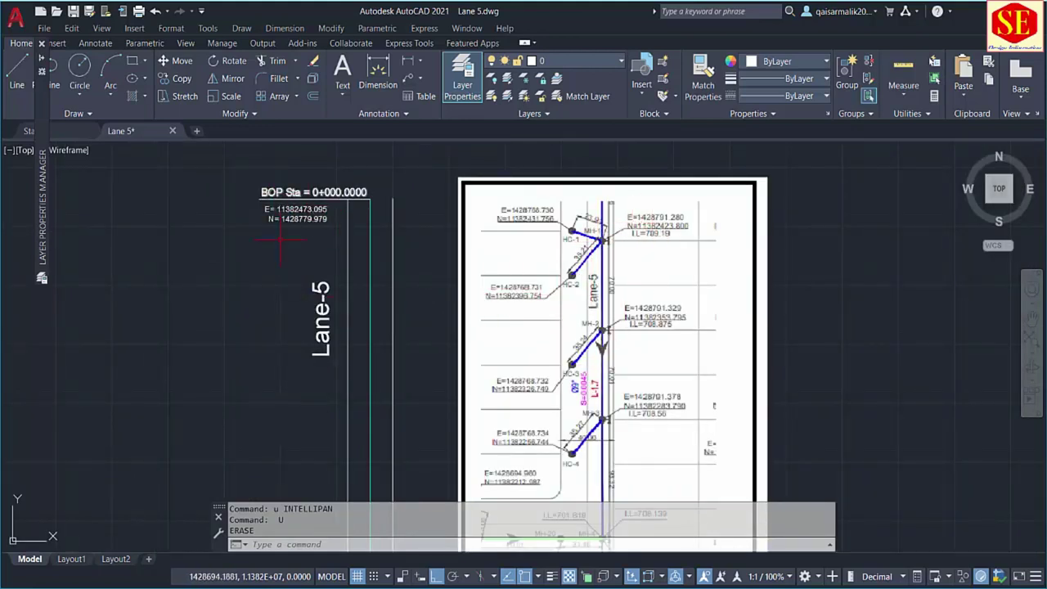
{"action": "scroll", "coordinate": [299, 233], "scroll_direction": "up", "scroll_amount": 2}
{"action": "scroll", "coordinate": [413, 176], "scroll_direction": "down", "scroll_amount": 2}
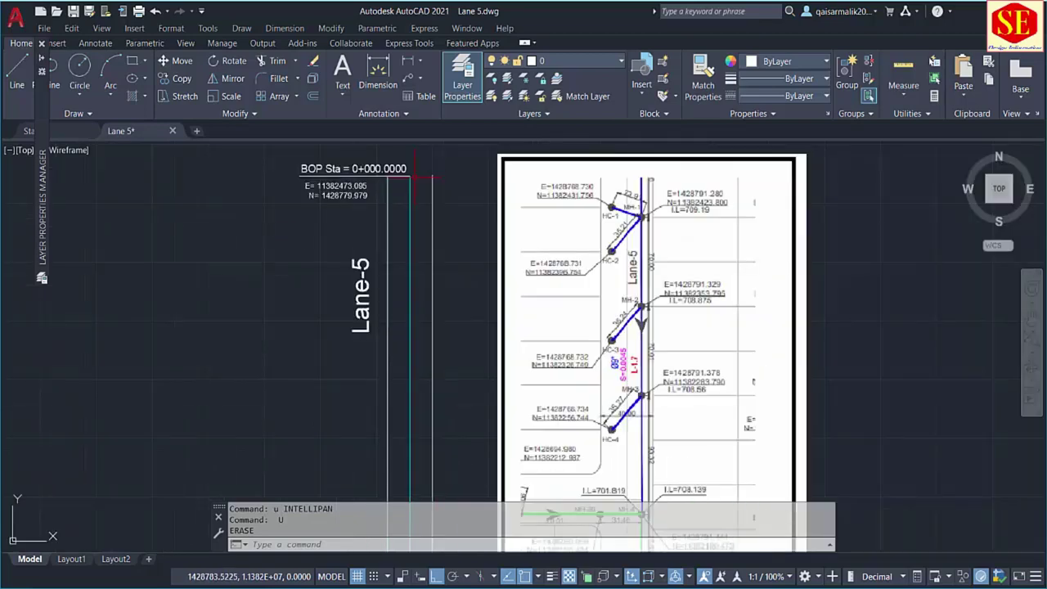
{"action": "scroll", "coordinate": [391, 360], "scroll_direction": "down", "scroll_amount": 2}
{"action": "scroll", "coordinate": [391, 360], "scroll_direction": "up", "scroll_amount": 2}
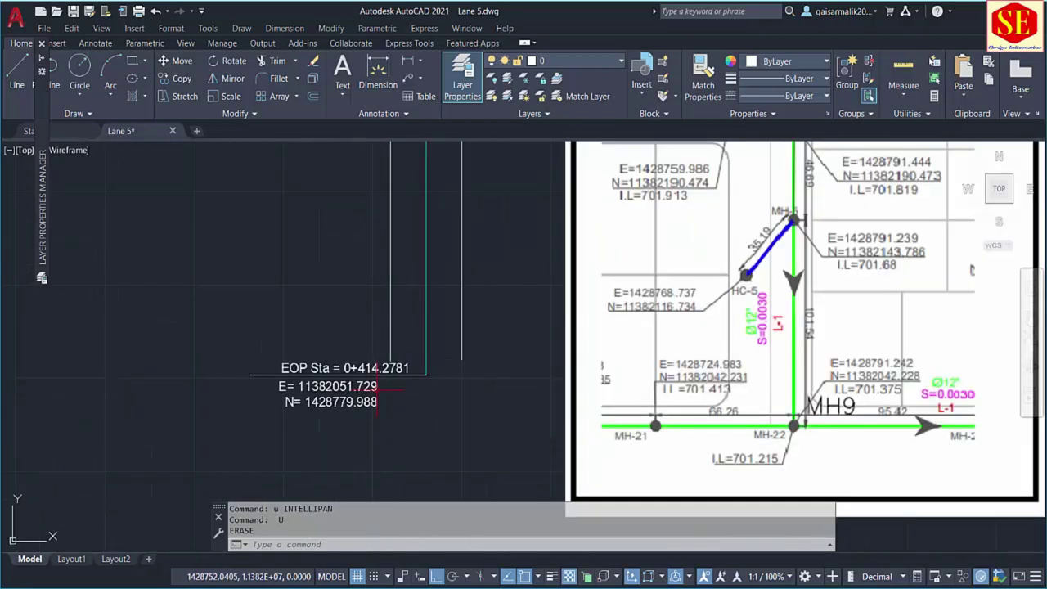
{"action": "scroll", "coordinate": [327, 292], "scroll_direction": "down", "scroll_amount": 3}
{"action": "left_click_drag", "start_coordinate": [328, 292], "coordinate": [319, 391]}
{"action": "scroll", "coordinate": [370, 268], "scroll_direction": "up", "scroll_amount": 2}
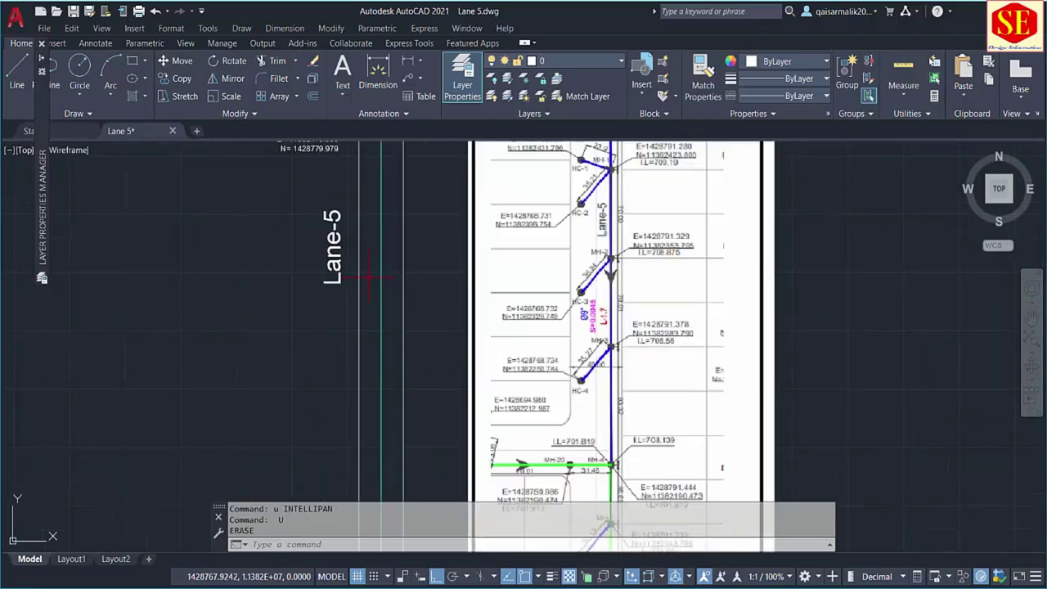
{"action": "scroll", "coordinate": [369, 268], "scroll_direction": "up", "scroll_amount": 2}
{"action": "left_click", "coordinate": [452, 264]}
{"action": "left_click", "coordinate": [340, 344]}
{"action": "type", "text": "e"}
{"action": "key", "text": "Return"}
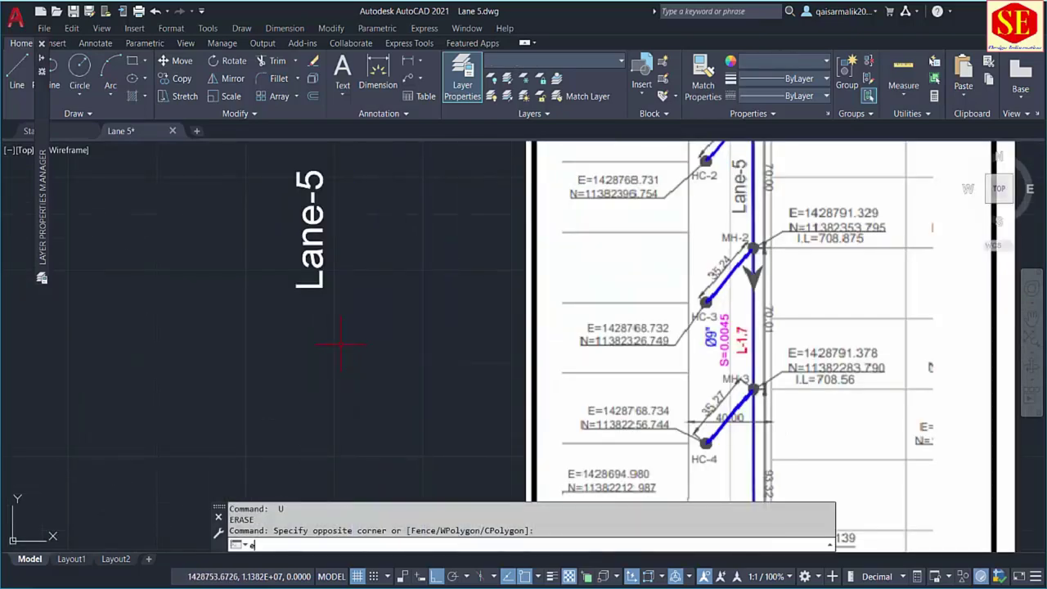
- Start the PLINE command for the new Lane-5 centreline
{"action": "scroll", "coordinate": [340, 344], "scroll_direction": "down", "scroll_amount": 3}
{"action": "scroll", "coordinate": [342, 237], "scroll_direction": "up", "scroll_amount": 3}
{"action": "scroll", "coordinate": [342, 229], "scroll_direction": "down", "scroll_amount": 3}
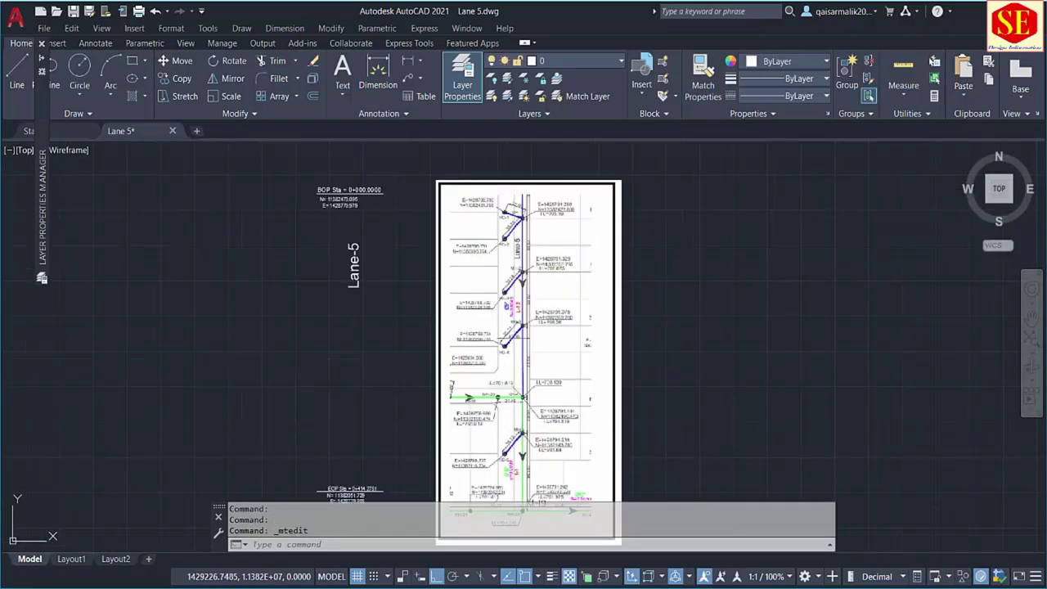
{"action": "type", "text": "PL"}
{"action": "key", "text": "Return"}
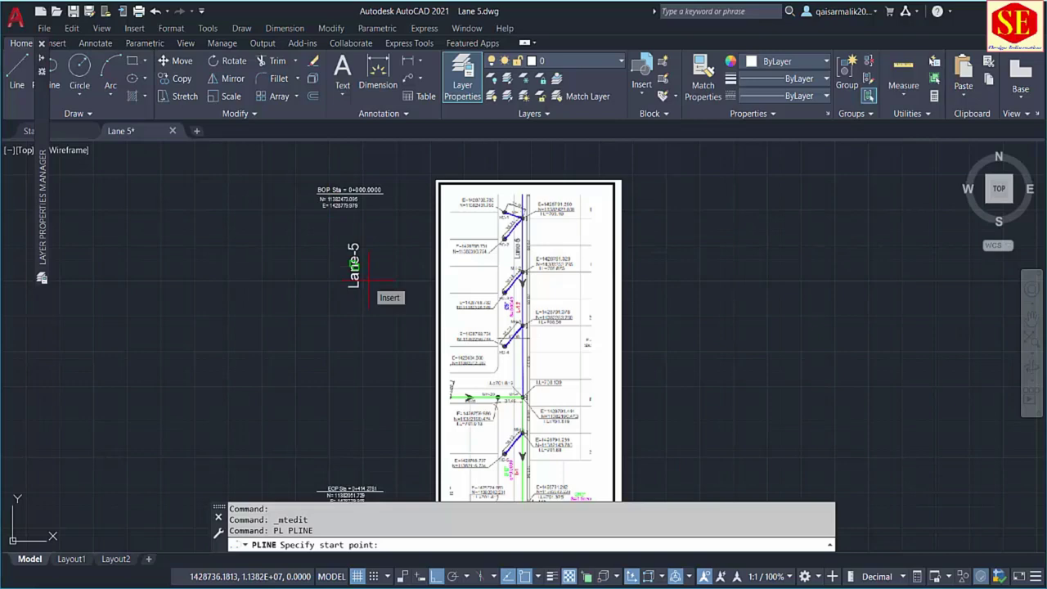
- Draw the centreline polyline from 1428779.979,11382473.095 to 1428779.988,11382051.729
{"action": "scroll", "coordinate": [406, 204], "scroll_direction": "up", "scroll_amount": 2}
{"action": "scroll", "coordinate": [405, 205], "scroll_direction": "up", "scroll_amount": 2}
{"action": "type", "text": "1428779.979,11382473.095"}
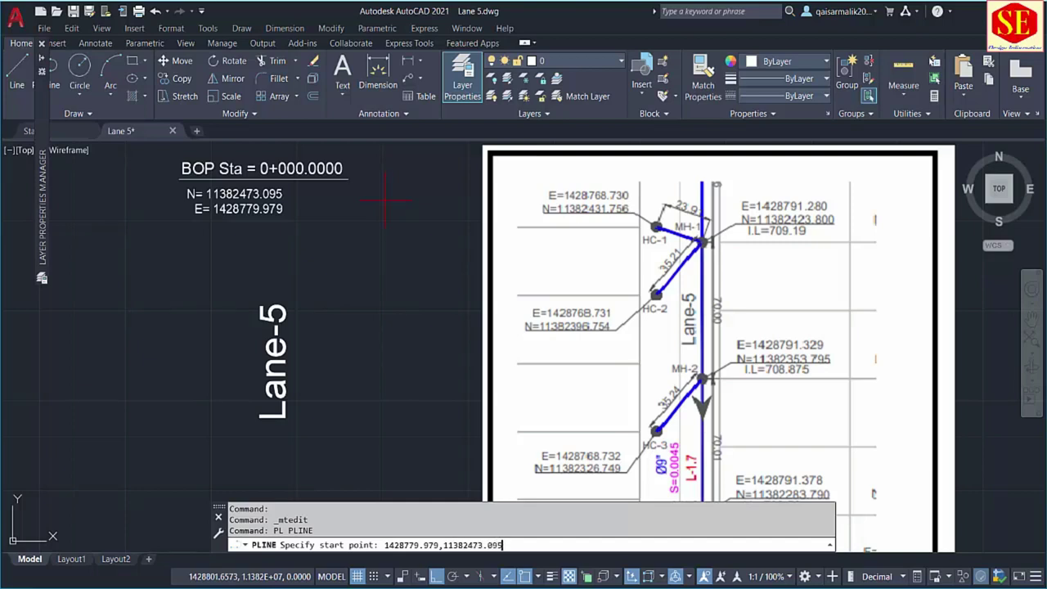
{"action": "key", "text": "Return"}
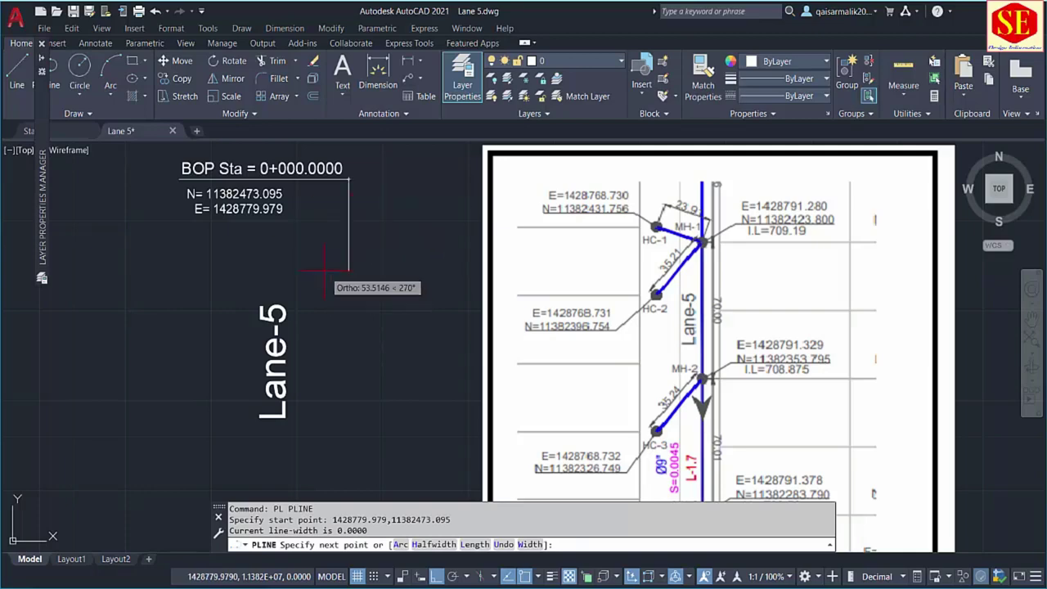
{"action": "scroll", "coordinate": [366, 241], "scroll_direction": "down", "scroll_amount": 4}
{"action": "left_click_drag", "start_coordinate": [358, 325], "coordinate": [341, 207]}
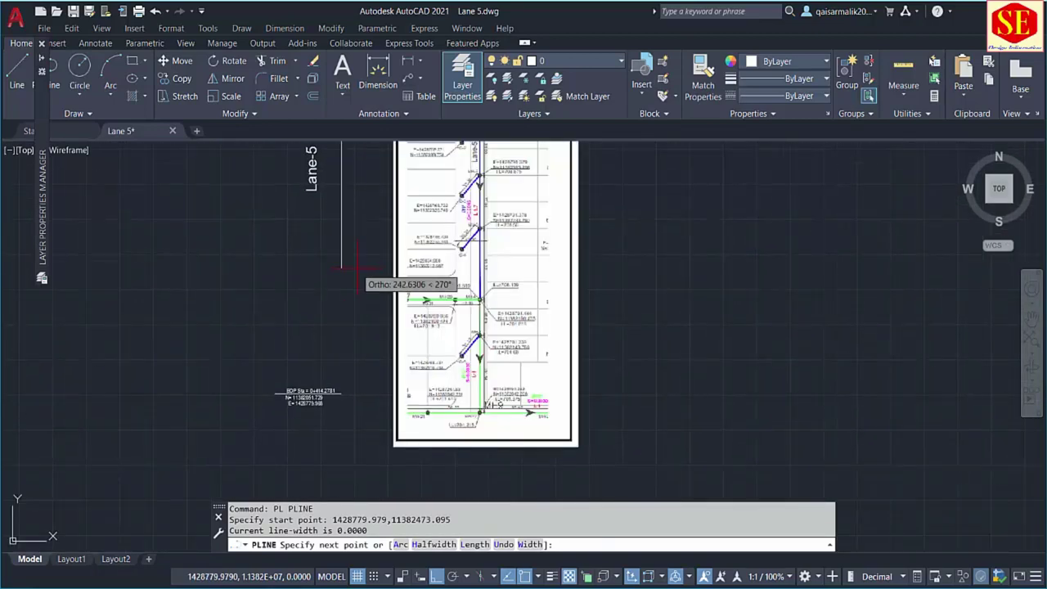
{"action": "scroll", "coordinate": [342, 424], "scroll_direction": "up", "scroll_amount": 5}
{"action": "type", "text": "1428779.988,11382051.729"}
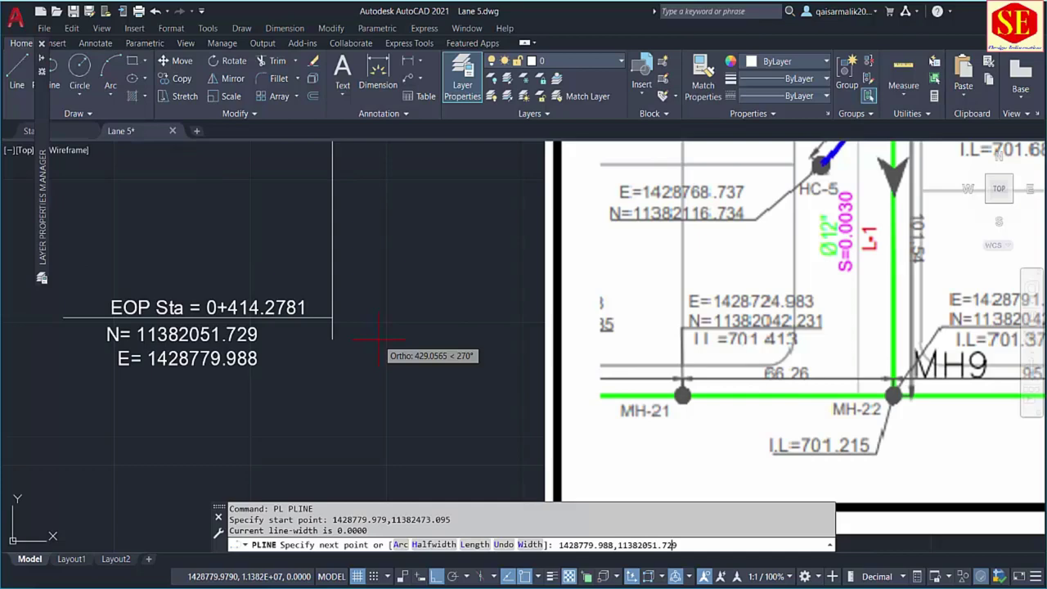
{"action": "key", "text": "Return"}
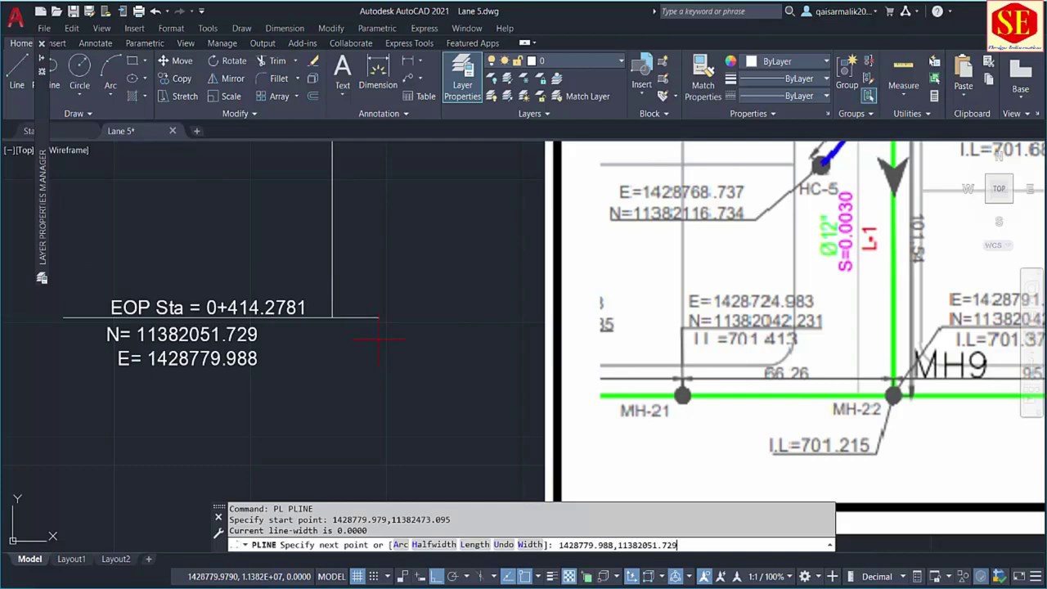
{"action": "key", "text": "Return"}
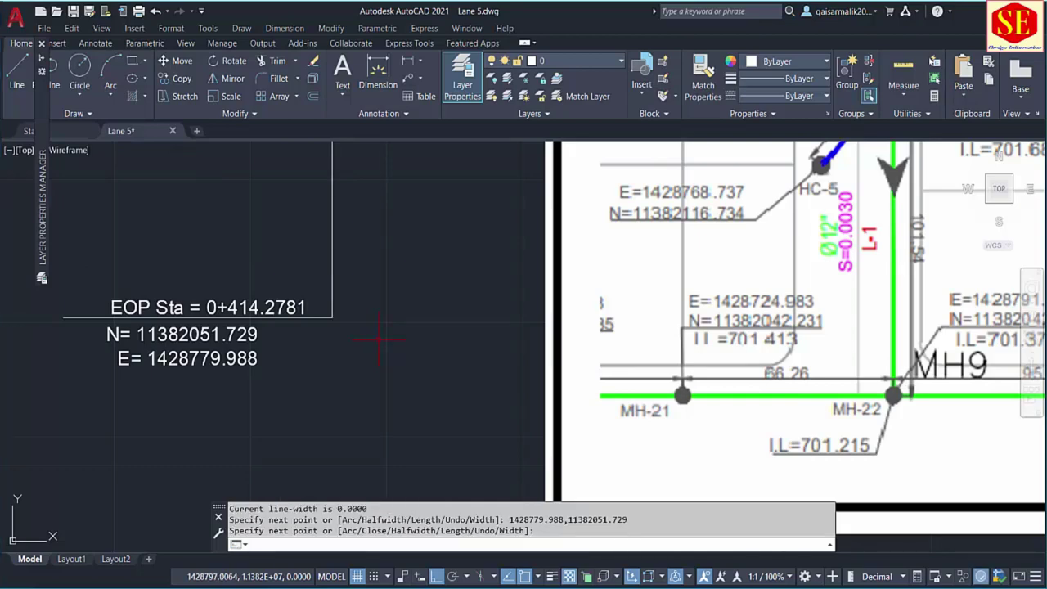
- Zoom along the finished centreline to inspect it, then start the PO point command
{"action": "scroll", "coordinate": [379, 338], "scroll_direction": "down", "scroll_amount": 5}
{"action": "scroll", "coordinate": [371, 245], "scroll_direction": "up", "scroll_amount": 2}
{"action": "scroll", "coordinate": [356, 245], "scroll_direction": "down", "scroll_amount": 1}
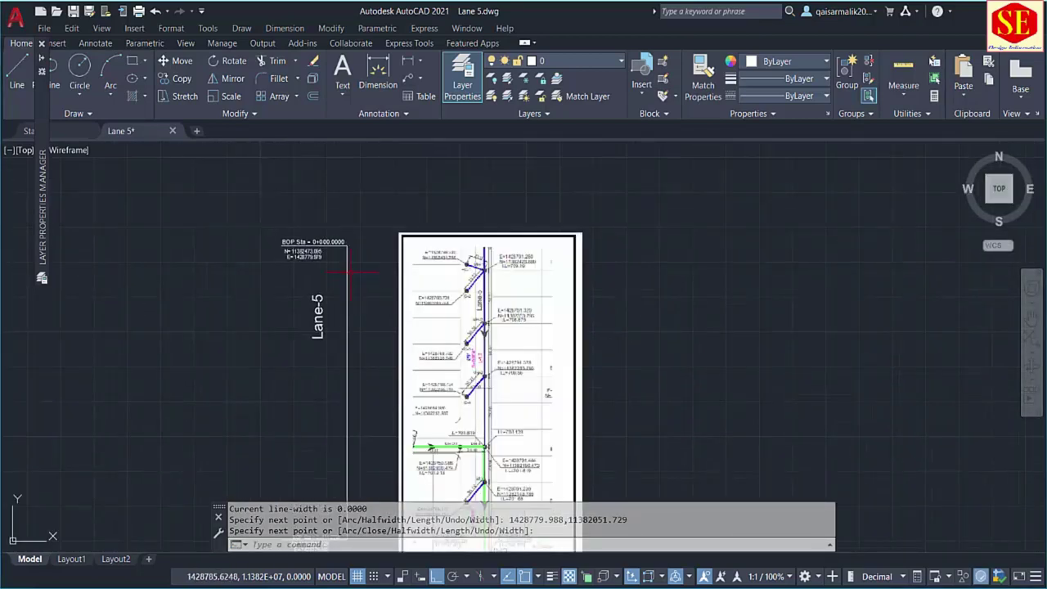
{"action": "scroll", "coordinate": [350, 278], "scroll_direction": "up", "scroll_amount": 3}
{"action": "scroll", "coordinate": [347, 344], "scroll_direction": "down", "scroll_amount": 3}
{"action": "scroll", "coordinate": [333, 441], "scroll_direction": "up", "scroll_amount": 2}
{"action": "scroll", "coordinate": [331, 368], "scroll_direction": "down", "scroll_amount": 1}
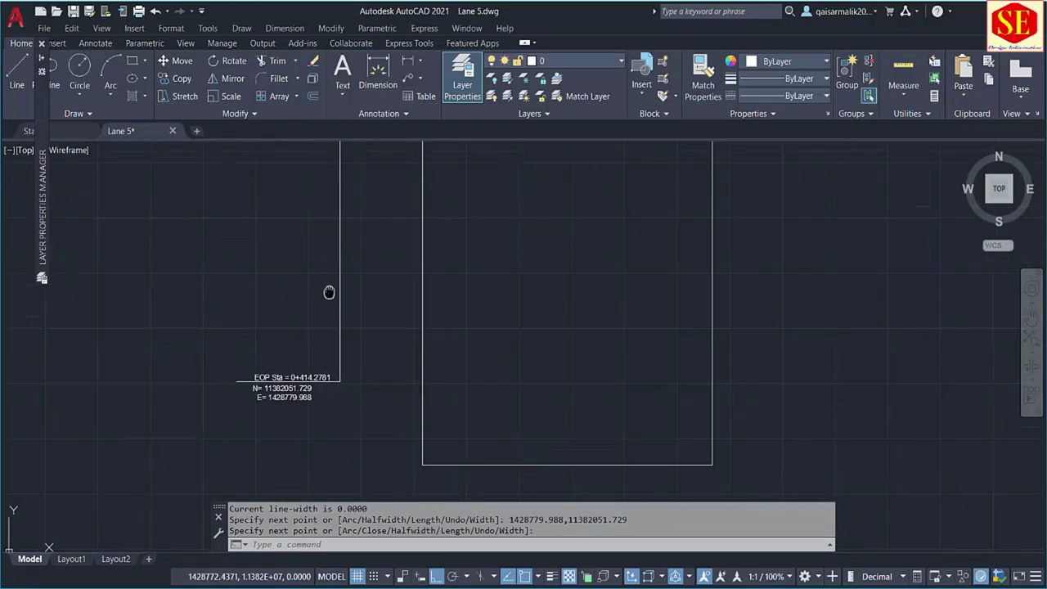
{"action": "scroll", "coordinate": [329, 292], "scroll_direction": "up", "scroll_amount": 1}
{"action": "scroll", "coordinate": [352, 244], "scroll_direction": "down", "scroll_amount": 3}
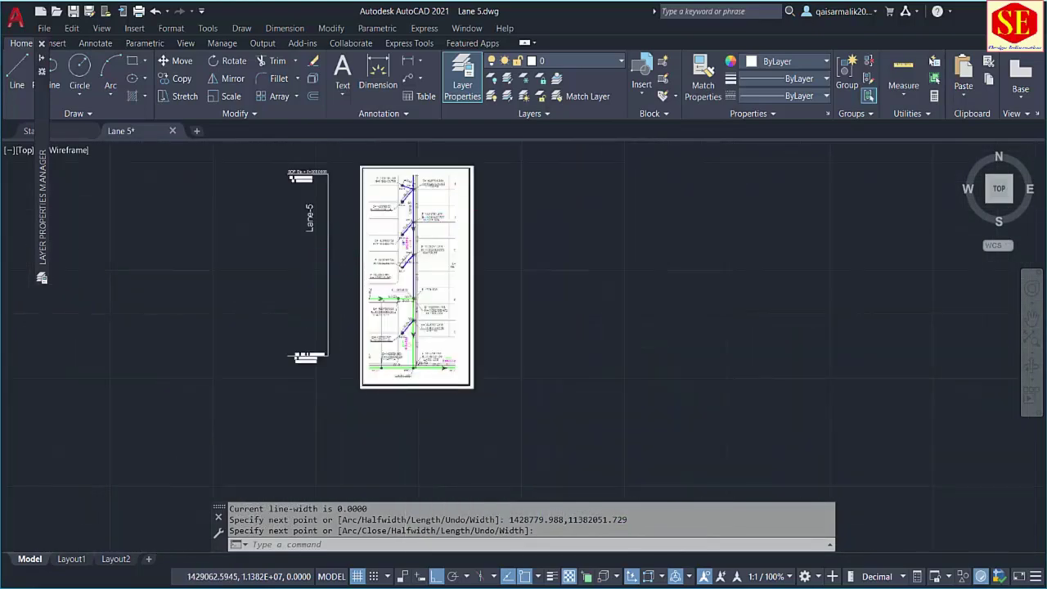
{"action": "scroll", "coordinate": [442, 205], "scroll_direction": "up", "scroll_amount": 3}
{"action": "scroll", "coordinate": [421, 261], "scroll_direction": "down", "scroll_amount": 1}
{"action": "scroll", "coordinate": [409, 246], "scroll_direction": "up", "scroll_amount": 2}
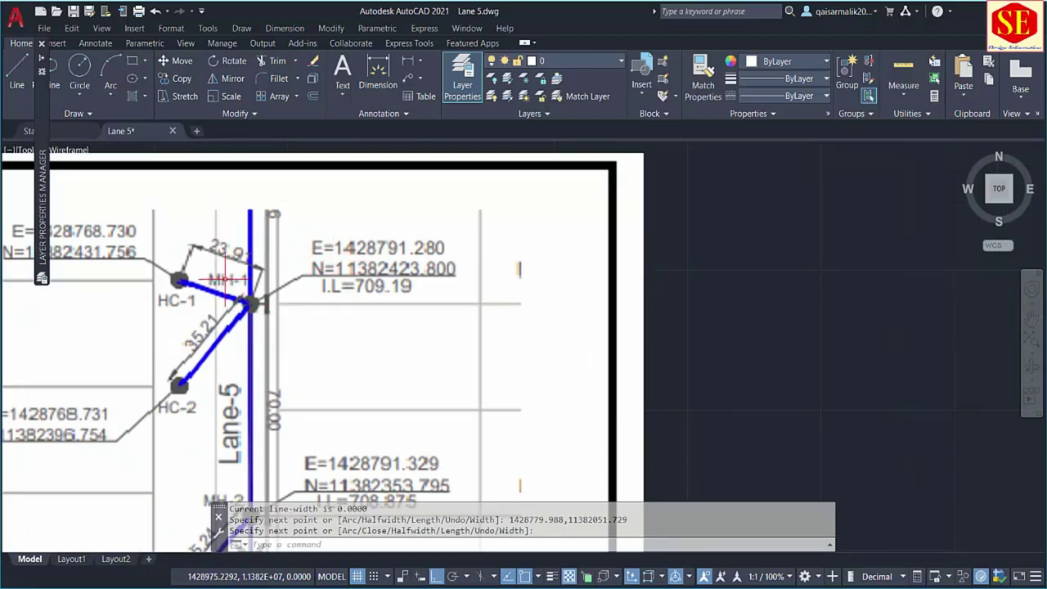
{"action": "scroll", "coordinate": [385, 250], "scroll_direction": "down", "scroll_amount": 5}
{"action": "scroll", "coordinate": [402, 248], "scroll_direction": "up", "scroll_amount": 3}
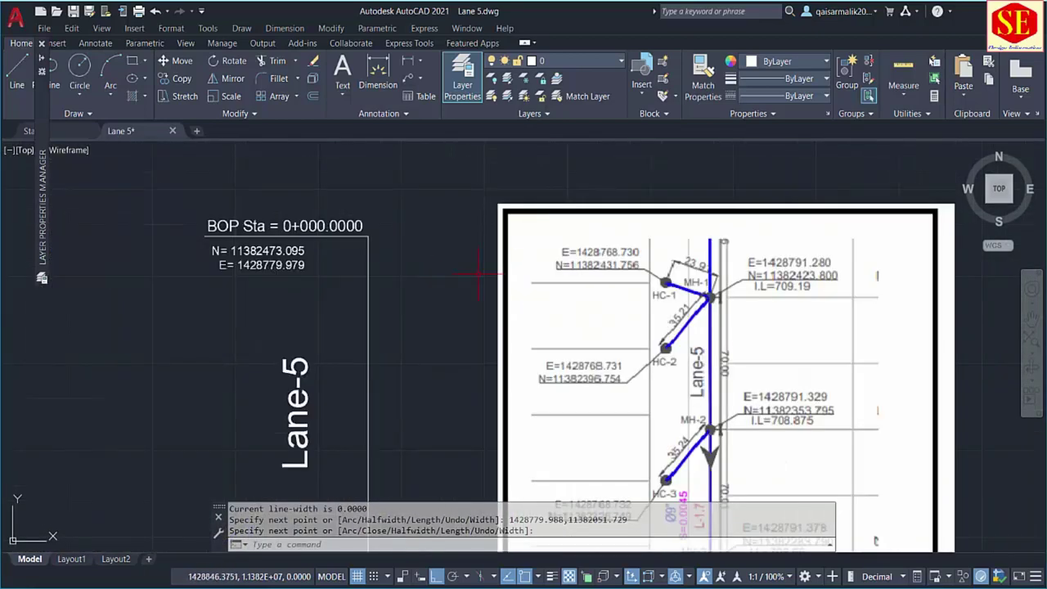
{"action": "scroll", "coordinate": [421, 255], "scroll_direction": "up", "scroll_amount": 1}
{"action": "scroll", "coordinate": [439, 262], "scroll_direction": "up", "scroll_amount": 5}
{"action": "scroll", "coordinate": [355, 279], "scroll_direction": "down", "scroll_amount": 2}
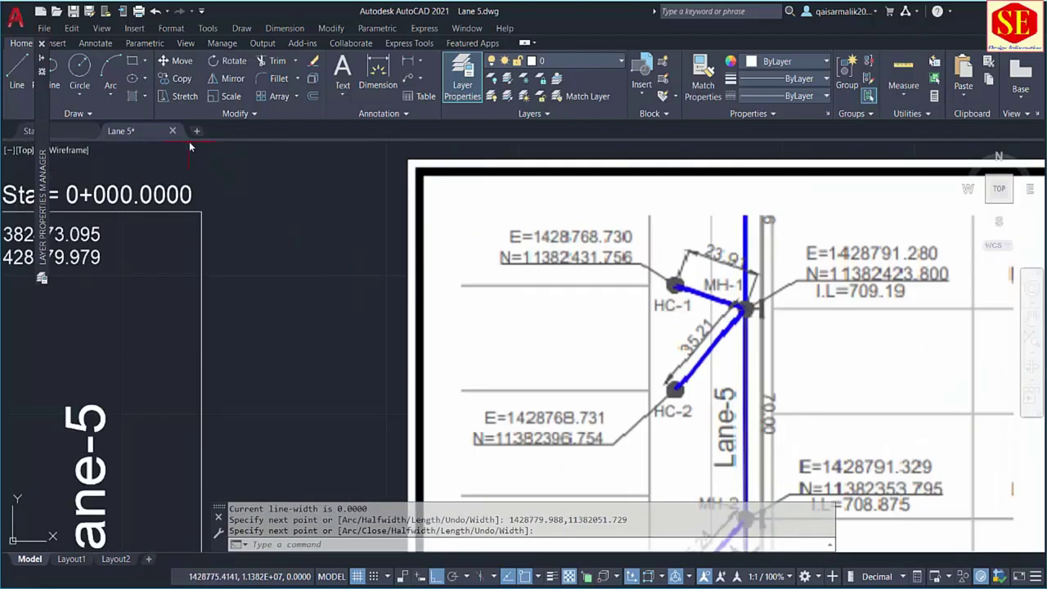
{"action": "type", "text": "po"}
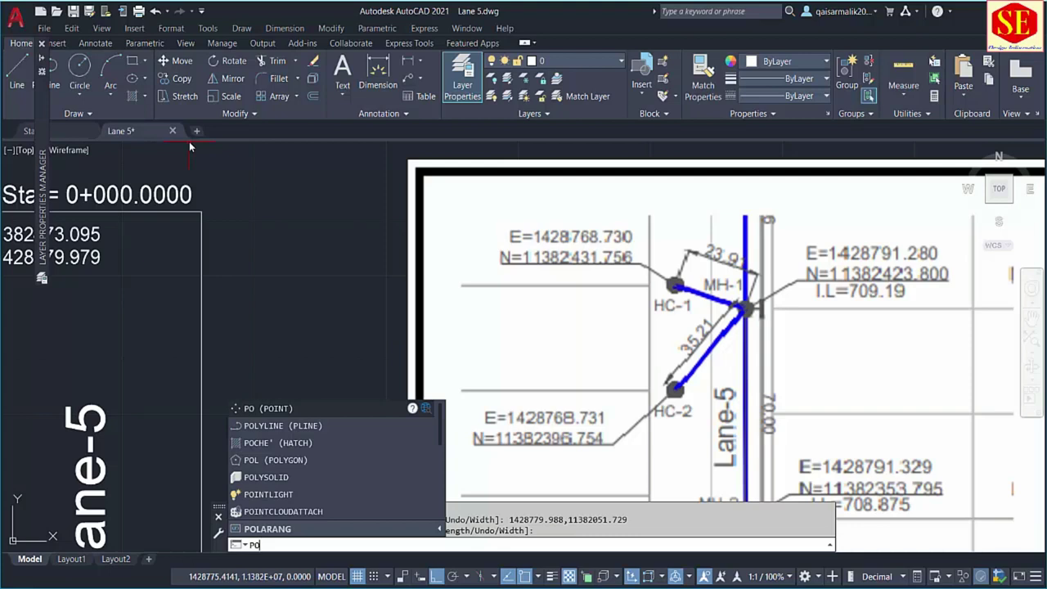
- Place a point at MH-1's coordinates 1428791.28,11382423.8 and select it
{"action": "key", "text": "Return"}
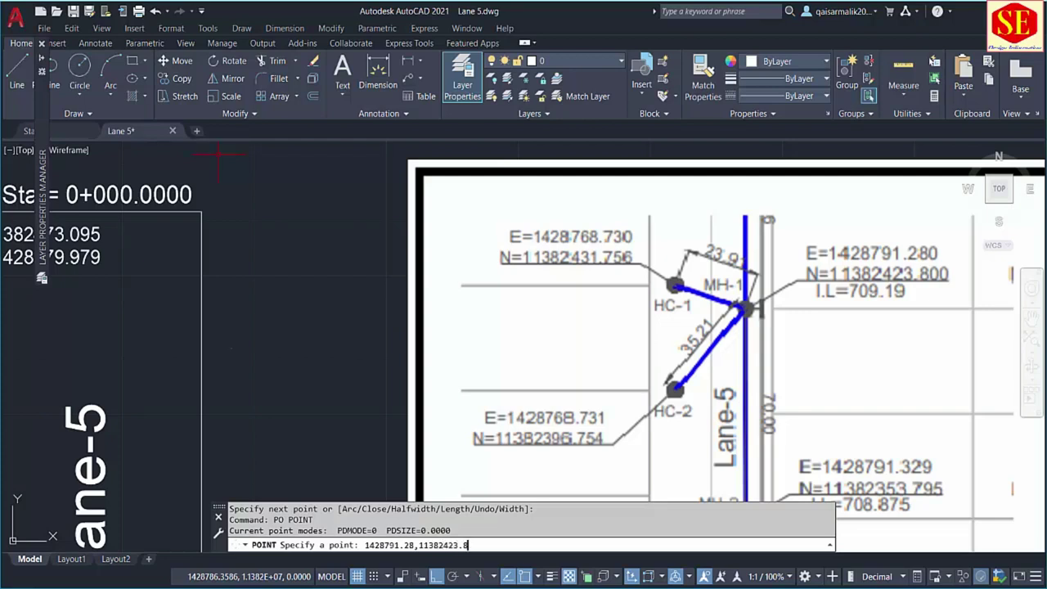
{"action": "key", "text": "Return"}
{"action": "scroll", "coordinate": [212, 368], "scroll_direction": "up", "scroll_amount": 4}
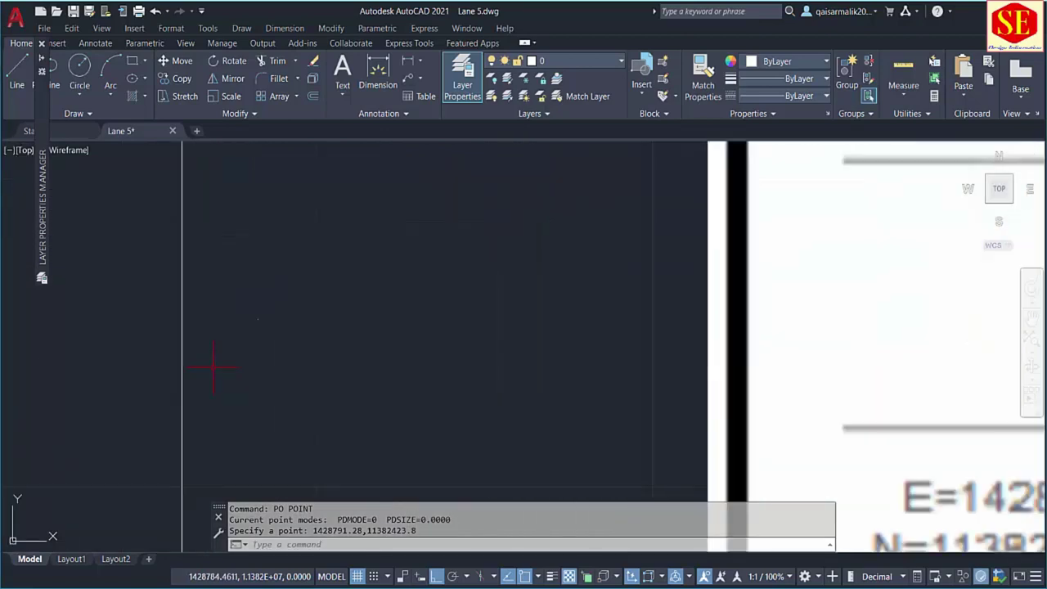
{"action": "left_click", "coordinate": [291, 306]}
{"action": "left_click", "coordinate": [247, 334]}
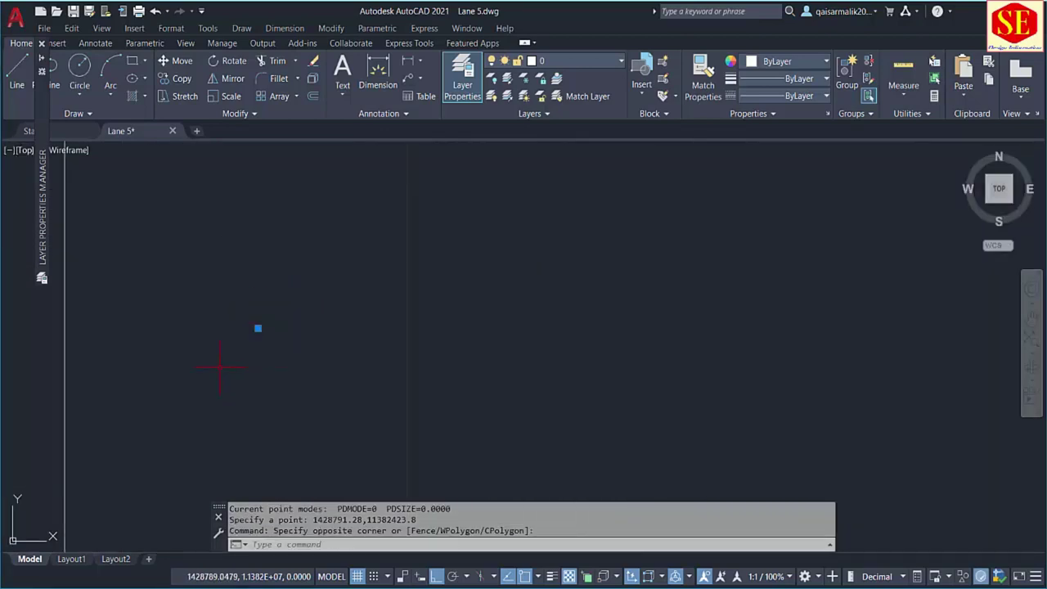
- Set the point style to the circle-with-cross so the MH-1 point shows clearly
{"action": "left_click", "coordinate": [171, 28]}
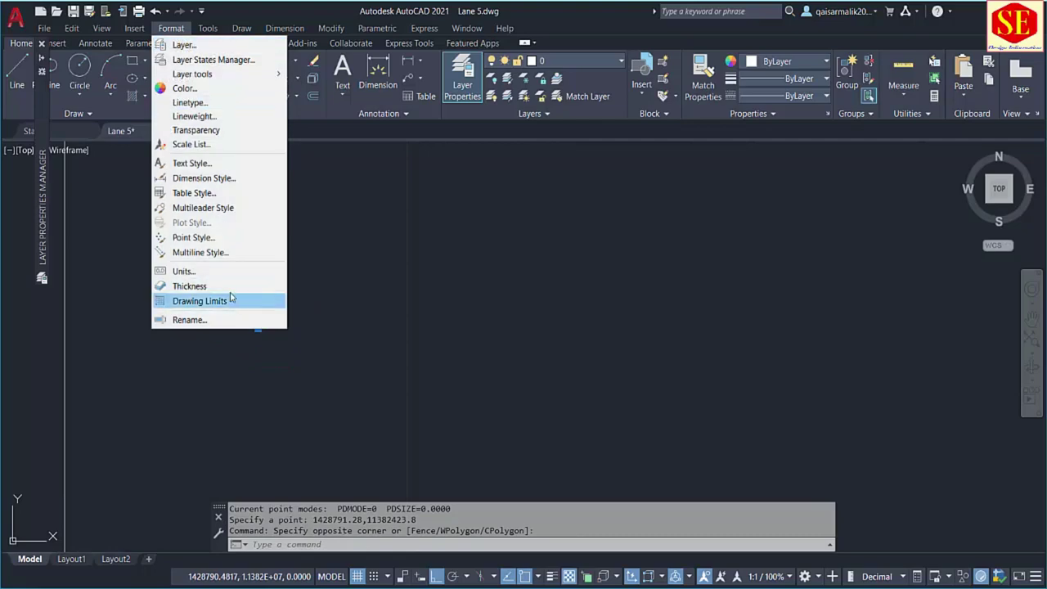
{"action": "left_click", "coordinate": [197, 238]}
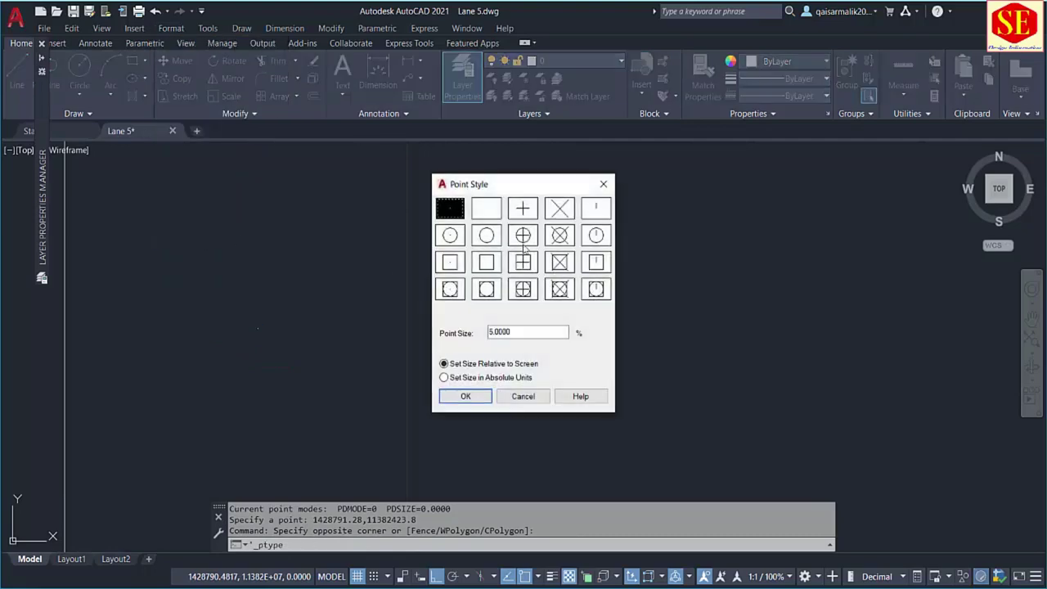
{"action": "left_click", "coordinate": [523, 235]}
{"action": "left_click", "coordinate": [465, 396]}
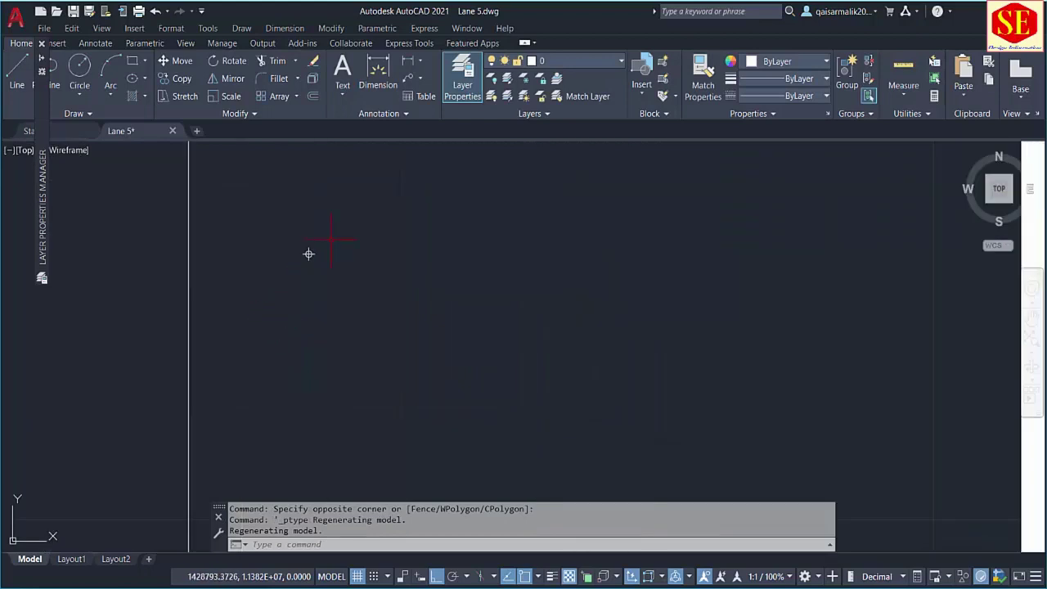
{"action": "type", "text": "ID"}
{"action": "key", "text": "Return"}
- Paste MH-1's ID coordinates as an X = 1428791.2800 text label in the drawing
{"action": "left_click", "coordinate": [308, 254]}
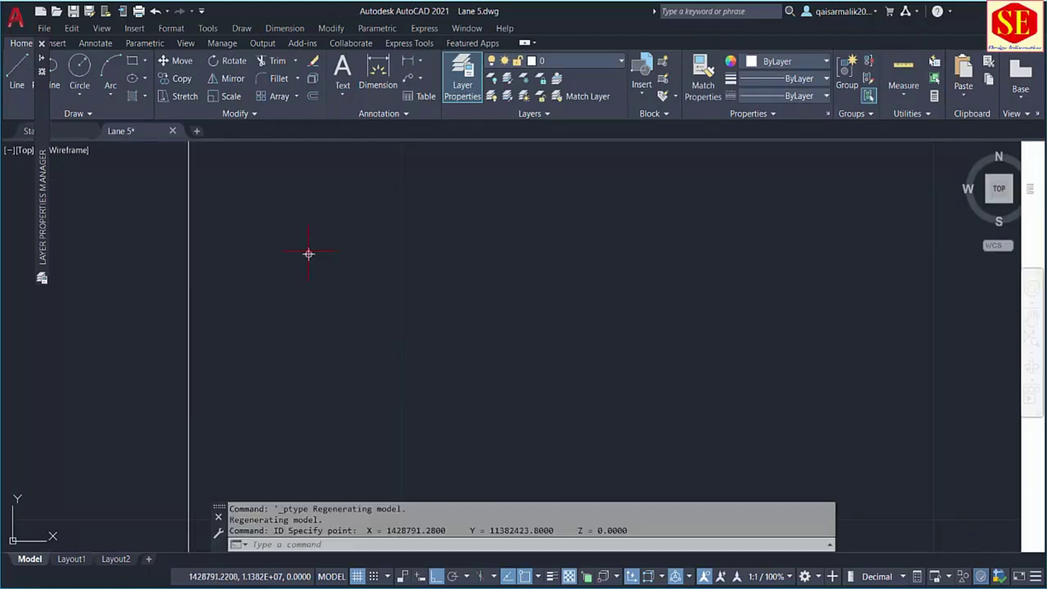
{"action": "left_click_drag", "start_coordinate": [369, 531], "coordinate": [555, 531]}
{"action": "right_click", "coordinate": [538, 532]}
{"action": "left_click", "coordinate": [580, 431]}
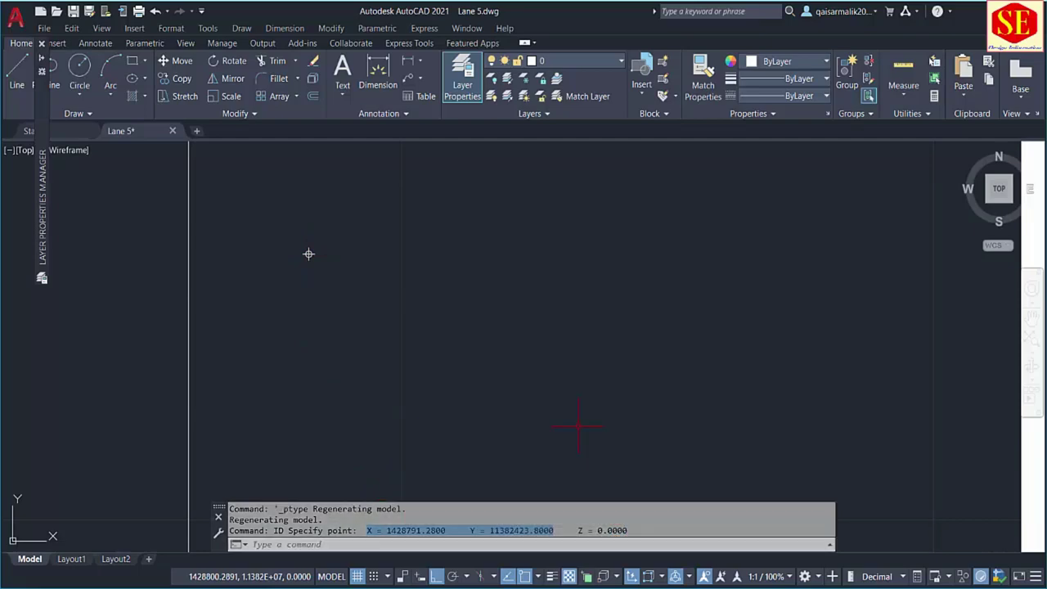
{"action": "key", "text": "ctrl+v"}
{"action": "scroll", "coordinate": [375, 315], "scroll_direction": "down", "scroll_amount": 5}
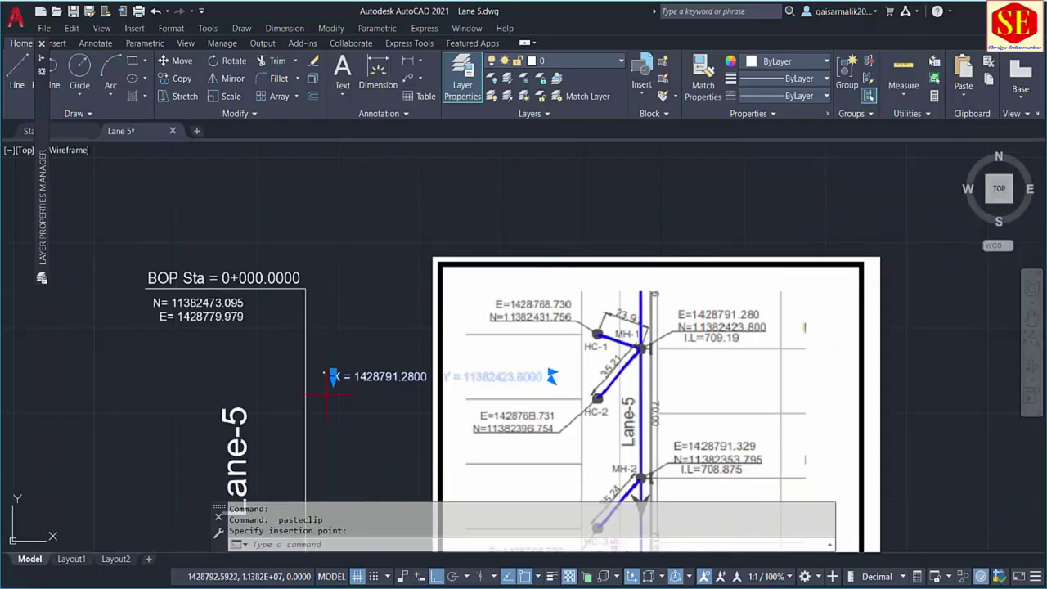
{"action": "key", "text": "Escape"}
- Draw a horizontal polyline from the MH-1 point westward across the Lane-5 centreline
{"action": "scroll", "coordinate": [396, 366], "scroll_direction": "up", "scroll_amount": 3}
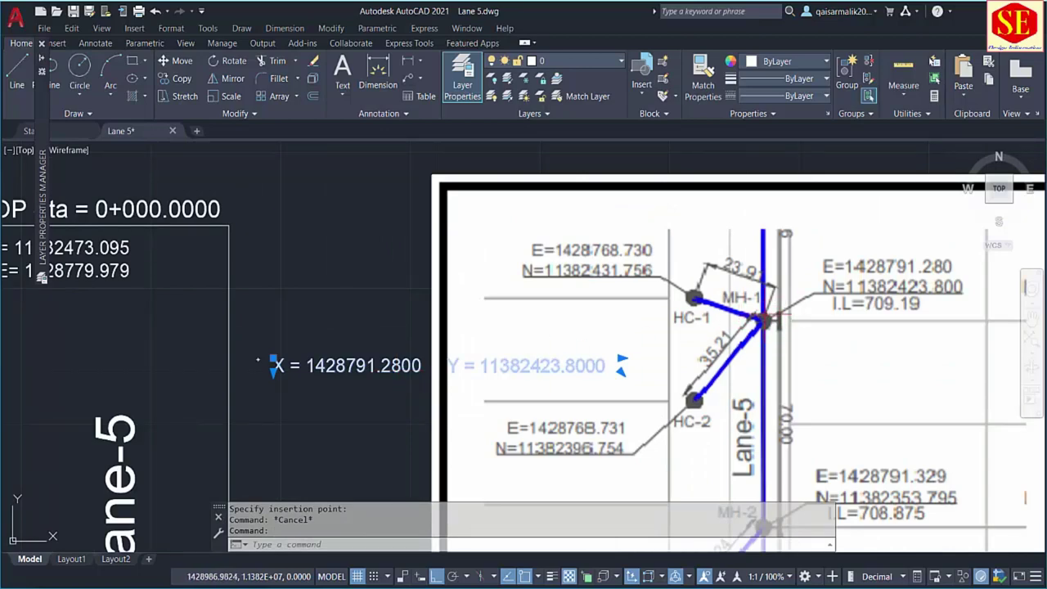
{"action": "scroll", "coordinate": [233, 346], "scroll_direction": "up", "scroll_amount": 5}
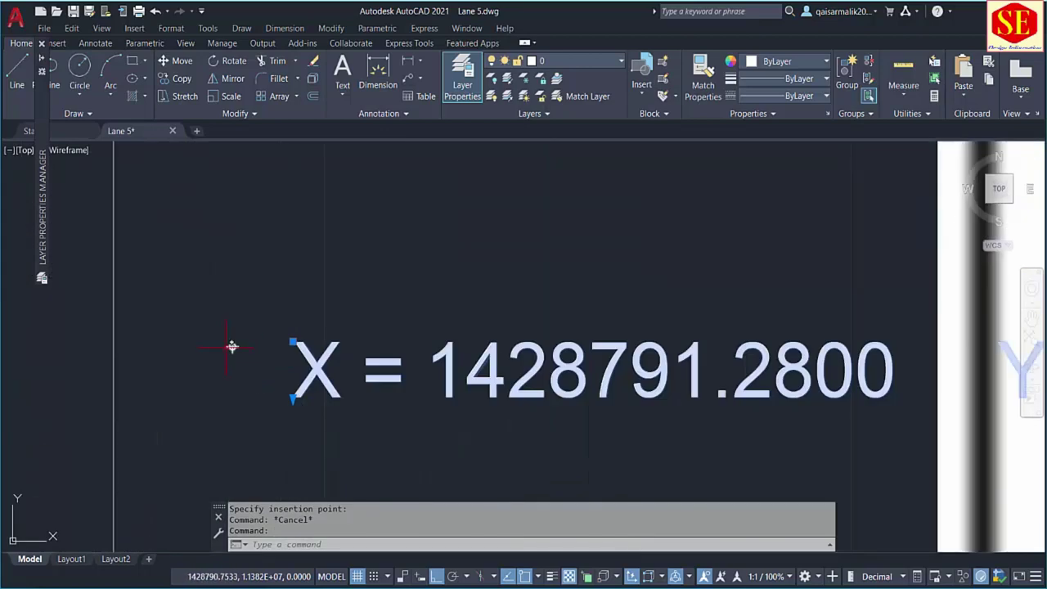
{"action": "scroll", "coordinate": [238, 346], "scroll_direction": "up", "scroll_amount": 3}
{"action": "scroll", "coordinate": [236, 346], "scroll_direction": "down", "scroll_amount": 7}
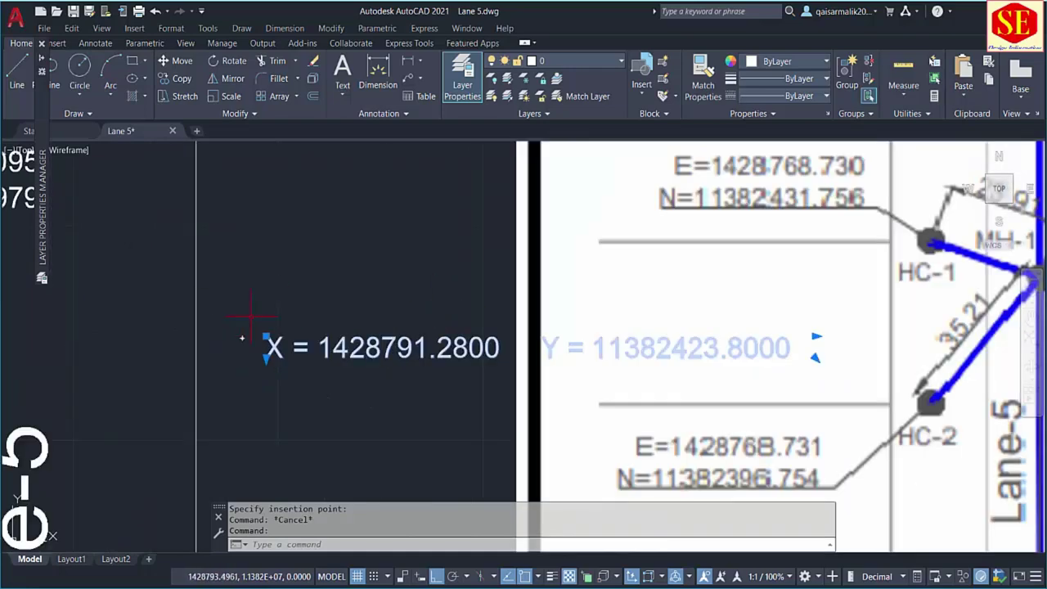
{"action": "scroll", "coordinate": [350, 322], "scroll_direction": "up", "scroll_amount": 2}
{"action": "scroll", "coordinate": [355, 320], "scroll_direction": "up", "scroll_amount": 2}
{"action": "scroll", "coordinate": [362, 315], "scroll_direction": "up", "scroll_amount": 1}
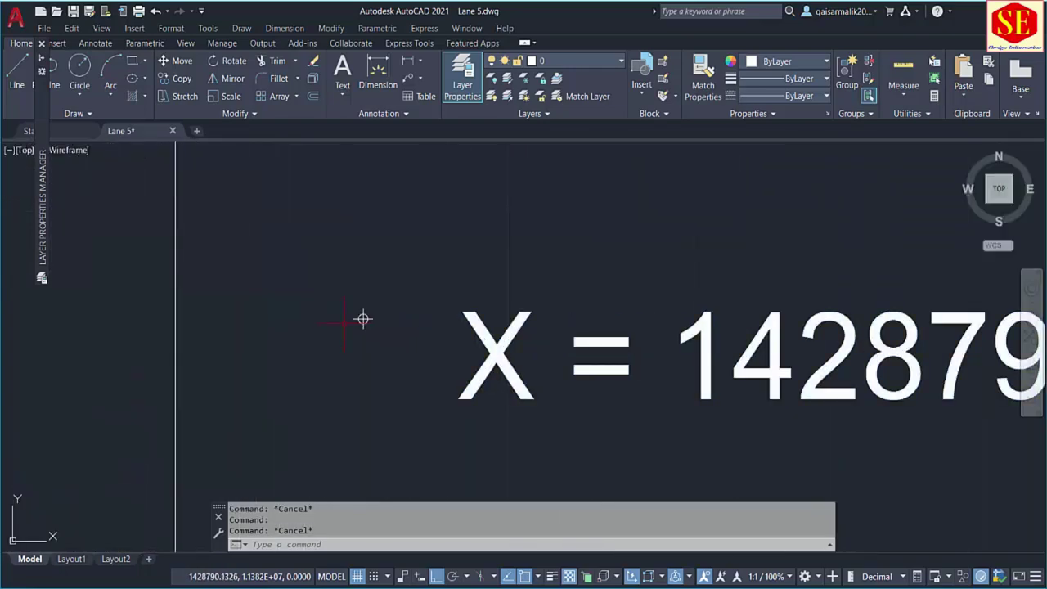
{"action": "type", "text": "pl"}
{"action": "key", "text": "Return"}
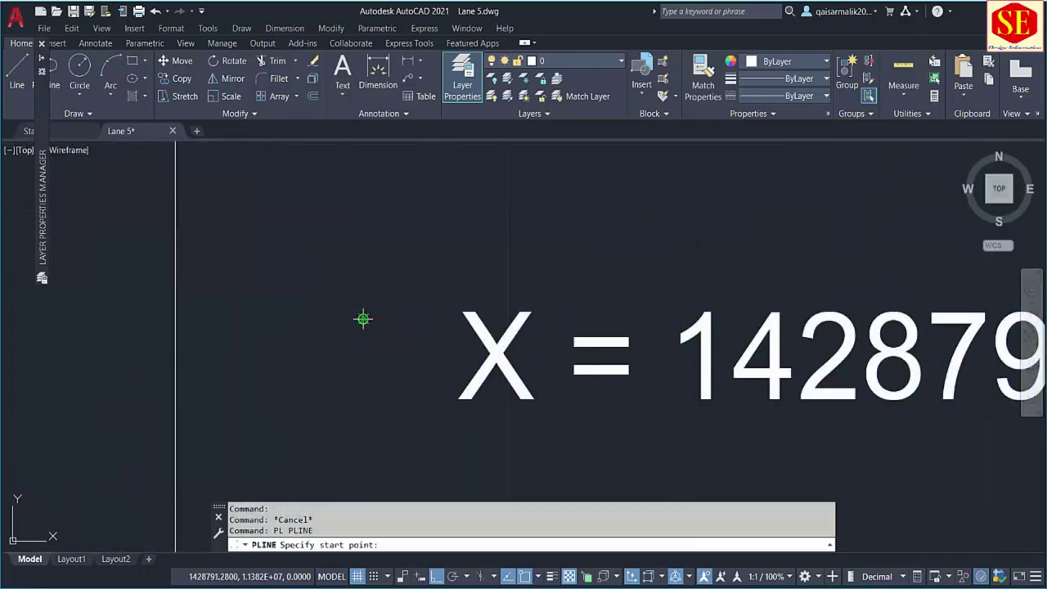
{"action": "left_click", "coordinate": [363, 319]}
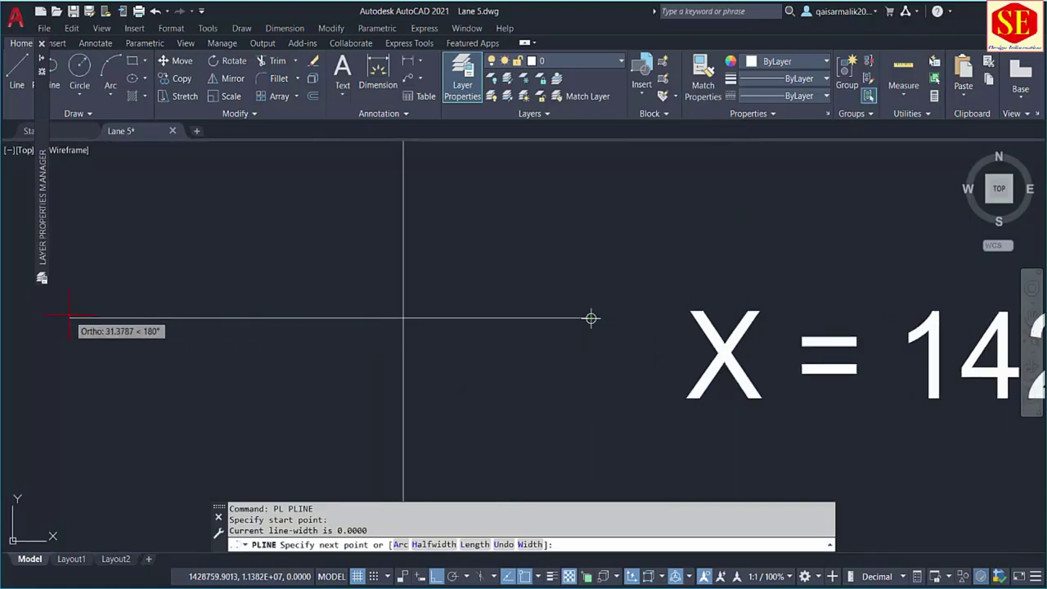
{"action": "scroll", "coordinate": [398, 314], "scroll_direction": "down", "scroll_amount": 1}
{"action": "key", "text": "Escape"}
{"action": "scroll", "coordinate": [253, 272], "scroll_direction": "down", "scroll_amount": 2}
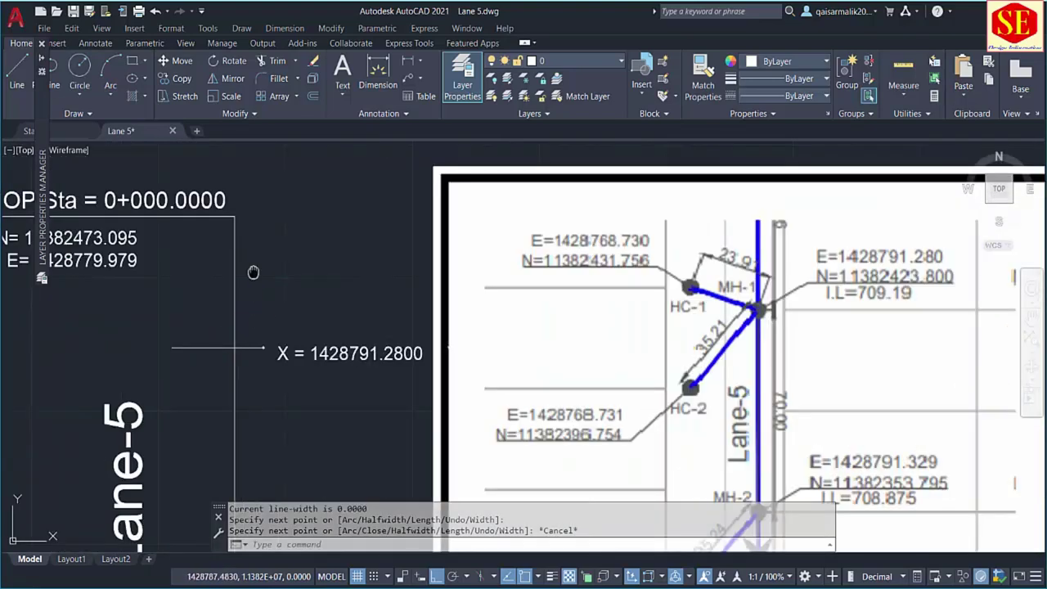
{"action": "left_click_drag", "start_coordinate": [254, 273], "coordinate": [254, 275]}
{"action": "left_click", "coordinate": [332, 307]}
{"action": "key", "text": "Escape"}
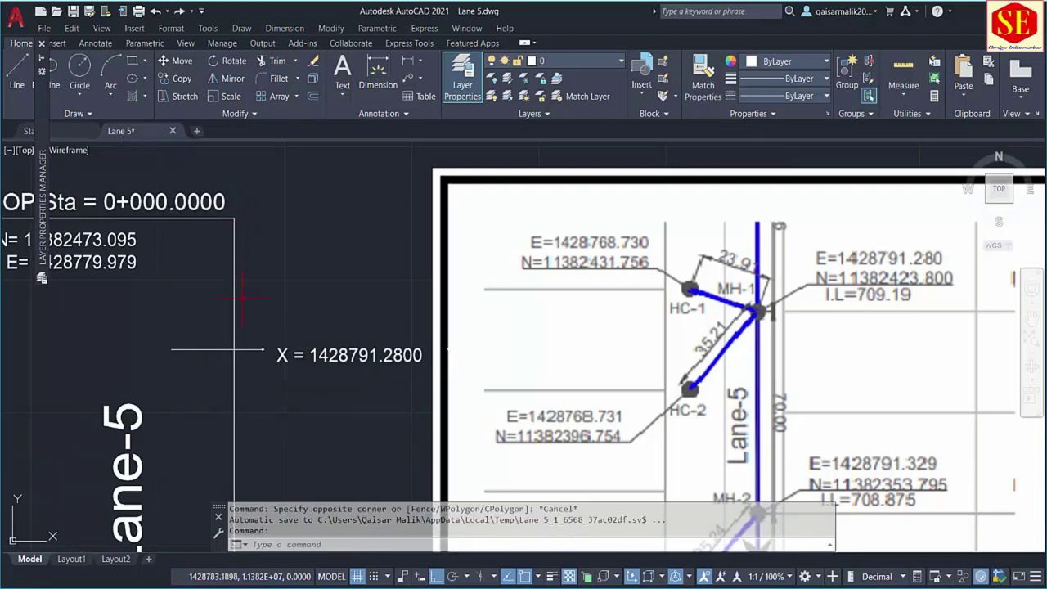
- Add a 49.29 linear dimension from the BOP station down to the MH-1 line
{"action": "left_click", "coordinate": [408, 62]}
{"action": "left_click", "coordinate": [233, 219]}
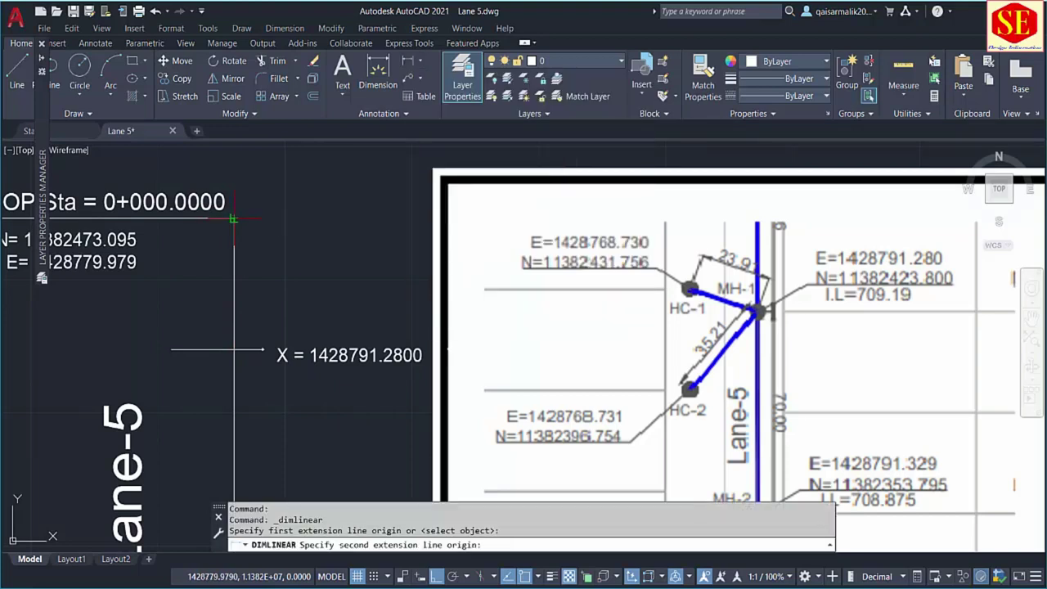
{"action": "left_click", "coordinate": [235, 350]}
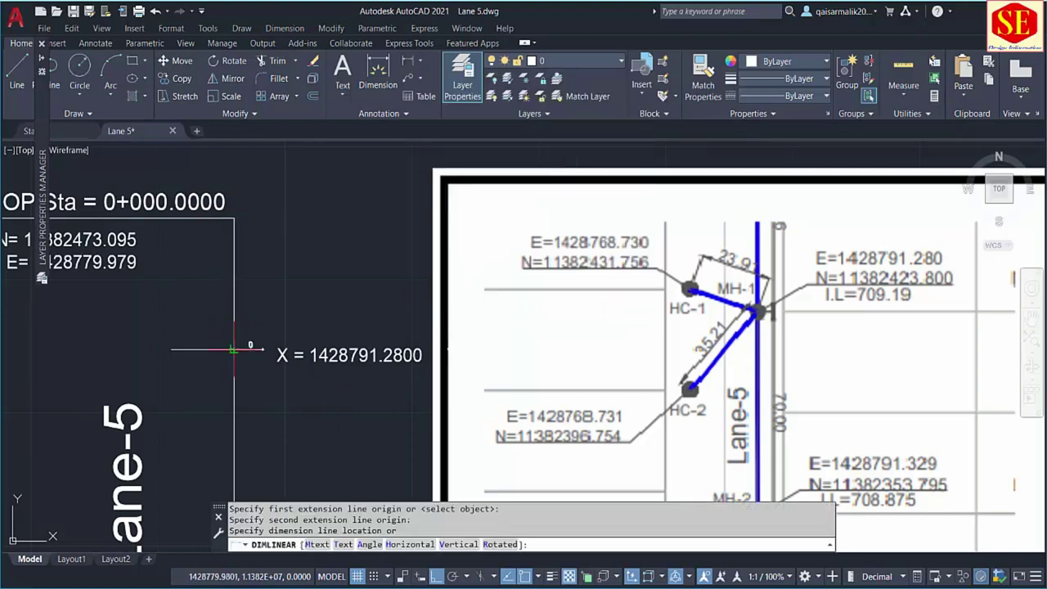
{"action": "left_click", "coordinate": [263, 312]}
{"action": "scroll", "coordinate": [264, 295], "scroll_direction": "up", "scroll_amount": 4}
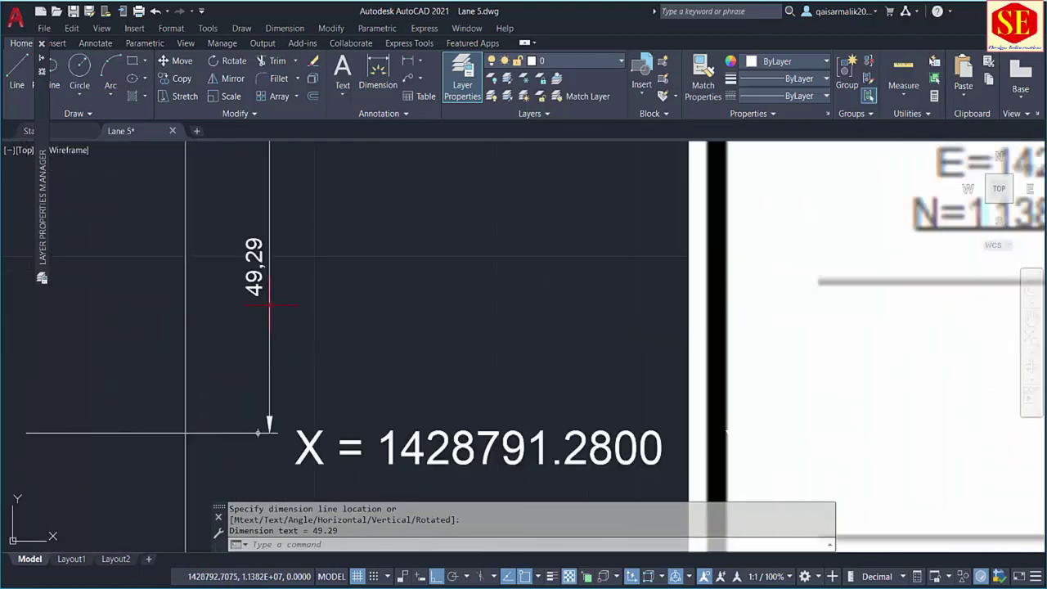
{"action": "scroll", "coordinate": [263, 293], "scroll_direction": "up", "scroll_amount": 2}
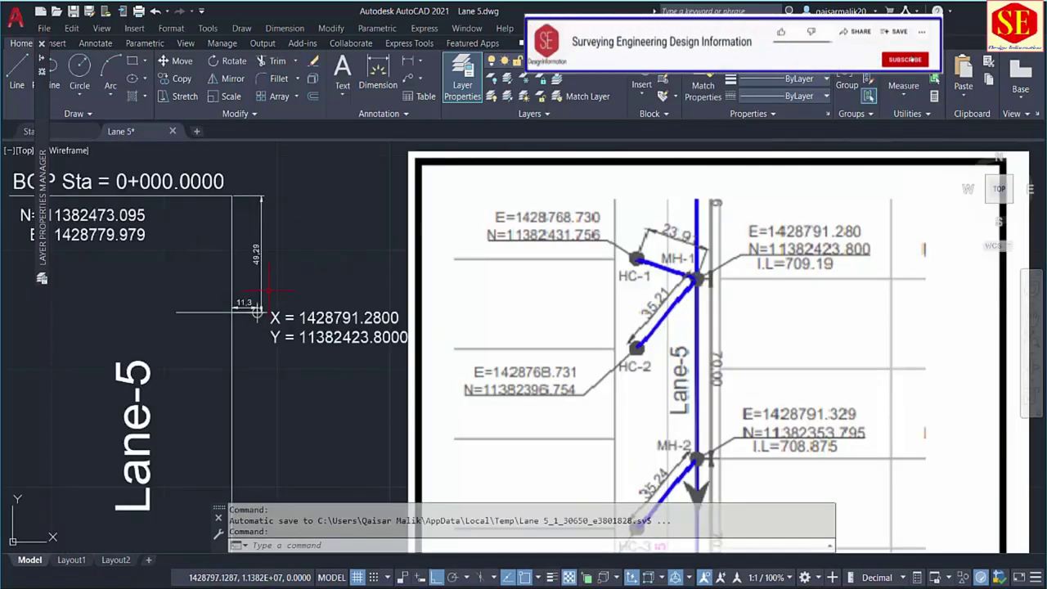
{"action": "scroll", "coordinate": [245, 270], "scroll_direction": "down", "scroll_amount": 2}
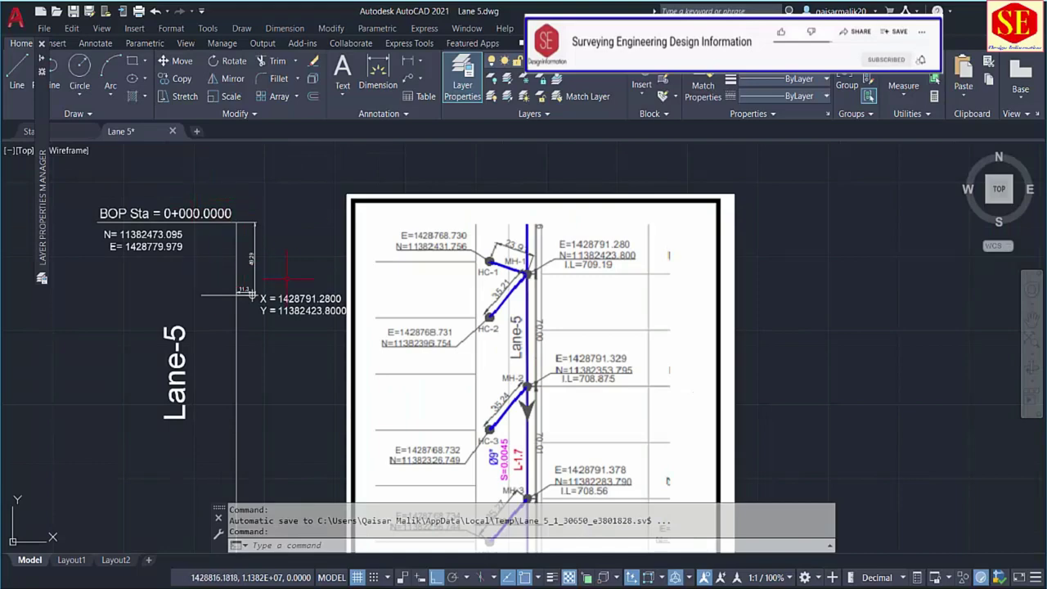
{"action": "scroll", "coordinate": [251, 296], "scroll_direction": "up", "scroll_amount": 2}
{"action": "scroll", "coordinate": [247, 311], "scroll_direction": "up", "scroll_amount": 2}
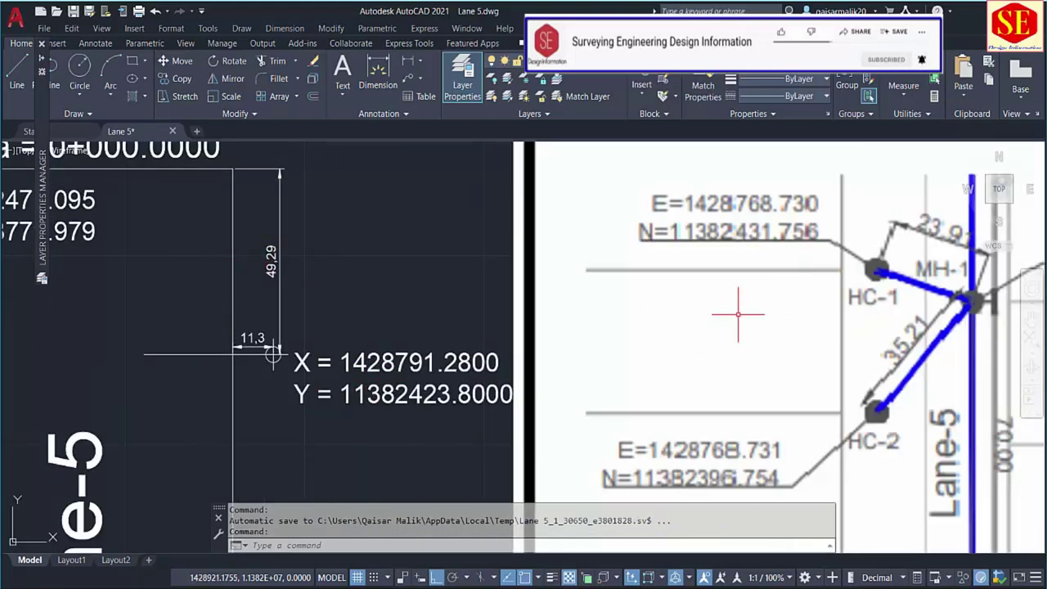
{"action": "scroll", "coordinate": [564, 305], "scroll_direction": "down", "scroll_amount": 2}
{"action": "scroll", "coordinate": [410, 338], "scroll_direction": "up", "scroll_amount": 2}
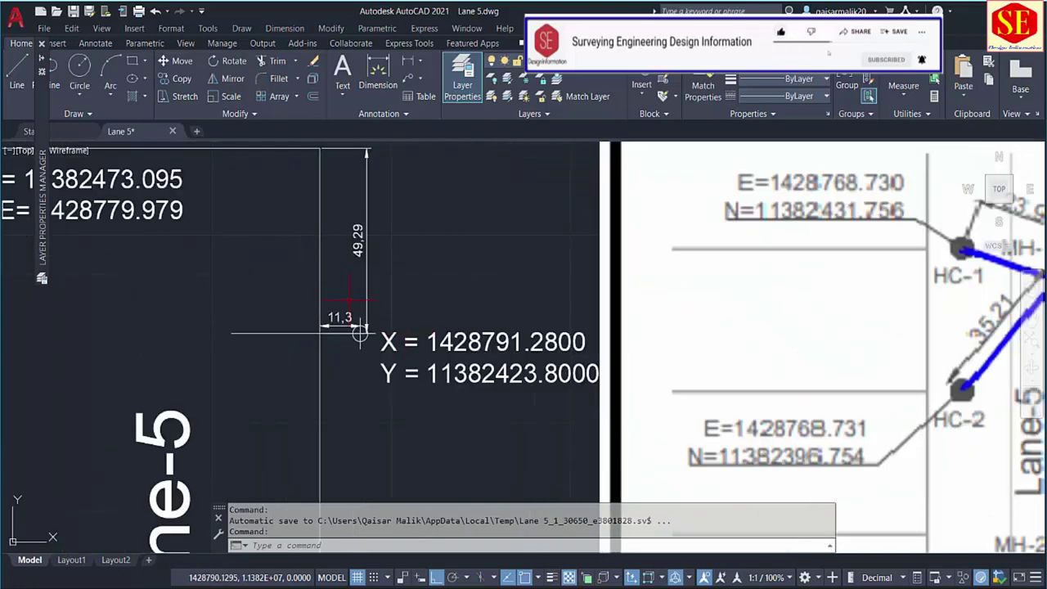
{"action": "mouse_move", "coordinate": [360, 333]}
{"action": "left_mouse_down"}
{"action": "mouse_move", "coordinate": [360, 414]}
{"action": "mouse_move", "coordinate": [360, 383]}
{"action": "left_mouse_up"}
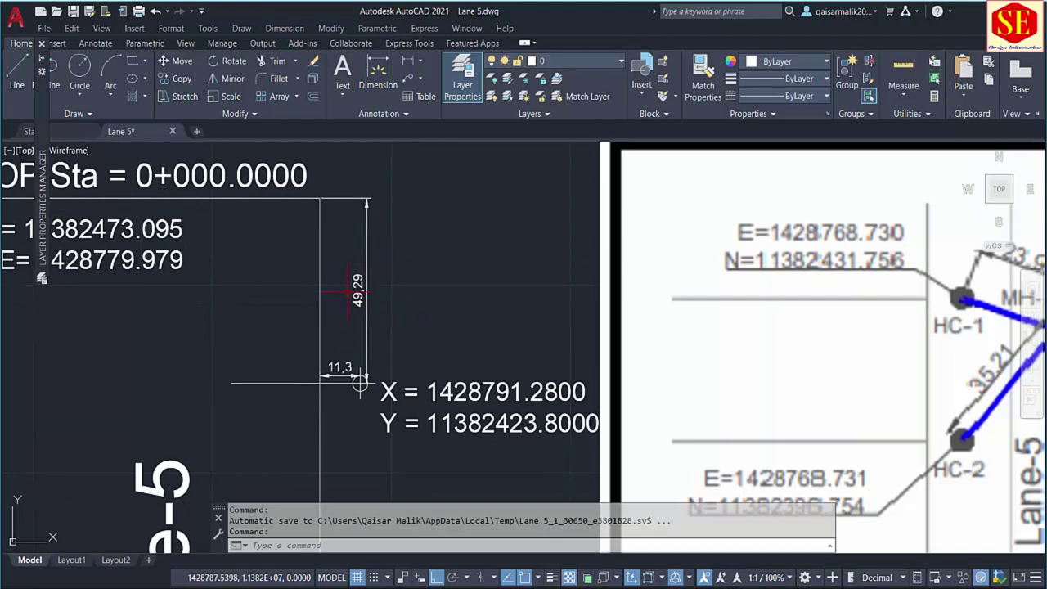
- Enter the MH-1 chainage 49.29 in cell A9 of the manhole level sheet
{"action": "left_click", "coordinate": [475, 532]}
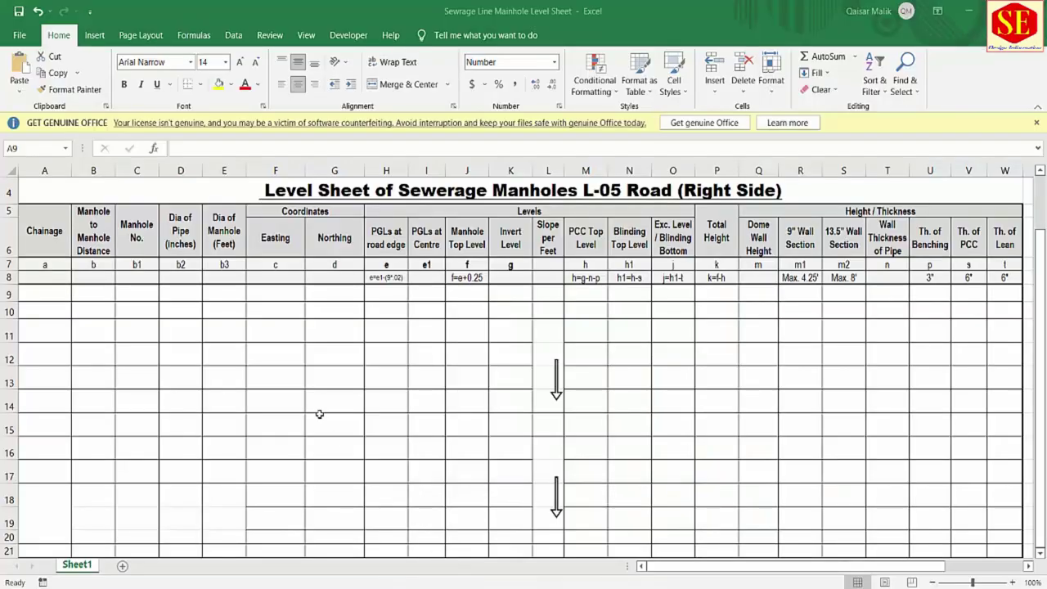
{"action": "left_click", "coordinate": [50, 293]}
{"action": "type", "text": "49"}
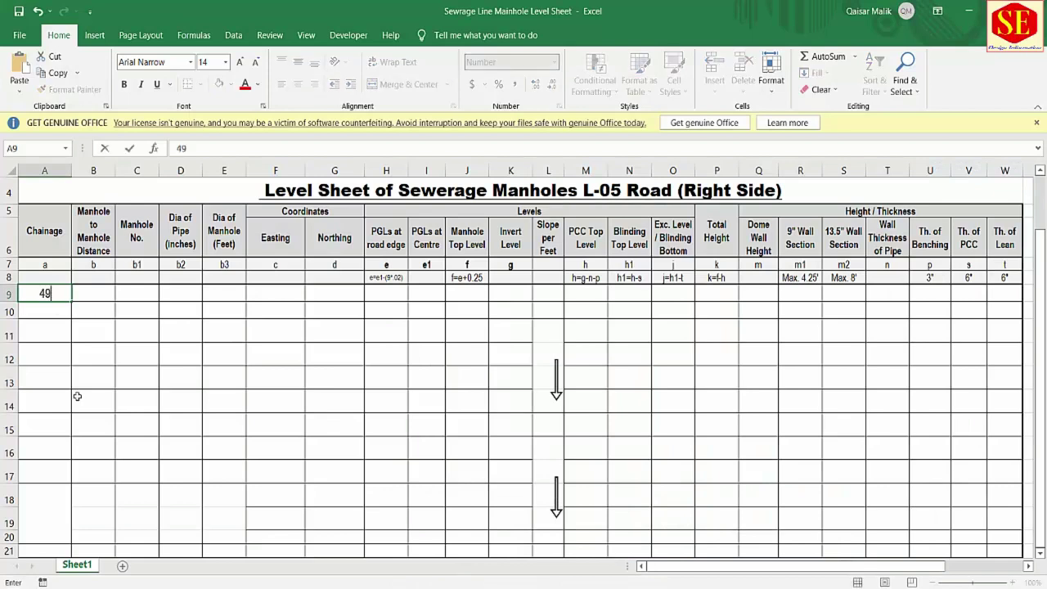
{"action": "type", "text": ".29"}
{"action": "key", "text": "Return"}
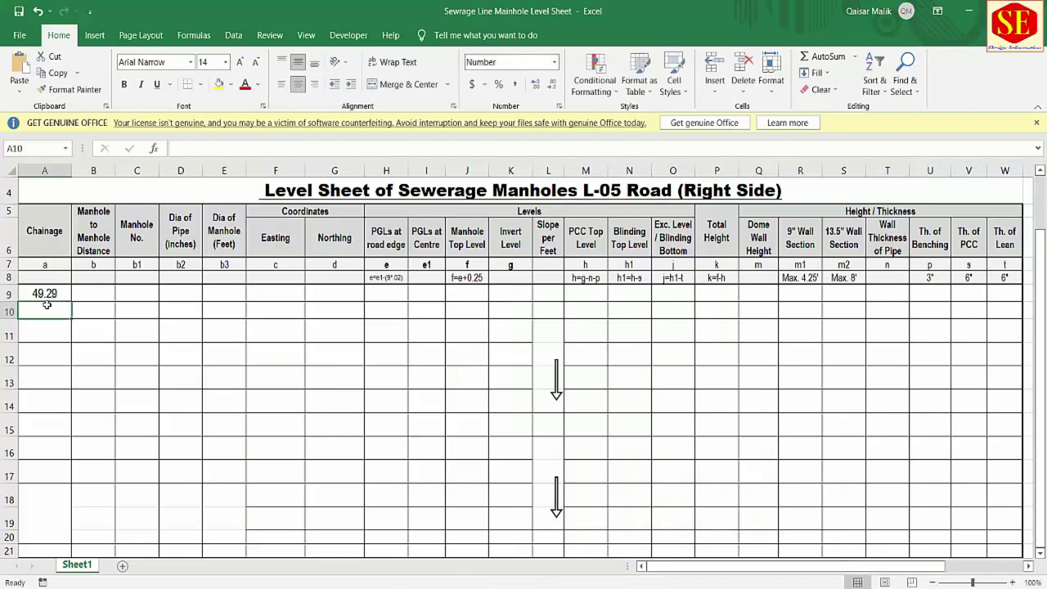
{"action": "left_click", "coordinate": [45, 292]}
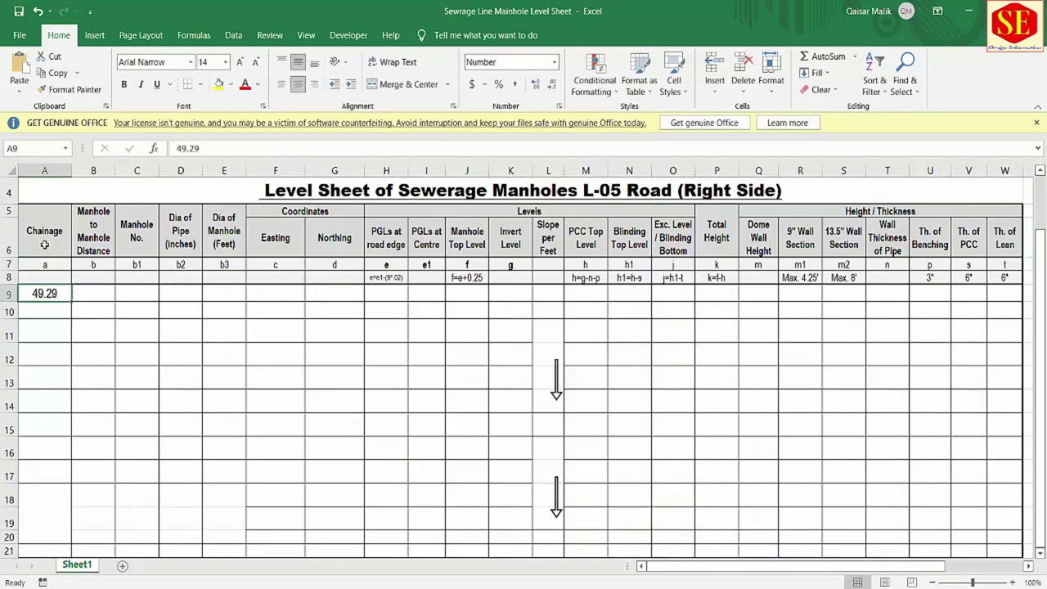
- Select the Chainage cells down column A and bring up the Custom number formats
{"action": "scroll", "coordinate": [88, 305], "scroll_direction": "down", "scroll_amount": 3}
{"action": "left_click_drag", "start_coordinate": [50, 213], "coordinate": [36, 446]}
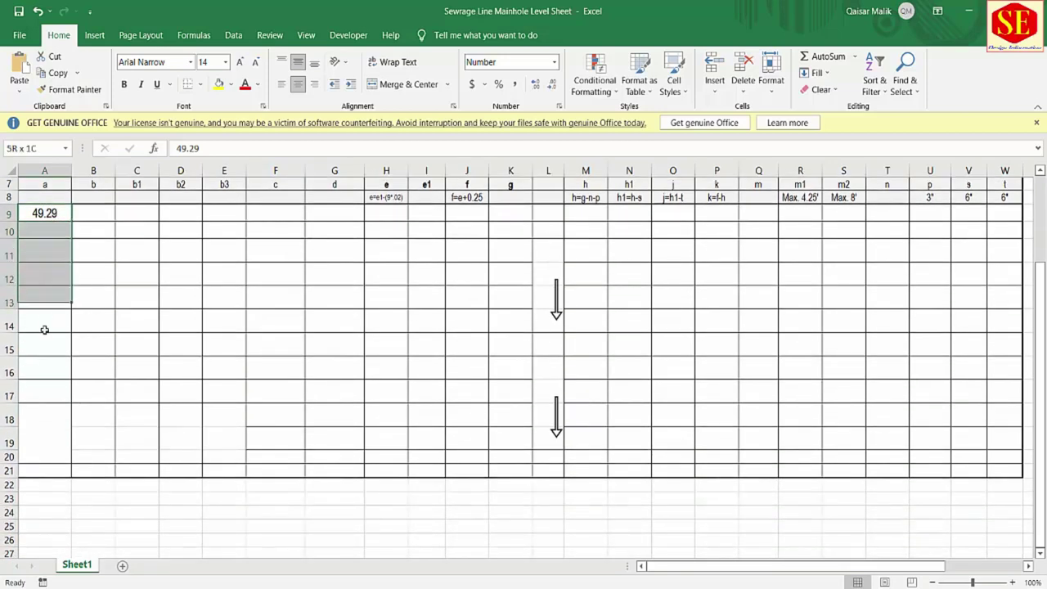
{"action": "right_click", "coordinate": [33, 463]}
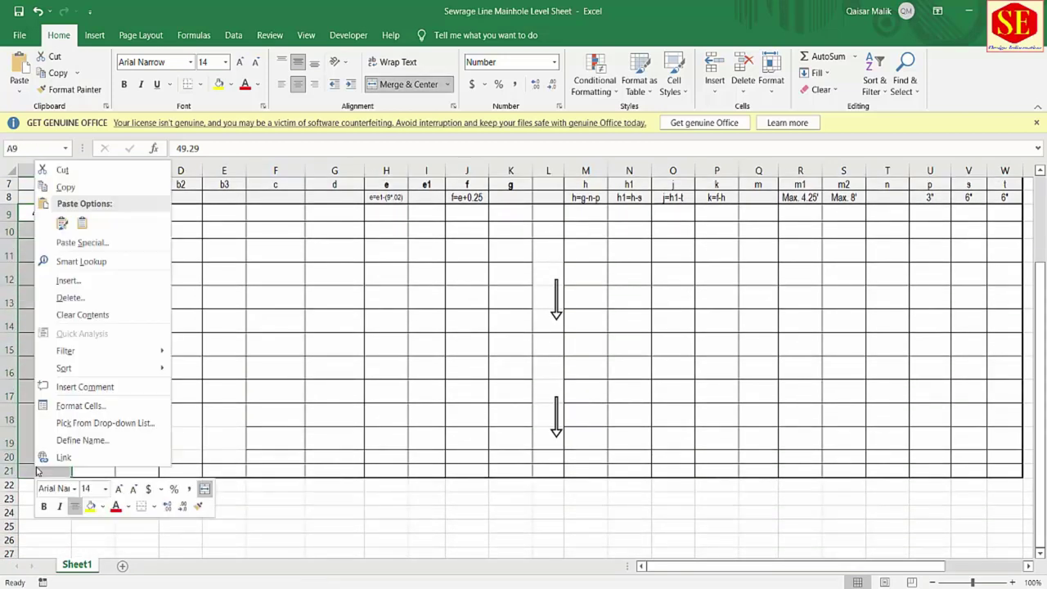
{"action": "key", "text": "Escape"}
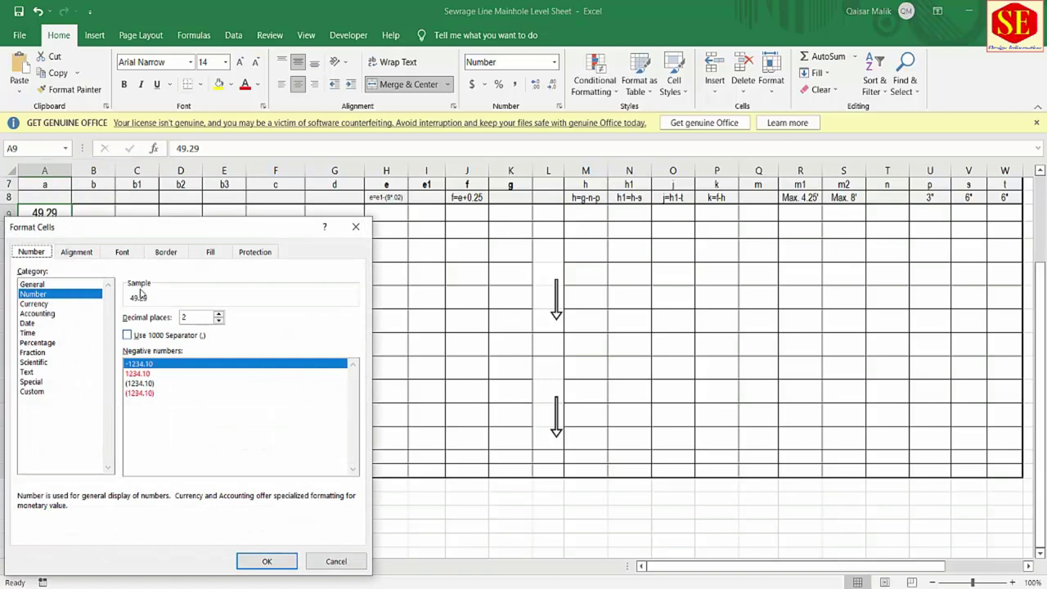
{"action": "left_click", "coordinate": [32, 391]}
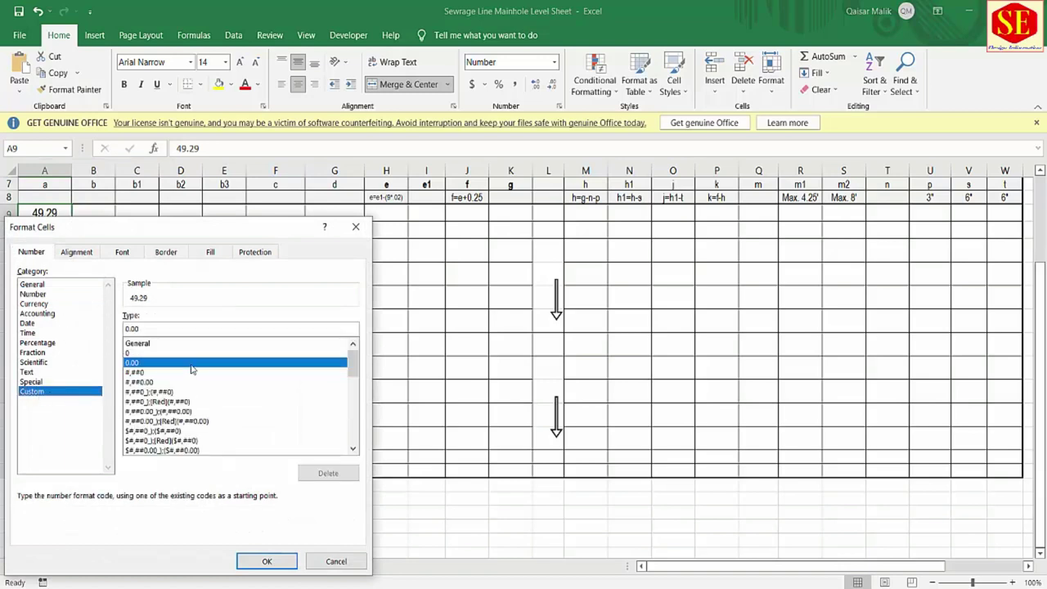
- Apply the custom format 00+00.00 so A9 displays 00+49.29
{"action": "left_click_drag", "start_coordinate": [172, 329], "coordinate": [48, 334]}
{"action": "type", "text": "00+"}
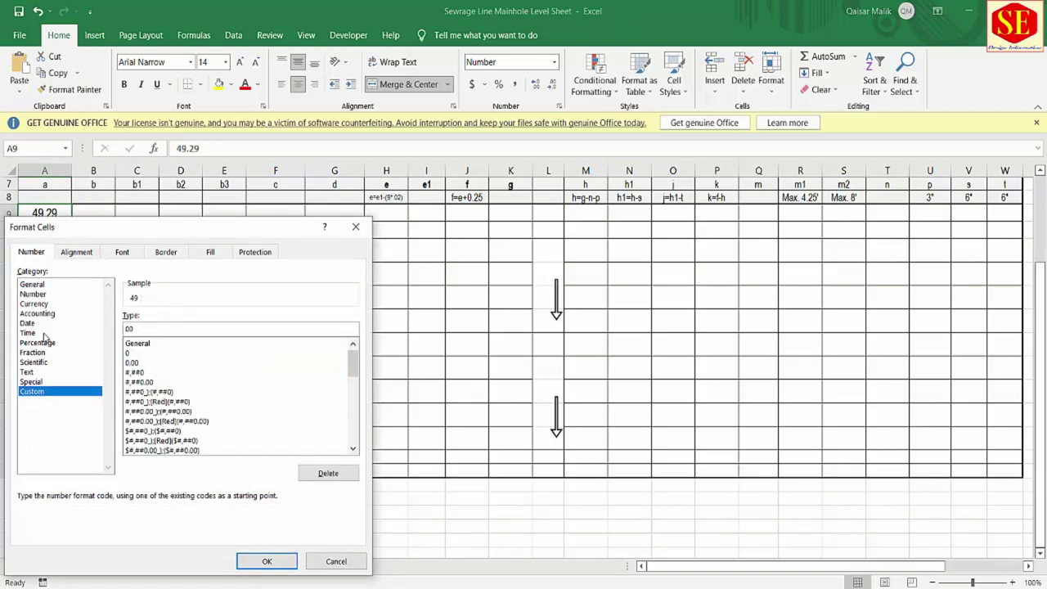
{"action": "type", "text": "00"}
{"action": "key", "text": "BackSpace"}
{"action": "key", "text": "BackSpace"}
{"action": "scroll", "coordinate": [258, 385], "scroll_direction": "down", "scroll_amount": 5}
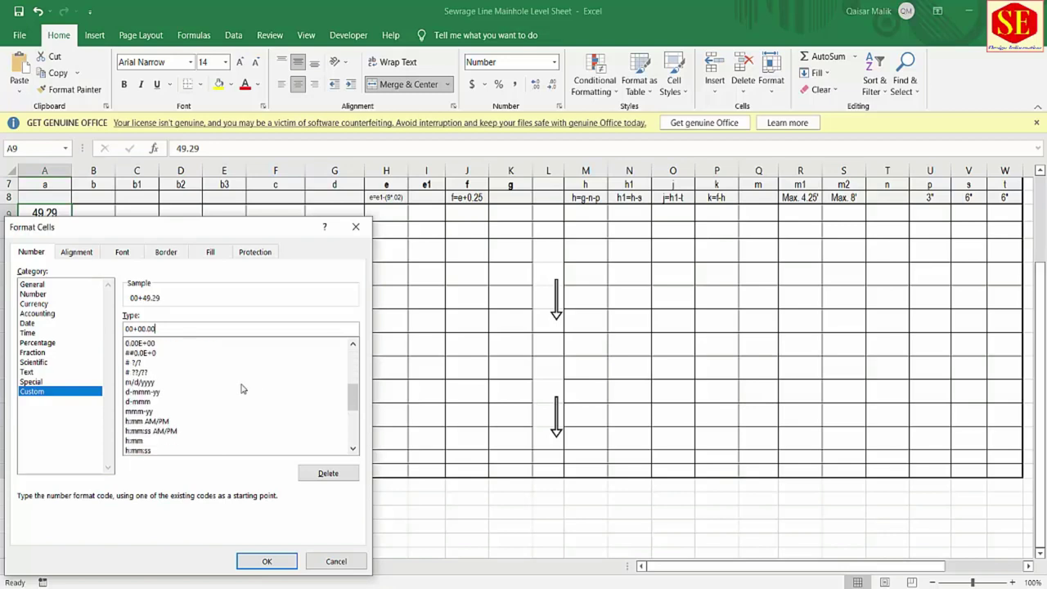
{"action": "scroll", "coordinate": [242, 388], "scroll_direction": "down", "scroll_amount": 1}
{"action": "scroll", "coordinate": [242, 388], "scroll_direction": "down", "scroll_amount": 2}
{"action": "scroll", "coordinate": [201, 354], "scroll_direction": "down", "scroll_amount": 2}
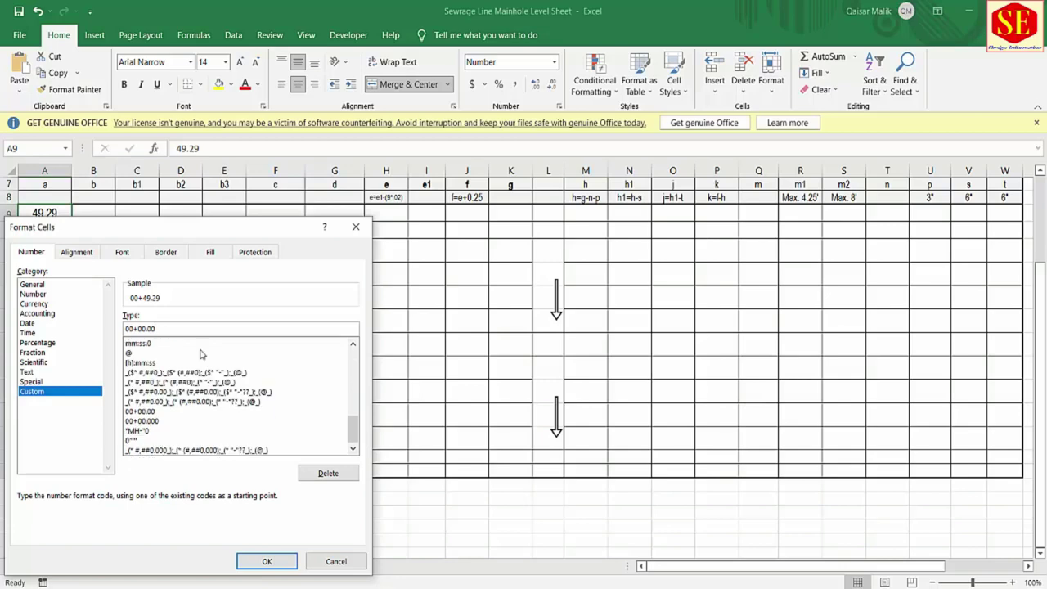
{"action": "left_click", "coordinate": [266, 561]}
{"action": "left_click_drag", "start_coordinate": [50, 384], "coordinate": [51, 238]}
{"action": "left_click", "coordinate": [51, 214]}
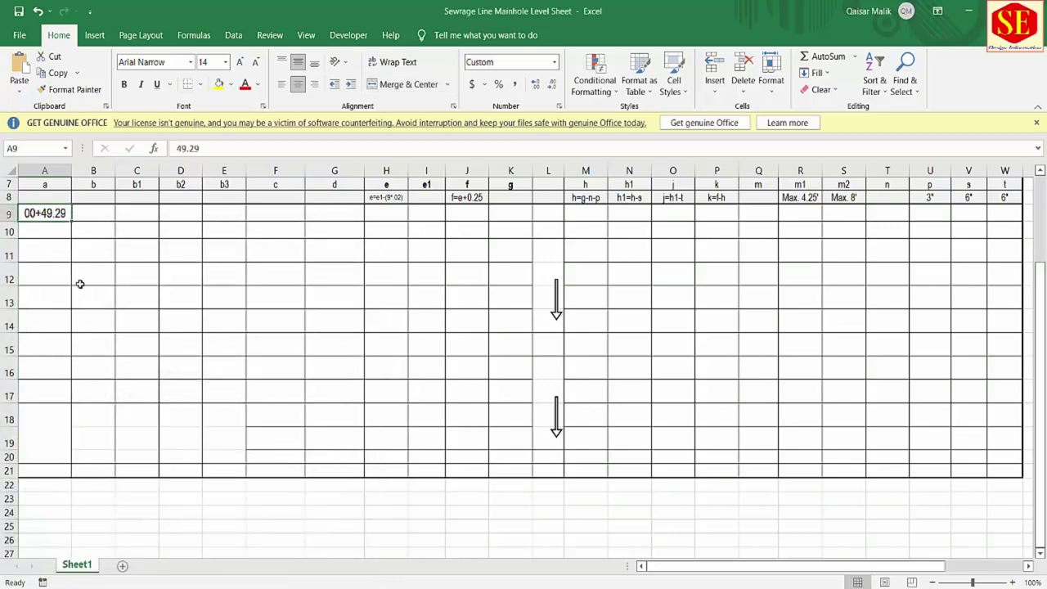
{"action": "scroll", "coordinate": [79, 282], "scroll_direction": "up", "scroll_amount": 2}
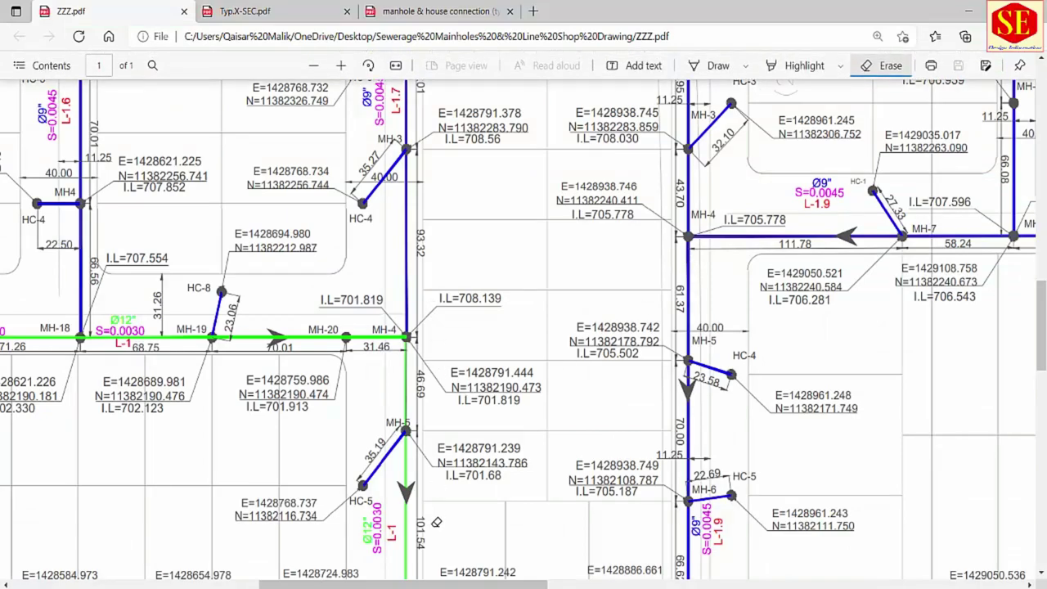
- Scroll ZZZ.pdf up to the Lane-5 manholes MH-1 (I.L=709.19) and MH-2 (I.L=708.875)
{"action": "scroll", "coordinate": [455, 400], "scroll_direction": "up", "scroll_amount": 2}
{"action": "scroll", "coordinate": [458, 360], "scroll_direction": "up", "scroll_amount": 2}
{"action": "scroll", "coordinate": [460, 355], "scroll_direction": "up", "scroll_amount": 1}
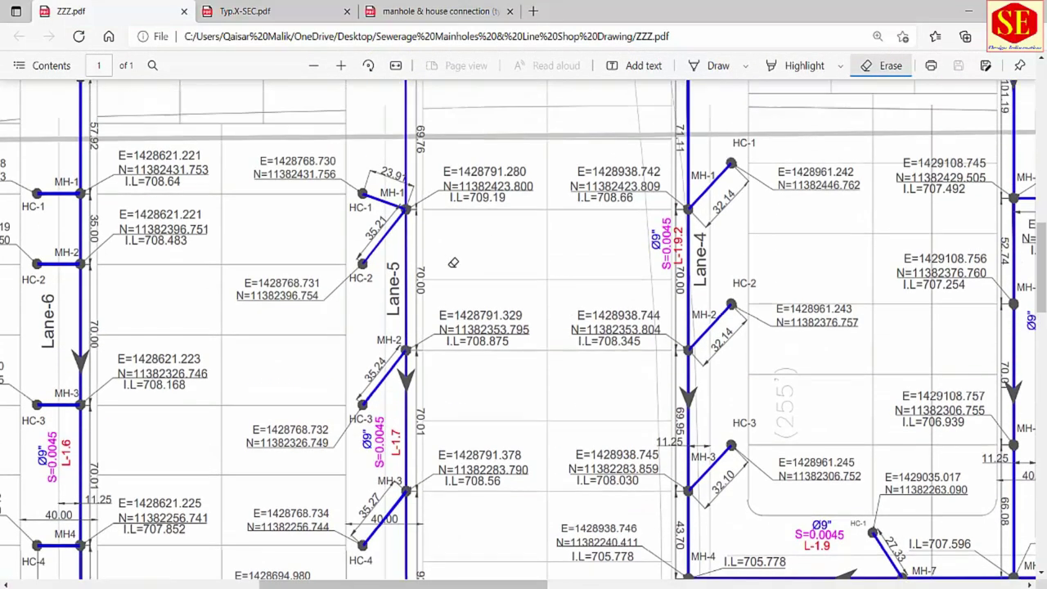
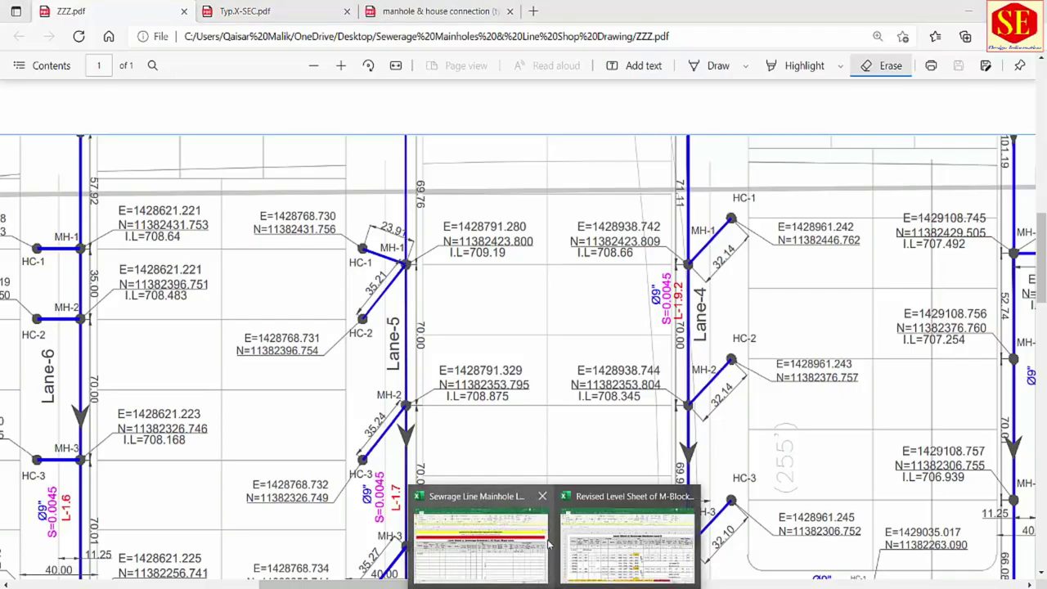
- Enter manhole distances 0 and 70 in B9 and B10
{"action": "left_click", "coordinate": [481, 546]}
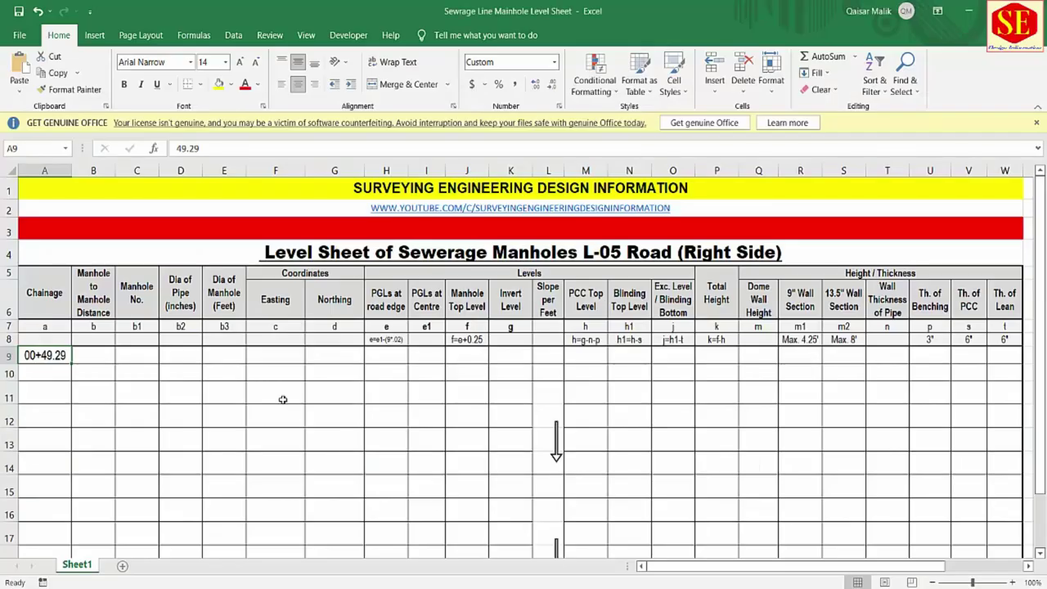
{"action": "left_click", "coordinate": [90, 354]}
{"action": "type", "text": "0"}
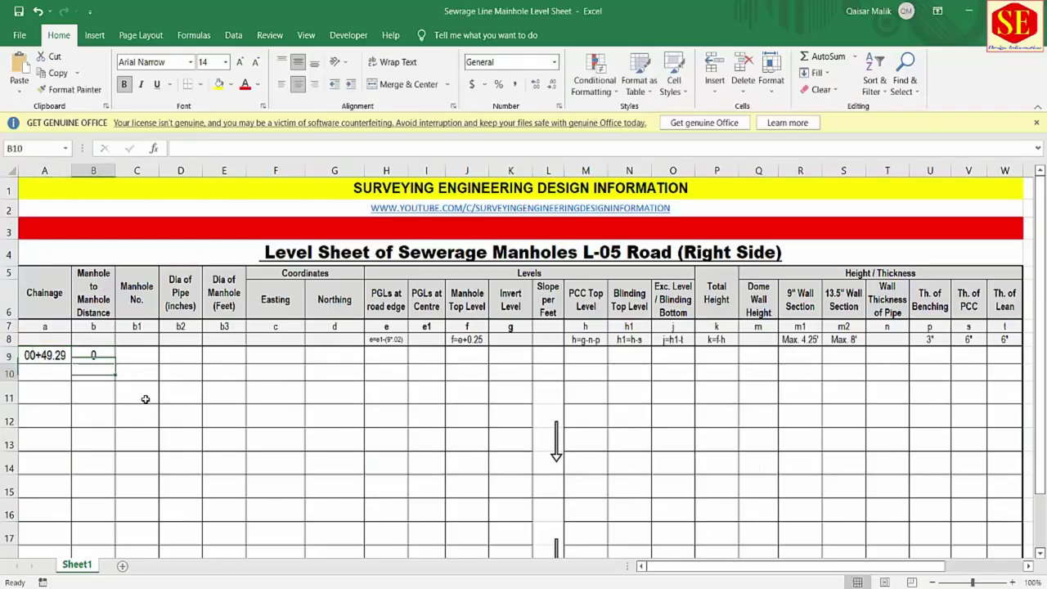
{"action": "key", "text": "Return"}
{"action": "type", "text": "7"}
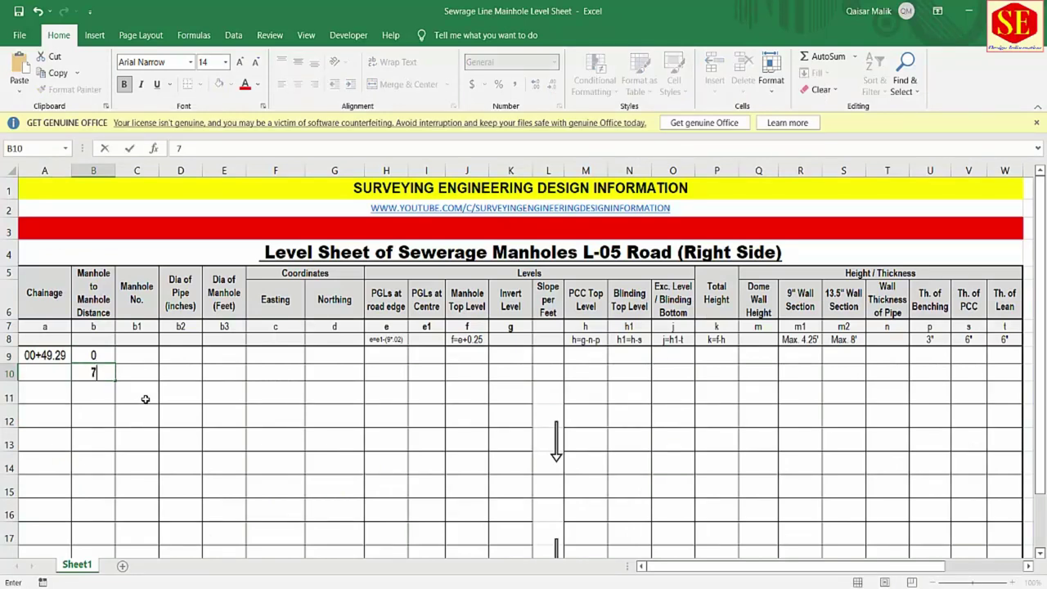
{"action": "type", "text": "0"}
{"action": "key", "text": "Return"}
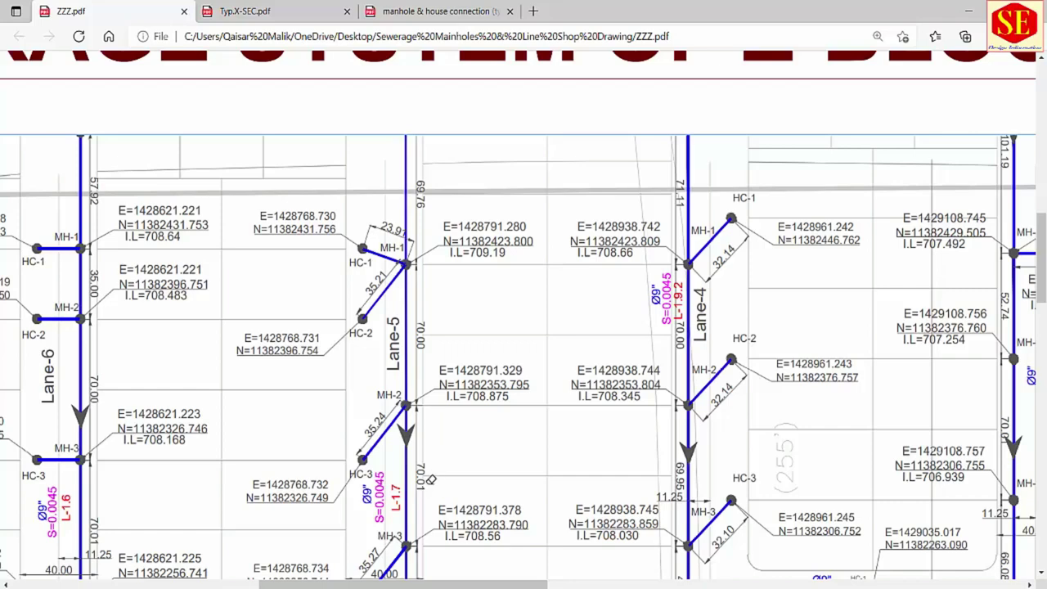
- Read the next distances from the drawing and enter 70.01 and 93.32 in B11 and B12
{"action": "scroll", "coordinate": [430, 481], "scroll_direction": "down", "scroll_amount": 2}
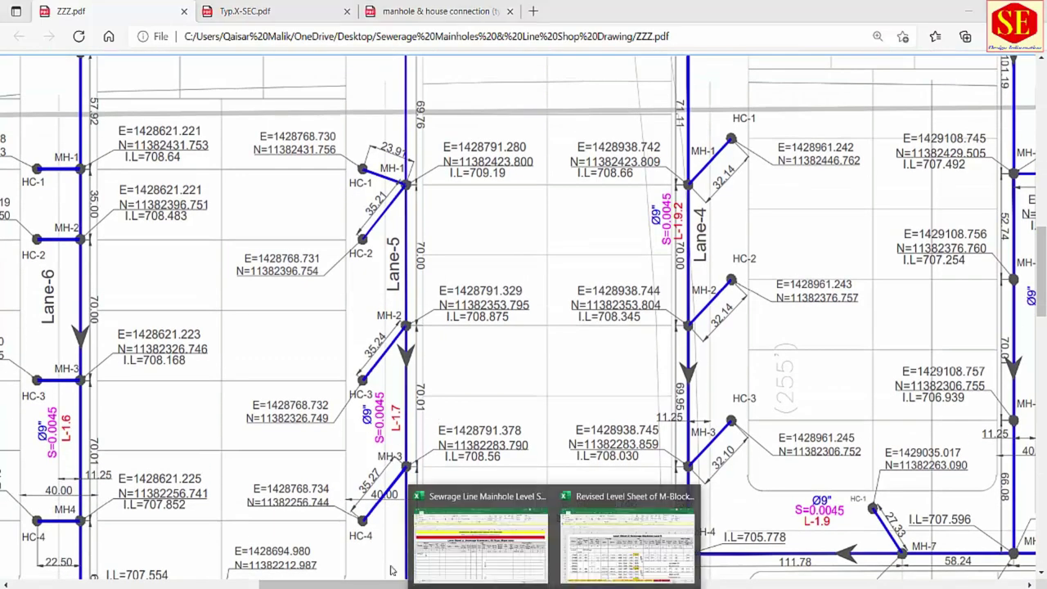
{"action": "left_click", "coordinate": [464, 556]}
{"action": "type", "text": "70"}
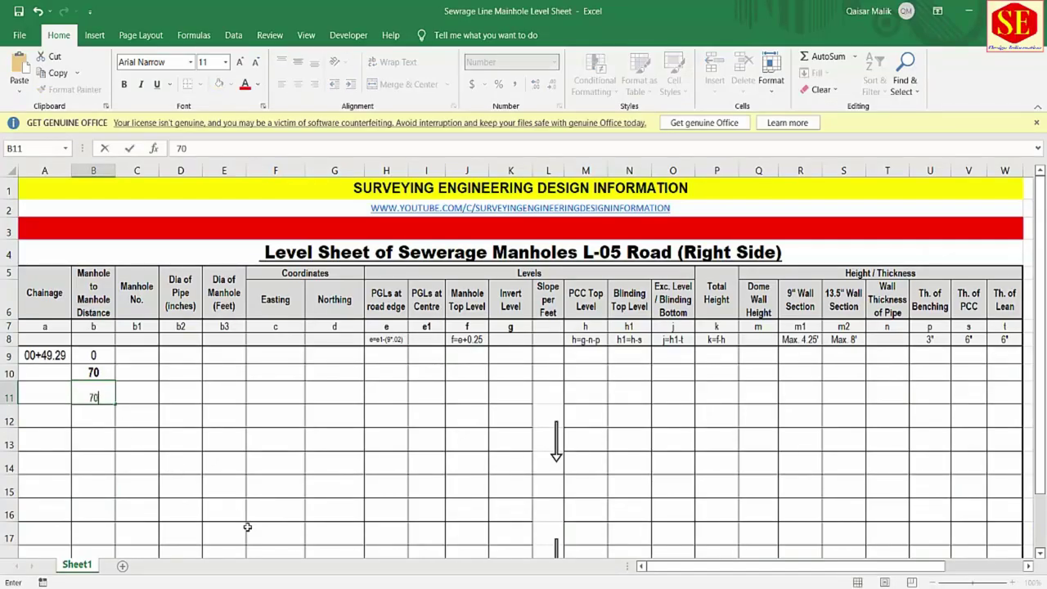
{"action": "type", "text": ".01"}
{"action": "key", "text": "Return"}
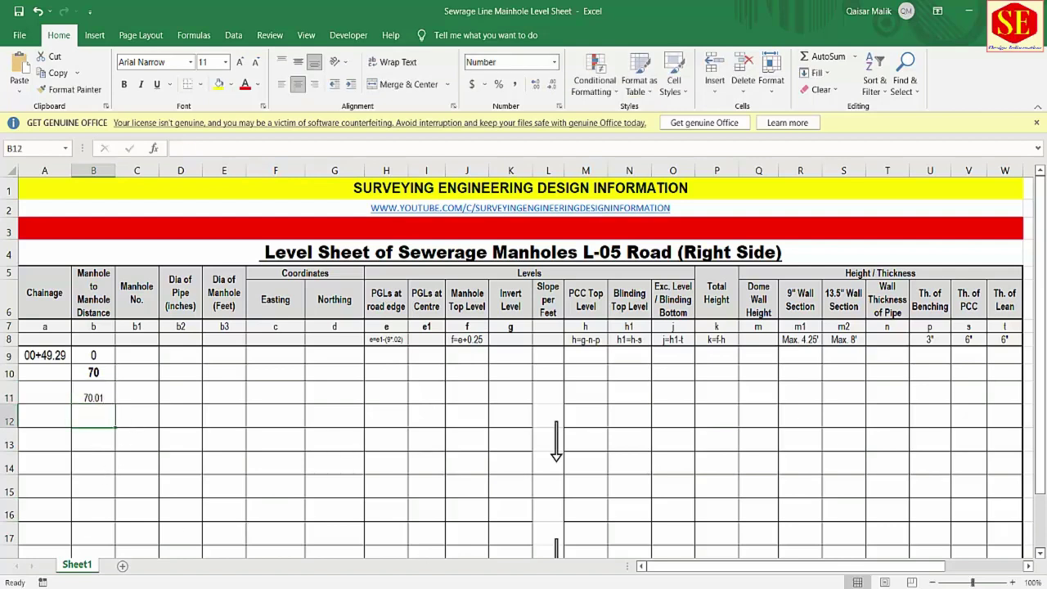
{"action": "key", "text": "alt+Tab"}
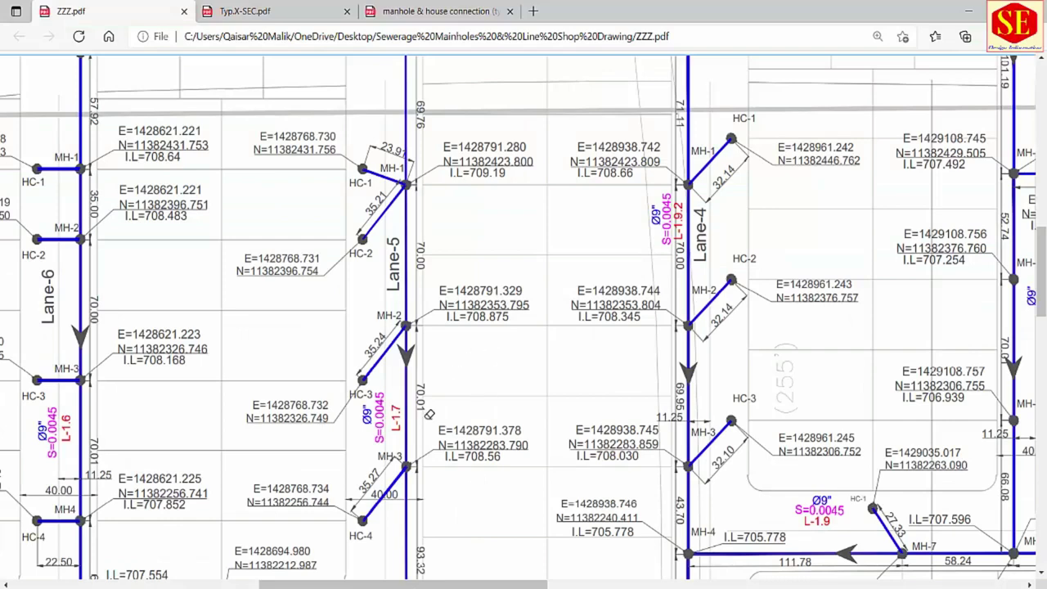
{"action": "scroll", "coordinate": [434, 456], "scroll_direction": "down", "scroll_amount": 3}
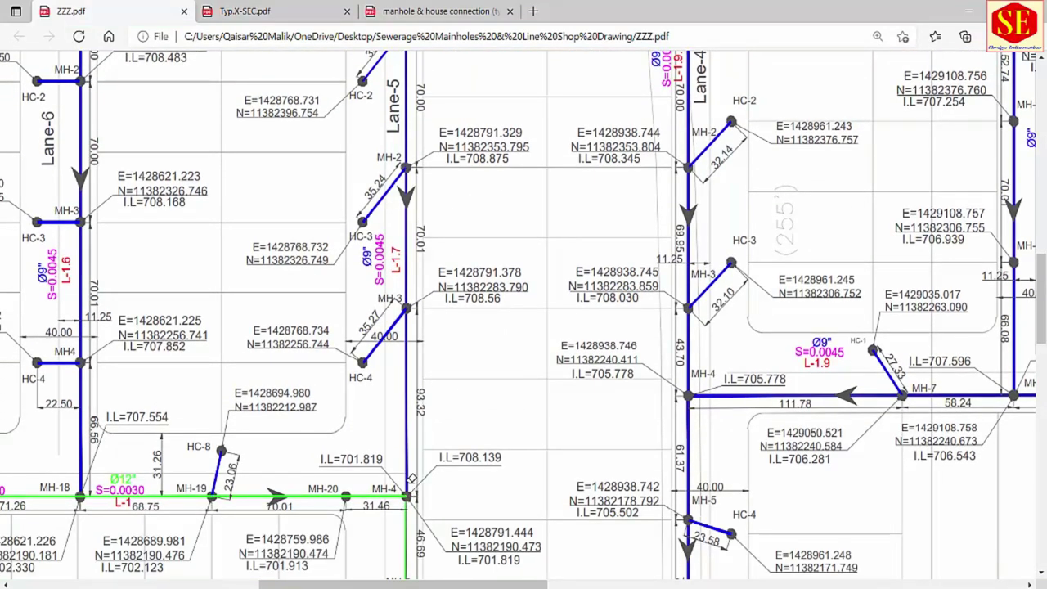
{"action": "scroll", "coordinate": [409, 487], "scroll_direction": "down", "scroll_amount": 2}
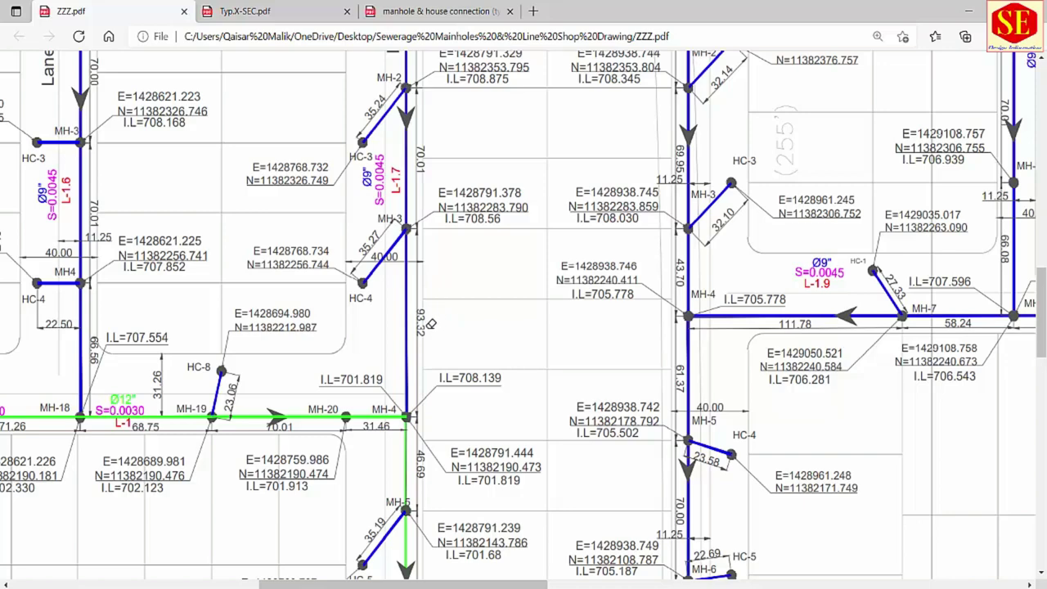
{"action": "left_click", "coordinate": [479, 536]}
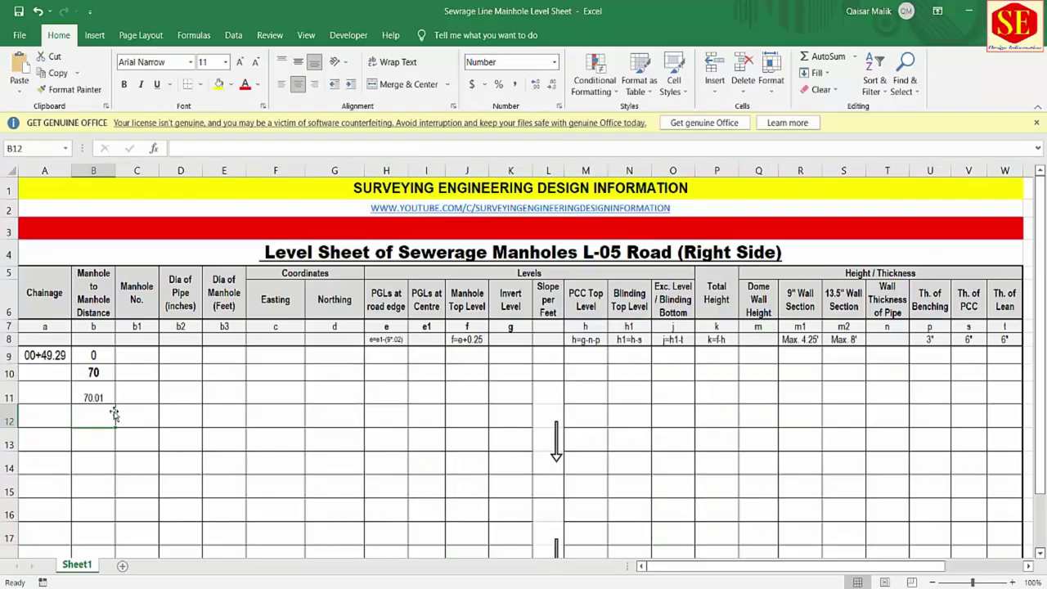
{"action": "type", "text": "93.32"}
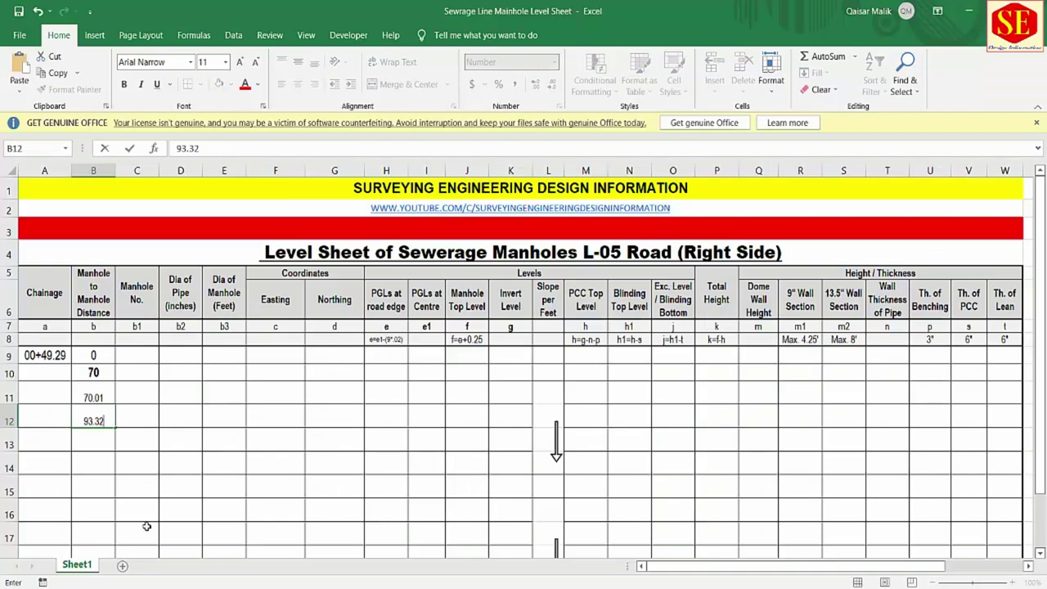
{"action": "key", "text": "Return"}
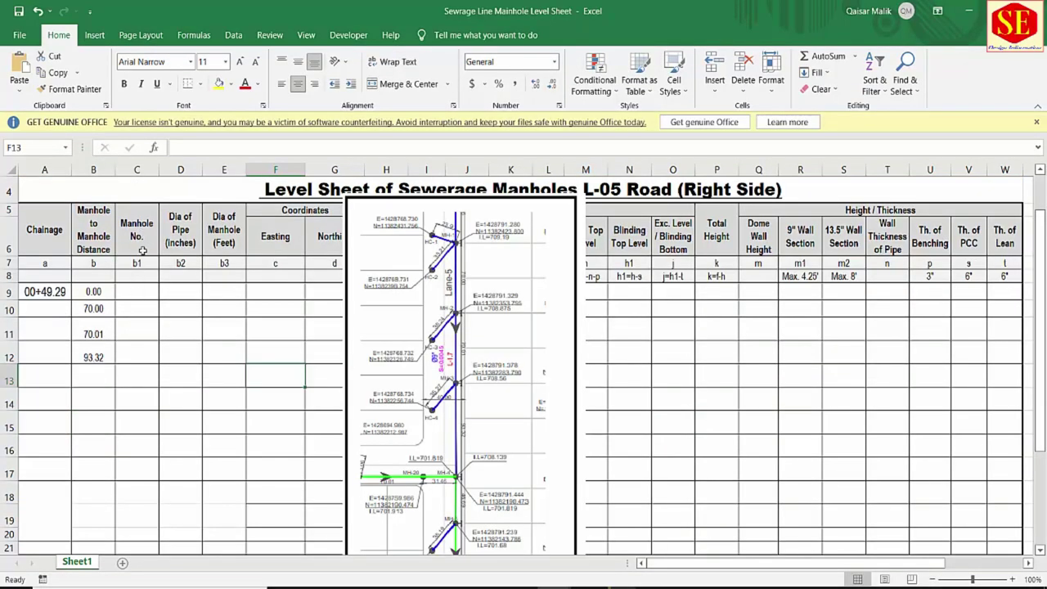
- Widen the drawing picture on the sheet by dragging its right edge
{"action": "left_click", "coordinate": [142, 250]}
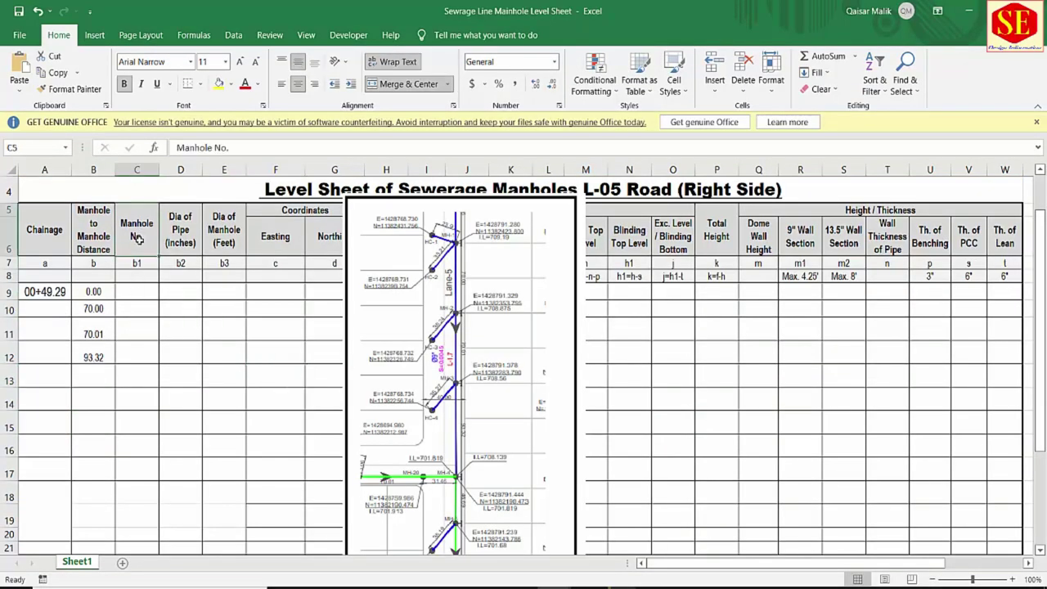
{"action": "left_click", "coordinate": [574, 370]}
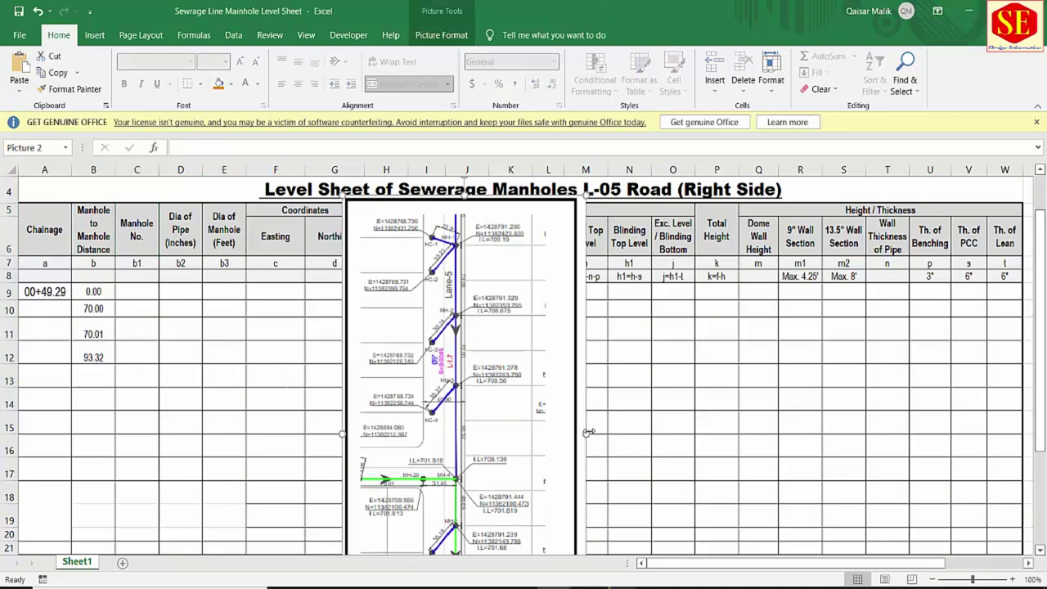
{"action": "left_click_drag", "start_coordinate": [586, 434], "coordinate": [643, 433]}
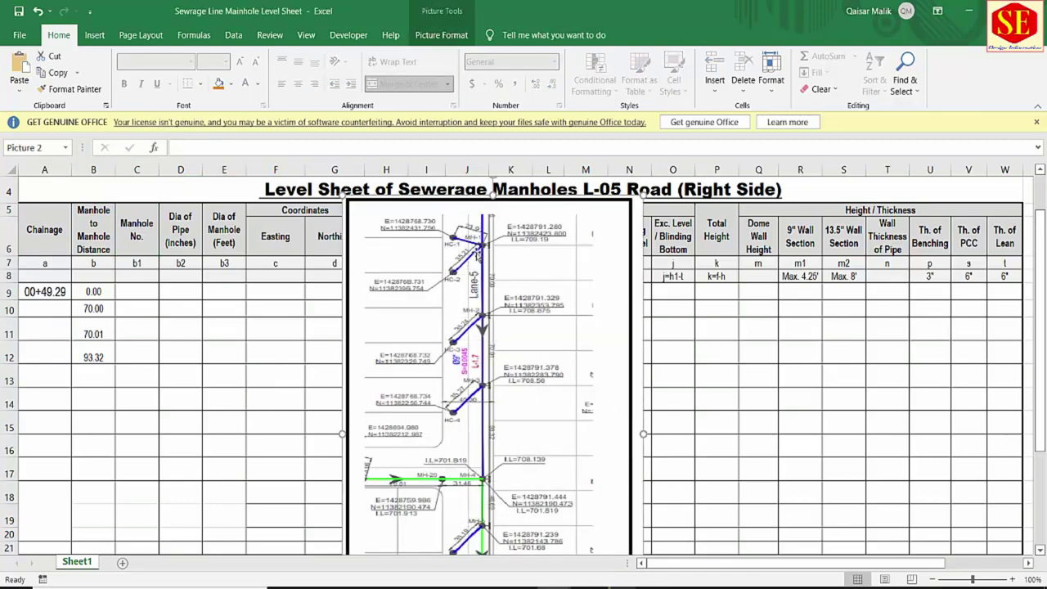
- Number the first four manholes 1, 2, 3 and 4 in C9:C12
{"action": "left_click", "coordinate": [137, 296]}
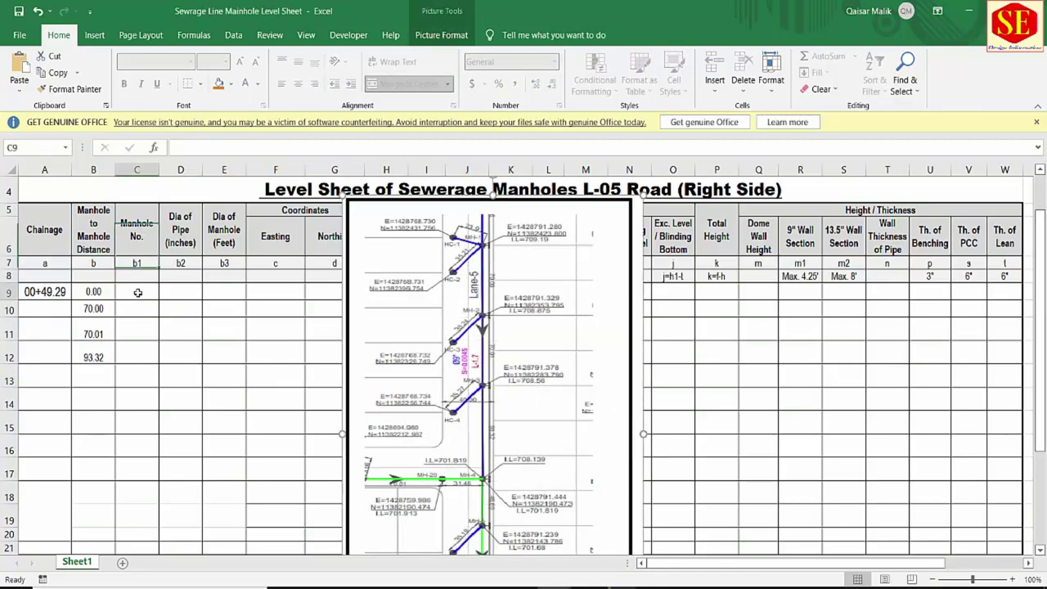
{"action": "type", "text": "1"}
{"action": "key", "text": "Return"}
{"action": "type", "text": "2"}
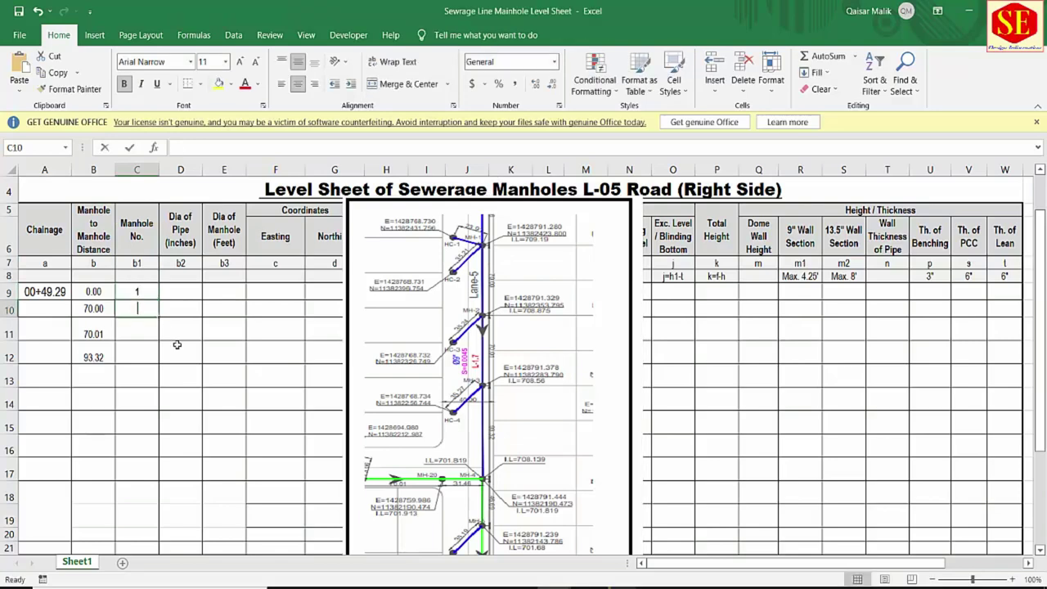
{"action": "key", "text": "Return"}
{"action": "type", "text": "3"}
{"action": "key", "text": "Return"}
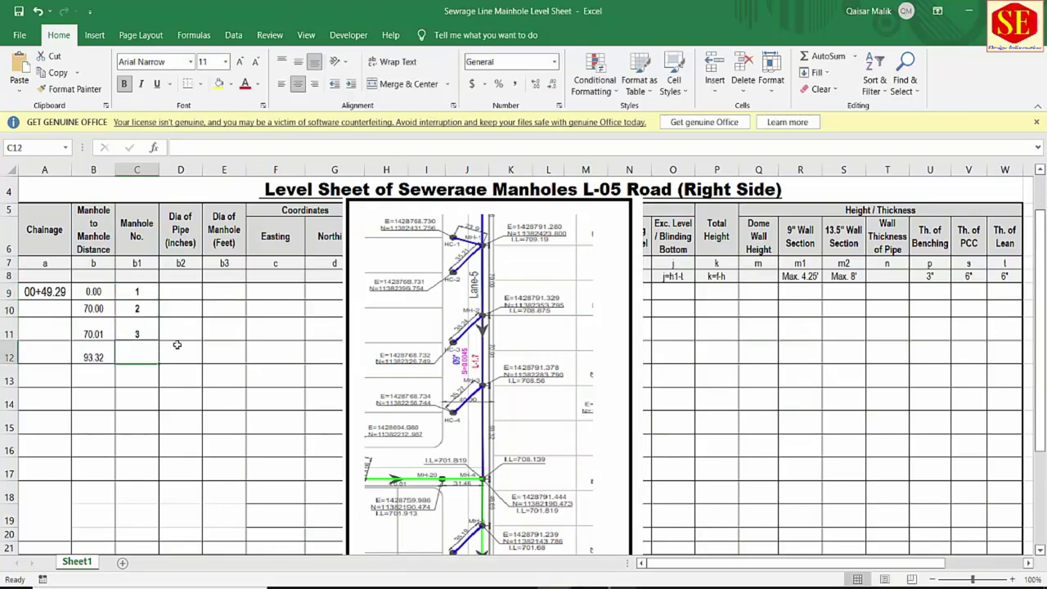
{"action": "type", "text": "4"}
{"action": "key", "text": "Return"}
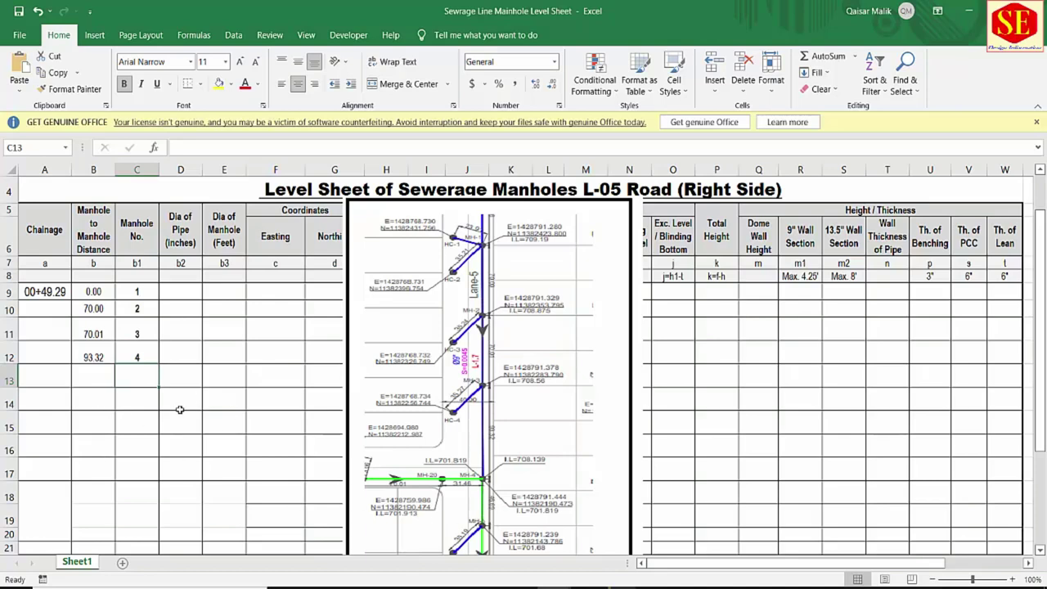
{"action": "left_click", "coordinate": [138, 223]}
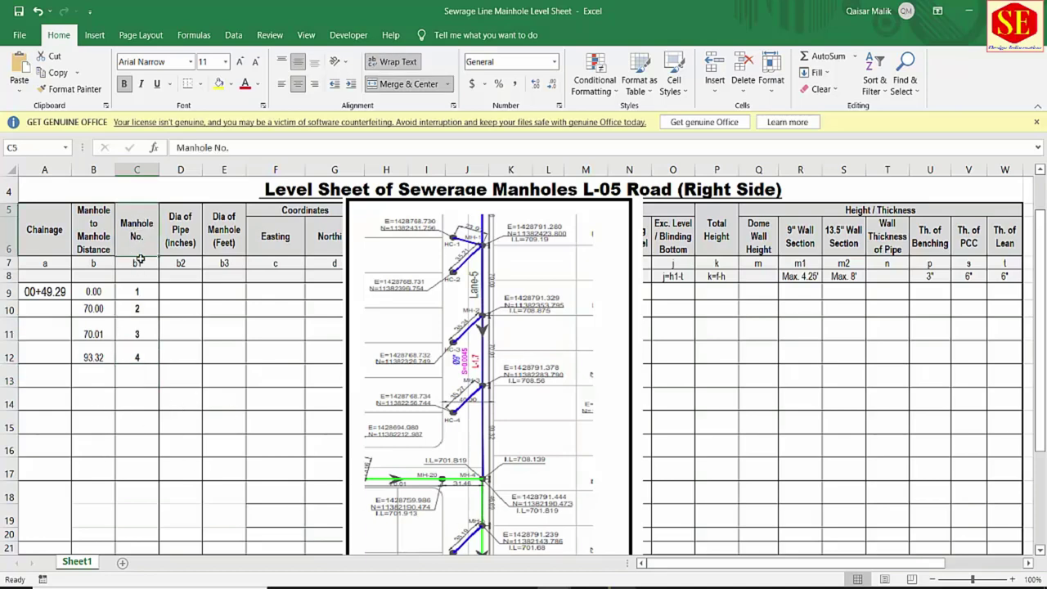
- Give the Manhole No. cells the custom number format "MH-"0
{"action": "left_click_drag", "start_coordinate": [140, 291], "coordinate": [145, 459]}
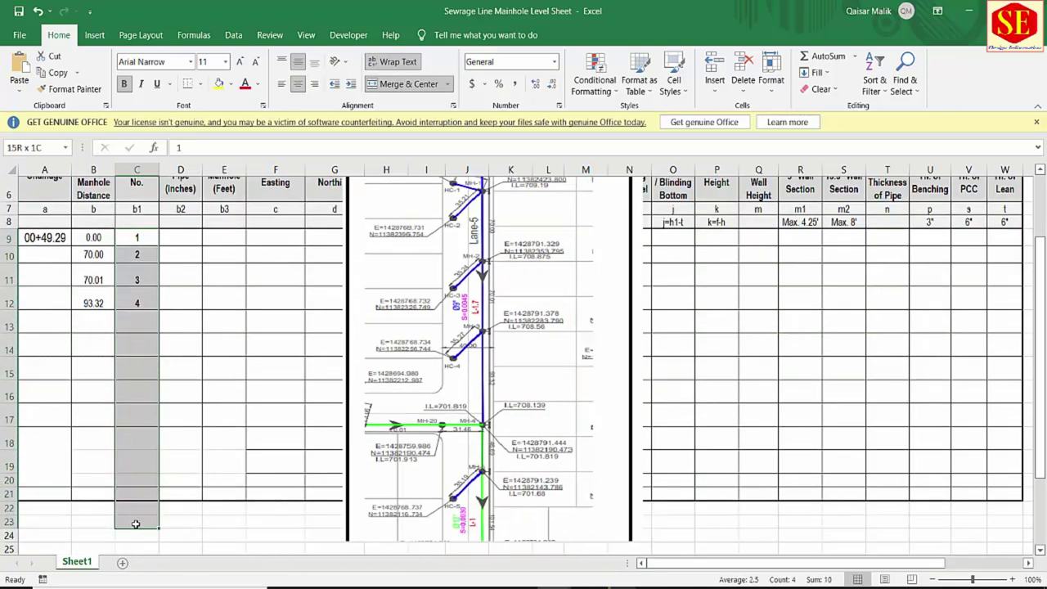
{"action": "scroll", "coordinate": [145, 459], "scroll_direction": "up", "scroll_amount": 1}
{"action": "right_click", "coordinate": [138, 360]}
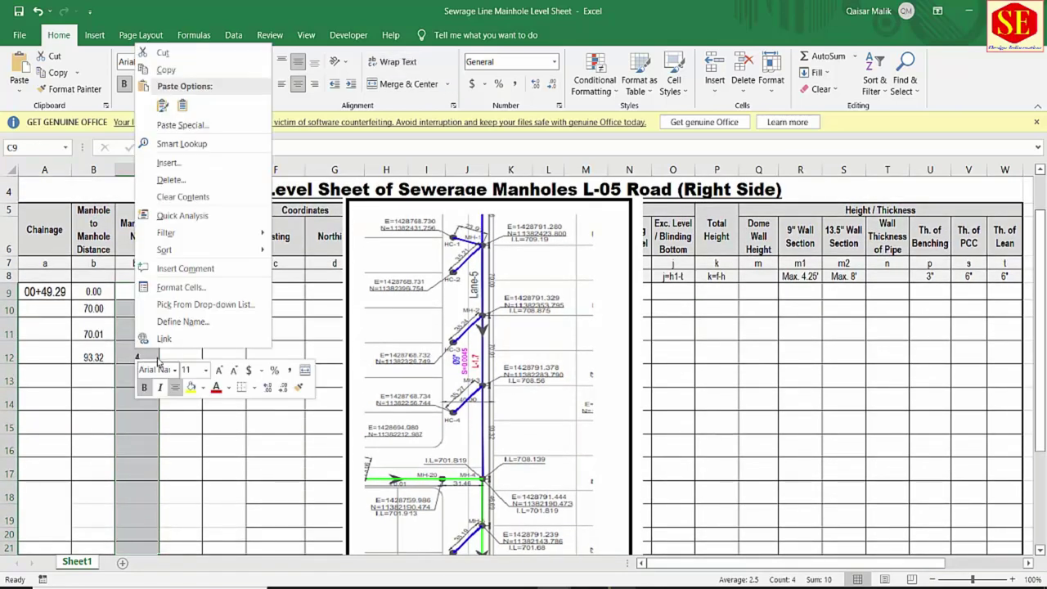
{"action": "left_click", "coordinate": [182, 287]}
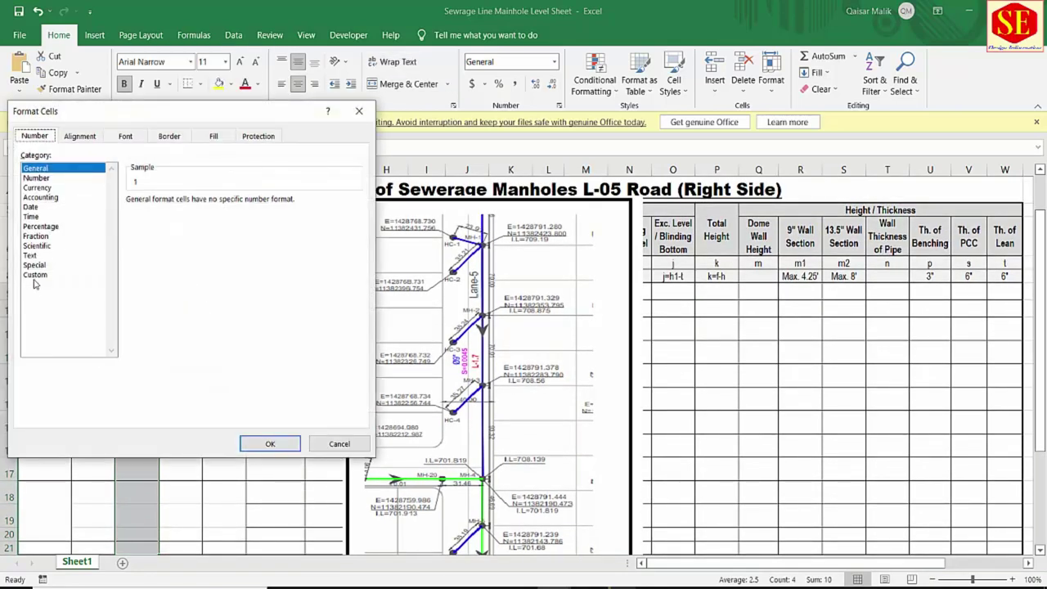
{"action": "left_click", "coordinate": [34, 275]}
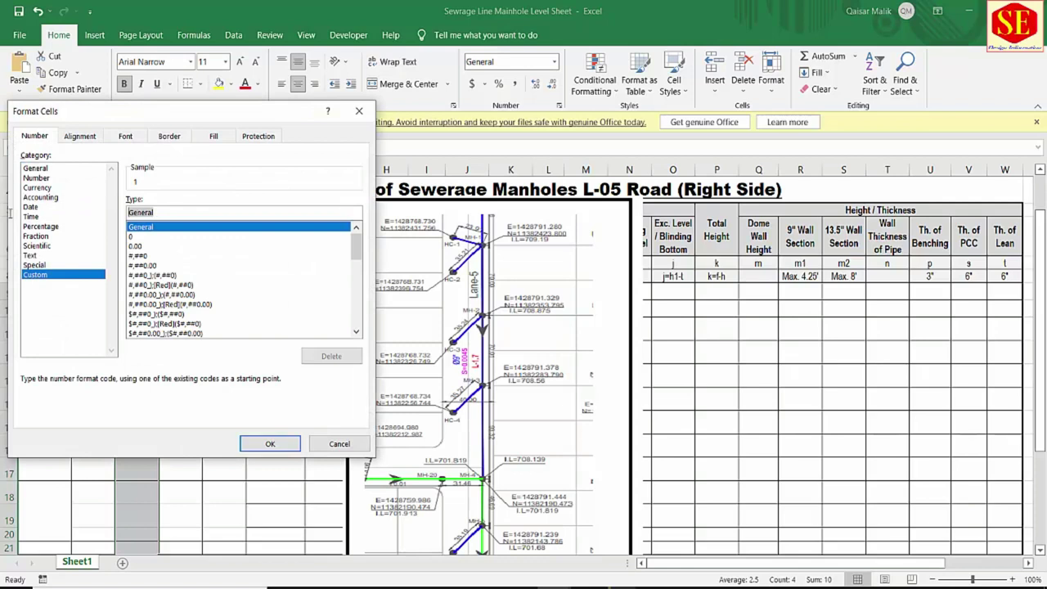
{"action": "type", "text": "\"MH-"}
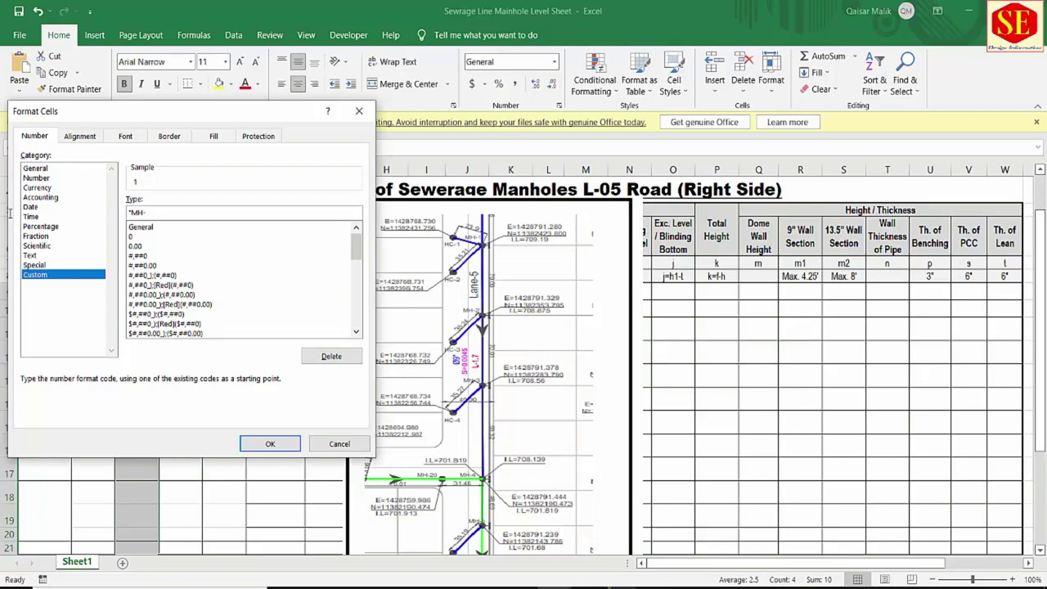
{"action": "type", "text": "\"0"}
{"action": "left_click", "coordinate": [270, 444]}
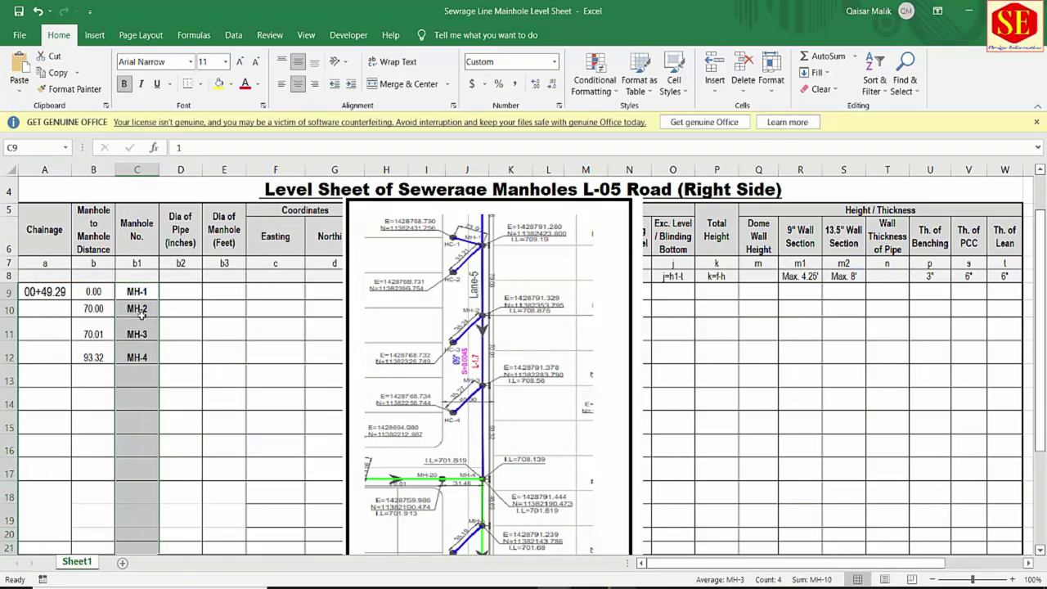
- Add trial manhole numbers 5, 6 and 7, then clear them, leaving MH-1 to MH-4
{"action": "left_click", "coordinate": [140, 378]}
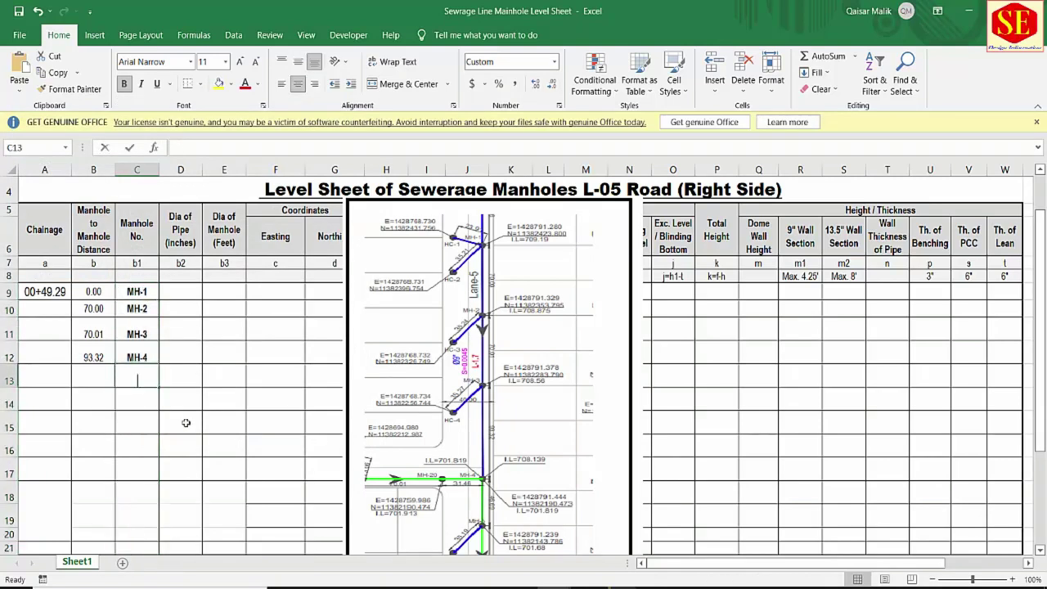
{"action": "type", "text": "5"}
{"action": "key", "text": "Return"}
{"action": "type", "text": "6"}
{"action": "key", "text": "Return"}
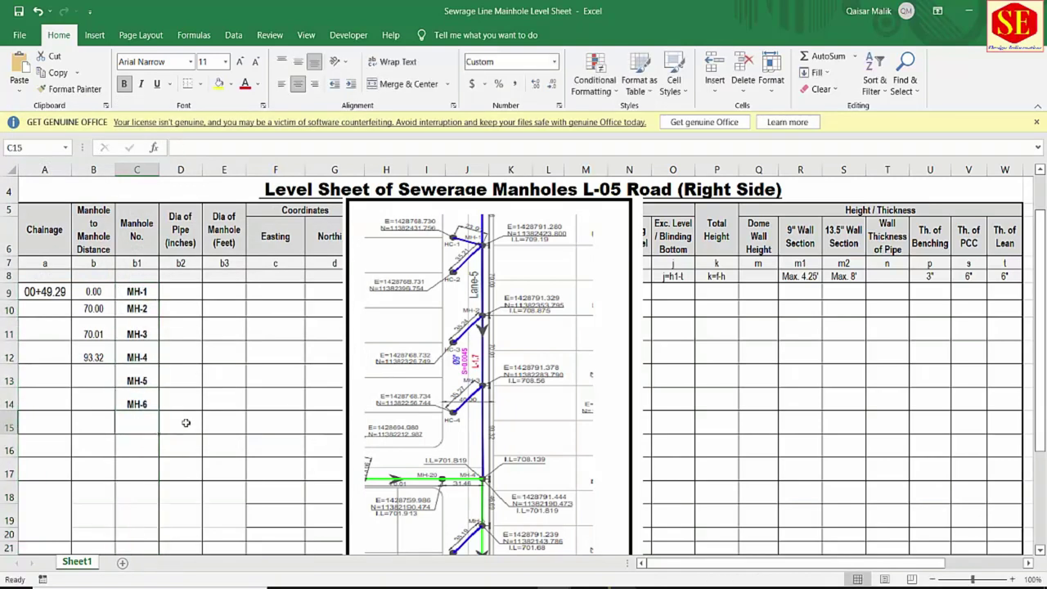
{"action": "type", "text": "7"}
{"action": "key", "text": "Return"}
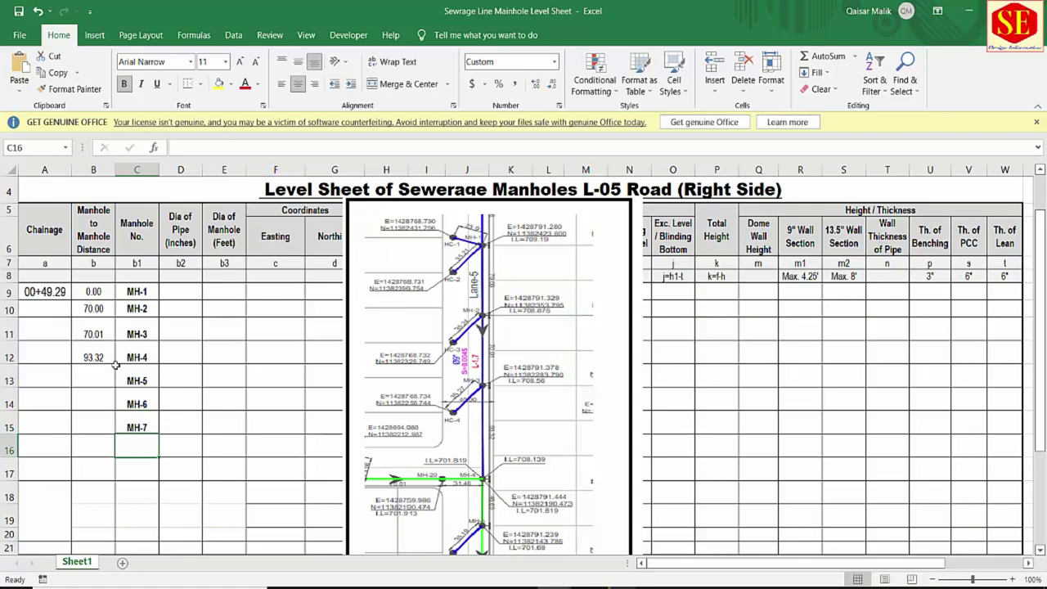
{"action": "left_click_drag", "start_coordinate": [137, 376], "coordinate": [137, 449]}
{"action": "key", "text": "Delete"}
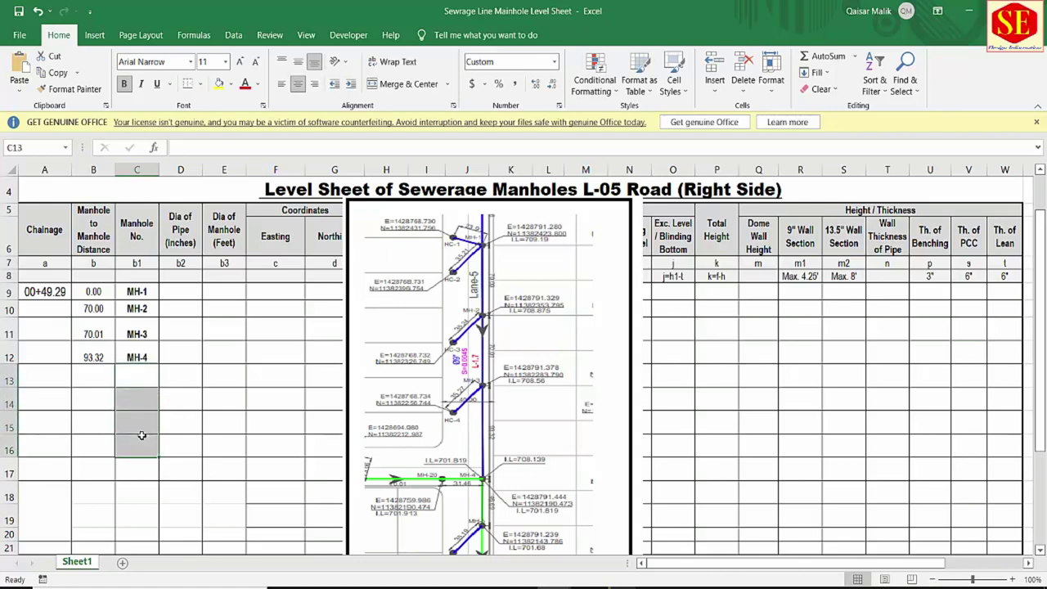
{"action": "left_click", "coordinate": [162, 312]}
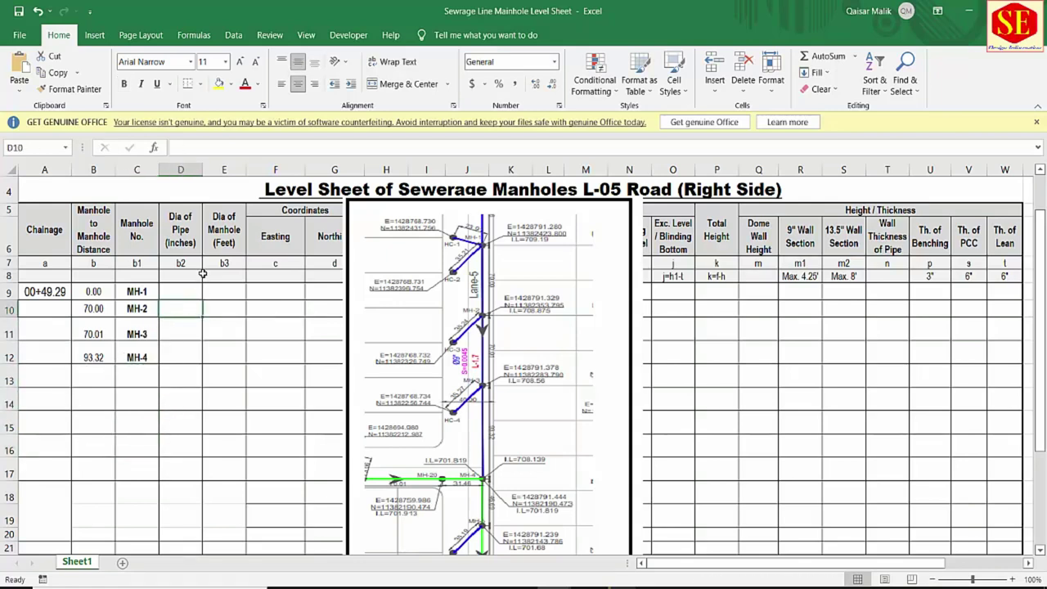
- Apply the custom inch format 0" to the pipe diameter cells D9:D12
{"action": "mouse_move", "coordinate": [186, 312]}
{"action": "left_mouse_down"}
{"action": "mouse_move", "coordinate": [169, 548]}
{"action": "mouse_move", "coordinate": [168, 466]}
{"action": "left_mouse_up"}
{"action": "right_click", "coordinate": [175, 456]}
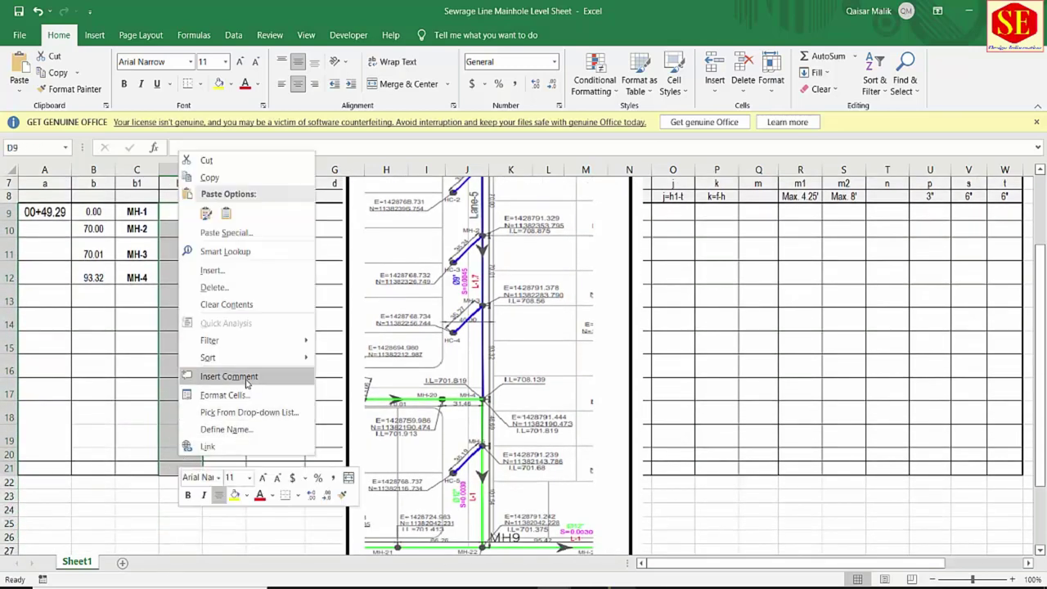
{"action": "left_click", "coordinate": [223, 395]}
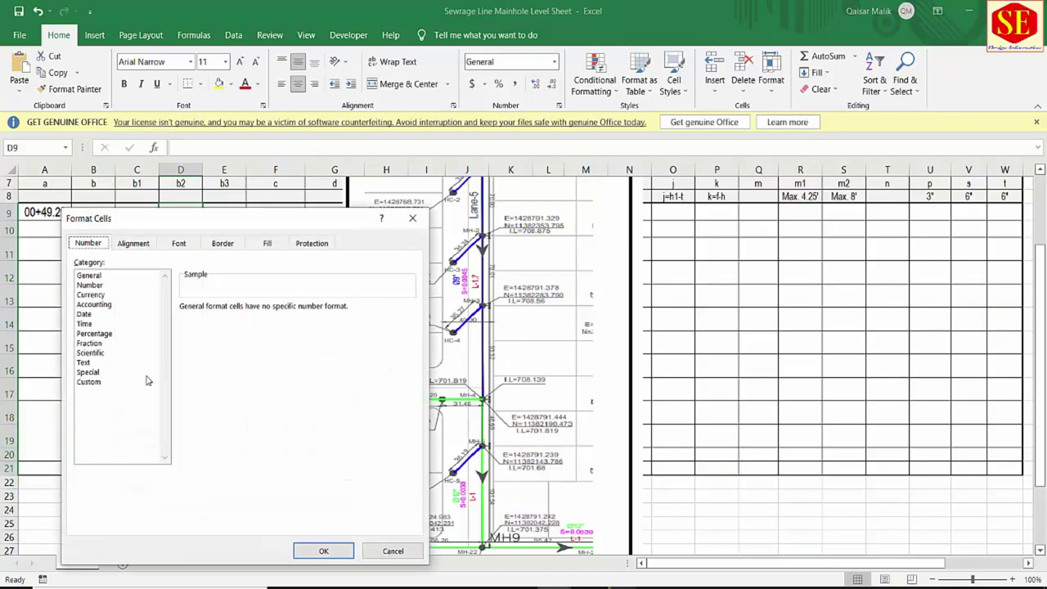
{"action": "left_click", "coordinate": [79, 292]}
{"action": "left_click_drag", "start_coordinate": [222, 231], "coordinate": [55, 218]}
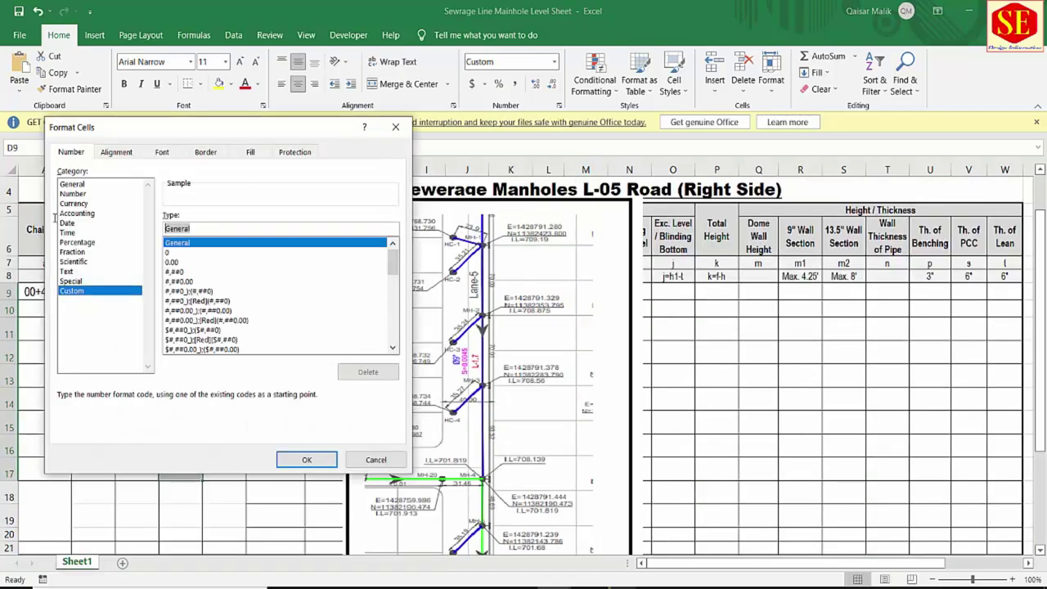
{"action": "type", "text": "0"}
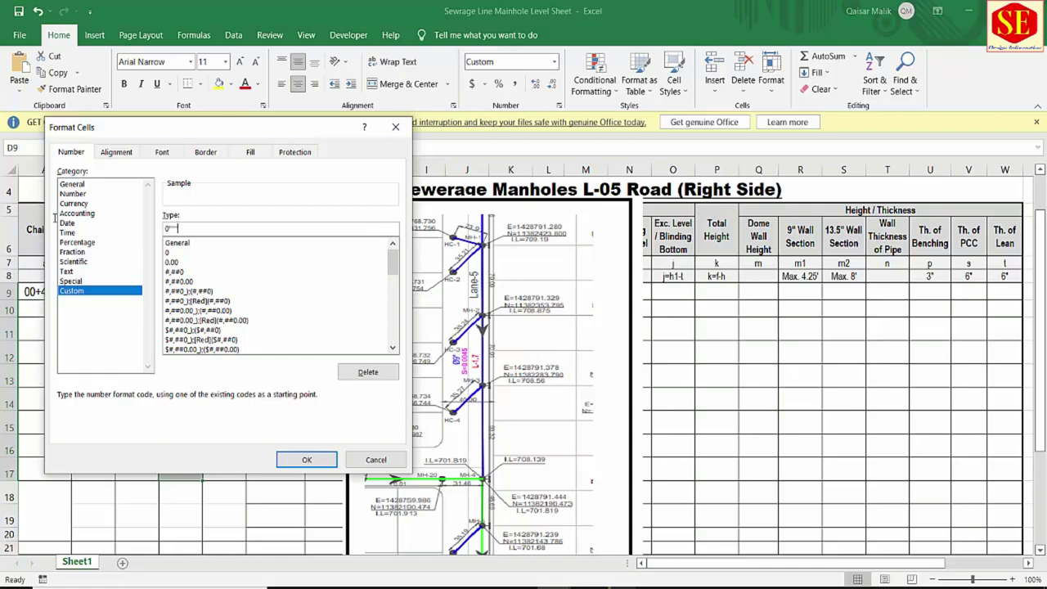
{"action": "left_click", "coordinate": [306, 459]}
- Enter trial diameters 2, 2, 9 and 10, then clear them
{"action": "left_click", "coordinate": [169, 293]}
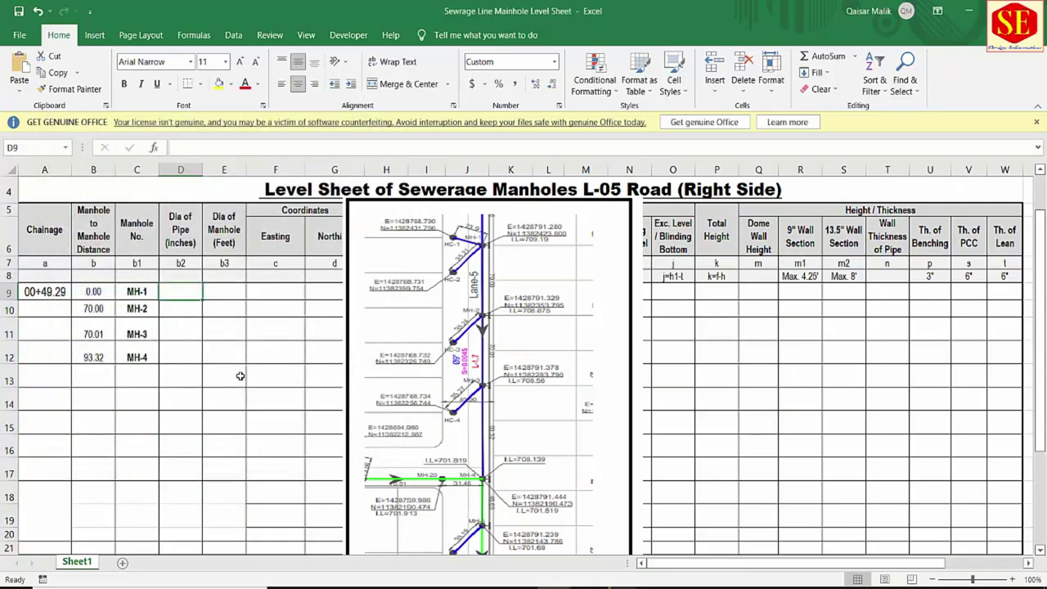
{"action": "type", "text": "2"}
{"action": "key", "text": "Return"}
{"action": "type", "text": "2"}
{"action": "key", "text": "Return"}
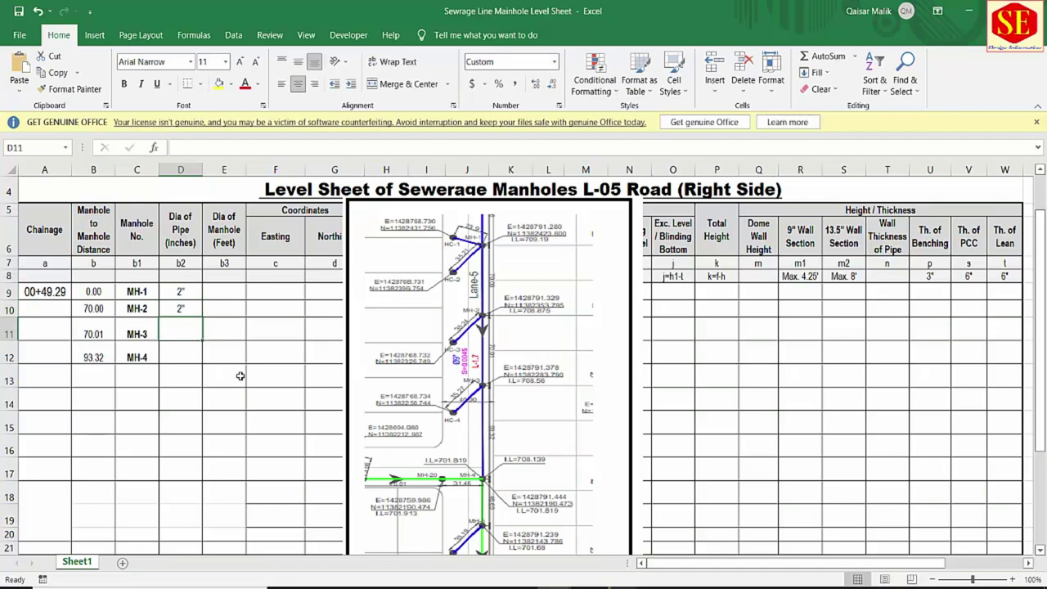
{"action": "type", "text": "9"}
{"action": "key", "text": "Return"}
{"action": "type", "text": "10"}
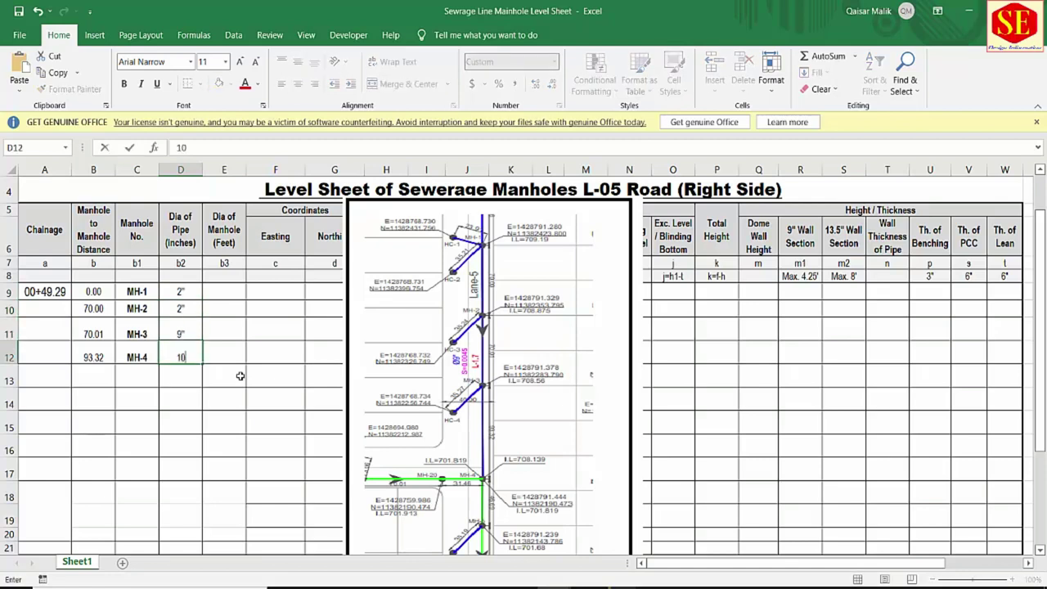
{"action": "key", "text": "Return"}
{"action": "left_click_drag", "start_coordinate": [185, 293], "coordinate": [184, 482]}
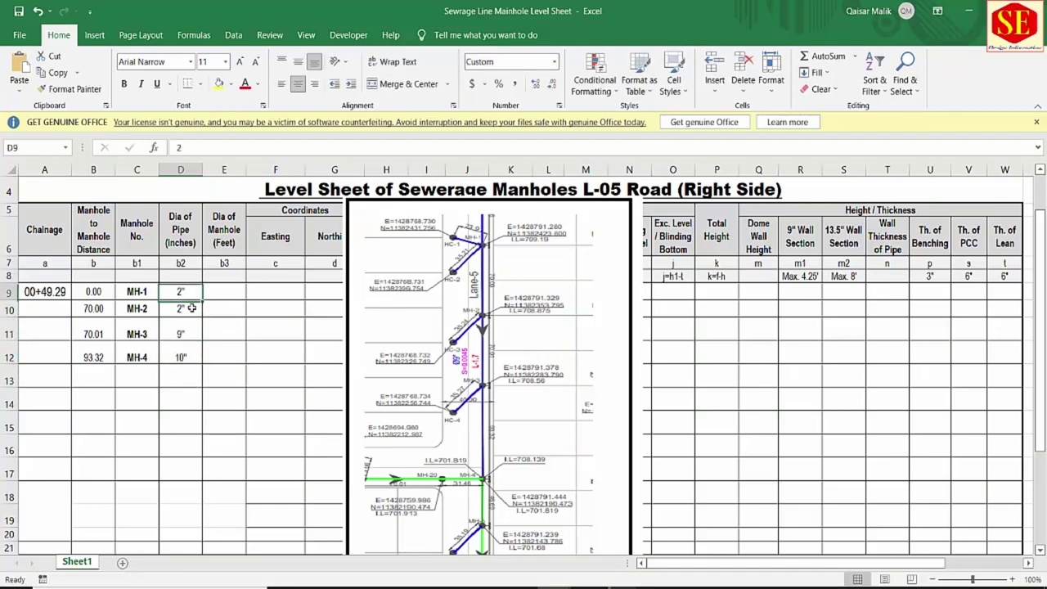
{"action": "key", "text": "Delete"}
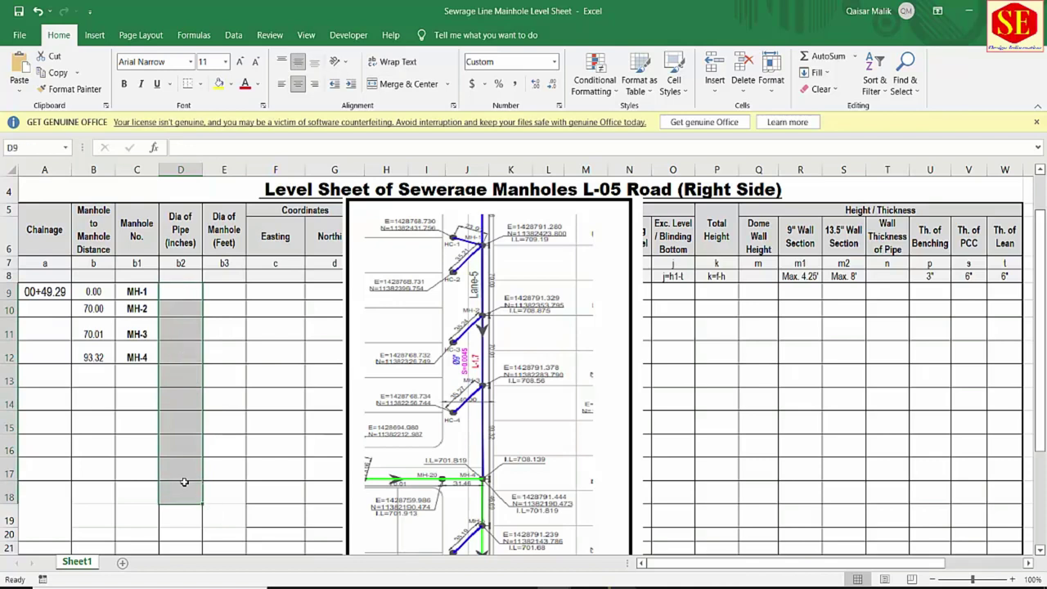
- Check the MH-1 to MH-4 manhole number entries
{"action": "left_click_drag", "start_coordinate": [194, 290], "coordinate": [194, 306]}
{"action": "left_click", "coordinate": [151, 292]}
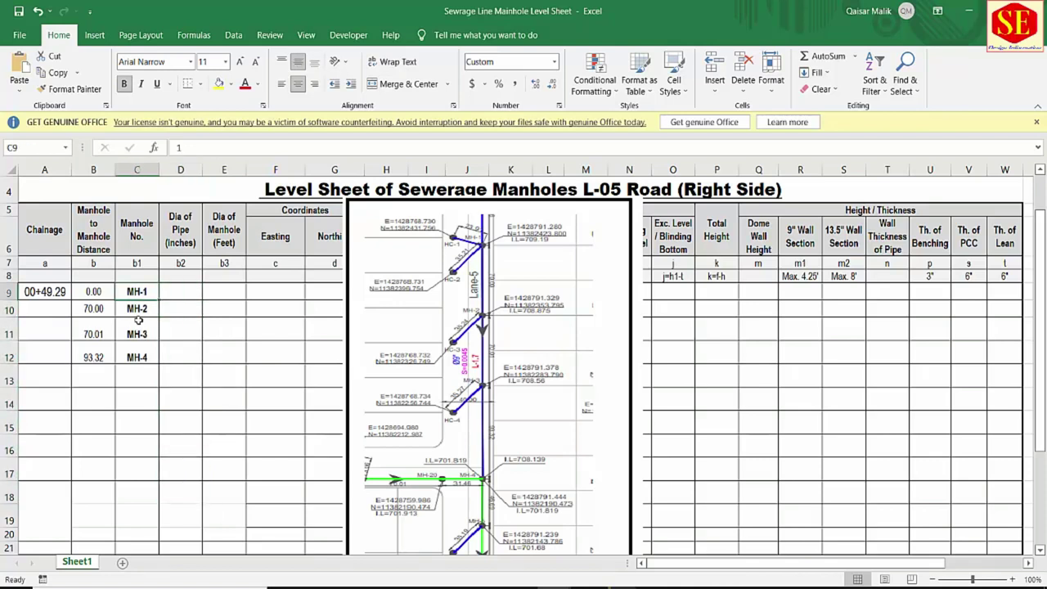
{"action": "key", "text": "Down"}
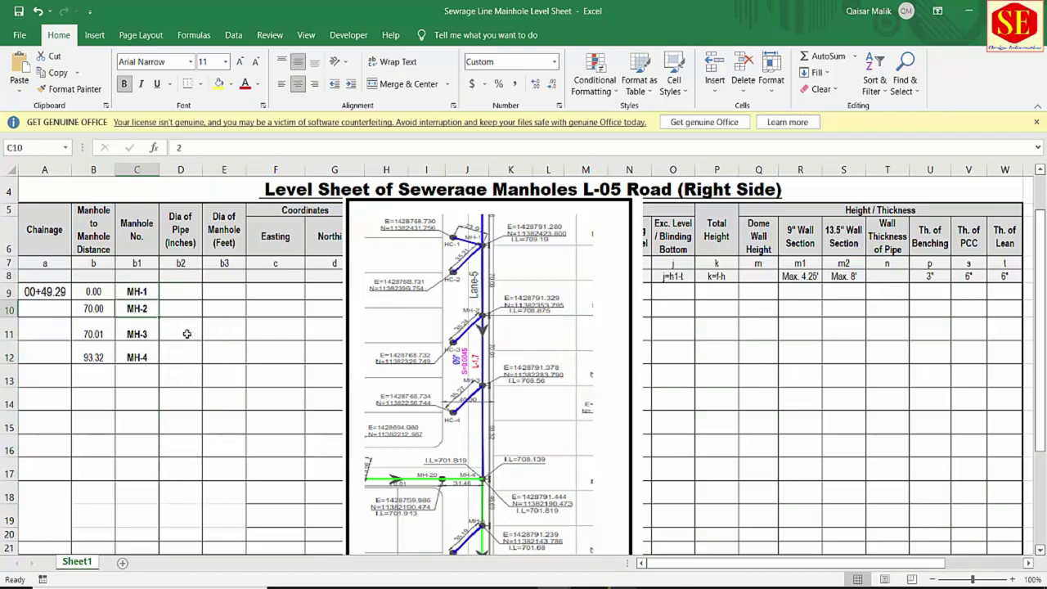
{"action": "left_click", "coordinate": [143, 291]}
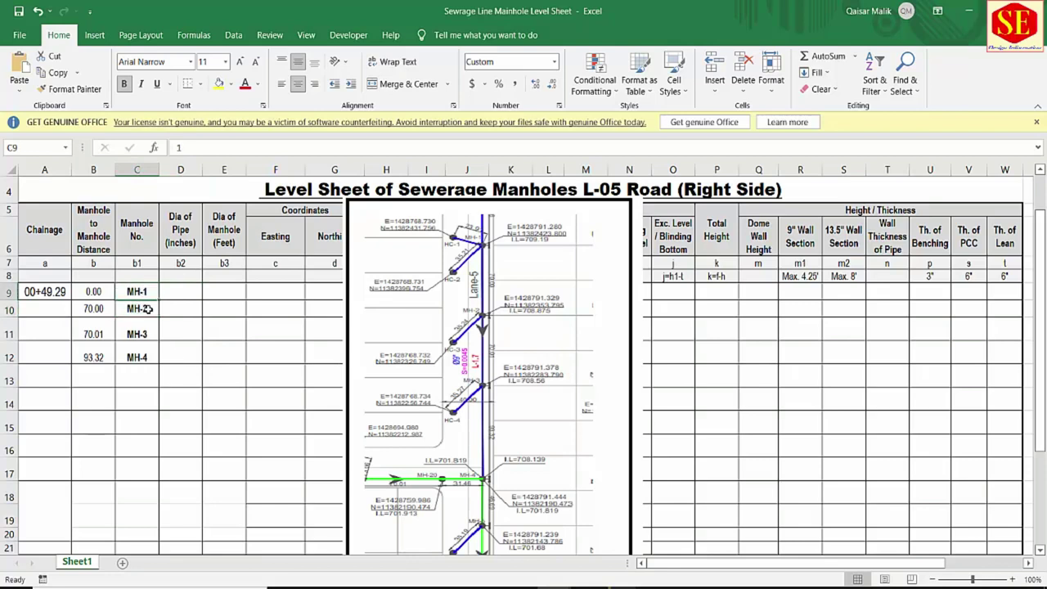
{"action": "left_click", "coordinate": [148, 309]}
{"action": "left_click", "coordinate": [147, 334]}
{"action": "left_click", "coordinate": [149, 354]}
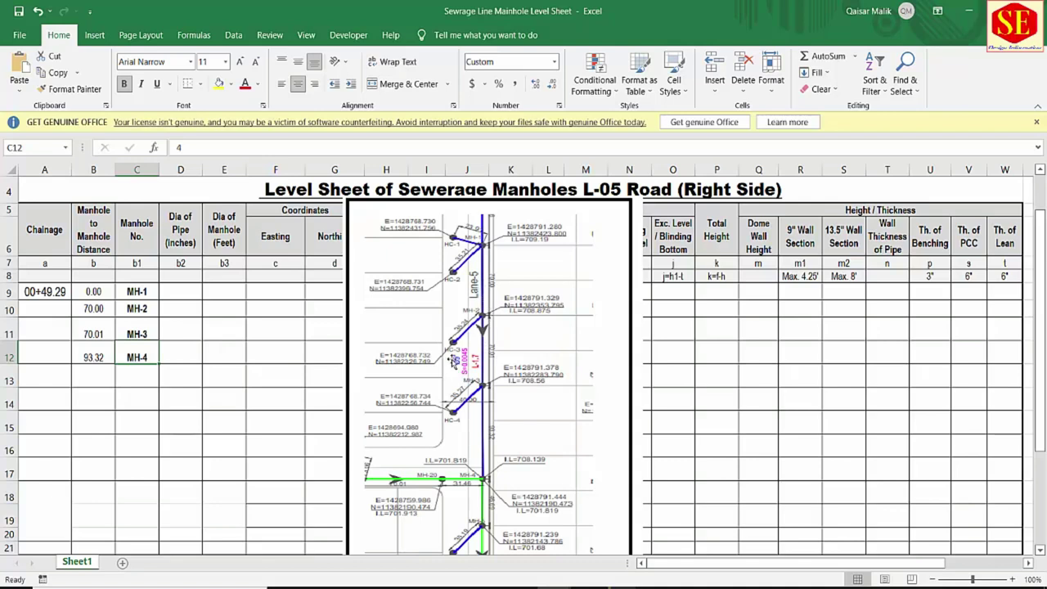
- Enter 9" as the pipe diameter for MH-1 through MH-4
{"action": "left_click", "coordinate": [189, 292]}
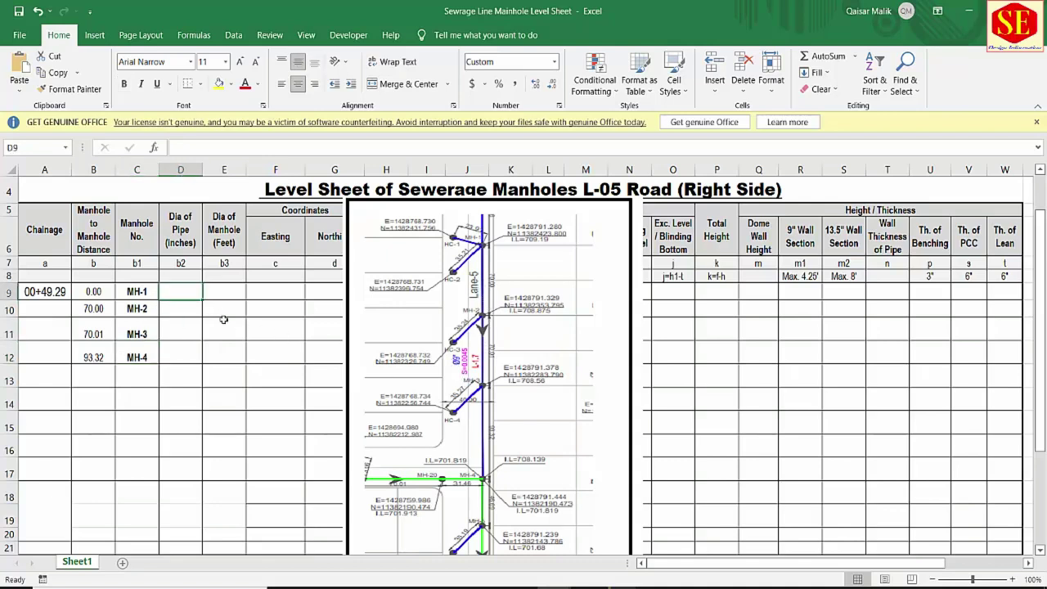
{"action": "type", "text": "9\""}
{"action": "key", "text": "Return"}
{"action": "type", "text": "9\""}
{"action": "key", "text": "Return"}
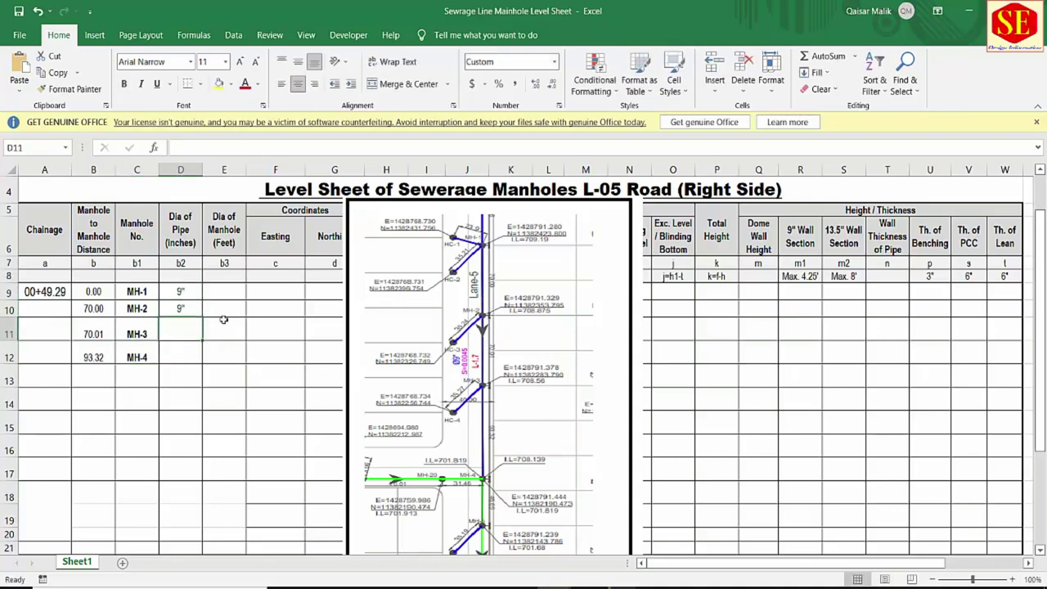
{"action": "type", "text": "9\""}
{"action": "key", "text": "Return"}
{"action": "type", "text": "9\""}
{"action": "key", "text": "Return"}
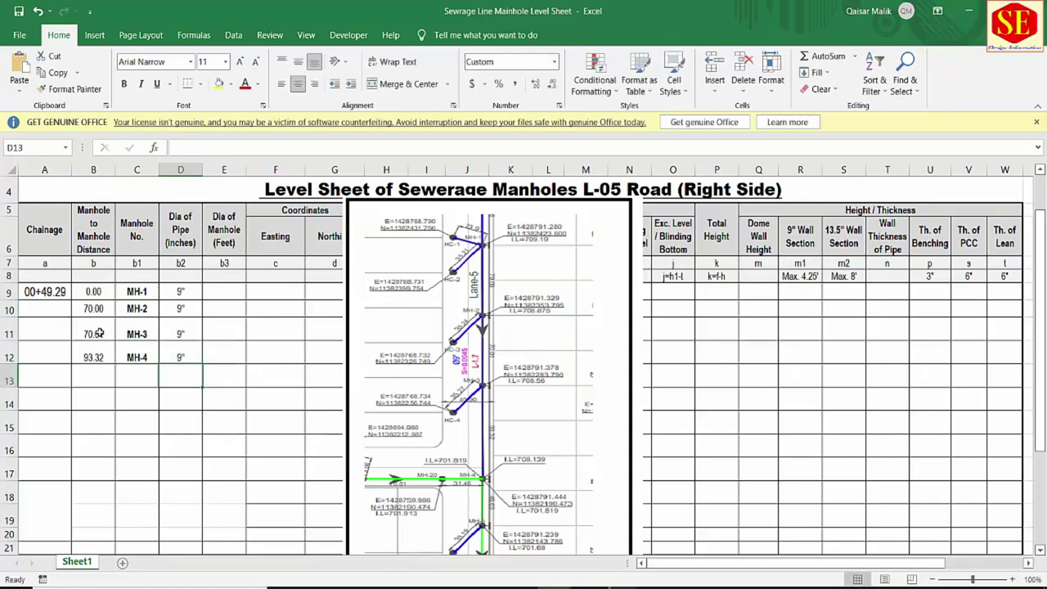
- Reduce the A9 chainage font size and enter =A9+B10 in A10
{"action": "left_click", "coordinate": [29, 291]}
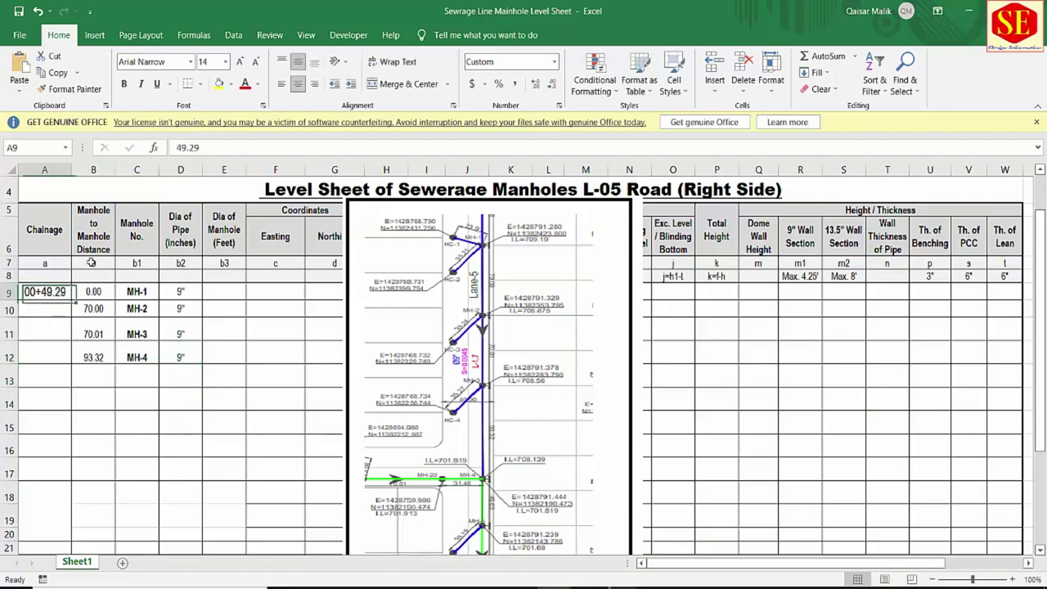
{"action": "left_click", "coordinate": [255, 63]}
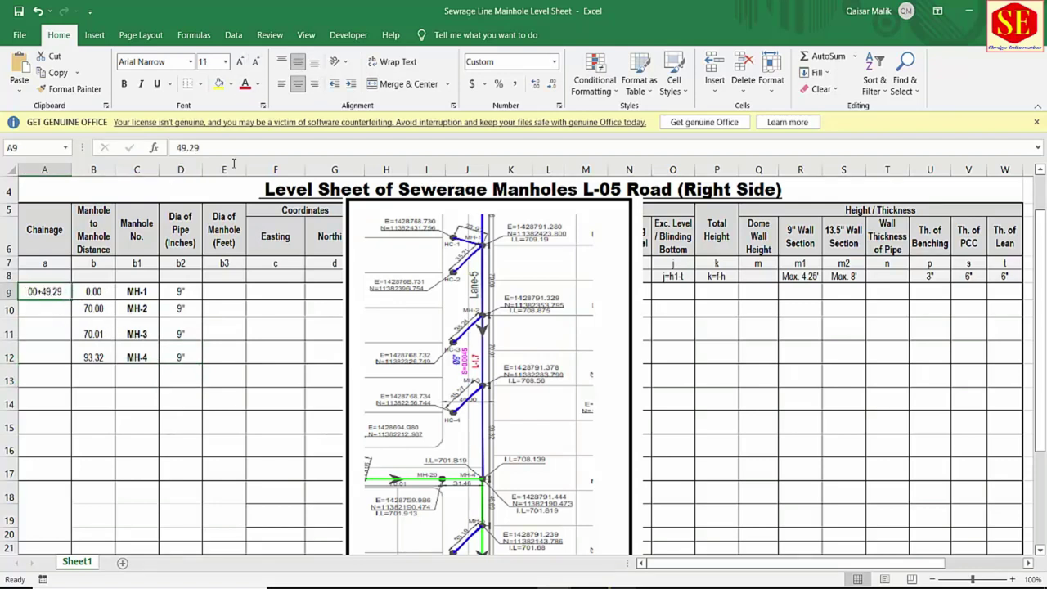
{"action": "left_click", "coordinate": [46, 310]}
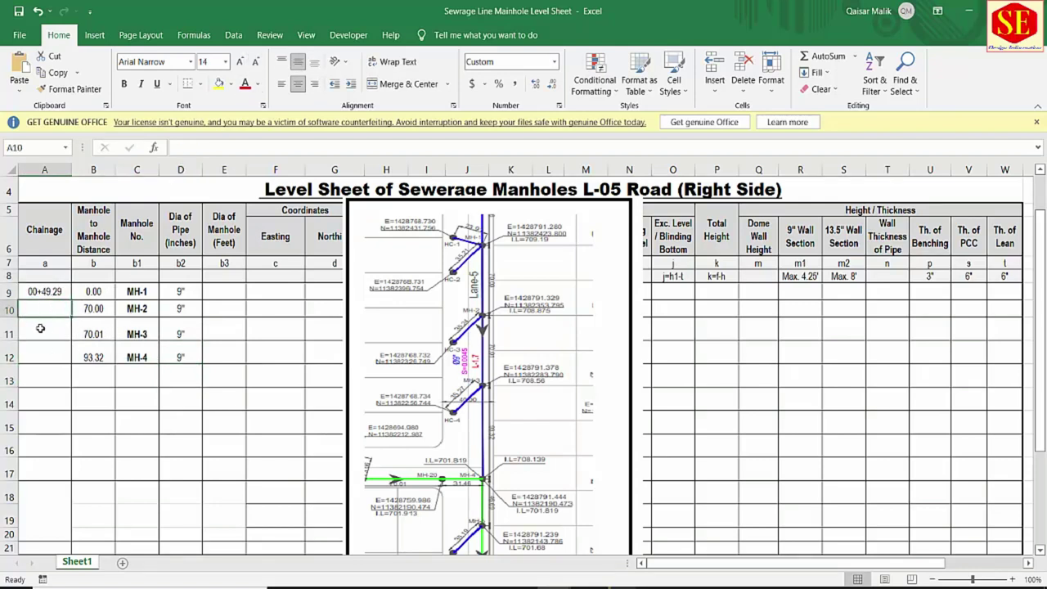
{"action": "type", "text": "="}
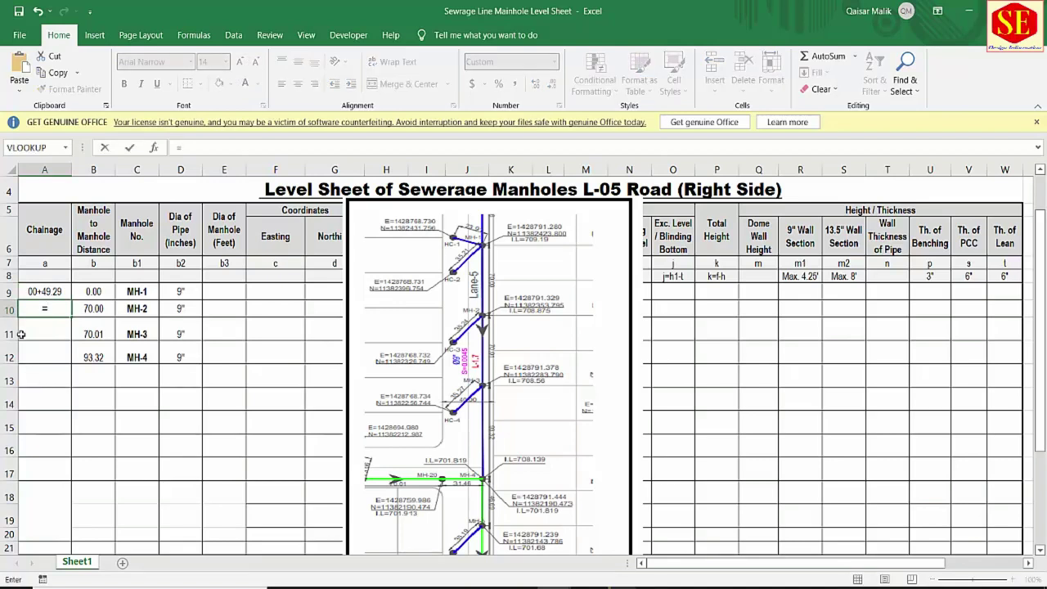
{"action": "left_click", "coordinate": [47, 291]}
{"action": "type", "text": "+"}
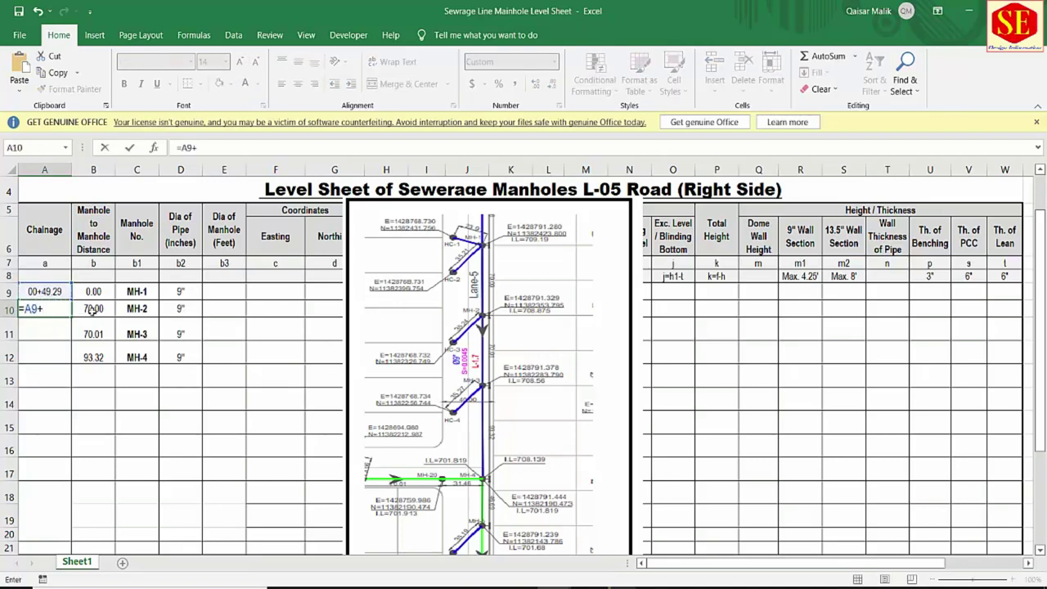
{"action": "left_click", "coordinate": [98, 307]}
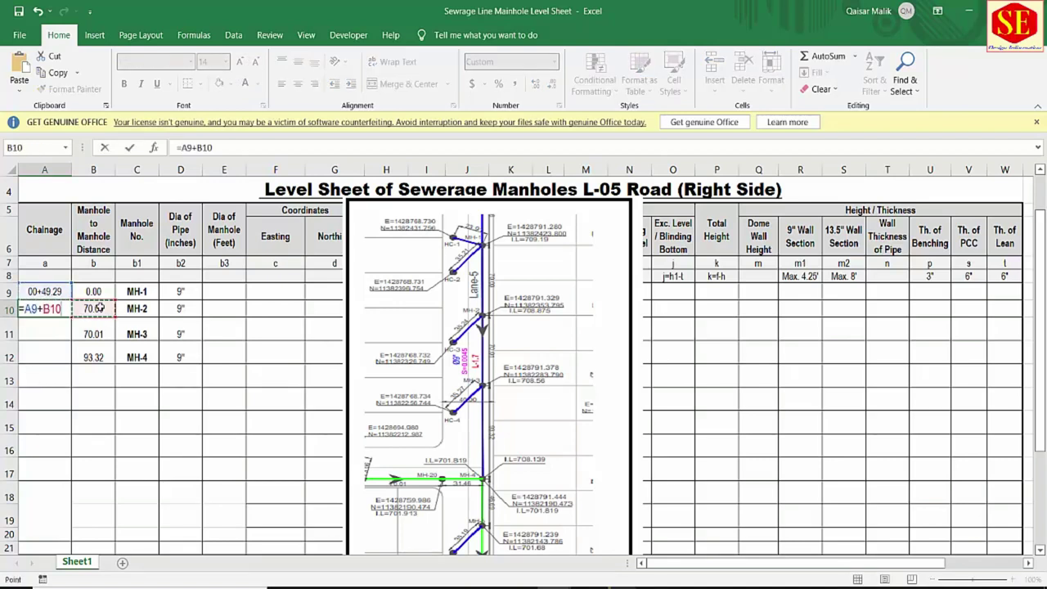
{"action": "key", "text": "Return"}
- Enter chainage formulas =A10+B11 and =A11+B12 for MH-3 and MH-4
{"action": "type", "text": "="}
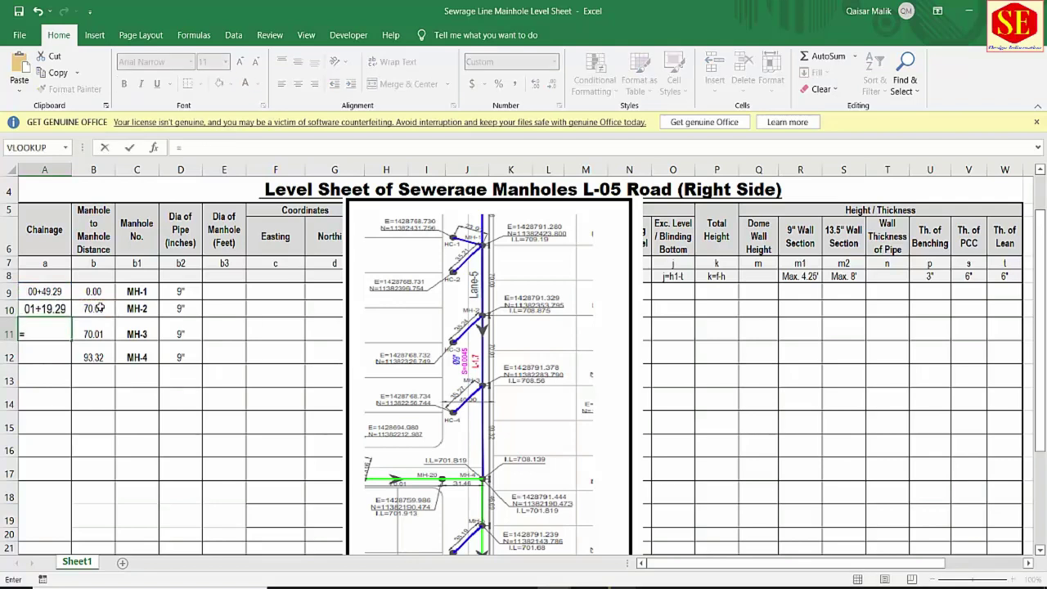
{"action": "left_click", "coordinate": [36, 304]}
{"action": "type", "text": "+"}
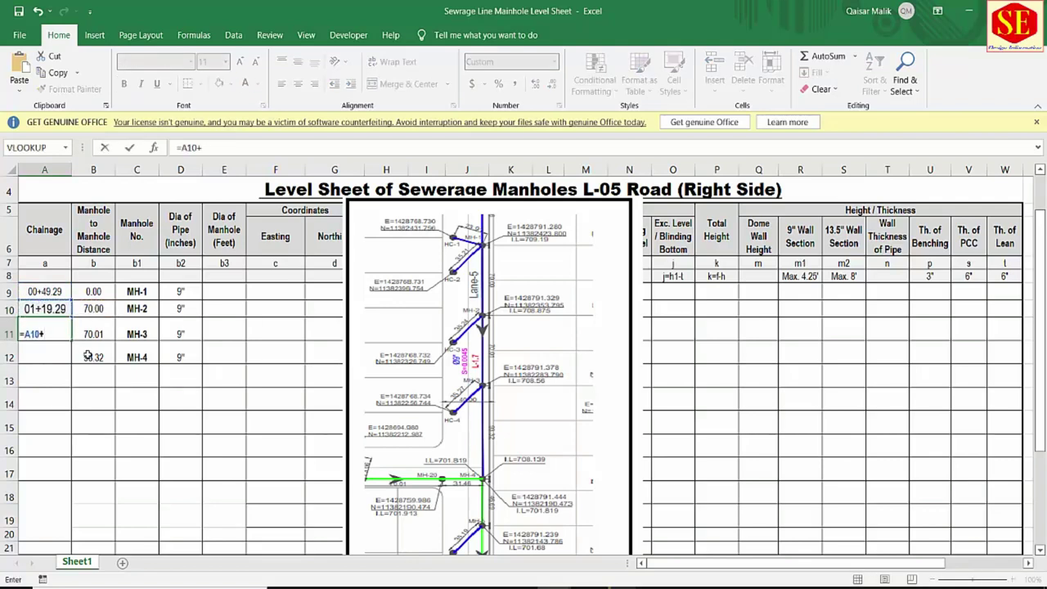
{"action": "left_click", "coordinate": [94, 329]}
{"action": "key", "text": "Return"}
{"action": "type", "text": "="}
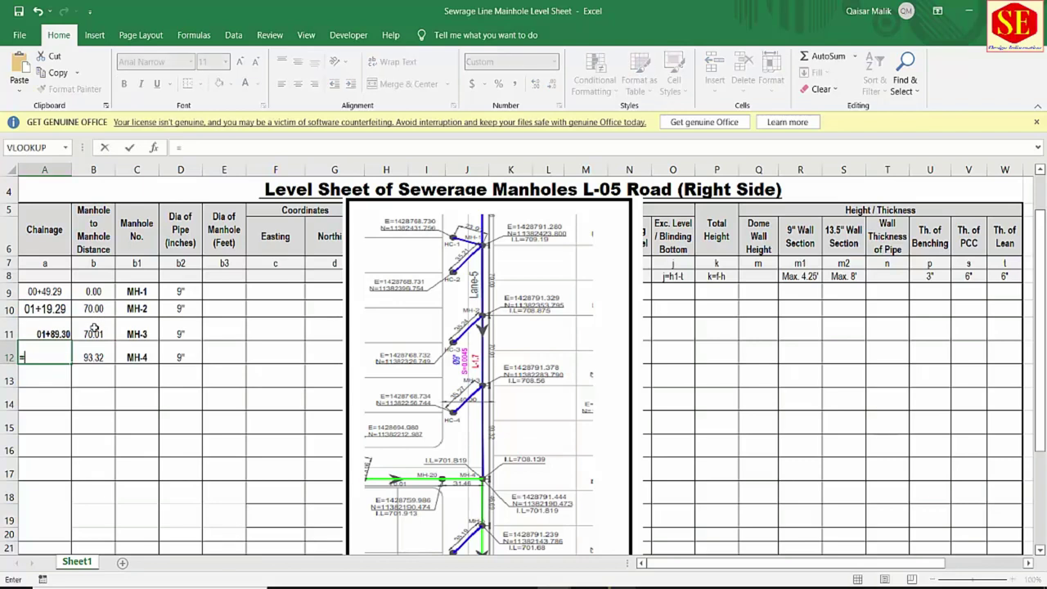
{"action": "left_click", "coordinate": [47, 332]}
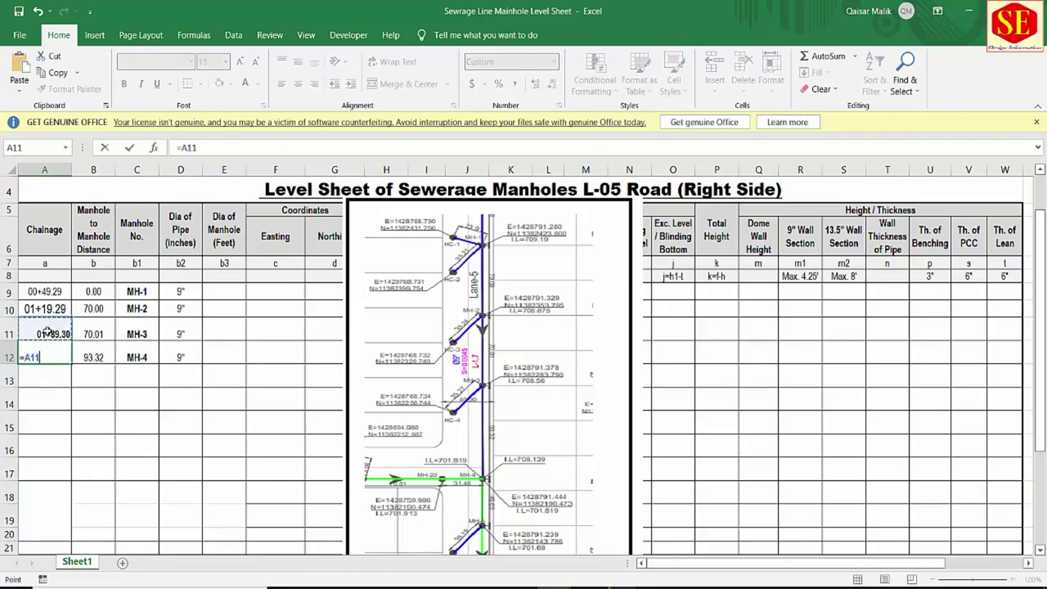
{"action": "type", "text": "+"}
{"action": "left_click", "coordinate": [94, 357]}
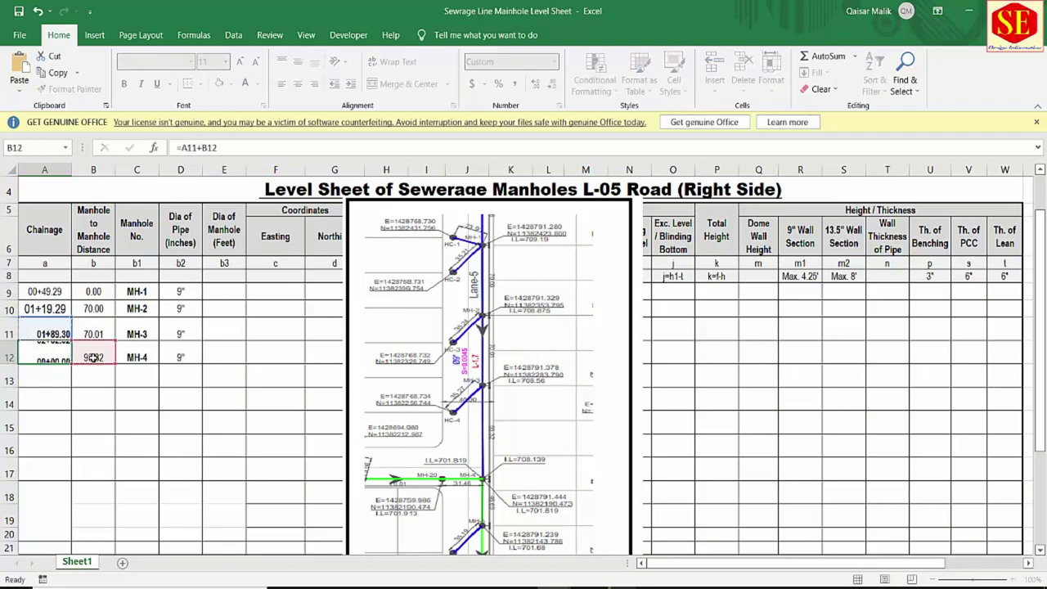
{"action": "key", "text": "Return"}
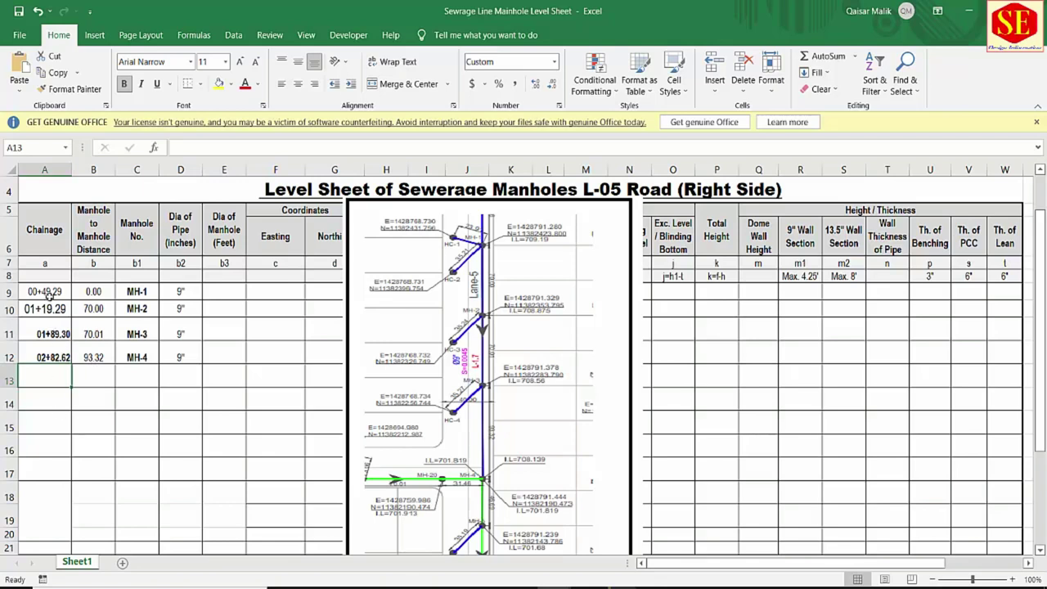
- Make the chainages in A9:A12 bold, size 10 and right-aligned
{"action": "left_click_drag", "start_coordinate": [49, 295], "coordinate": [49, 358]}
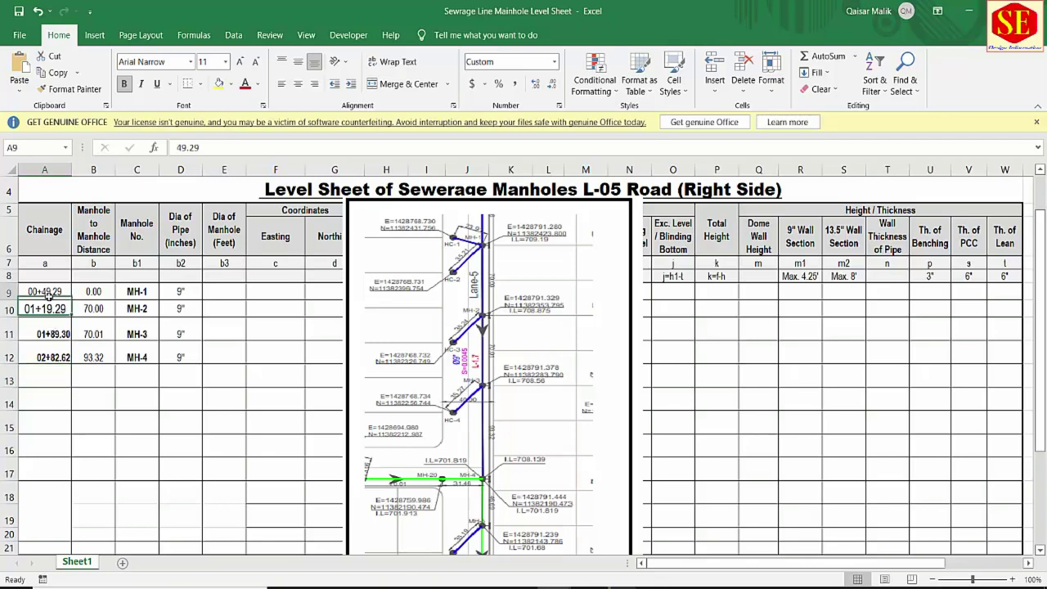
{"action": "left_click", "coordinate": [255, 62]}
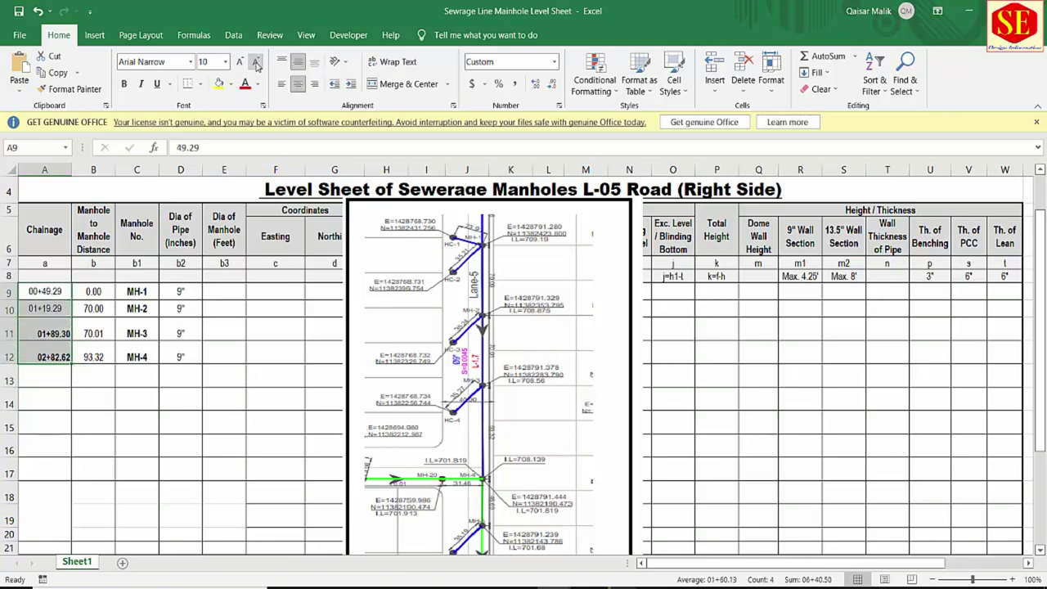
{"action": "left_click", "coordinate": [123, 85]}
{"action": "left_click", "coordinate": [298, 87]}
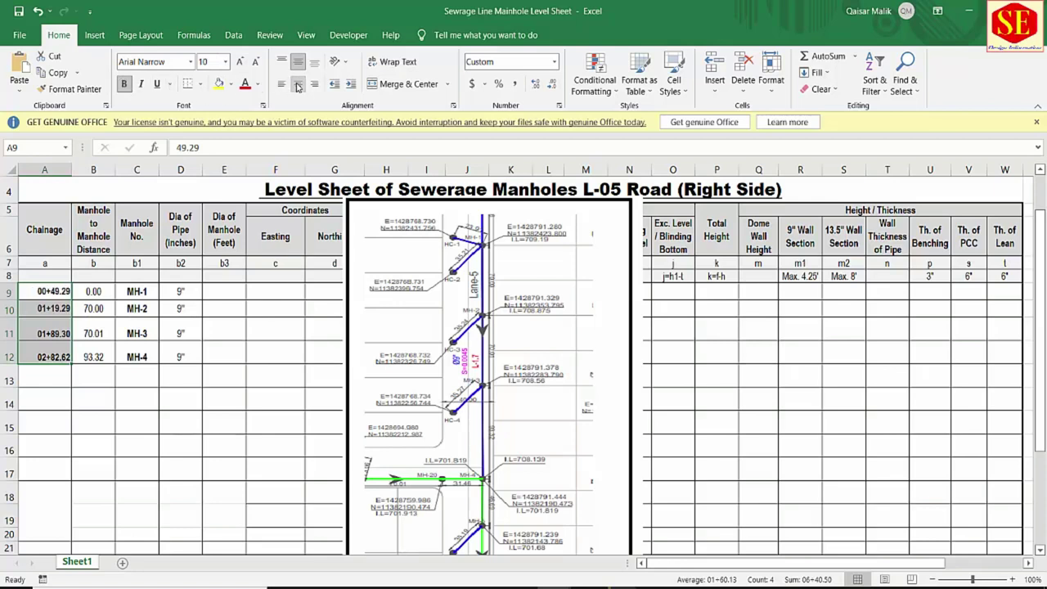
{"action": "left_click", "coordinate": [66, 420]}
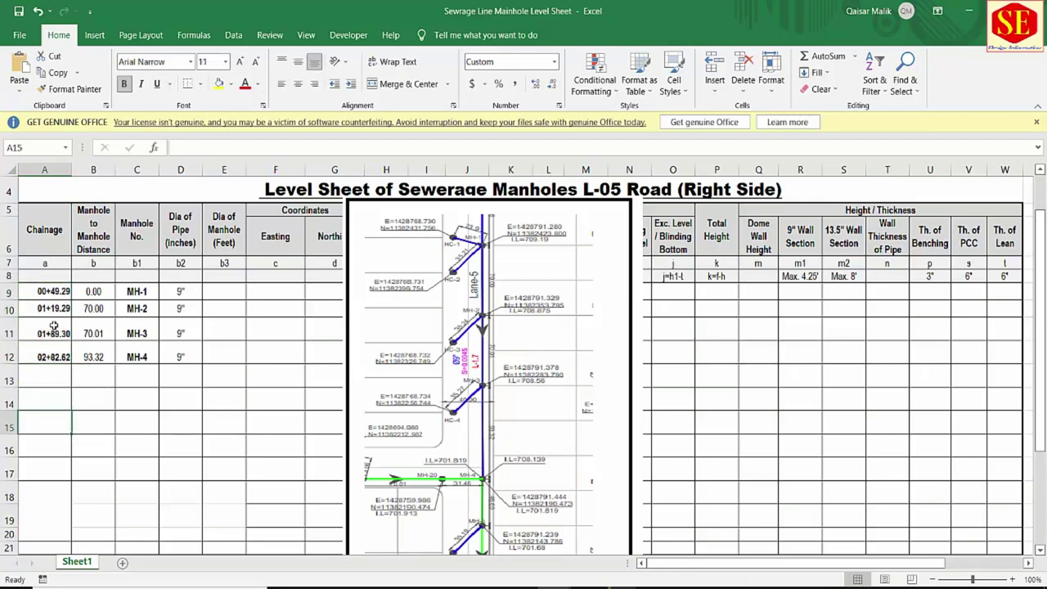
- Replace A10:A12 with =A9+B10 filled down to A12
{"action": "left_click", "coordinate": [54, 309]}
{"action": "left_click_drag", "start_coordinate": [54, 309], "coordinate": [54, 359]}
{"action": "key", "text": "Delete"}
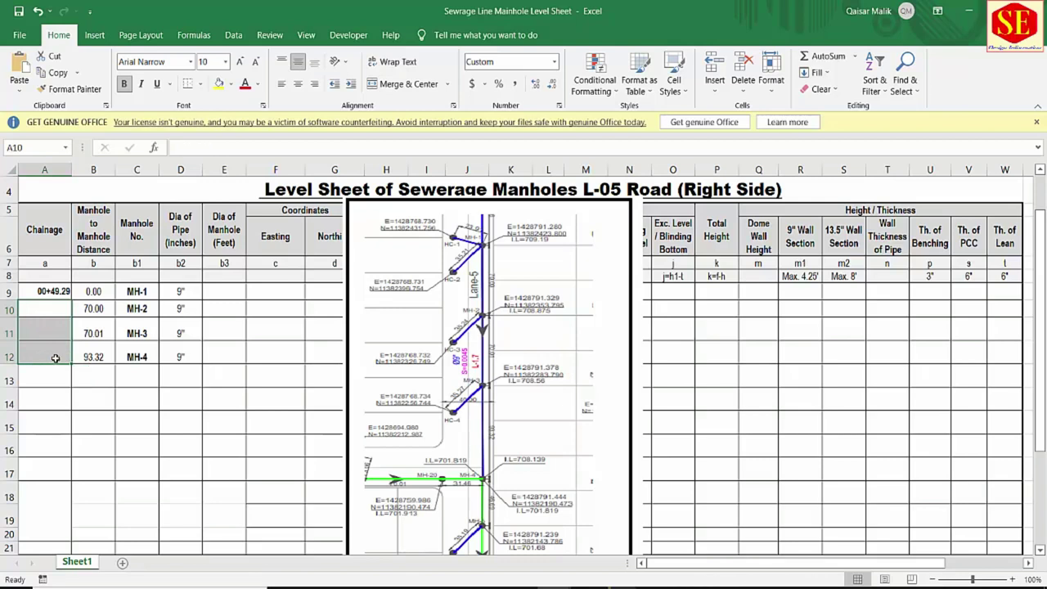
{"action": "left_click", "coordinate": [49, 311]}
{"action": "type", "text": "="}
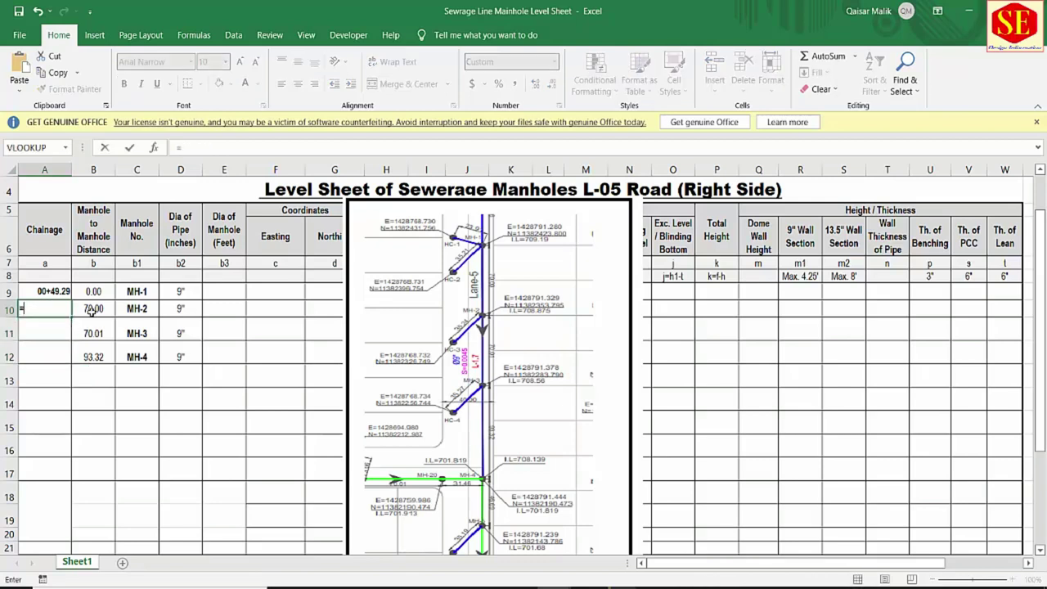
{"action": "left_click", "coordinate": [49, 289]}
{"action": "type", "text": "+"}
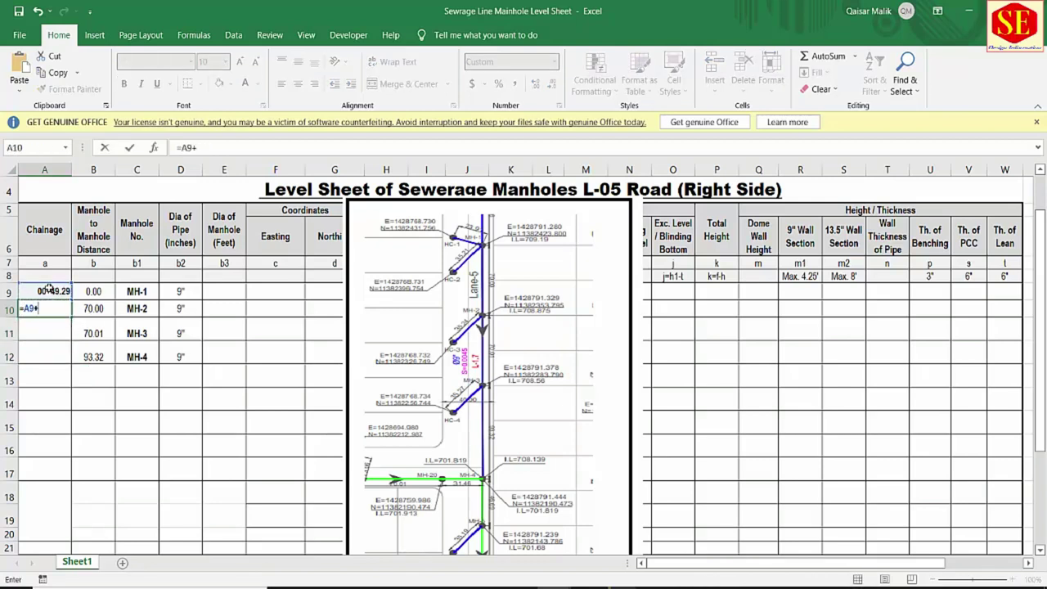
{"action": "left_click", "coordinate": [88, 310]}
{"action": "key", "text": "Return"}
{"action": "left_click", "coordinate": [66, 313]}
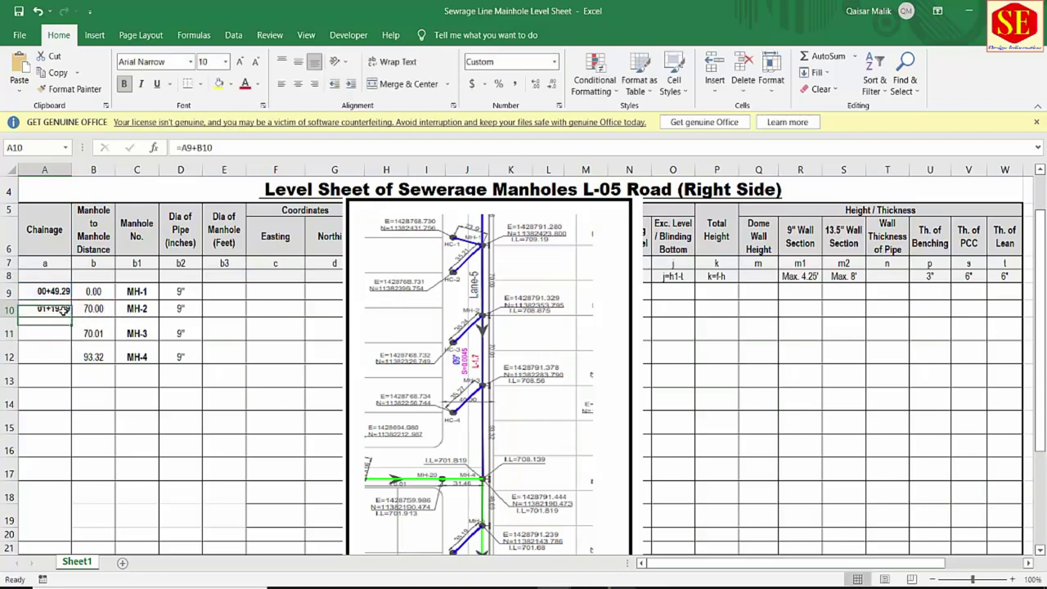
{"action": "left_click_drag", "start_coordinate": [72, 319], "coordinate": [65, 360]}
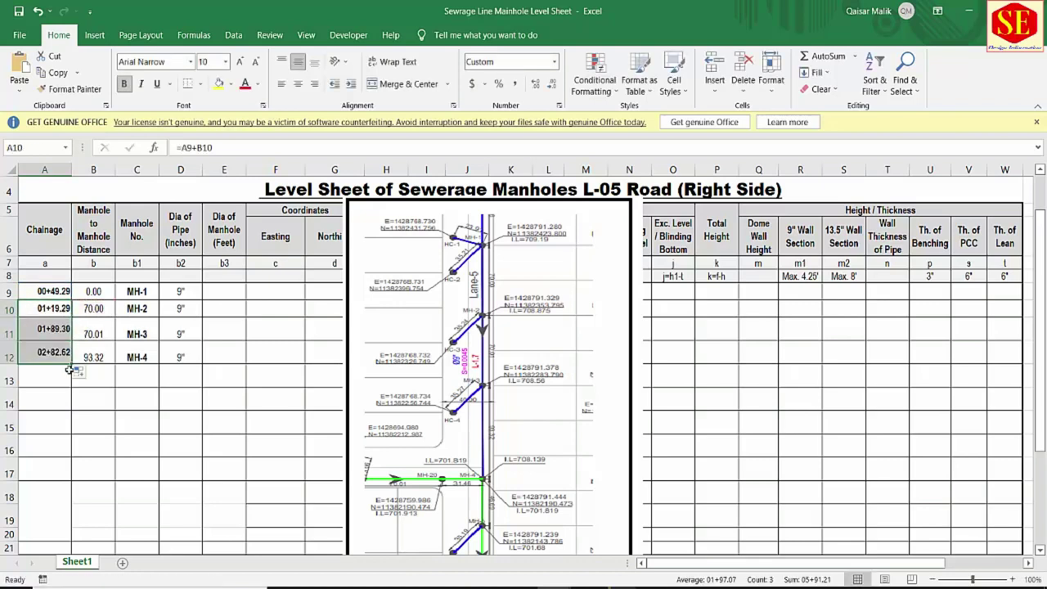
{"action": "left_click", "coordinate": [19, 355]}
{"action": "left_click", "coordinate": [95, 368]}
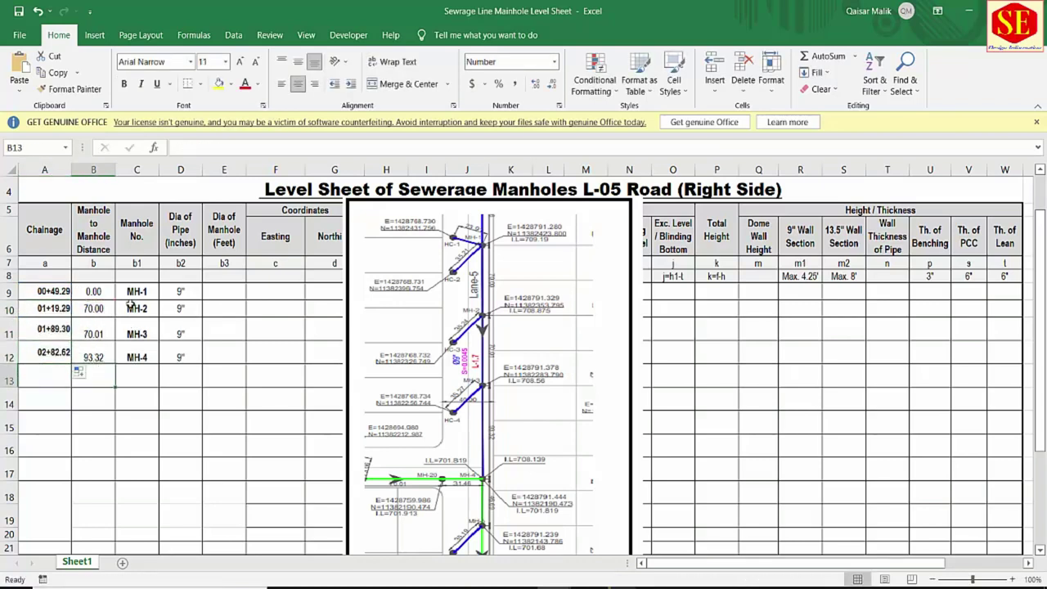
- Review the filled chainages and the manhole distances in column B
{"action": "left_click", "coordinate": [63, 291]}
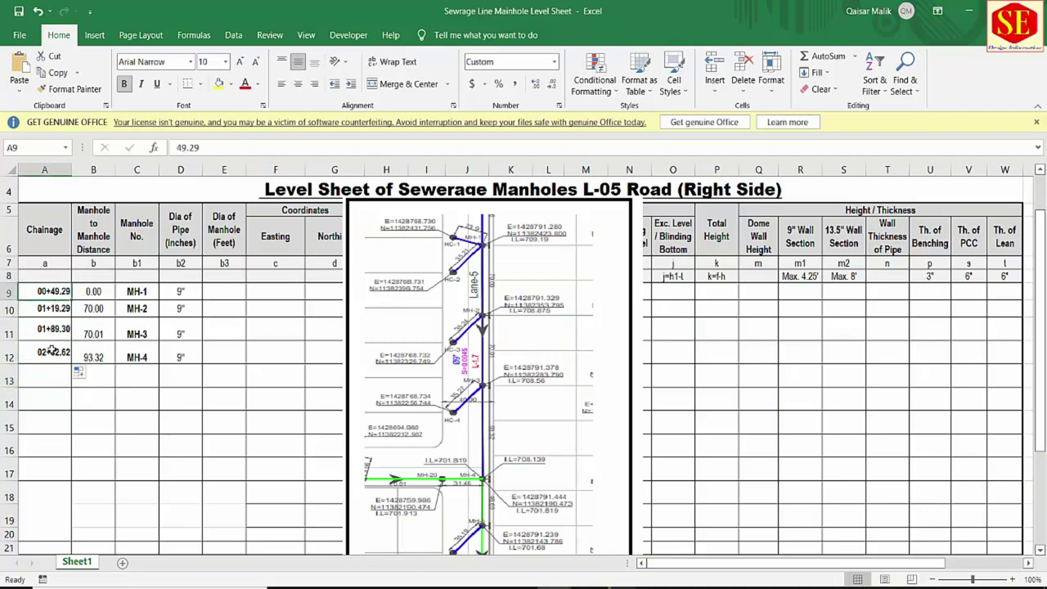
{"action": "left_click", "coordinate": [49, 325]}
{"action": "left_click", "coordinate": [89, 296]}
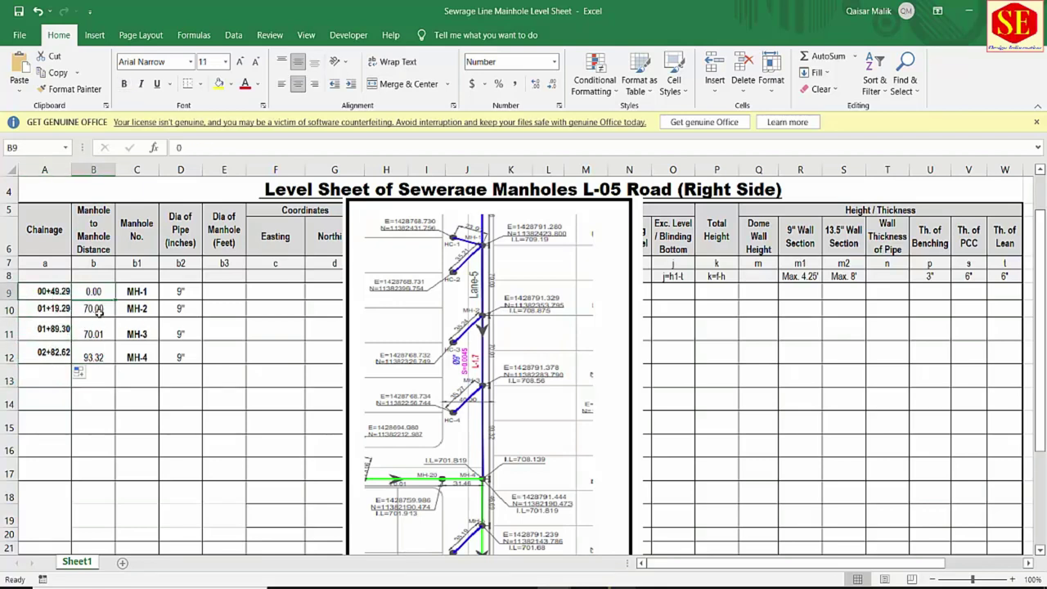
{"action": "left_click_drag", "start_coordinate": [98, 306], "coordinate": [98, 353]}
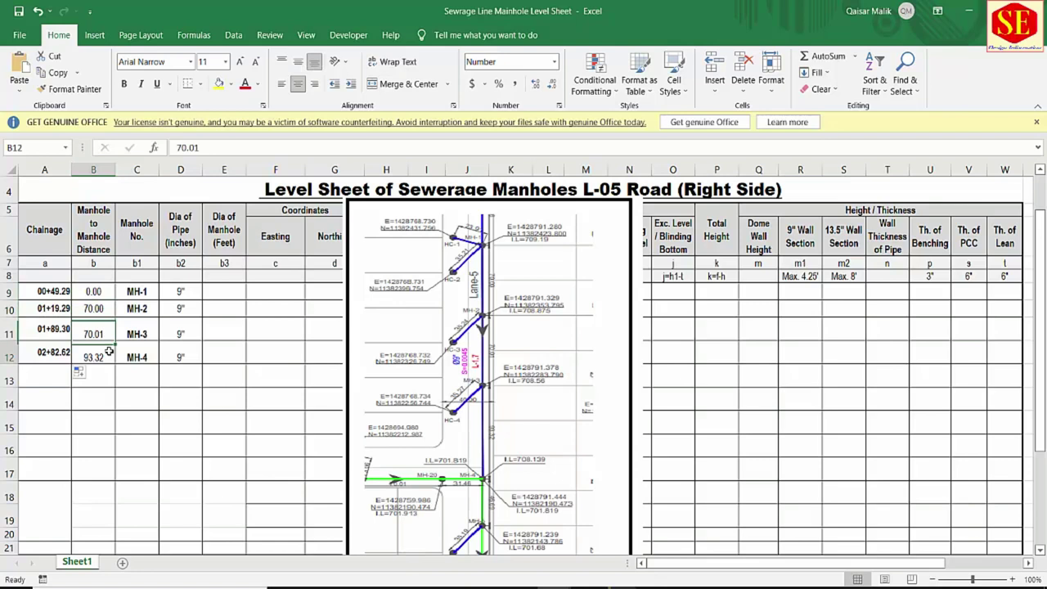
{"action": "left_click", "coordinate": [139, 288]}
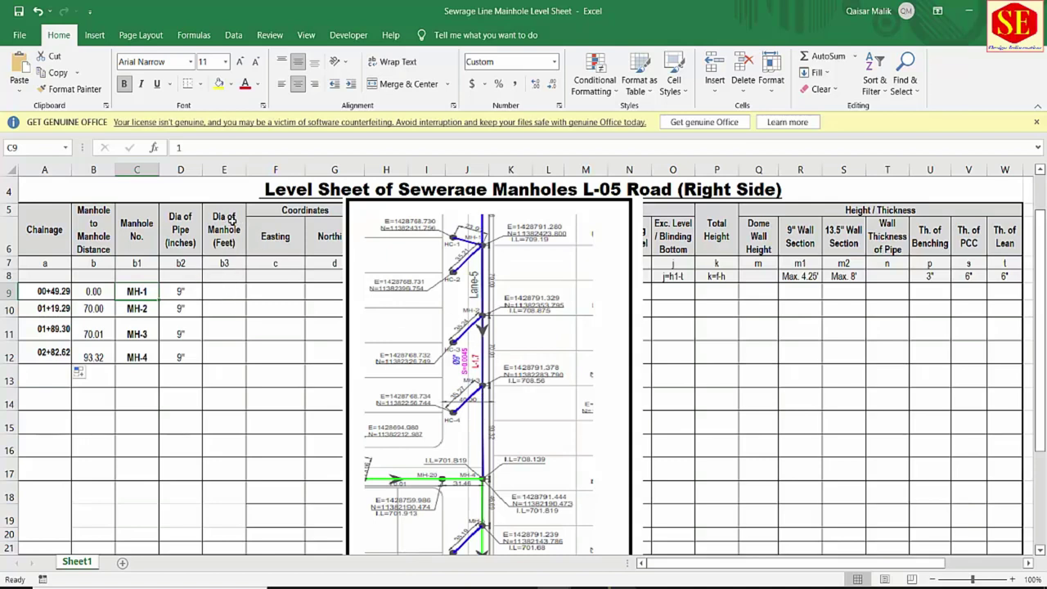
{"action": "left_click", "coordinate": [221, 297]}
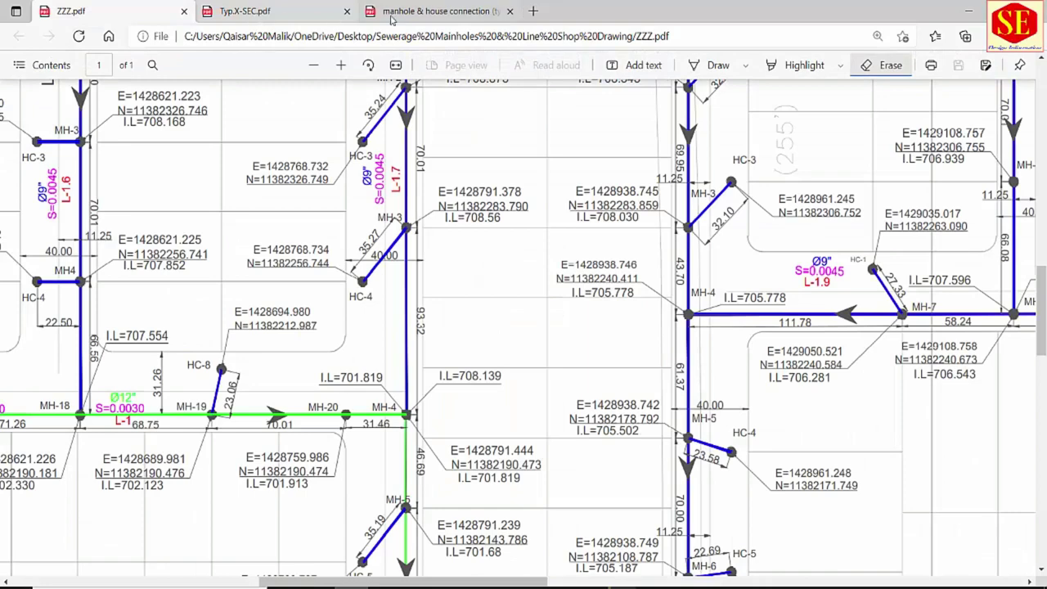
- Check the manhole diameter table in the manhole & house connection PDF, then return to Excel
{"action": "left_click", "coordinate": [414, 18]}
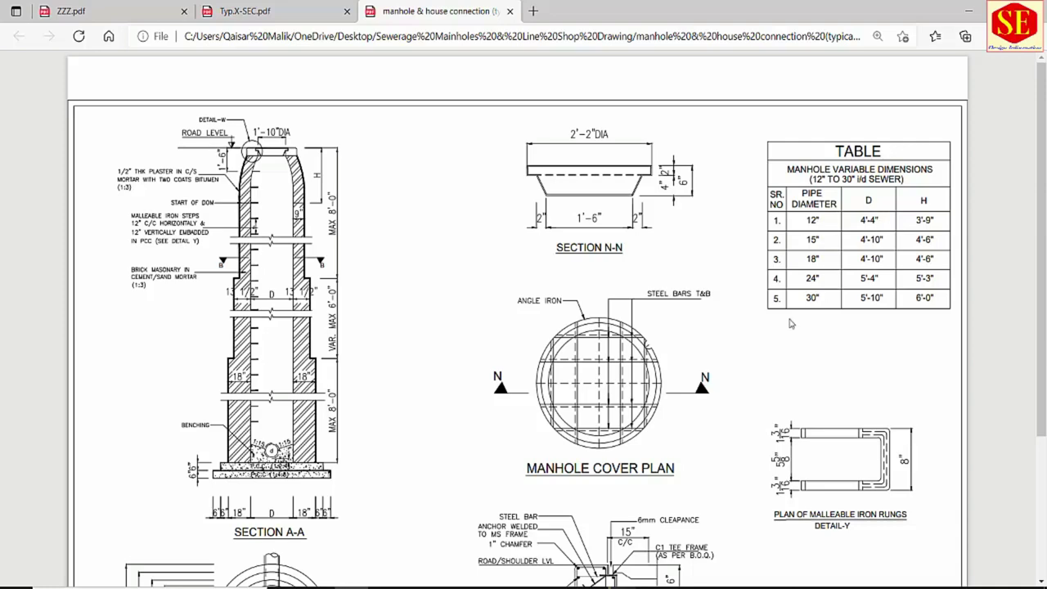
{"action": "left_click", "coordinate": [509, 548]}
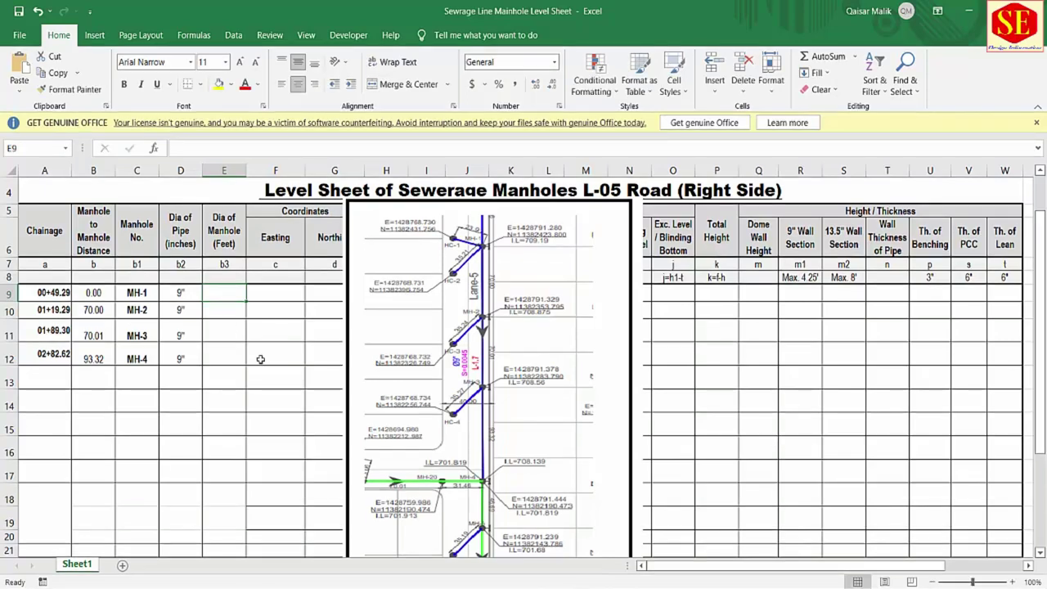
- Enter the MH-1 manhole diameter in E9 as the feet formula =4+4/12
{"action": "type", "text": "4'-4\""}
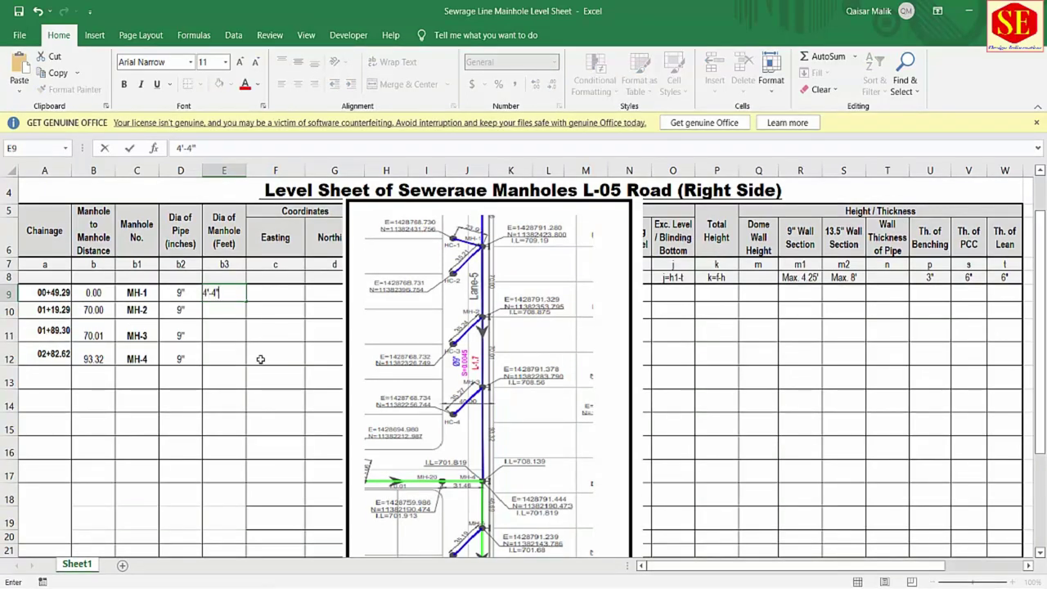
{"action": "key", "text": "Return"}
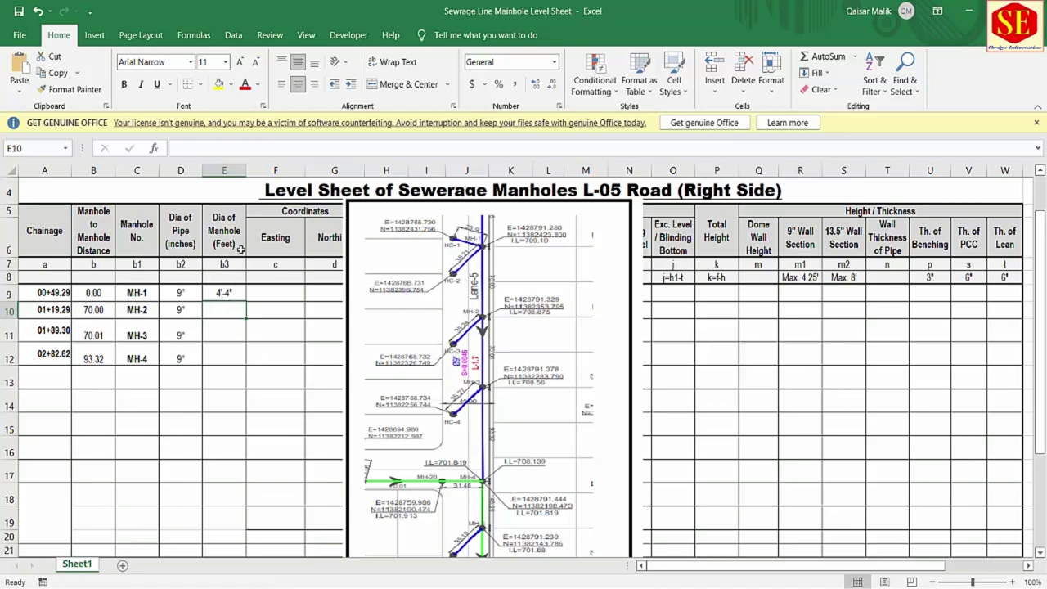
{"action": "left_click", "coordinate": [211, 293]}
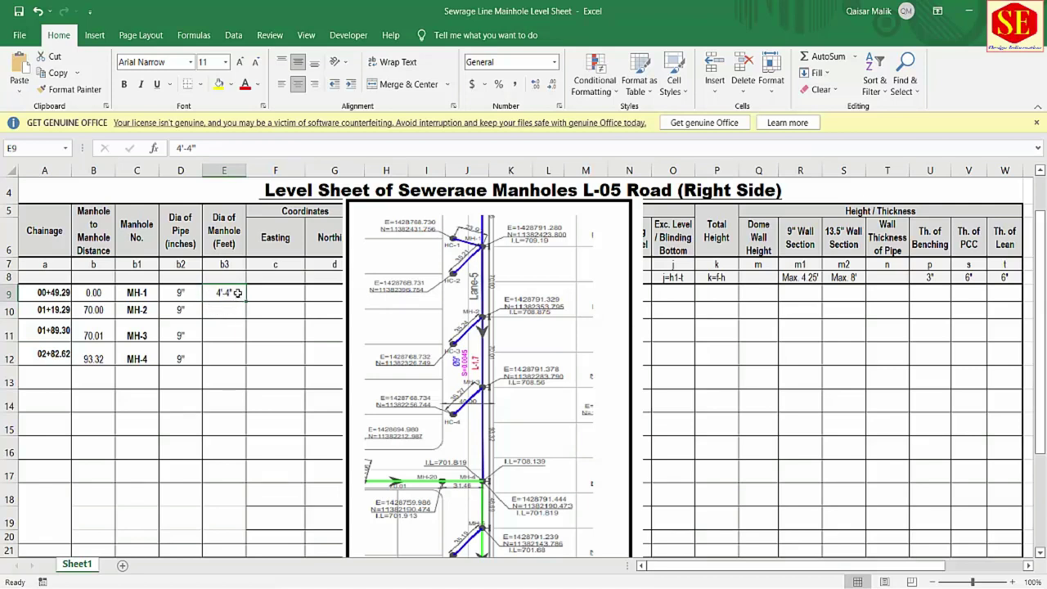
{"action": "double_click", "coordinate": [236, 293]}
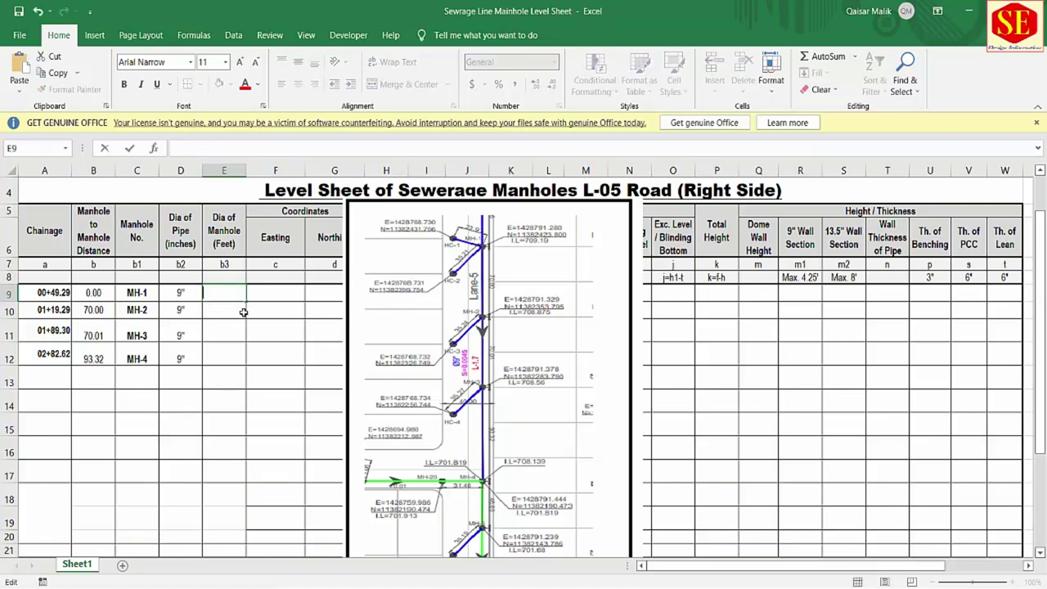
{"action": "type", "text": "=4+4/12"}
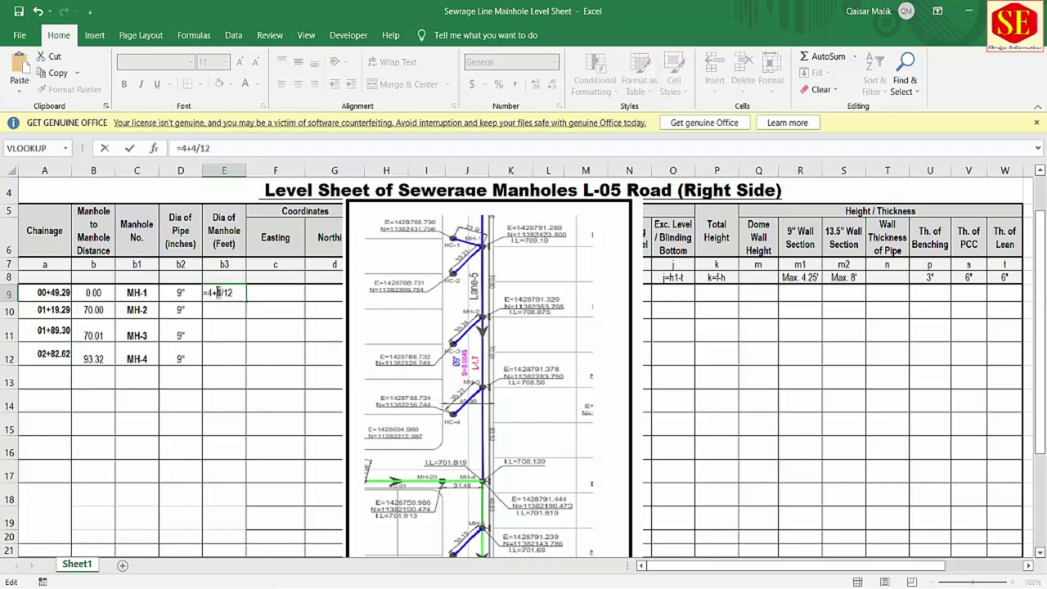
{"action": "key", "text": "Return"}
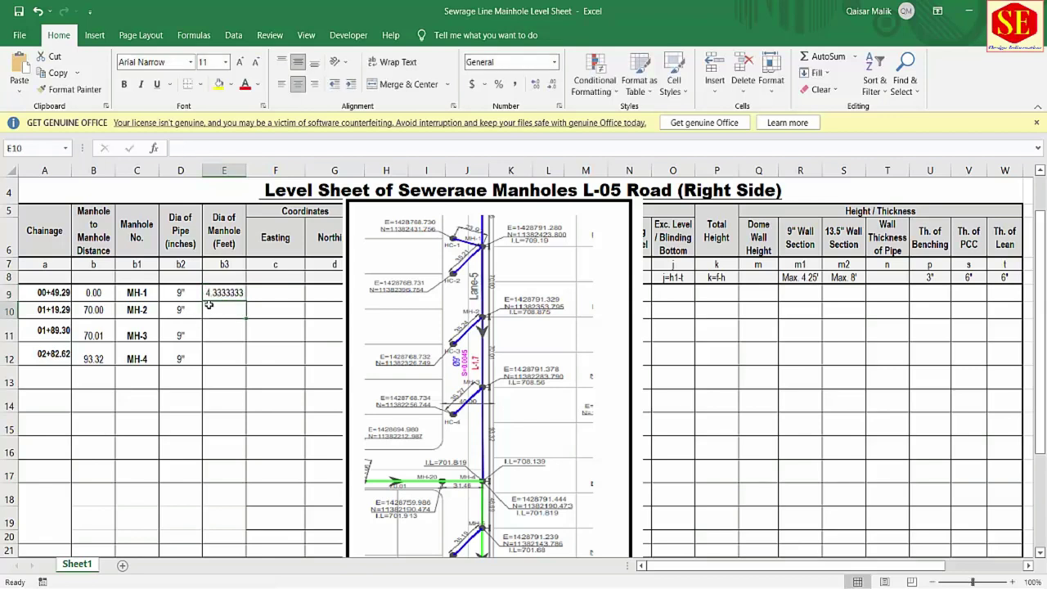
{"action": "key", "text": "Up"}
- Try 4 feet 3 inches in E9, then restore =4+4/12 (4.3333333)
{"action": "double_click", "coordinate": [236, 292]}
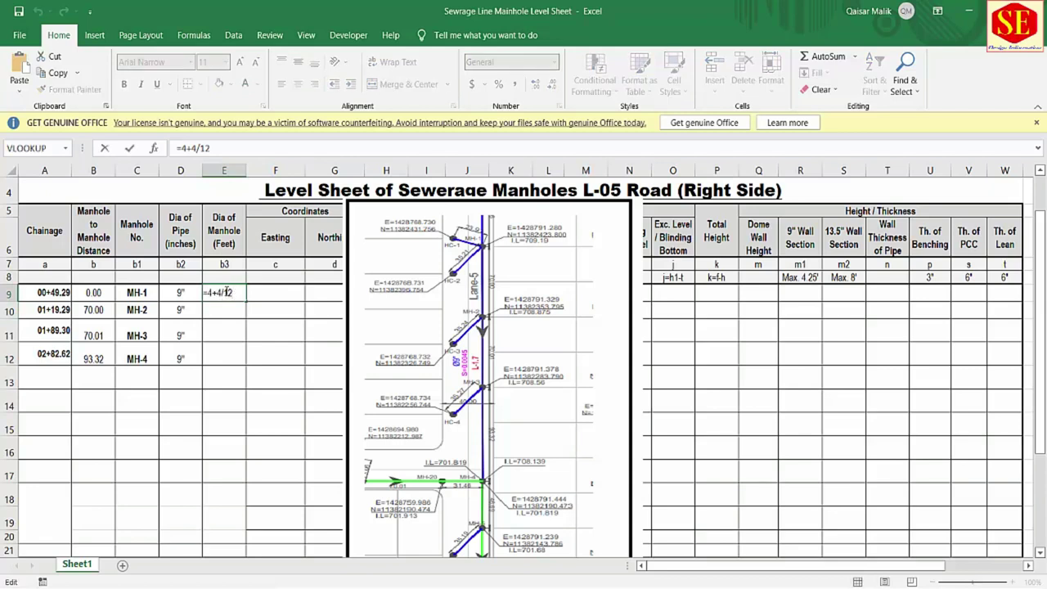
{"action": "key", "text": "Left"}
{"action": "key", "text": "Left"}
{"action": "key", "text": "Left"}
{"action": "key", "text": "BackSpace"}
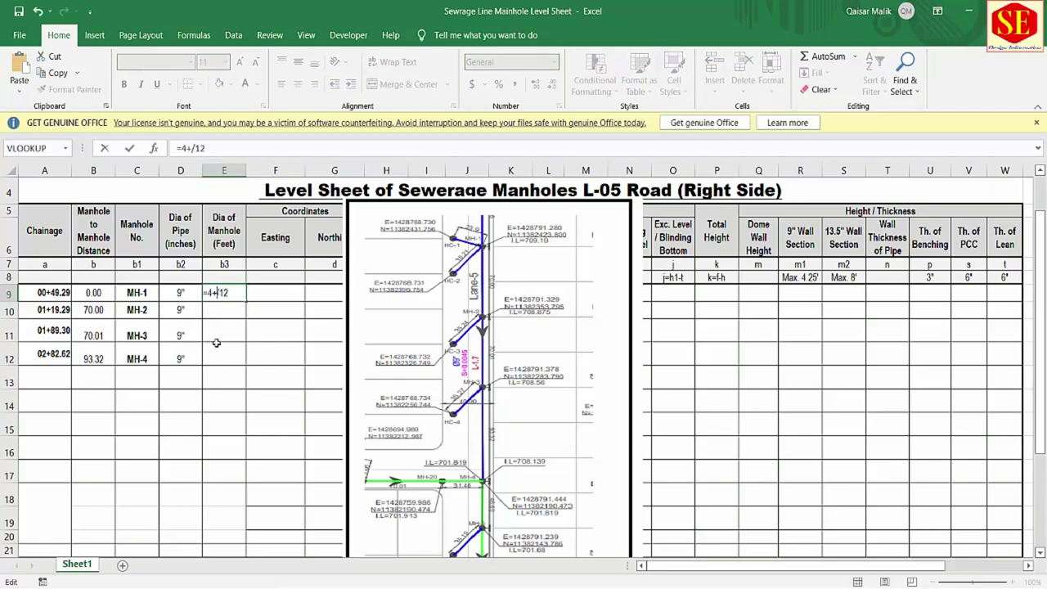
{"action": "type", "text": "3"}
{"action": "key", "text": "Return"}
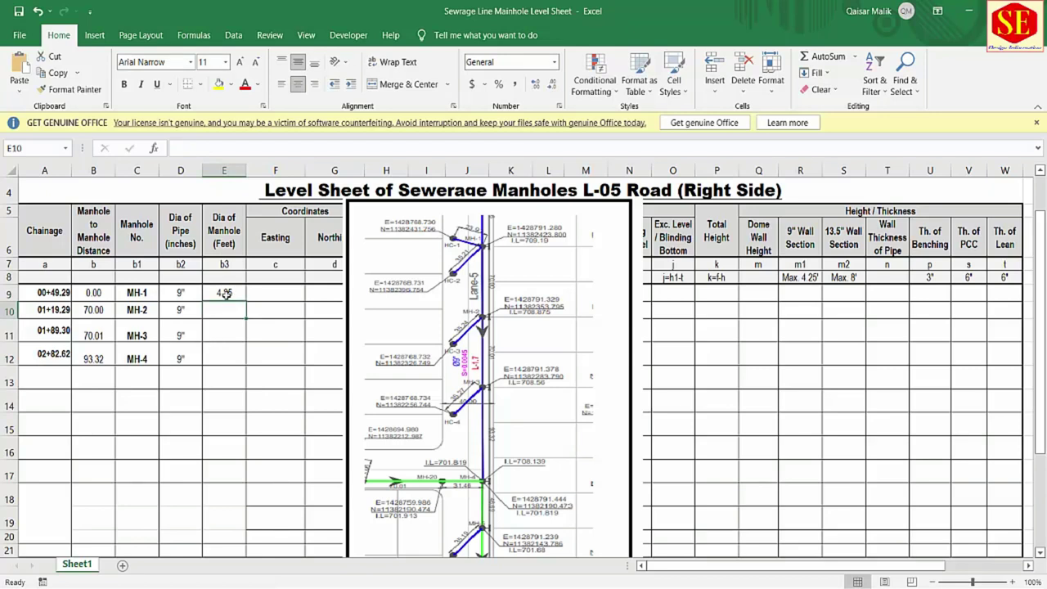
{"action": "double_click", "coordinate": [225, 293]}
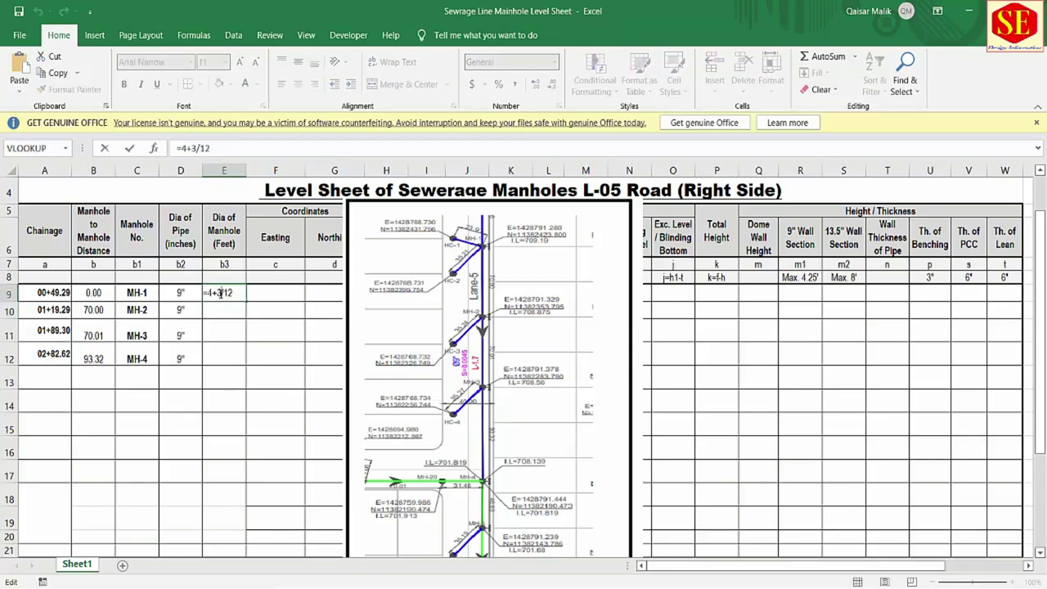
{"action": "key", "text": "BackSpace"}
{"action": "type", "text": "4"}
{"action": "key", "text": "Return"}
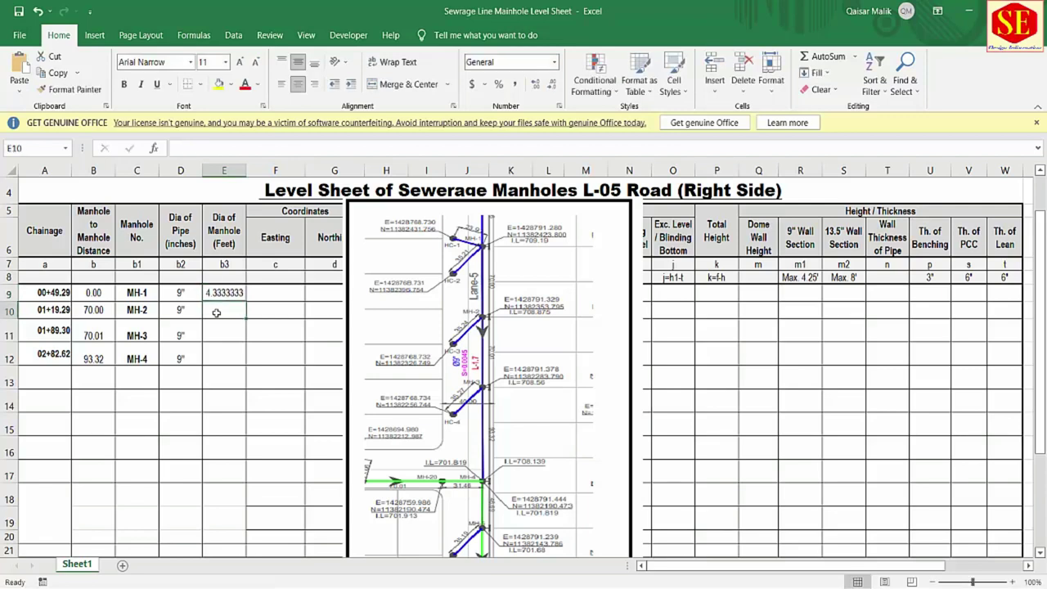
- Fill the 4.3333333 diameter from E9 down to E12
{"action": "left_click", "coordinate": [225, 293]}
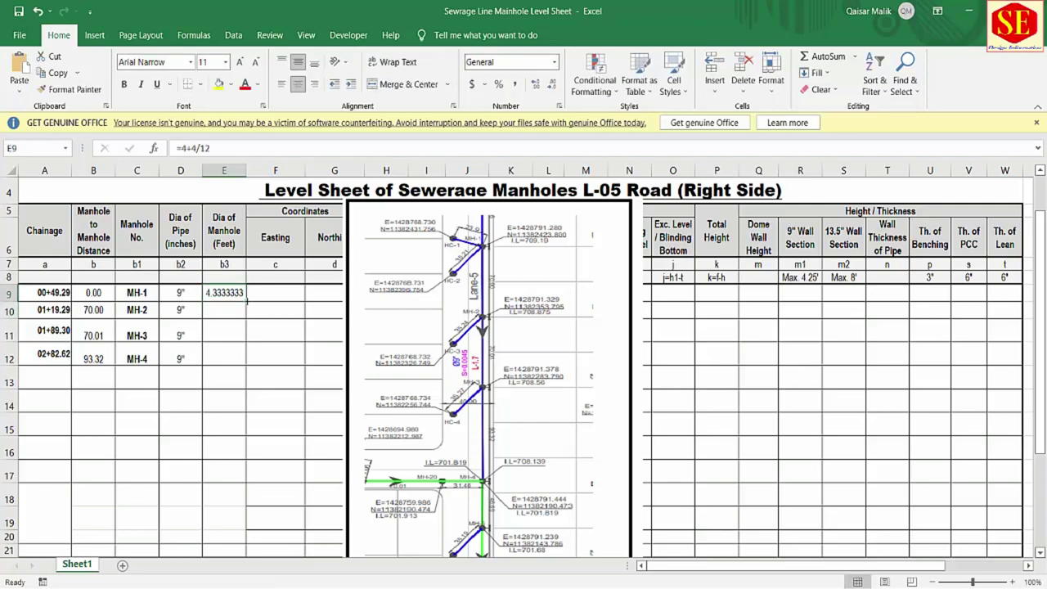
{"action": "left_click_drag", "start_coordinate": [244, 301], "coordinate": [242, 369]}
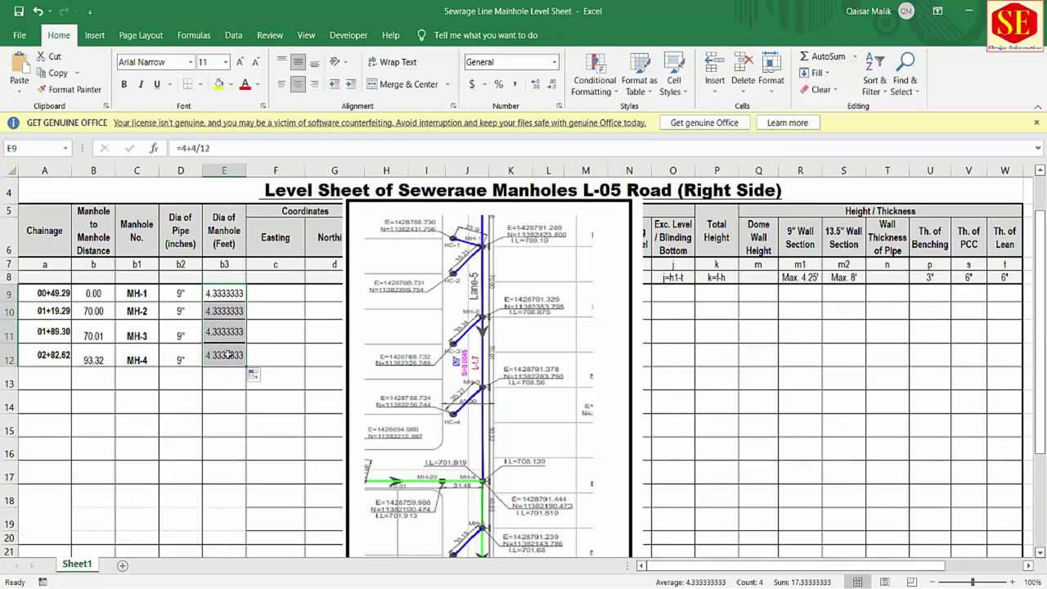
{"action": "left_click", "coordinate": [286, 350]}
- Move the drawing image further right to reveal more columns
{"action": "left_click", "coordinate": [282, 297]}
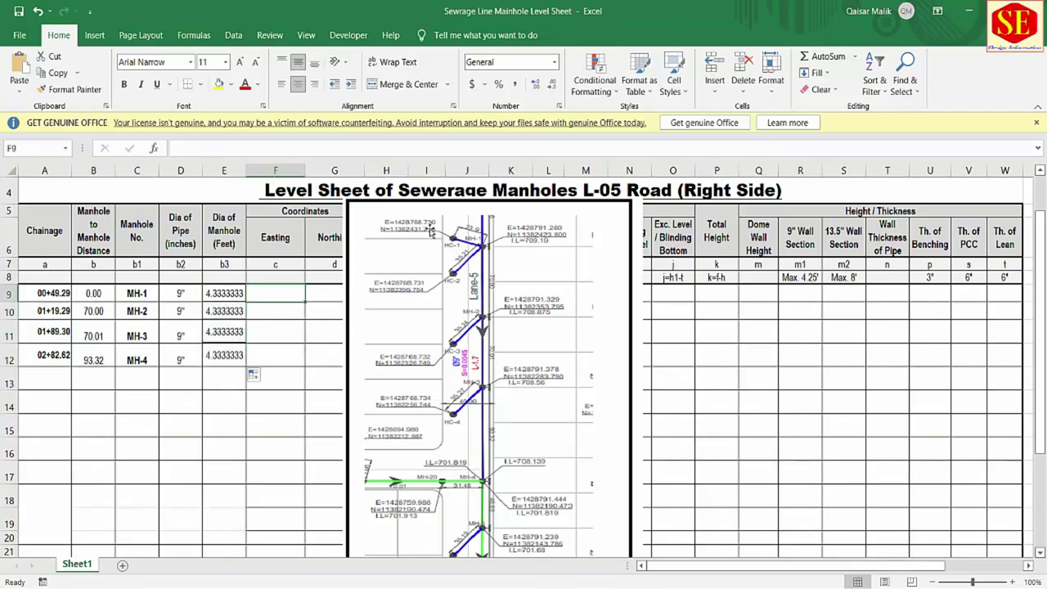
{"action": "left_click_drag", "start_coordinate": [425, 225], "coordinate": [492, 225]}
{"action": "left_click", "coordinate": [278, 297]}
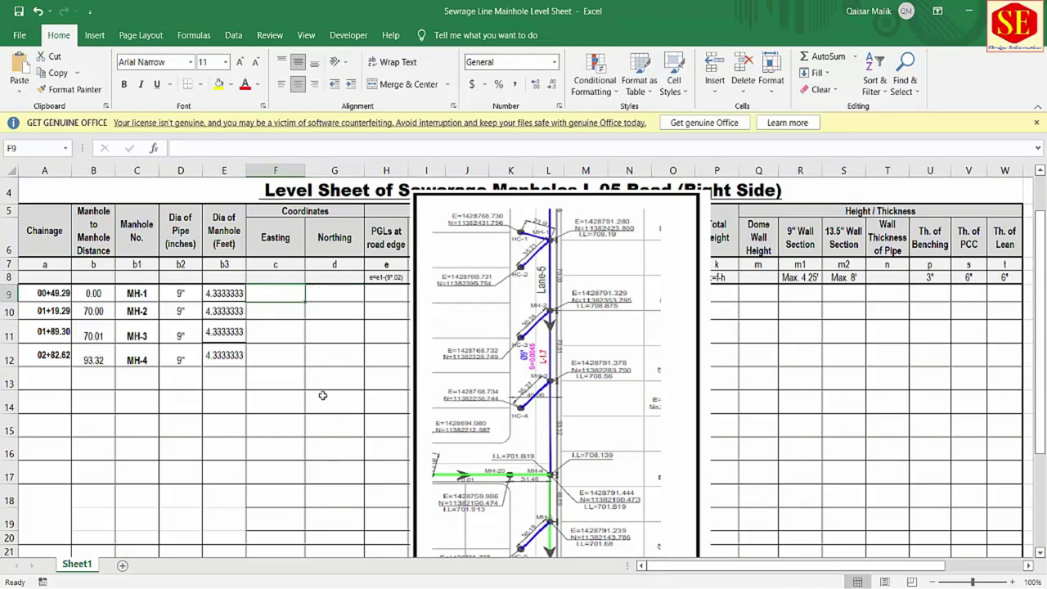
- Enter MH-1 coordinates (1428791.28, 11382423.8) and MH-2 coordinates (Easting 1428791.329)
{"action": "type", "text": "1428"}
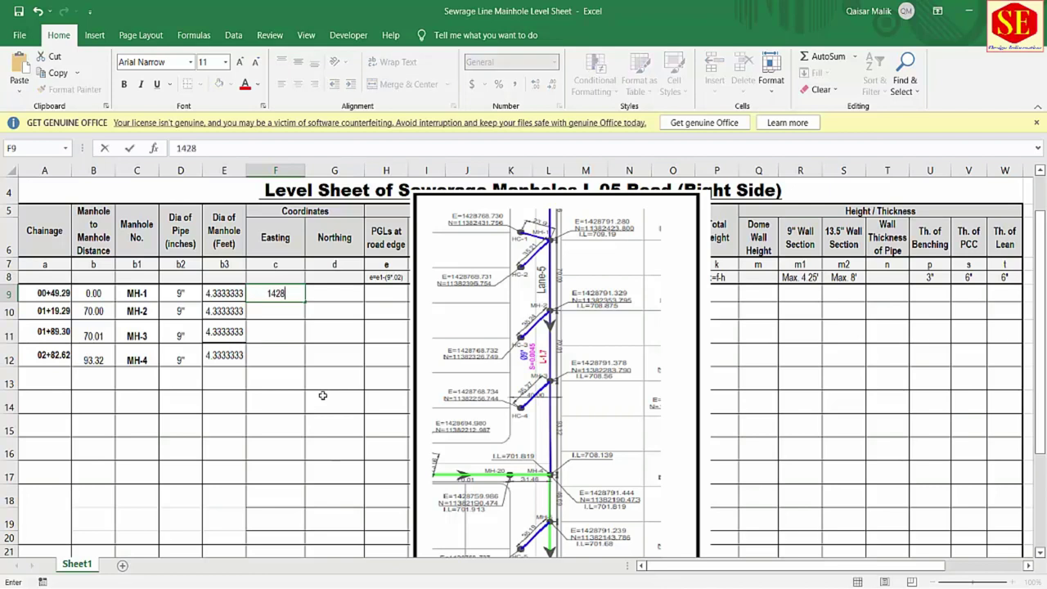
{"action": "type", "text": "791"}
{"action": "type", "text": ".280"}
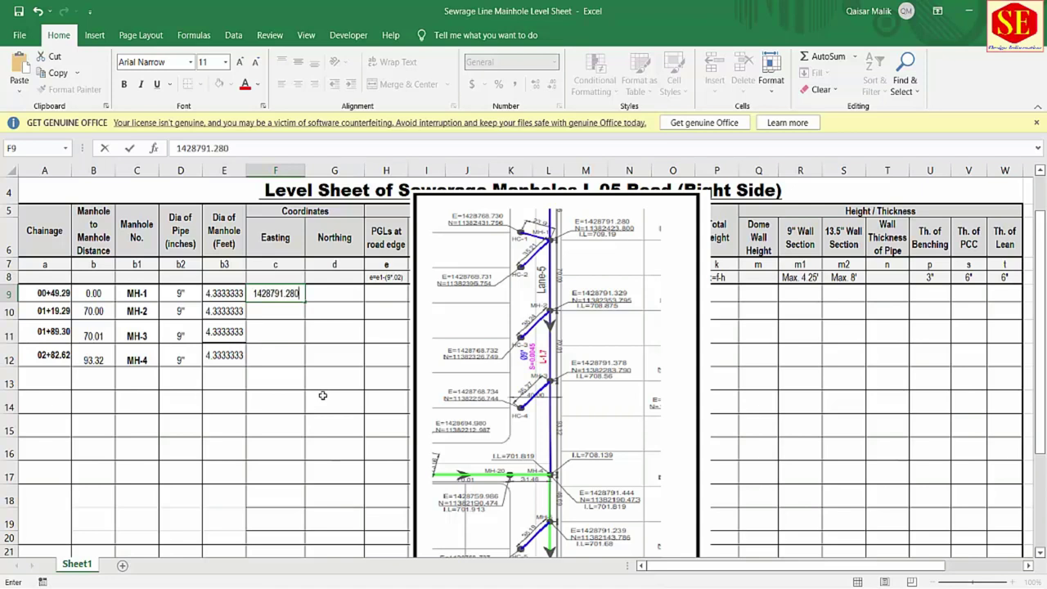
{"action": "left_click", "coordinate": [337, 296]}
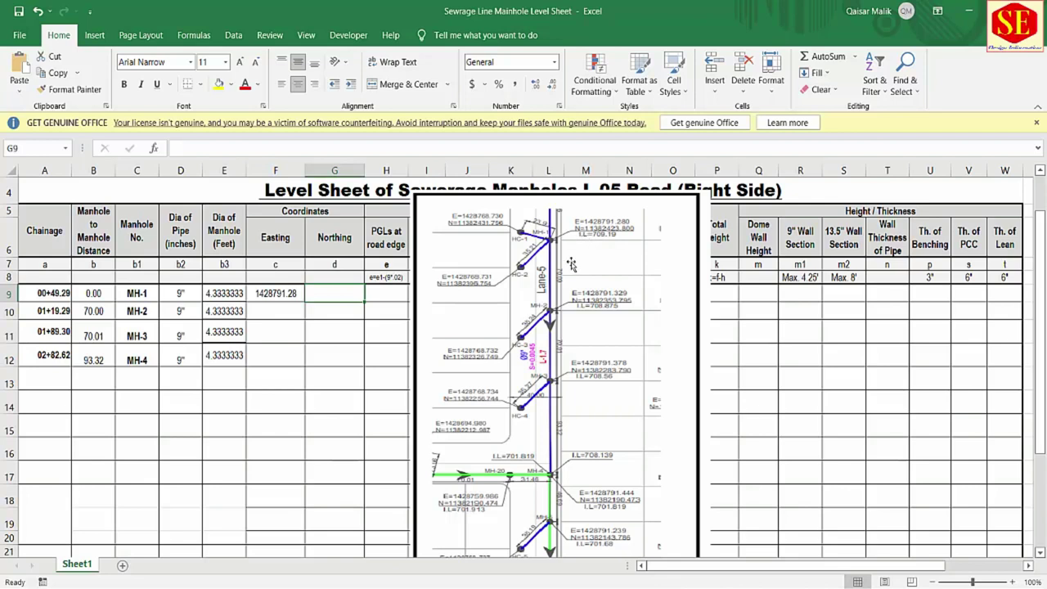
{"action": "type", "text": "11"}
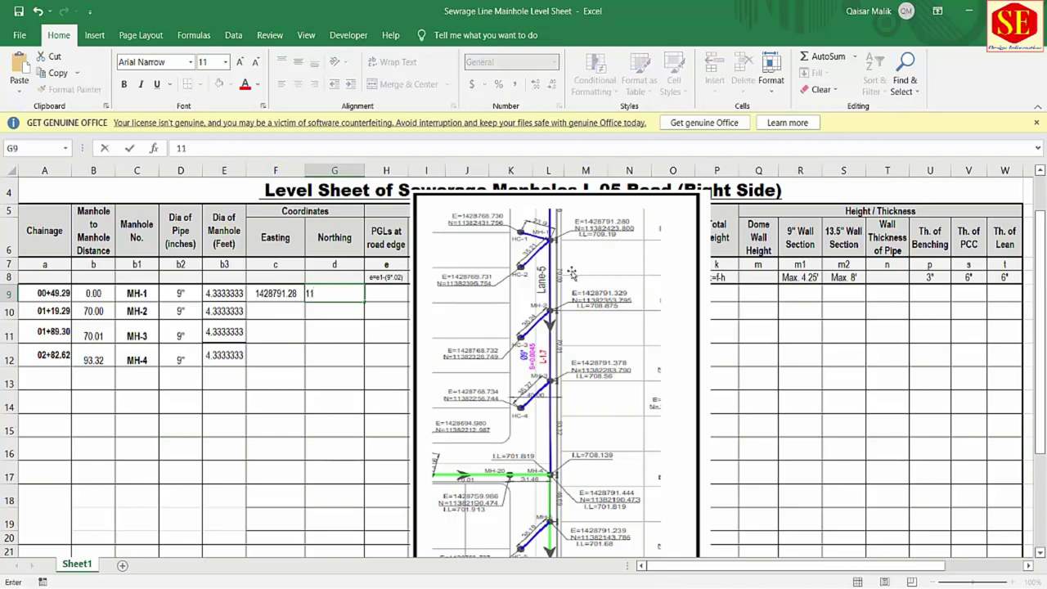
{"action": "type", "text": "38"}
{"action": "type", "text": "2423."}
{"action": "type", "text": "8"}
{"action": "key", "text": "Return"}
{"action": "key", "text": "Left"}
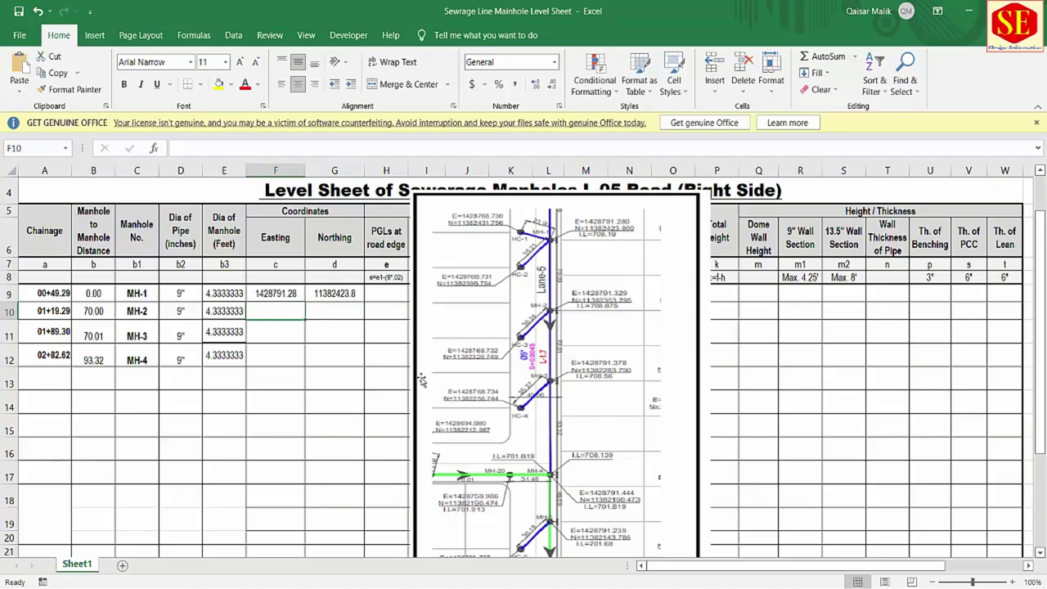
{"action": "type", "text": "1428791."}
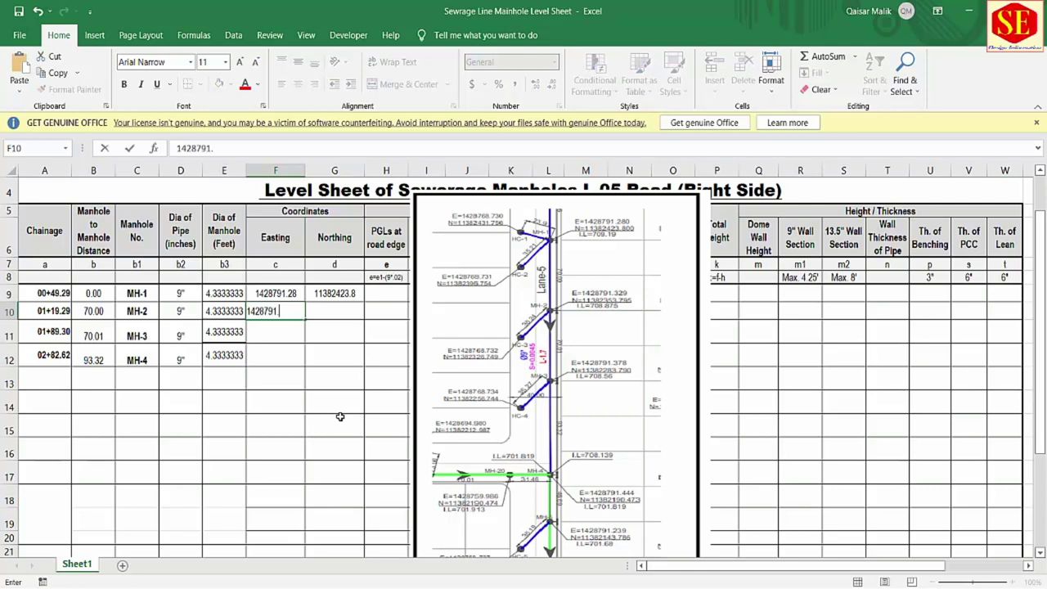
{"action": "type", "text": "329"}
{"action": "left_click", "coordinate": [342, 306]}
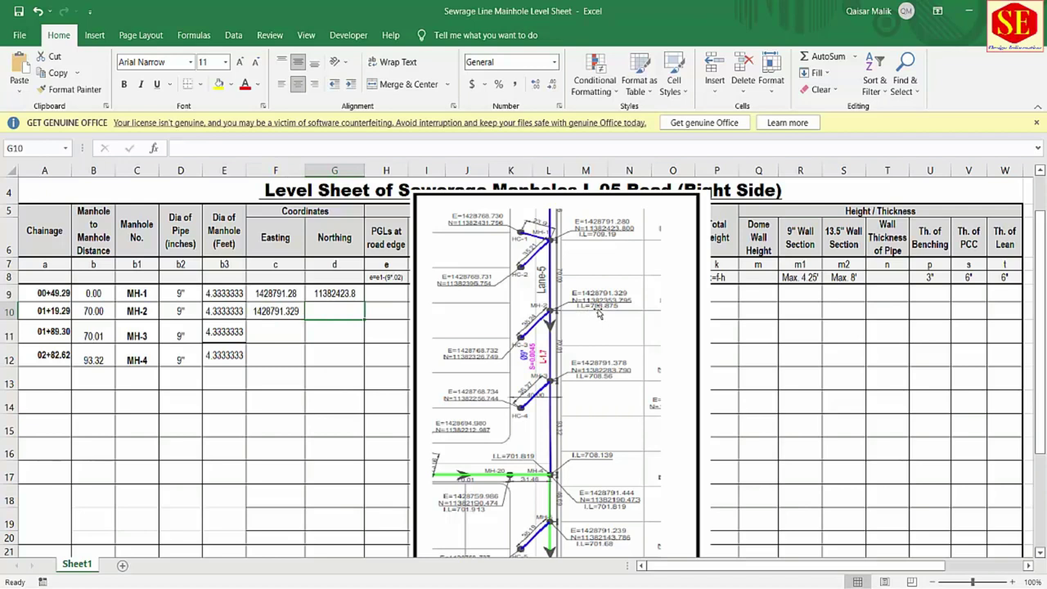
{"action": "type", "text": "11"}
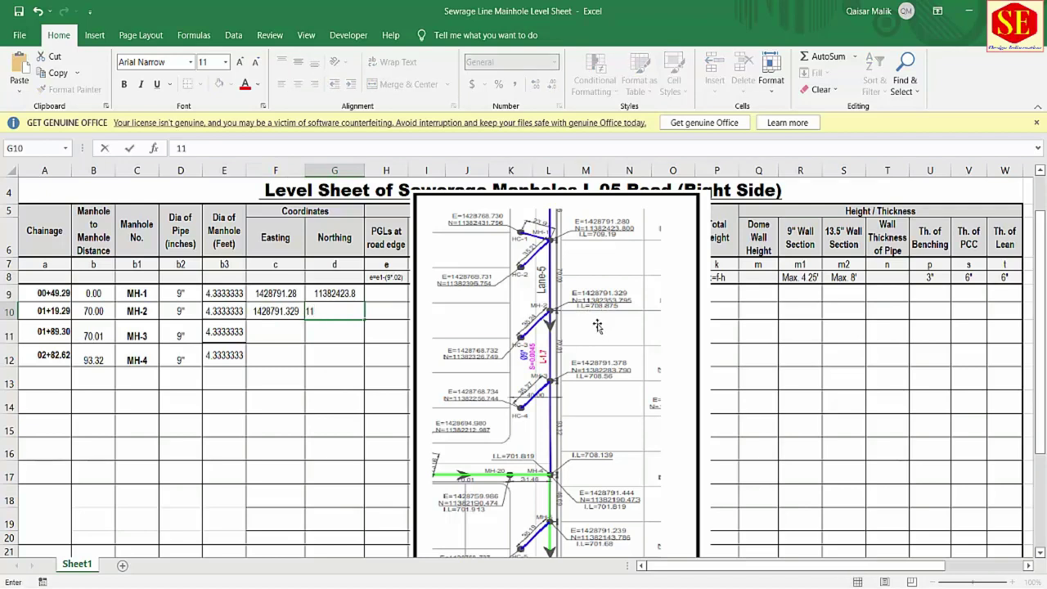
{"action": "type", "text": "382353."}
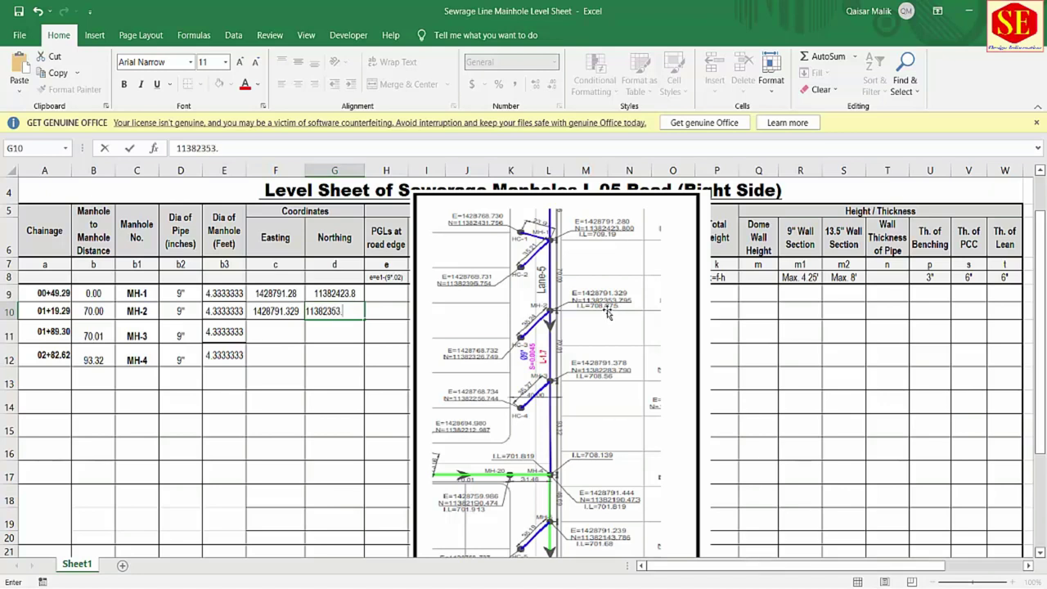
{"action": "type", "text": "795"}
{"action": "left_click", "coordinate": [301, 332]}
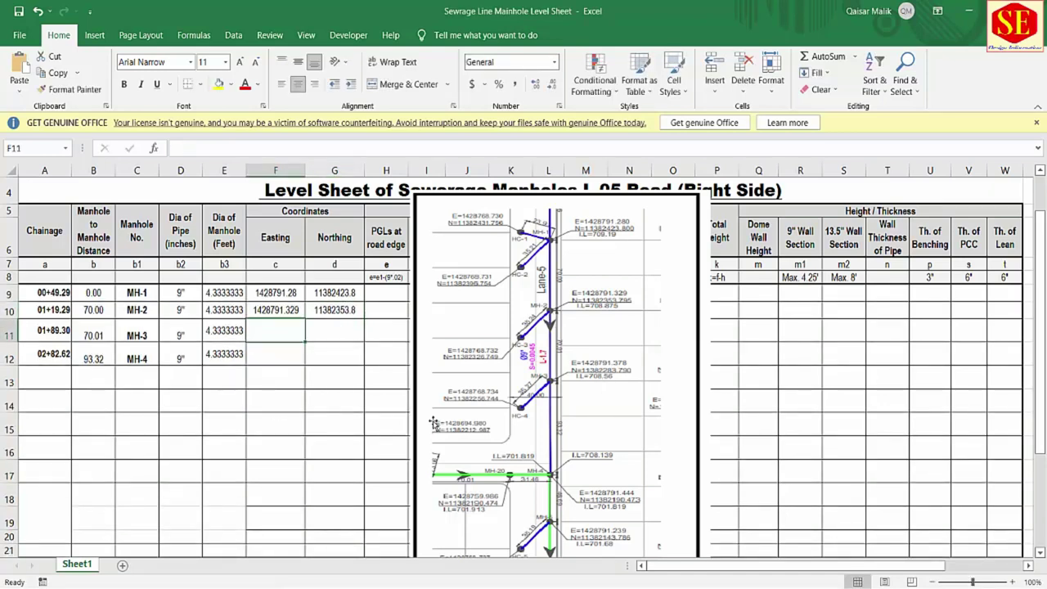
- Enter MH-3 (Easting 1428791.378) and MH-4 (1428791.44, 11382190.473) coordinates
{"action": "type", "text": "1428791.378"}
{"action": "key", "text": "Tab"}
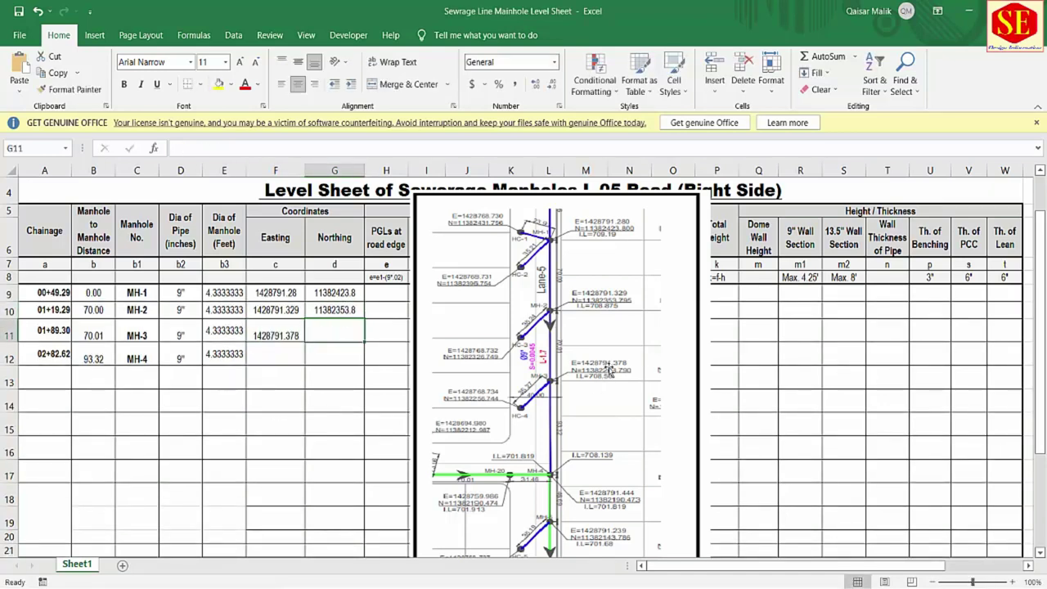
{"action": "type", "text": "1182283.79"}
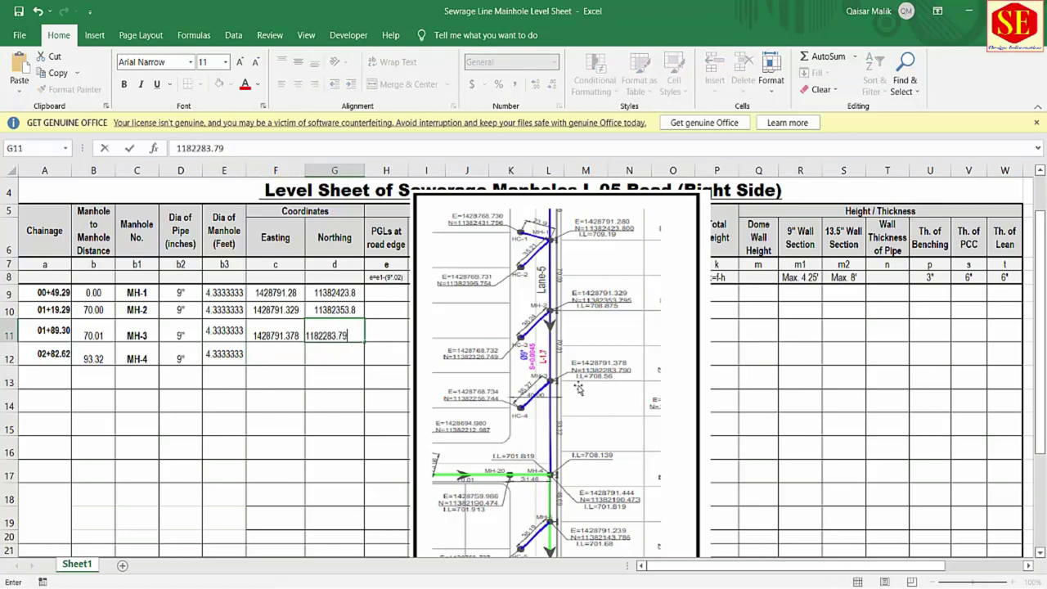
{"action": "key", "text": "Return"}
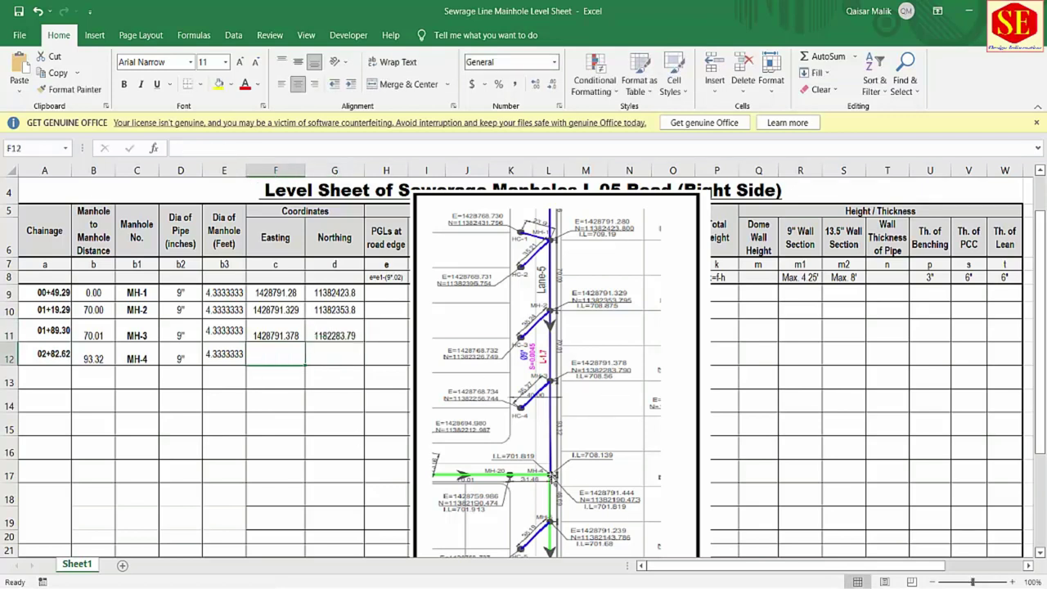
{"action": "type", "text": "1428791"}
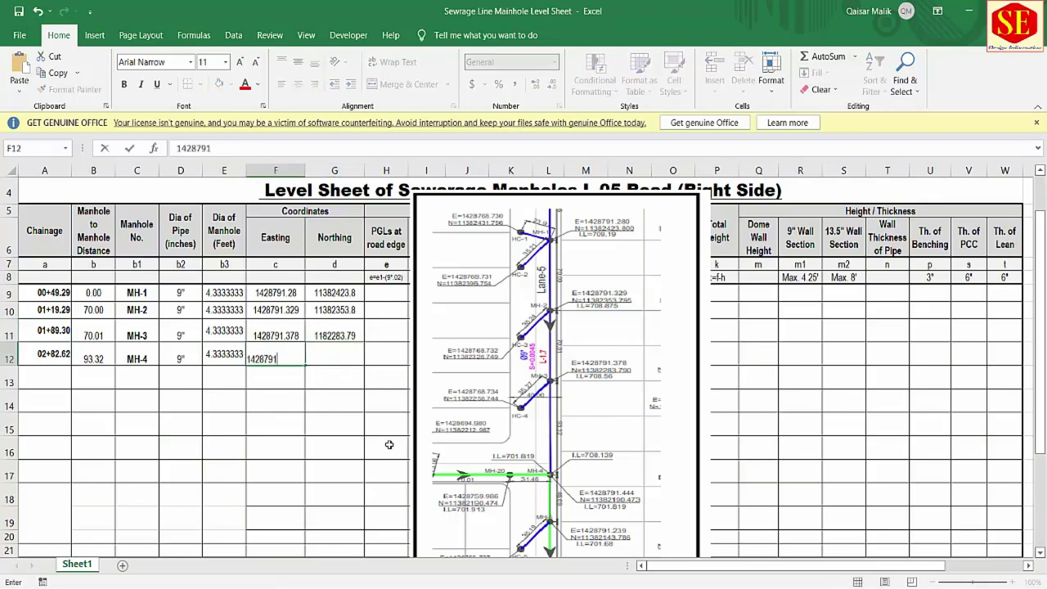
{"action": "type", "text": ".44"}
{"action": "key", "text": "Tab"}
{"action": "type", "text": "1138219"}
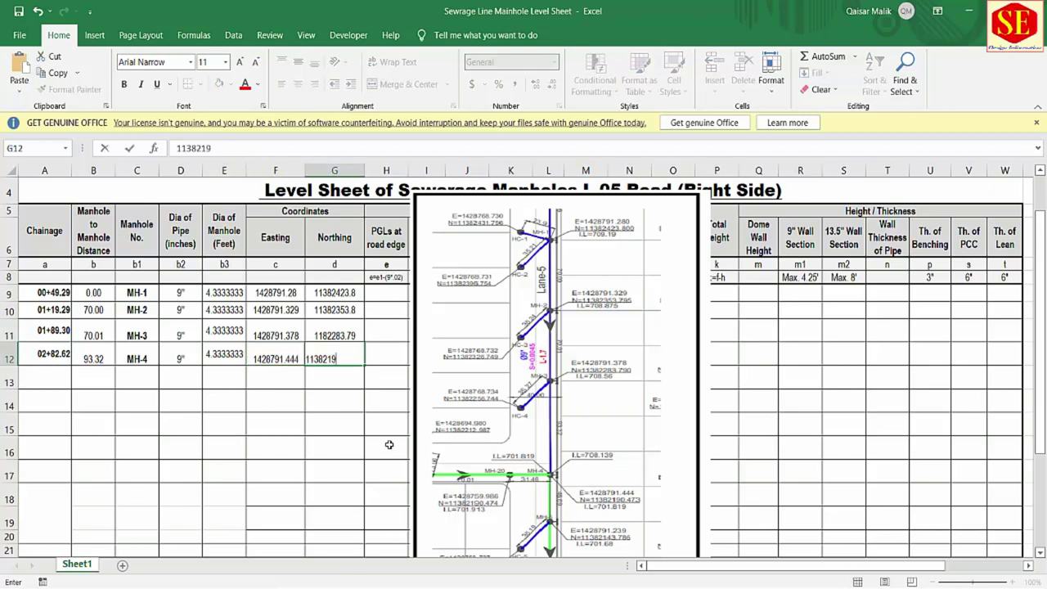
{"action": "type", "text": "0.473"}
{"action": "key", "text": "Return"}
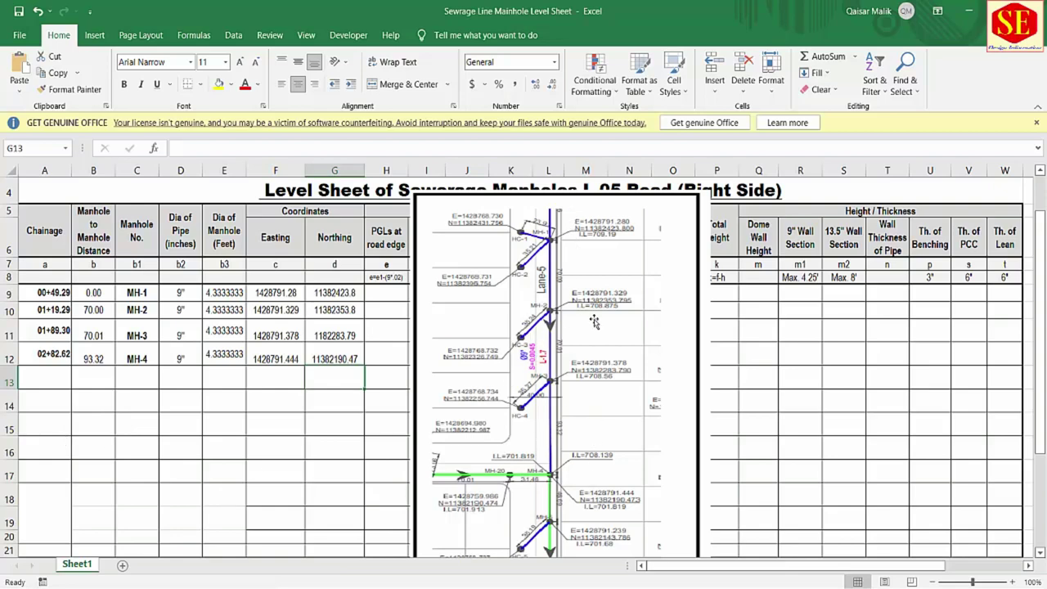
- Move the drawing right to expose the level columns and check chainage formulas in A10–A11
{"action": "left_click_drag", "start_coordinate": [531, 296], "coordinate": [659, 303]}
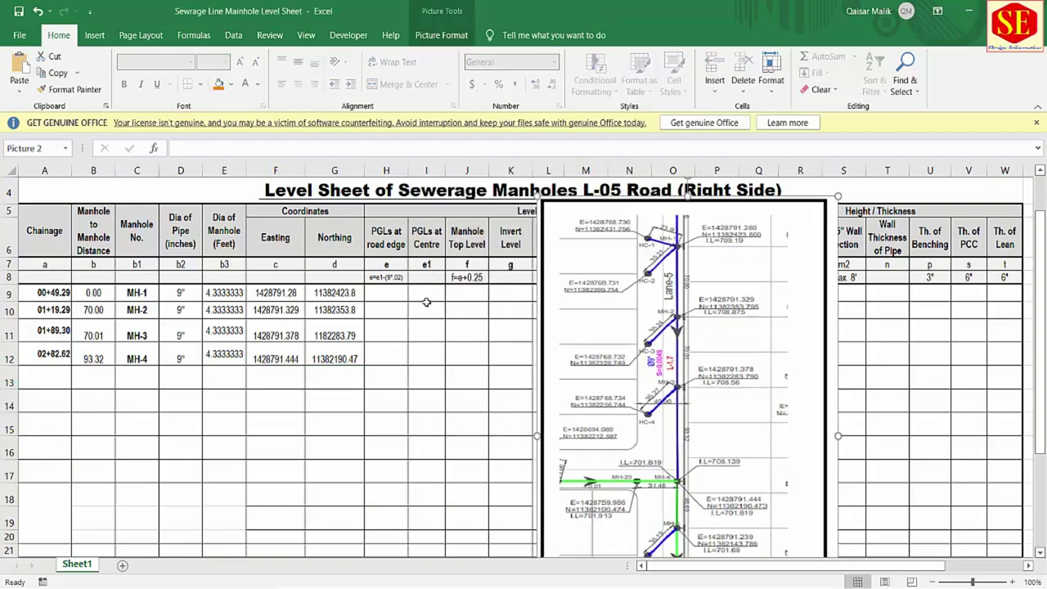
{"action": "left_click", "coordinate": [427, 290]}
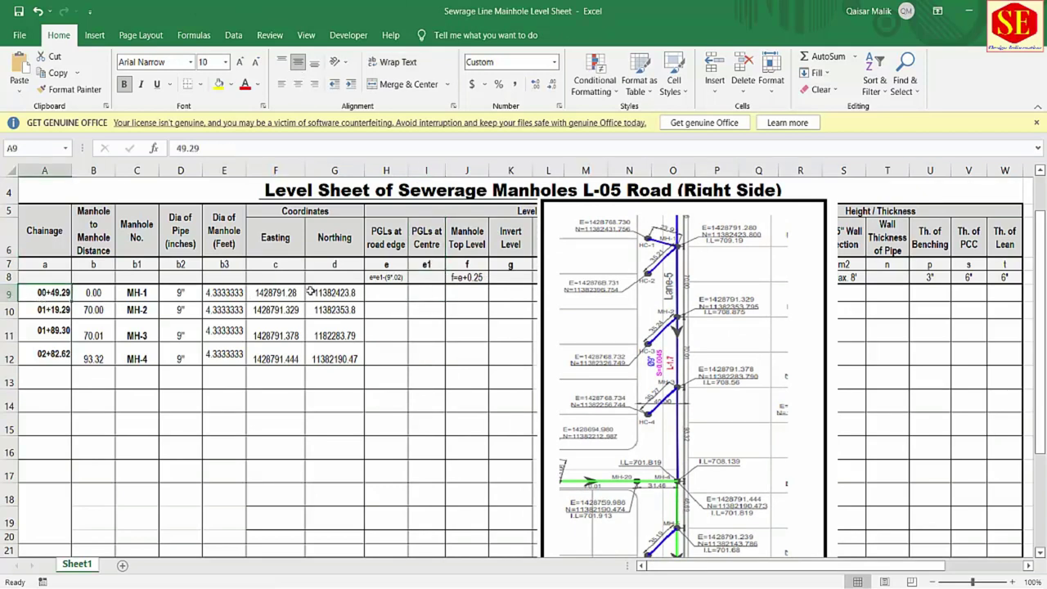
{"action": "left_click", "coordinate": [63, 319]}
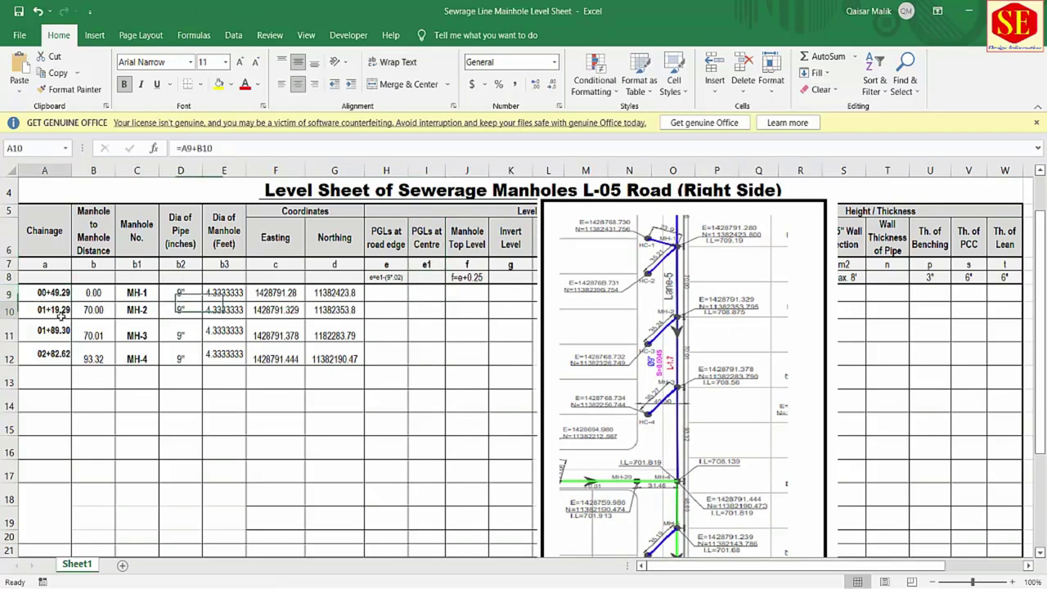
{"action": "left_click", "coordinate": [418, 309]}
{"action": "left_click", "coordinate": [51, 337]}
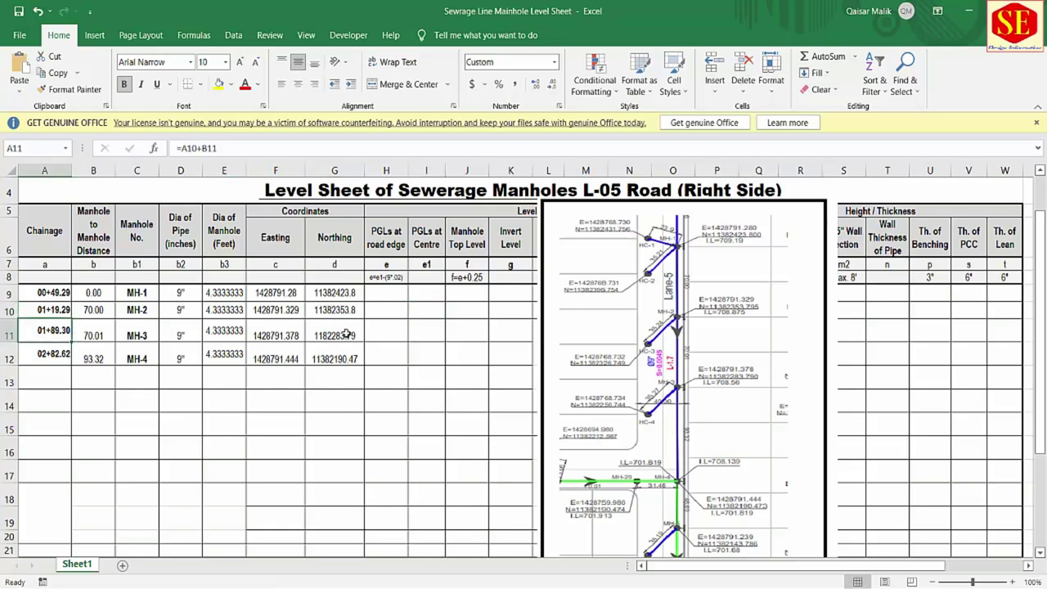
{"action": "left_click", "coordinate": [431, 330]}
- Review the PGLs at Centre and chainage cells, then switch to the Pipes Invert Levels workbook
{"action": "left_click", "coordinate": [434, 345]}
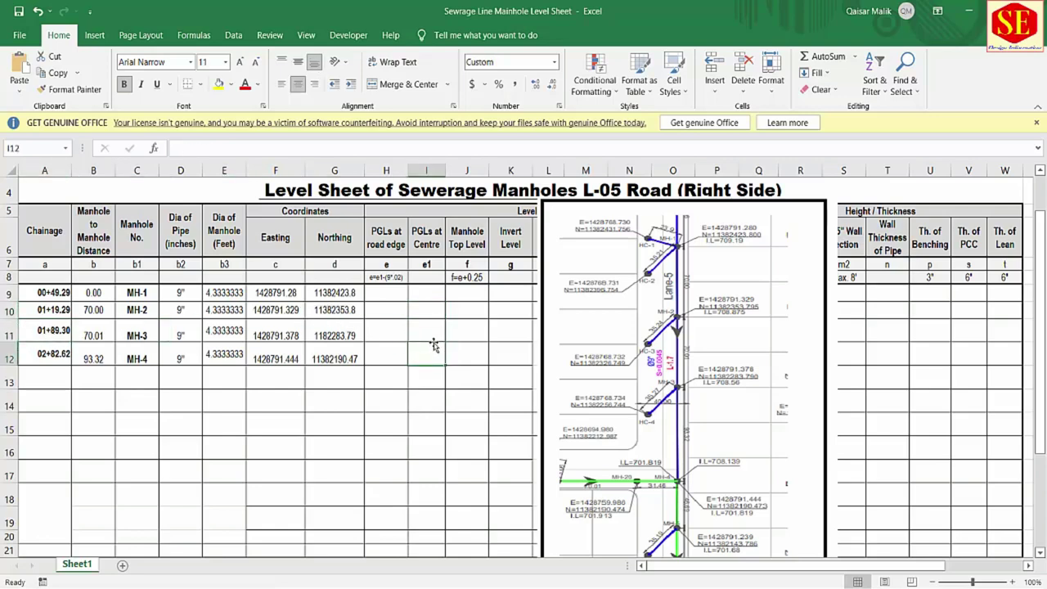
{"action": "left_click", "coordinate": [424, 235]}
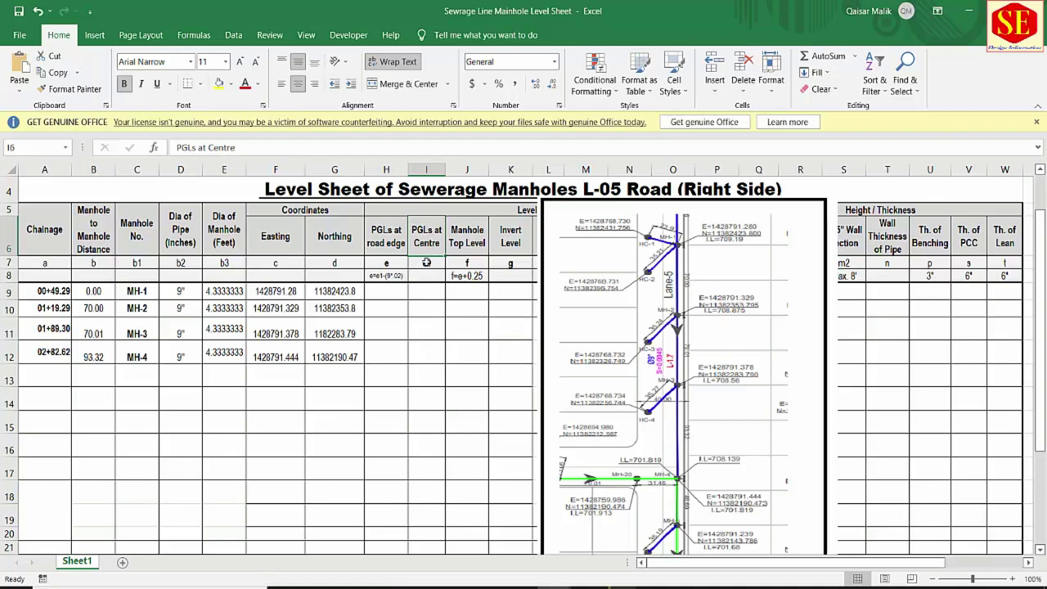
{"action": "left_click", "coordinate": [427, 311]}
{"action": "left_click", "coordinate": [33, 311]}
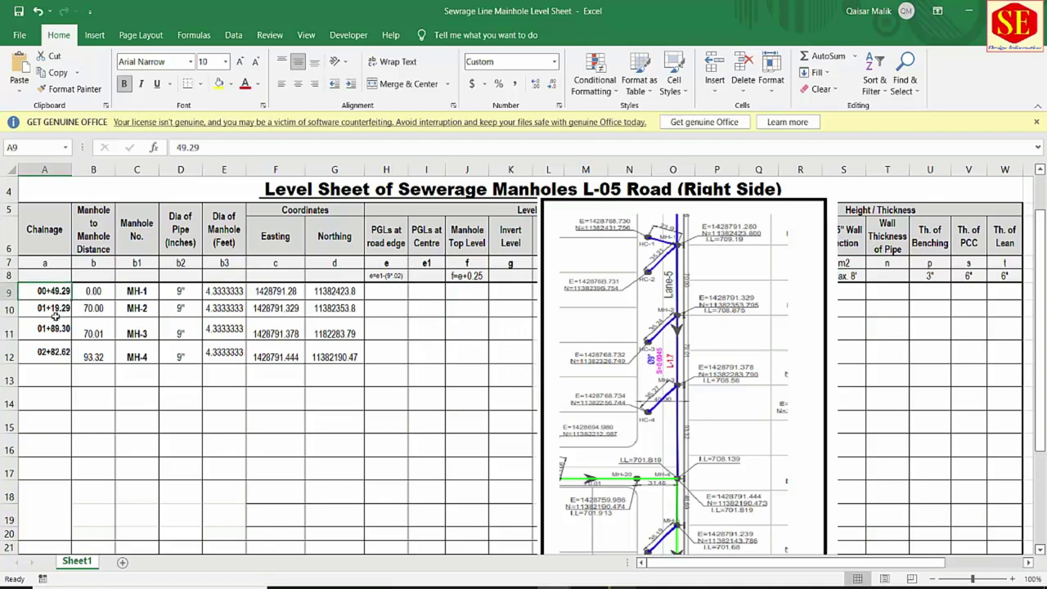
{"action": "left_click", "coordinate": [50, 330]}
{"action": "key", "text": "Down"}
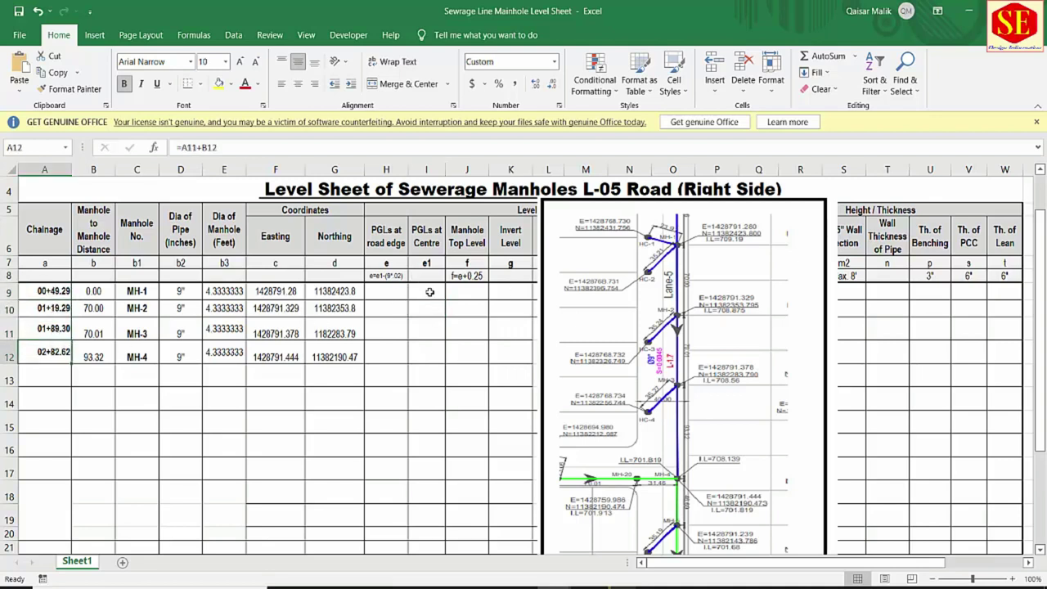
{"action": "left_click", "coordinate": [429, 292]}
{"action": "key", "text": "Down"}
{"action": "key", "text": "Down"}
{"action": "key", "text": "Down"}
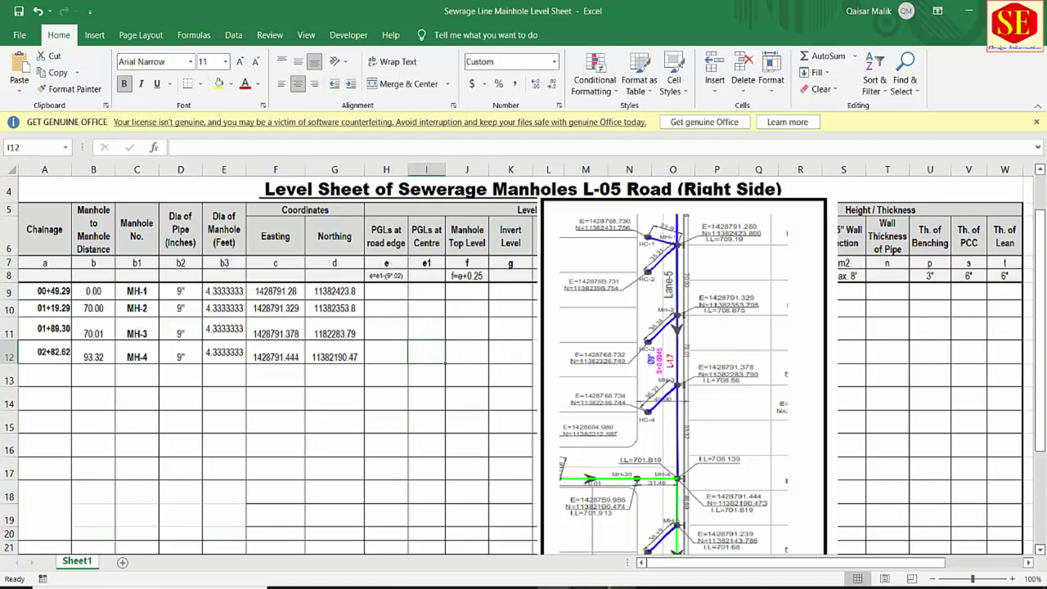
{"action": "left_click", "coordinate": [703, 528]}
{"action": "scroll", "coordinate": [606, 260], "scroll_direction": "up", "scroll_amount": 1}
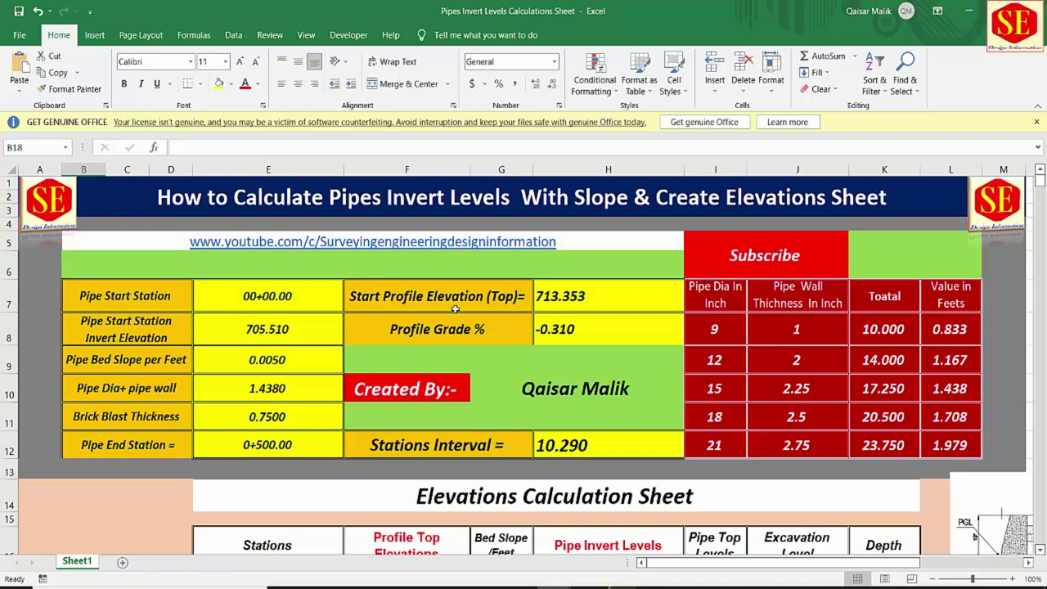
- Review start profile elevation 713.353, profile grade -0.31 and the pipe start station
{"action": "left_click", "coordinate": [403, 299]}
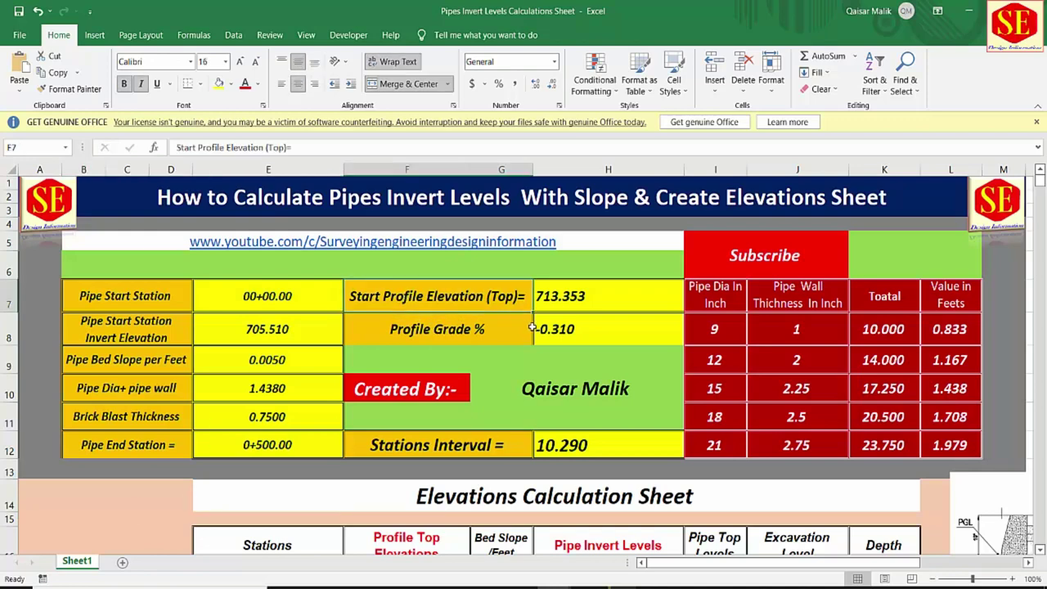
{"action": "left_click", "coordinate": [589, 305]}
{"action": "left_click", "coordinate": [580, 329]}
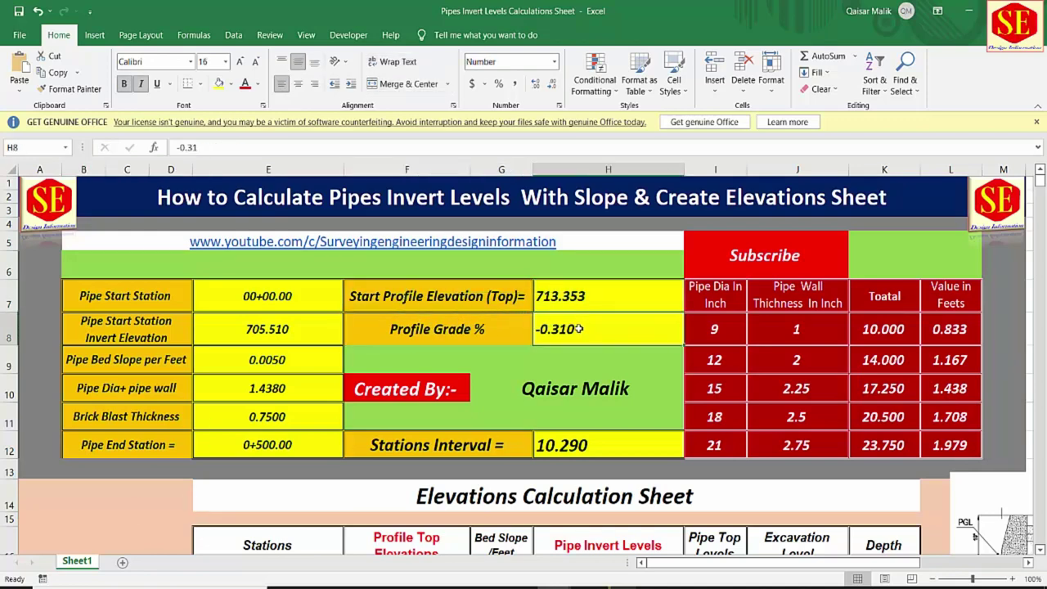
{"action": "left_click", "coordinate": [487, 302]}
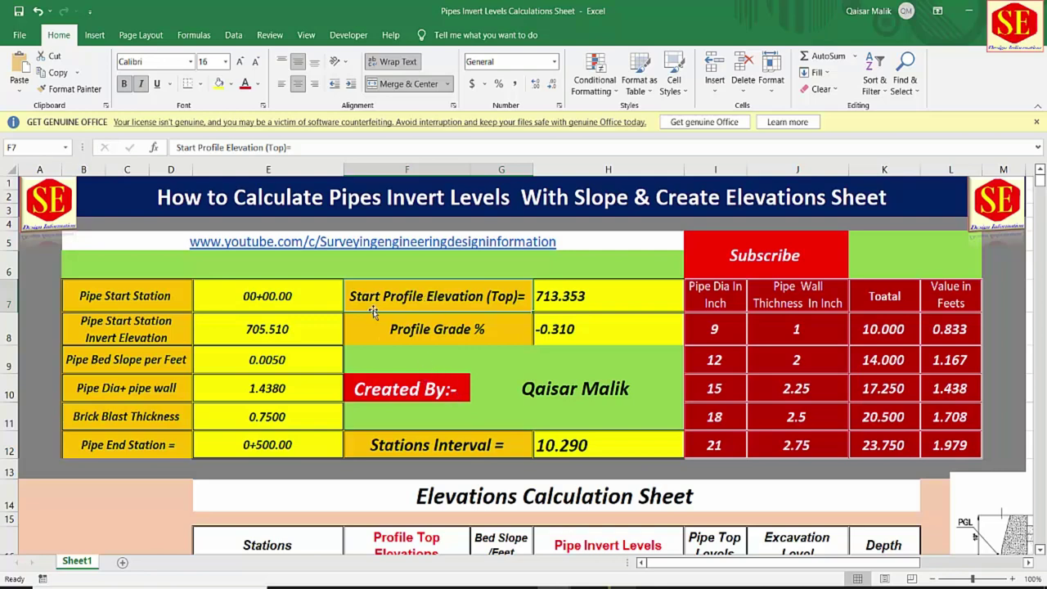
{"action": "left_click", "coordinate": [565, 307]}
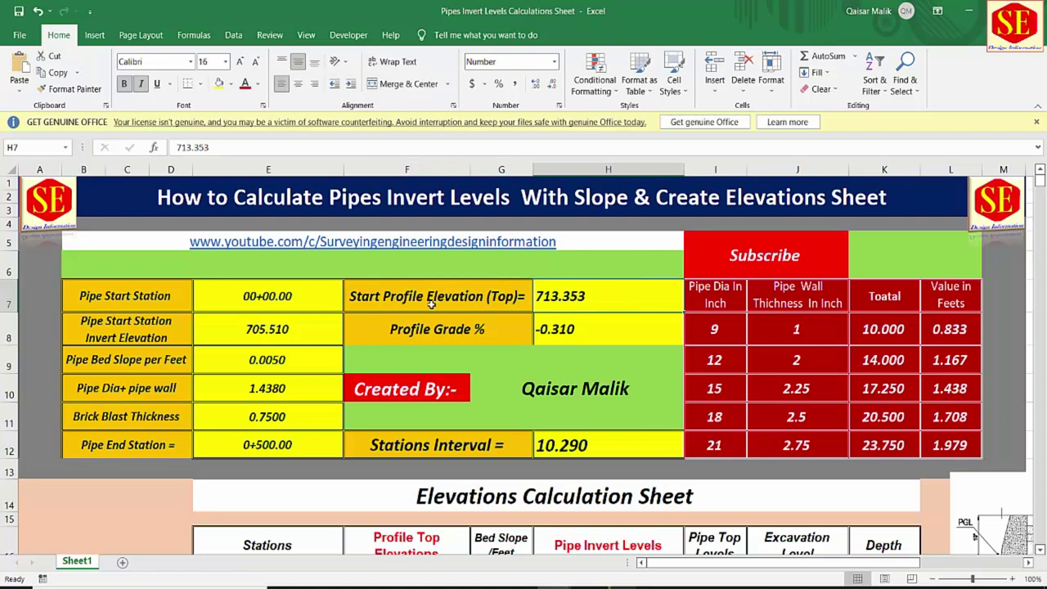
{"action": "left_click", "coordinate": [296, 299]}
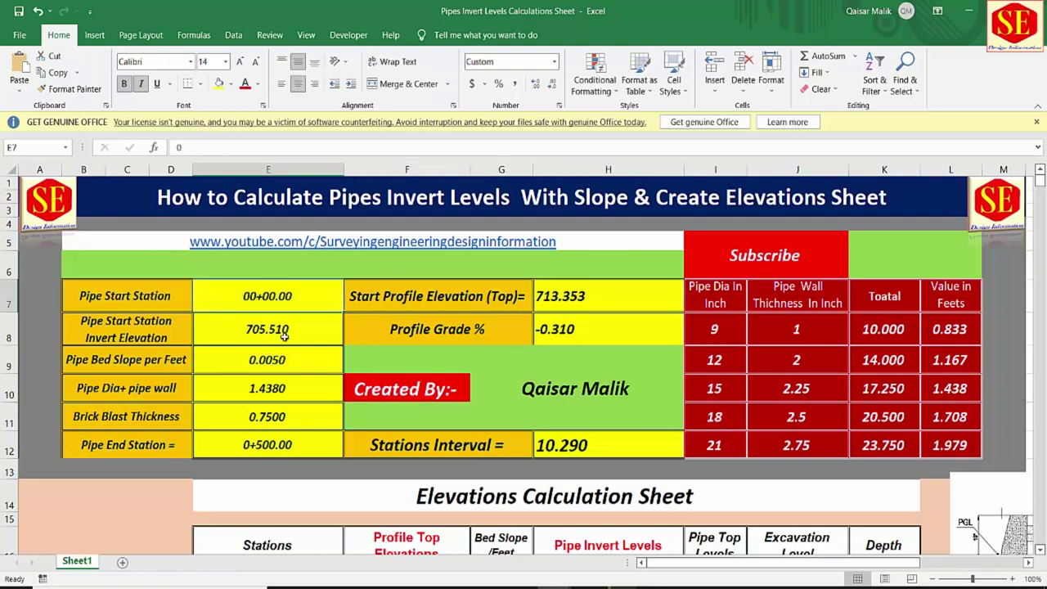
{"action": "left_click", "coordinate": [457, 324]}
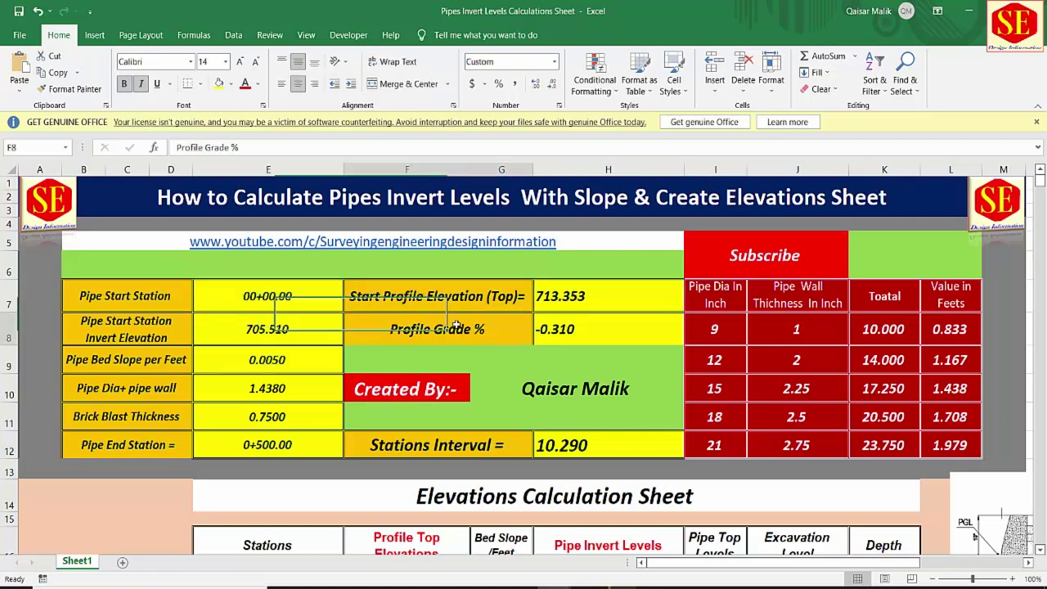
{"action": "left_click", "coordinate": [554, 337]}
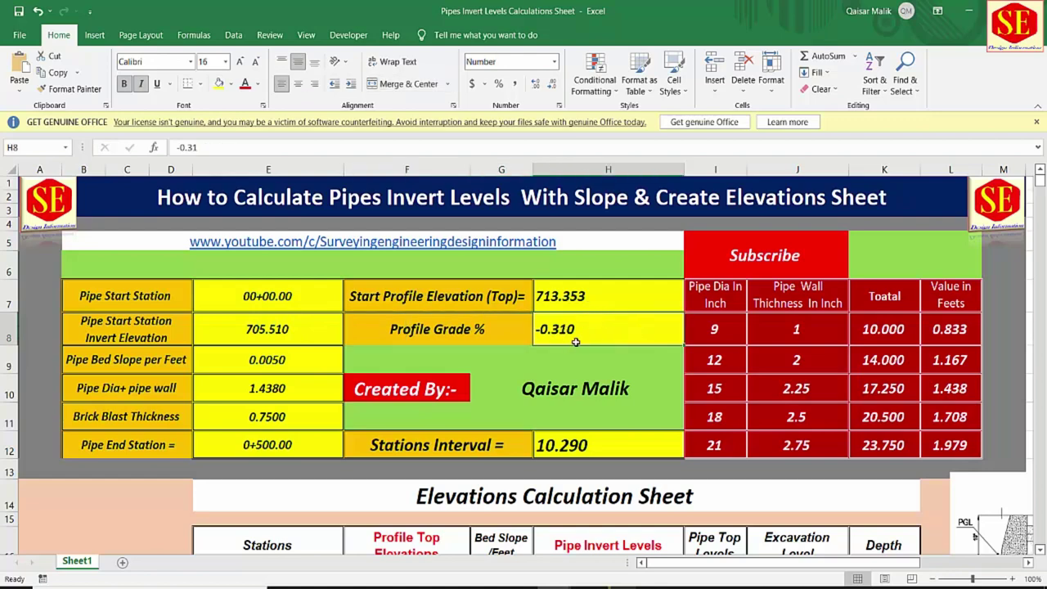
{"action": "left_click", "coordinate": [560, 301]}
{"action": "left_click", "coordinate": [564, 329]}
- Inspect the station formula in column E, then return to the manhole level sheet
{"action": "scroll", "coordinate": [566, 335], "scroll_direction": "down", "scroll_amount": 1}
{"action": "scroll", "coordinate": [565, 336], "scroll_direction": "down", "scroll_amount": 4}
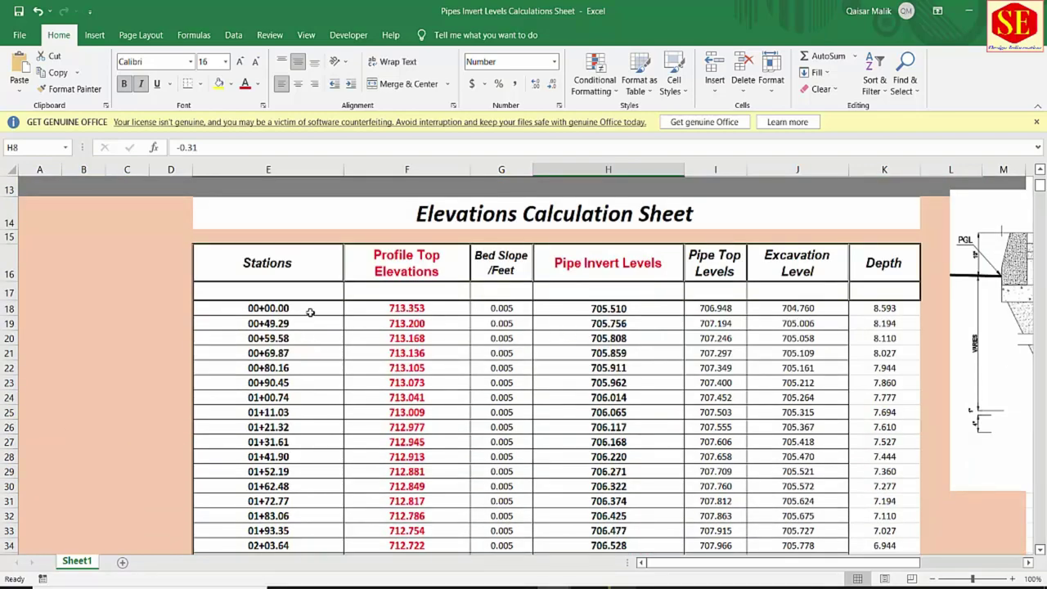
{"action": "left_click", "coordinate": [310, 312]}
{"action": "left_click", "coordinate": [277, 353]}
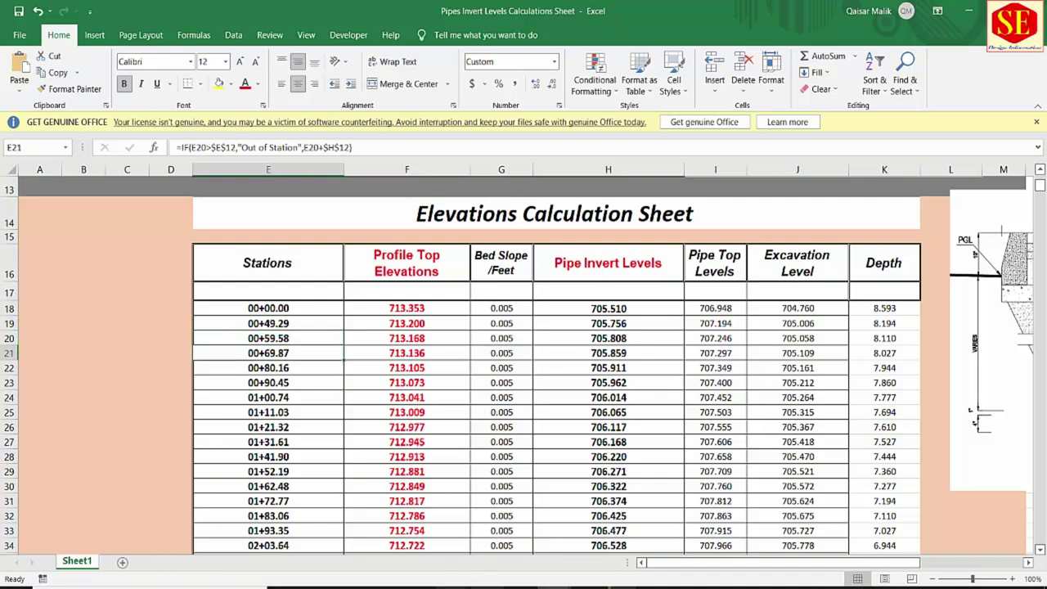
{"action": "left_click", "coordinate": [388, 540]}
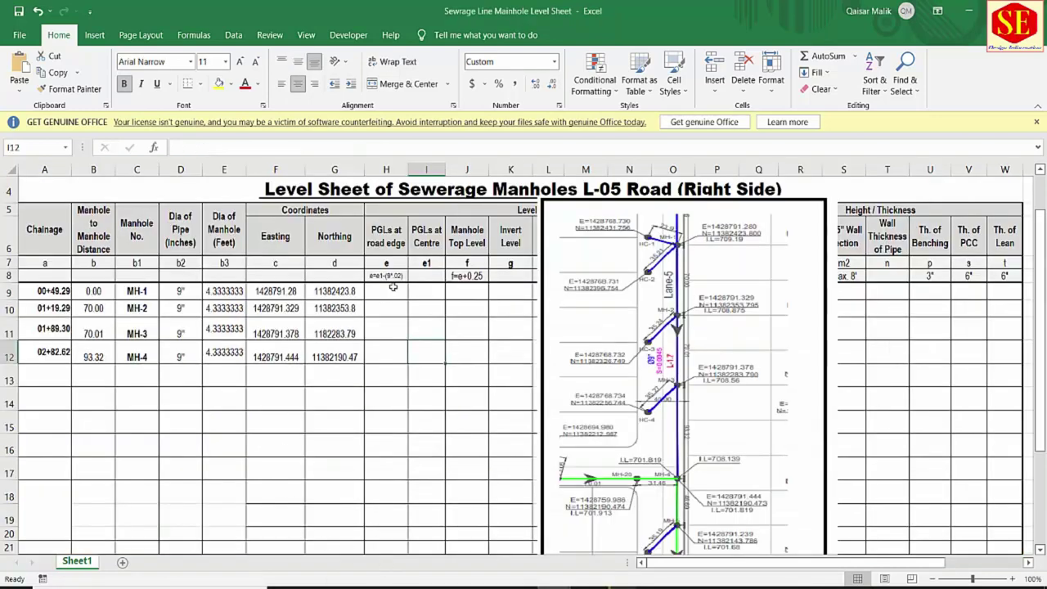
- Copy chainages A9:A12 into stations E19:E22 as values and fill them yellow
{"action": "left_click_drag", "start_coordinate": [57, 291], "coordinate": [51, 345]}
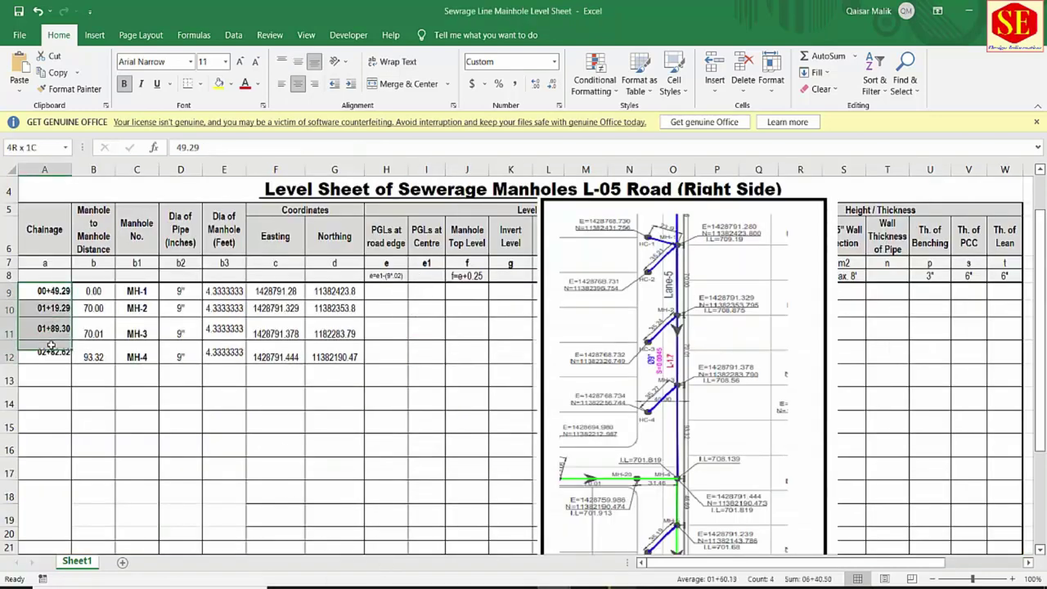
{"action": "right_click", "coordinate": [51, 346]}
{"action": "left_click", "coordinate": [61, 71]}
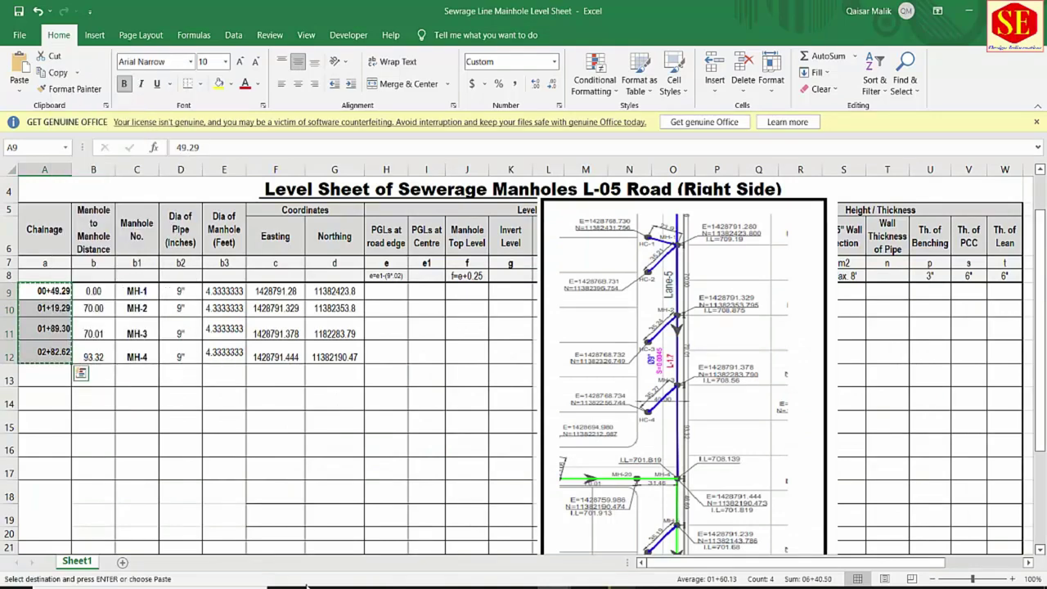
{"action": "mouse_move", "coordinate": [306, 586]}
{"action": "left_click", "coordinate": [830, 532]}
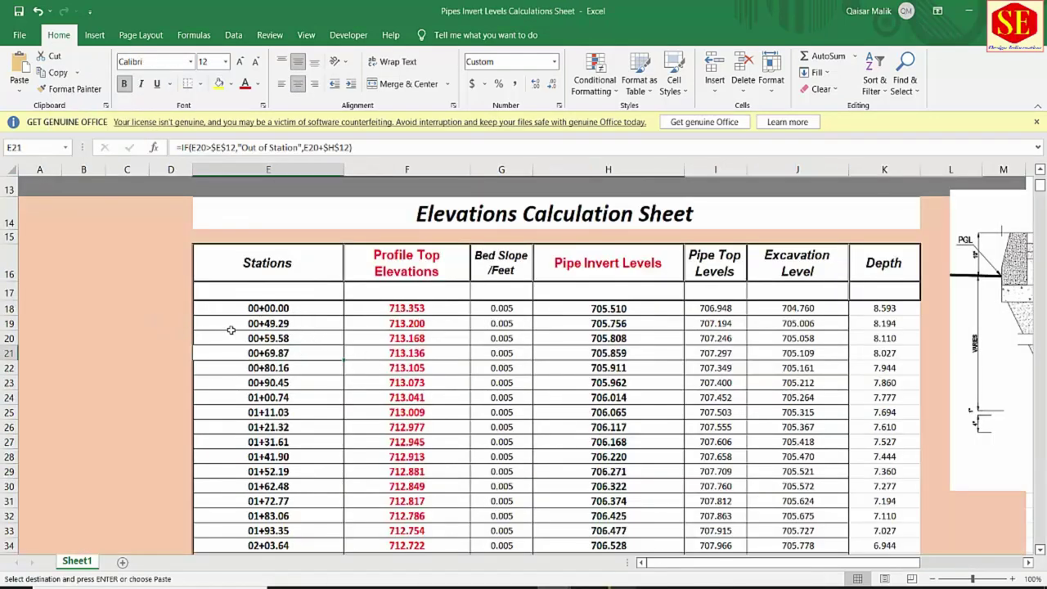
{"action": "left_click", "coordinate": [270, 324]}
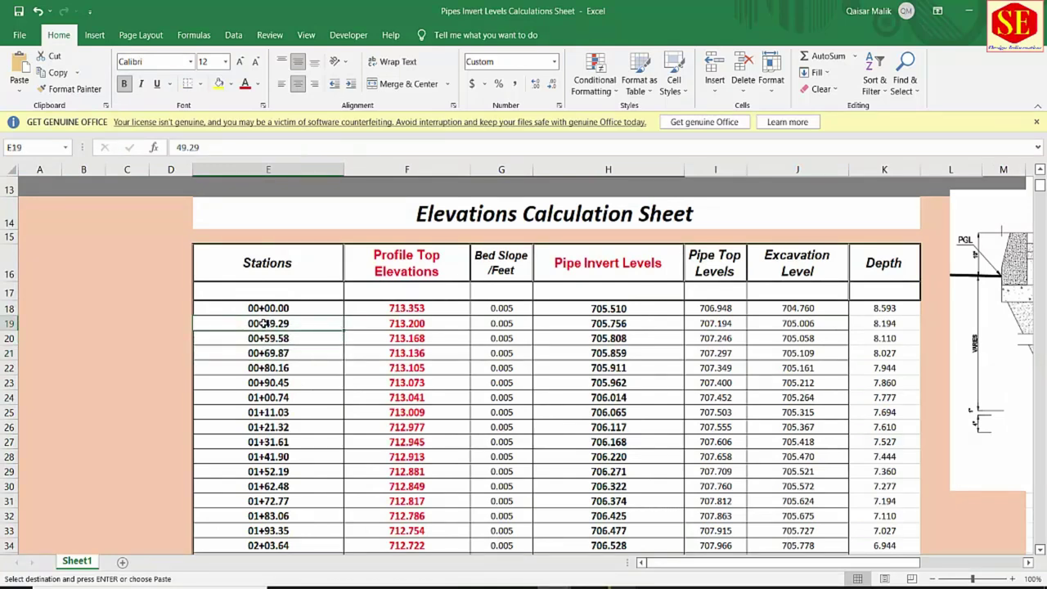
{"action": "right_click", "coordinate": [266, 324]}
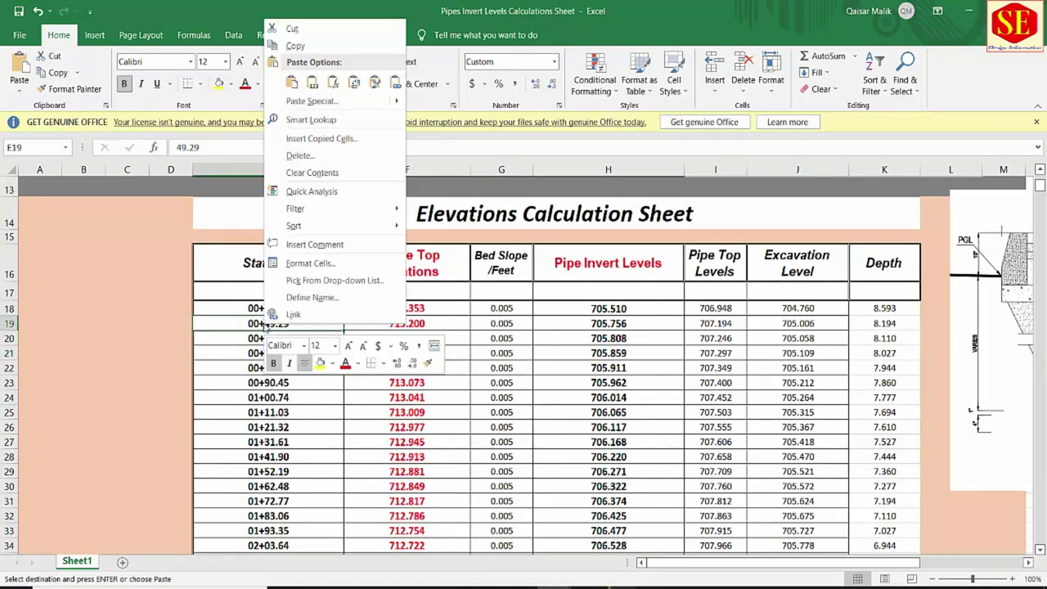
{"action": "left_click", "coordinate": [313, 84]}
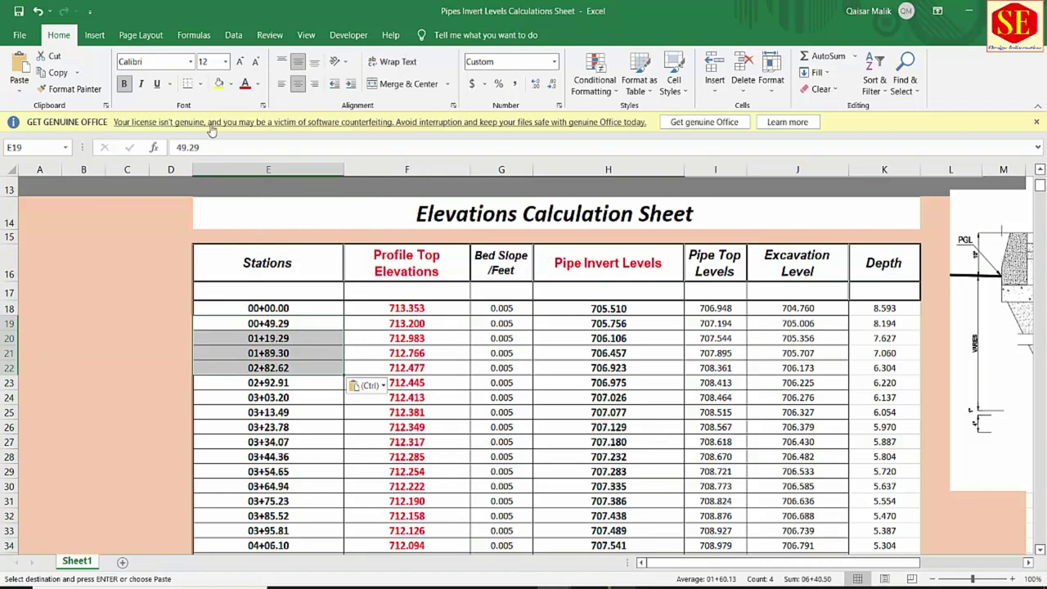
{"action": "left_click", "coordinate": [218, 85]}
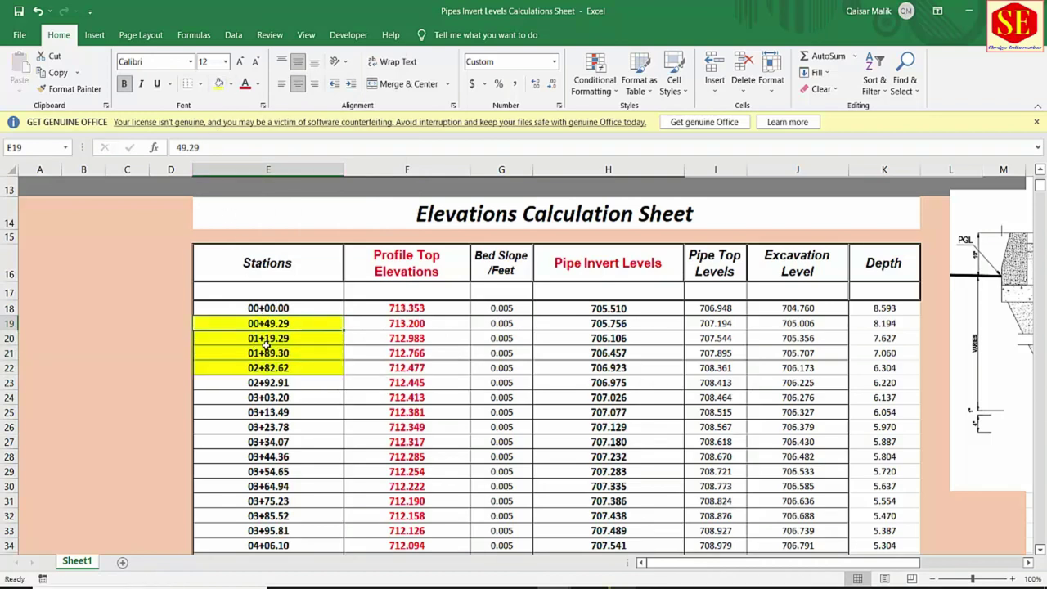
- Check the recalculated profile elevations F19:F22 against H7 and H8, then select F19:F22
{"action": "left_click", "coordinate": [262, 338]}
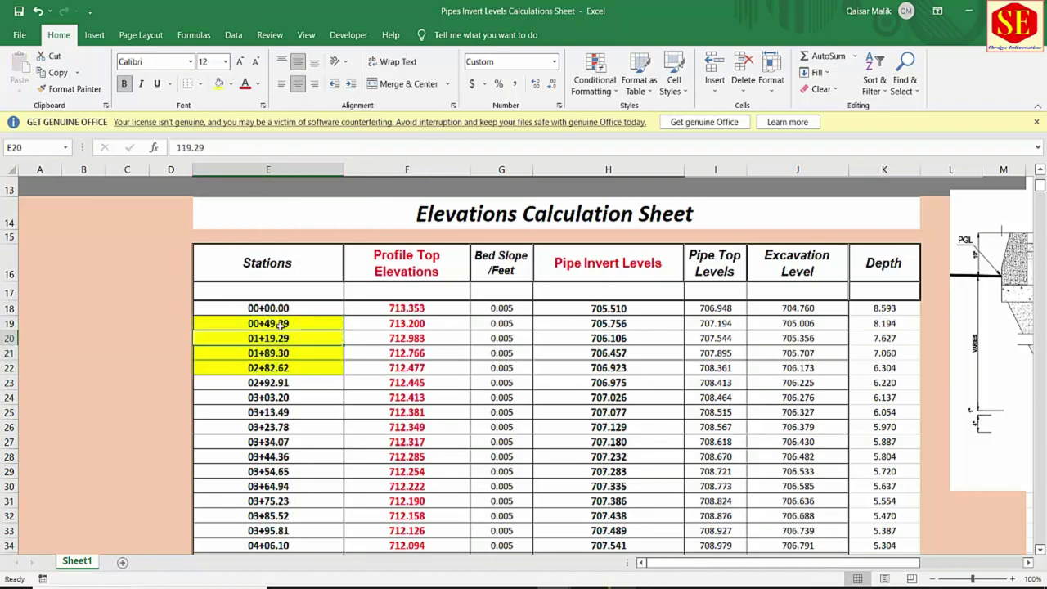
{"action": "left_click", "coordinate": [397, 326]}
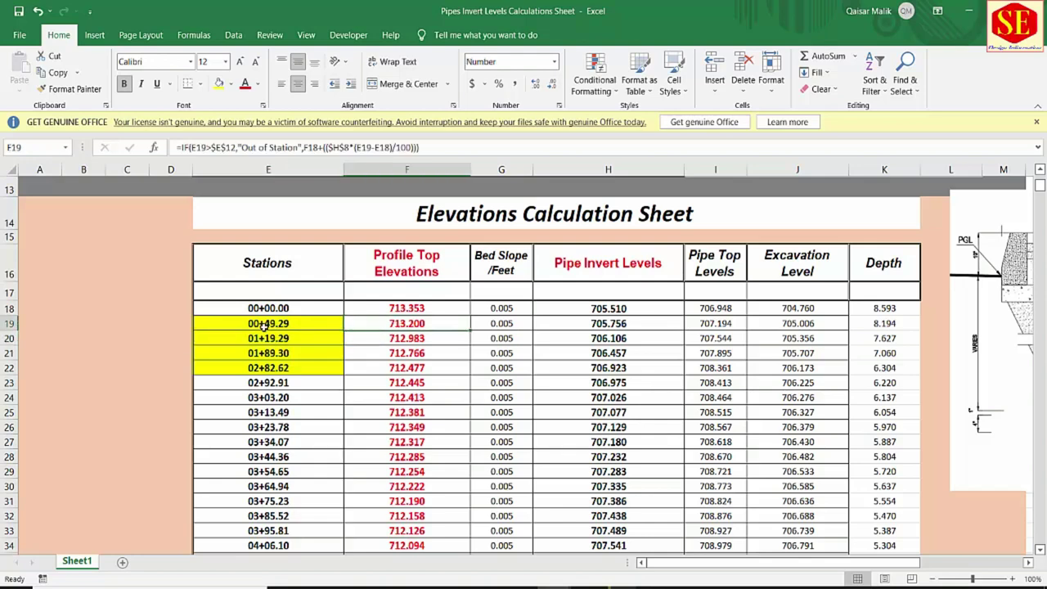
{"action": "scroll", "coordinate": [536, 367], "scroll_direction": "up", "scroll_amount": 3}
{"action": "left_click", "coordinate": [563, 260]}
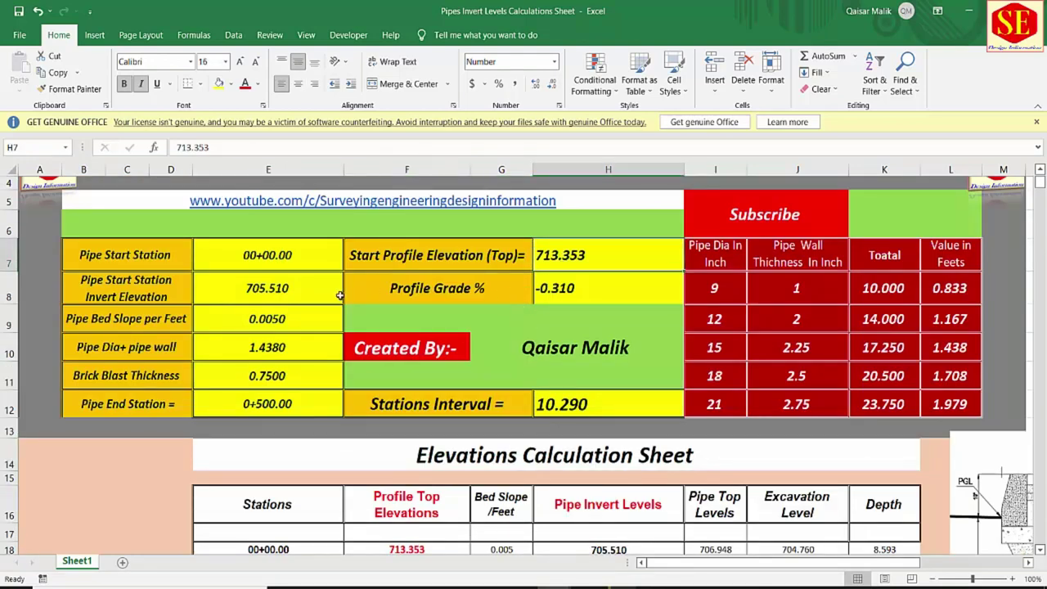
{"action": "left_click", "coordinate": [554, 291]}
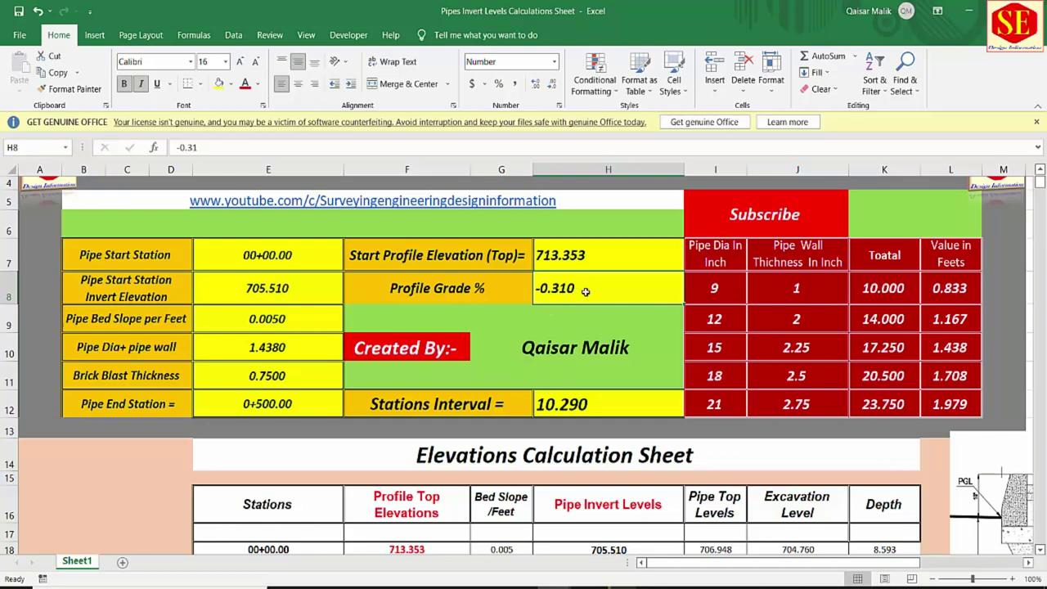
{"action": "scroll", "coordinate": [586, 291], "scroll_direction": "down", "scroll_amount": 2}
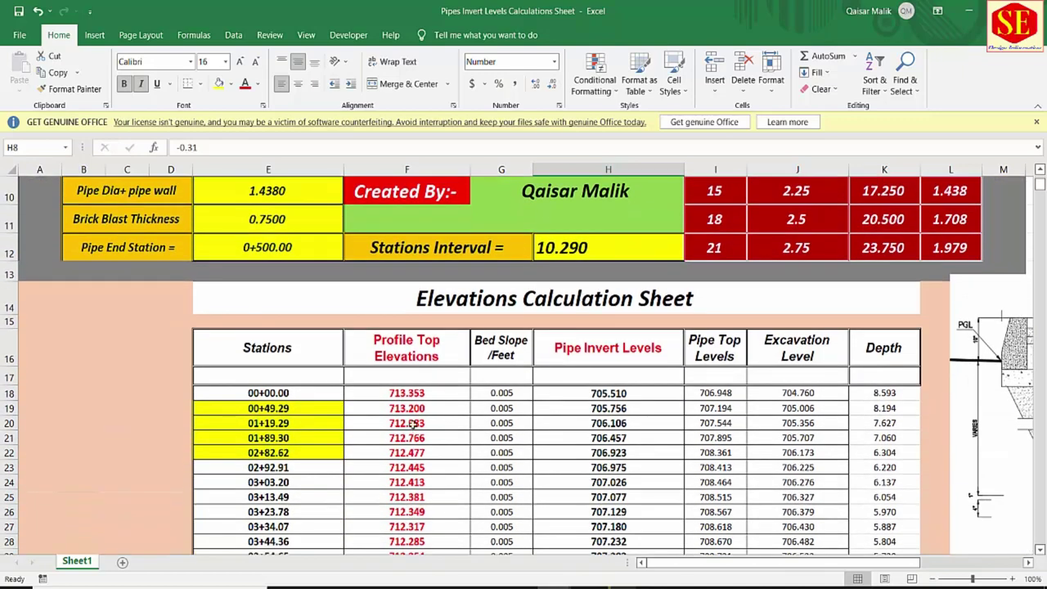
{"action": "left_click", "coordinate": [406, 408]}
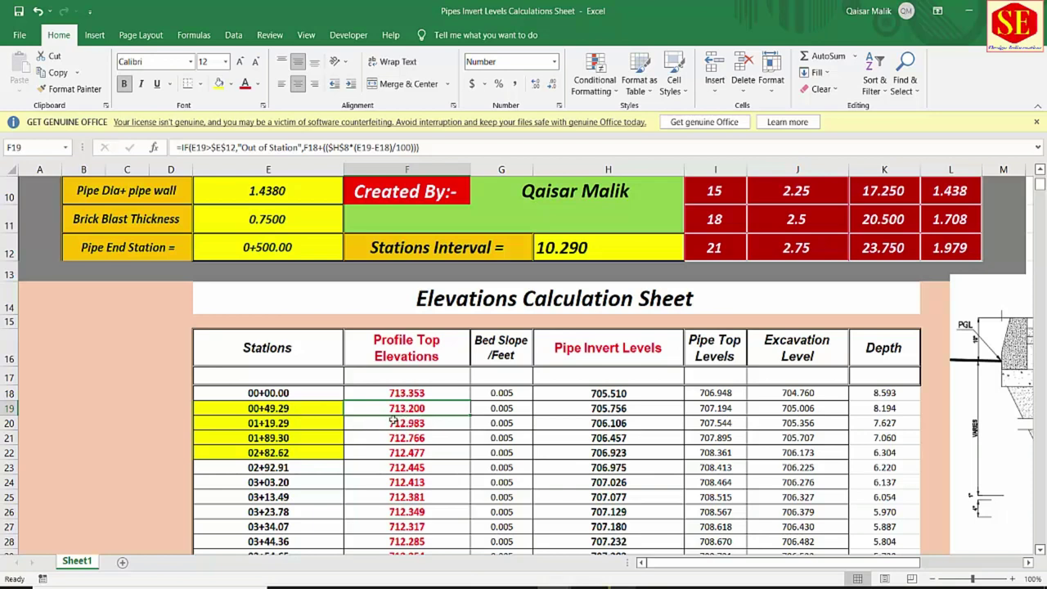
{"action": "left_click", "coordinate": [286, 425]}
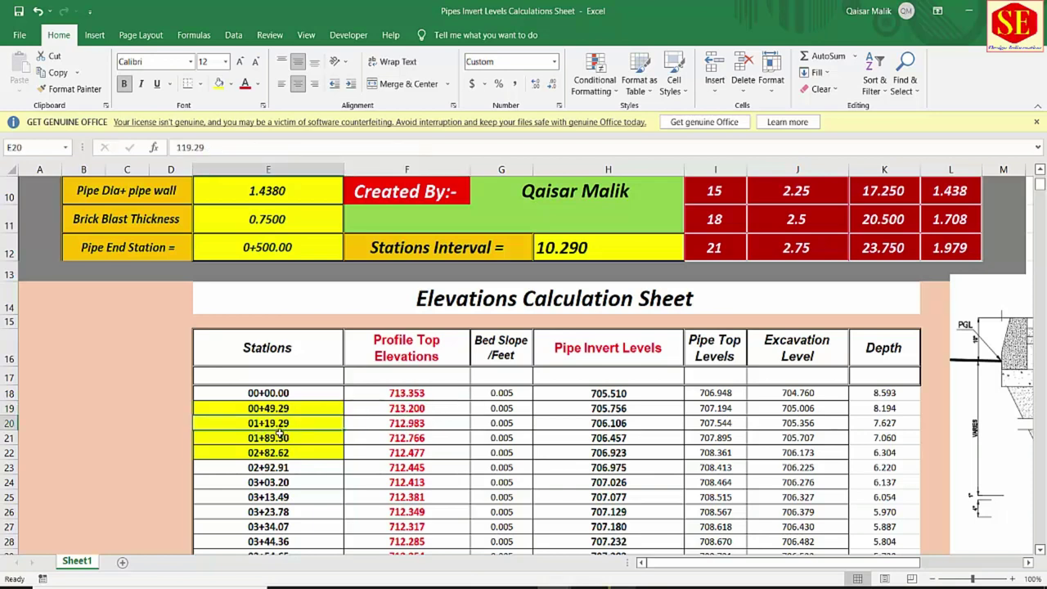
{"action": "left_click", "coordinate": [396, 425]}
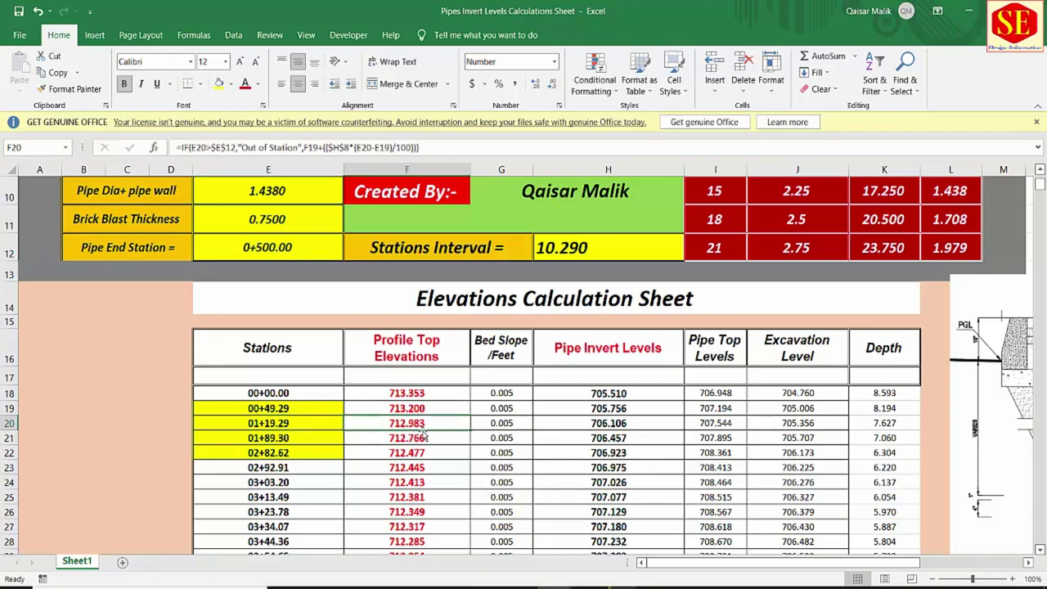
{"action": "left_click", "coordinate": [423, 438]}
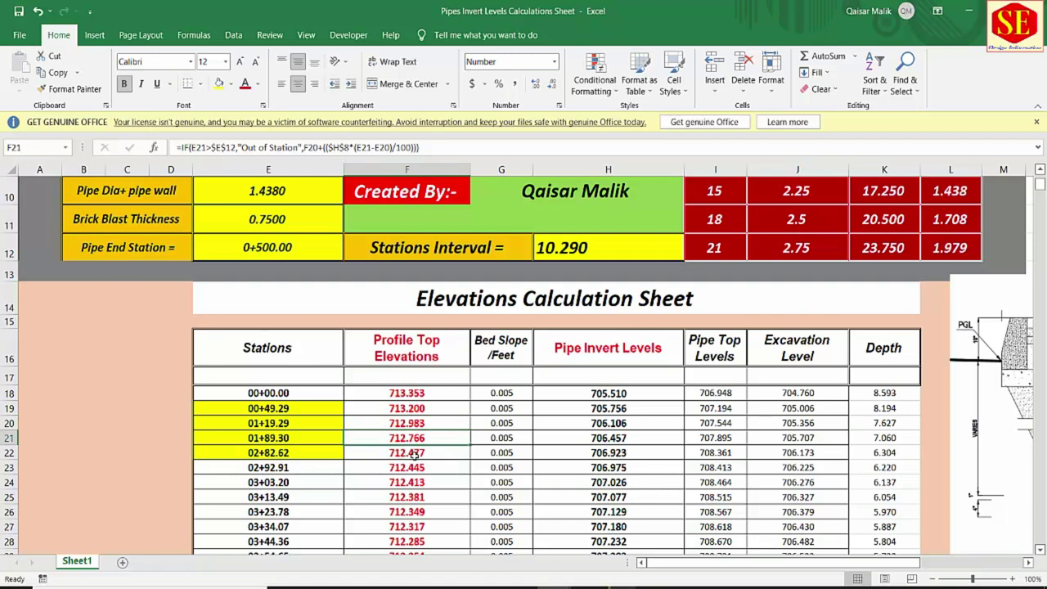
{"action": "left_click", "coordinate": [414, 454]}
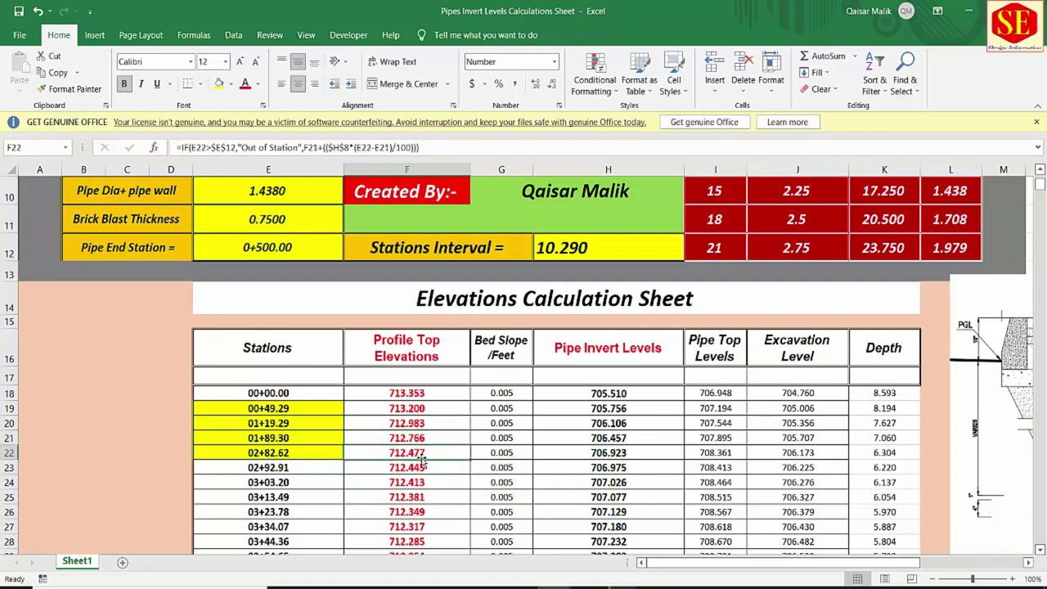
{"action": "left_click_drag", "start_coordinate": [418, 409], "coordinate": [413, 454]}
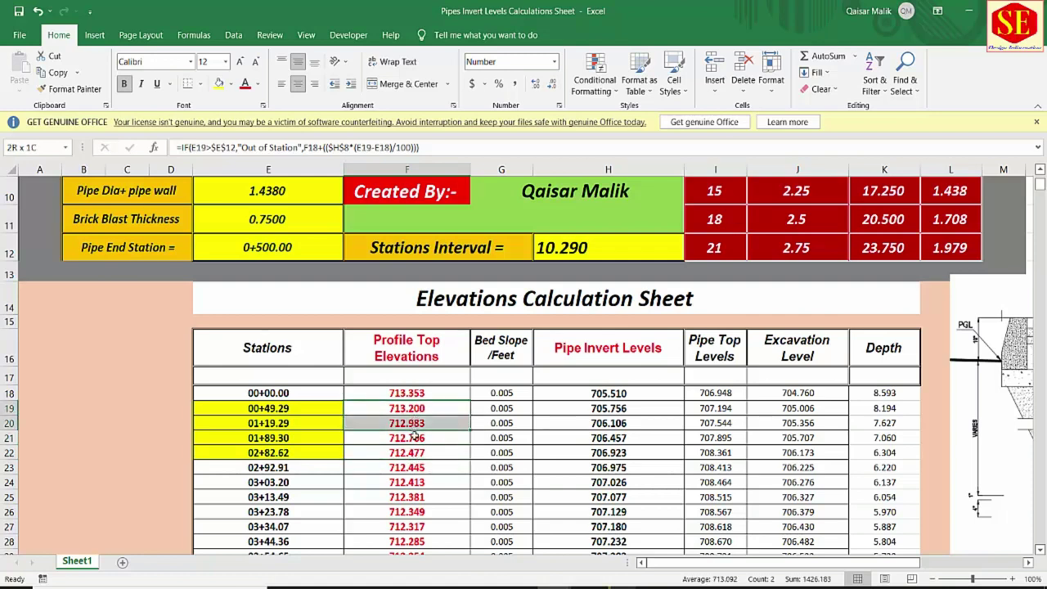
- Paste the F19:F22 profile elevations as values into I9:I12 of the manhole sheet
{"action": "right_click", "coordinate": [396, 427]}
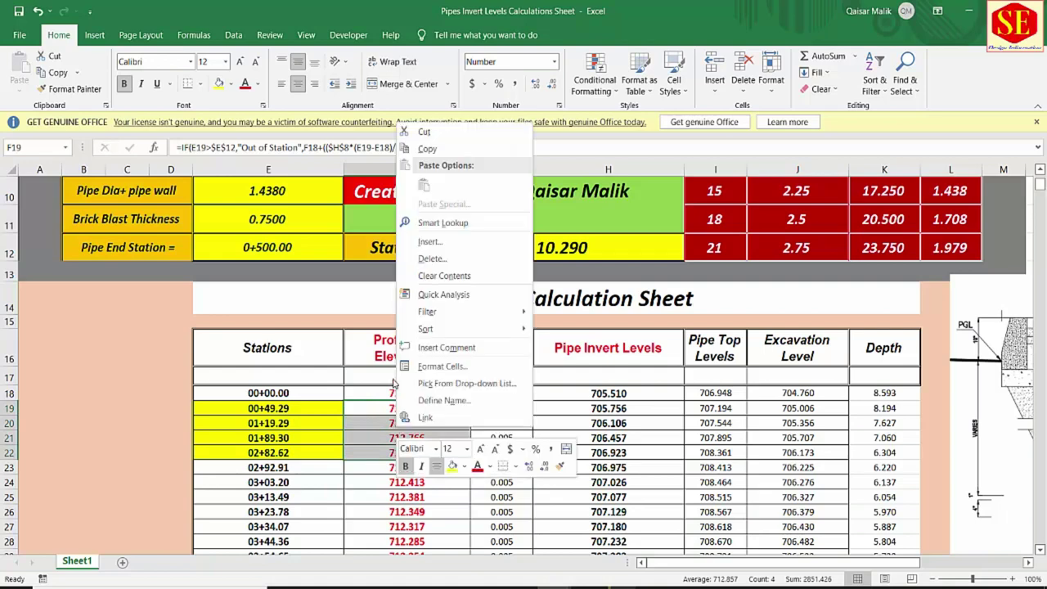
{"action": "left_click", "coordinate": [428, 147]}
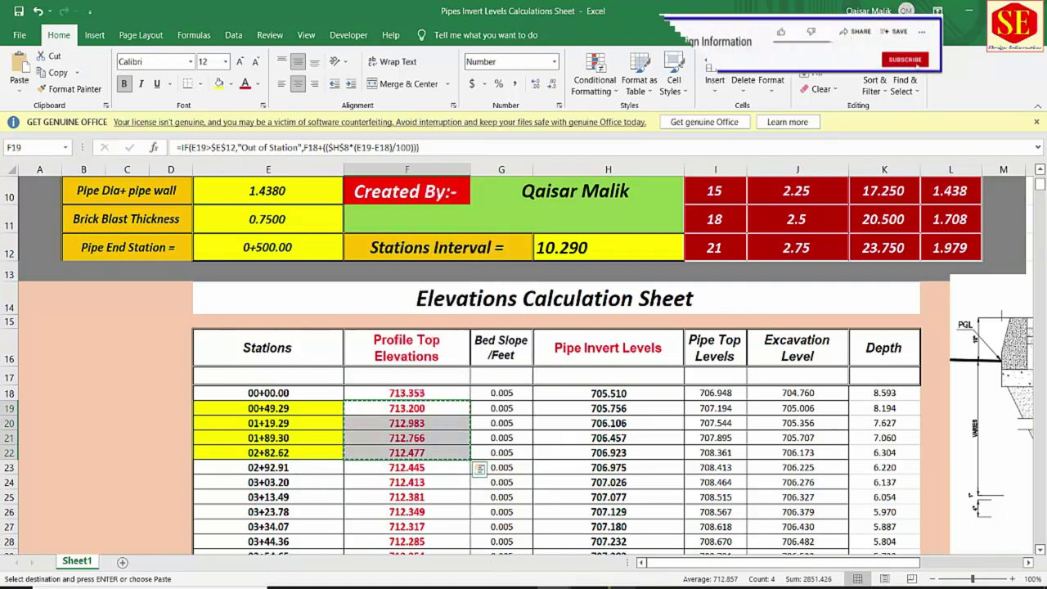
{"action": "left_click", "coordinate": [400, 524]}
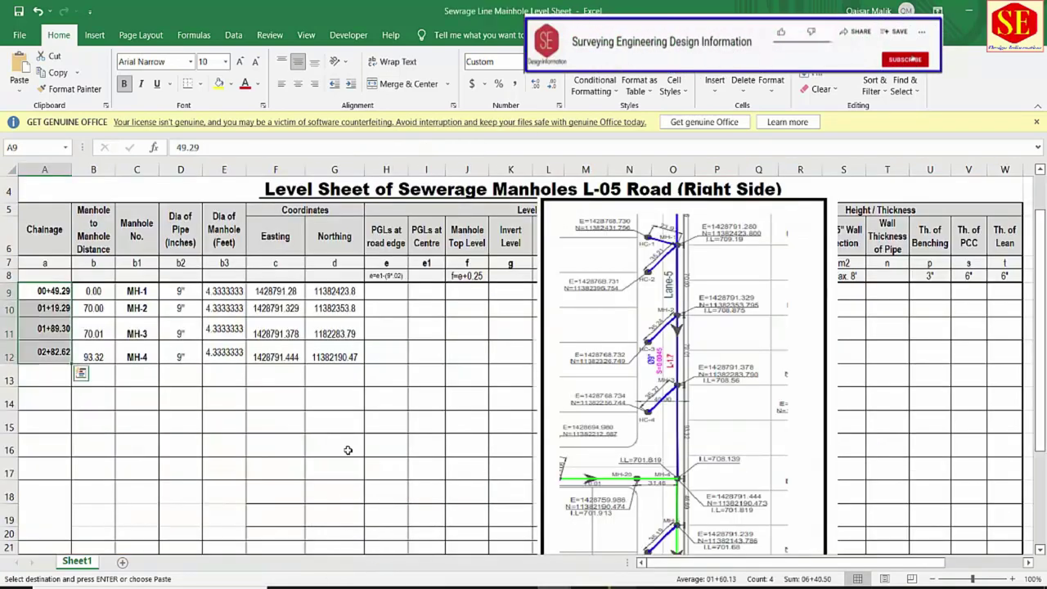
{"action": "left_click", "coordinate": [432, 292]}
{"action": "right_click", "coordinate": [431, 291]}
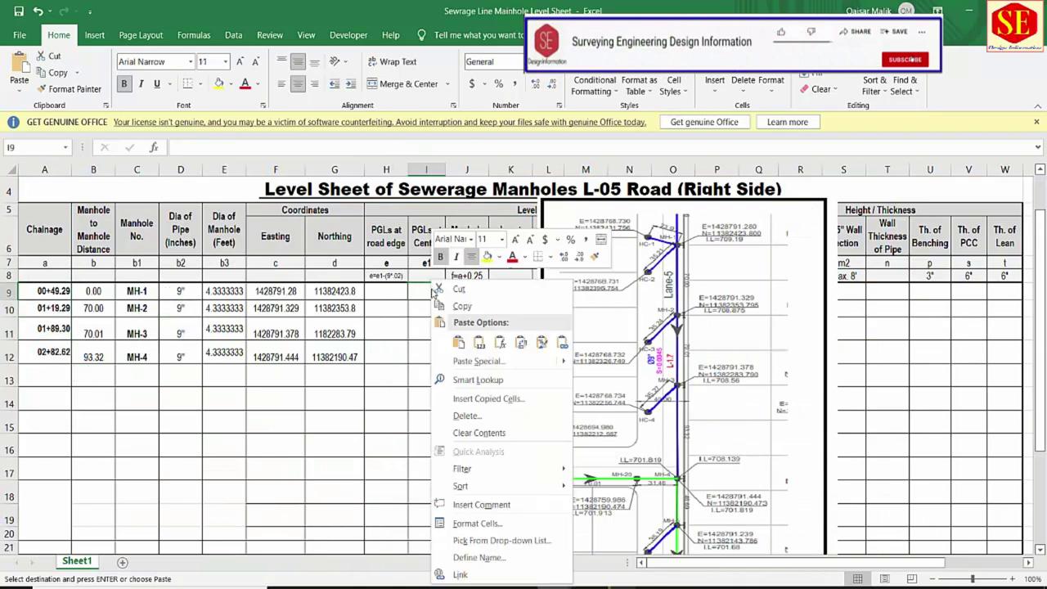
{"action": "left_click", "coordinate": [479, 343]}
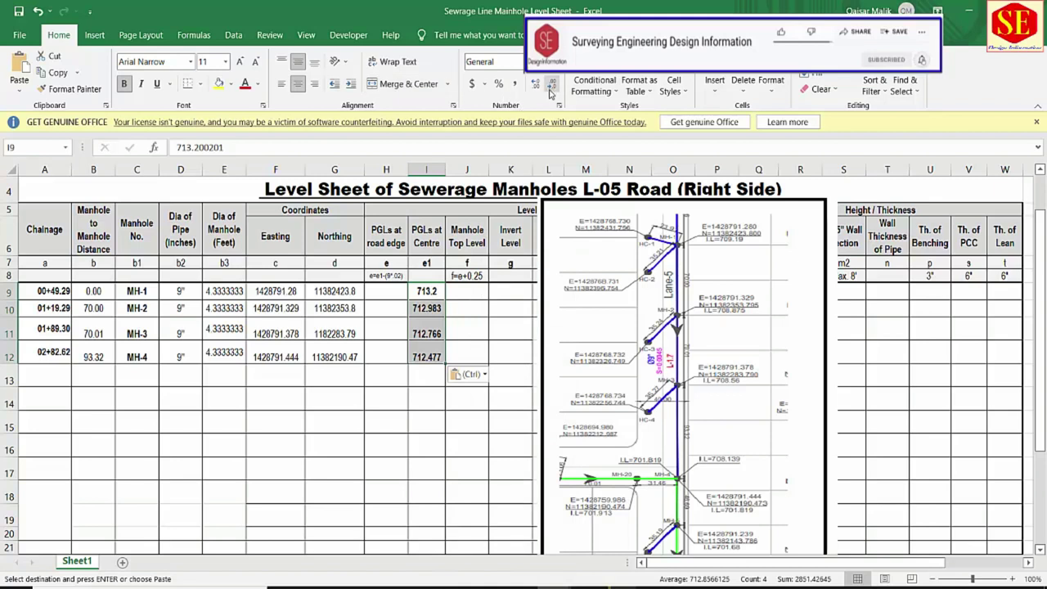
- Show the centre levels with three decimals (713.200 to 712.477) and verify each
{"action": "left_click", "coordinate": [535, 83]}
{"action": "left_click", "coordinate": [535, 83]}
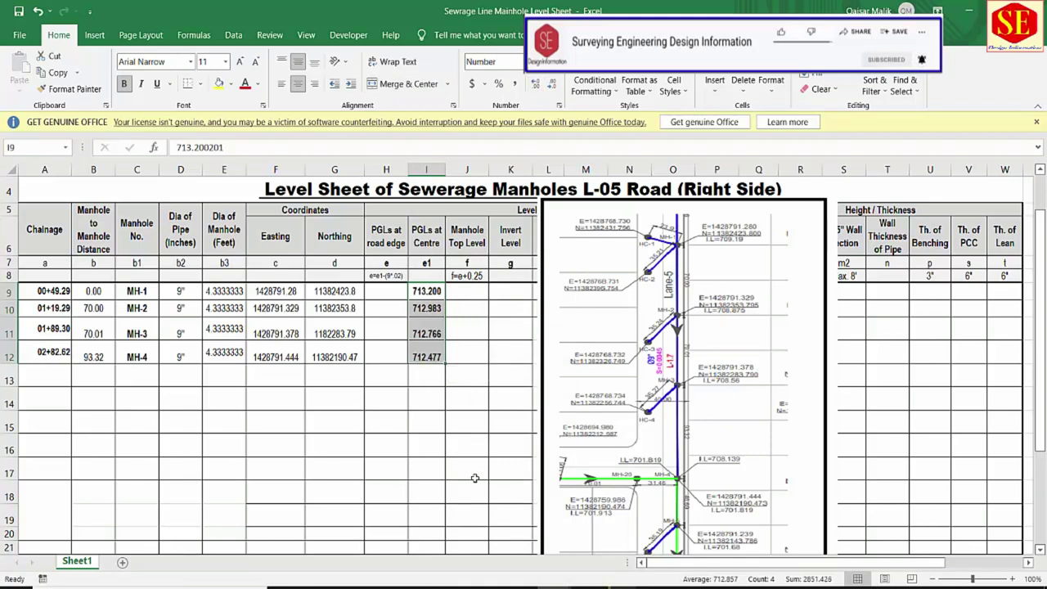
{"action": "left_click", "coordinate": [425, 405]}
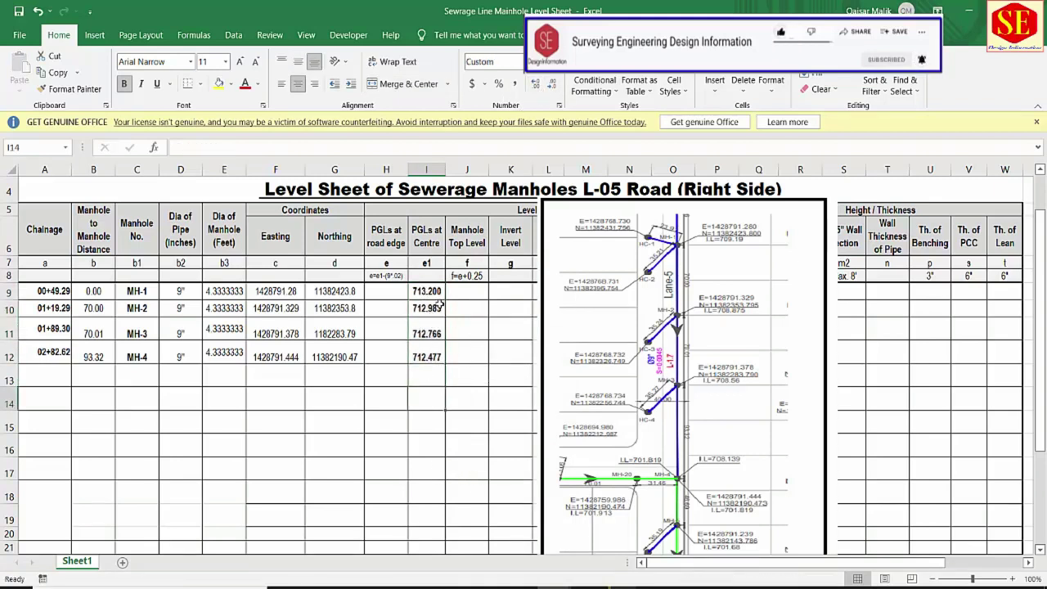
{"action": "left_click", "coordinate": [426, 292]}
{"action": "left_click", "coordinate": [427, 308]}
{"action": "left_click", "coordinate": [426, 332]}
{"action": "left_click", "coordinate": [426, 354]}
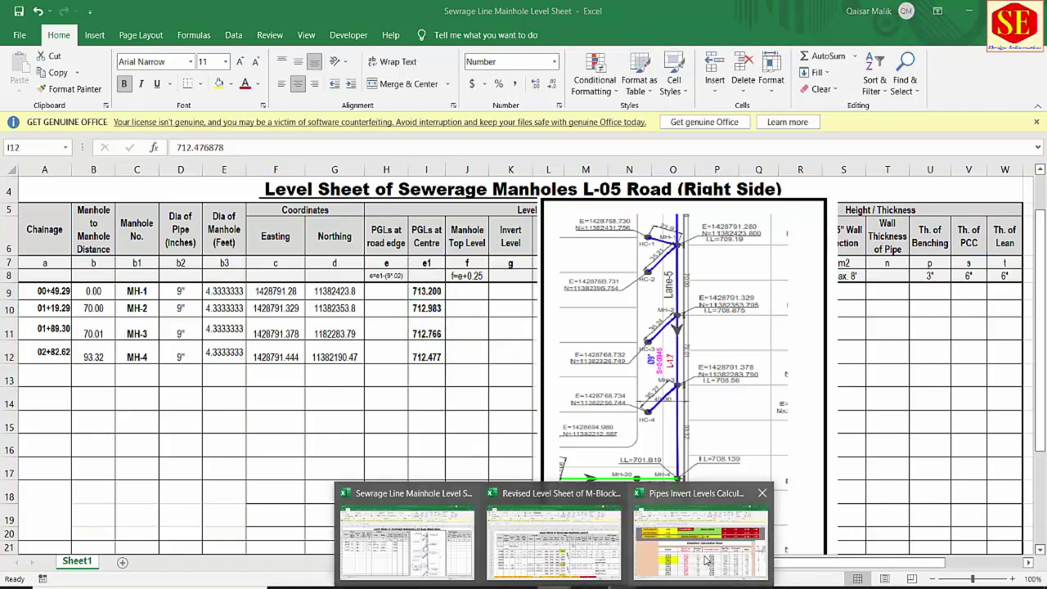
- Reposition the manhole drawing beside the pipes table, then return to the manhole sheet's road-edge heading
{"action": "left_click", "coordinate": [720, 532]}
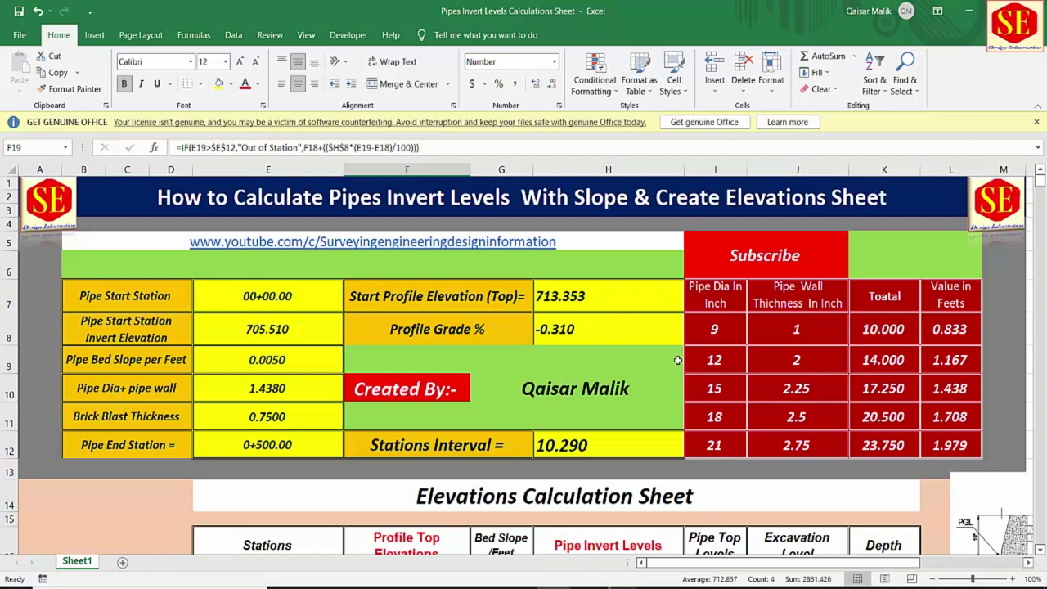
{"action": "scroll", "coordinate": [540, 352], "scroll_direction": "down", "scroll_amount": 3}
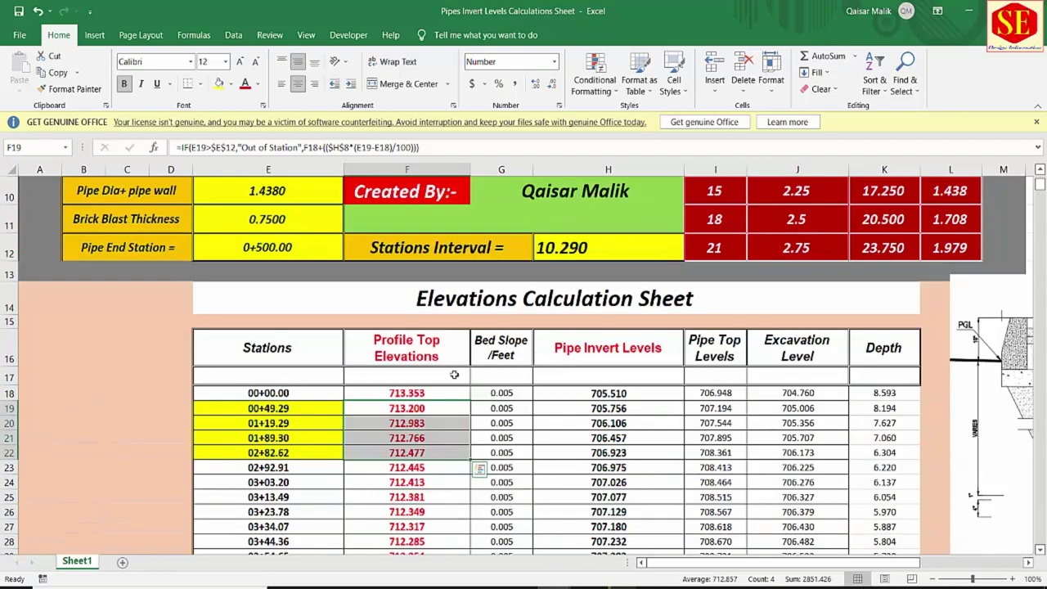
{"action": "mouse_move", "coordinate": [970, 337]}
{"action": "left_mouse_down"}
{"action": "mouse_move", "coordinate": [928, 378]}
{"action": "mouse_move", "coordinate": [949, 336]}
{"action": "left_mouse_up"}
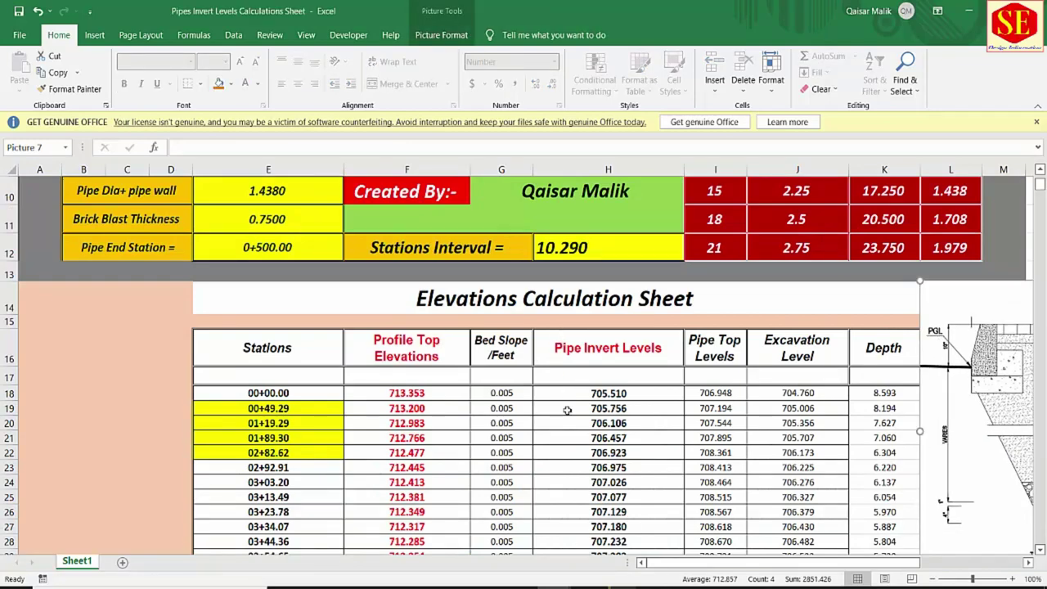
{"action": "scroll", "coordinate": [566, 407], "scroll_direction": "up", "scroll_amount": 1}
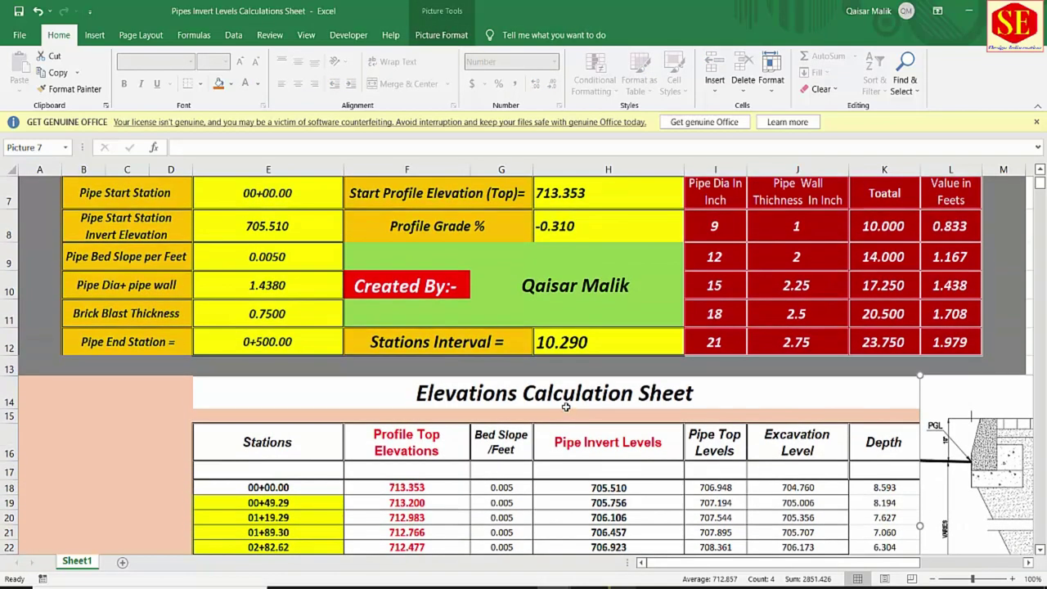
{"action": "scroll", "coordinate": [565, 407], "scroll_direction": "down", "scroll_amount": 2}
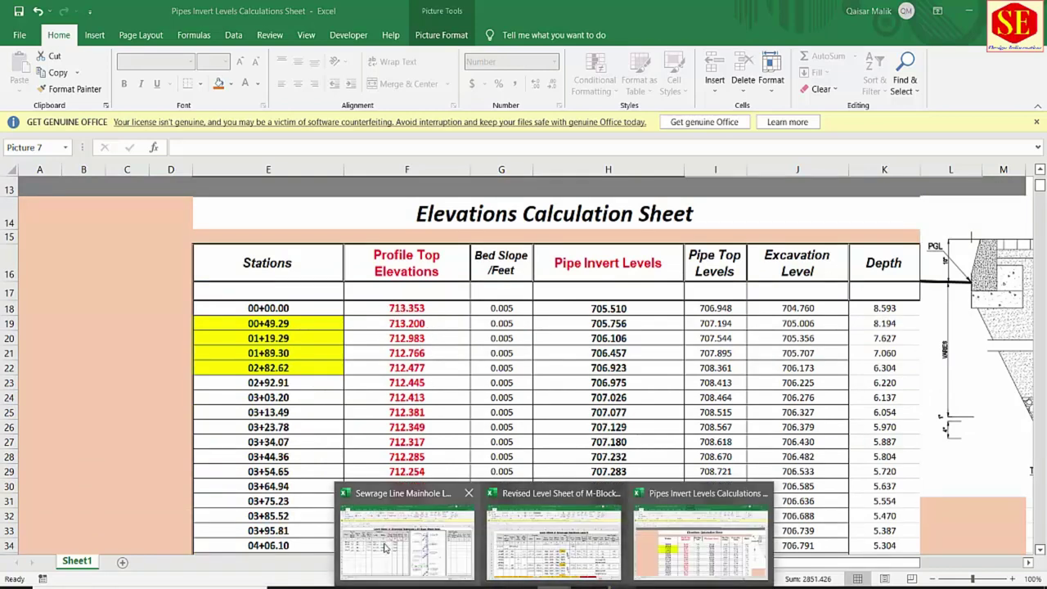
{"action": "left_click", "coordinate": [385, 540]}
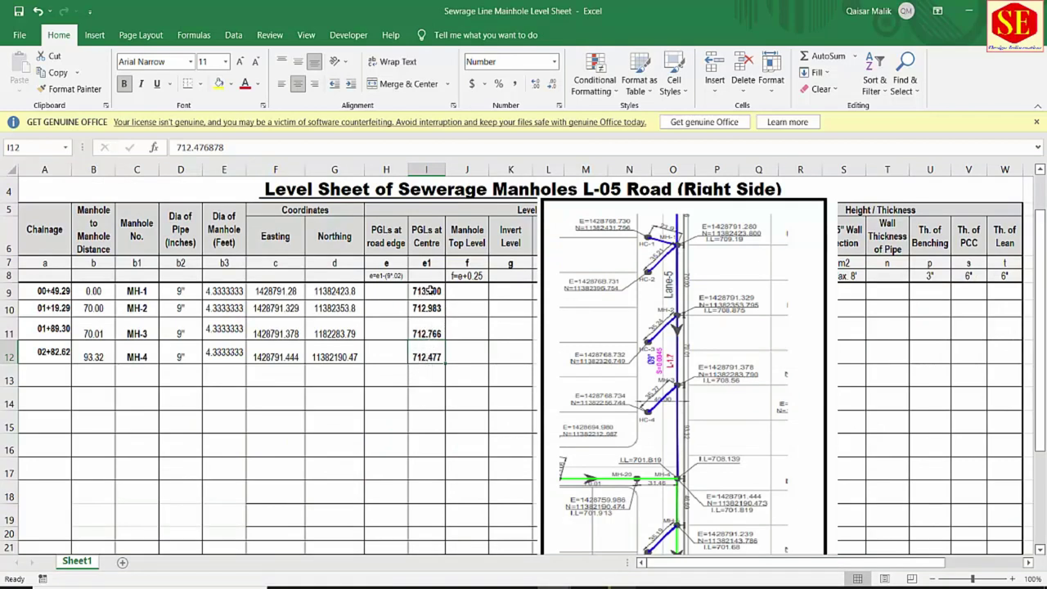
{"action": "left_click", "coordinate": [401, 245]}
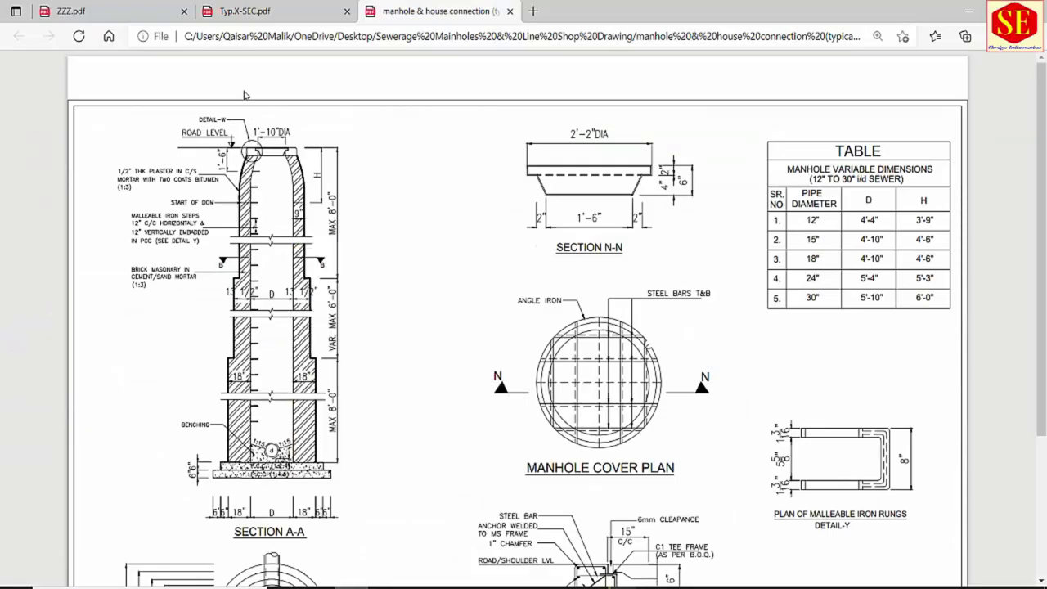
- Bring up Edge to view the Typ.X-SEC.pdf road cross-section drawing
{"action": "left_click", "coordinate": [244, 11]}
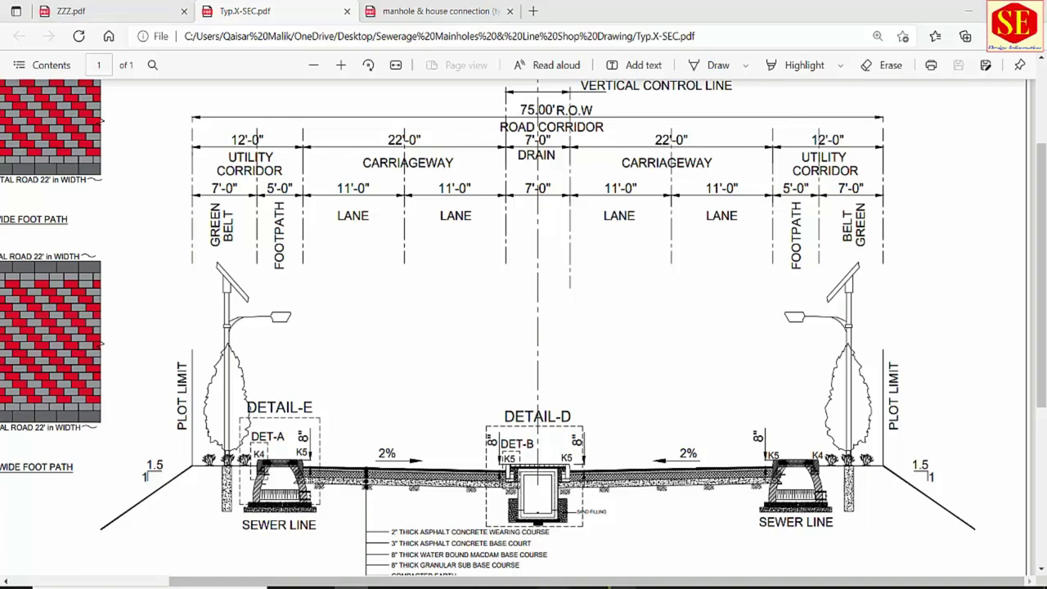
- Change the road-edge note in H8 from e=e1-(9*.02) to e=e1-(22*2)
{"action": "left_click", "coordinate": [411, 553]}
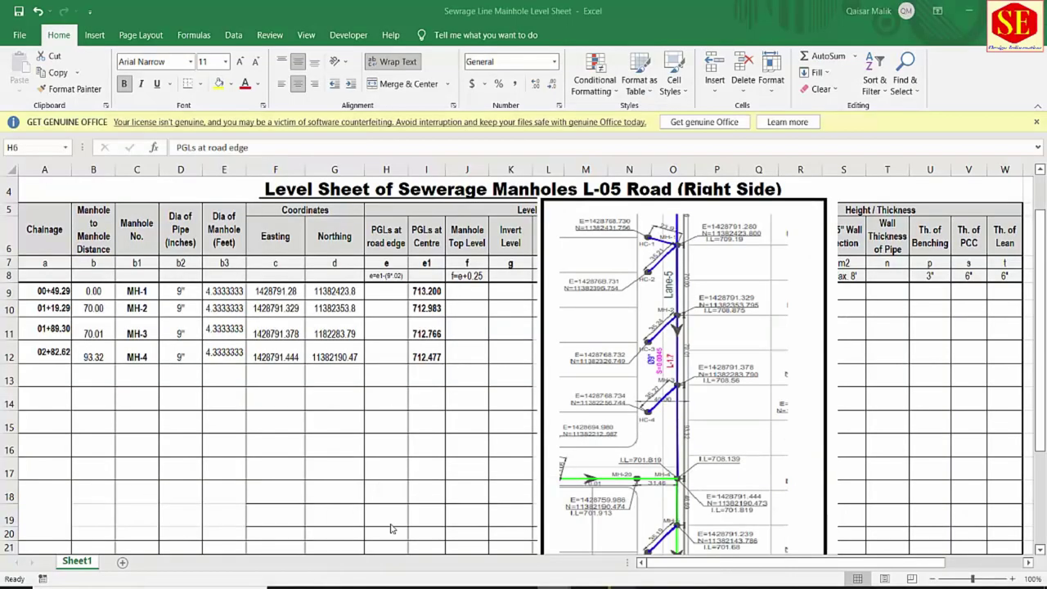
{"action": "left_click", "coordinate": [385, 278]}
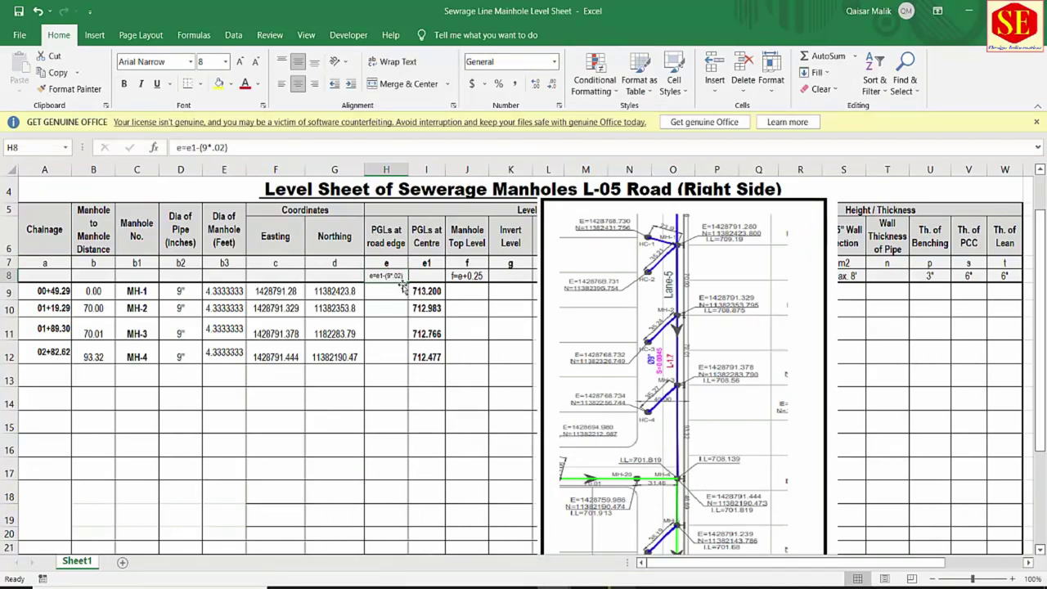
{"action": "double_click", "coordinate": [396, 277]}
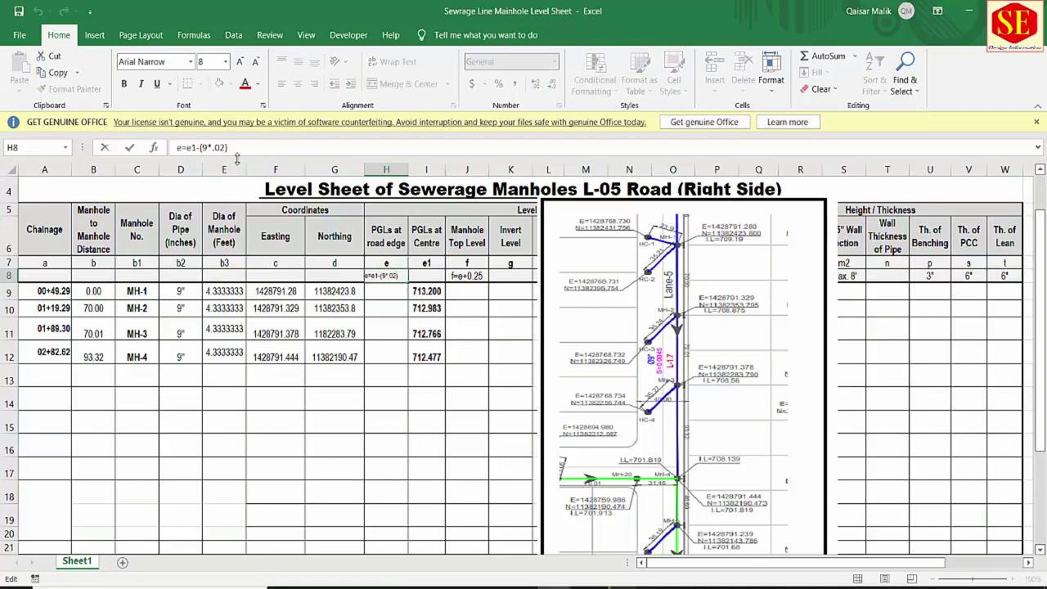
{"action": "key", "text": "BackSpace"}
{"action": "key", "text": "BackSpace"}
{"action": "key", "text": "BackSpace"}
{"action": "key", "text": "BackSpace"}
{"action": "key", "text": "BackSpace"}
{"action": "key", "text": "BackSpace"}
{"action": "type", "text": ")"}
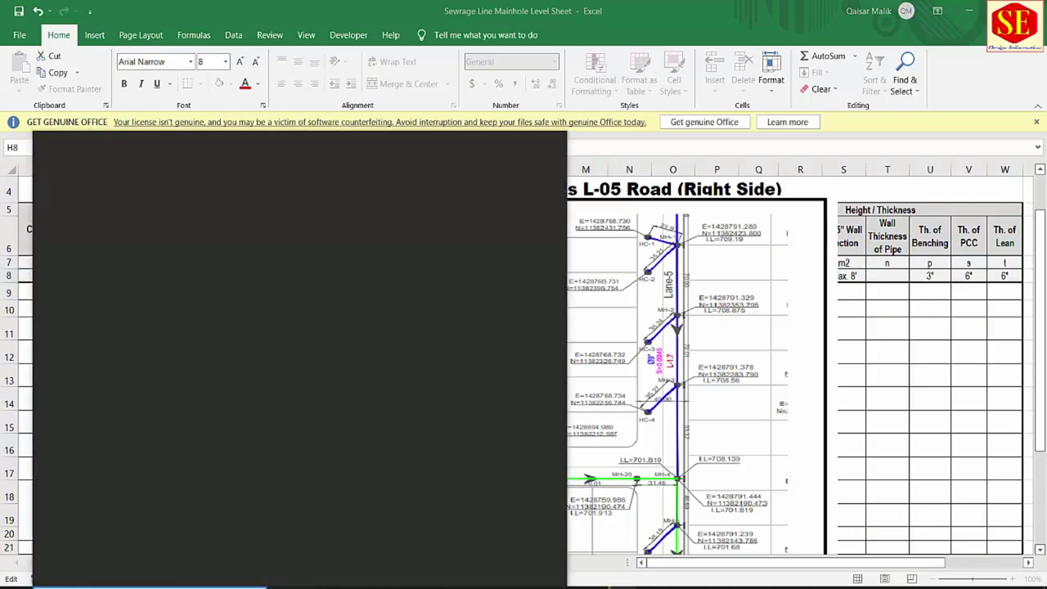
- Compute 22 × 2 ÷ 100 = 0.44 in Windows Calculator, then return to the cross-section PDF
{"action": "type", "text": "calc"}
{"action": "left_click", "coordinate": [123, 209]}
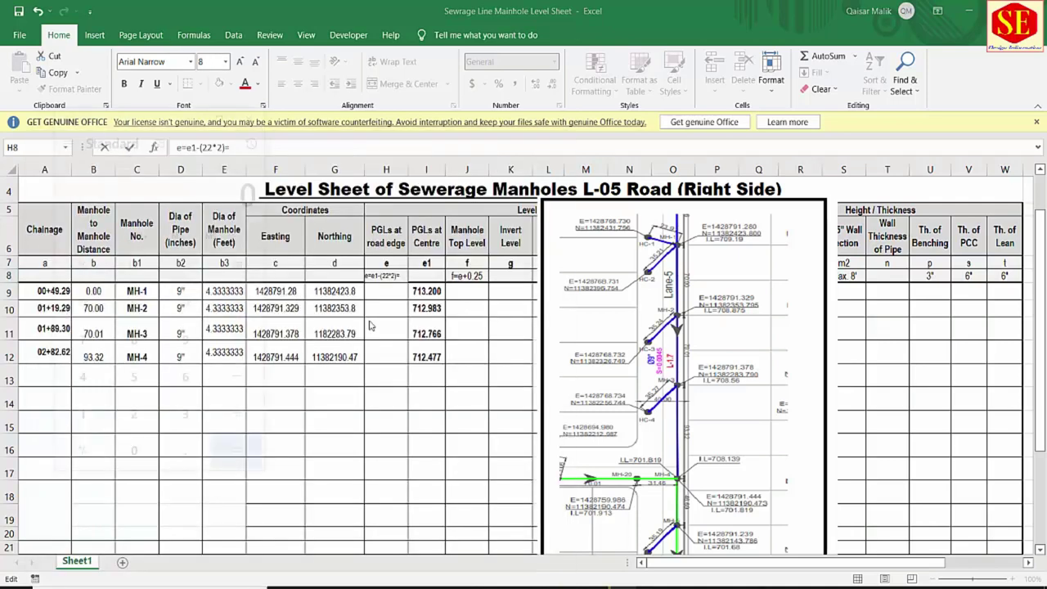
{"action": "double_click", "coordinate": [134, 419]}
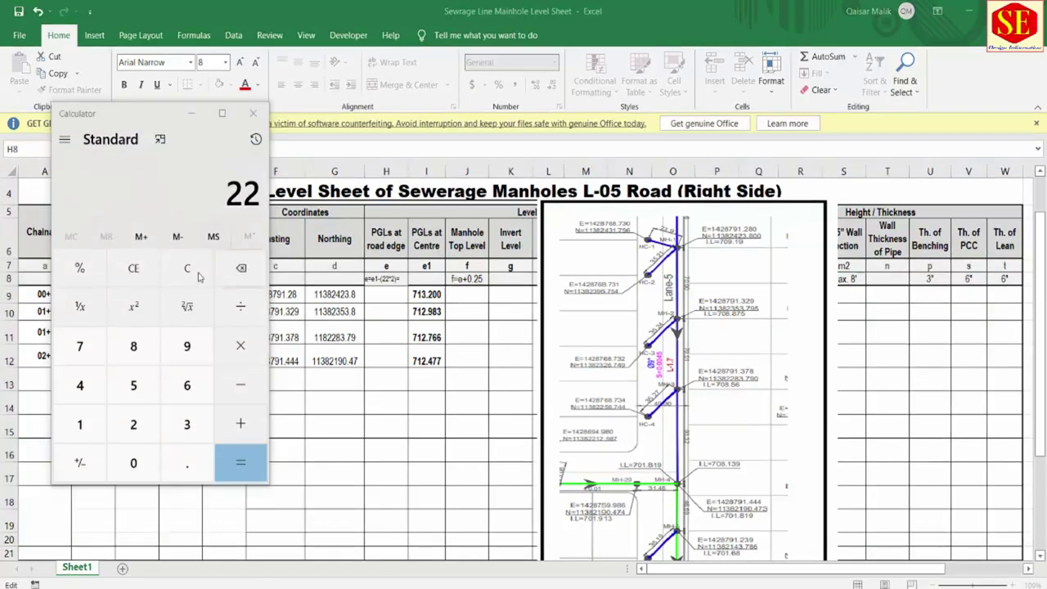
{"action": "left_click", "coordinate": [161, 186]}
{"action": "key", "text": "asterisk"}
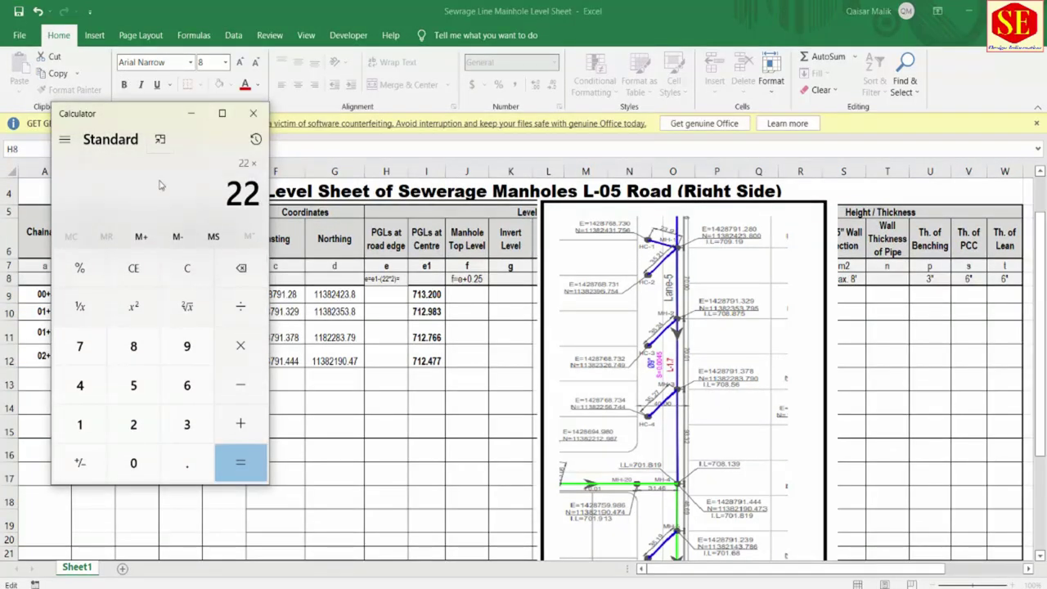
{"action": "type", "text": "2"}
{"action": "key", "text": "Return"}
{"action": "type", "text": "/100"}
{"action": "key", "text": "Return"}
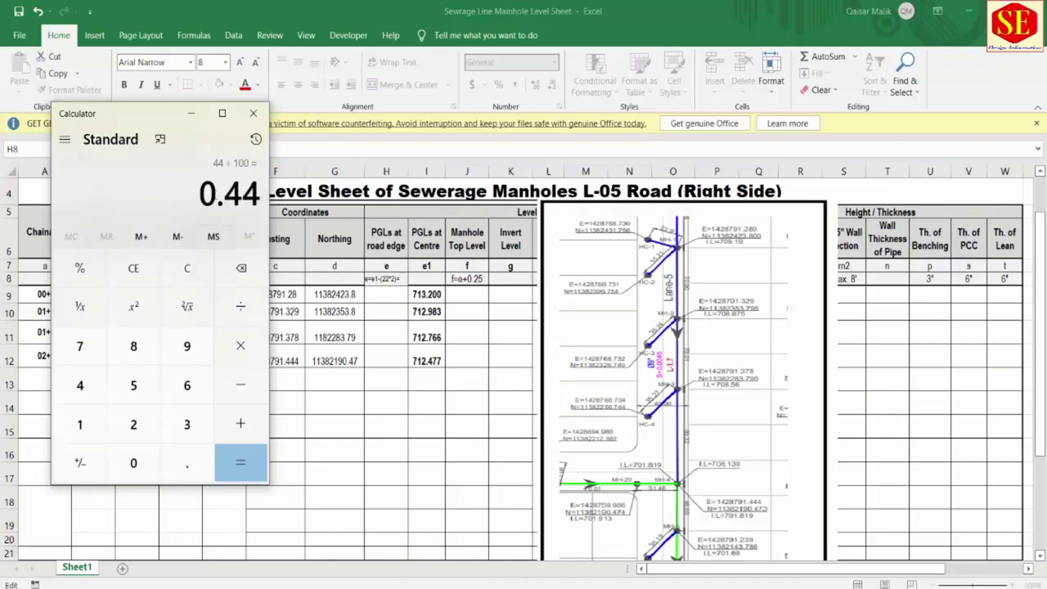
{"action": "key", "text": "alt+Tab"}
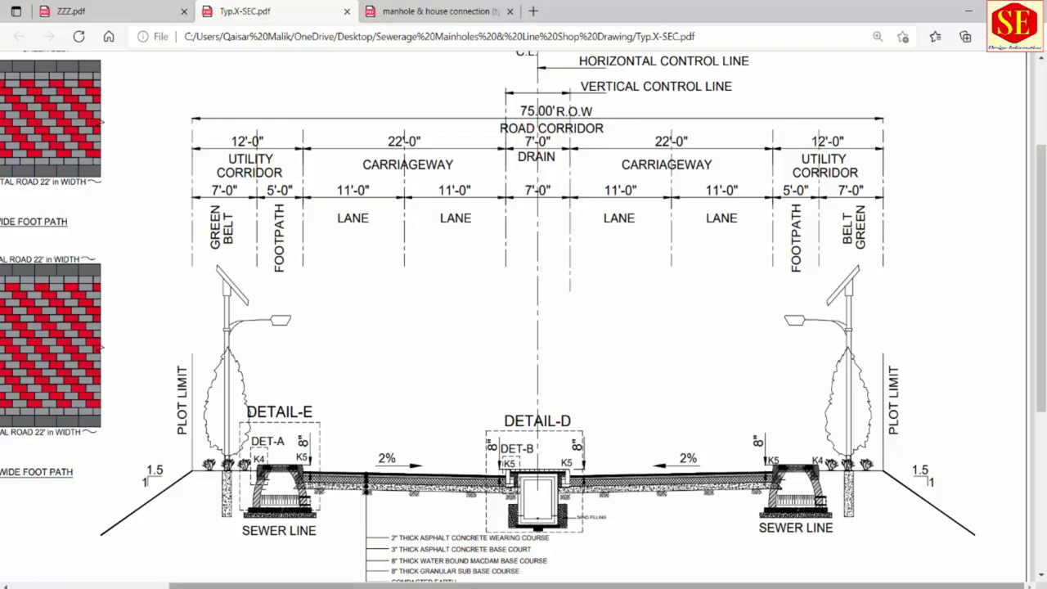
- Set the cross-section PDF aside and bring the manhole level sheet workbook back to the front
{"action": "key", "text": "alt+Tab"}
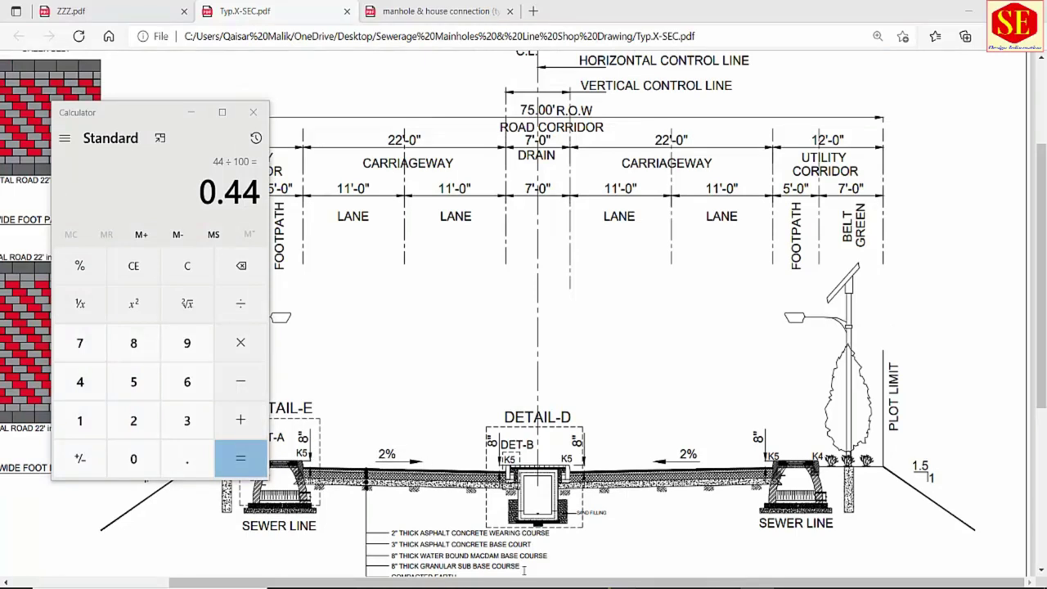
{"action": "left_click", "coordinate": [413, 544]}
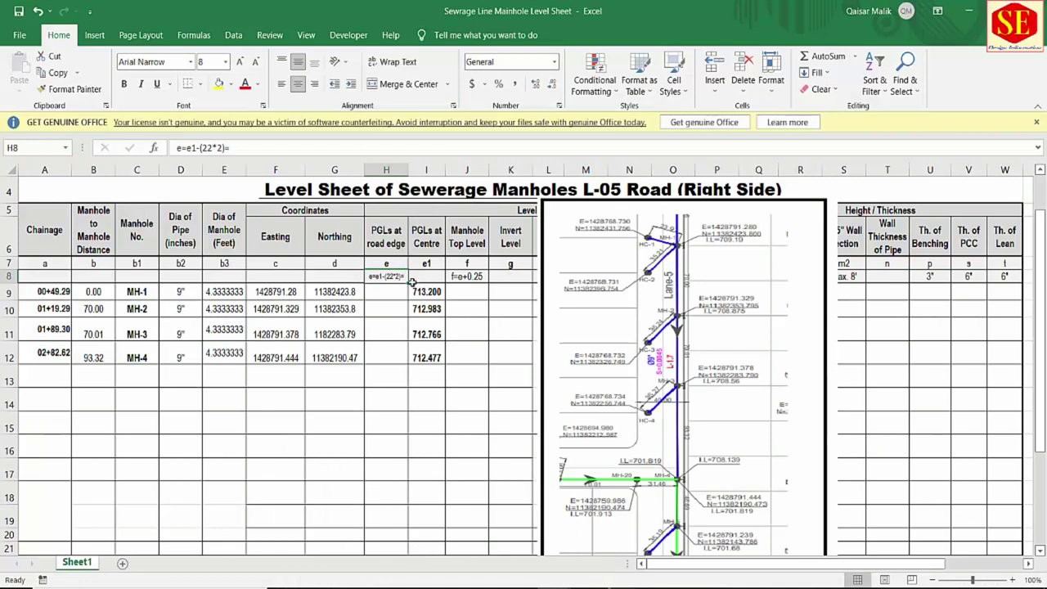
- Correct the H8 note to read e=e1-(22*02)=
{"action": "double_click", "coordinate": [395, 276]}
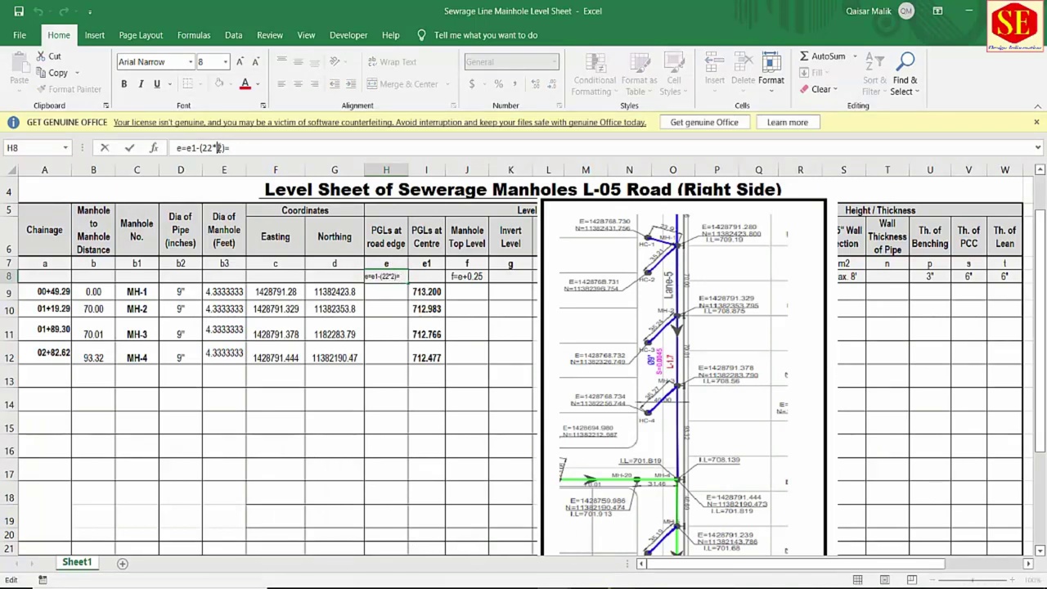
{"action": "type", "text": "0"}
{"action": "key", "text": "Return"}
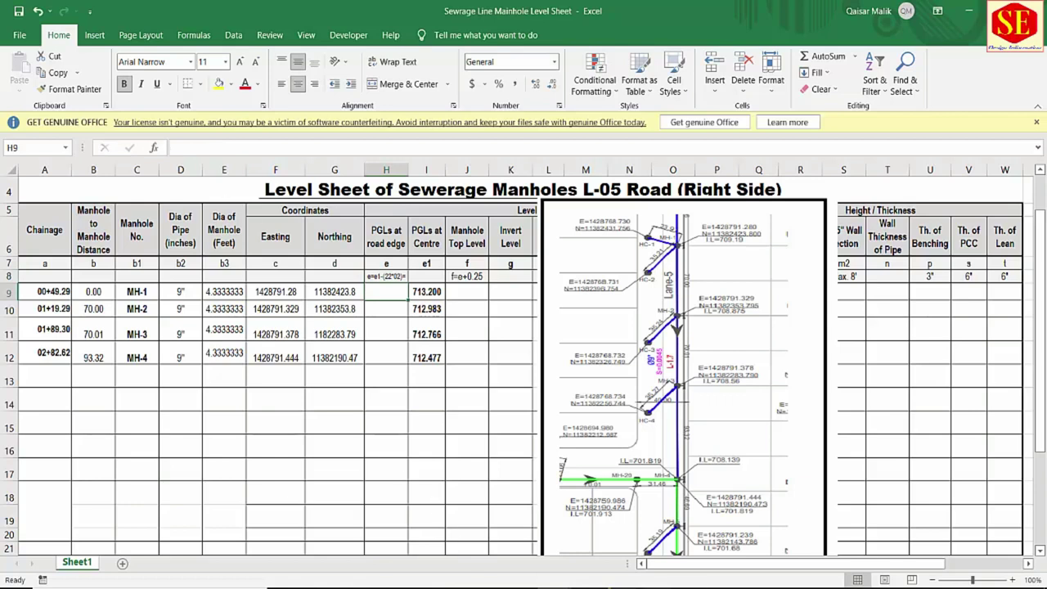
- Work out 2 ÷ 100 = 0.02 on the Calculator
{"action": "left_click", "coordinate": [187, 265]}
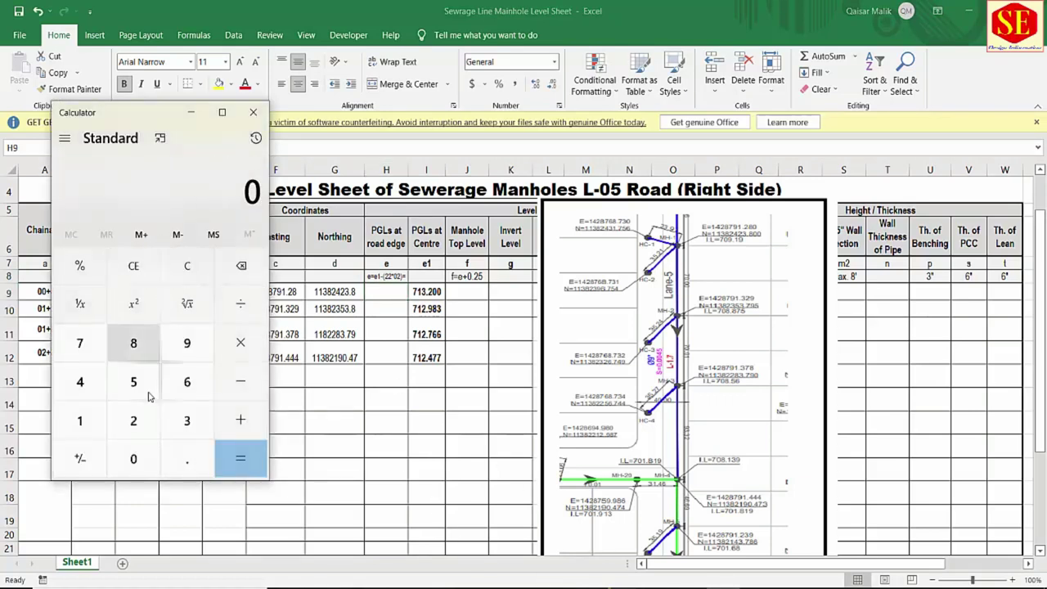
{"action": "left_click", "coordinate": [133, 421]}
{"action": "left_click", "coordinate": [240, 303]}
{"action": "left_click", "coordinate": [80, 421]}
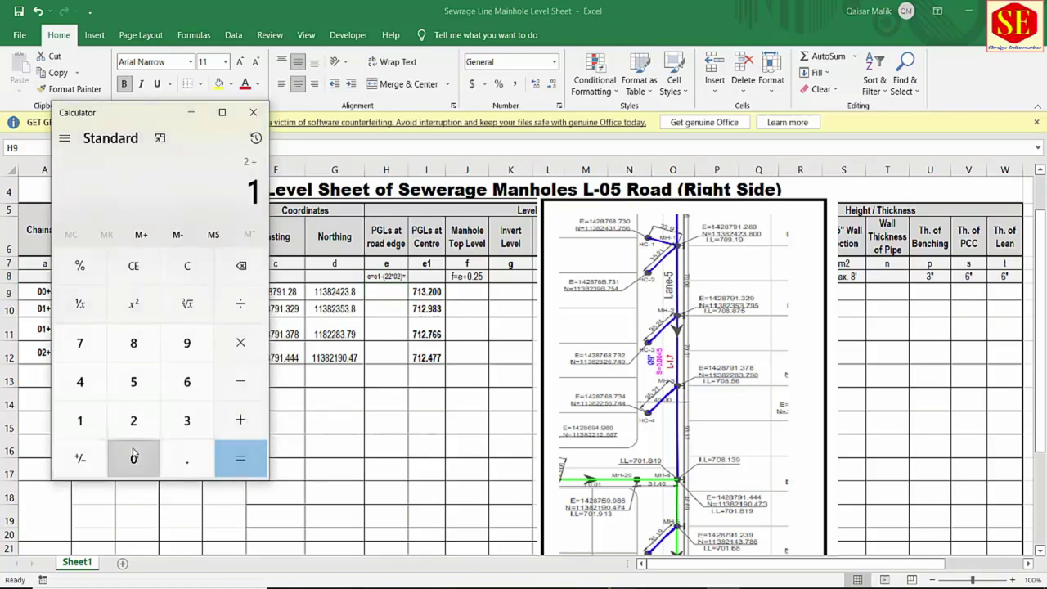
{"action": "left_click", "coordinate": [133, 457]}
{"action": "left_click", "coordinate": [133, 457]}
{"action": "left_click", "coordinate": [240, 459]}
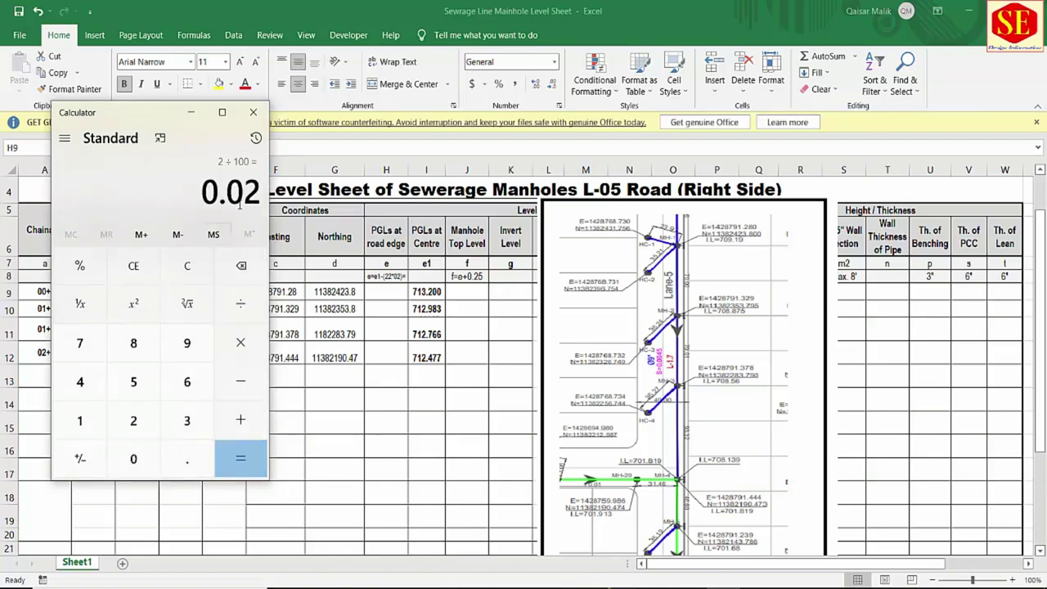
- Work out 1.5 ÷ 100 = 0.015 on the Calculator
{"action": "left_click", "coordinate": [187, 265]}
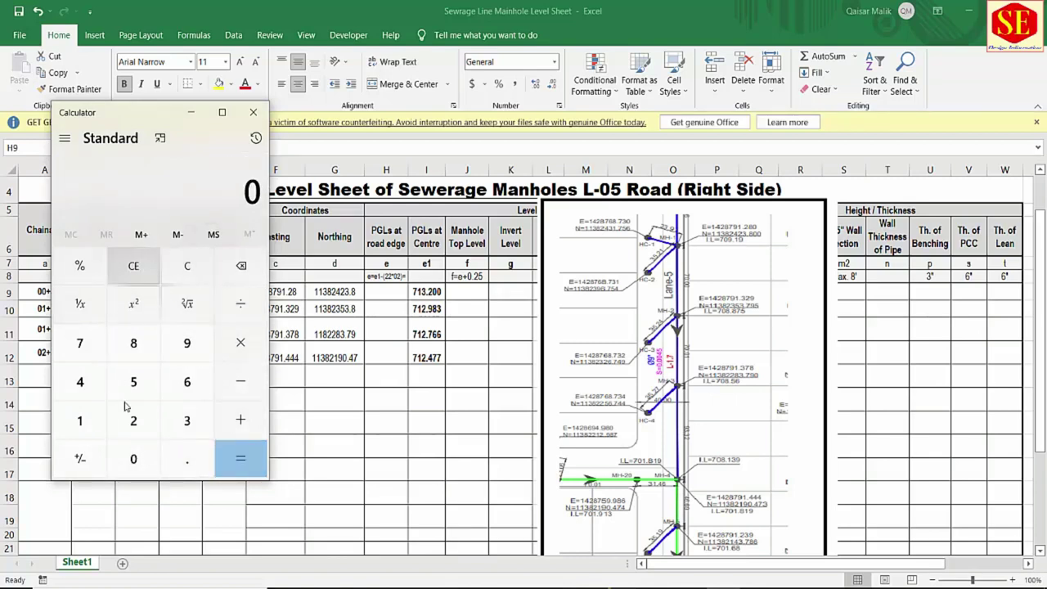
{"action": "left_click", "coordinate": [93, 424]}
{"action": "left_click", "coordinate": [187, 458]}
{"action": "left_click", "coordinate": [133, 381]}
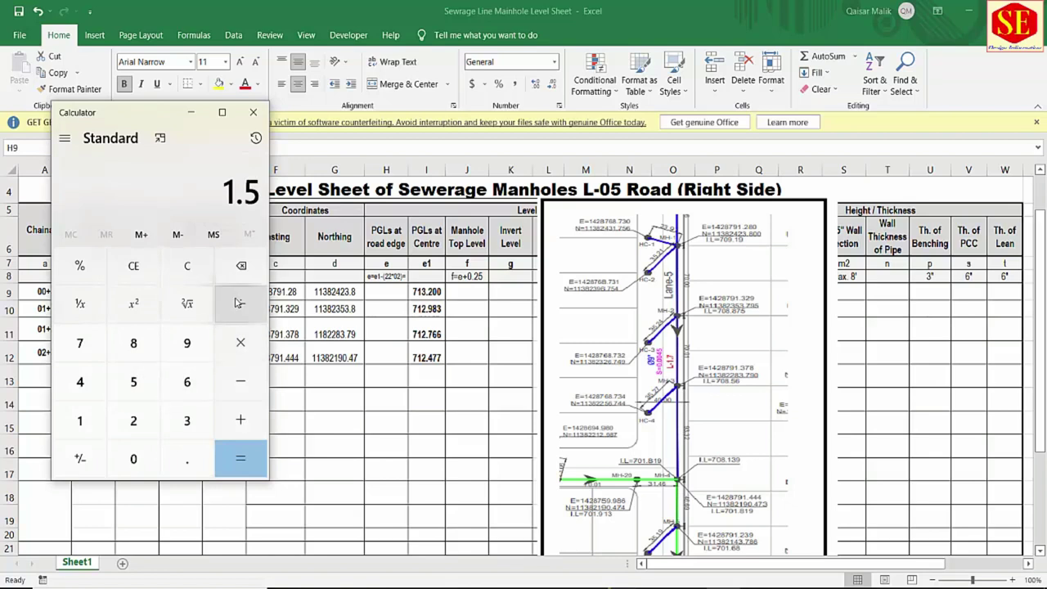
{"action": "left_click", "coordinate": [240, 303]}
{"action": "left_click", "coordinate": [82, 420]}
{"action": "left_click", "coordinate": [131, 458]}
{"action": "left_click", "coordinate": [131, 458]}
{"action": "left_click", "coordinate": [240, 458]}
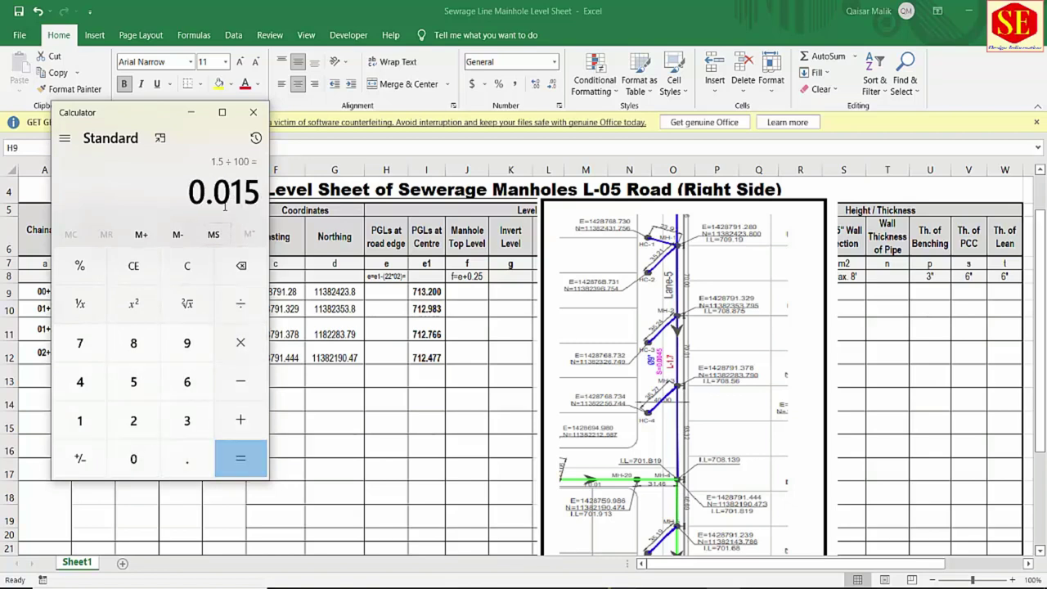
- Go back to the H8 note in the sheet and begin editing it
{"action": "left_click", "coordinate": [385, 276]}
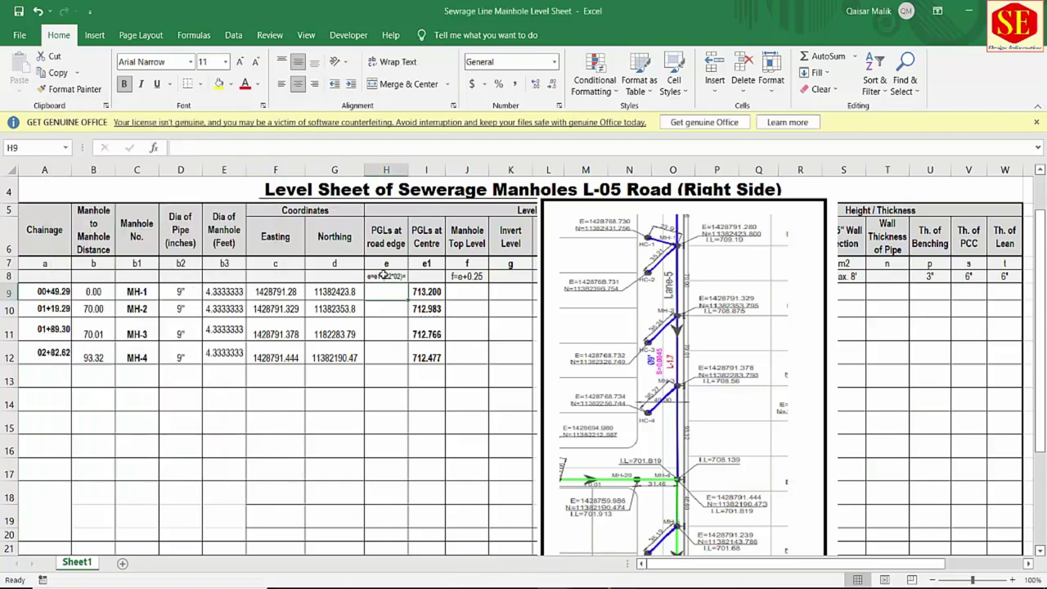
{"action": "key", "text": "Up"}
{"action": "key", "text": "Up"}
{"action": "key", "text": "Up"}
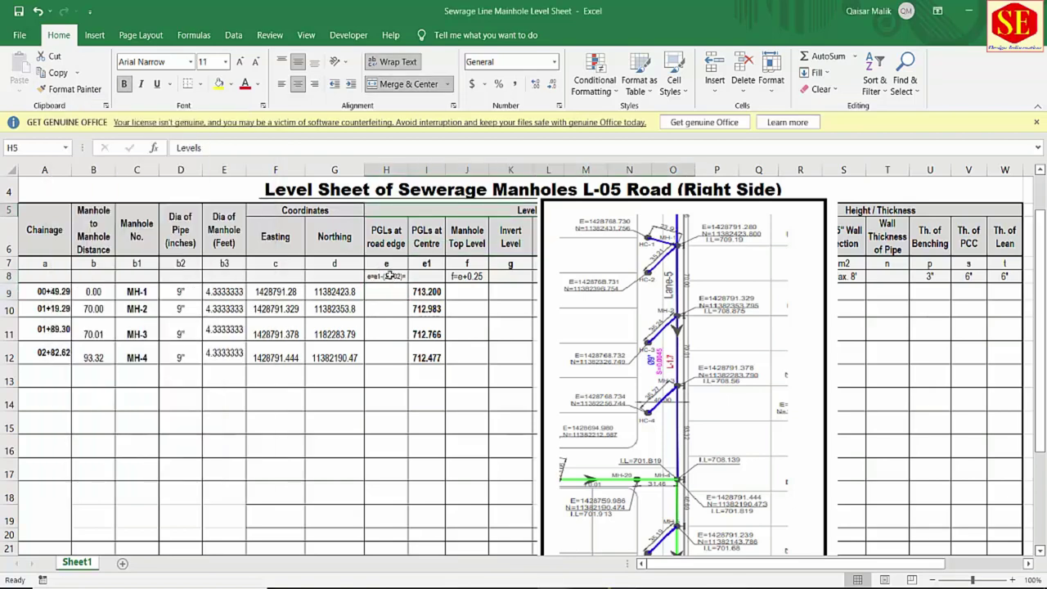
{"action": "double_click", "coordinate": [396, 277]}
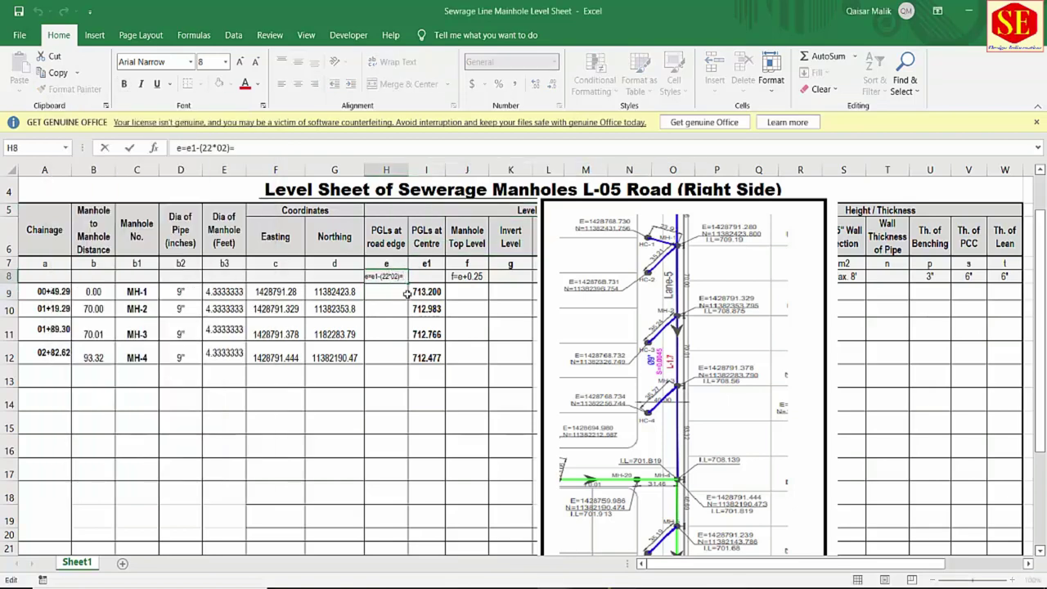
- Add .44 to the H8 note and widen column H slightly
{"action": "type", "text": ".44"}
{"action": "key", "text": "Return"}
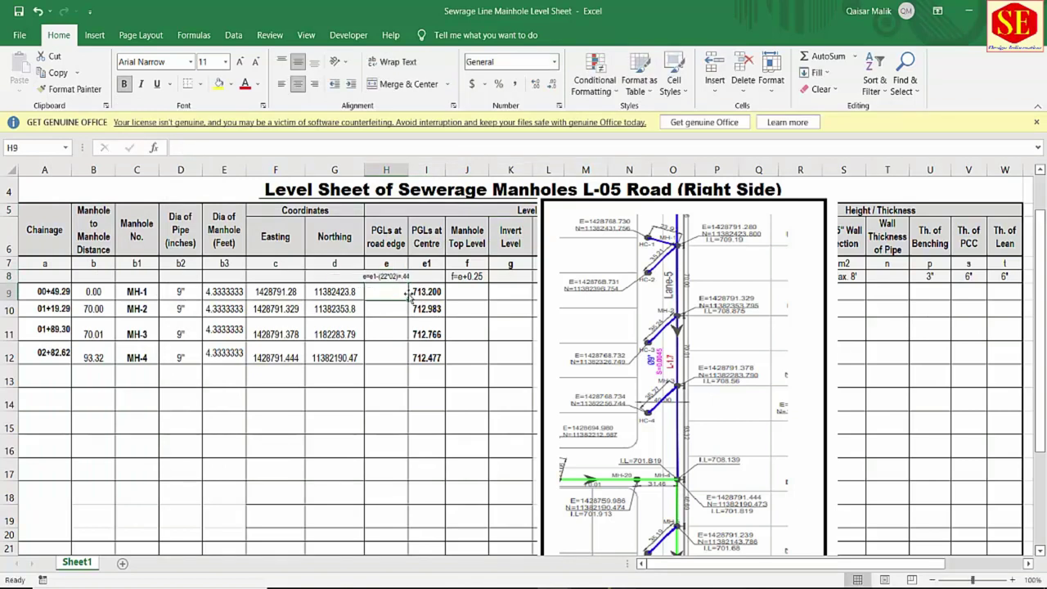
{"action": "left_click_drag", "start_coordinate": [408, 170], "coordinate": [413, 170]}
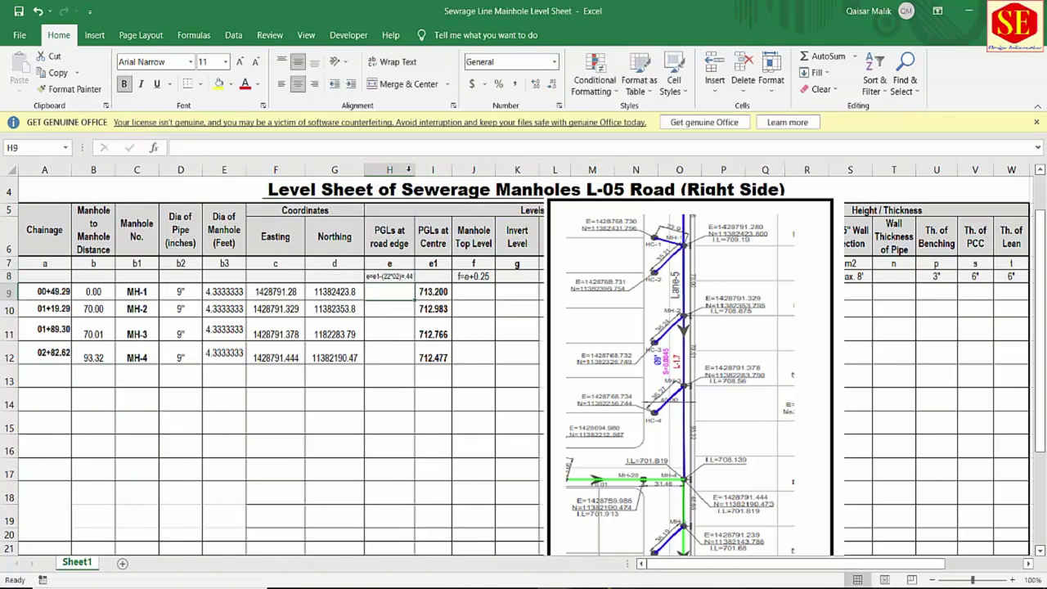
- Enter =I9+0.44 in H9 and fill it down to H12, giving 713.640 to 712.917
{"action": "left_click", "coordinate": [384, 291]}
{"action": "type", "text": "="}
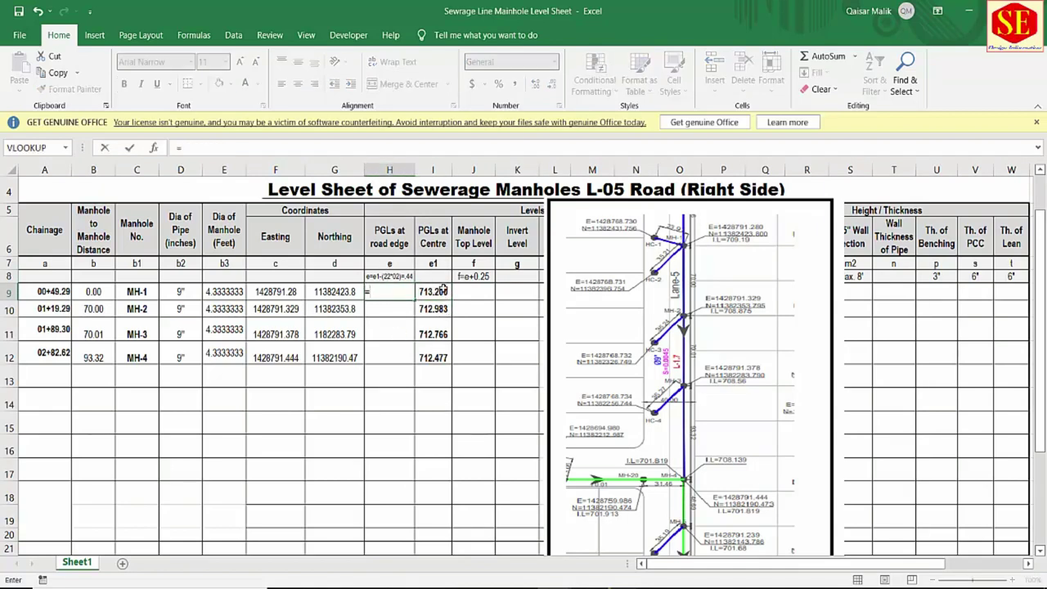
{"action": "left_click", "coordinate": [444, 292]}
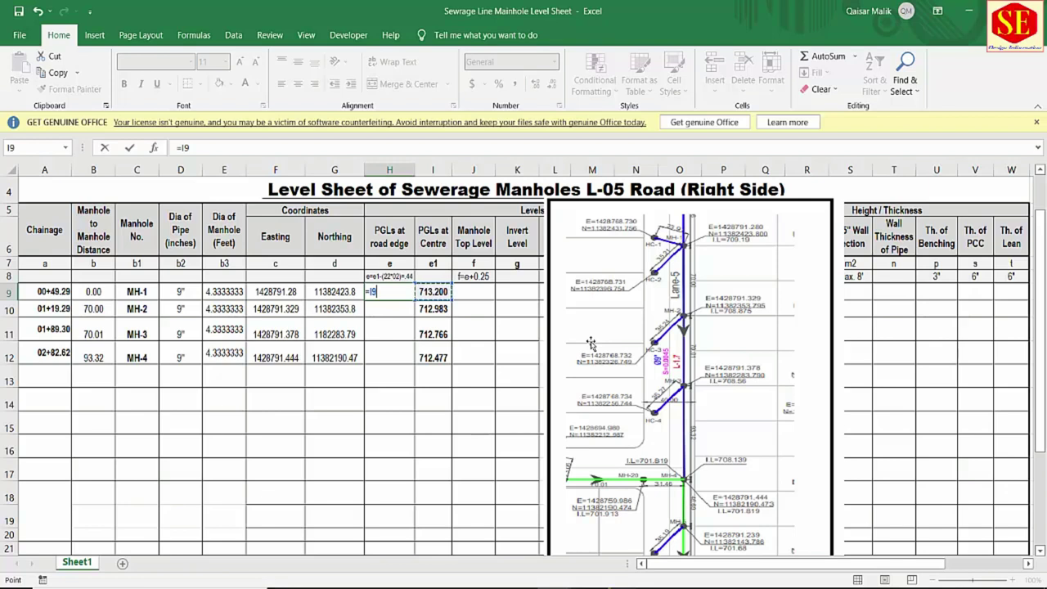
{"action": "type", "text": "+.44"}
{"action": "key", "text": "ctrl+Return"}
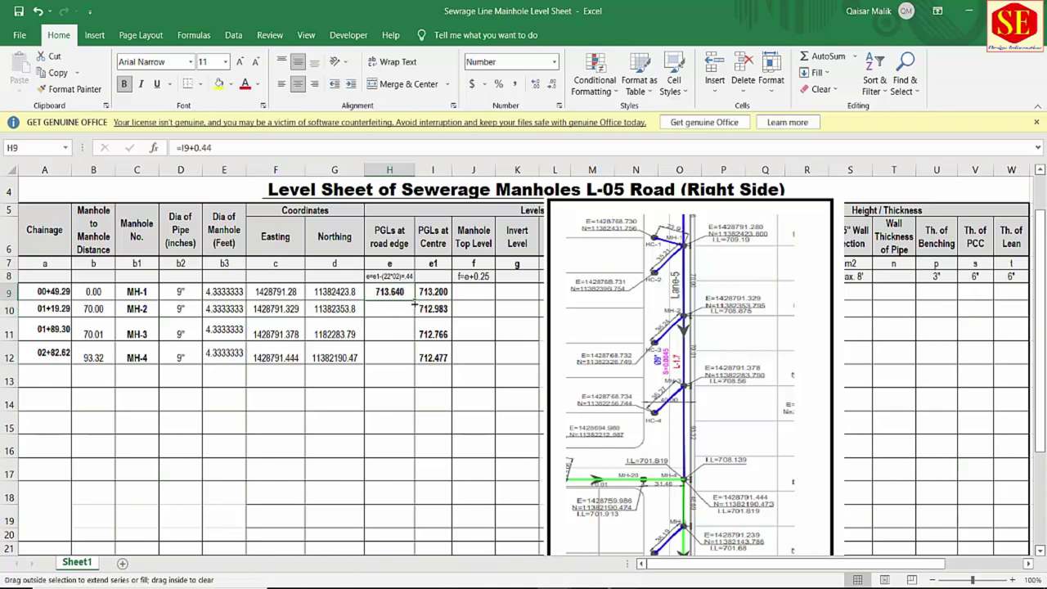
{"action": "left_click_drag", "start_coordinate": [415, 301], "coordinate": [419, 367]}
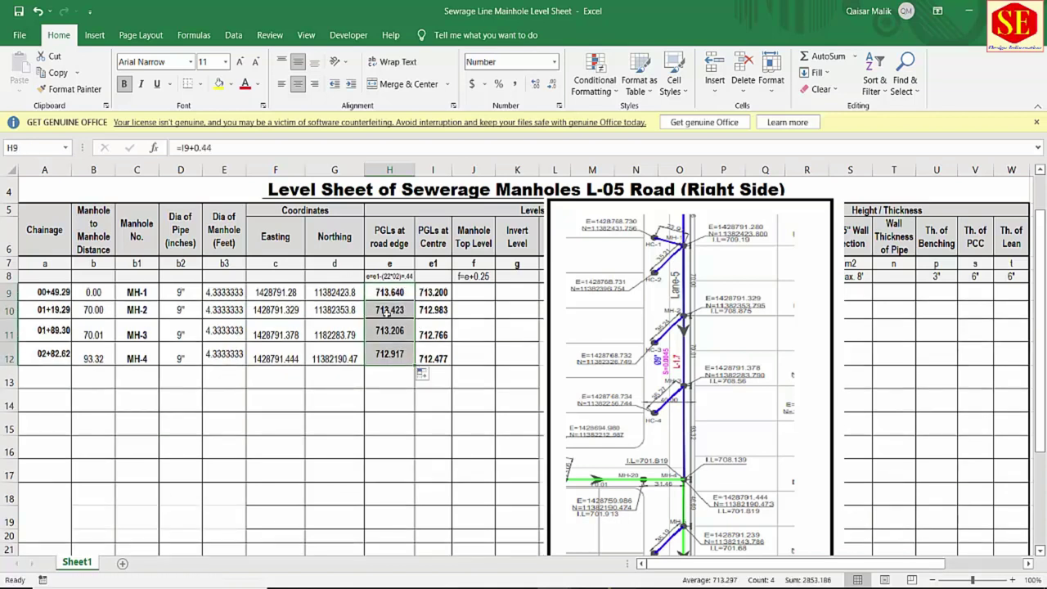
- Check the MH-2, MH-3 and MH-4 road edge formulas without changing them
{"action": "double_click", "coordinate": [401, 311]}
{"action": "key", "text": "ctrl+Return"}
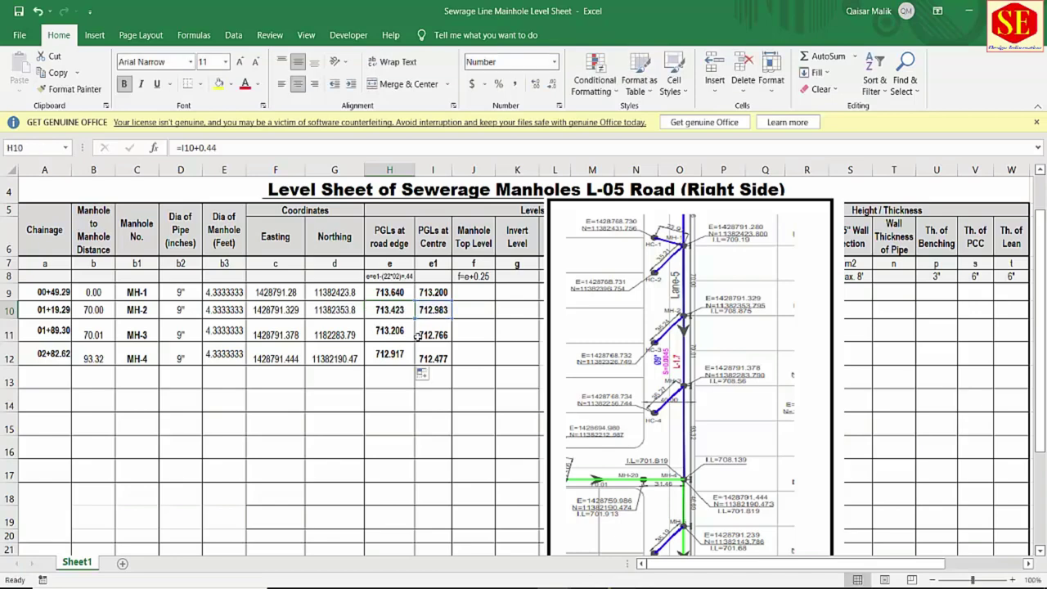
{"action": "double_click", "coordinate": [396, 333]}
{"action": "key", "text": "Return"}
{"action": "double_click", "coordinate": [401, 353]}
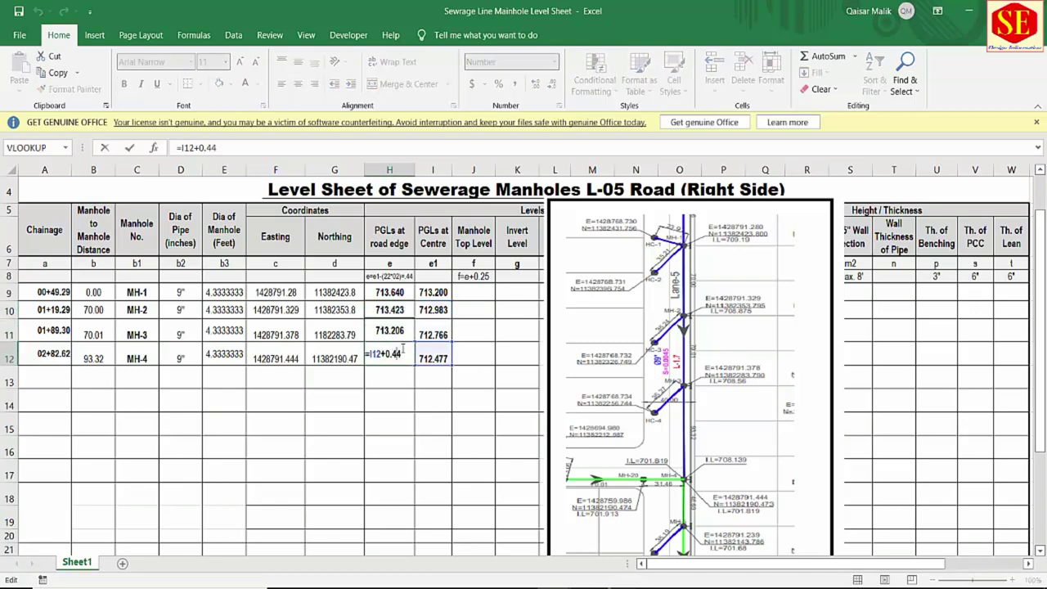
{"action": "key", "text": "ctrl+Return"}
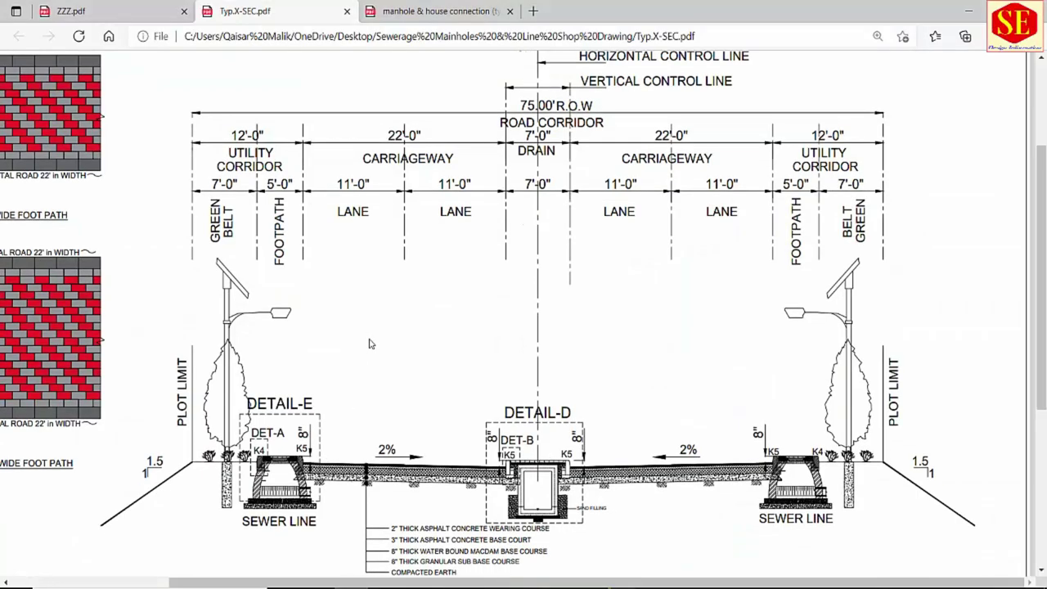
- Review the Detail A/B/D/E section of Typ.X-SEC.pdf, then return to Excel's Manhole Top Level note
{"action": "scroll", "coordinate": [368, 344], "scroll_direction": "down", "scroll_amount": 3}
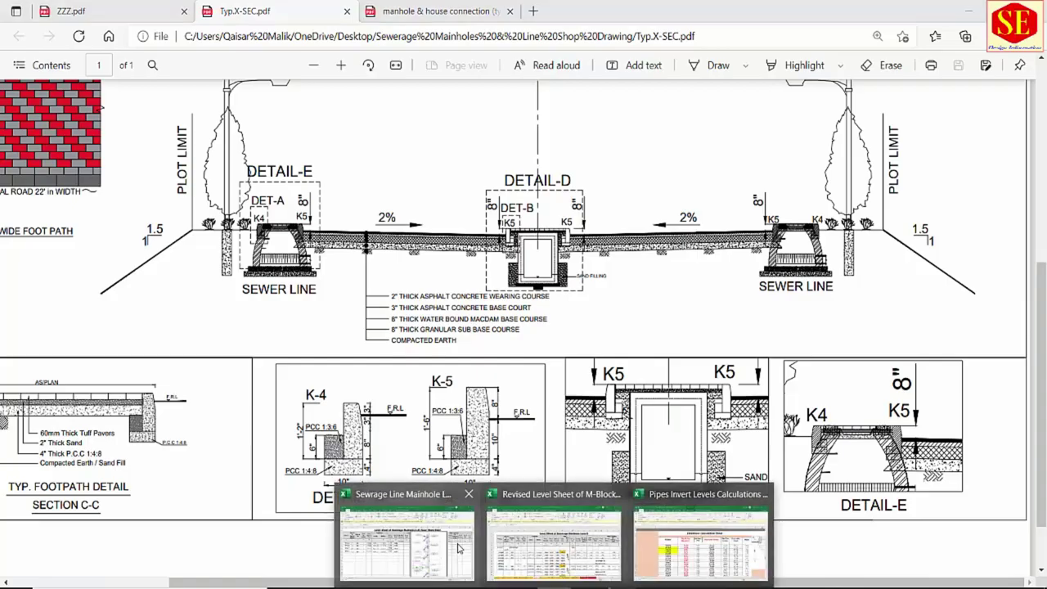
{"action": "left_click", "coordinate": [455, 546]}
{"action": "left_click", "coordinate": [475, 276]}
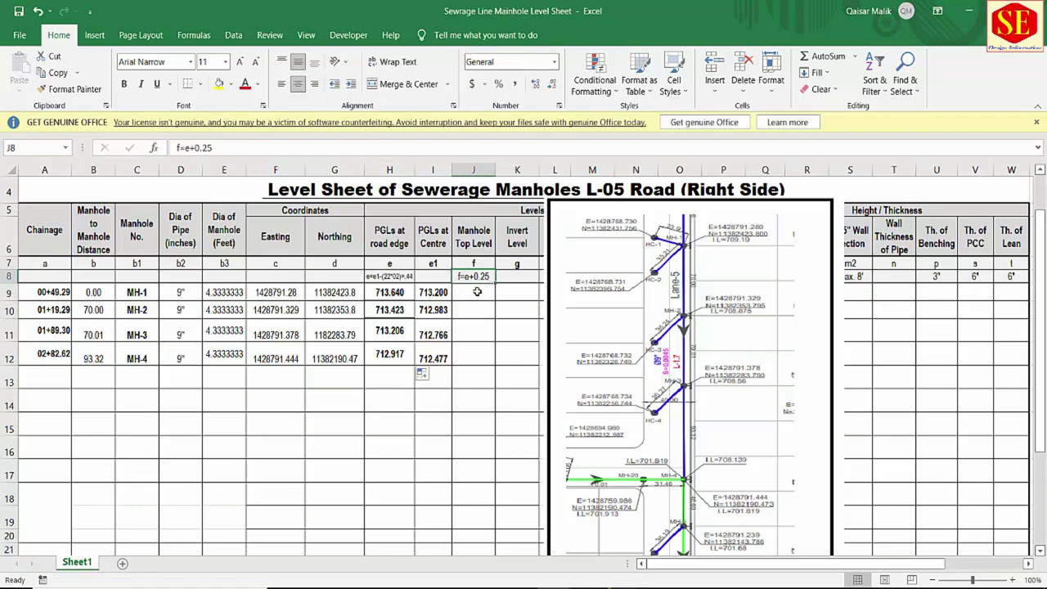
- Convert 3 inches then 8 inches to feet in J9 (=3/12, =8/12)
{"action": "left_click", "coordinate": [477, 291]}
{"action": "type", "text": "="}
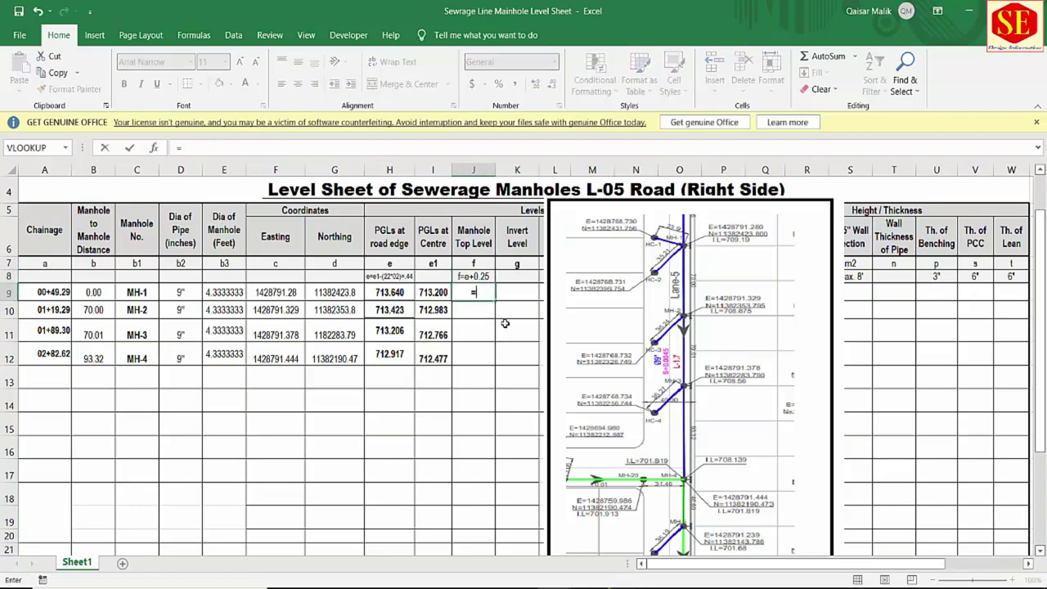
{"action": "type", "text": "3/"}
{"action": "type", "text": "12"}
{"action": "key", "text": "Return"}
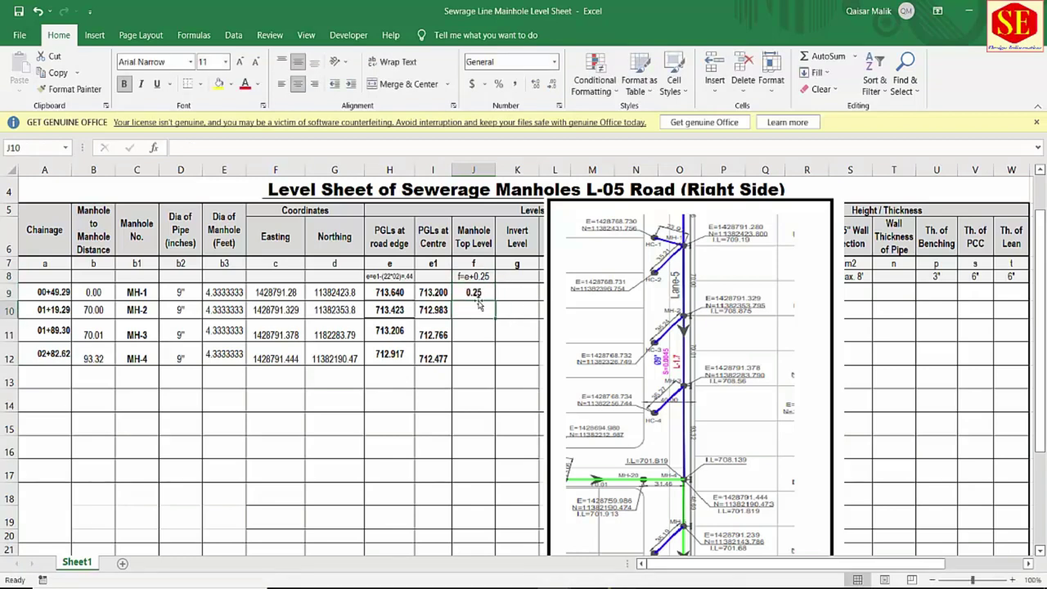
{"action": "left_click", "coordinate": [477, 292]}
{"action": "double_click", "coordinate": [477, 291]}
{"action": "key", "text": "BackSpace"}
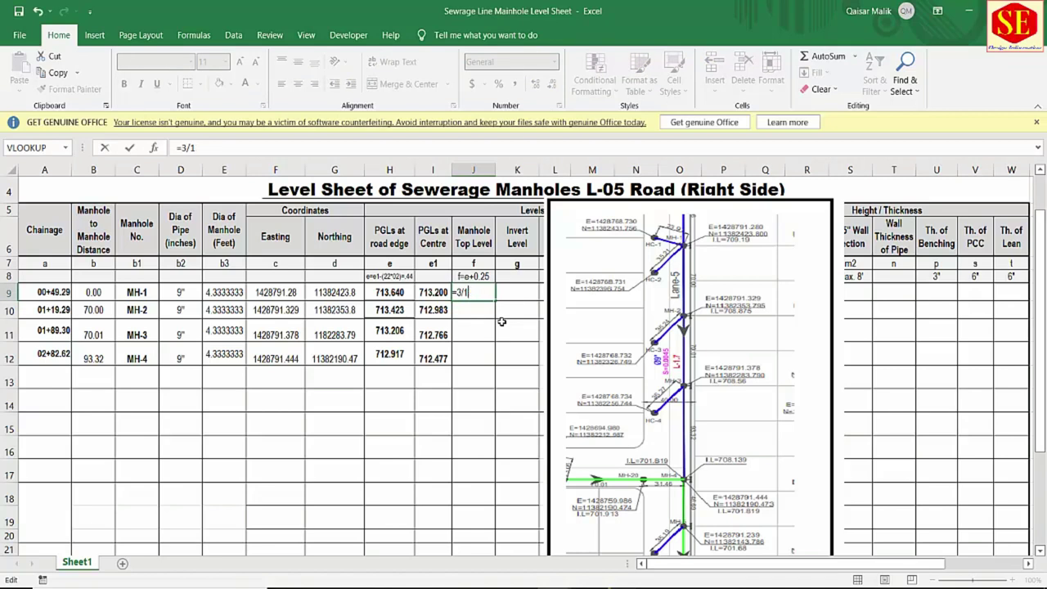
{"action": "key", "text": "BackSpace"}
{"action": "key", "text": "BackSpace"}
{"action": "key", "text": "BackSpace"}
{"action": "type", "text": "12"}
{"action": "key", "text": "Return"}
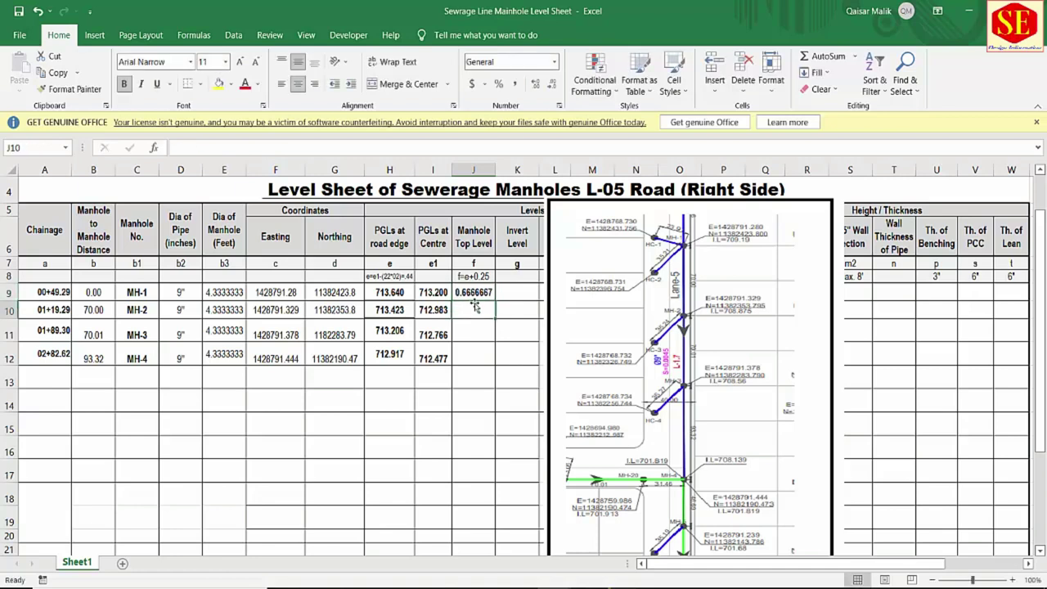
- Change the Manhole Top Level note in J8 to f=e+0.667
{"action": "left_click", "coordinate": [484, 277]}
{"action": "double_click", "coordinate": [487, 276]}
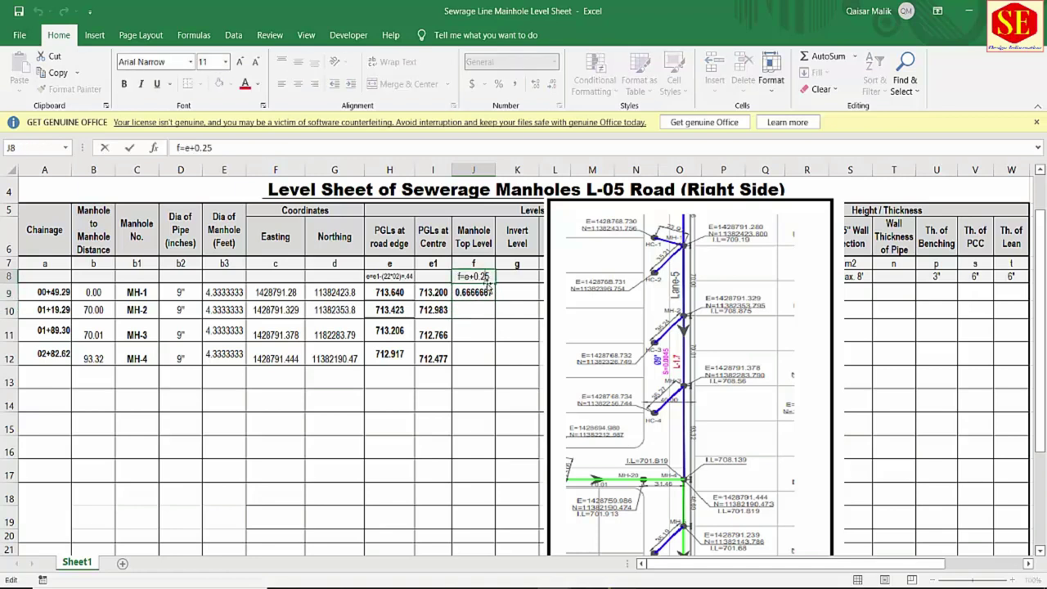
{"action": "key", "text": "BackSpace"}
{"action": "key", "text": "BackSpace"}
{"action": "type", "text": "667"}
{"action": "key", "text": "Return"}
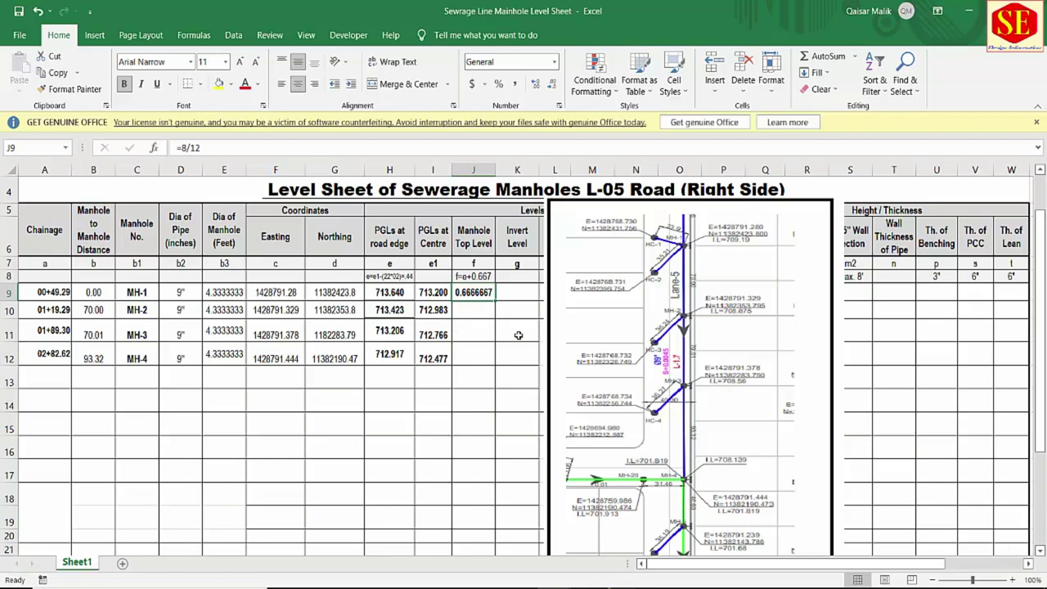
- Replace J9 with =H9+0.667 and fill down to J12 (714.307 to 713.584)
{"action": "key", "text": "Delete"}
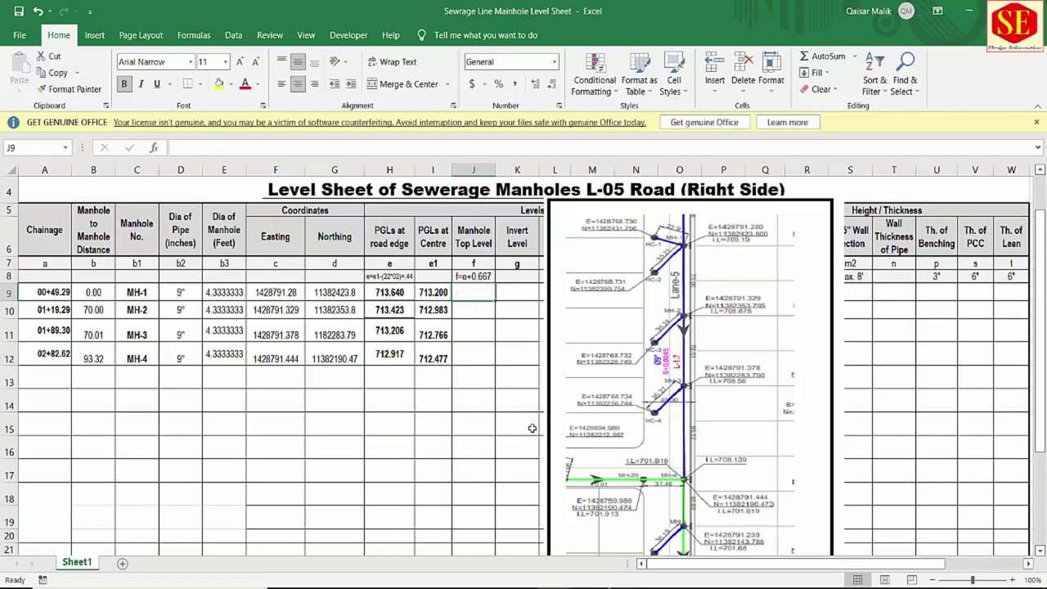
{"action": "type", "text": "="}
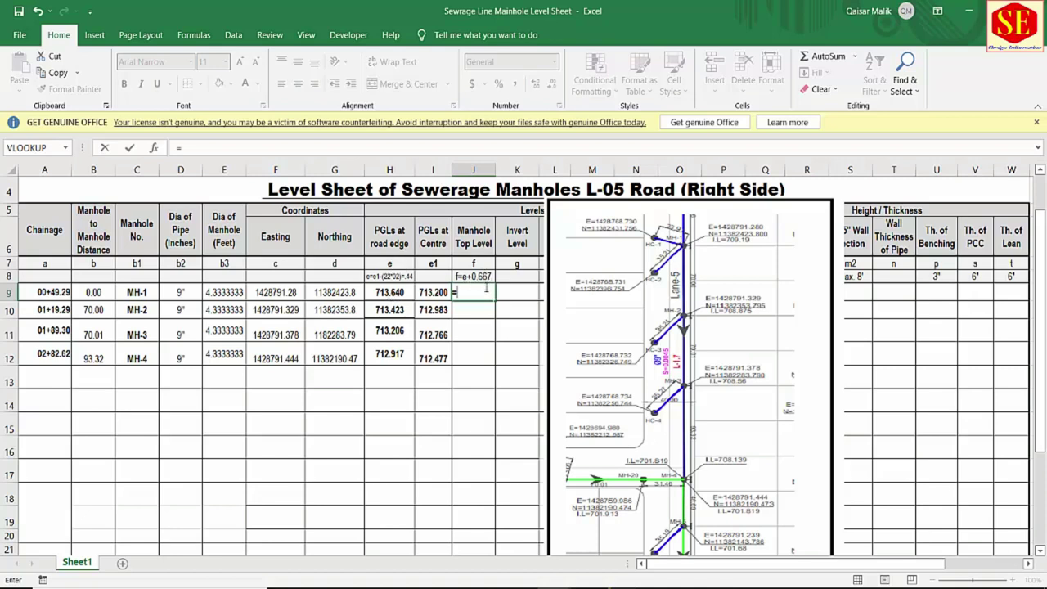
{"action": "left_click", "coordinate": [394, 294]}
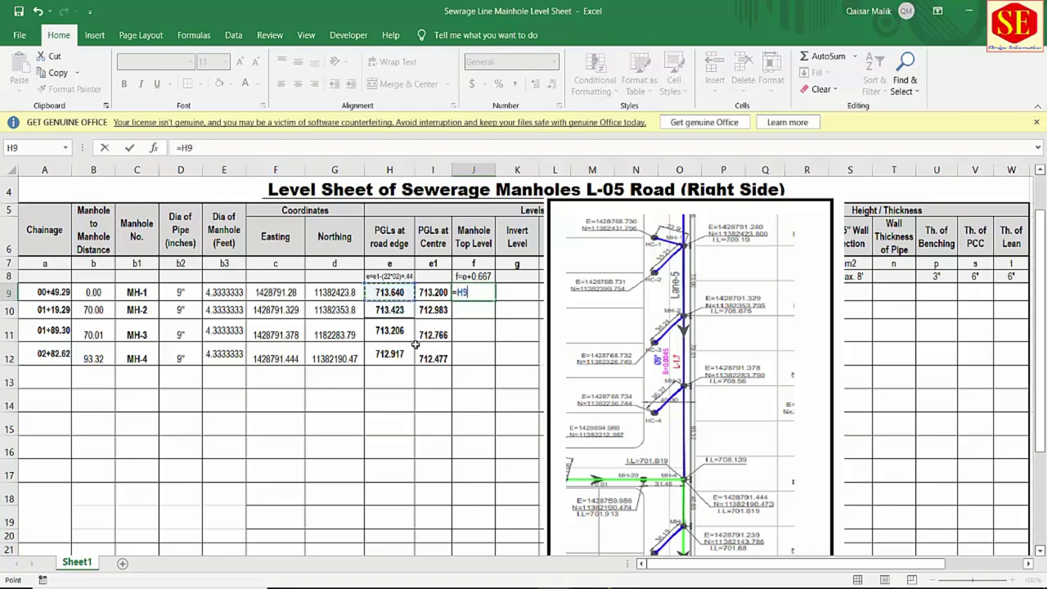
{"action": "type", "text": "+.667"}
{"action": "key", "text": "ctrl+Return"}
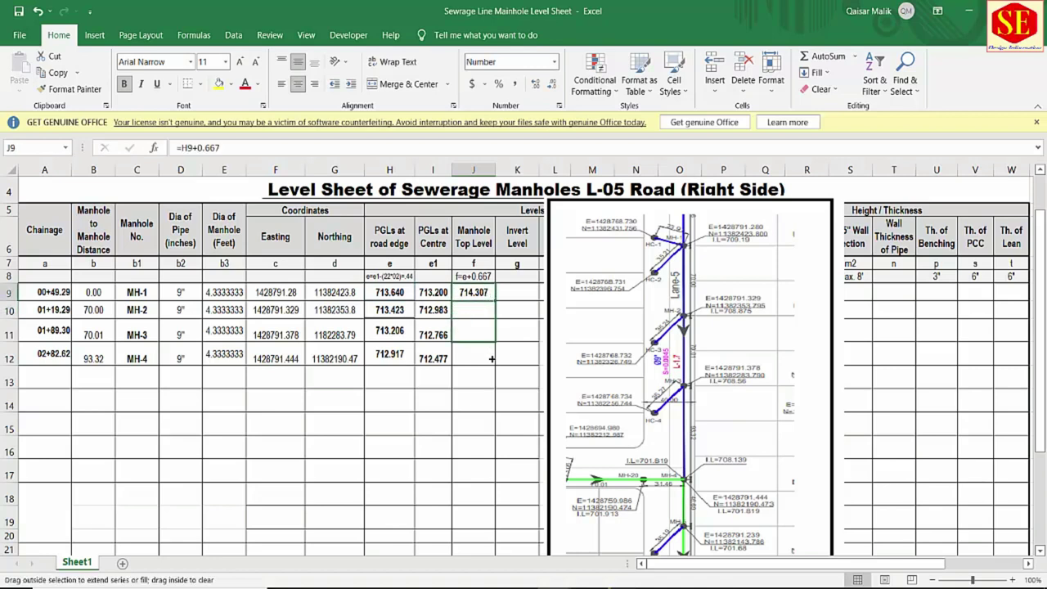
{"action": "left_click_drag", "start_coordinate": [492, 302], "coordinate": [491, 363]}
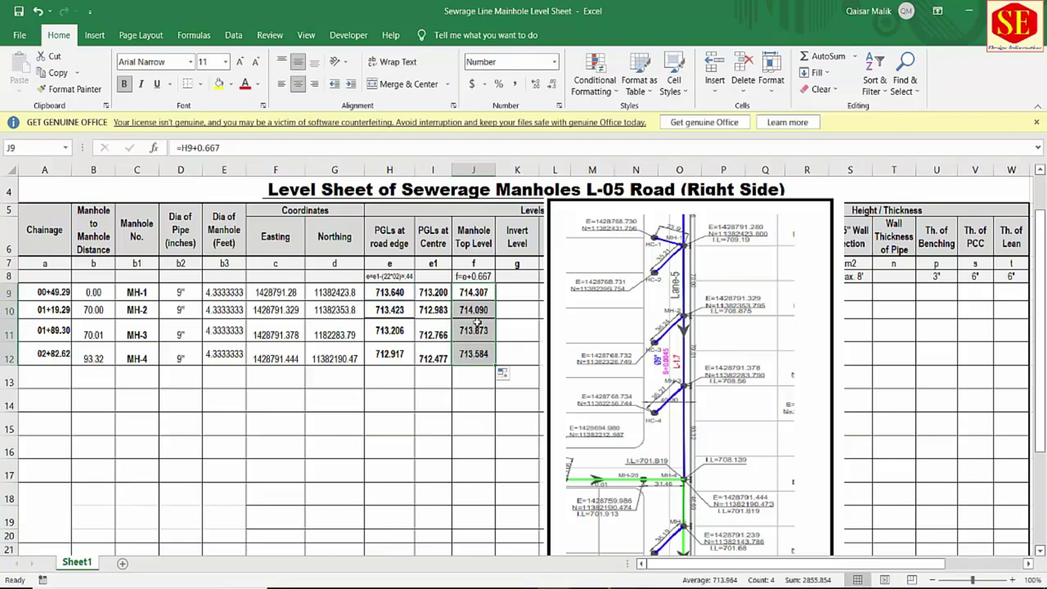
- Check the MH-1 road edge, centre level and top level formulas
{"action": "left_click", "coordinate": [400, 296]}
{"action": "left_click_drag", "start_coordinate": [433, 292], "coordinate": [429, 400]}
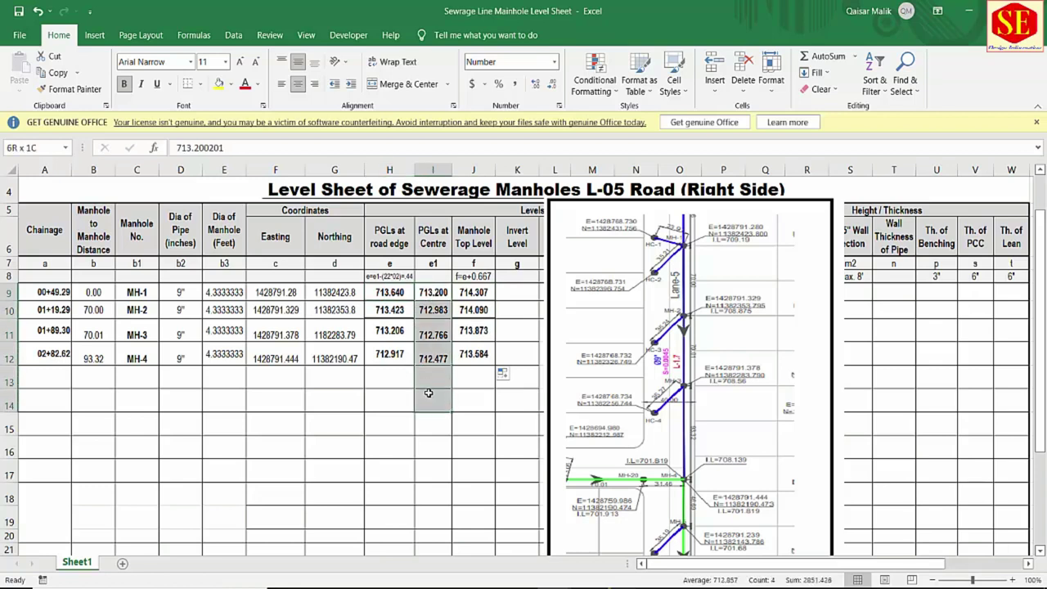
{"action": "left_click", "coordinate": [396, 293]}
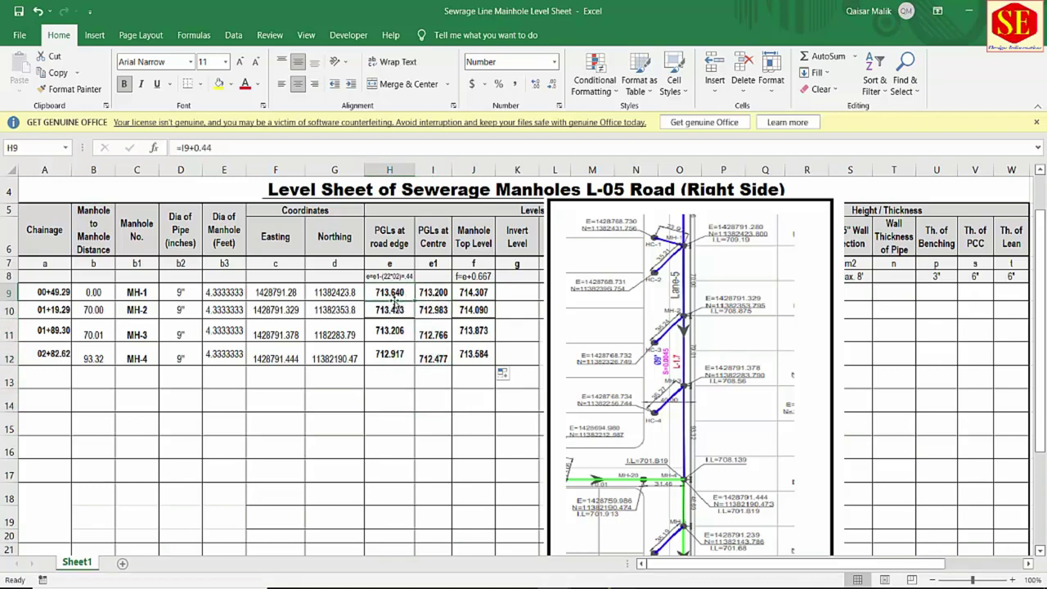
{"action": "left_click", "coordinate": [472, 294]}
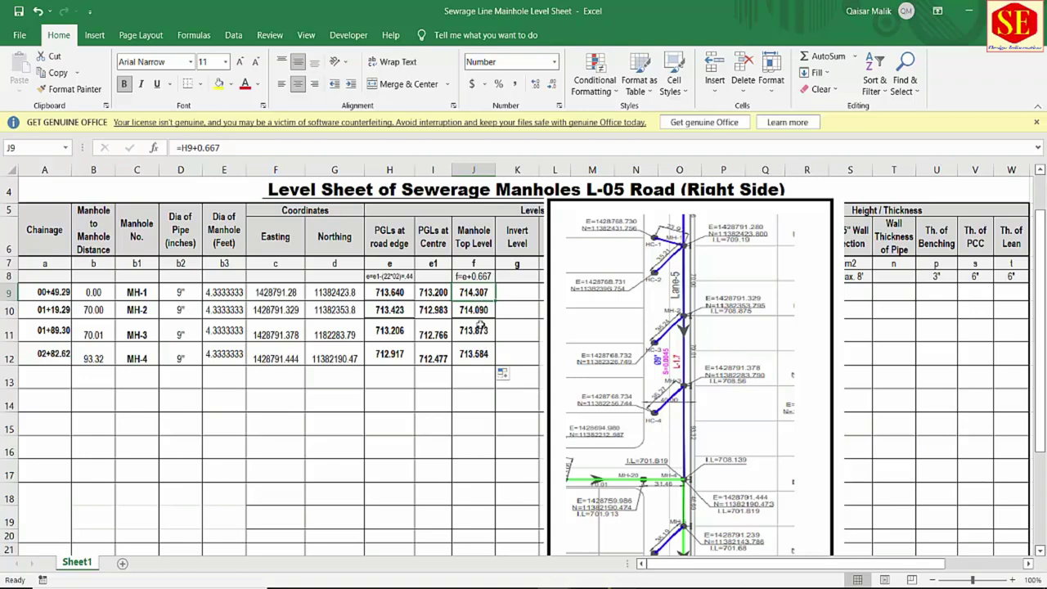
- Move the drawing image clear of the Invert Level column
{"action": "left_click", "coordinate": [517, 244]}
{"action": "left_click_drag", "start_coordinate": [583, 245], "coordinate": [611, 245]}
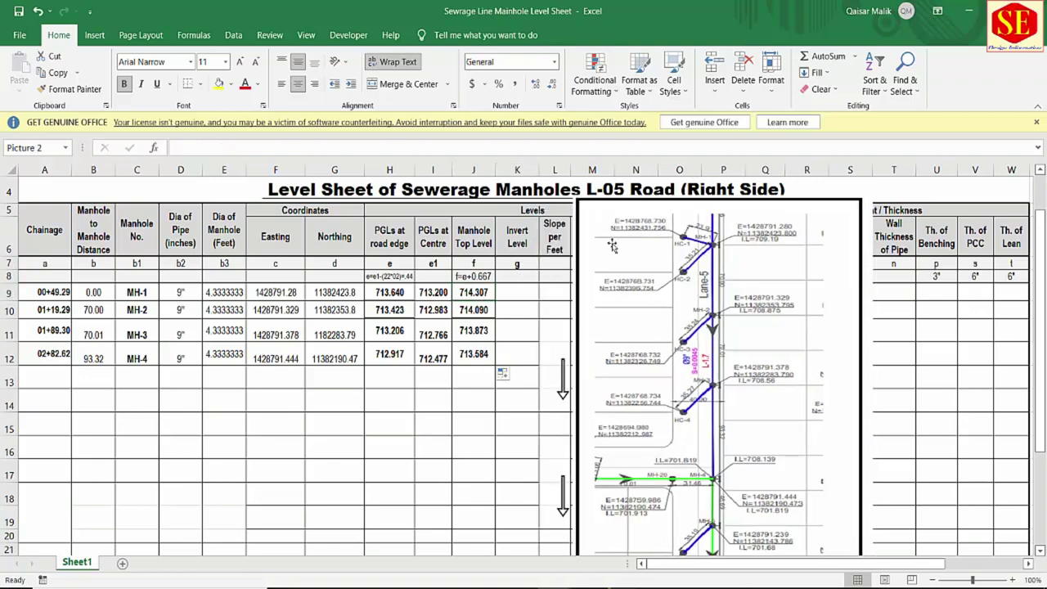
{"action": "left_click", "coordinate": [517, 277]}
{"action": "left_click", "coordinate": [515, 299]}
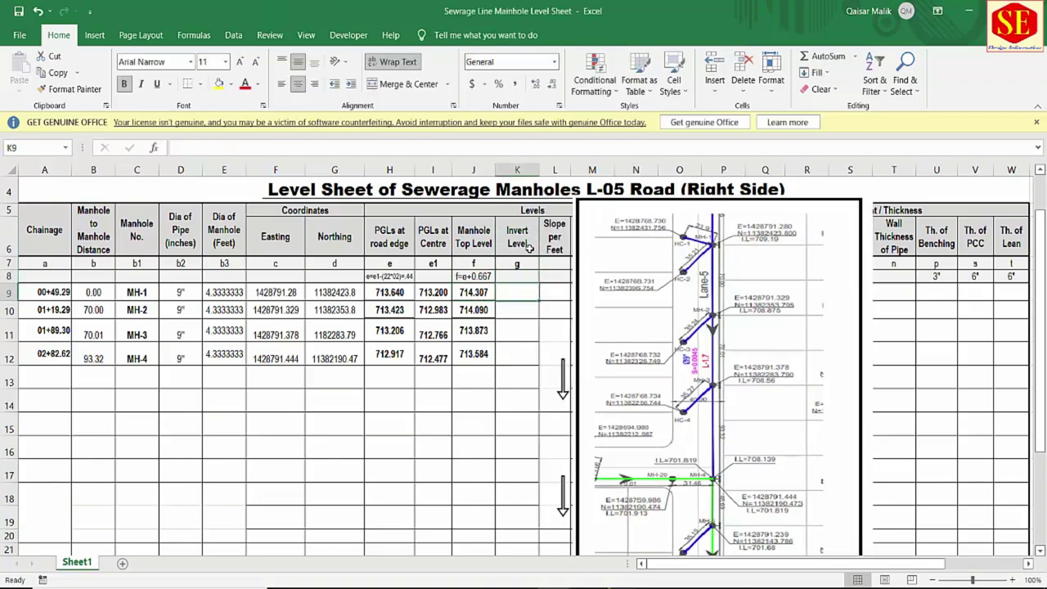
{"action": "left_click_drag", "start_coordinate": [772, 242], "coordinate": [702, 259]}
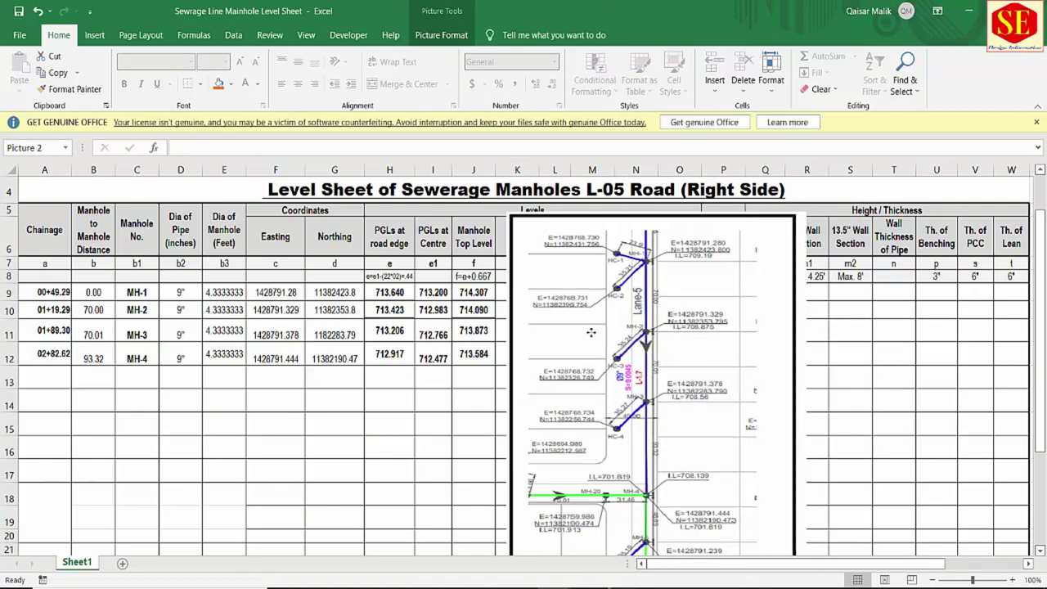
{"action": "left_click_drag", "start_coordinate": [559, 339], "coordinate": [656, 337]}
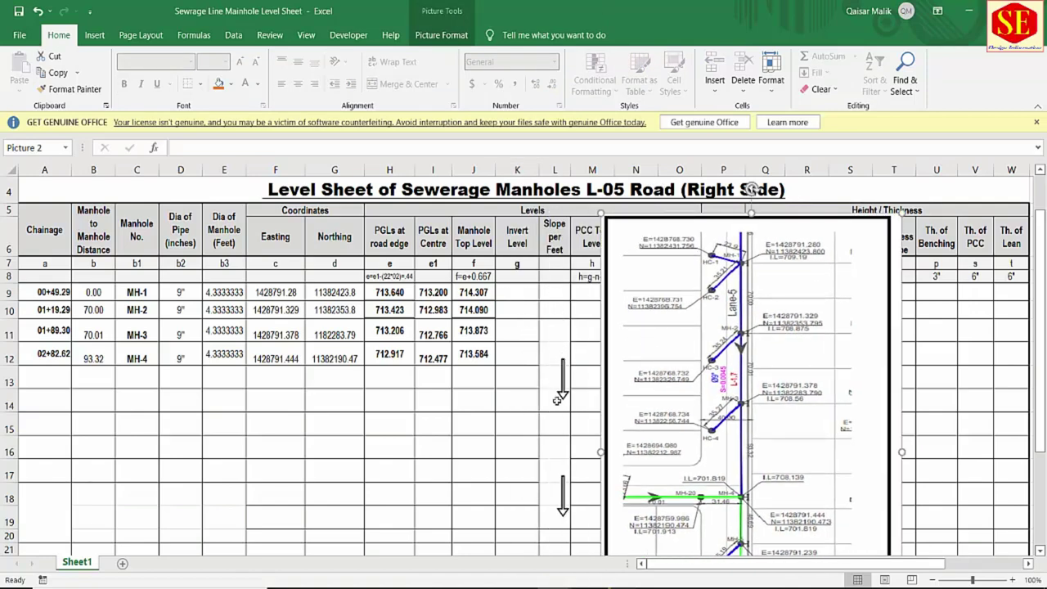
{"action": "left_click", "coordinate": [521, 293]}
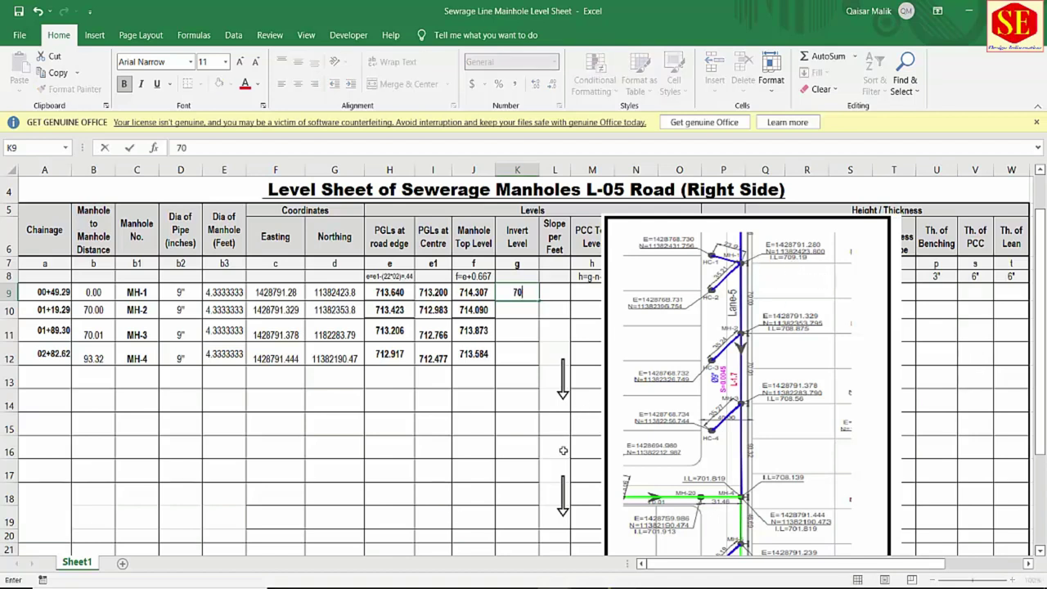
- Enter invert levels 709.19, 708.875, 708.56 and 708.139 for MH-1 to MH-4
{"action": "type", "text": "709.19"}
{"action": "key", "text": "Return"}
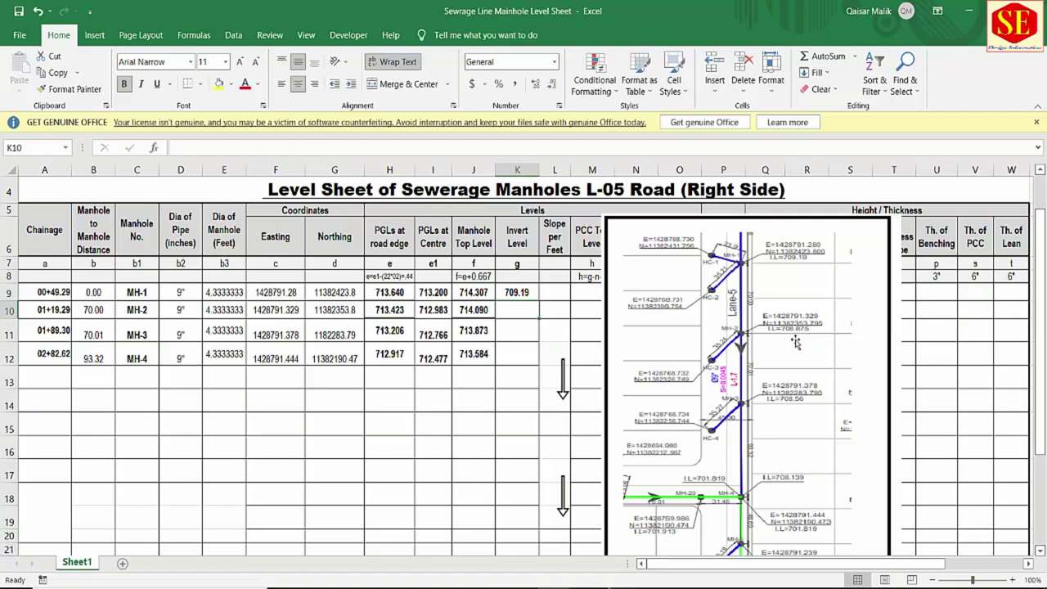
{"action": "type", "text": "708"}
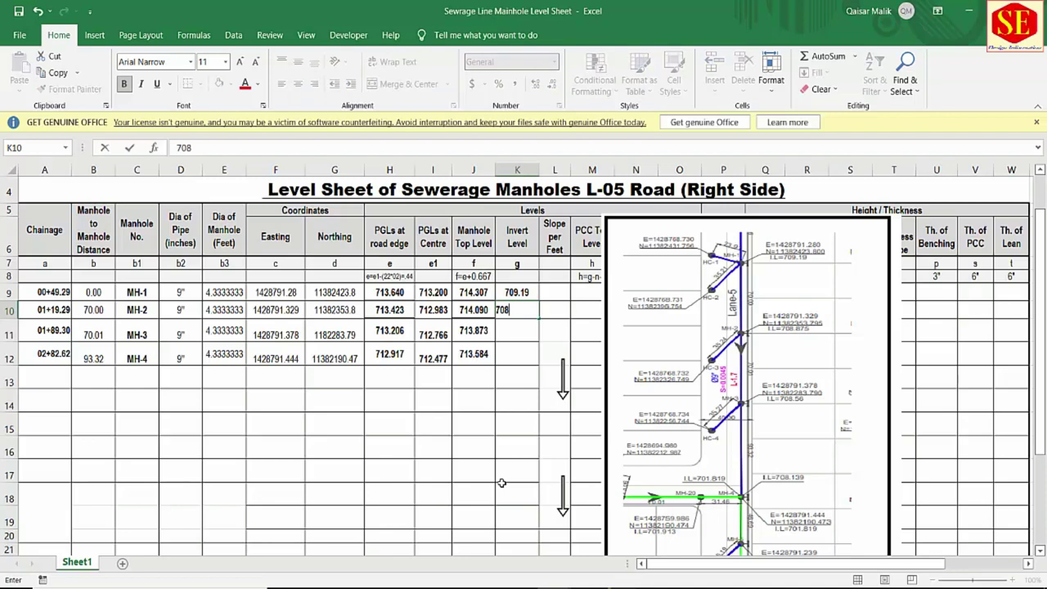
{"action": "type", "text": ".875"}
{"action": "key", "text": "Return"}
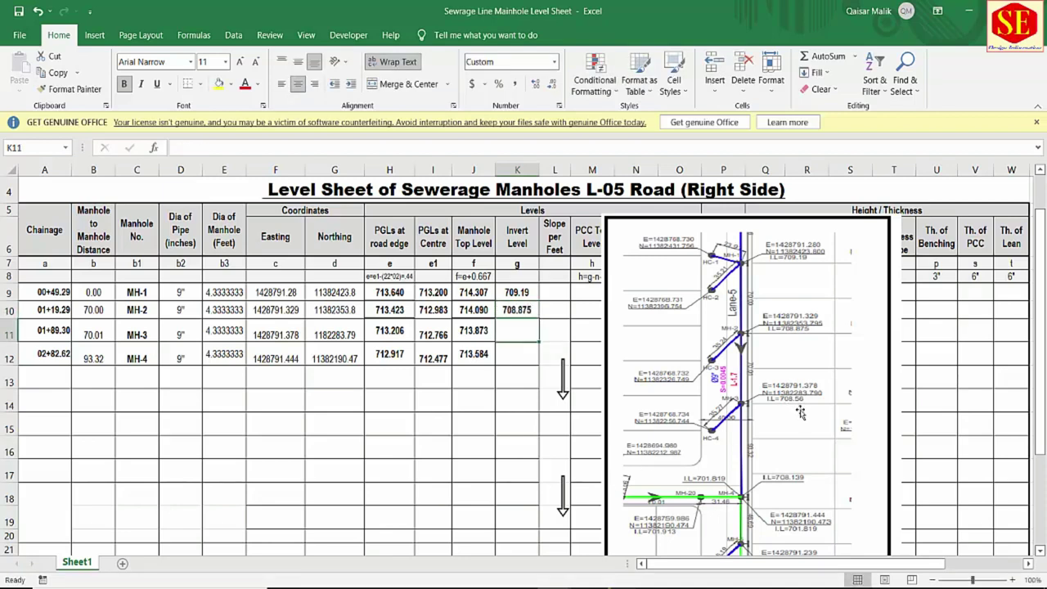
{"action": "type", "text": "708"}
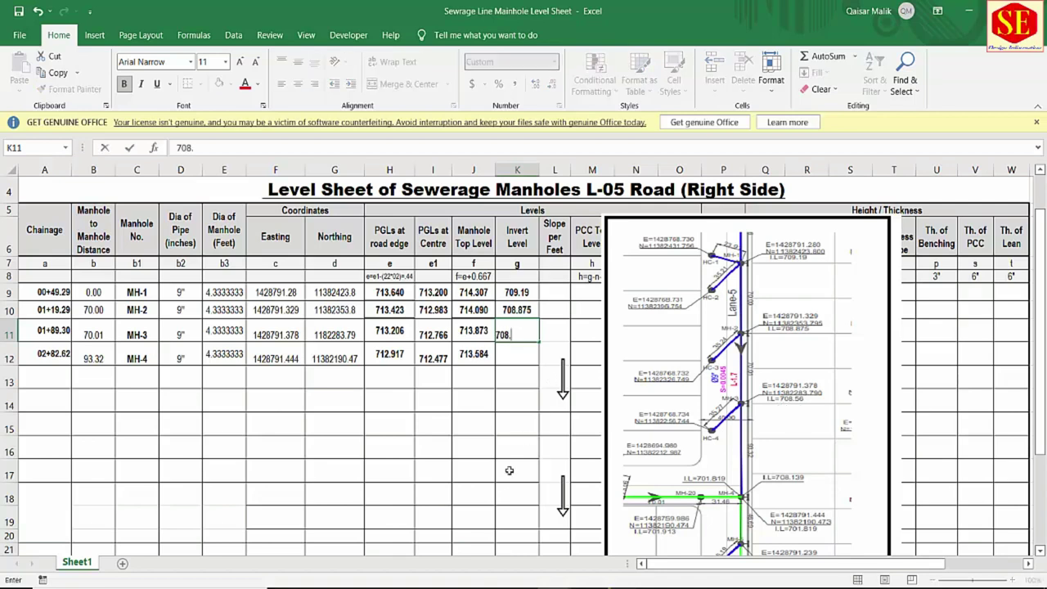
{"action": "type", "text": ".56"}
{"action": "key", "text": "Return"}
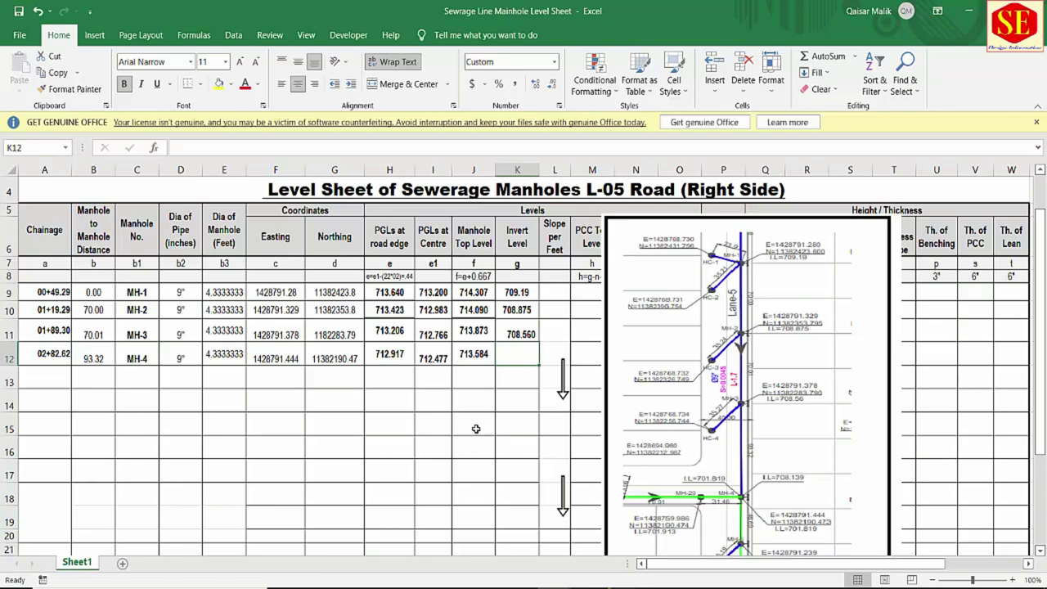
{"action": "type", "text": "708.139"}
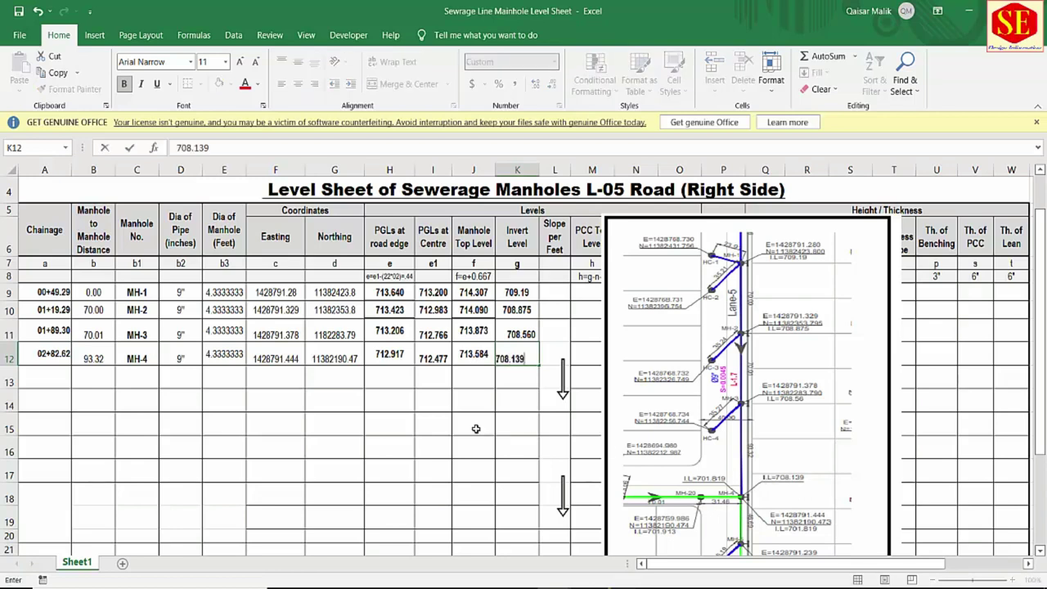
{"action": "key", "text": "Return"}
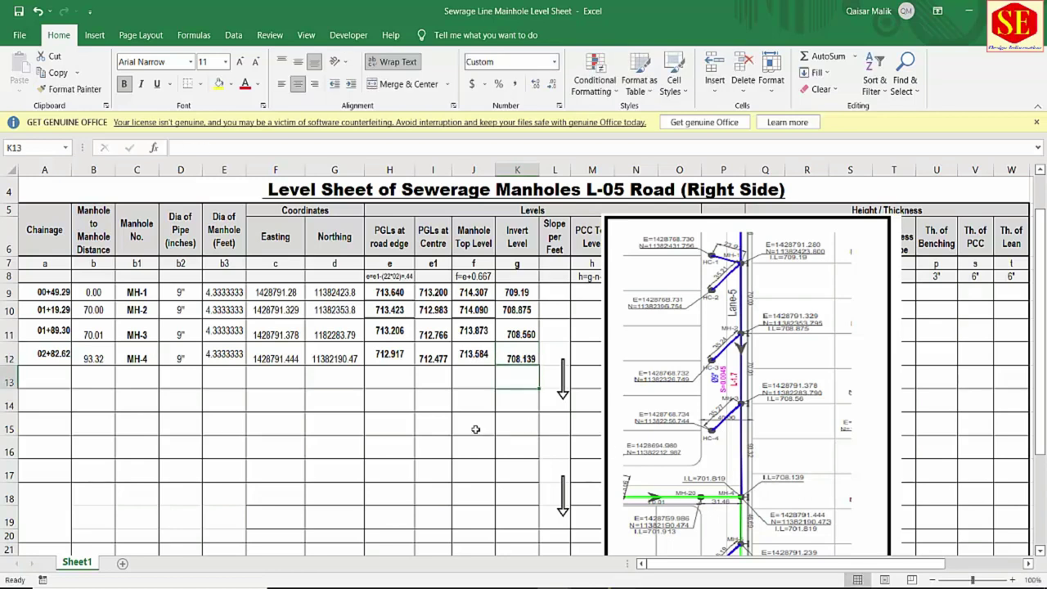
{"action": "left_click", "coordinate": [527, 359]}
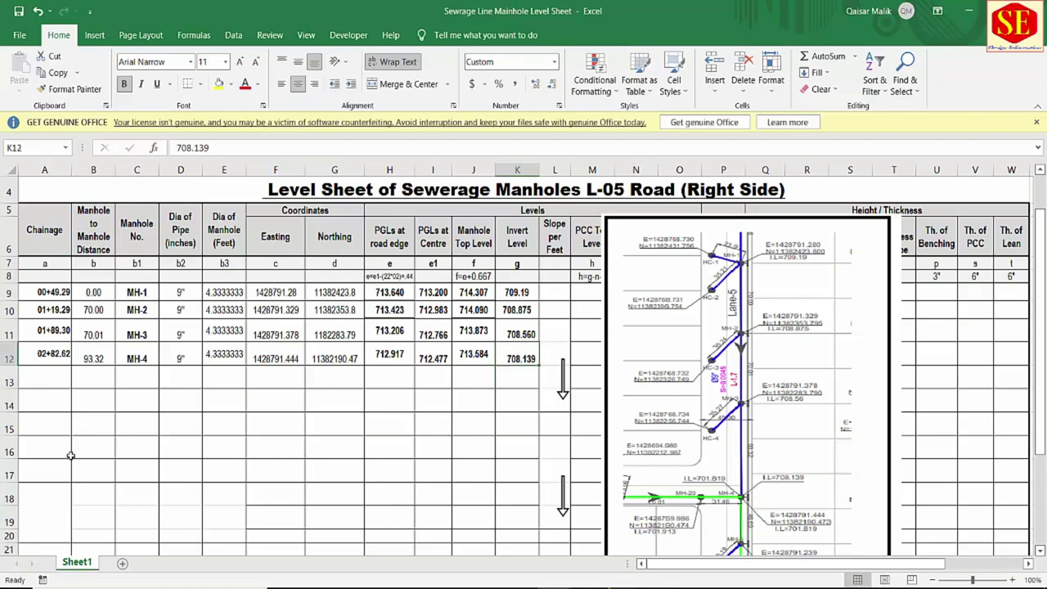
- Move the road drawing aside and merge the slope cells L9:L14 into one
{"action": "left_click_drag", "start_coordinate": [724, 498], "coordinate": [761, 416]}
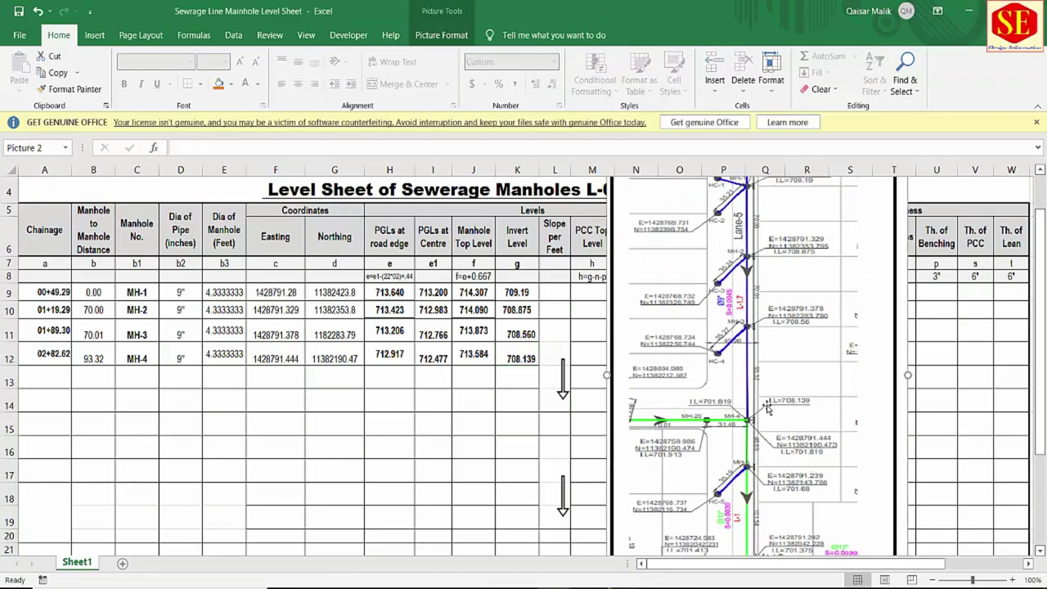
{"action": "left_click_drag", "start_coordinate": [777, 524], "coordinate": [776, 502]}
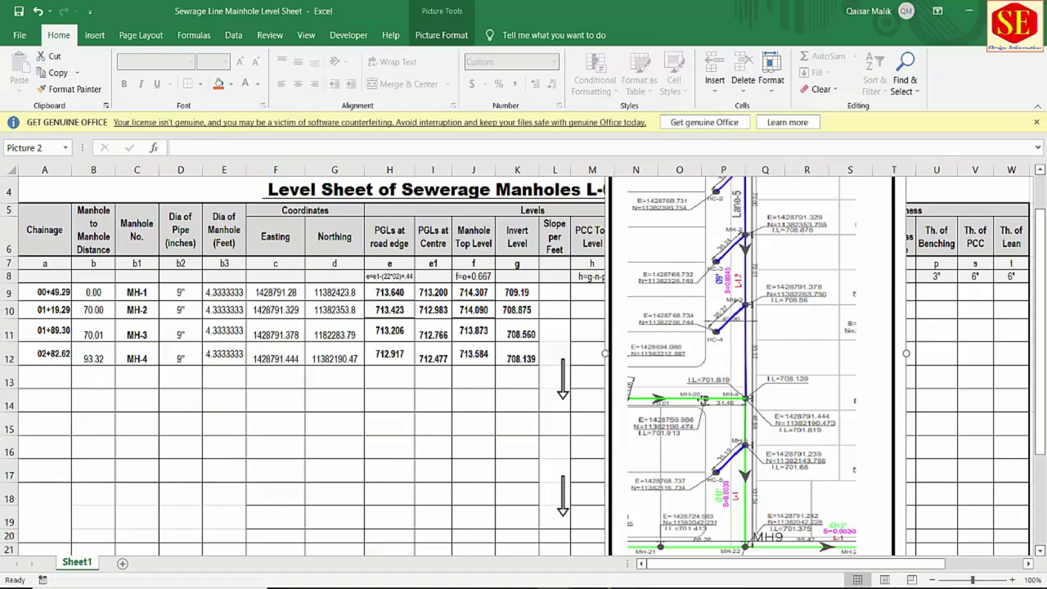
{"action": "mouse_move", "coordinate": [723, 393]}
{"action": "left_mouse_down"}
{"action": "mouse_move", "coordinate": [452, 393]}
{"action": "mouse_move", "coordinate": [853, 392]}
{"action": "left_mouse_up"}
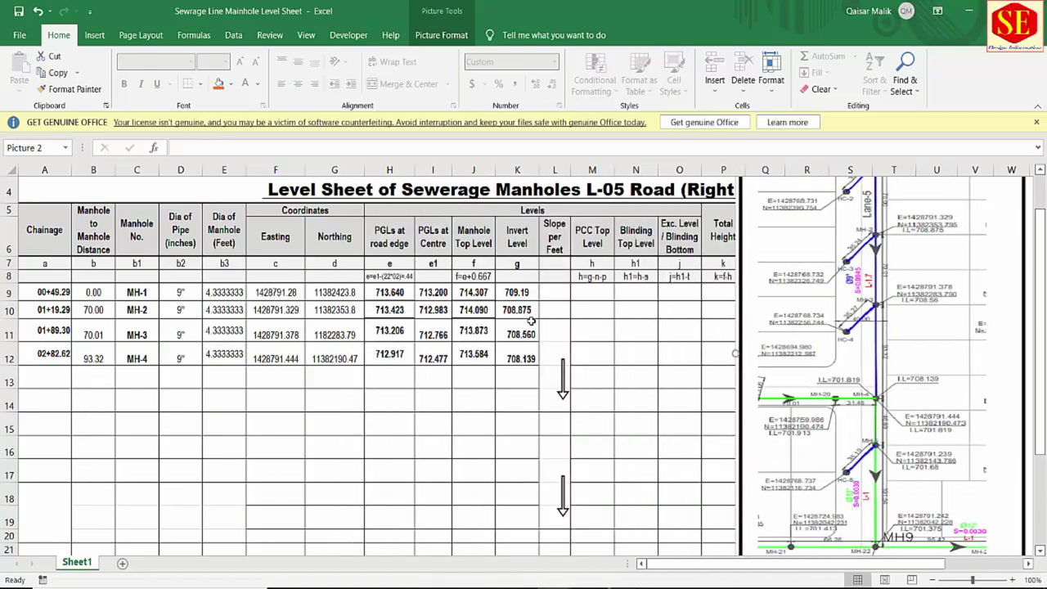
{"action": "left_click_drag", "start_coordinate": [552, 287], "coordinate": [554, 401]}
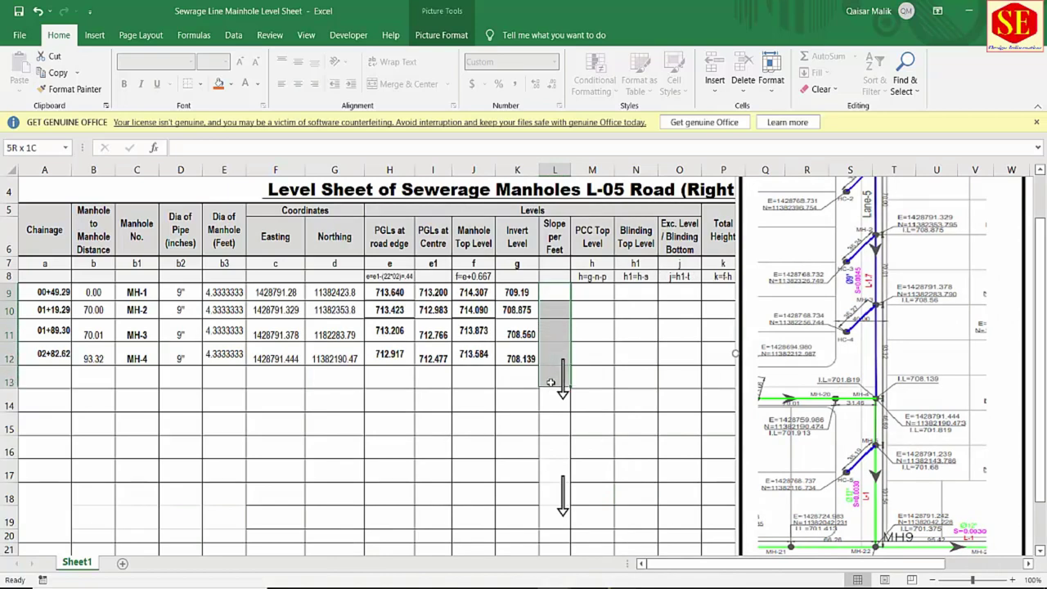
{"action": "left_click", "coordinate": [408, 84]}
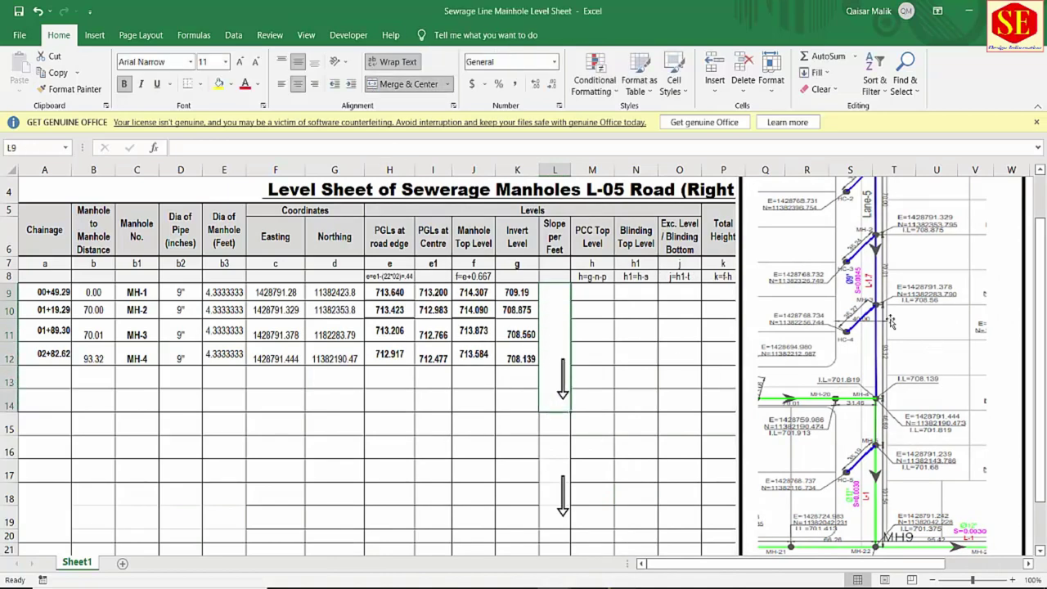
- Enter 0.0045 in the merged slope cell, correcting an initial 0.0445
{"action": "left_click_drag", "start_coordinate": [862, 317], "coordinate": [823, 350]}
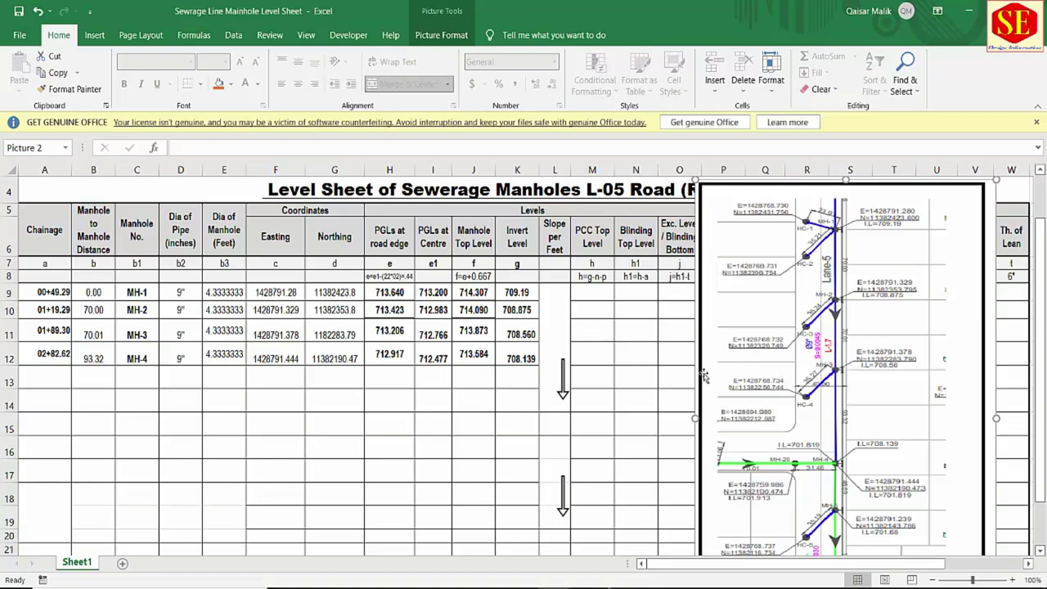
{"action": "left_click_drag", "start_coordinate": [555, 292], "coordinate": [595, 401]}
{"action": "type", "text": "0.0445"}
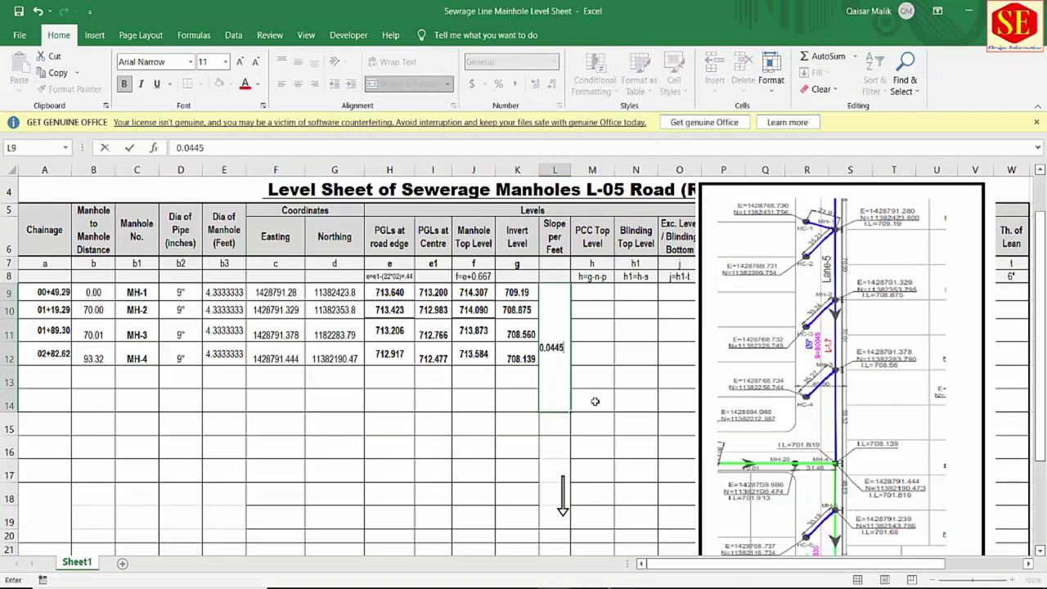
{"action": "key", "text": "Return"}
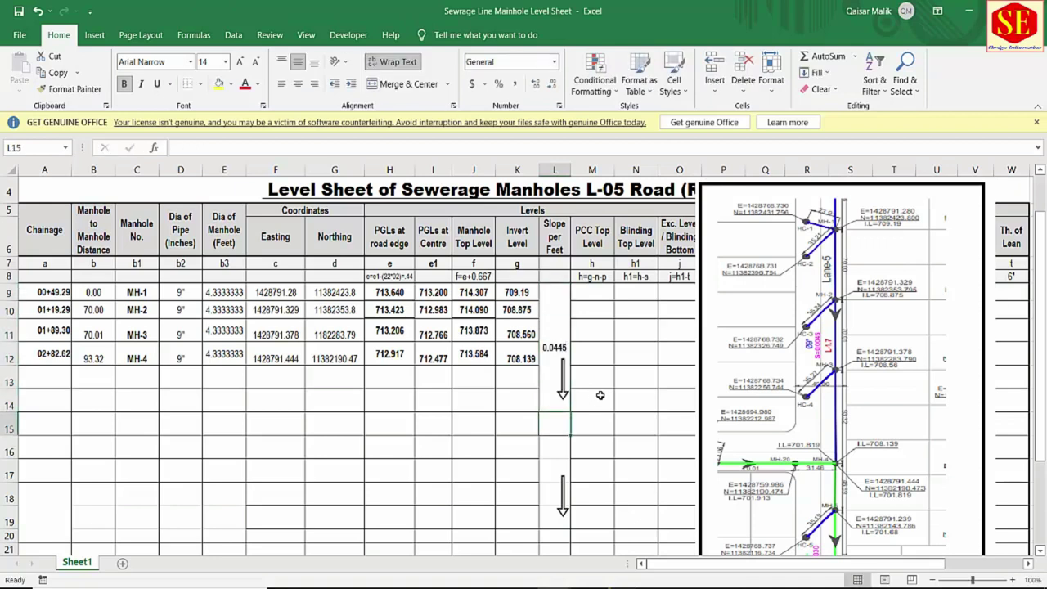
{"action": "double_click", "coordinate": [564, 401]}
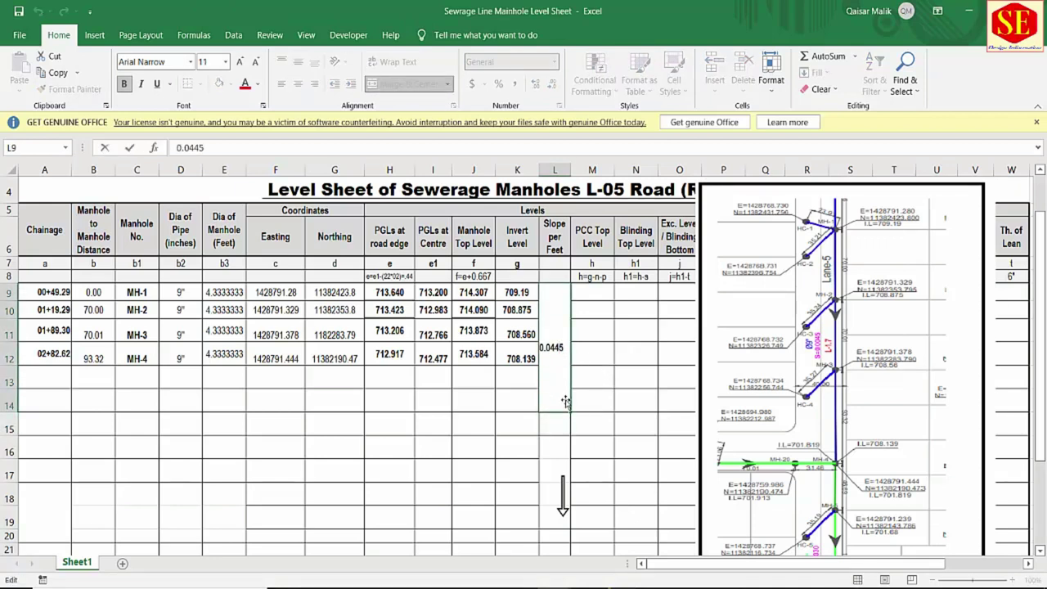
{"action": "key", "text": "Escape"}
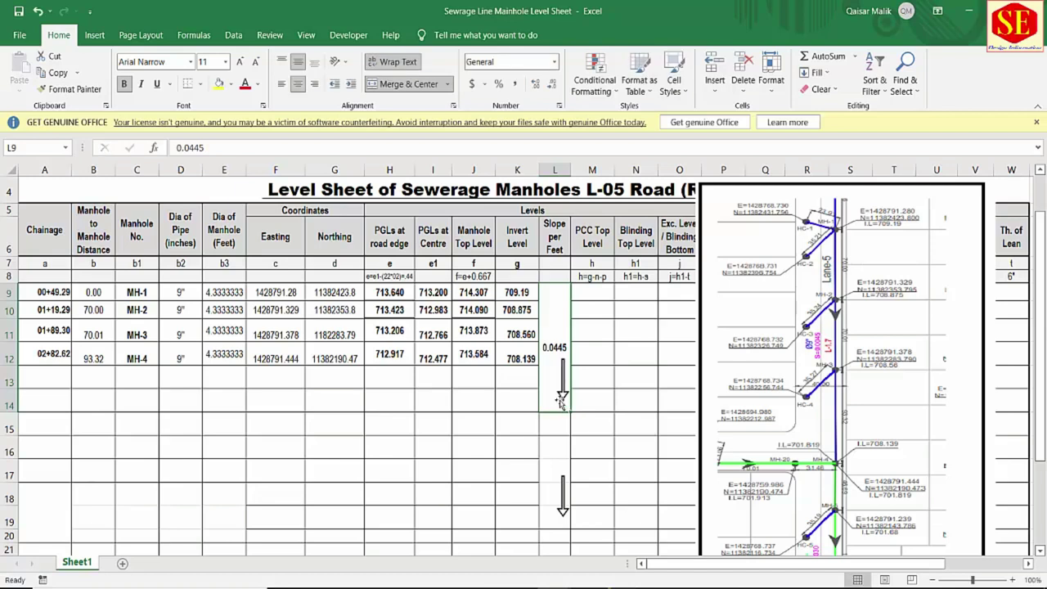
{"action": "type", "text": "0."}
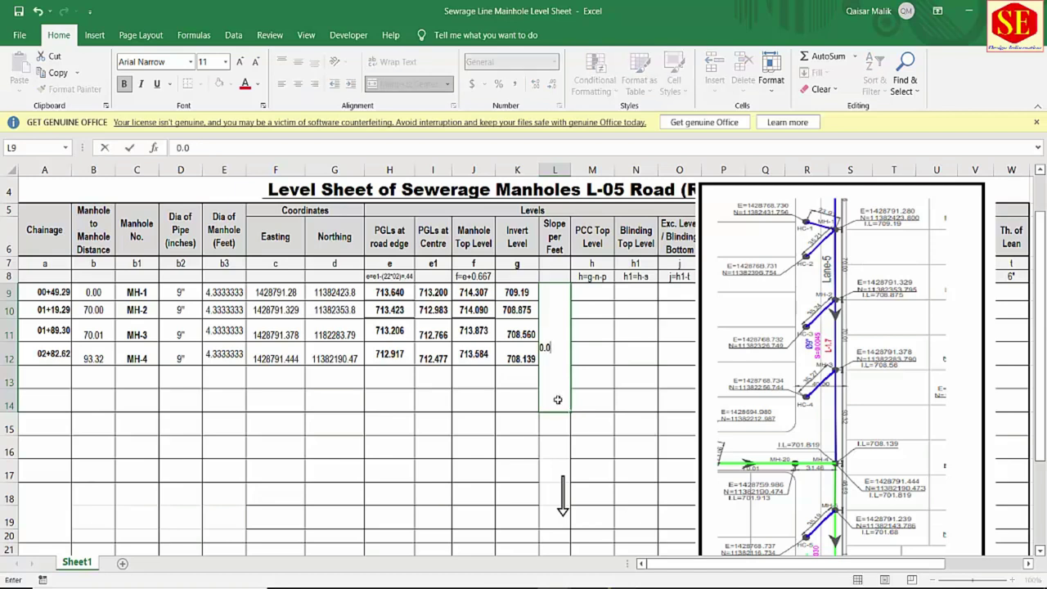
{"action": "type", "text": "045"}
{"action": "key", "text": "Return"}
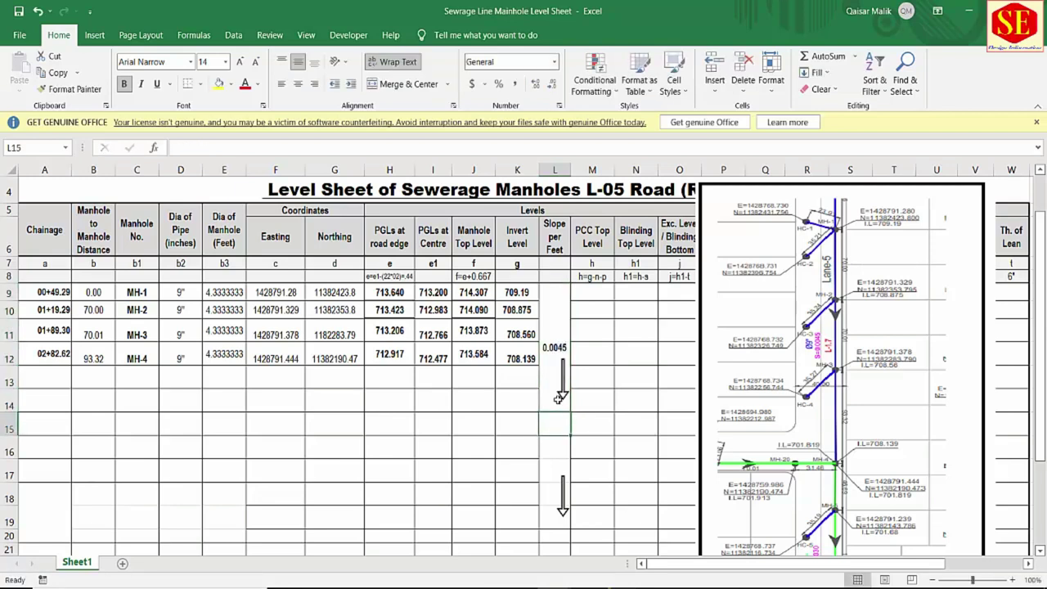
{"action": "left_click", "coordinate": [553, 360]}
- Set the merged slope cell's text orientation to 90 degrees in Format Cells Alignment
{"action": "right_click", "coordinate": [551, 325]}
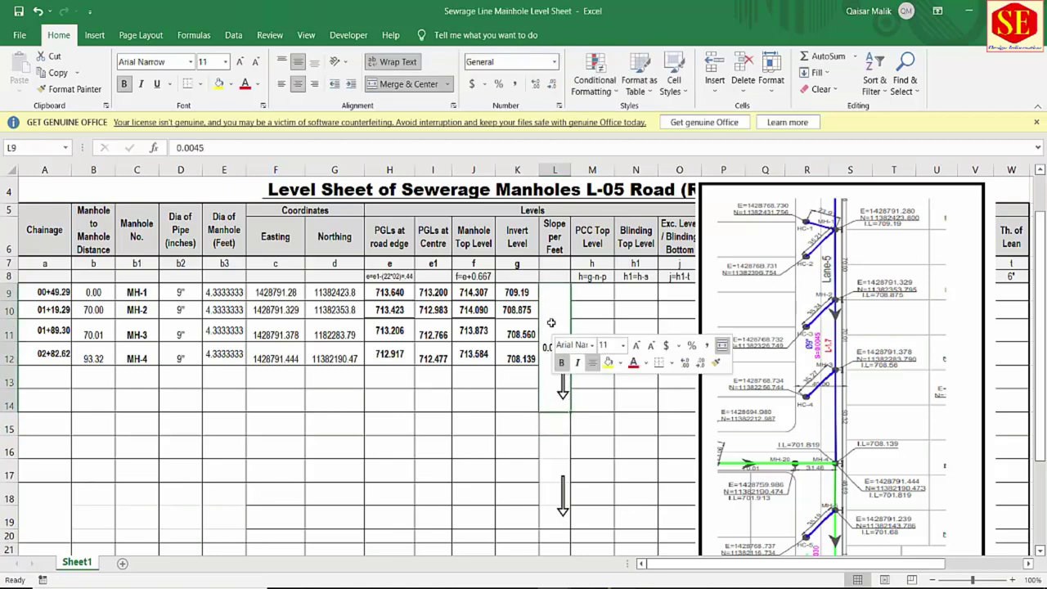
{"action": "left_click", "coordinate": [589, 262]}
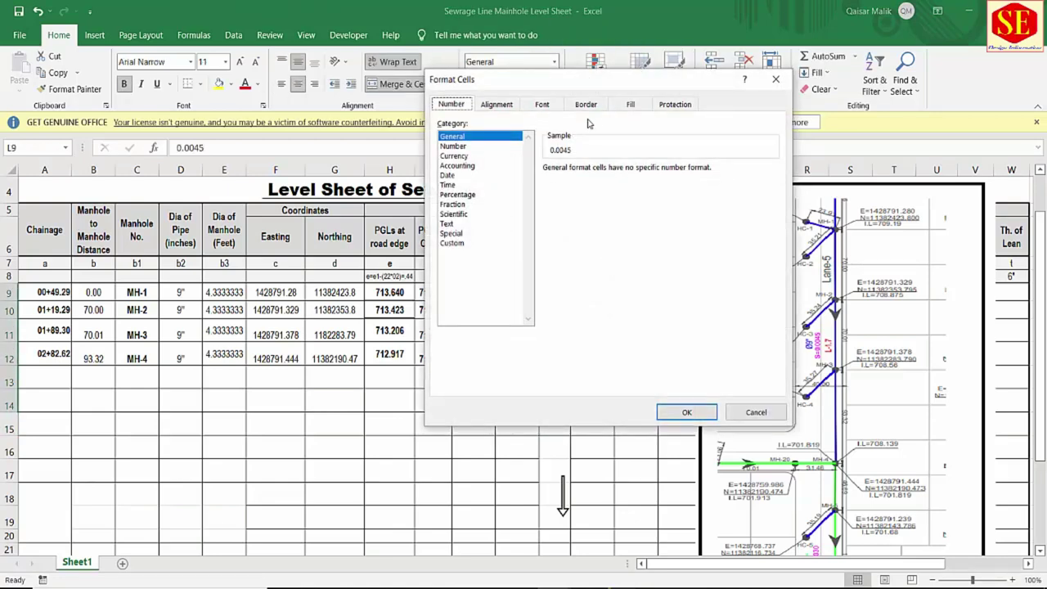
{"action": "left_click", "coordinate": [497, 105]}
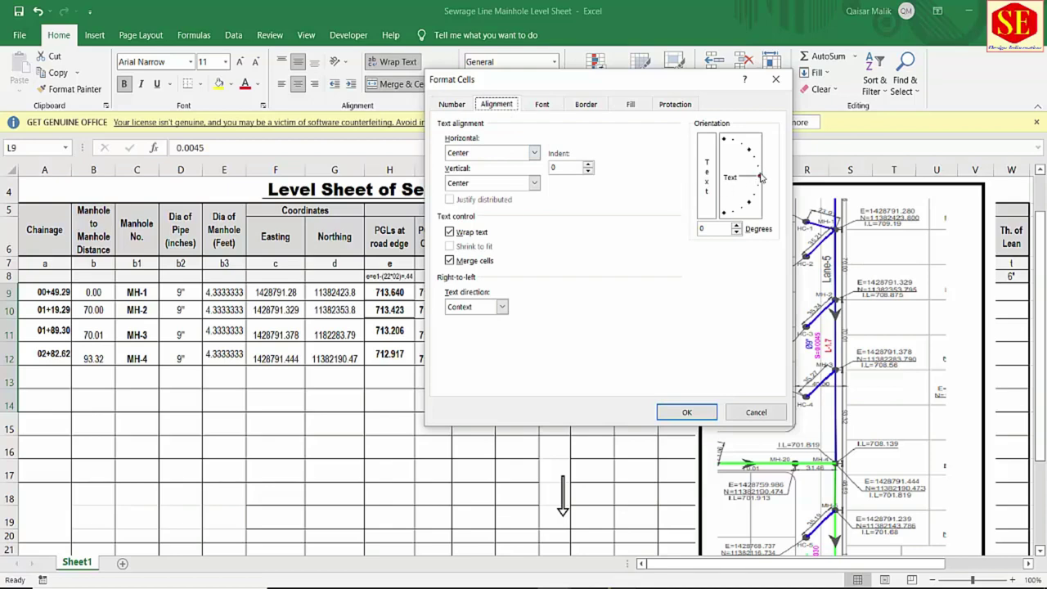
{"action": "left_click_drag", "start_coordinate": [761, 177], "coordinate": [717, 76]}
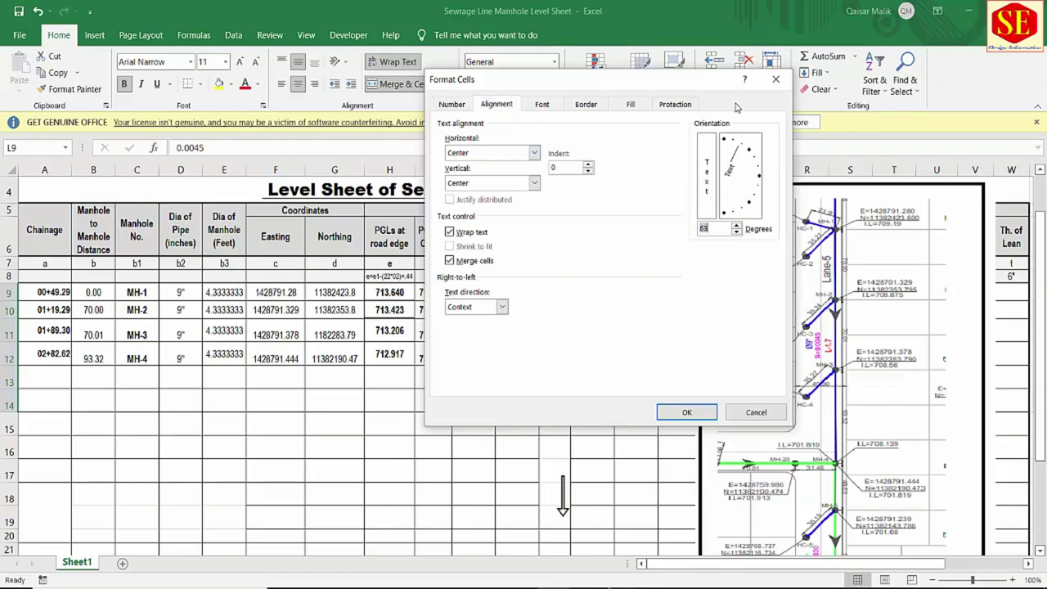
{"action": "left_click", "coordinate": [687, 413]}
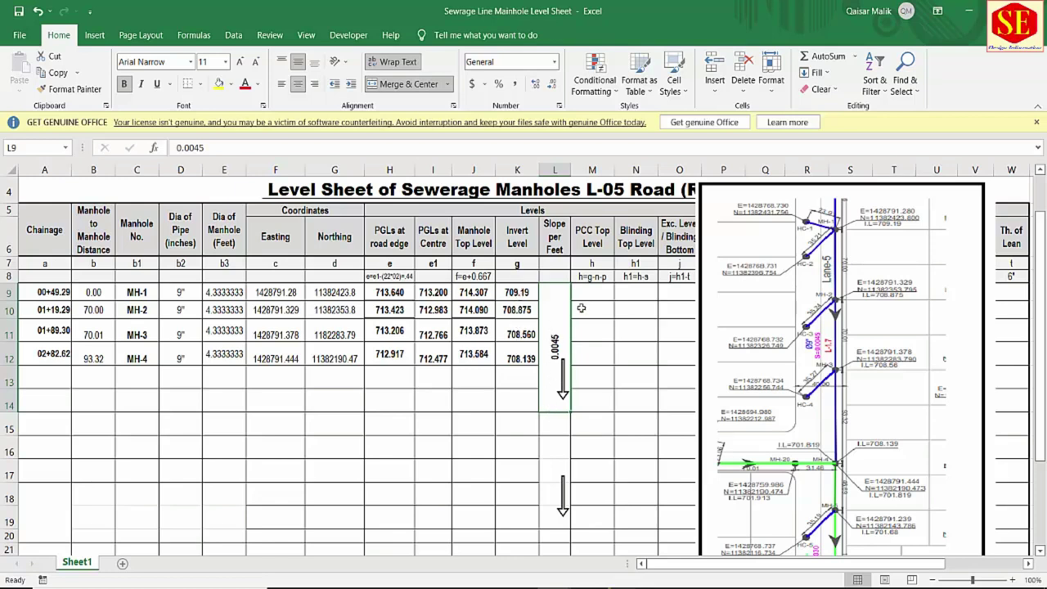
- Replace the slope with =(K9-K10)/(A9-A10), giving -0.0045
{"action": "key", "text": "Delete"}
{"action": "type", "text": "="}
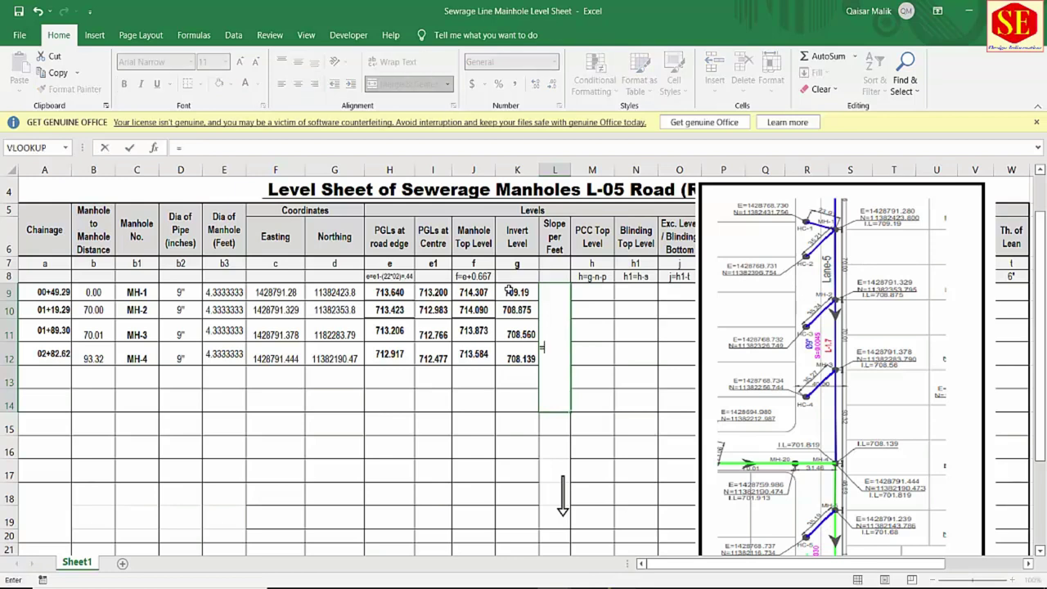
{"action": "left_click", "coordinate": [510, 293]}
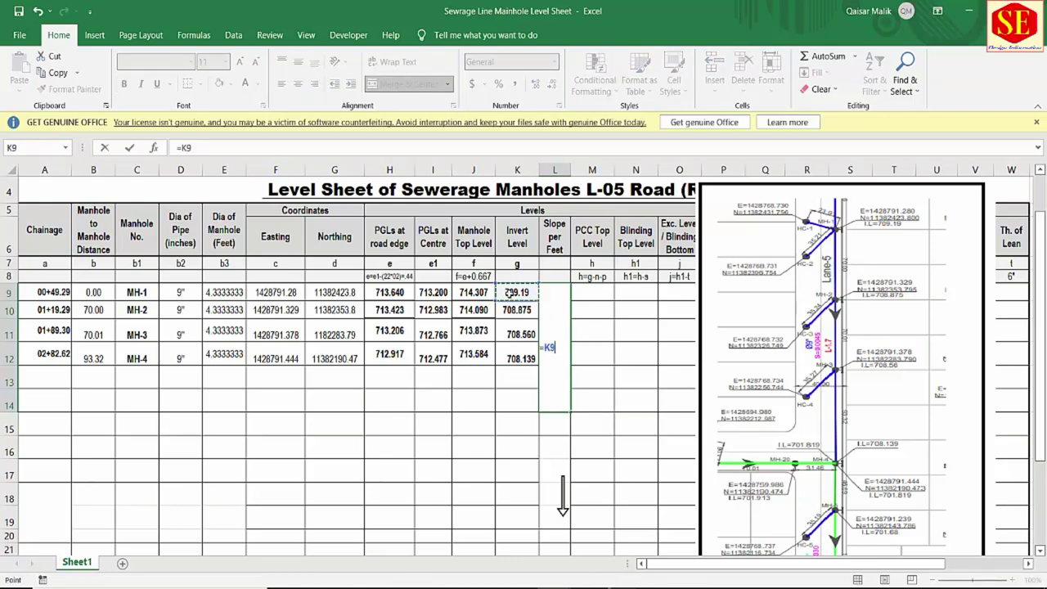
{"action": "type", "text": "-"}
{"action": "left_click", "coordinate": [523, 309]}
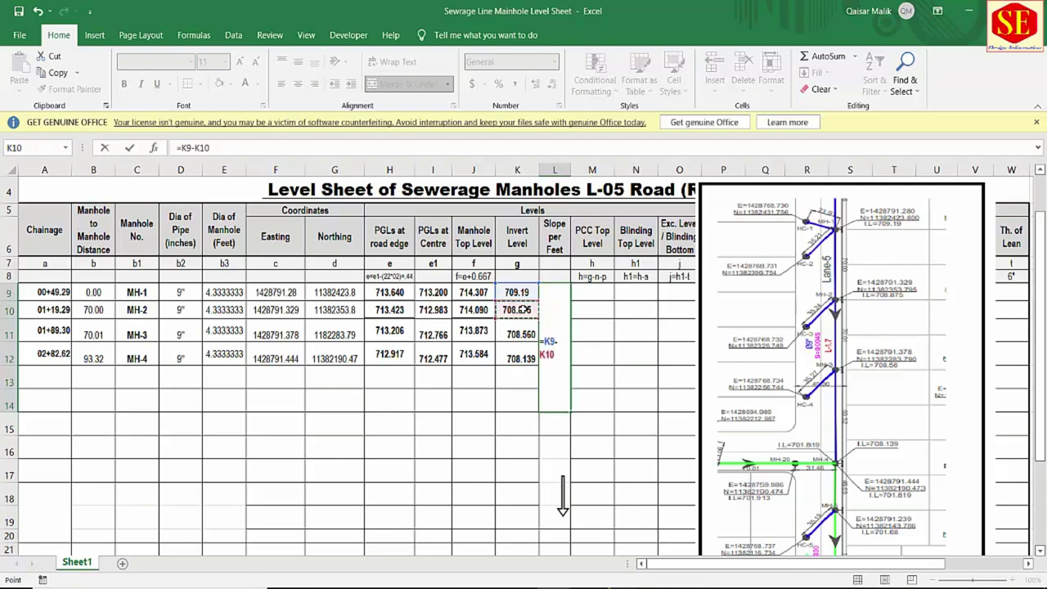
{"action": "type", "text": ")"}
{"action": "left_click", "coordinate": [543, 342]}
{"action": "type", "text": "("}
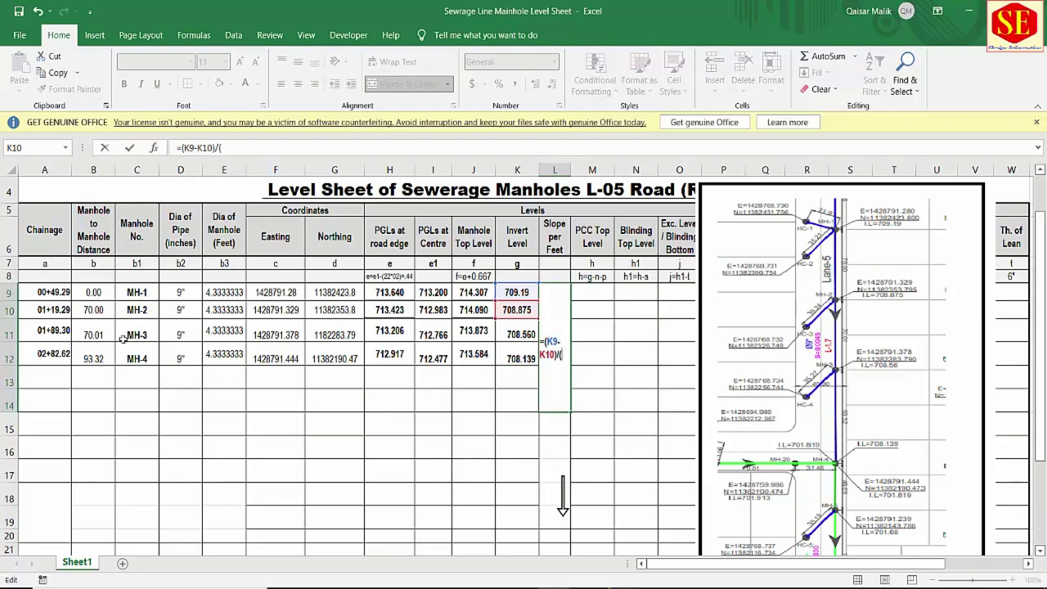
{"action": "left_click", "coordinate": [47, 292]}
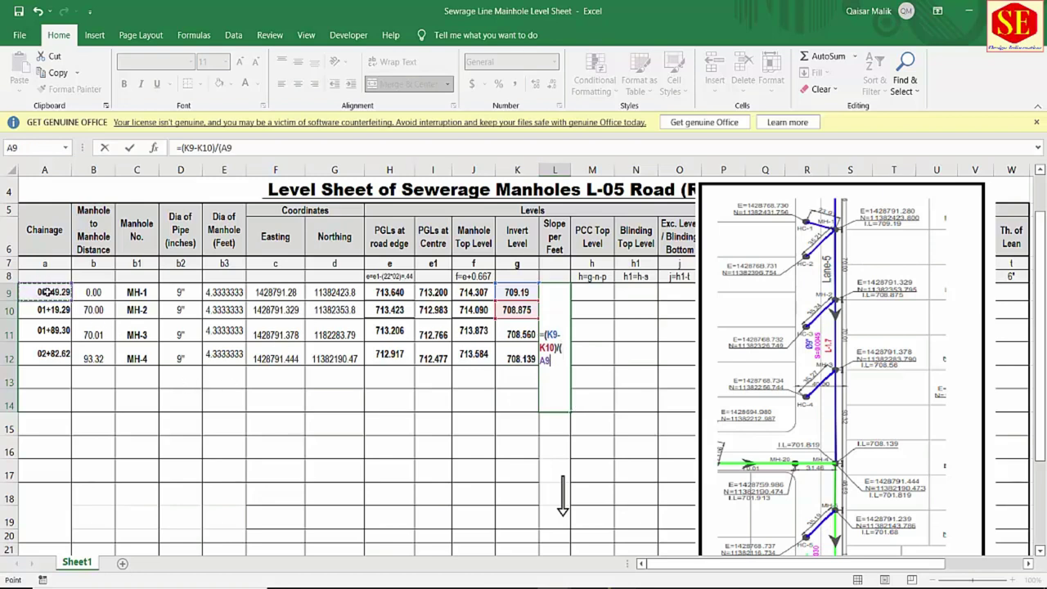
{"action": "type", "text": "-"}
{"action": "left_click", "coordinate": [40, 310]}
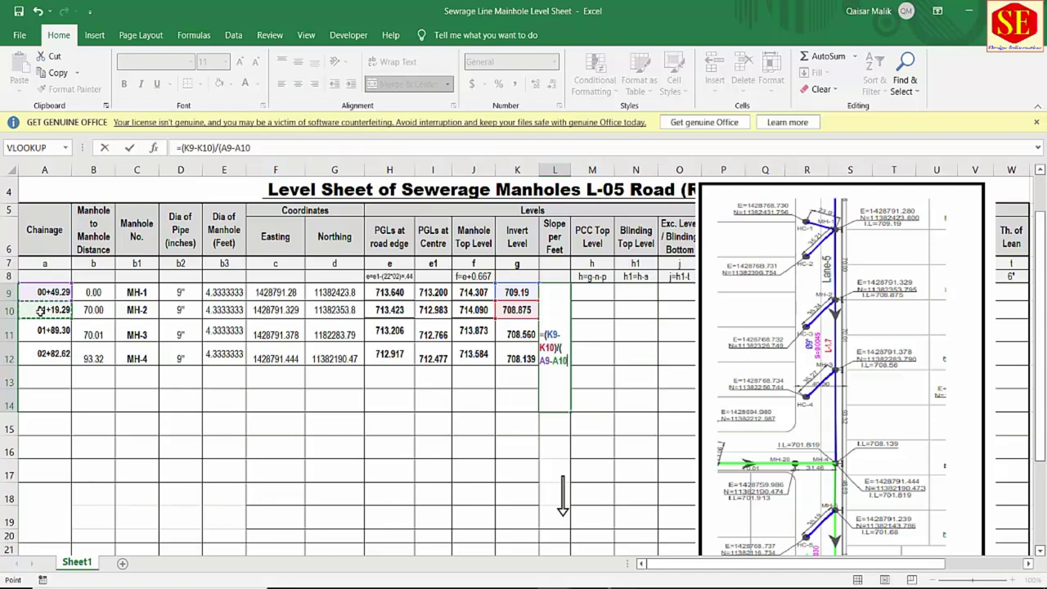
{"action": "key", "text": "Return"}
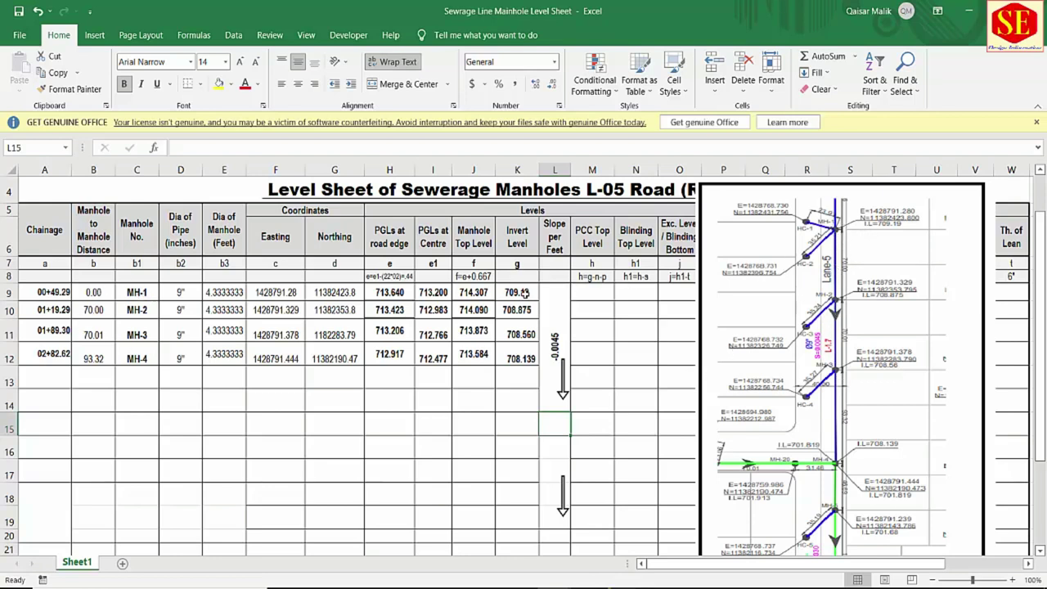
{"action": "left_click", "coordinate": [524, 292]}
{"action": "left_click", "coordinate": [533, 364]}
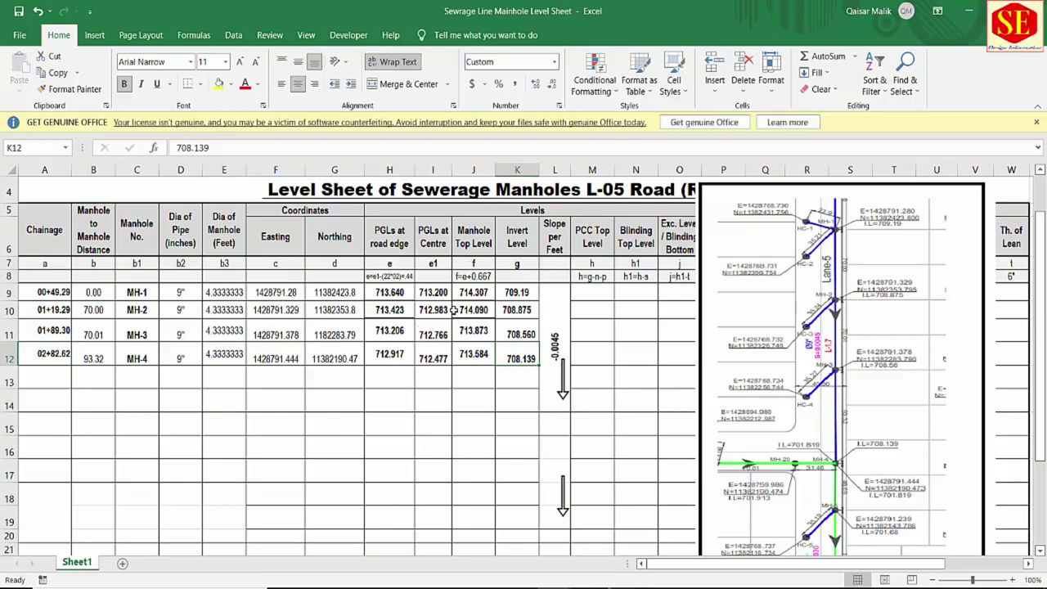
- Move the site-plan drawing off the level columns, checking the PCC Top Level heading
{"action": "left_click_drag", "start_coordinate": [773, 319], "coordinate": [828, 331]}
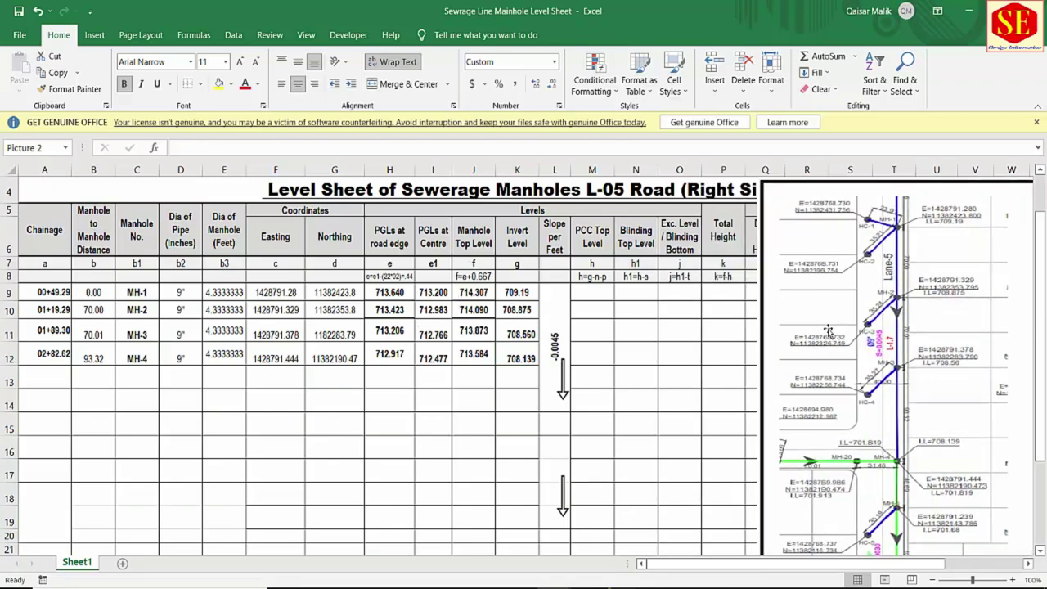
{"action": "scroll", "coordinate": [544, 355], "scroll_direction": "right", "scroll_amount": 3}
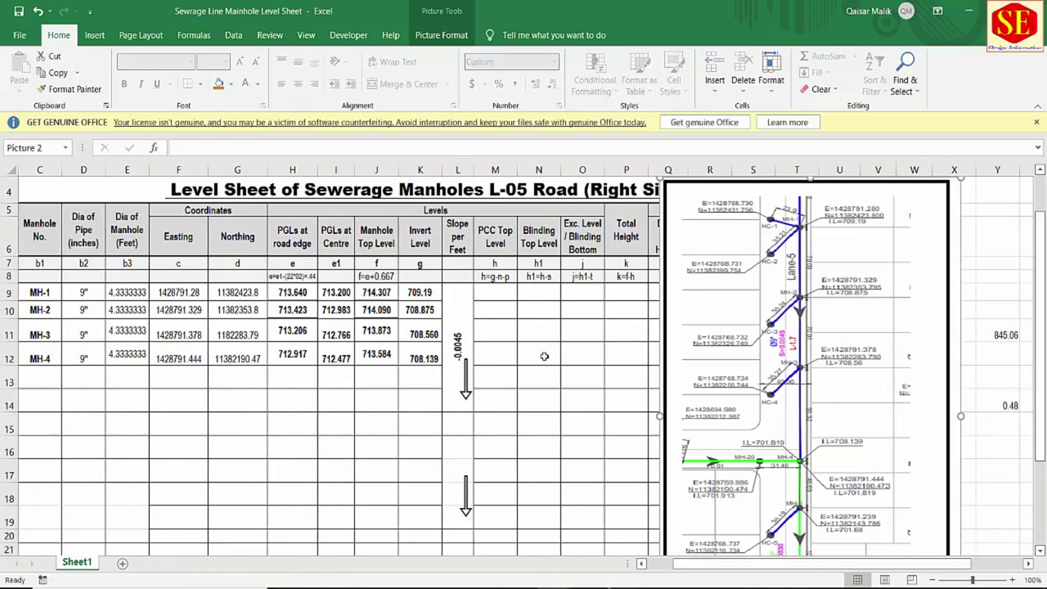
{"action": "left_click", "coordinate": [483, 242]}
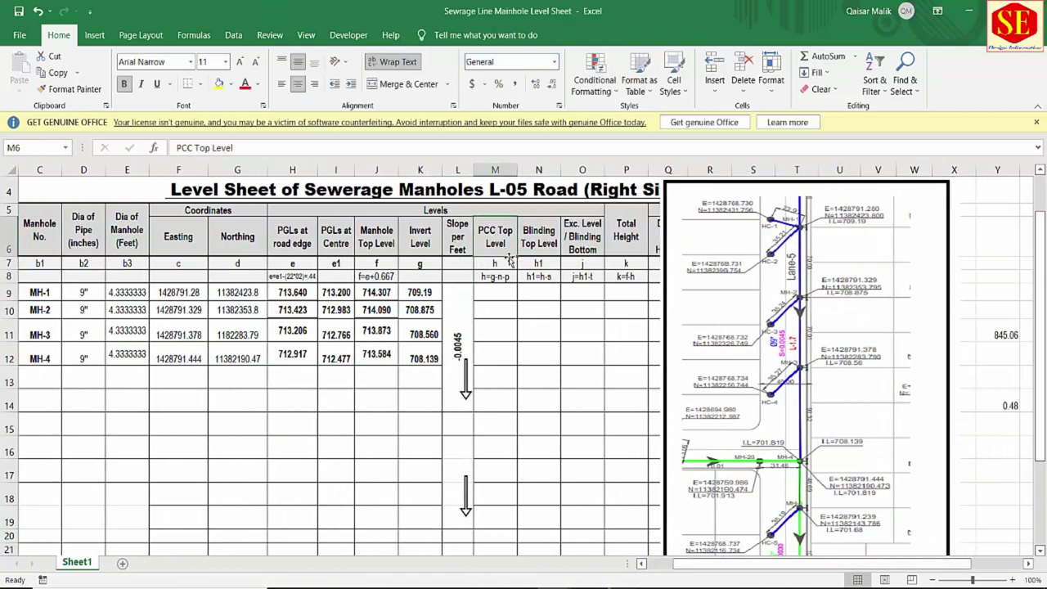
{"action": "left_click", "coordinate": [506, 263]}
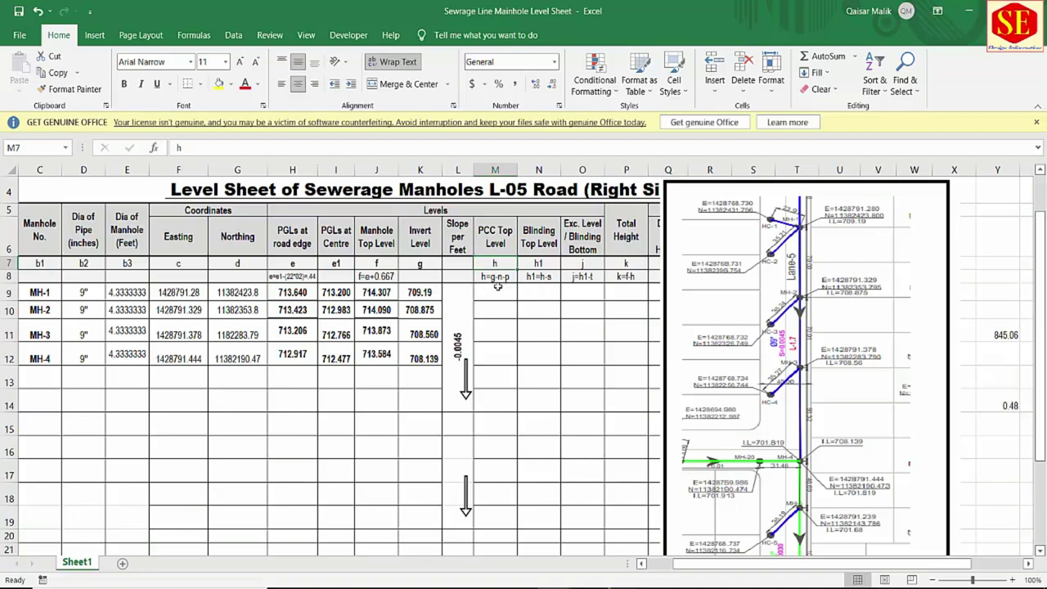
{"action": "left_click_drag", "start_coordinate": [746, 319], "coordinate": [185, 311]}
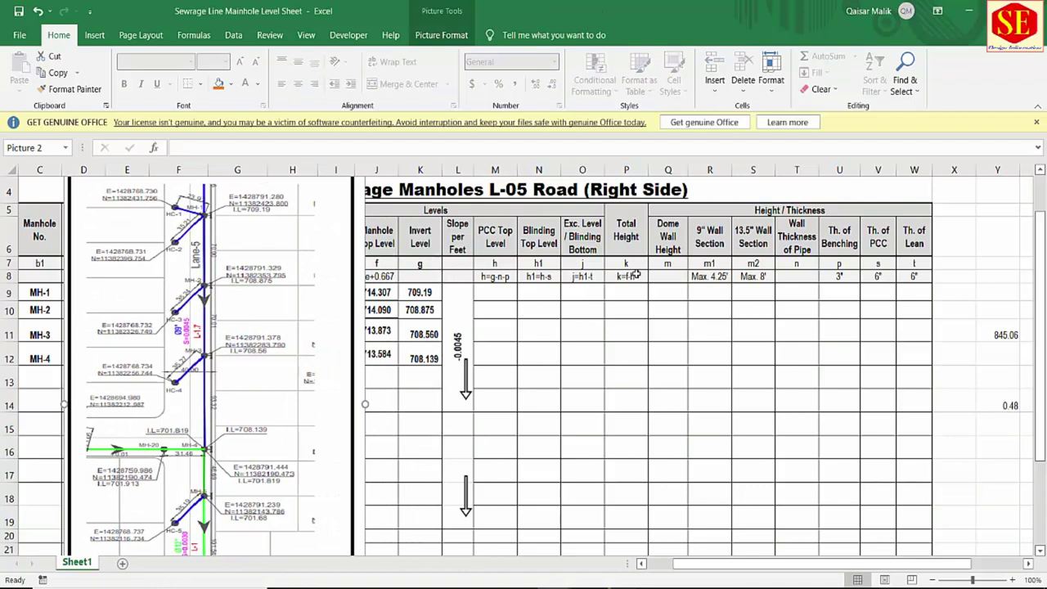
- Select the Height / Thickness block Q5:W18, then MH-1's Dome Wall Height and 9" Wall Section cells
{"action": "left_click", "coordinate": [798, 296]}
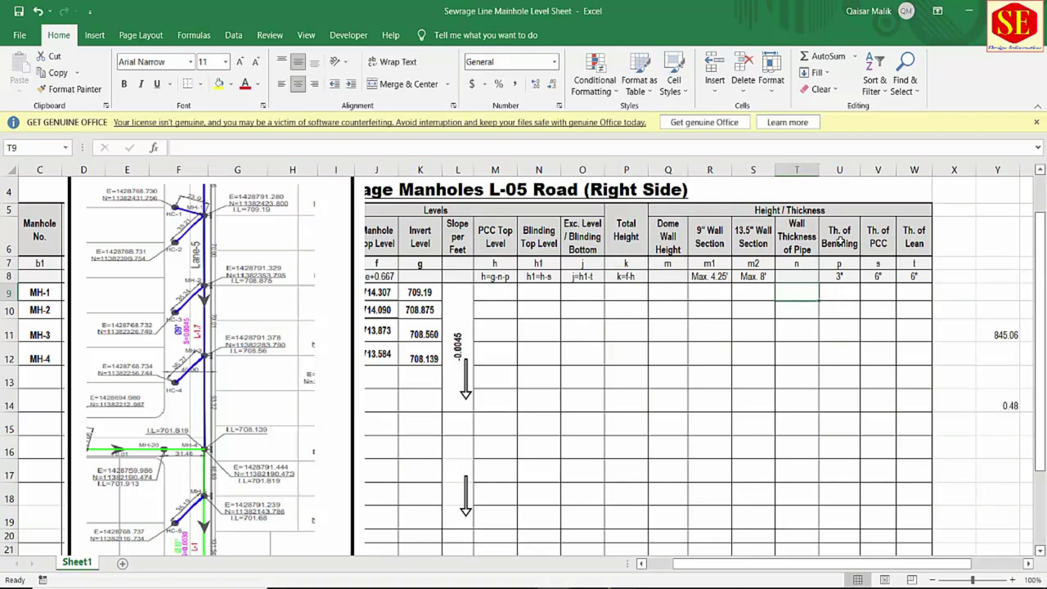
{"action": "left_click", "coordinate": [842, 293]}
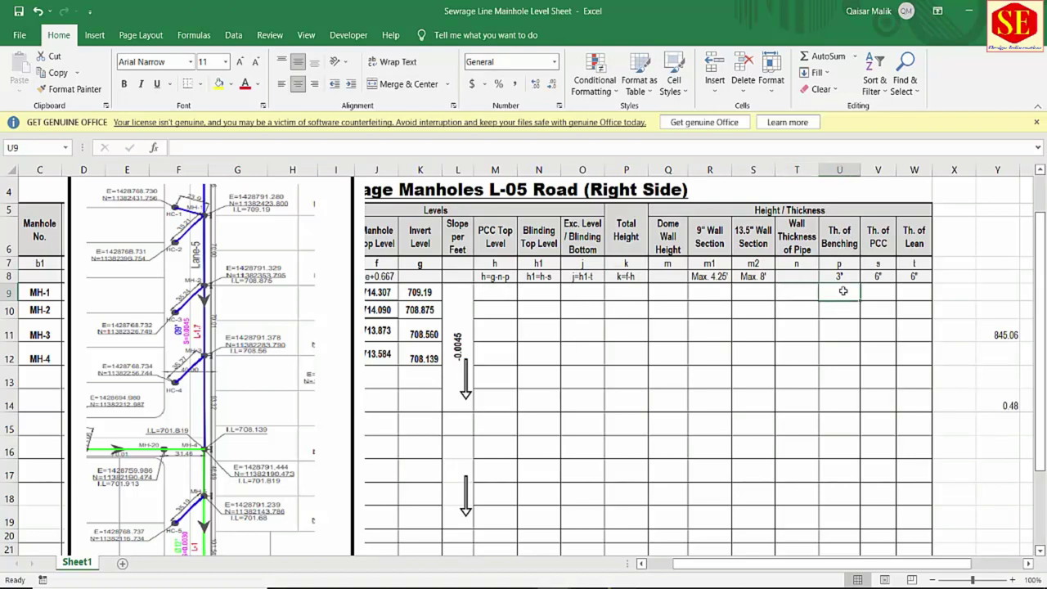
{"action": "left_click", "coordinate": [796, 288]}
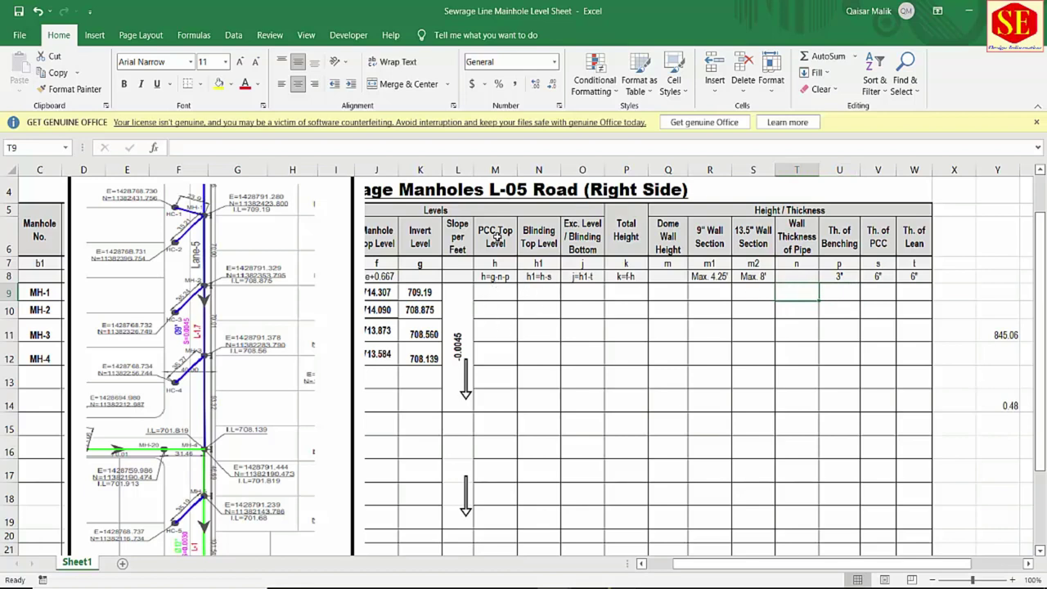
{"action": "left_click_drag", "start_coordinate": [777, 216], "coordinate": [779, 490]}
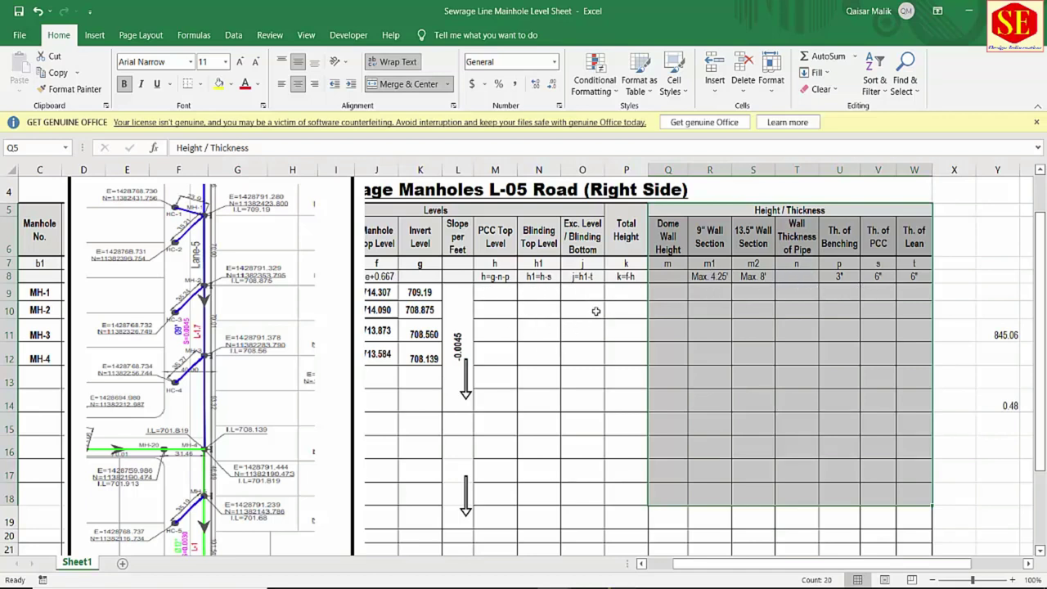
{"action": "left_click", "coordinate": [667, 291]}
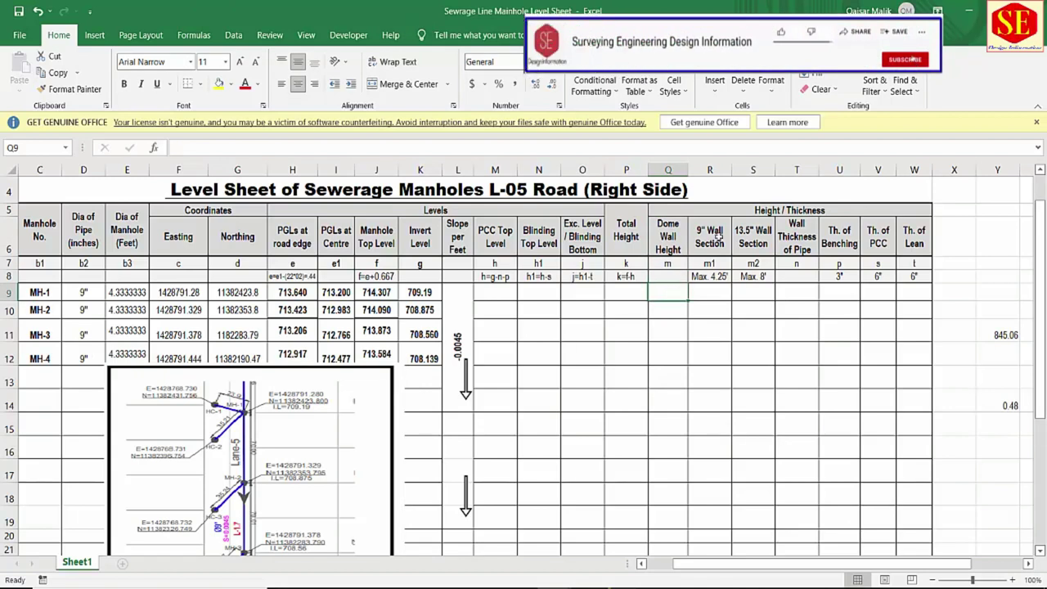
{"action": "left_click", "coordinate": [709, 298]}
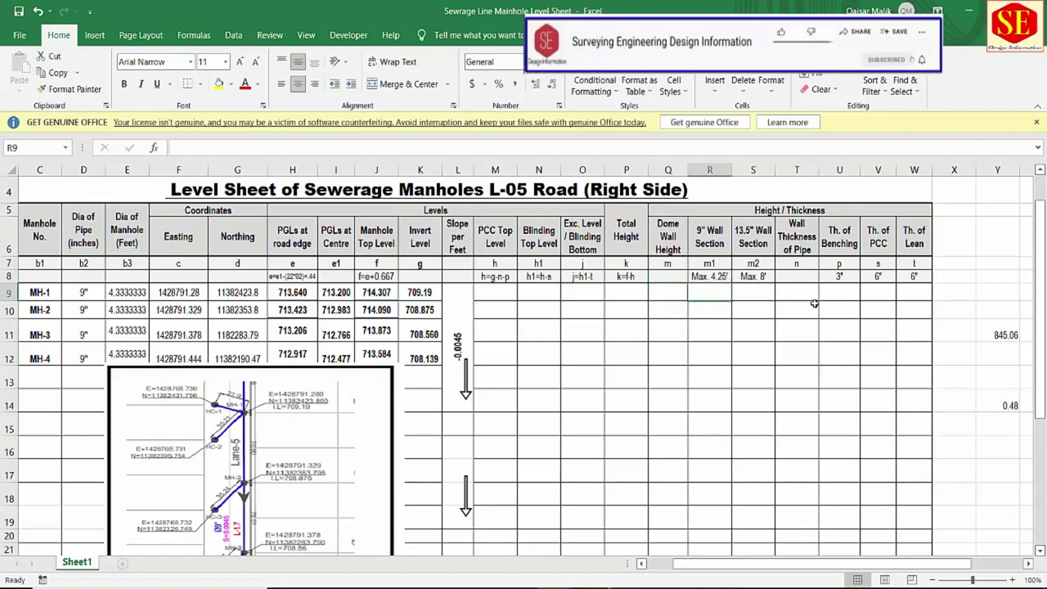
- Review the manhole PDF's Section A-A, Detail-W and the variable dimensions table
{"action": "left_click", "coordinate": [658, 301]}
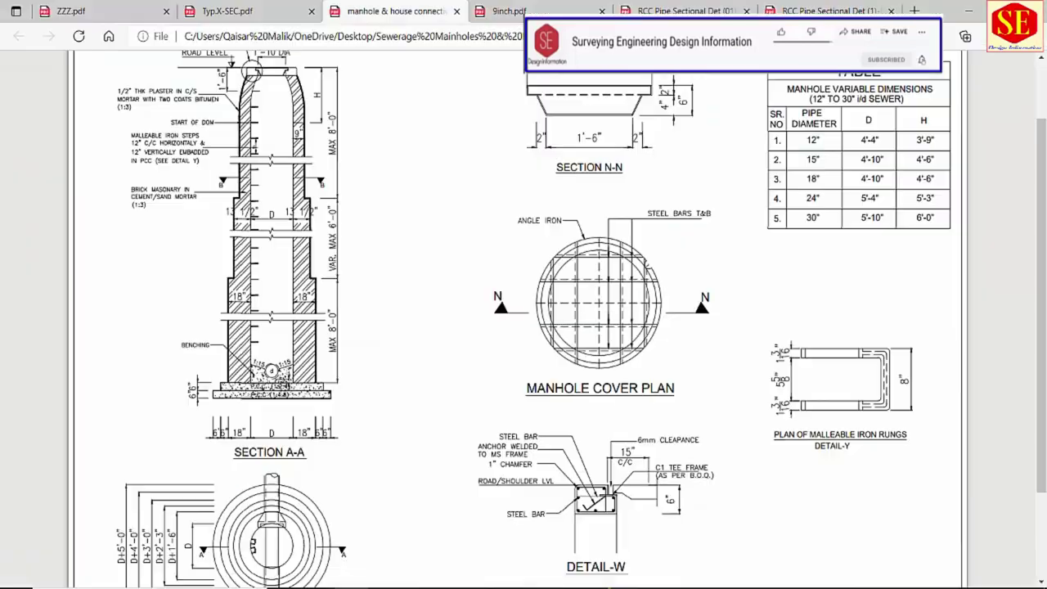
{"action": "scroll", "coordinate": [352, 270], "scroll_direction": "up", "scroll_amount": 2}
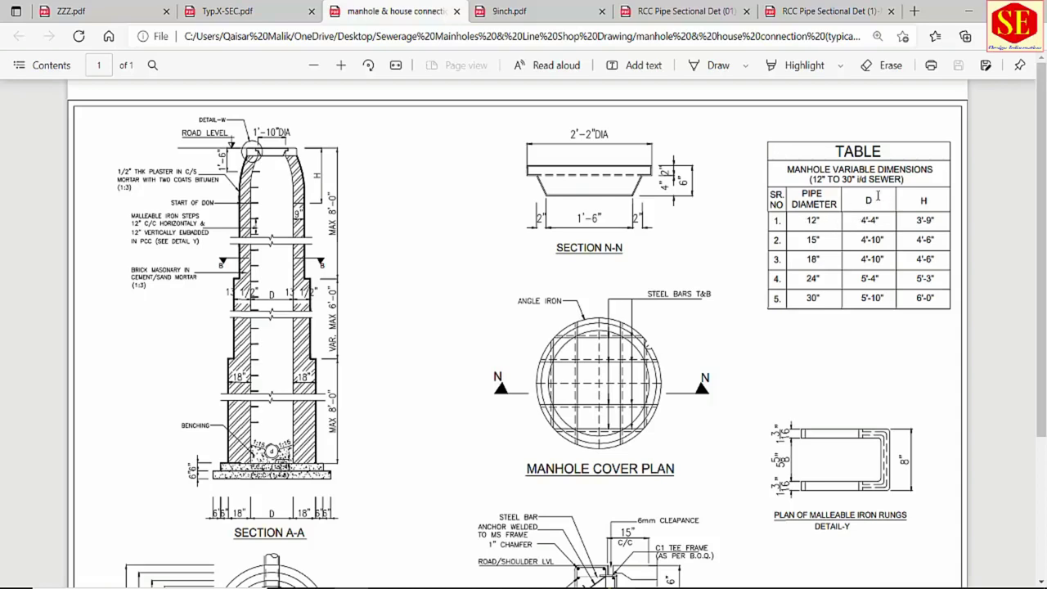
{"action": "scroll", "coordinate": [311, 448], "scroll_direction": "down", "scroll_amount": 3}
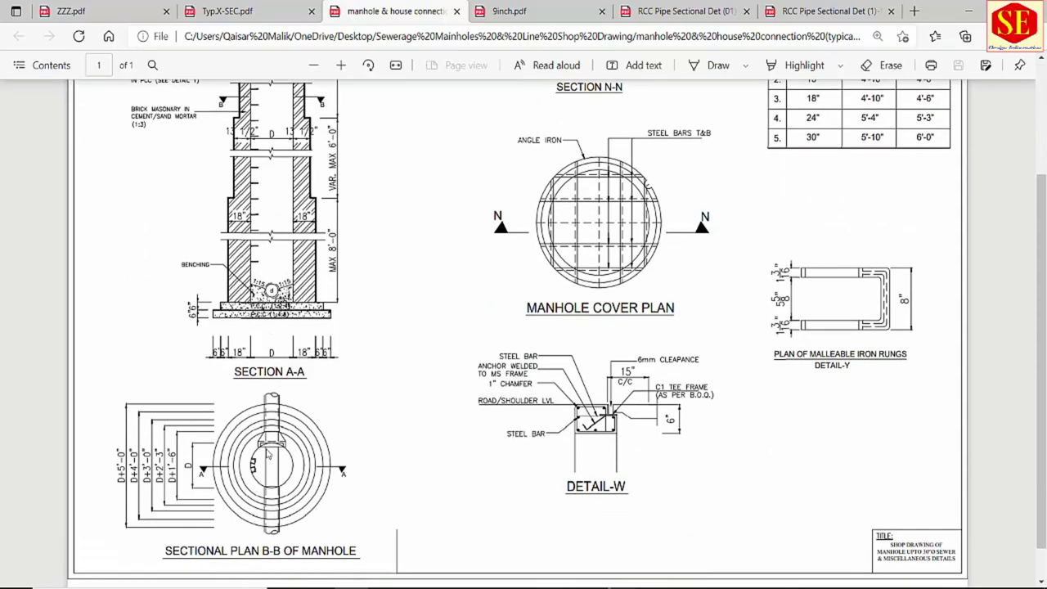
{"action": "scroll", "coordinate": [882, 384], "scroll_direction": "up", "scroll_amount": 3}
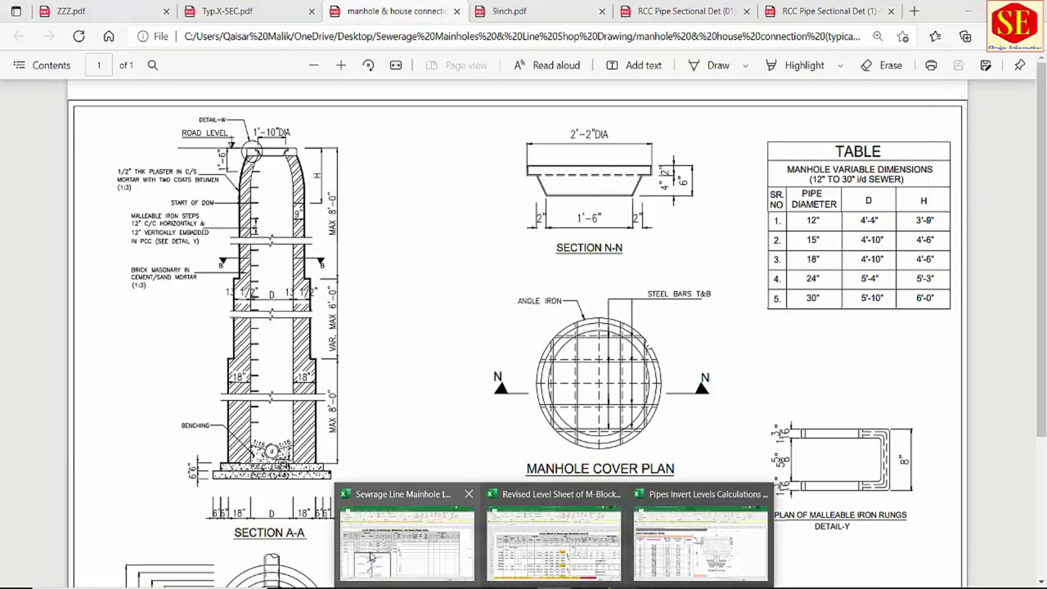
- Enter =3+9/12 as MH-1's Dome Wall Height in Q9, giving 3.75
{"action": "left_click", "coordinate": [399, 548]}
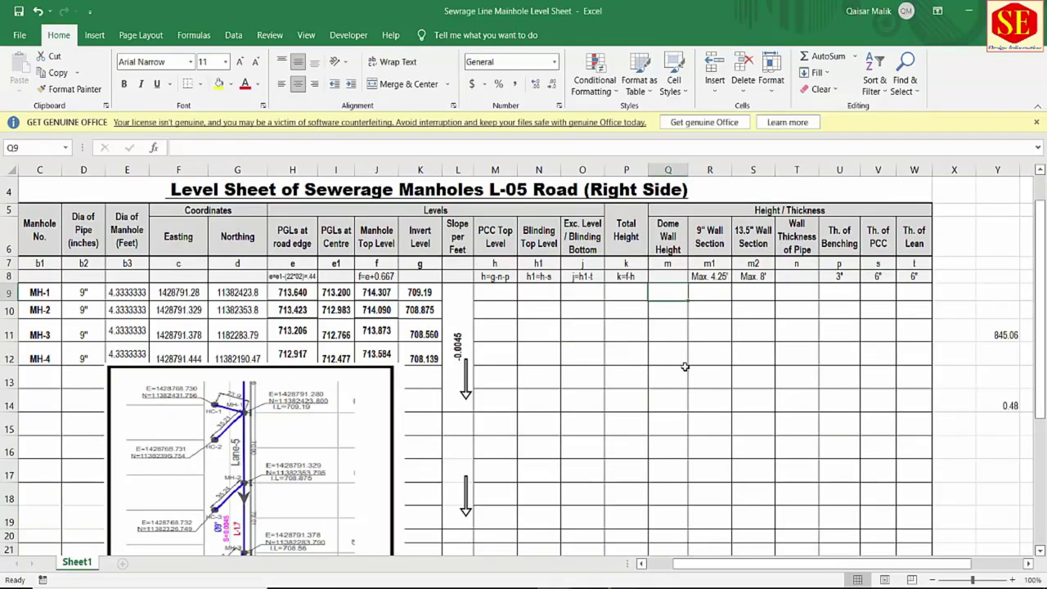
{"action": "type", "text": "3"}
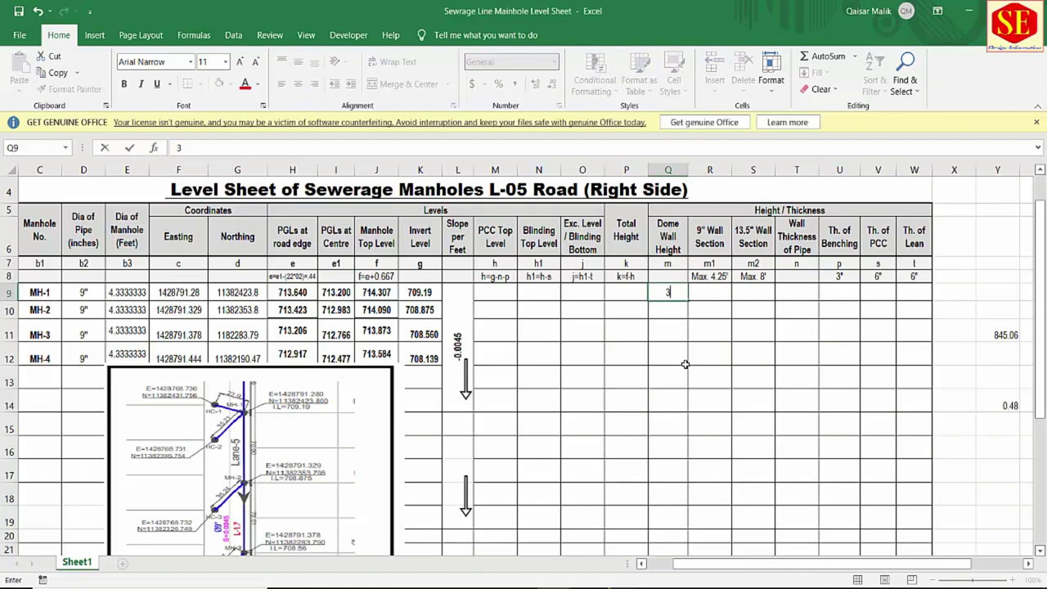
{"action": "type", "text": "="}
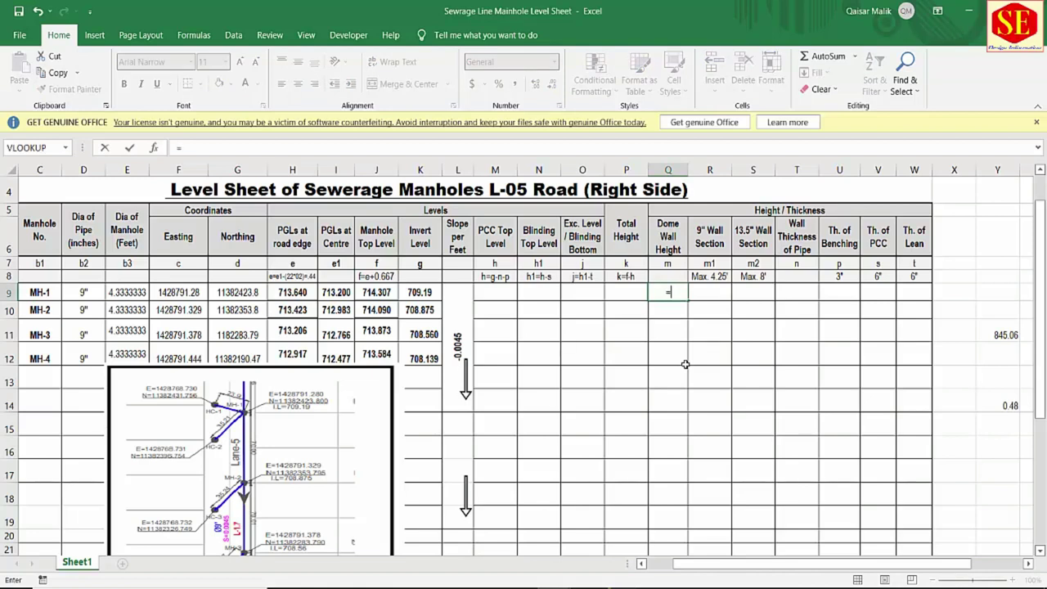
{"action": "type", "text": "3+"}
{"action": "type", "text": "9/"}
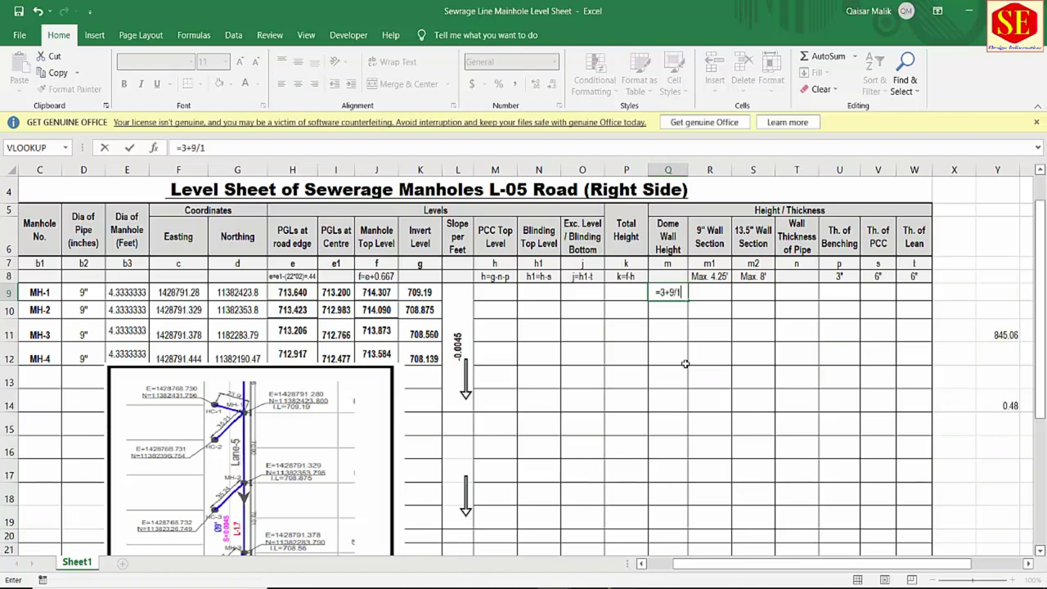
{"action": "type", "text": "12"}
{"action": "key", "text": "Return"}
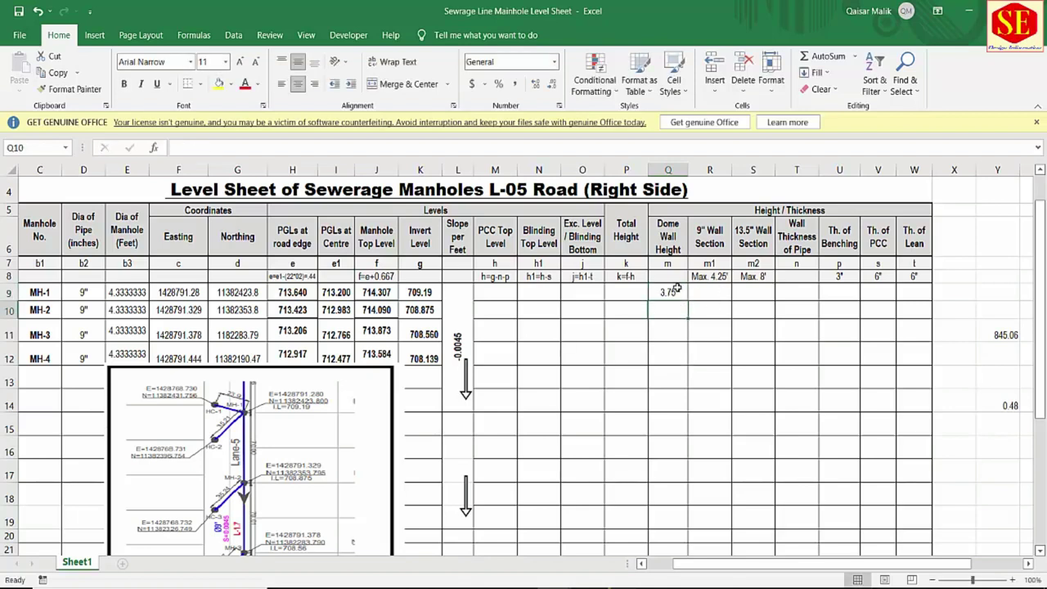
{"action": "left_click", "coordinate": [675, 288]}
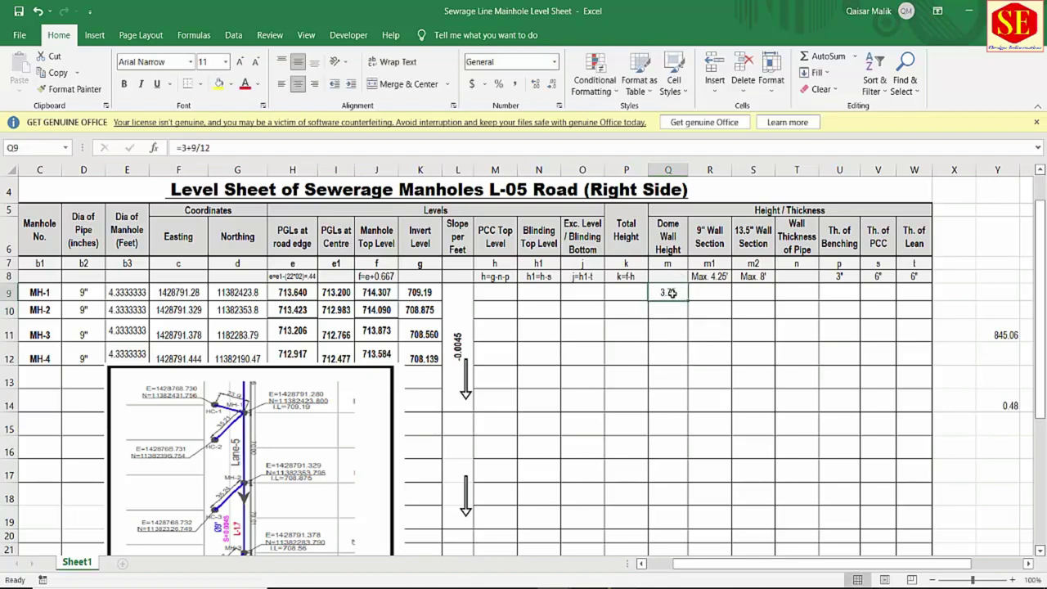
- Check the Max. 4.25' limit for 9" walls, select MH-1's 9" Wall Section cell, and return to the PDF
{"action": "left_click", "coordinate": [704, 276]}
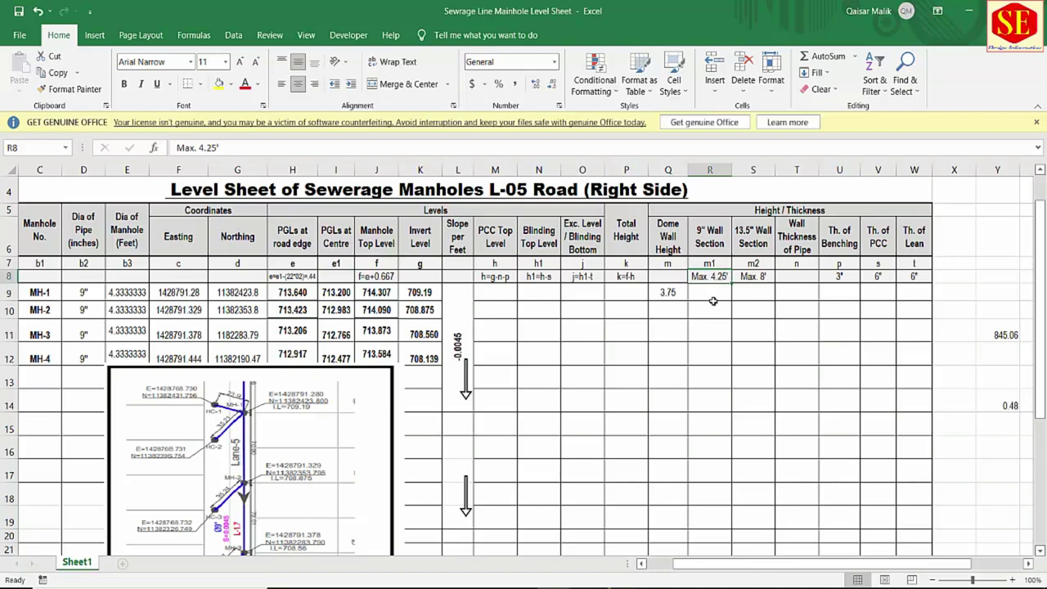
{"action": "left_click", "coordinate": [711, 296]}
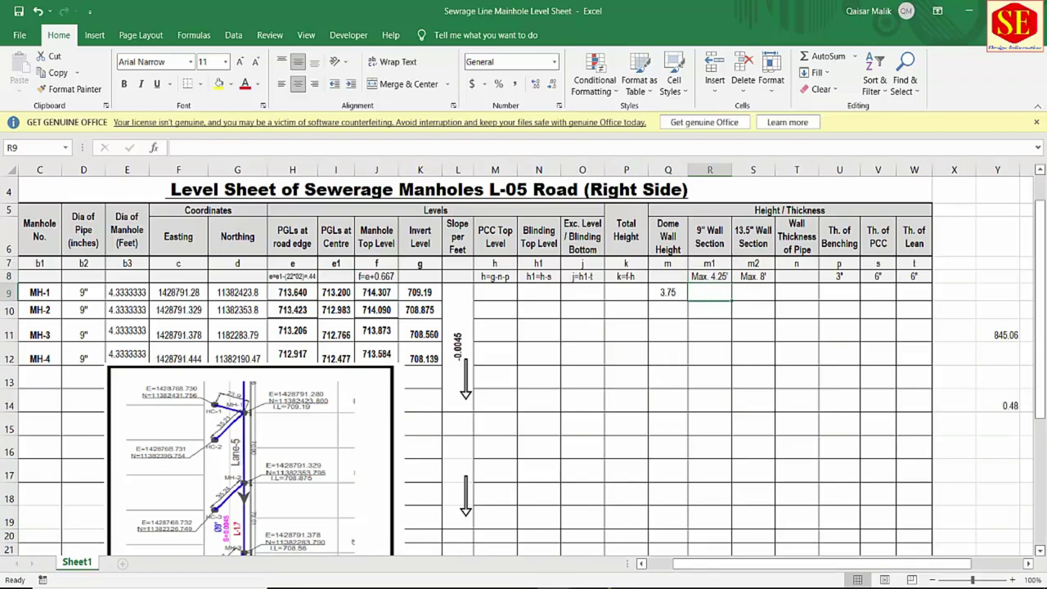
{"action": "left_click", "coordinate": [314, 588]}
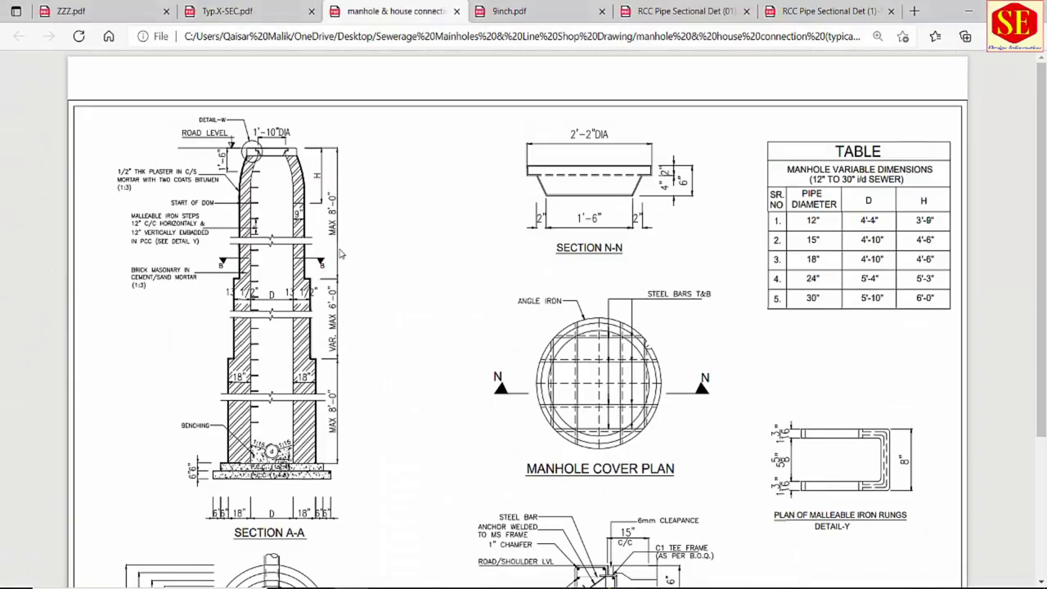
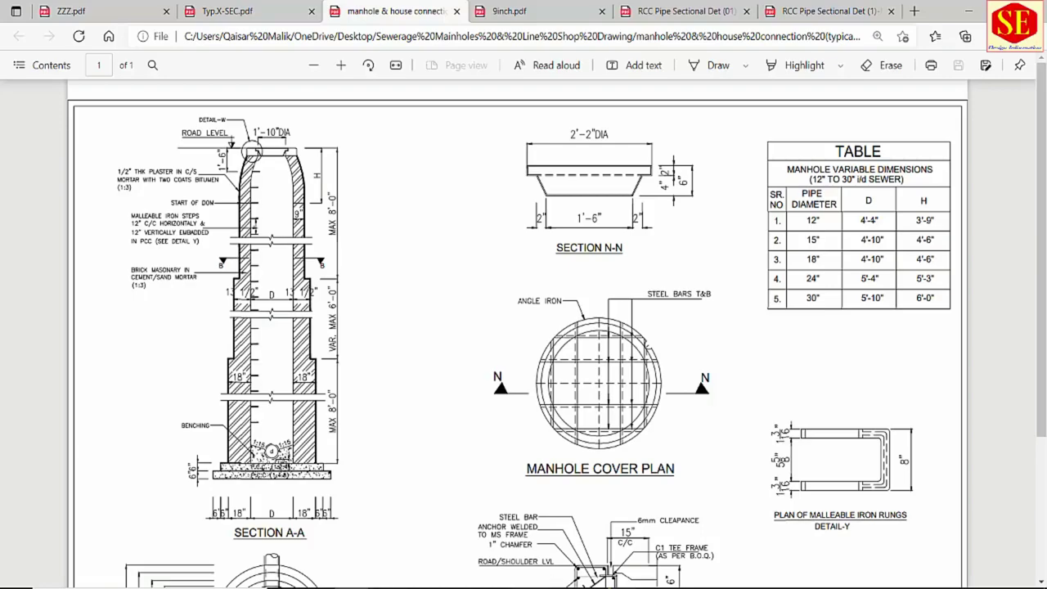
- Bring the Sewerage Line Manhole Level Sheet workbook to the front in Excel
{"action": "left_click", "coordinate": [447, 556]}
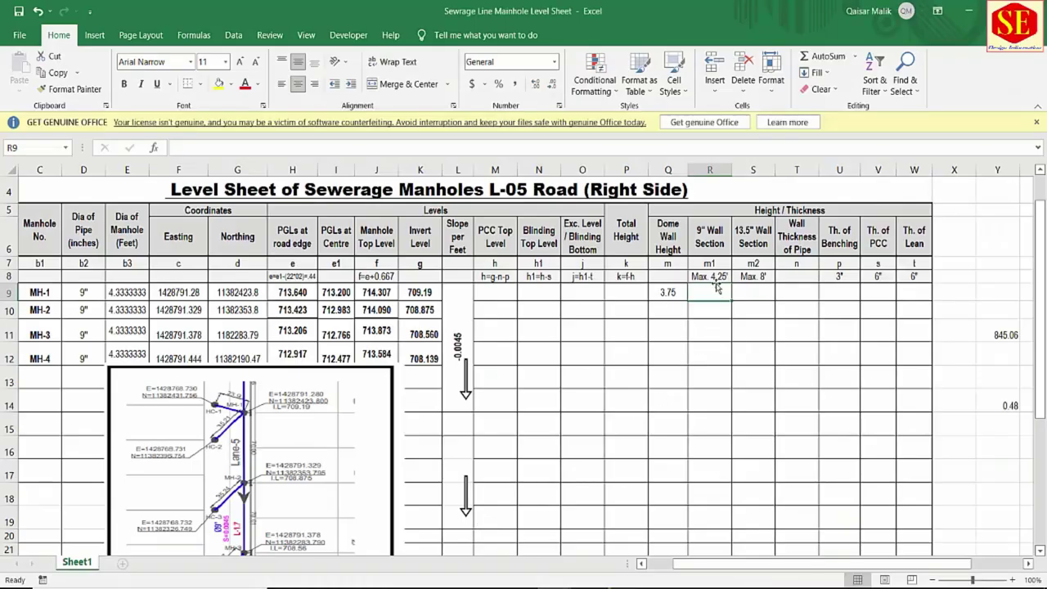
- Enter =8-Q9 in R9 so the 9" wall section reads 4.25
{"action": "type", "text": "="}
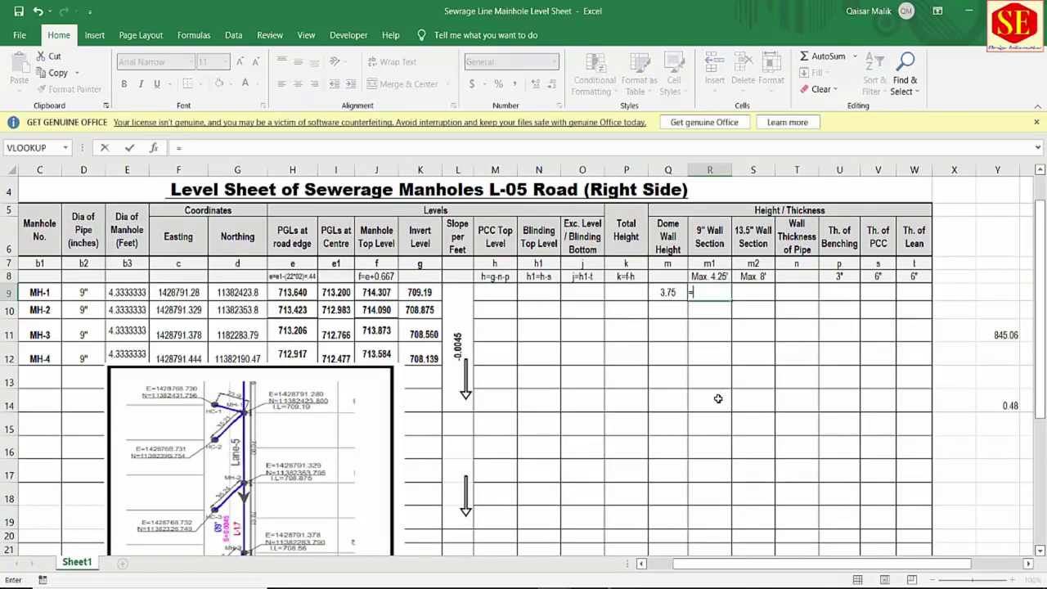
{"action": "type", "text": "8-"}
{"action": "left_click", "coordinate": [669, 293]}
{"action": "key", "text": "Return"}
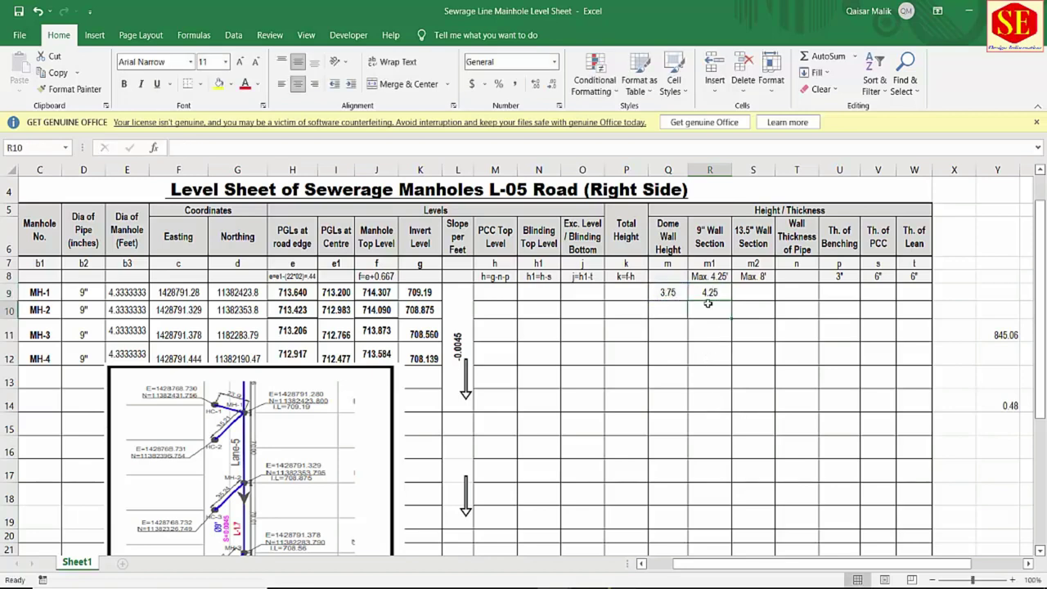
{"action": "left_click", "coordinate": [711, 296]}
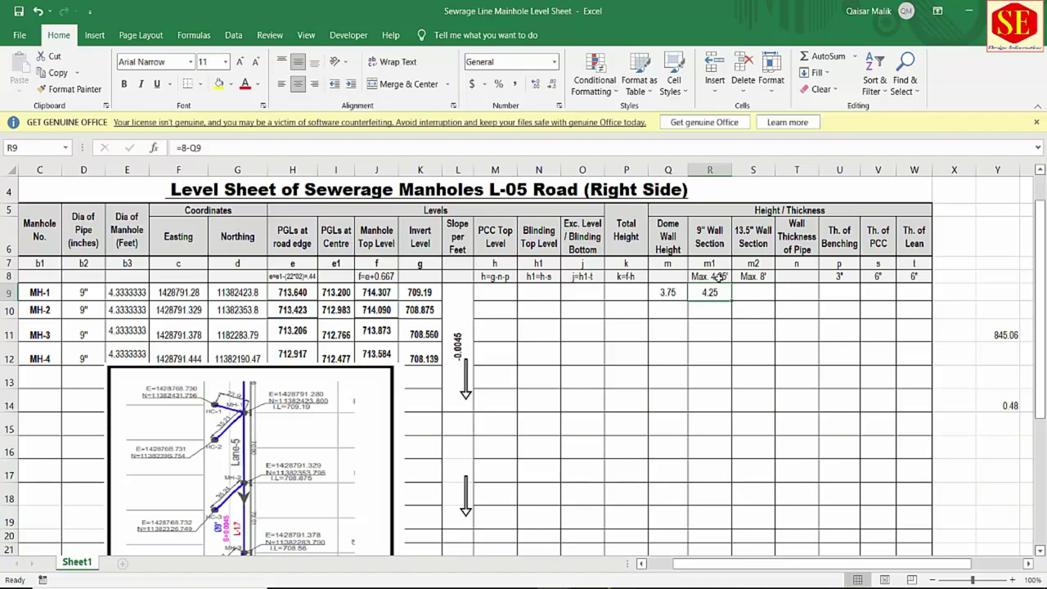
{"action": "left_click", "coordinate": [718, 278]}
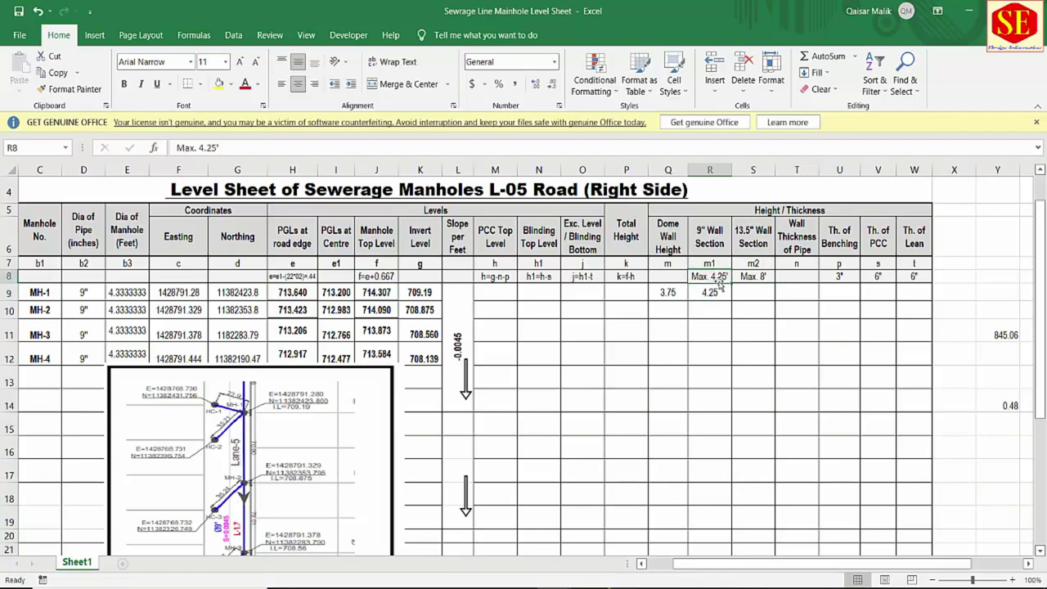
{"action": "left_click", "coordinate": [709, 296]}
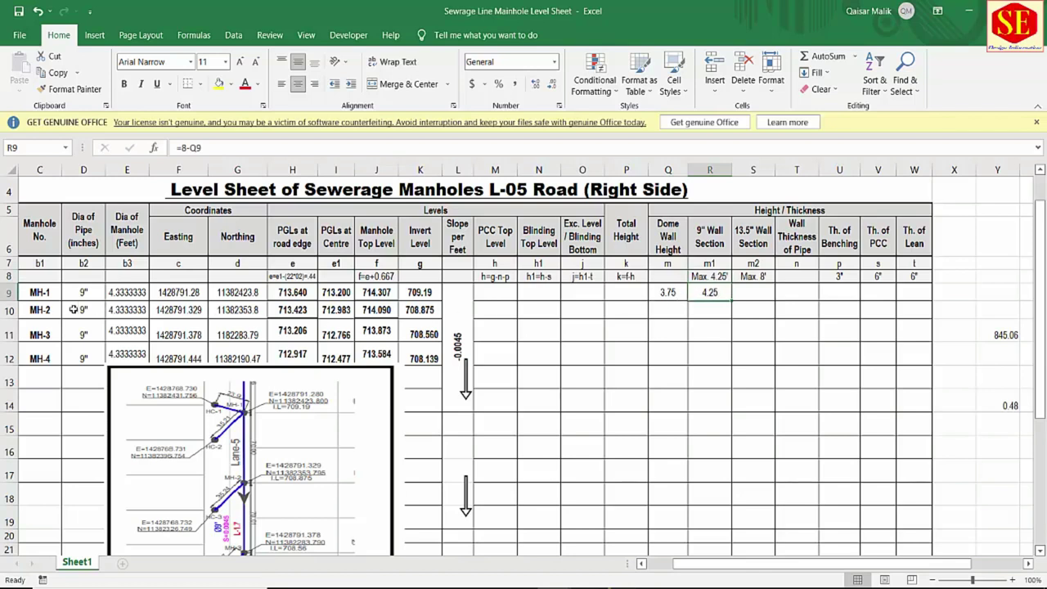
- Move the site diagram lower and fill 3.75 and 4.25 from Q9:R9 down to MH-4
{"action": "left_click_drag", "start_coordinate": [164, 409], "coordinate": [164, 462]}
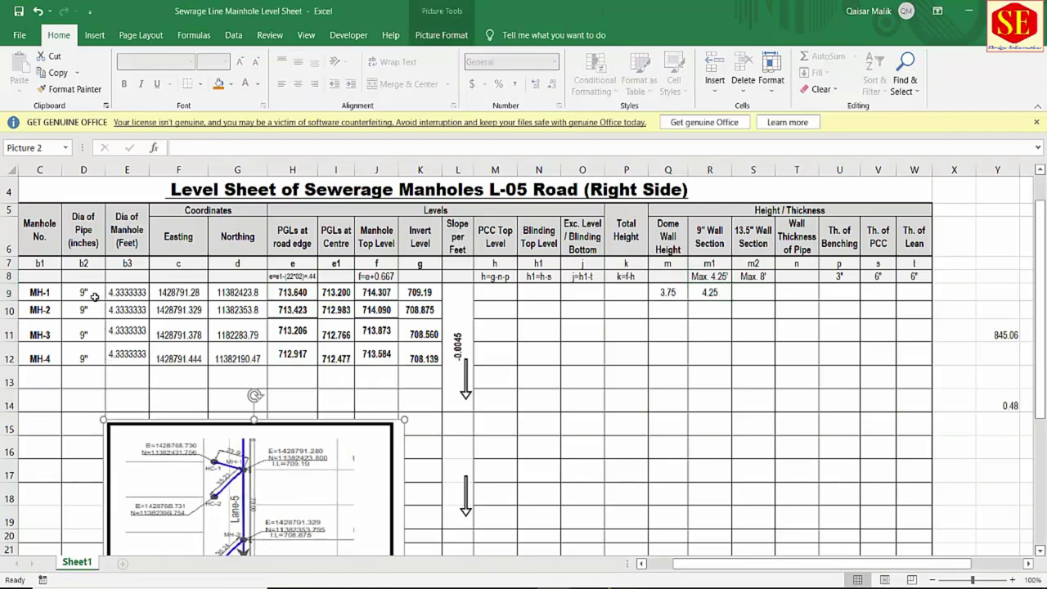
{"action": "left_click", "coordinate": [675, 297]}
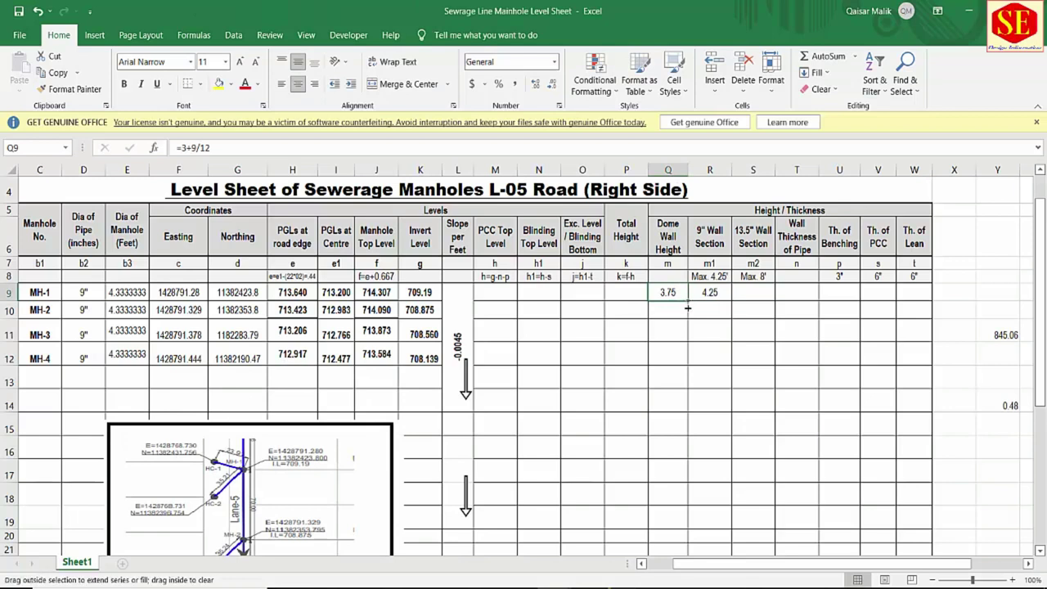
{"action": "left_click_drag", "start_coordinate": [687, 309], "coordinate": [687, 365]}
{"action": "left_click", "coordinate": [716, 294]}
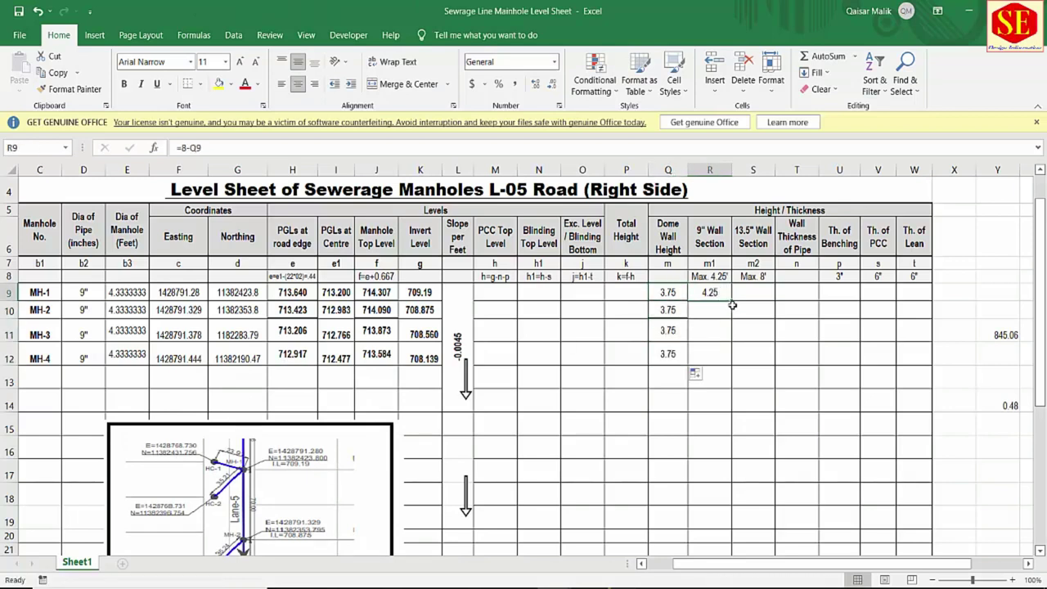
{"action": "left_click_drag", "start_coordinate": [733, 303], "coordinate": [728, 368]}
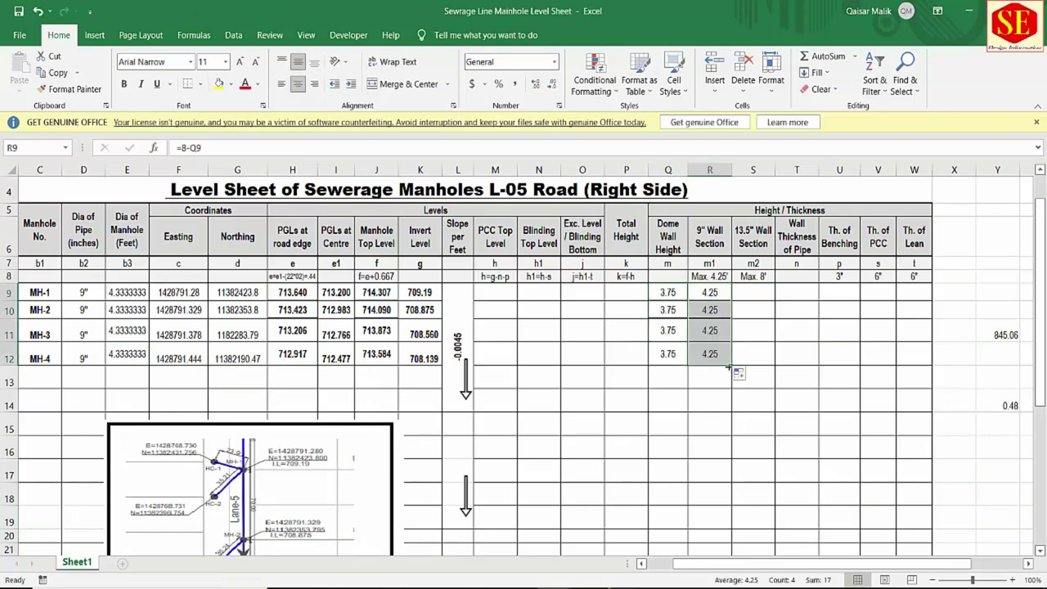
- Review the 13.5" Wall Section and Wall Thickness of Pipe columns, then return to the manhole drawing
{"action": "left_click", "coordinate": [764, 294]}
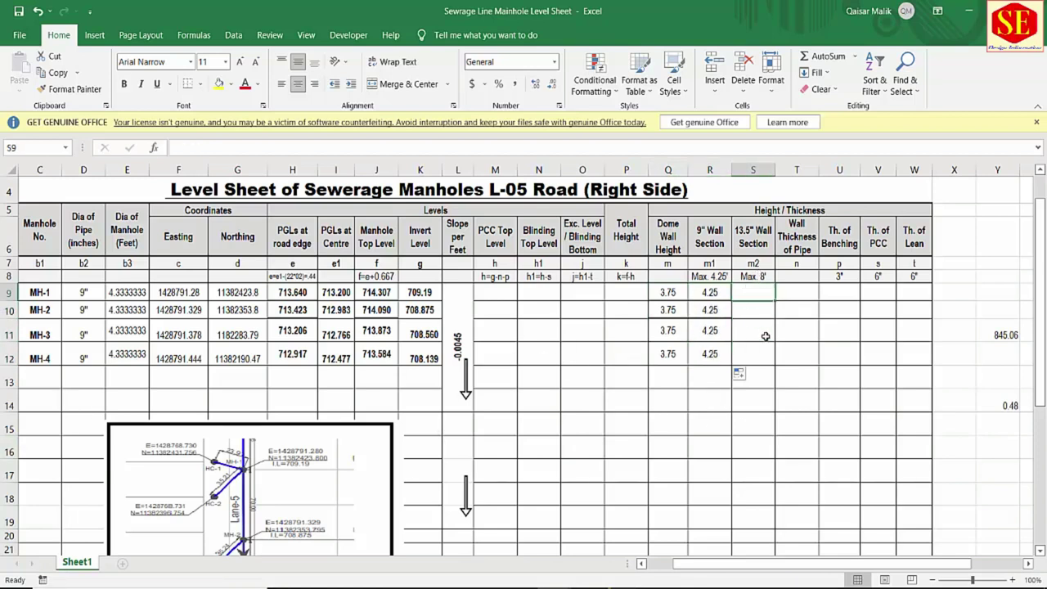
{"action": "left_click", "coordinate": [808, 237]}
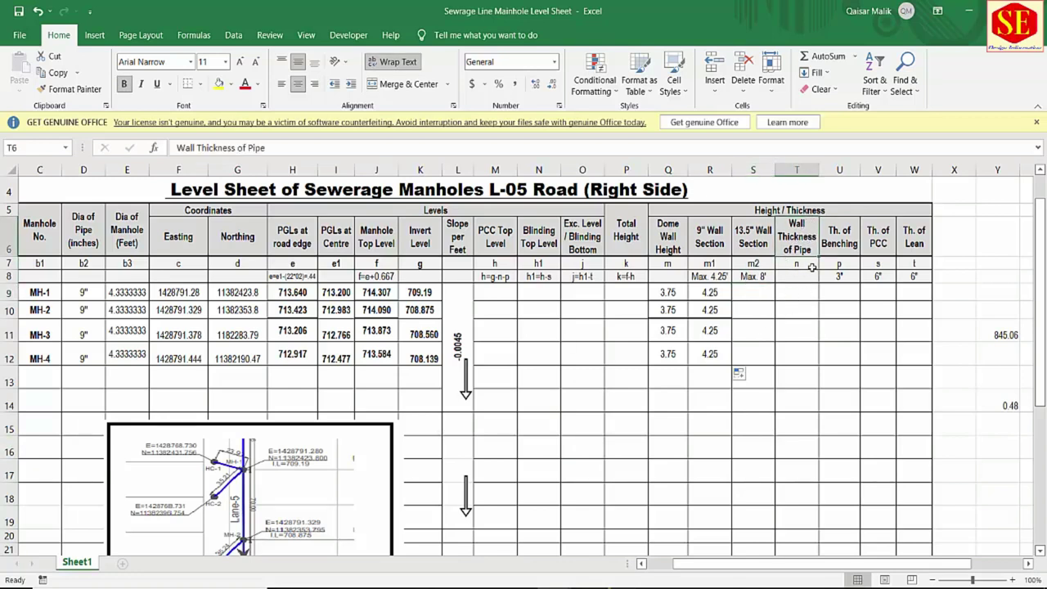
{"action": "left_click", "coordinate": [354, 587]}
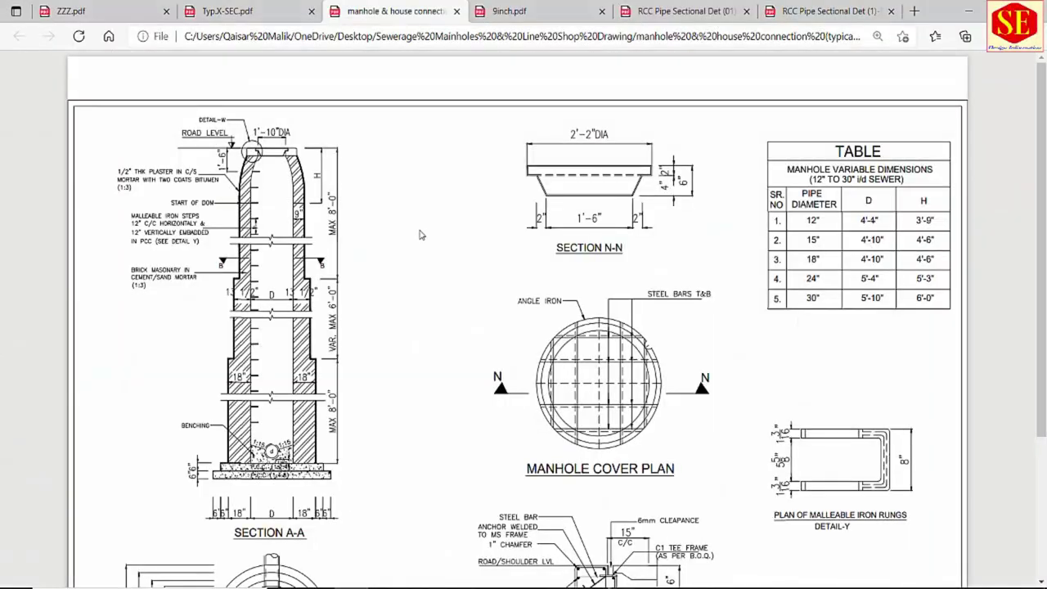
- View the 9inch.pdf typical section for the 9" i/d RCC pipe in Edge
{"action": "left_click", "coordinate": [519, 11]}
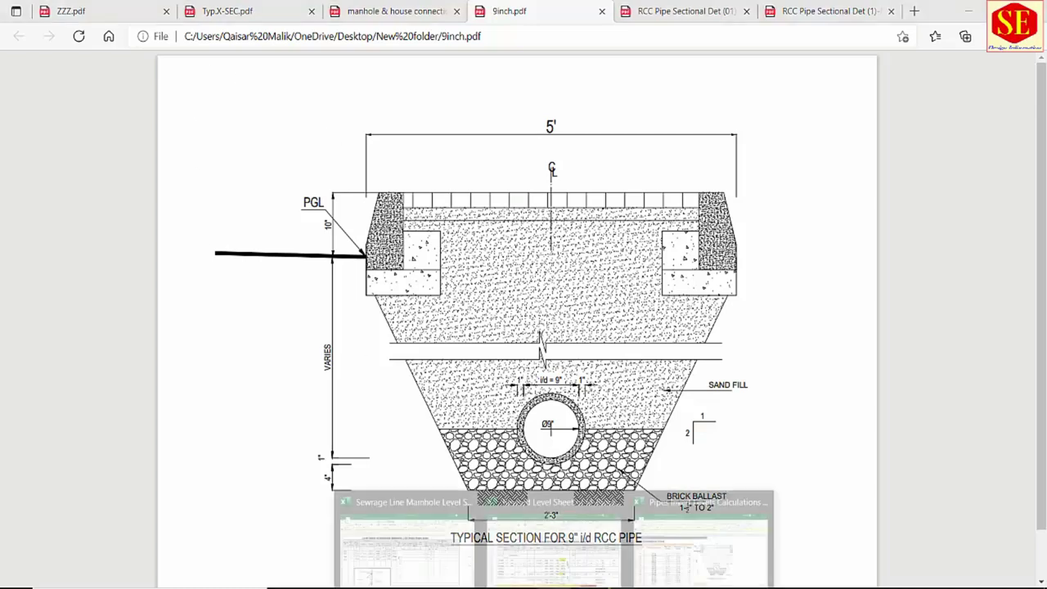
- Enter =1/12 in T9 as the pipe wall thickness, replacing an initial 1
{"action": "left_click", "coordinate": [426, 557]}
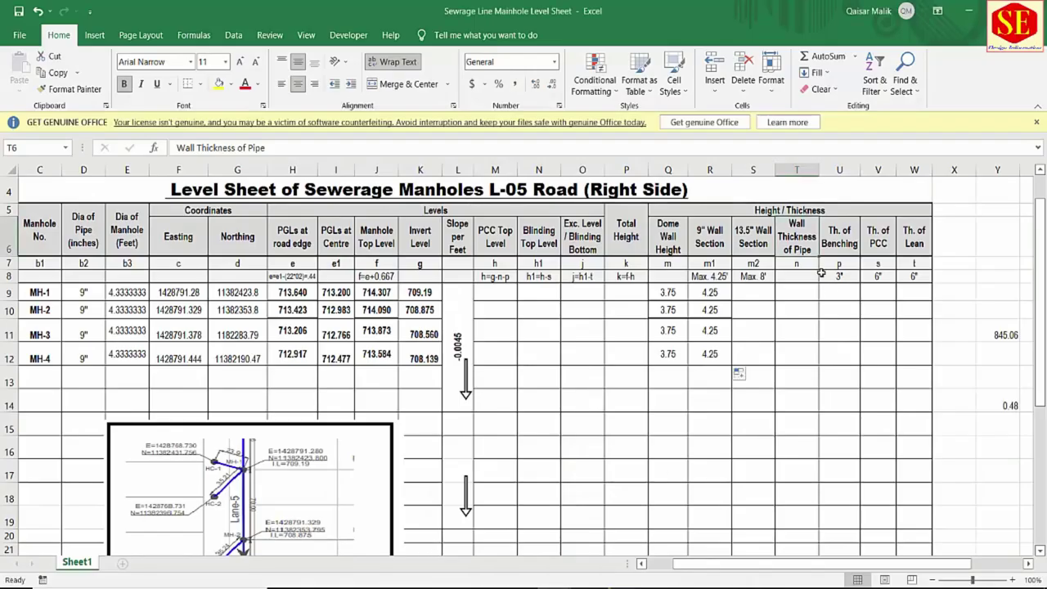
{"action": "left_click", "coordinate": [797, 295]}
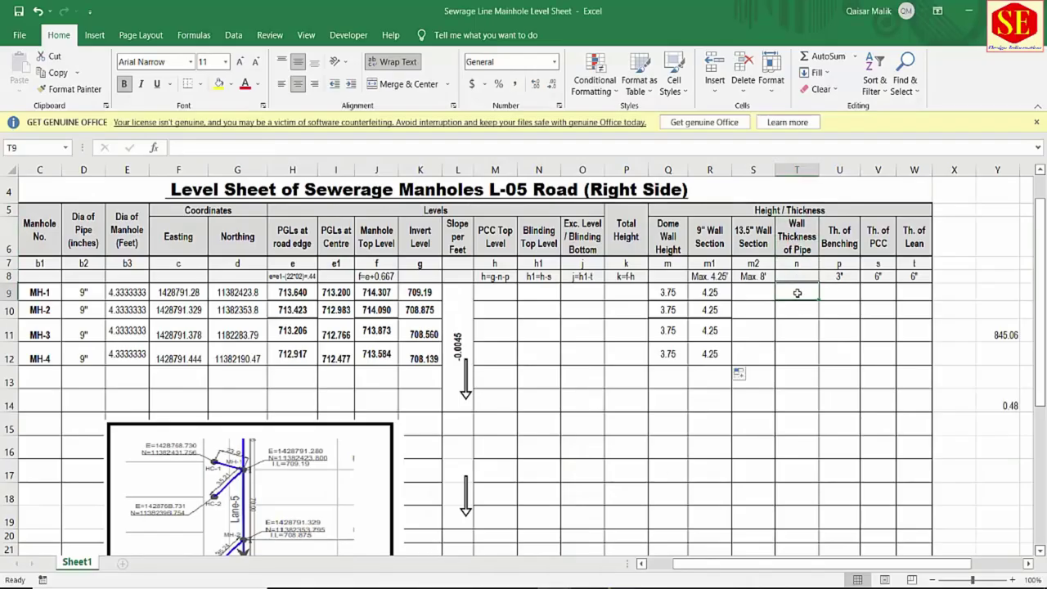
{"action": "type", "text": "1"}
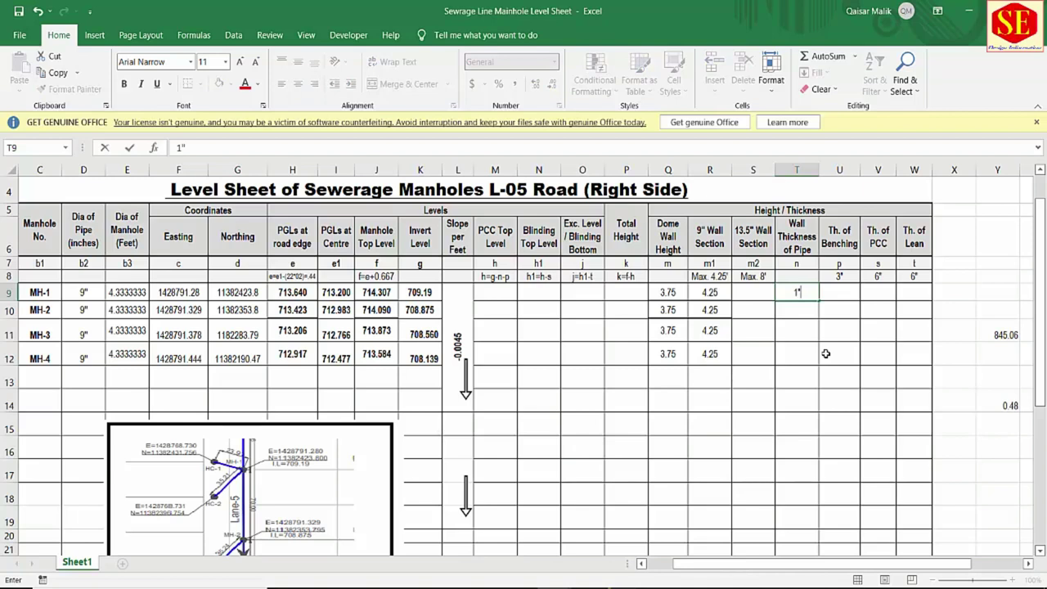
{"action": "key", "text": "Return"}
{"action": "left_click", "coordinate": [802, 292]}
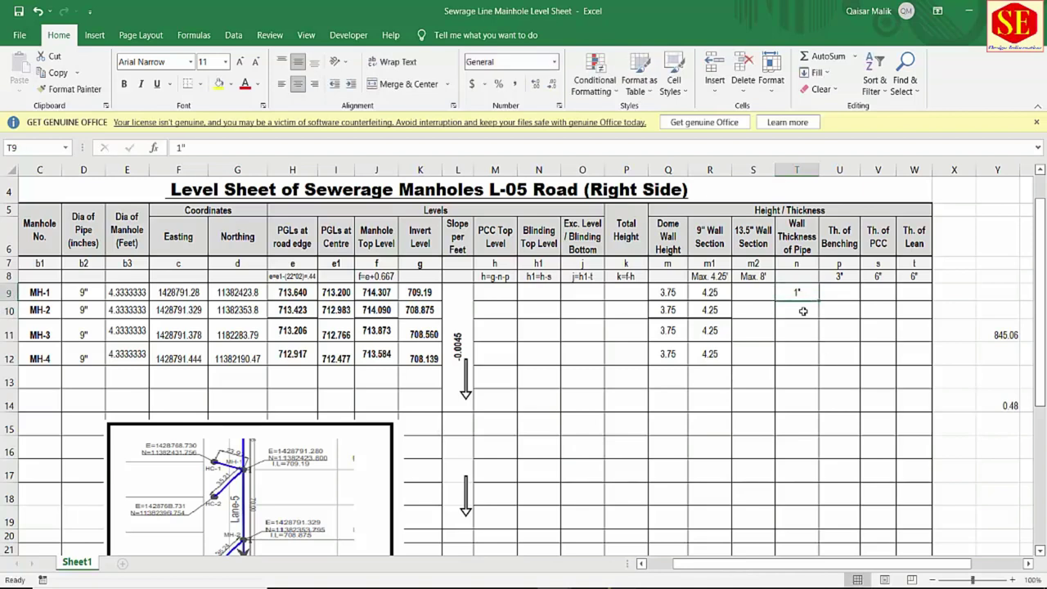
{"action": "type", "text": "=1/1"}
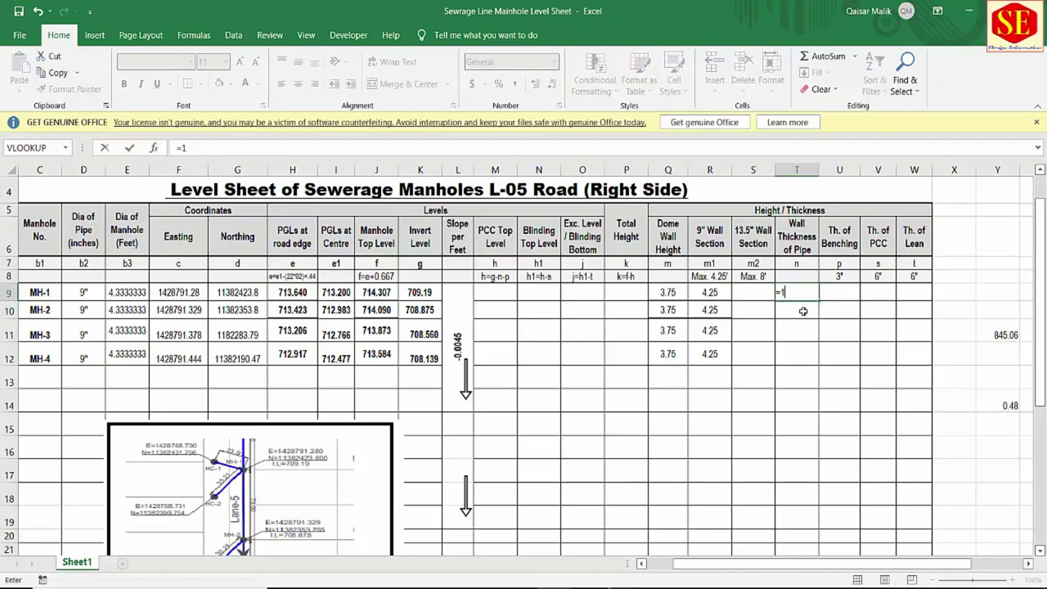
{"action": "type", "text": "2"}
{"action": "key", "text": "Return"}
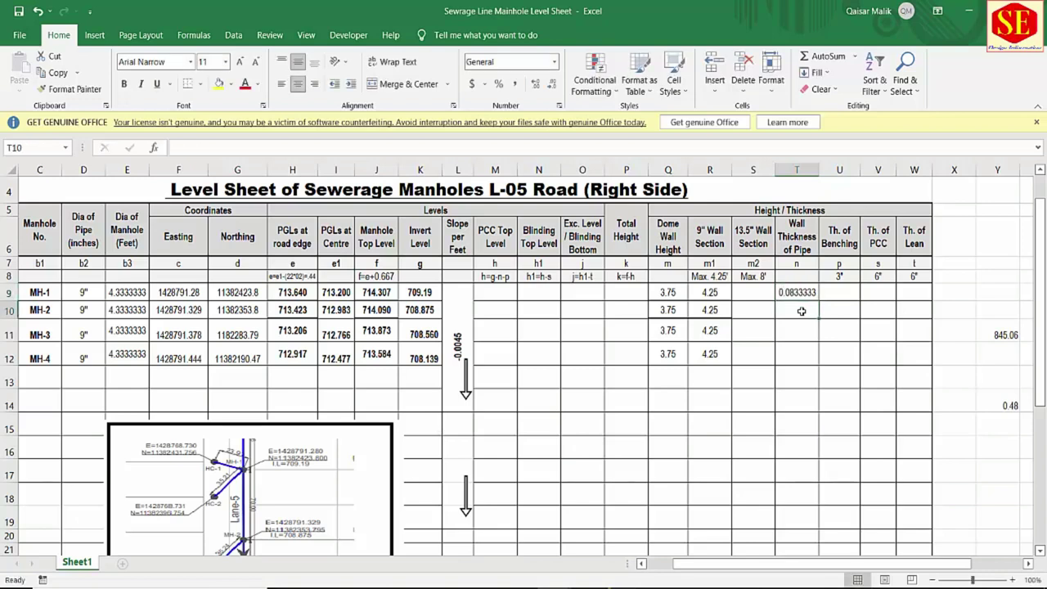
- Fill the 0.0833 wall thickness down to T12 and check the 3" benching heading
{"action": "left_click", "coordinate": [809, 300]}
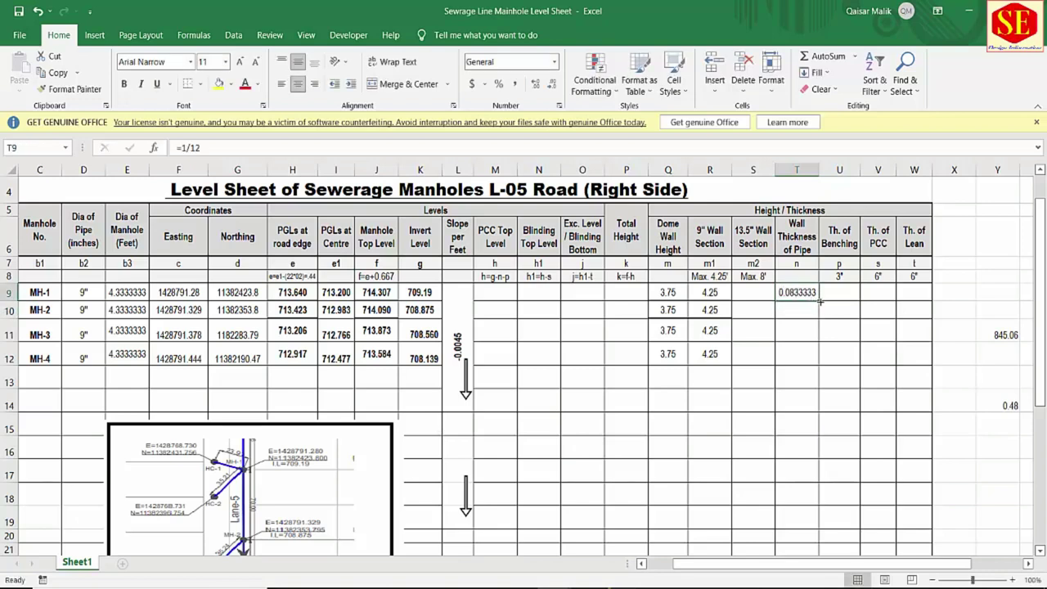
{"action": "left_click_drag", "start_coordinate": [819, 302], "coordinate": [820, 365]}
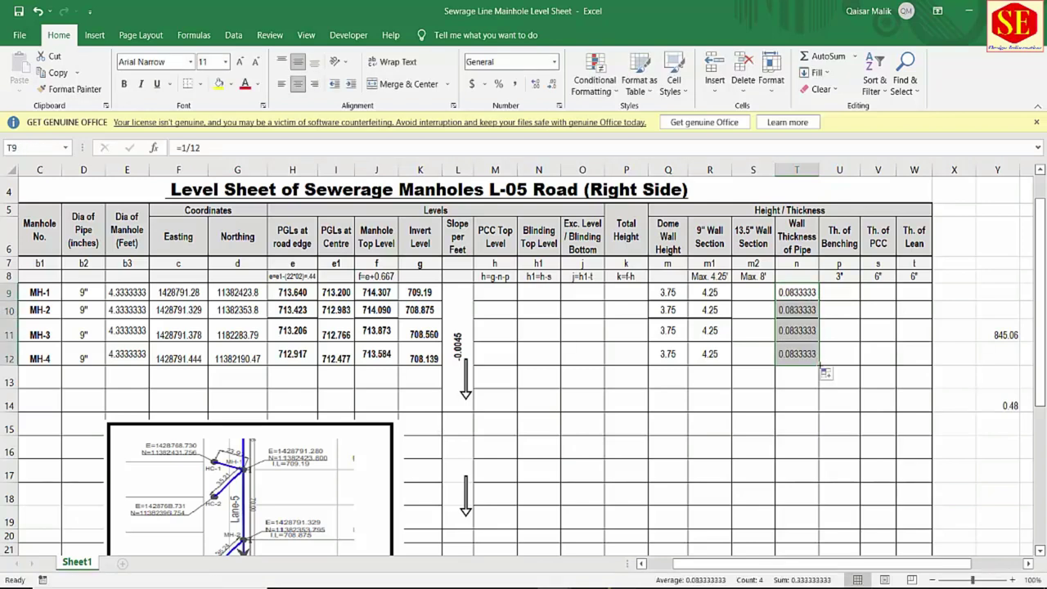
{"action": "left_click", "coordinate": [842, 238]}
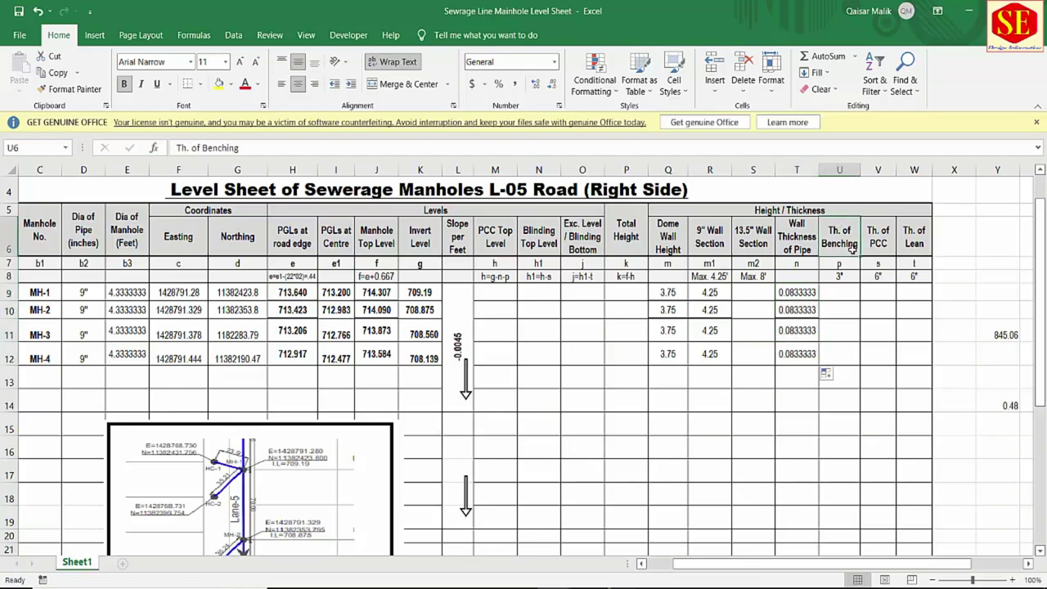
{"action": "left_click", "coordinate": [840, 277]}
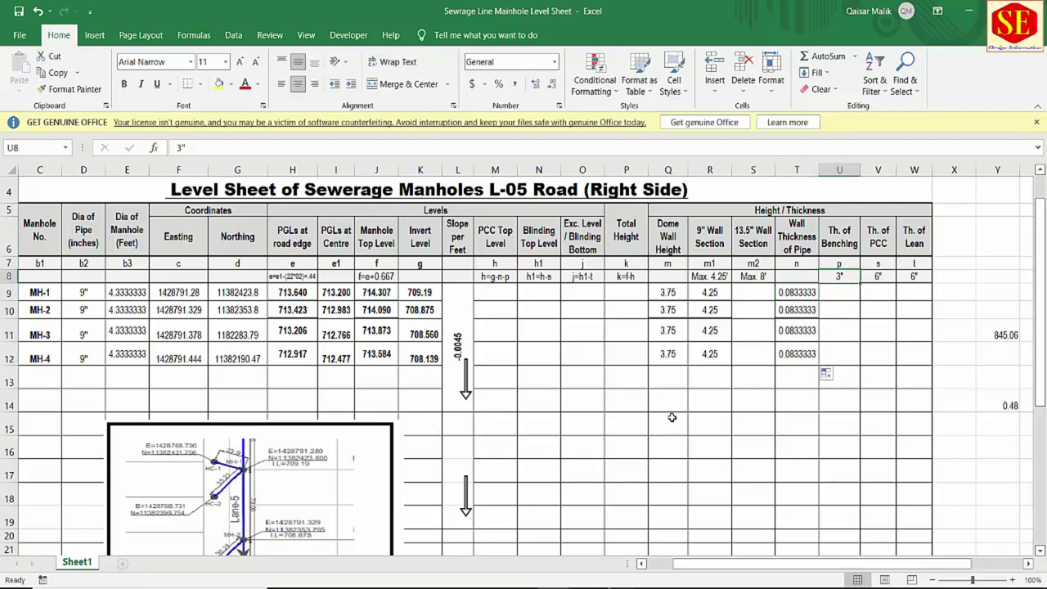
{"action": "key", "text": "alt+Tab"}
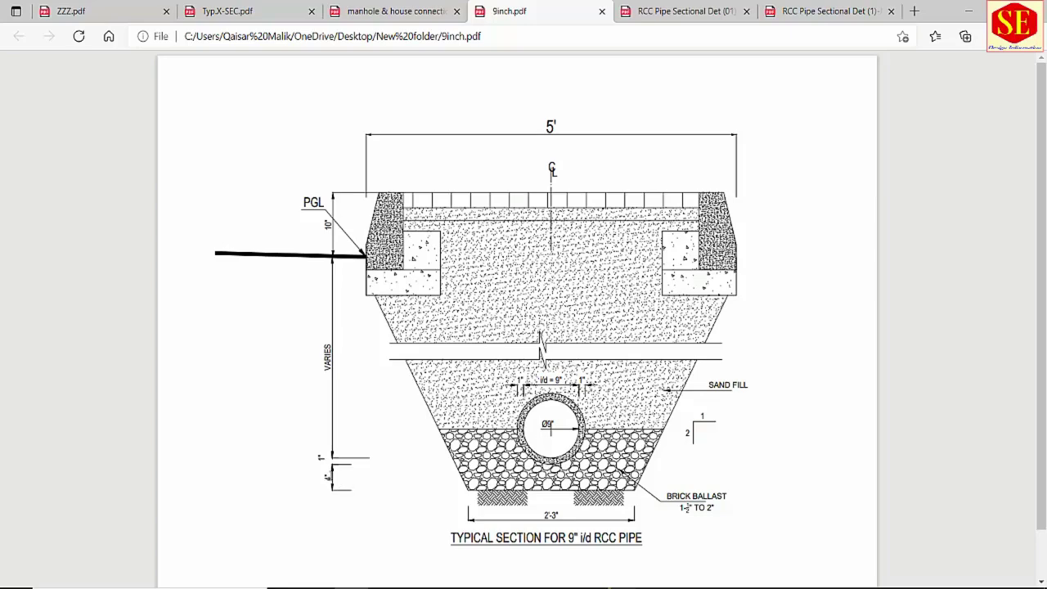
- Compare the 12" and 15" RCC pipe section drawings with the 9" one, then return to Excel
{"action": "left_click", "coordinate": [679, 11]}
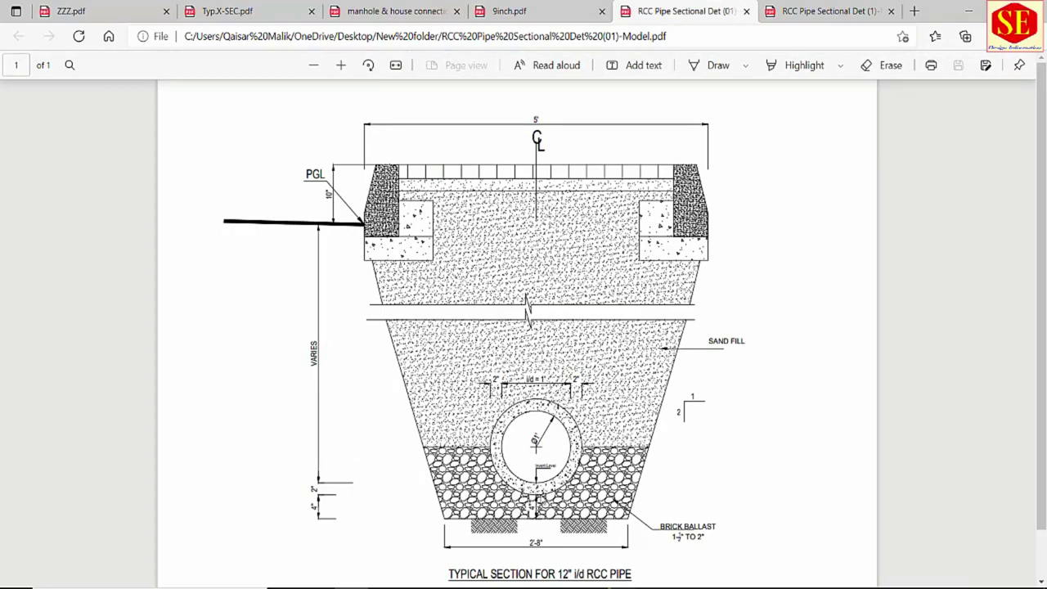
{"action": "left_click", "coordinate": [813, 10]}
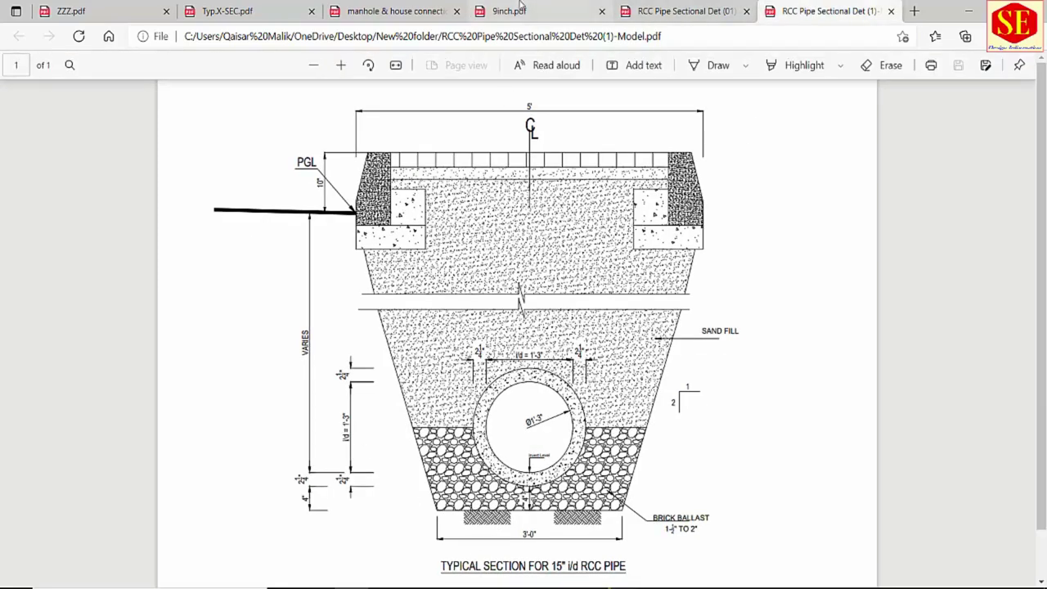
{"action": "left_click", "coordinate": [556, 10]}
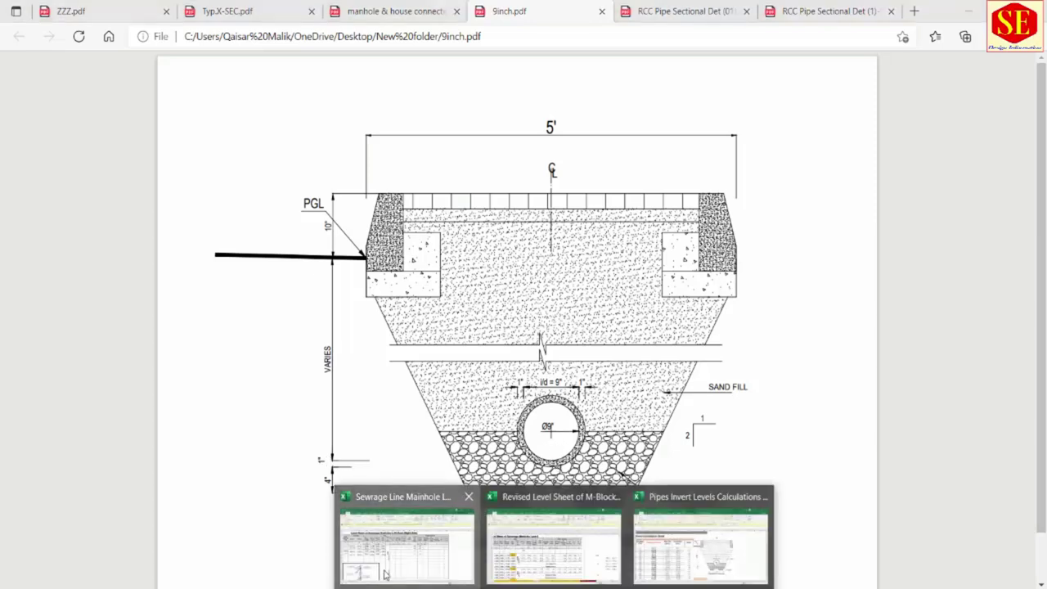
{"action": "left_click", "coordinate": [385, 573]}
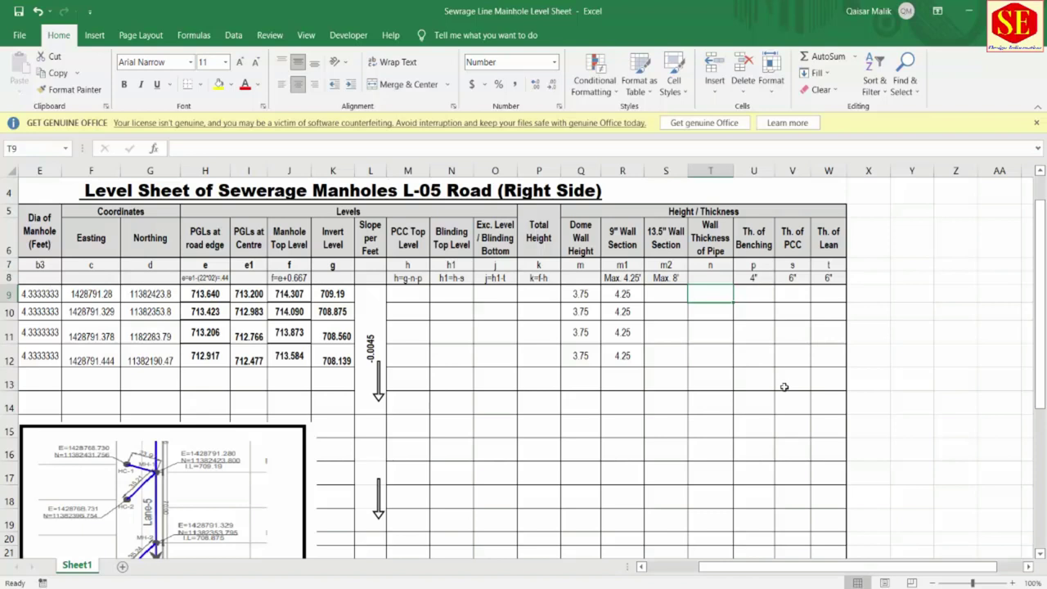
- Enter the 1/12 wall thickness formula in T9
{"action": "type", "text": "1"}
{"action": "key", "text": "BackSpace"}
{"action": "type", "text": "="}
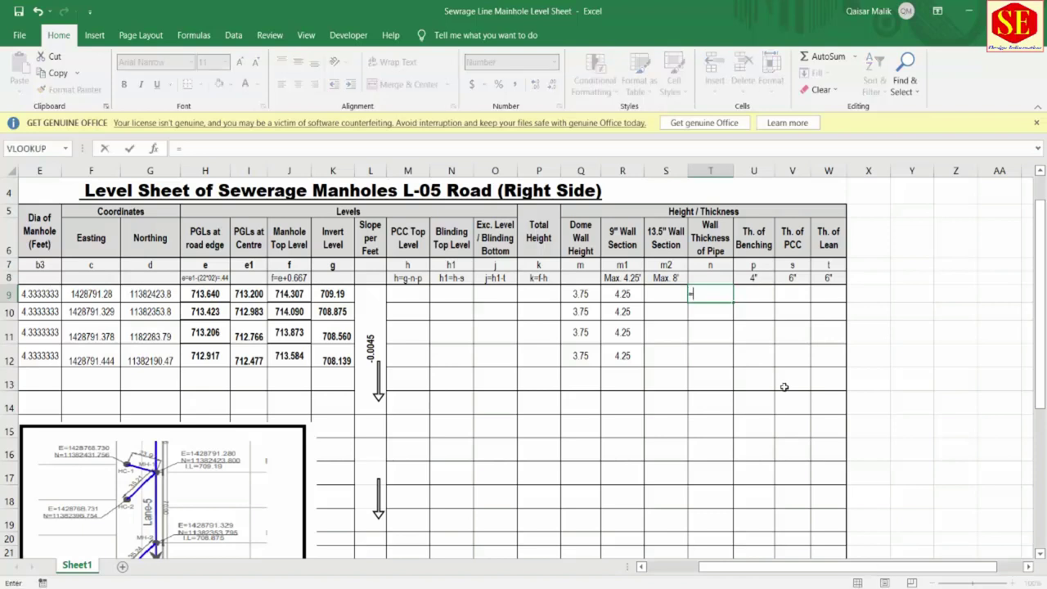
{"action": "type", "text": "1/12"}
{"action": "key", "text": "Return"}
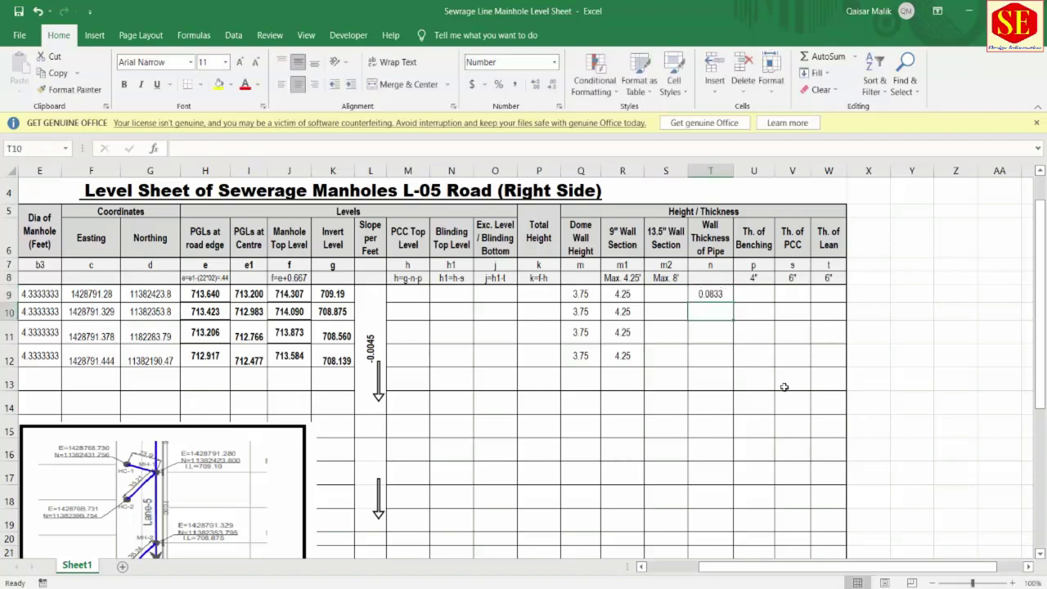
{"action": "left_click", "coordinate": [719, 294]}
{"action": "left_click_drag", "start_coordinate": [732, 303], "coordinate": [732, 304]}
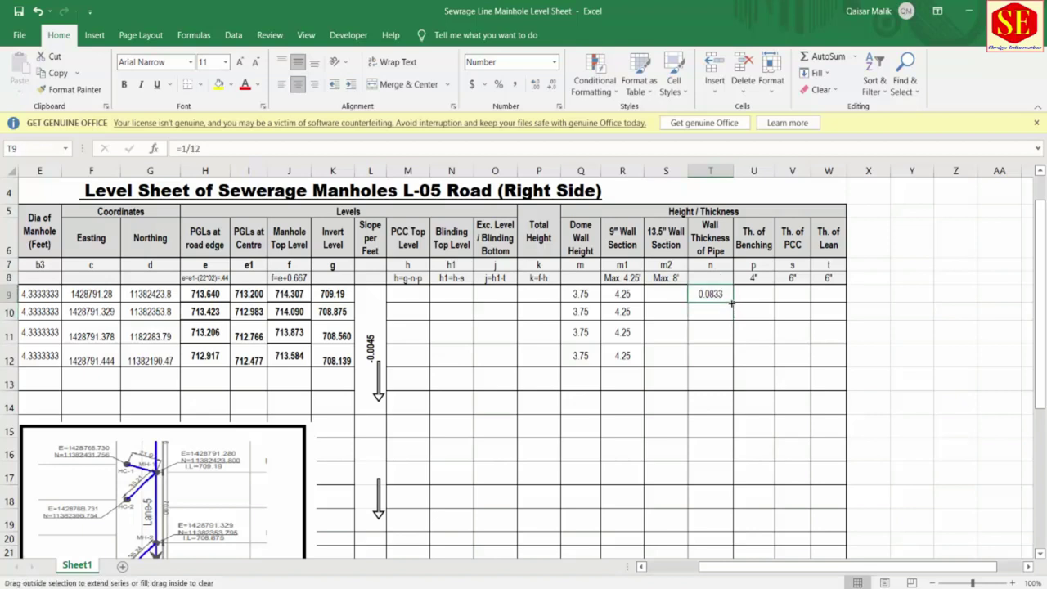
- Enter =1/12 in T10 and fill 0.0833 down to T12, then view the 9" pipe PDF
{"action": "left_click", "coordinate": [713, 313]}
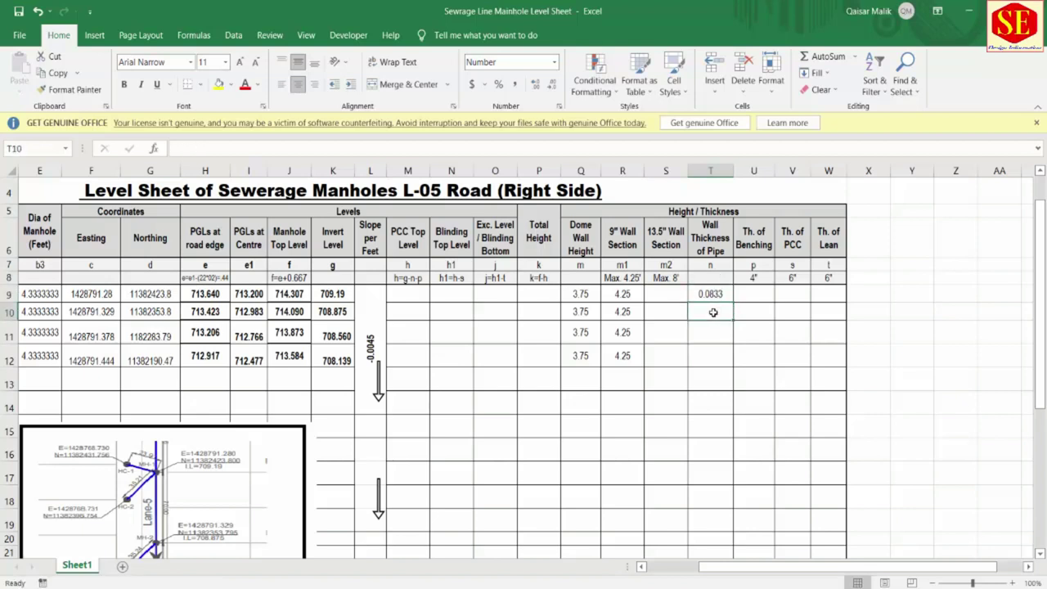
{"action": "type", "text": "=1/12"}
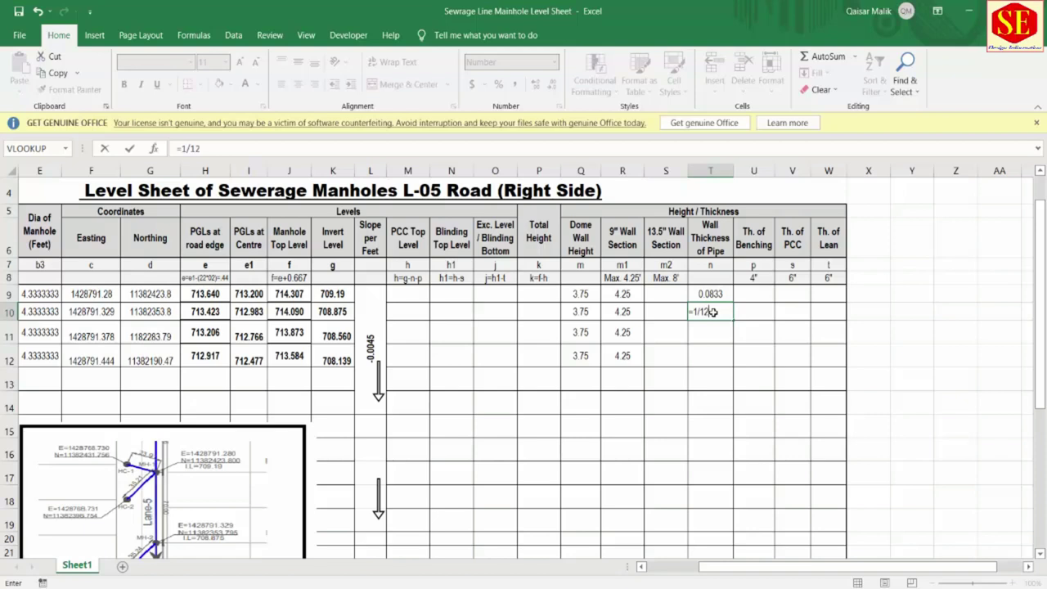
{"action": "key", "text": "Return"}
{"action": "left_click", "coordinate": [712, 312]}
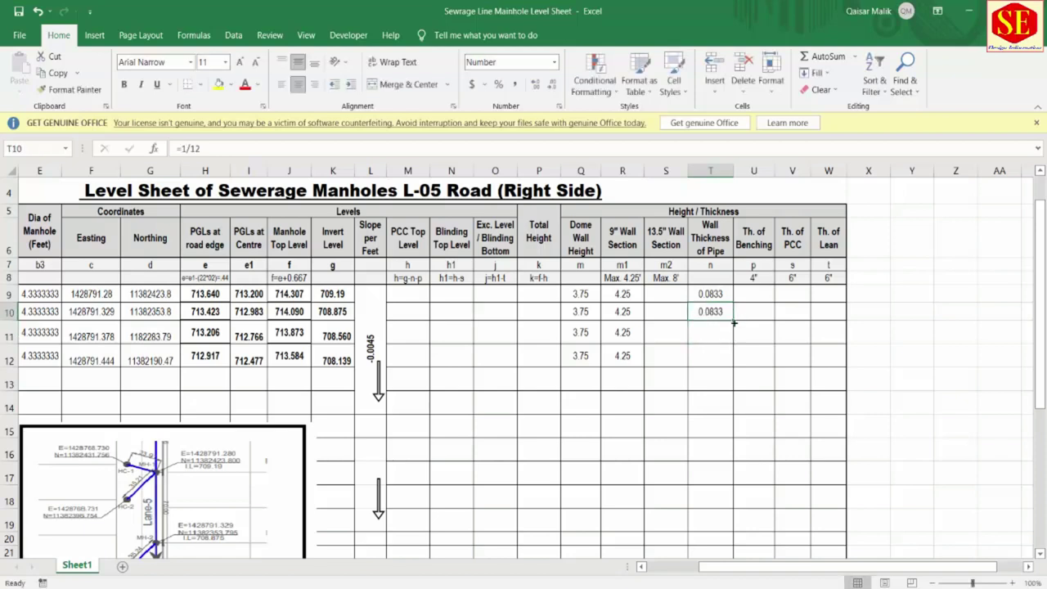
{"action": "left_click_drag", "start_coordinate": [734, 333], "coordinate": [732, 360]}
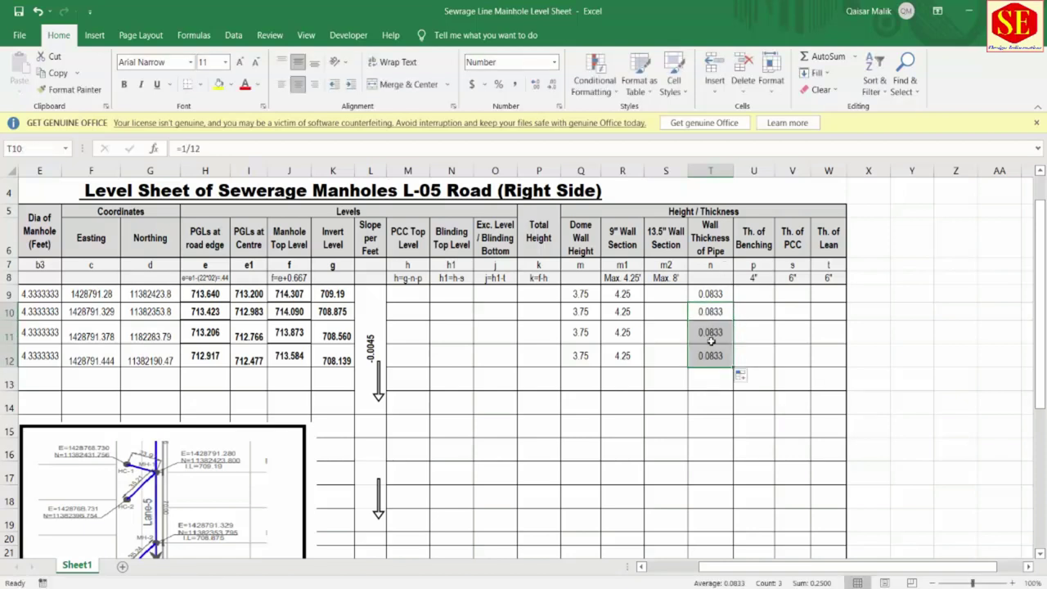
{"action": "left_click", "coordinate": [756, 295]}
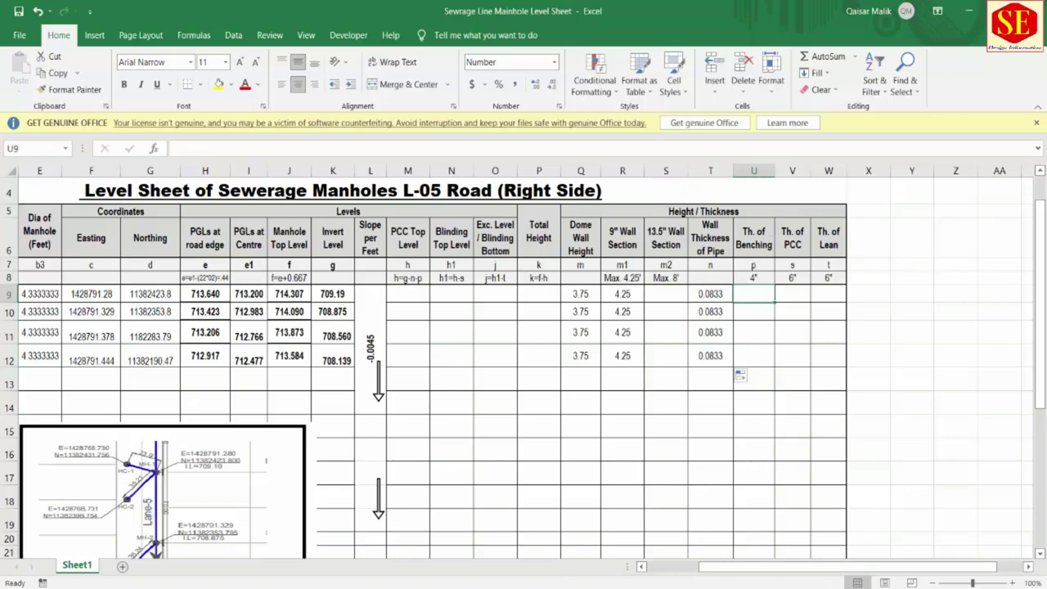
{"action": "key", "text": "alt+Tab"}
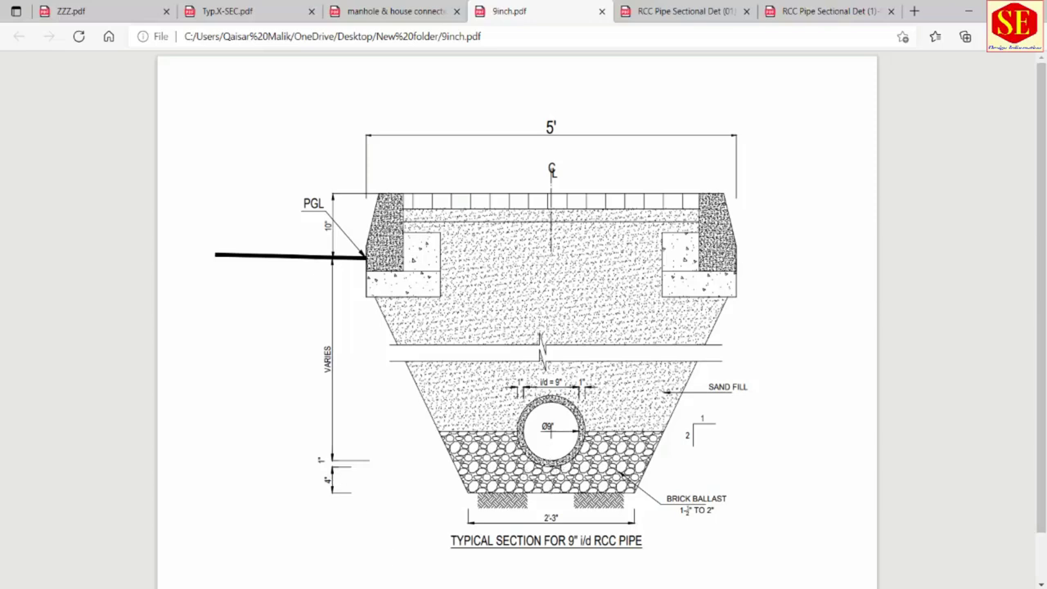
- Enter =4/12 as the benching thickness in U9, correcting a mistyped divisor
{"action": "left_click", "coordinate": [409, 536]}
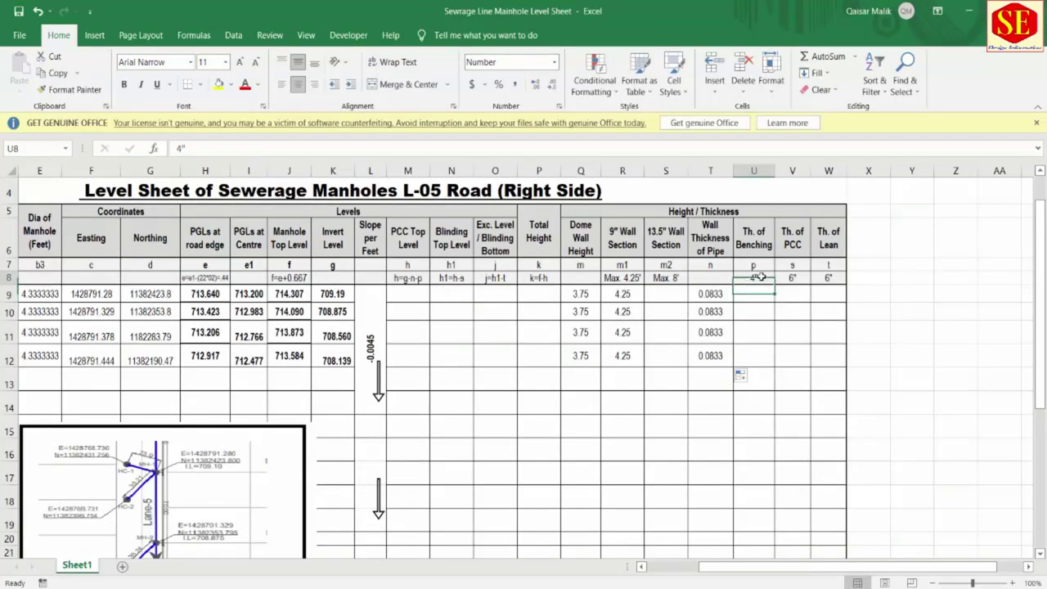
{"action": "left_click", "coordinate": [747, 297]}
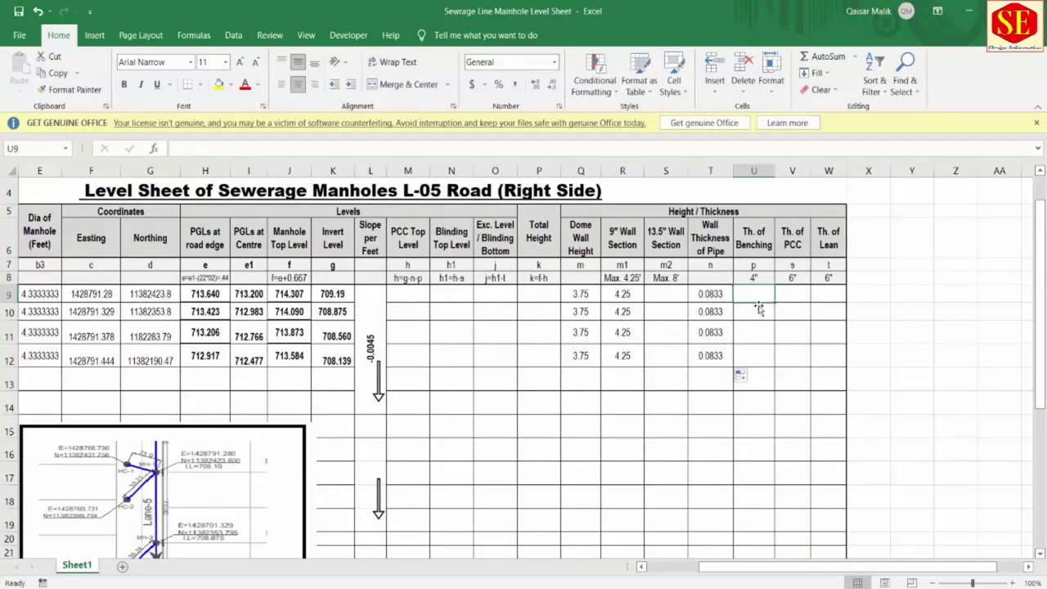
{"action": "type", "text": "=4"}
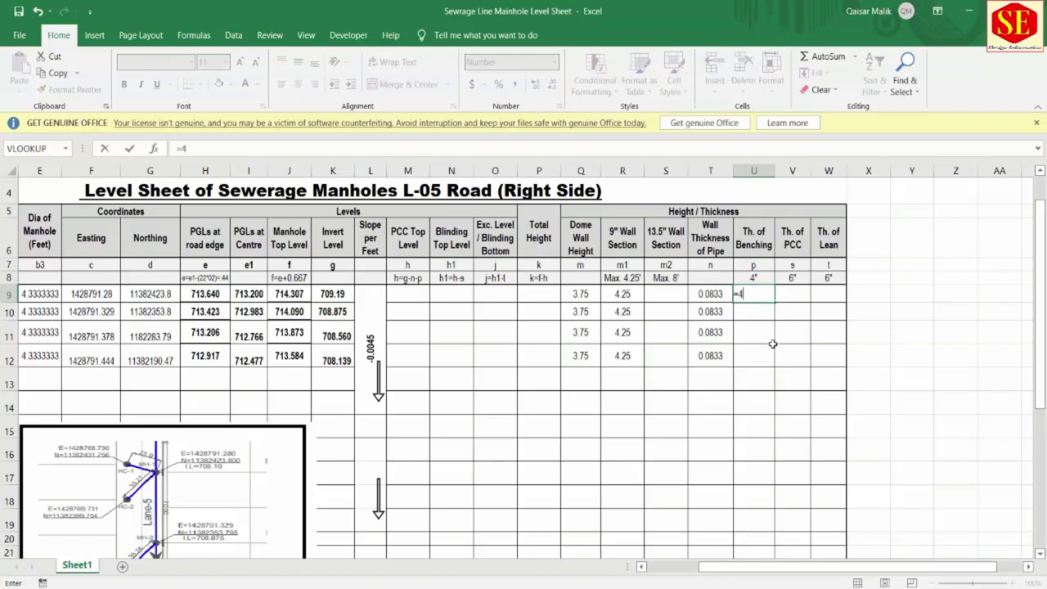
{"action": "type", "text": "/112"}
{"action": "key", "text": "BackSpace"}
{"action": "key", "text": "BackSpace"}
{"action": "key", "text": "Return"}
{"action": "left_click", "coordinate": [759, 298]}
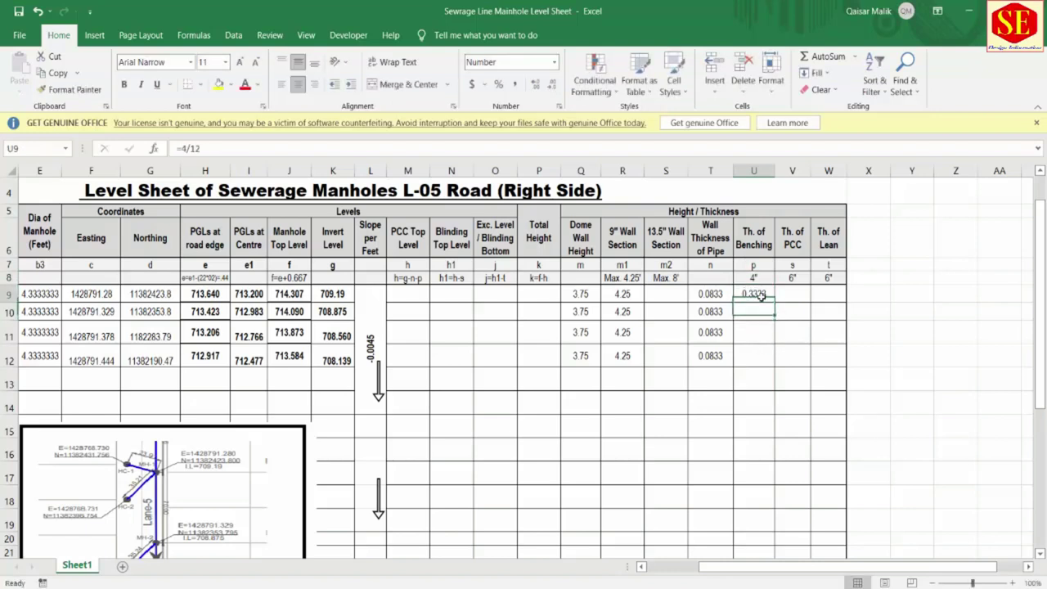
- Enter =4/12 in U10 and fill 0.3333 down to U12
{"action": "left_click", "coordinate": [754, 313]}
{"action": "type", "text": "="}
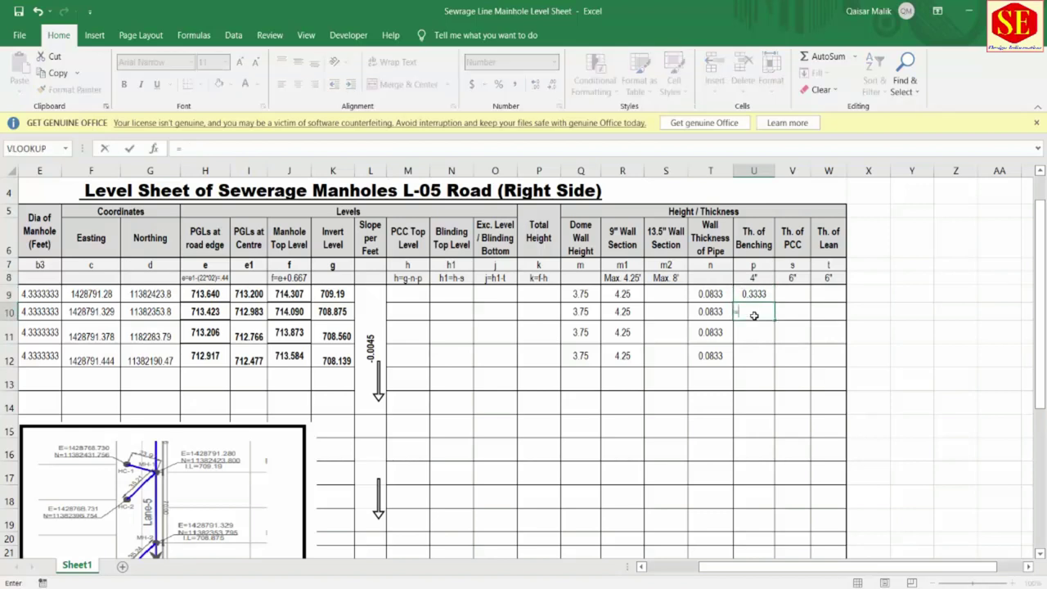
{"action": "type", "text": "4/12"}
{"action": "key", "text": "Return"}
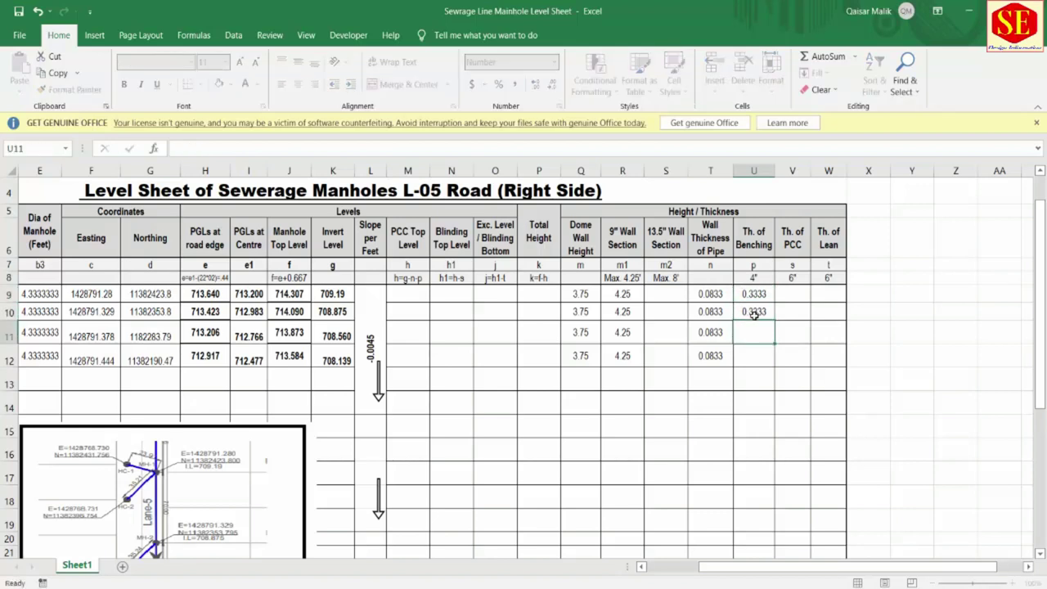
{"action": "left_click", "coordinate": [753, 314]}
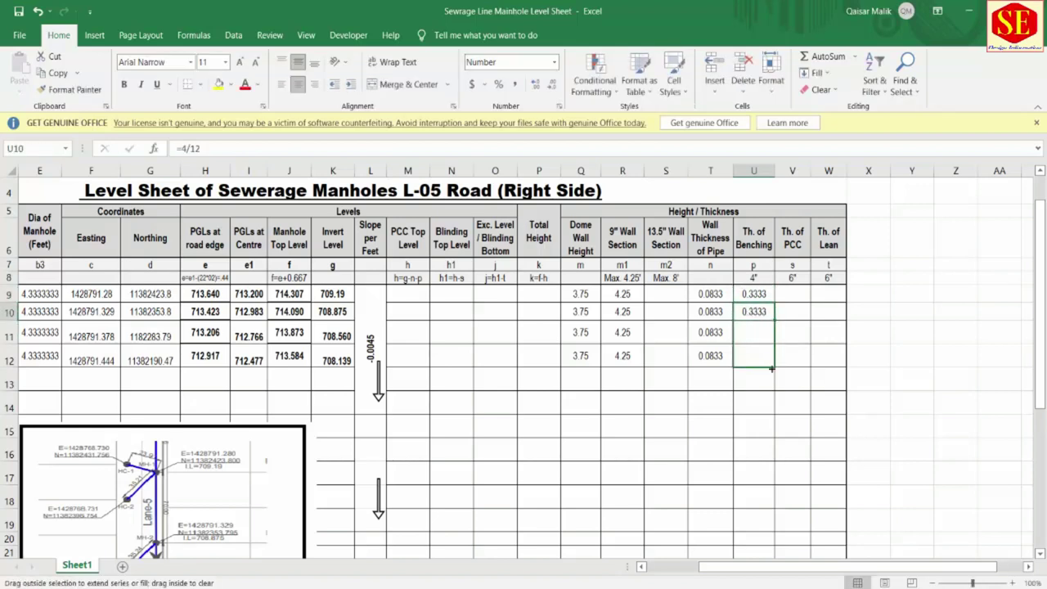
{"action": "left_click_drag", "start_coordinate": [772, 328], "coordinate": [772, 366]}
- Review the Th. of PCC and Th. of Lean headings before returning to the 9" pipe PDF
{"action": "left_click", "coordinate": [792, 238]}
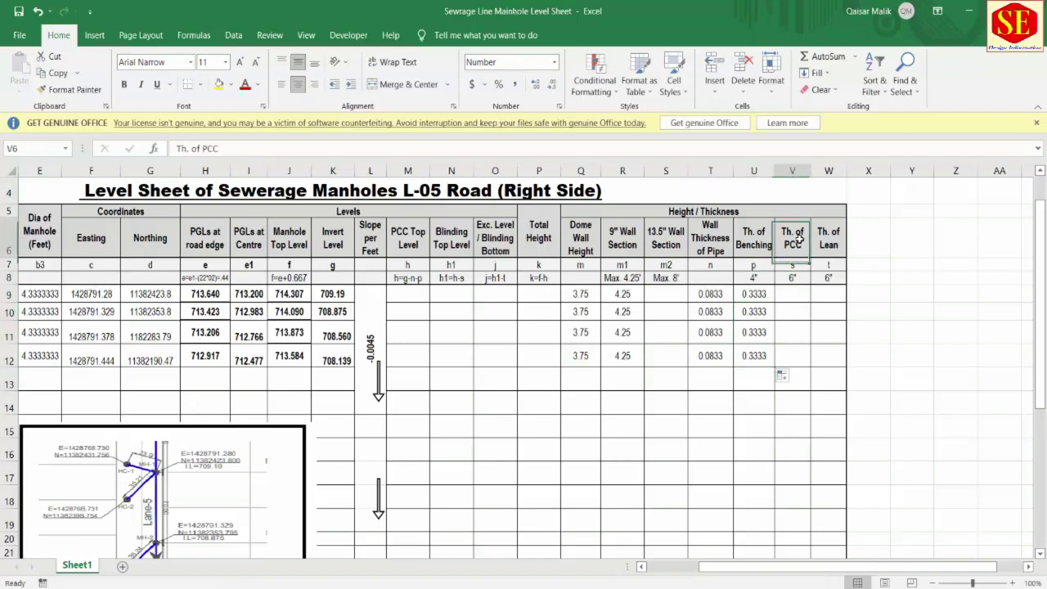
{"action": "left_click", "coordinate": [828, 238]}
{"action": "left_click", "coordinate": [787, 240]}
{"action": "left_click_drag", "start_coordinate": [787, 240], "coordinate": [851, 241]}
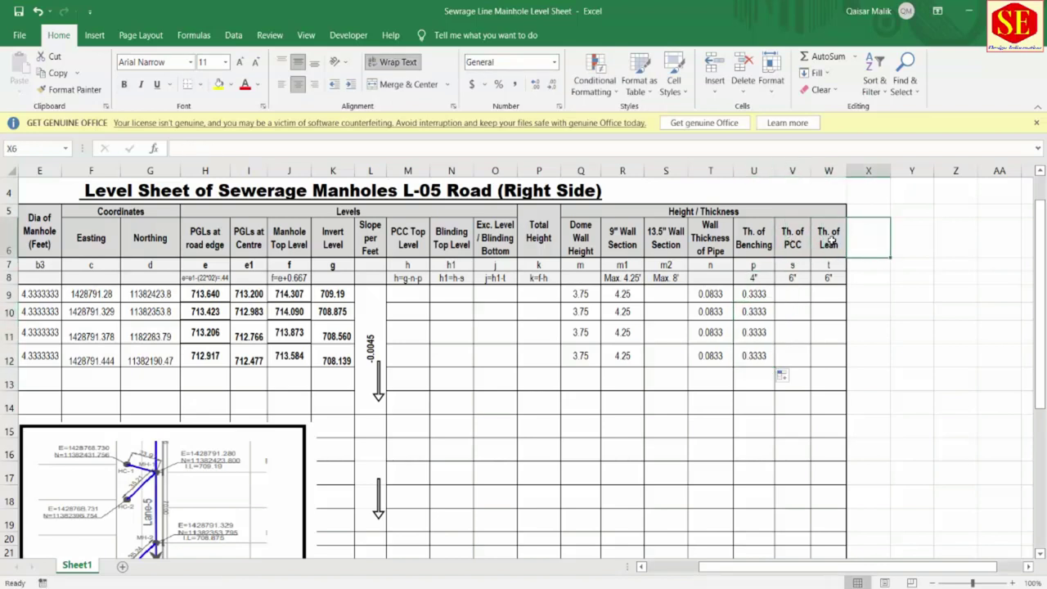
{"action": "left_click", "coordinate": [832, 240]}
{"action": "left_click", "coordinate": [802, 240]}
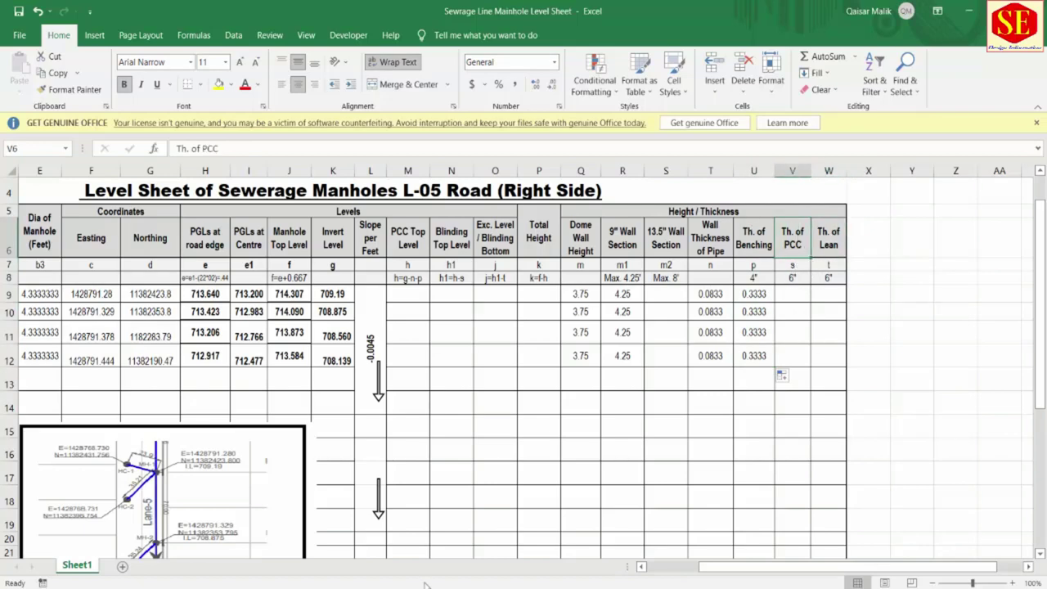
{"action": "key", "text": "alt+Tab"}
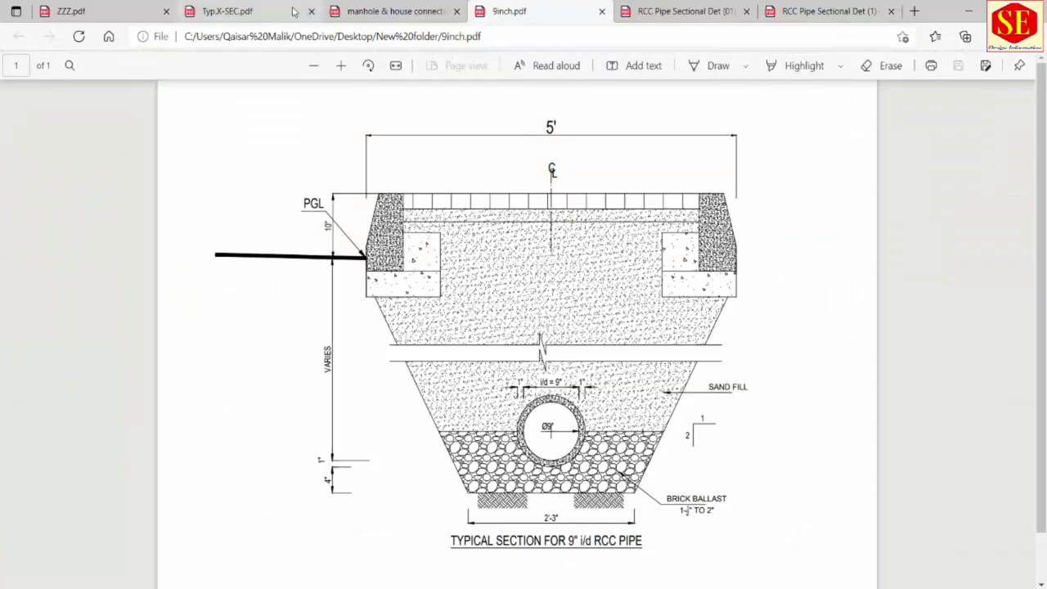
- Consult the manhole and house connection drawing, then go back to the Excel level sheet
{"action": "left_click", "coordinate": [372, 11]}
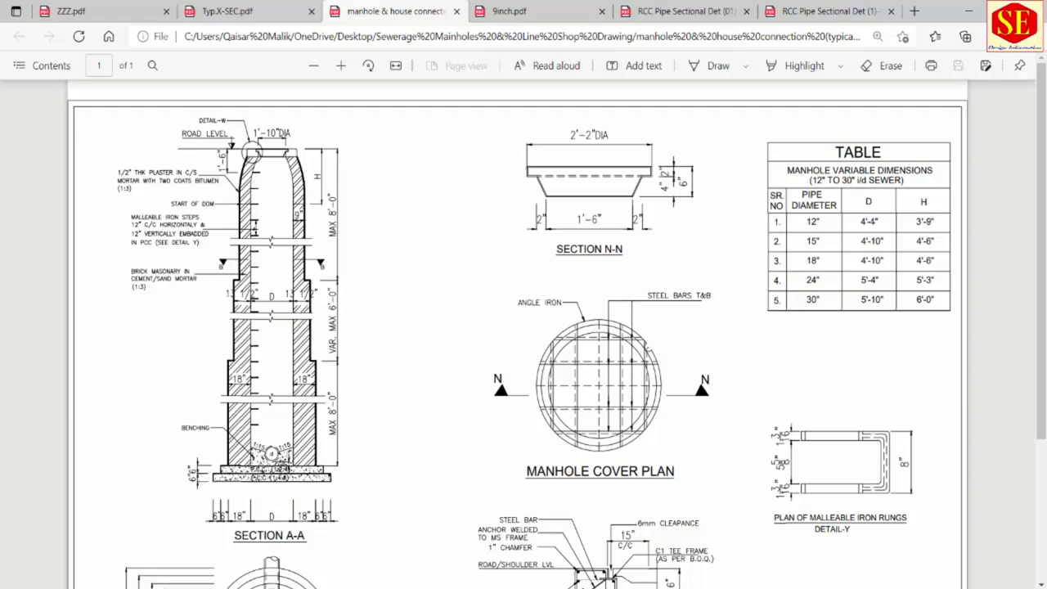
{"action": "left_click", "coordinate": [409, 544]}
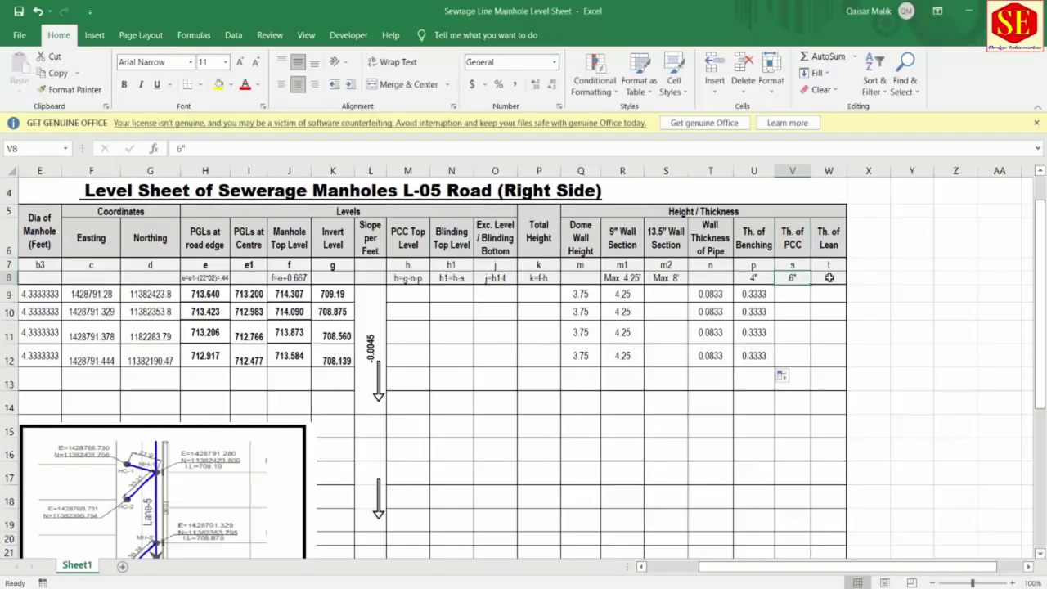
- Enter 6" as the Th. of Lean heading thickness
{"action": "key", "text": "Tab"}
{"action": "type", "text": "6\""}
{"action": "key", "text": "Return"}
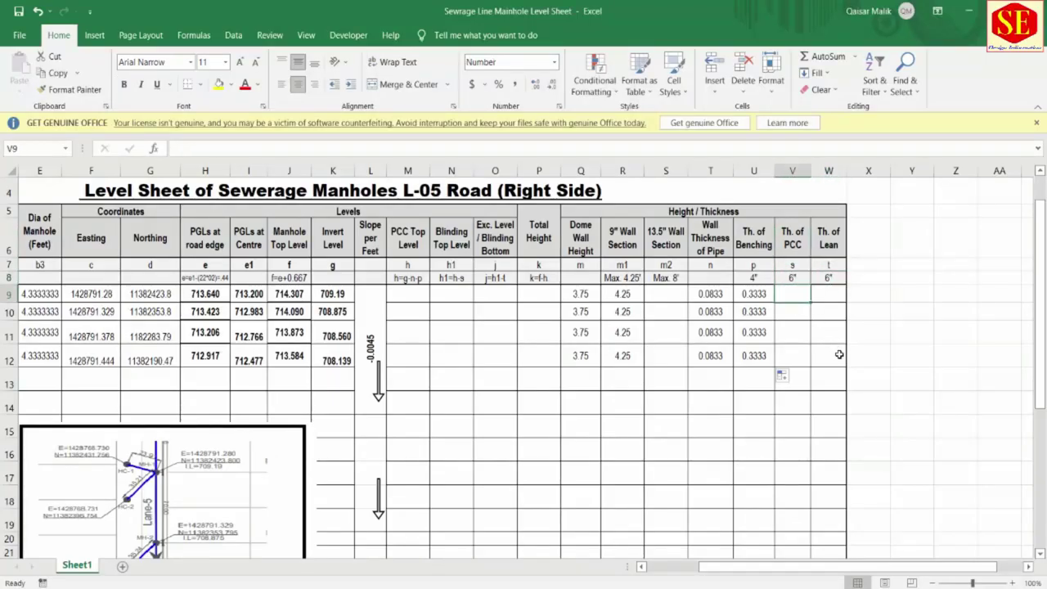
- Fill Th. of PCC V9–V12 with =6/12, giving 0.5000
{"action": "type", "text": "=6/"}
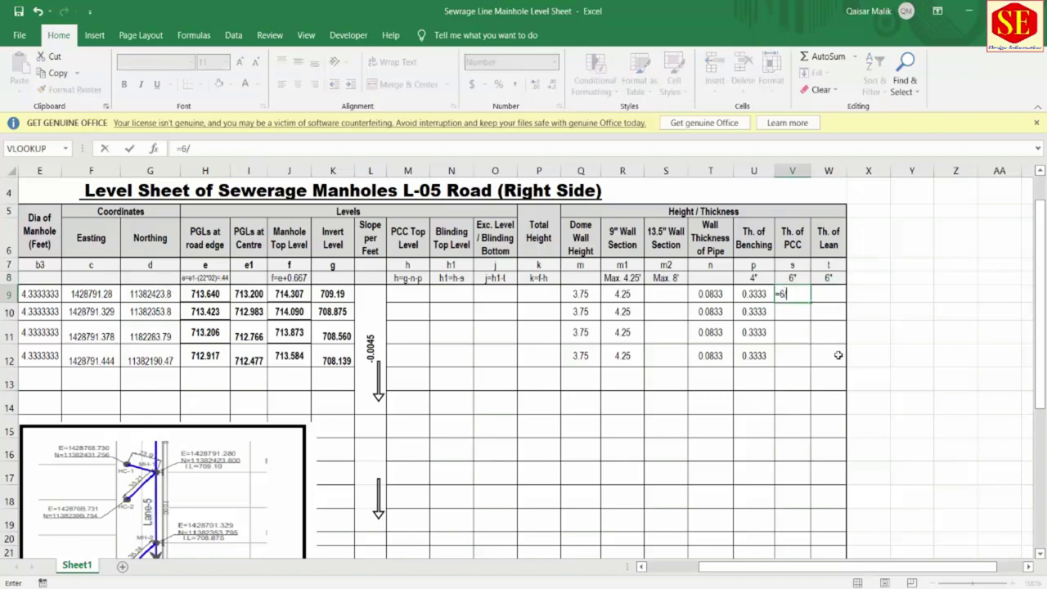
{"action": "type", "text": "12"}
{"action": "key", "text": "Return"}
{"action": "type", "text": "="}
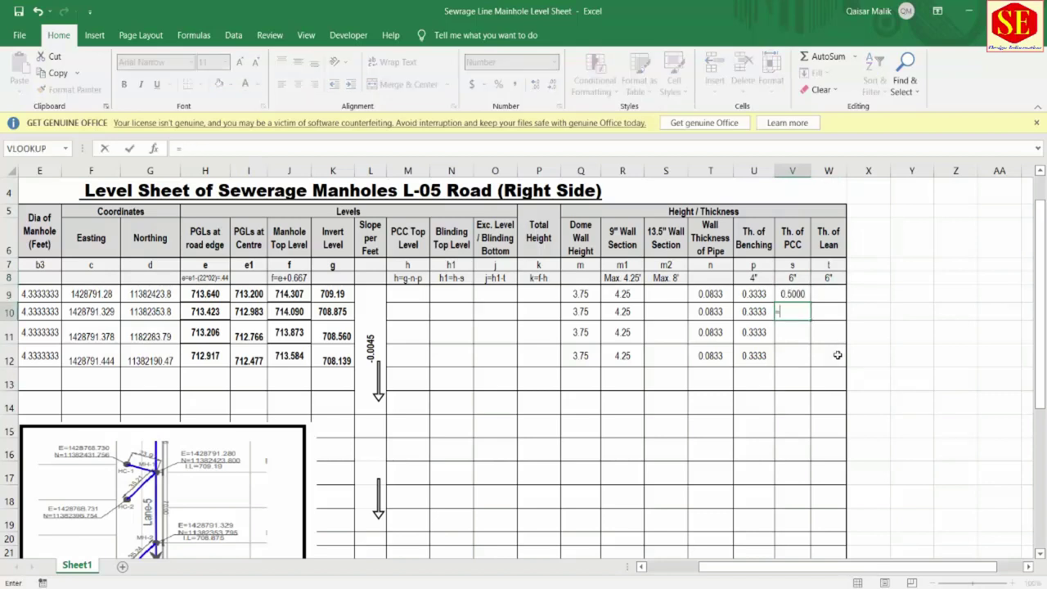
{"action": "type", "text": "6/12"}
{"action": "key", "text": "Return"}
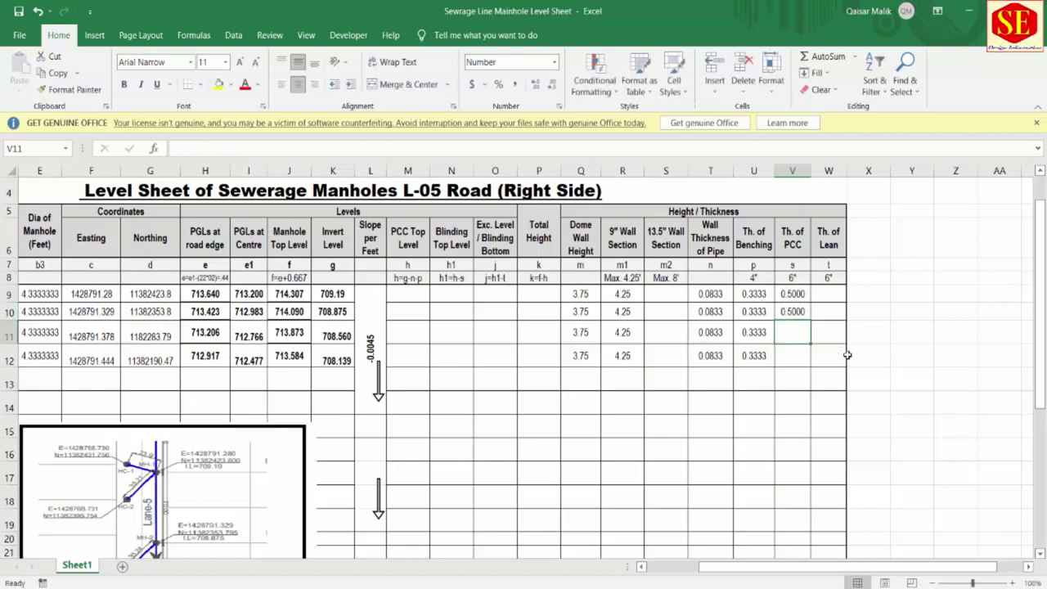
{"action": "left_click", "coordinate": [797, 313]}
{"action": "left_click_drag", "start_coordinate": [811, 320], "coordinate": [802, 376]}
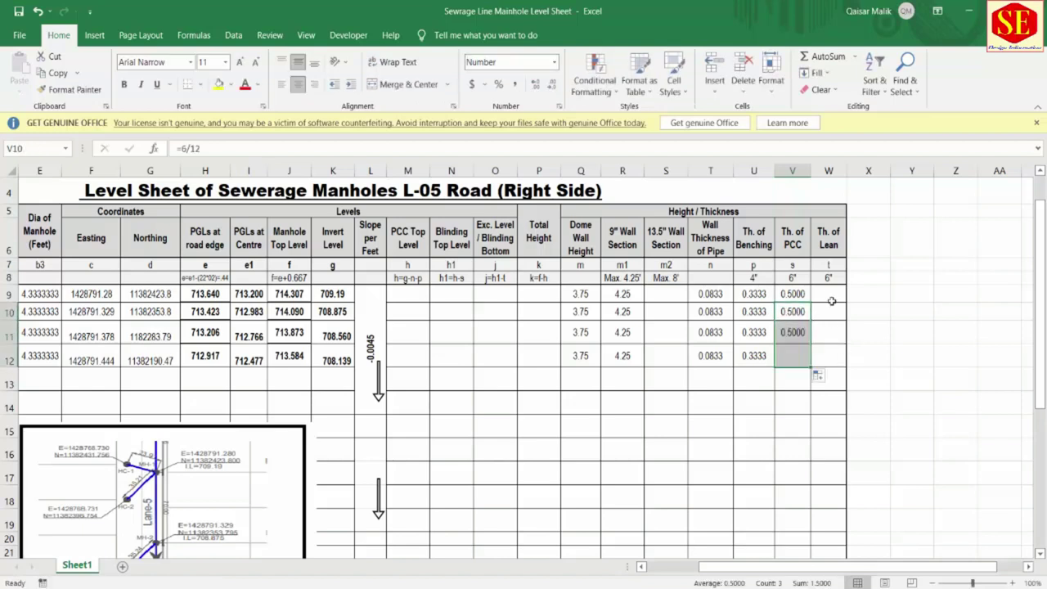
- Fill Th. of Lean W9–W12 with 6/12 (0.5000) and verify the thickness formulas
{"action": "left_click", "coordinate": [829, 294]}
{"action": "type", "text": "=6"}
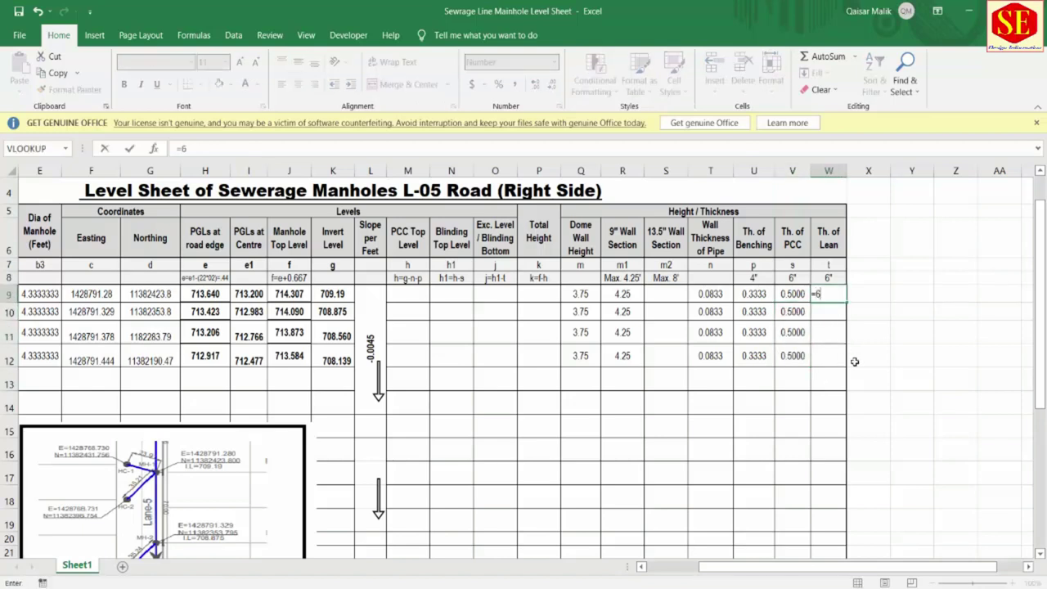
{"action": "type", "text": "/12"}
{"action": "key", "text": "Return"}
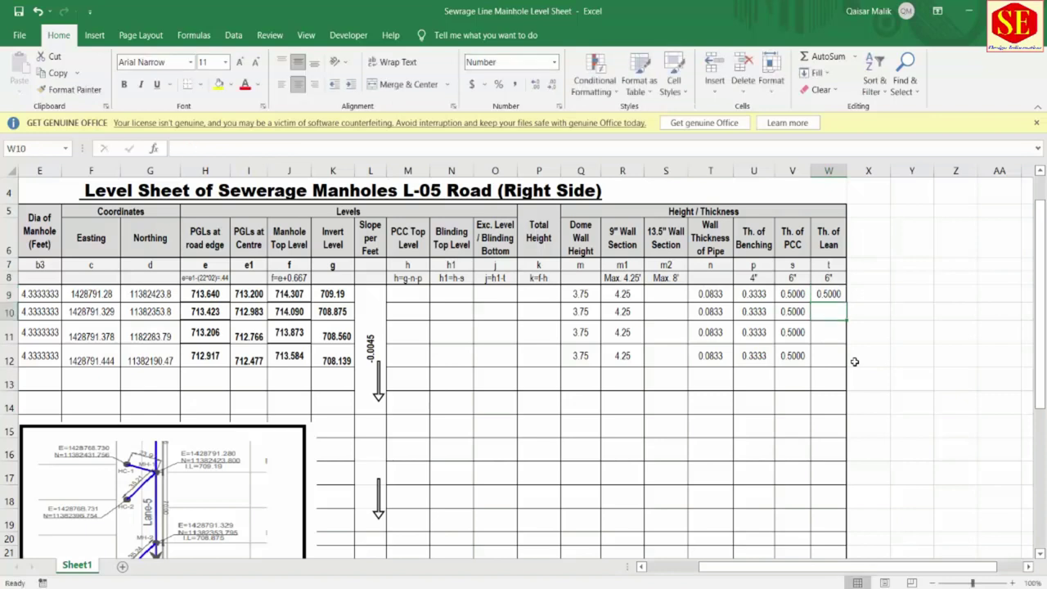
{"action": "type", "text": "=6/12"}
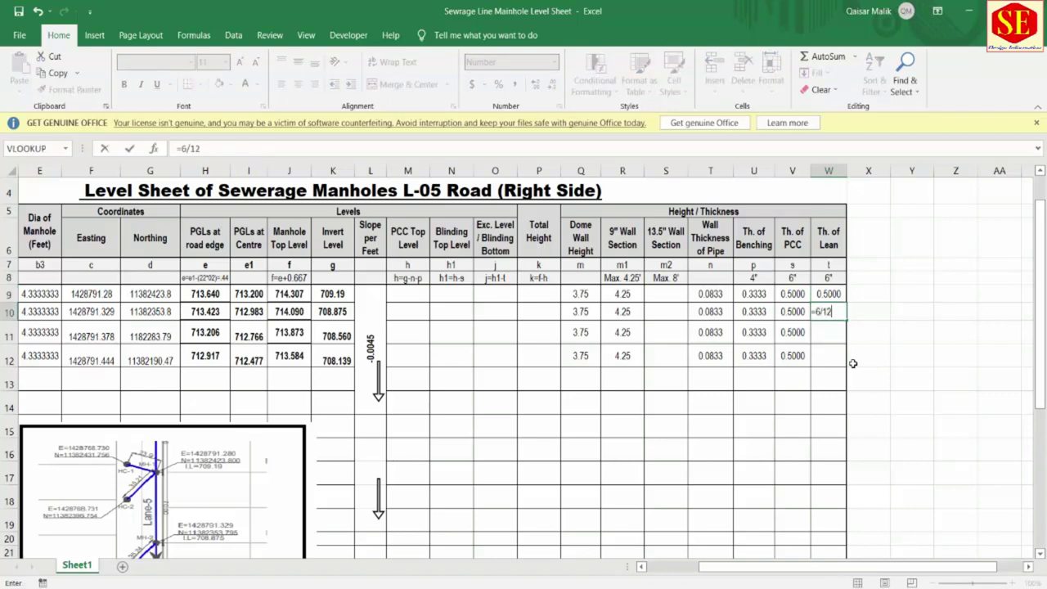
{"action": "key", "text": "Return"}
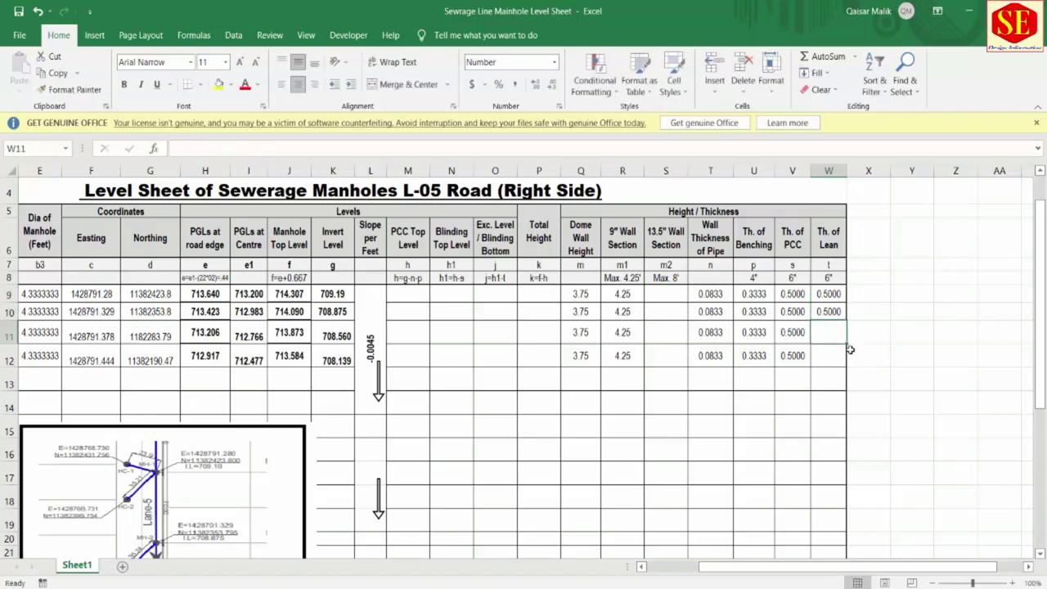
{"action": "left_click", "coordinate": [847, 318]}
{"action": "left_click_drag", "start_coordinate": [848, 319], "coordinate": [845, 373]}
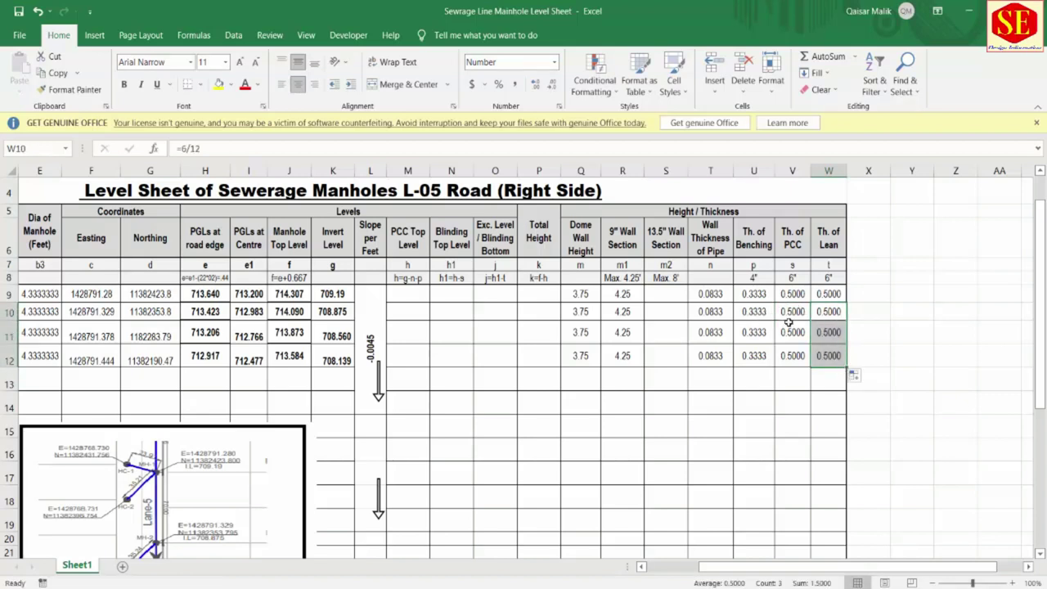
{"action": "left_click", "coordinate": [764, 306]}
{"action": "key", "text": "Up"}
{"action": "key", "text": "Right"}
{"action": "key", "text": "Right"}
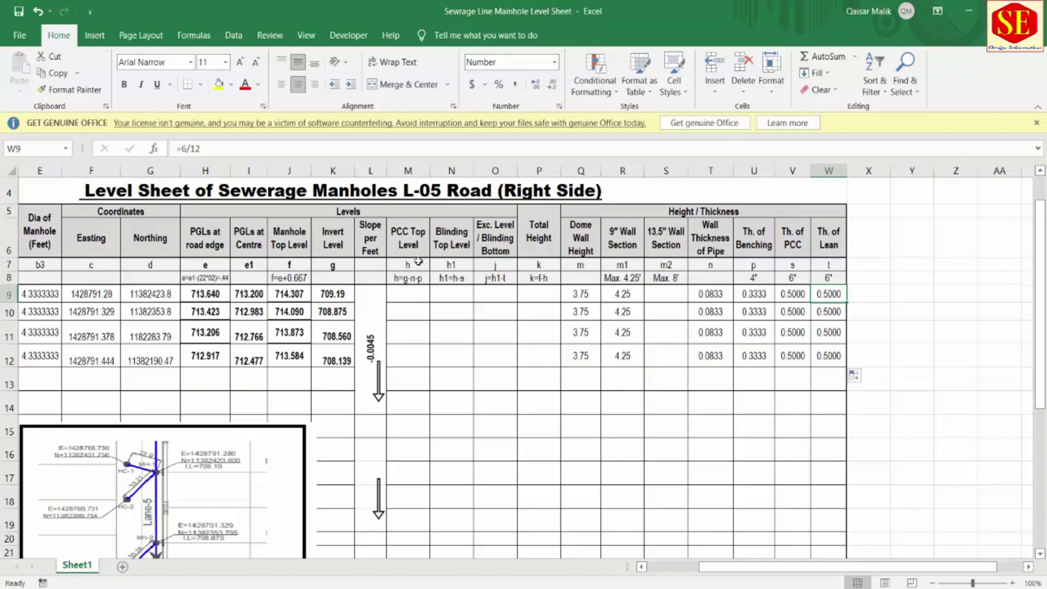
{"action": "left_click", "coordinate": [402, 235]}
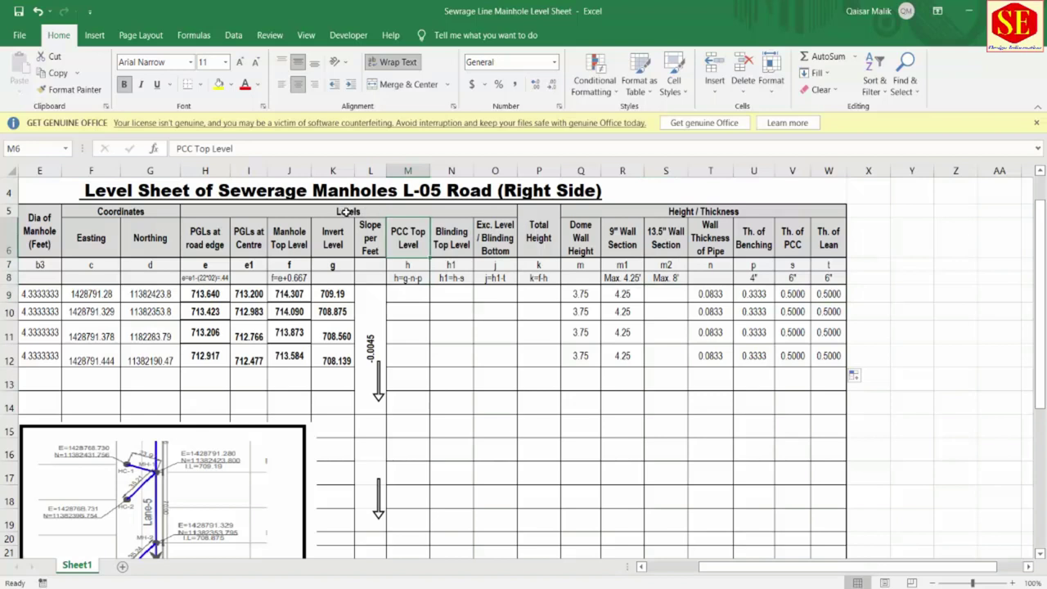
{"action": "left_click", "coordinate": [414, 265]}
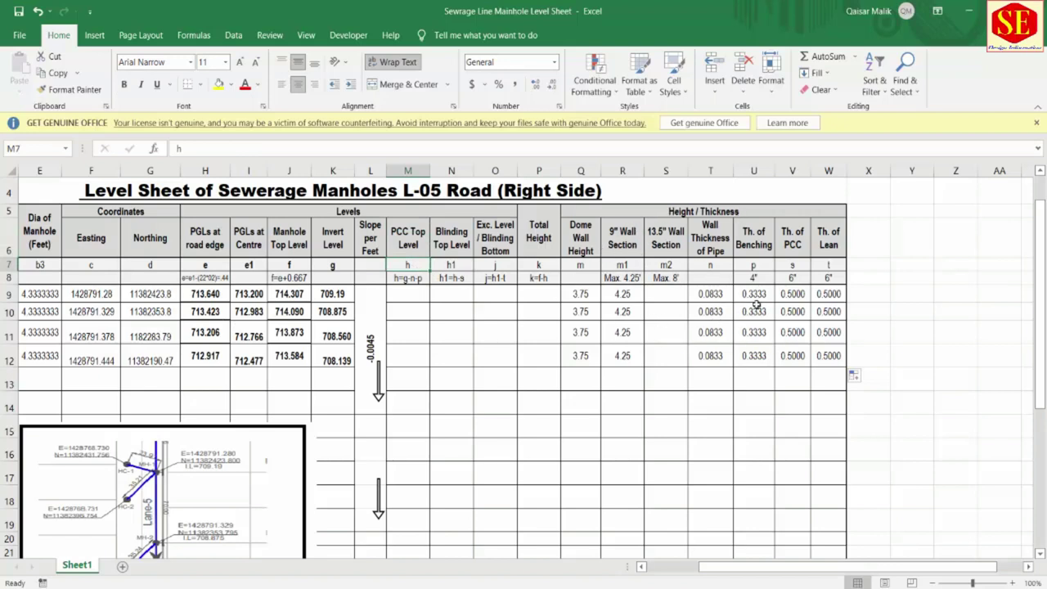
{"action": "left_click", "coordinate": [419, 294]}
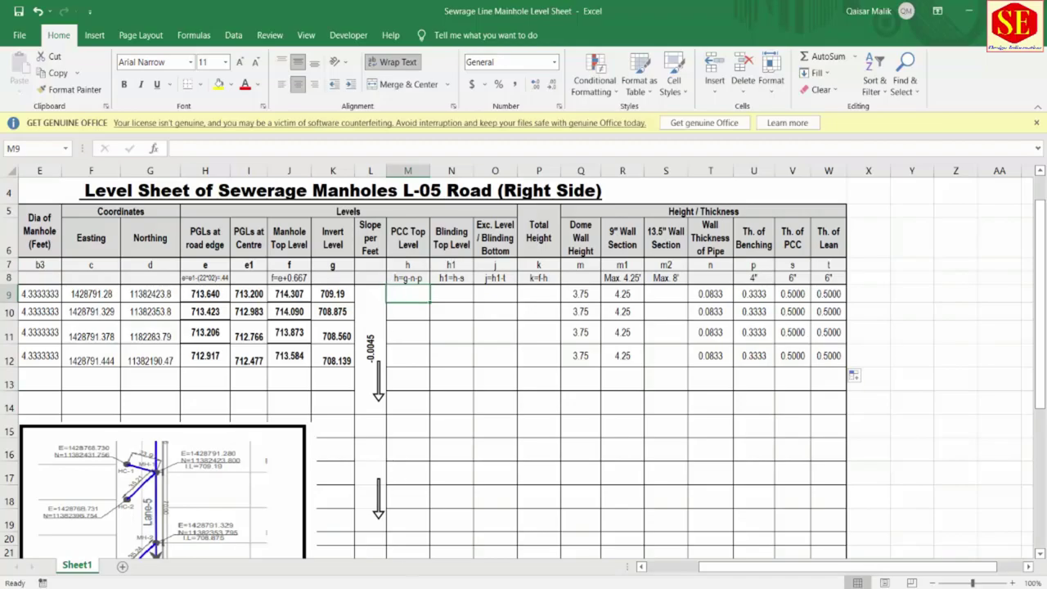
{"action": "key", "text": "alt+Tab"}
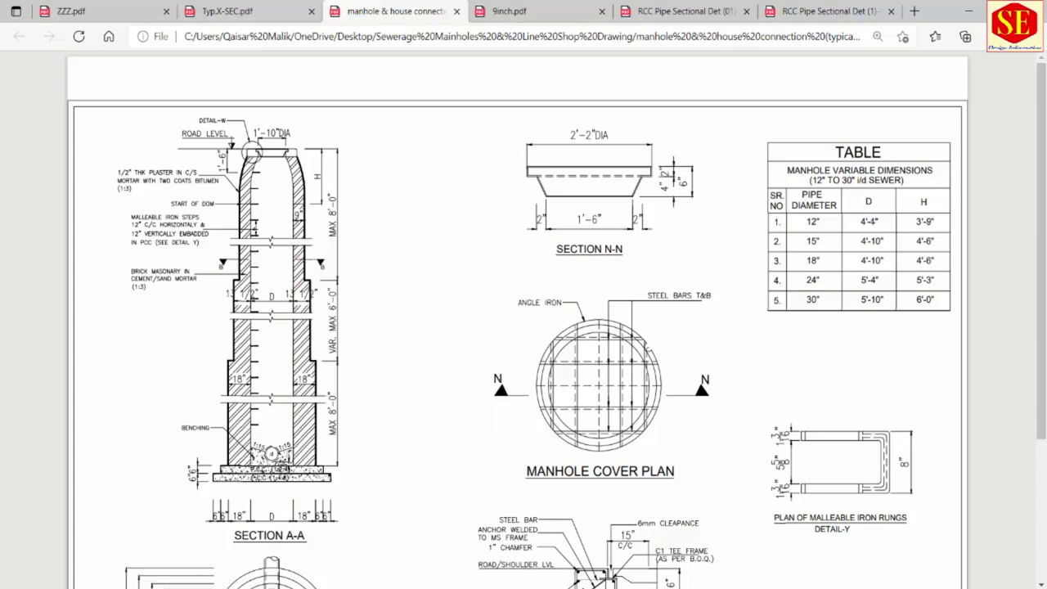
{"action": "left_click", "coordinate": [404, 536]}
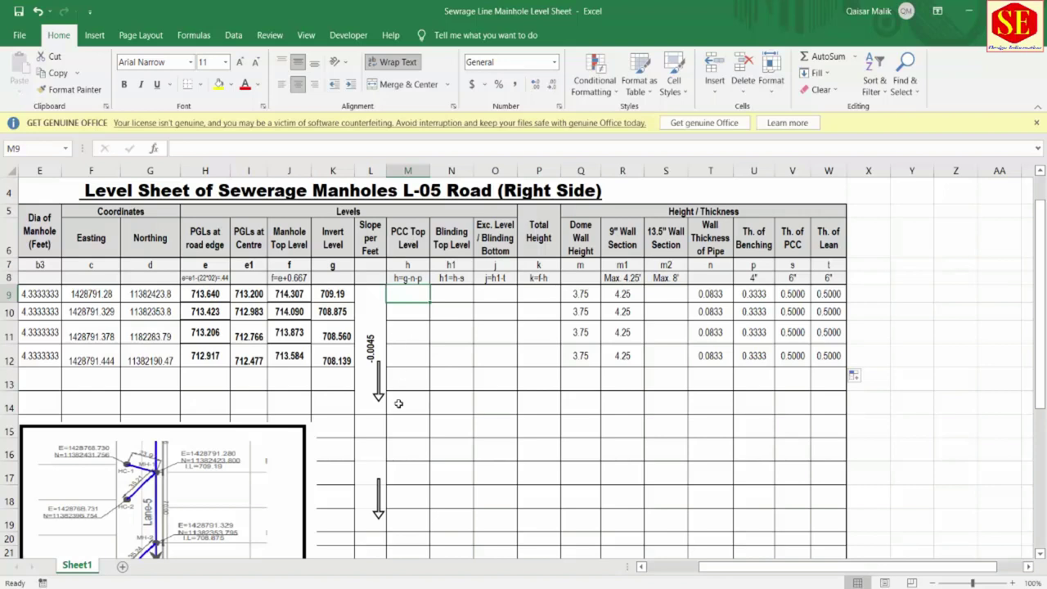
- Enter =K9-T9-U9 in M9 for MH-1's PCC top level of 708.7733
{"action": "type", "text": "="}
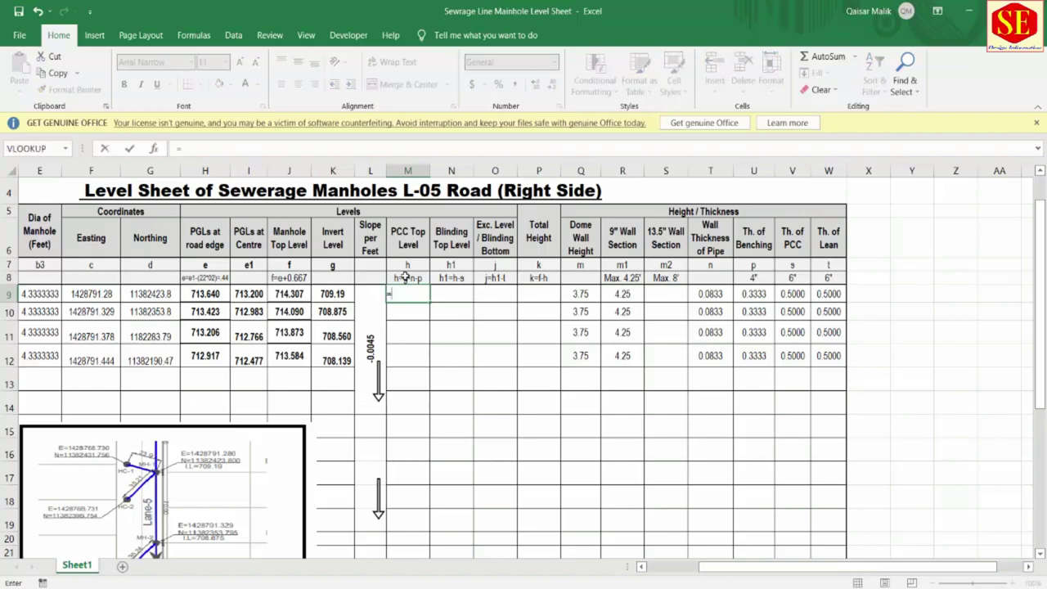
{"action": "left_click", "coordinate": [333, 292]}
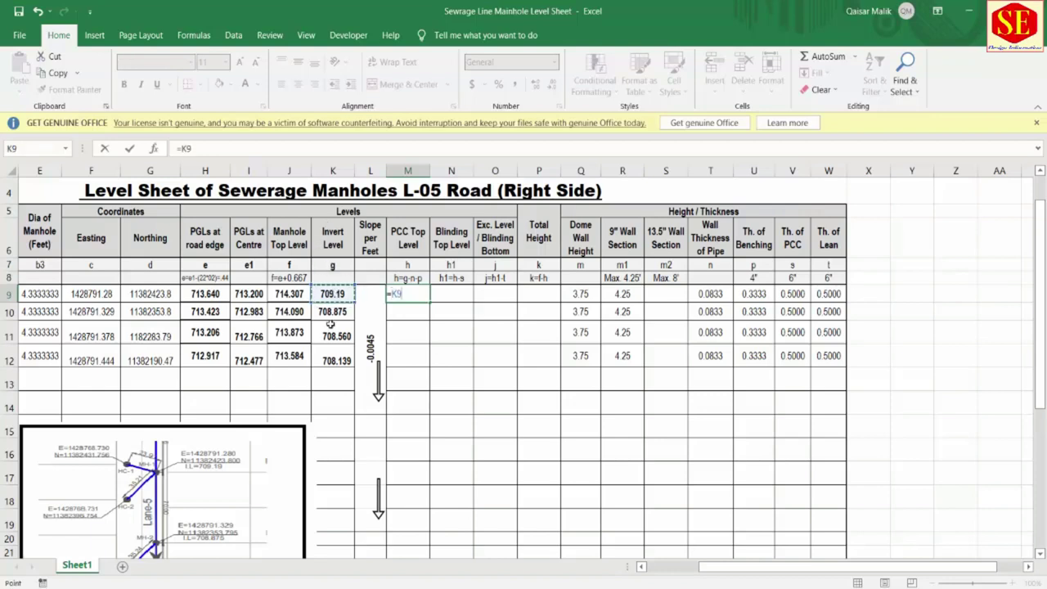
{"action": "type", "text": "-"}
{"action": "left_click", "coordinate": [713, 294]}
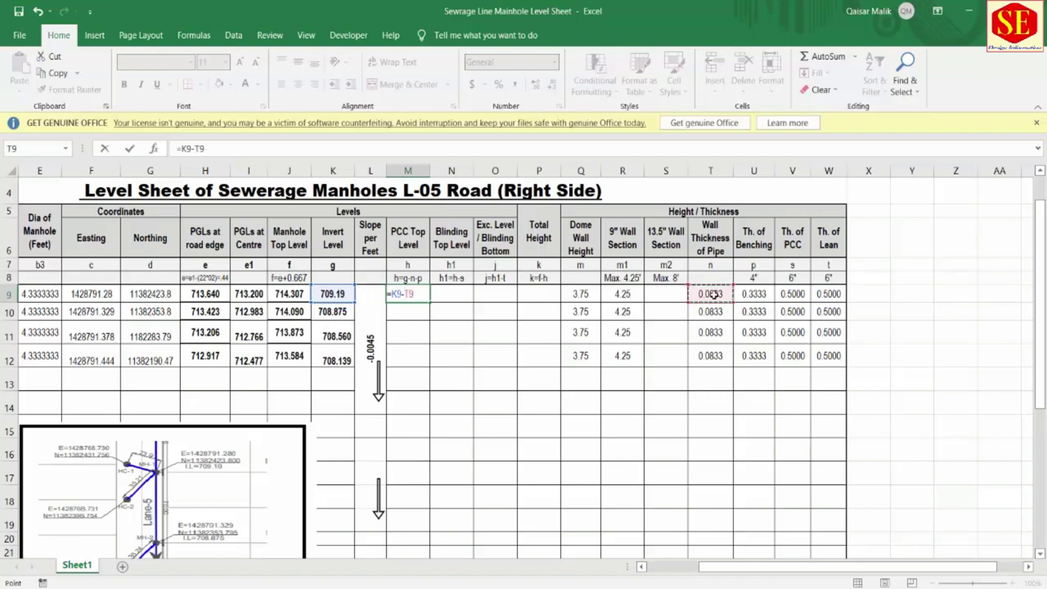
{"action": "type", "text": "-"}
{"action": "left_click", "coordinate": [761, 294]}
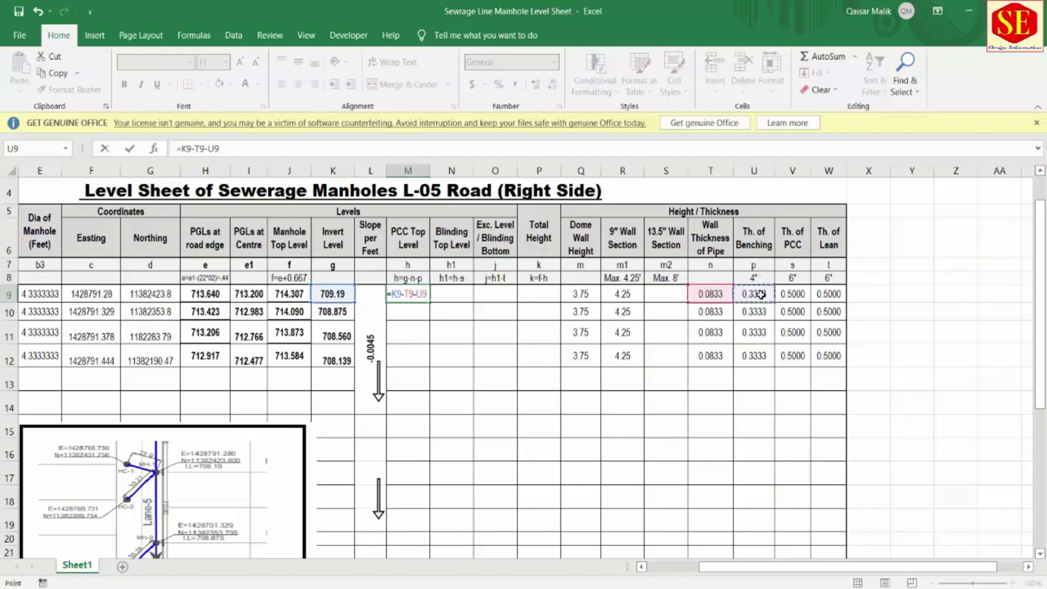
{"action": "key", "text": "Return"}
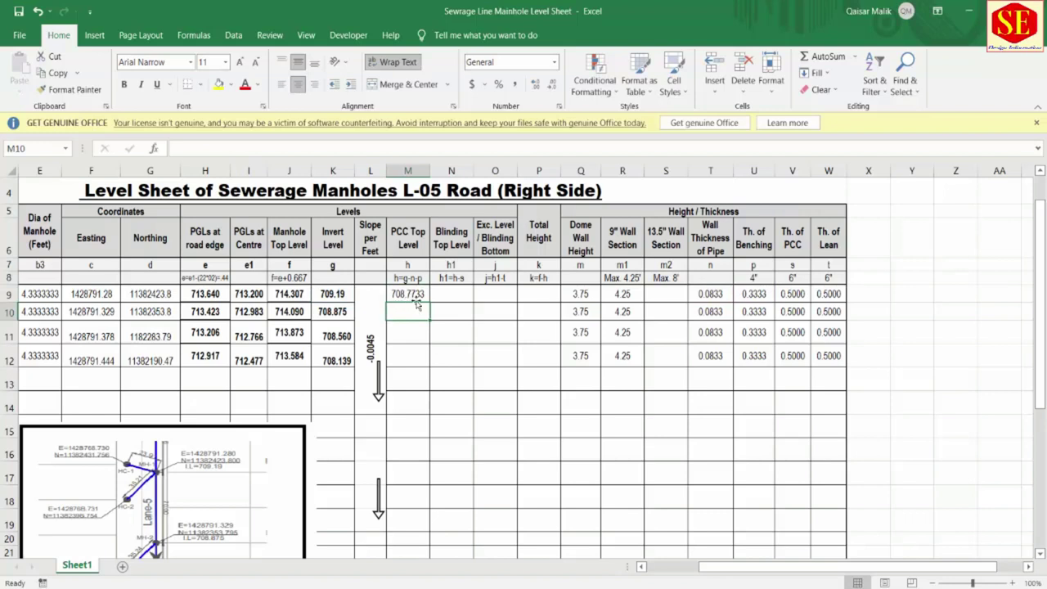
- Enter =K10-T10-U10 in M10 and fill it to M12 (708.4583, 708.1433, 707.7223)
{"action": "type", "text": "="}
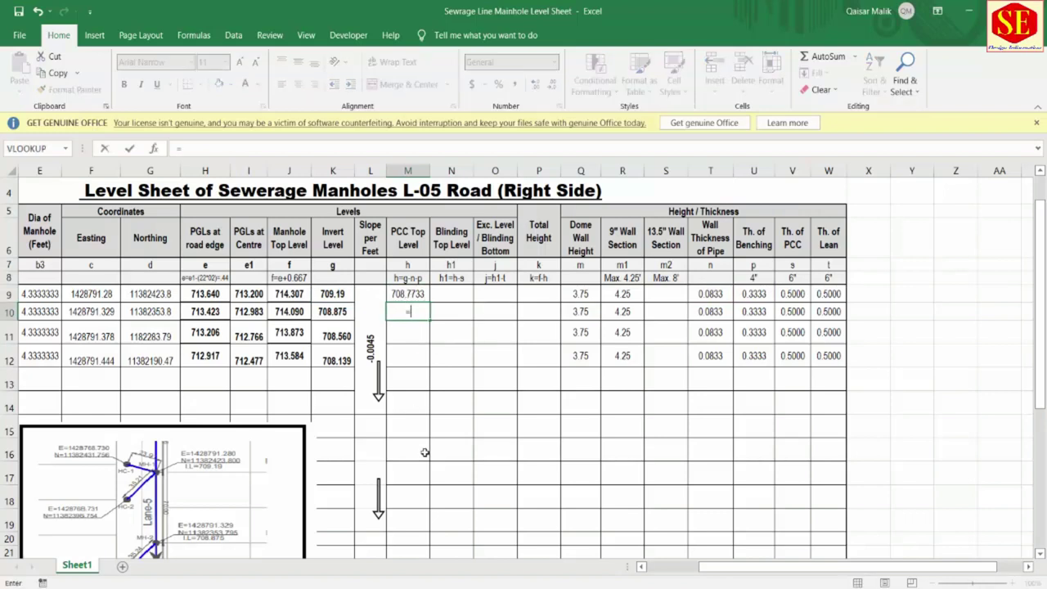
{"action": "left_click", "coordinate": [334, 312]}
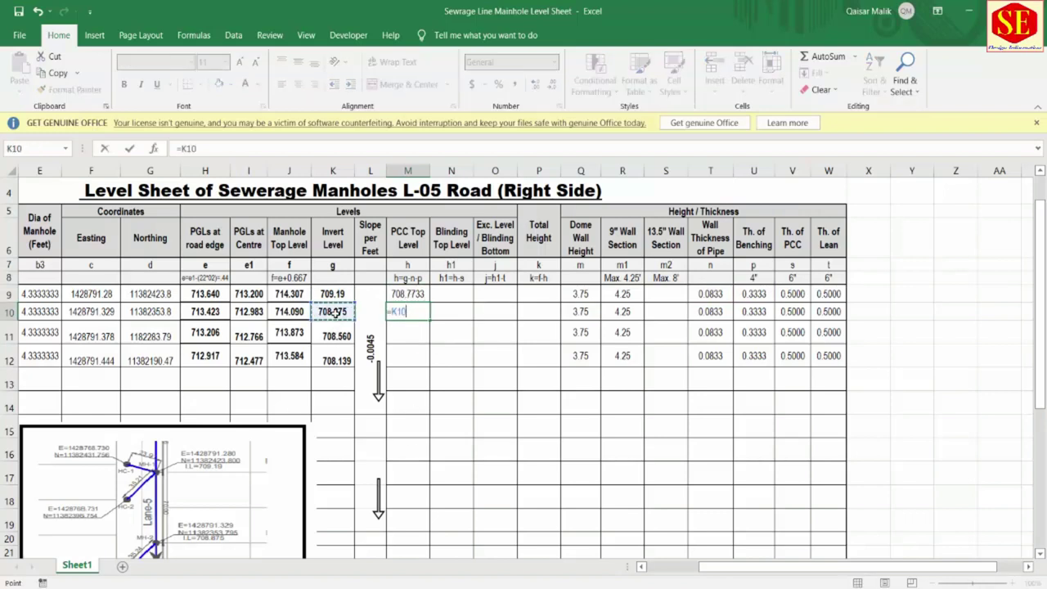
{"action": "type", "text": "-"}
{"action": "left_click", "coordinate": [712, 312]}
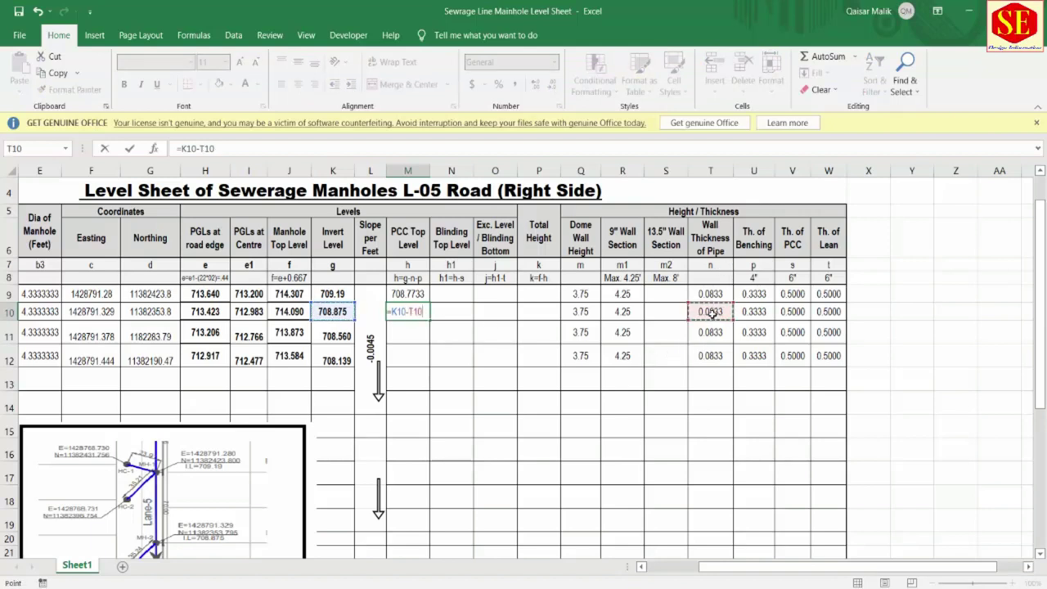
{"action": "type", "text": "-"}
{"action": "left_click", "coordinate": [757, 313]}
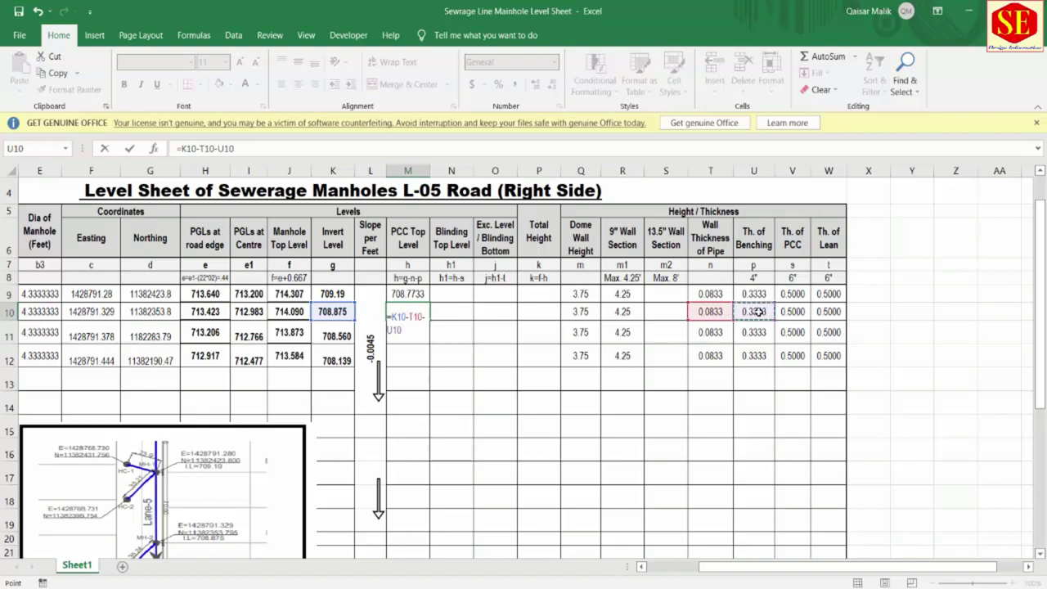
{"action": "key", "text": "Return"}
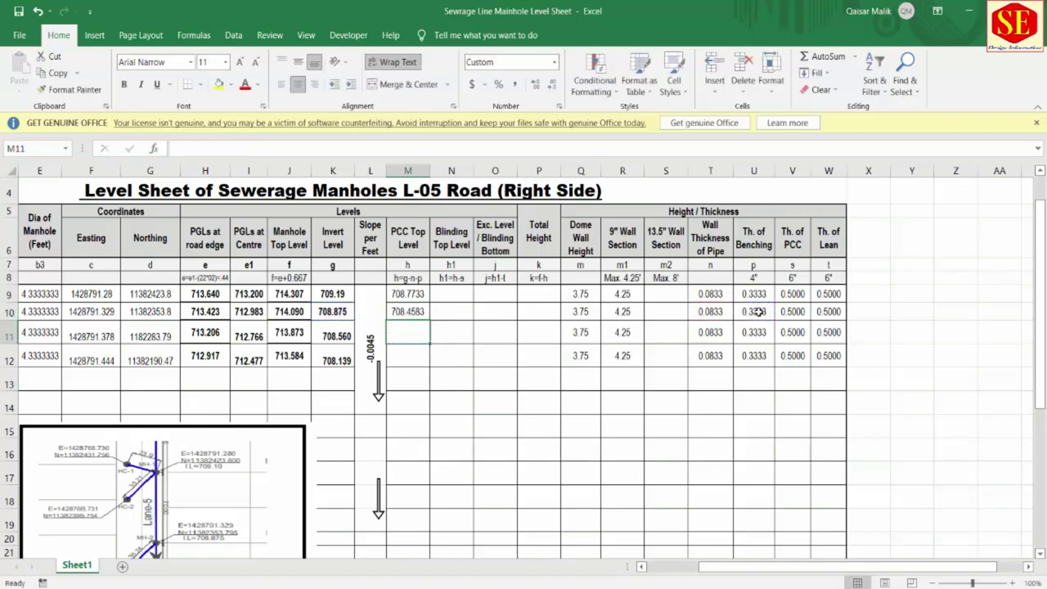
{"action": "left_click", "coordinate": [409, 315]}
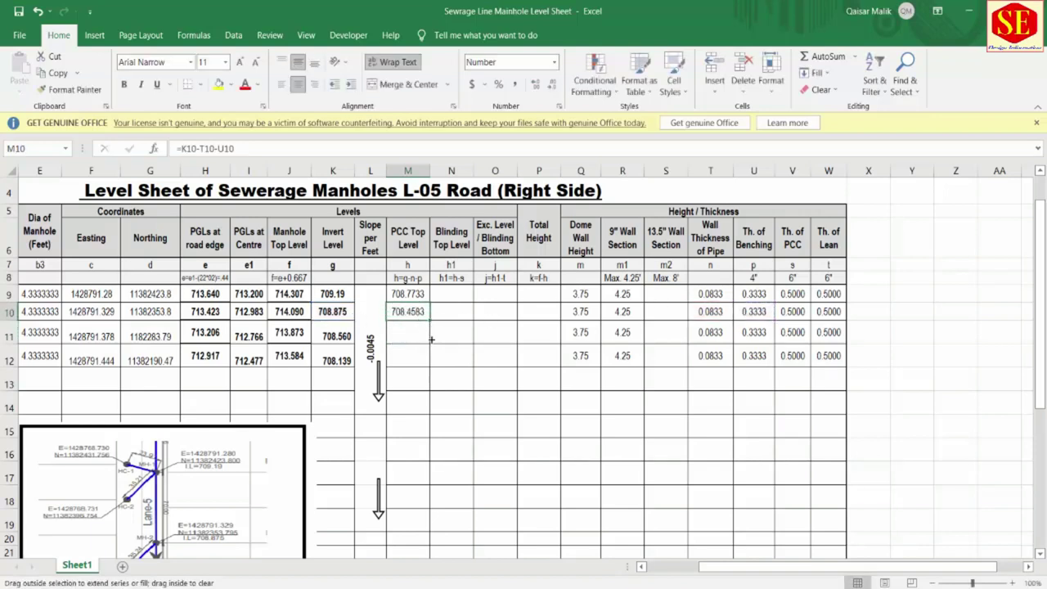
{"action": "left_click_drag", "start_coordinate": [430, 320], "coordinate": [431, 372]}
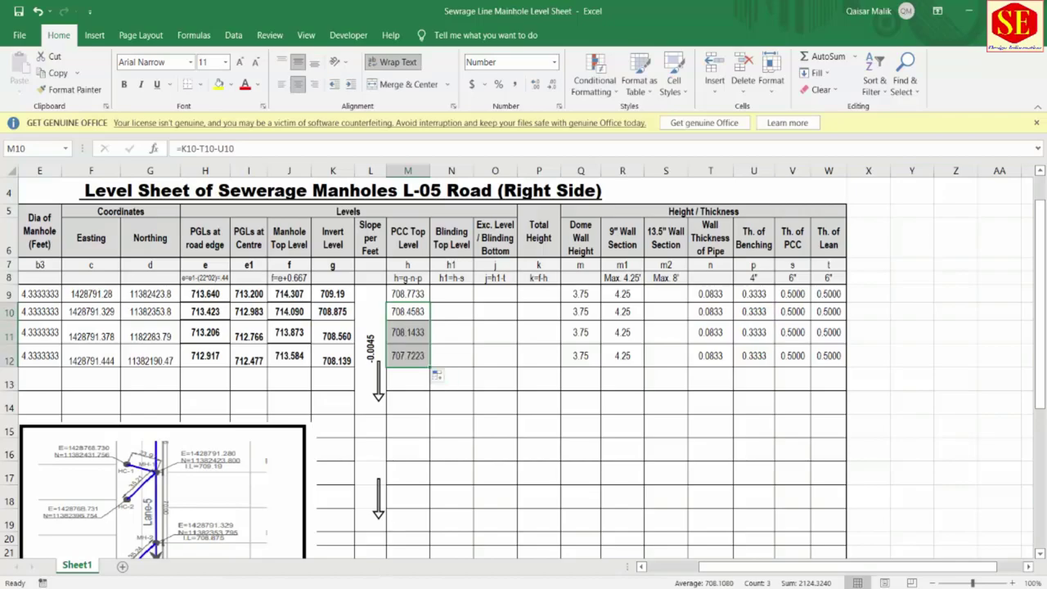
{"action": "key", "text": "alt+Tab"}
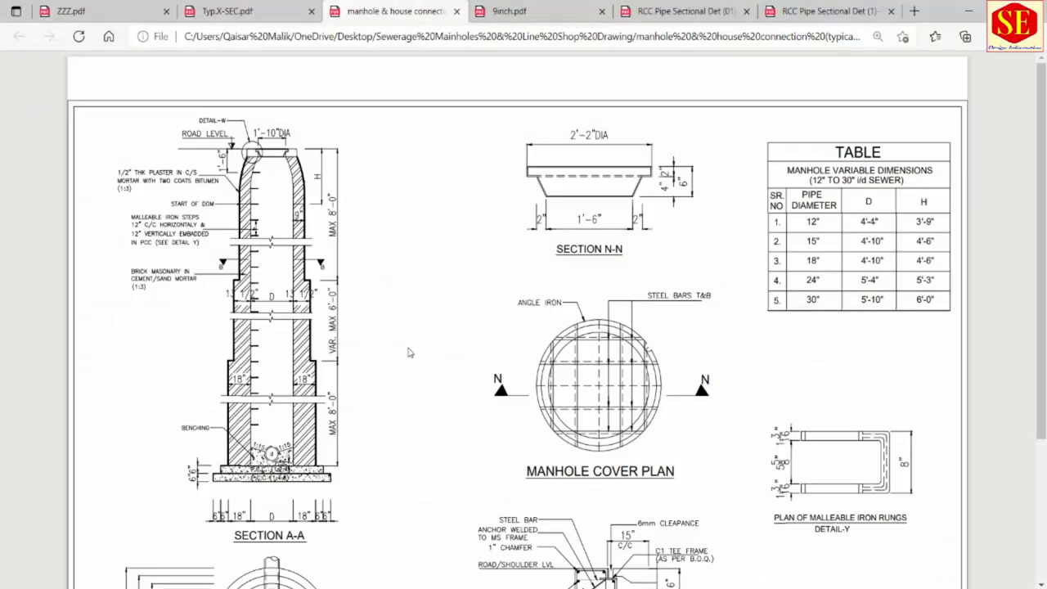
- View the 9inch.pdf typical section for 9" i/d RCC pipe in Edge, then return to Excel
{"action": "left_click", "coordinate": [509, 10]}
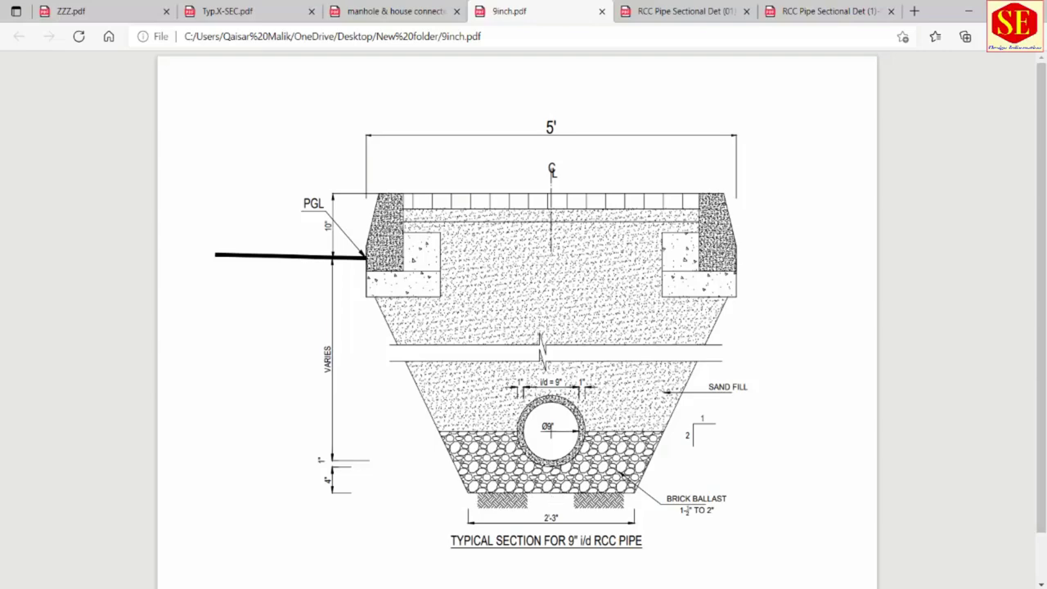
{"action": "left_click", "coordinate": [418, 563]}
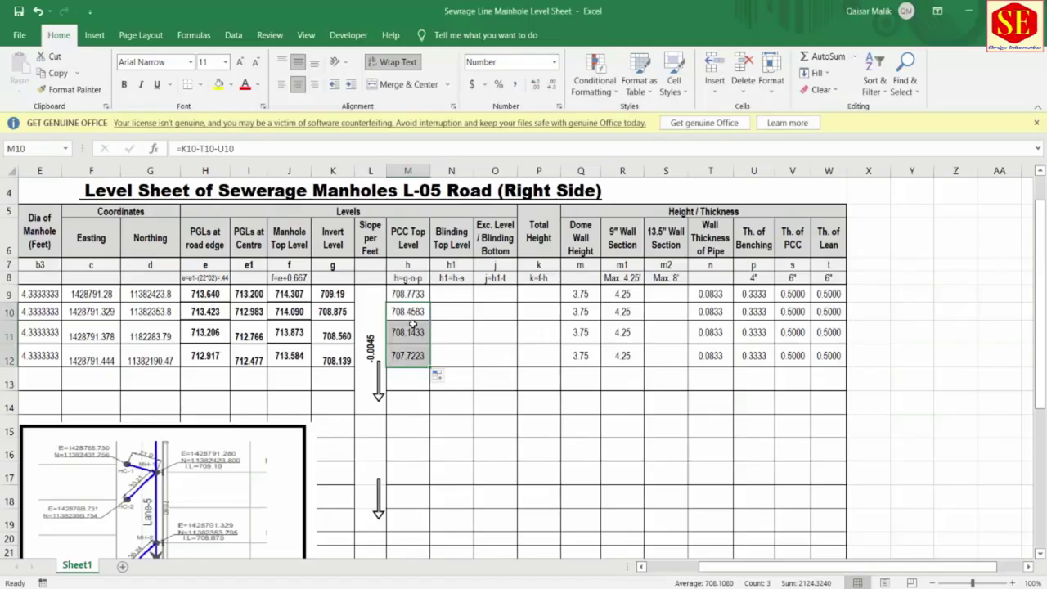
- Enter =M9-V9 in N9 for the first blinding top level
{"action": "left_click", "coordinate": [446, 244]}
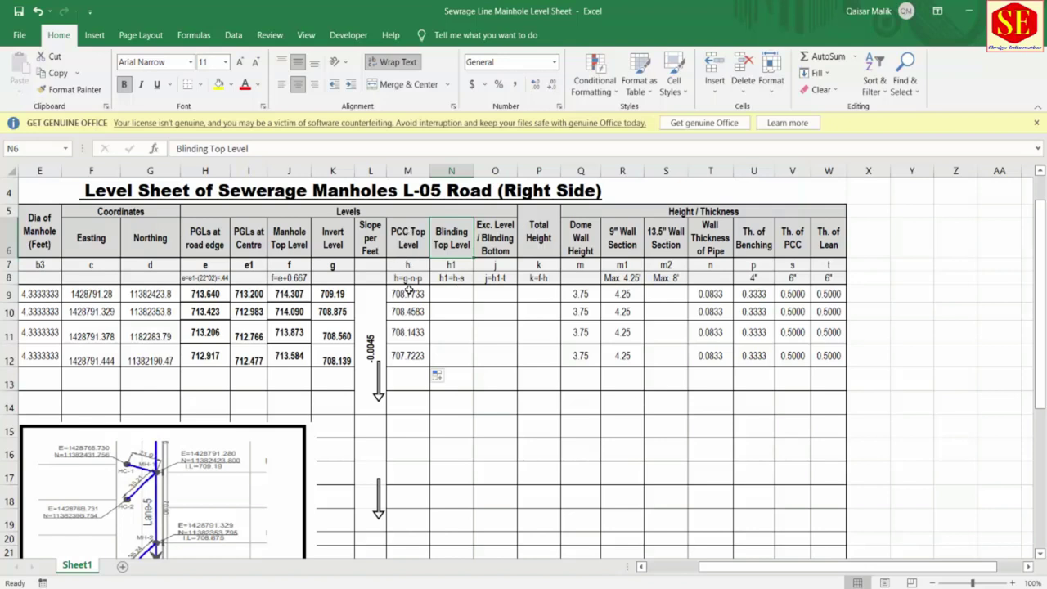
{"action": "left_click", "coordinate": [454, 297]}
{"action": "type", "text": "="}
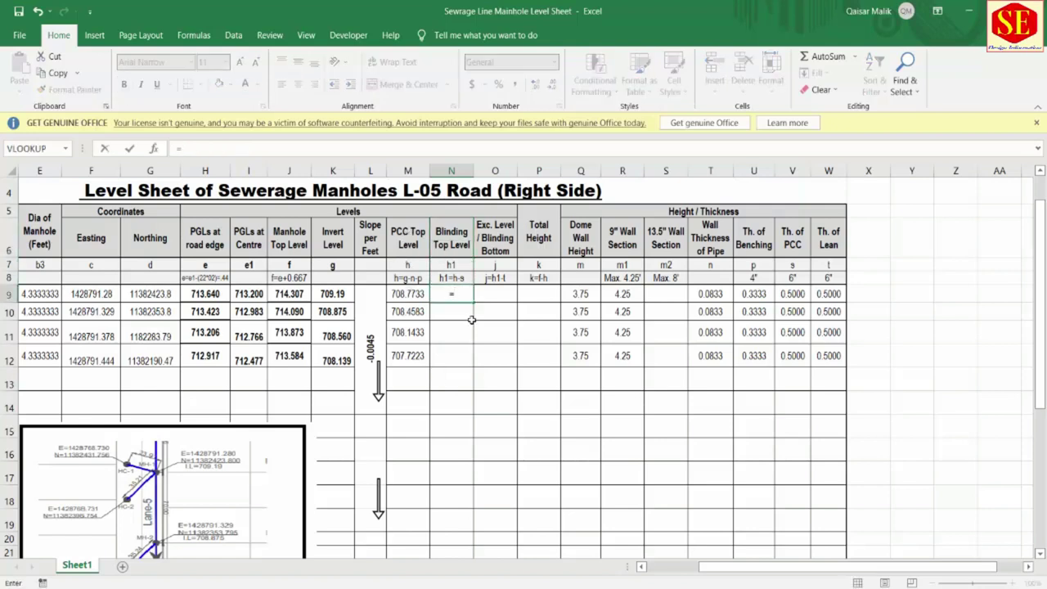
{"action": "left_click", "coordinate": [406, 296]}
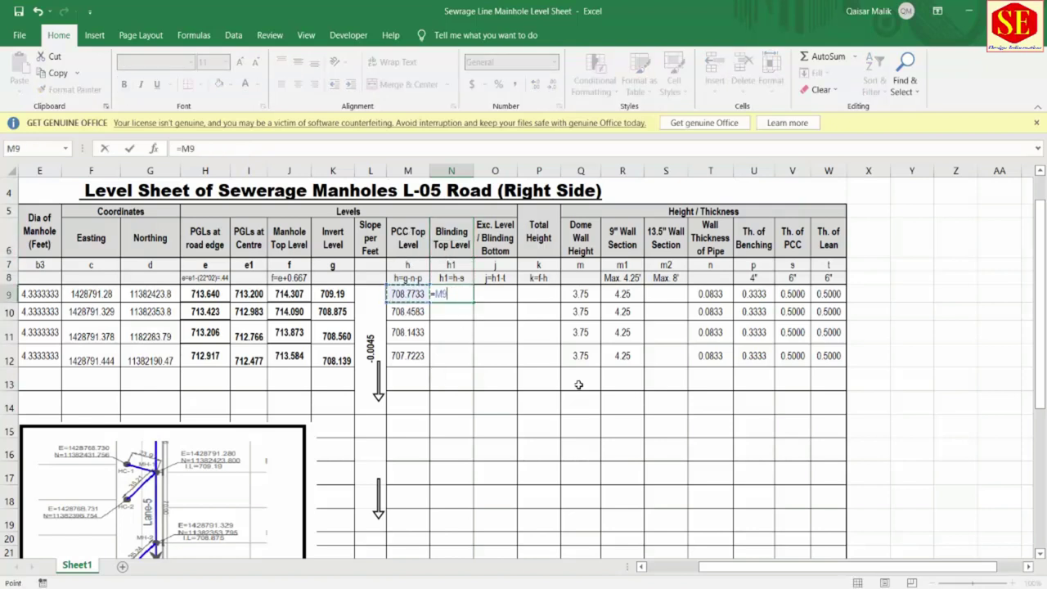
{"action": "type", "text": "-"}
{"action": "left_click", "coordinate": [787, 296]}
{"action": "key", "text": "Return"}
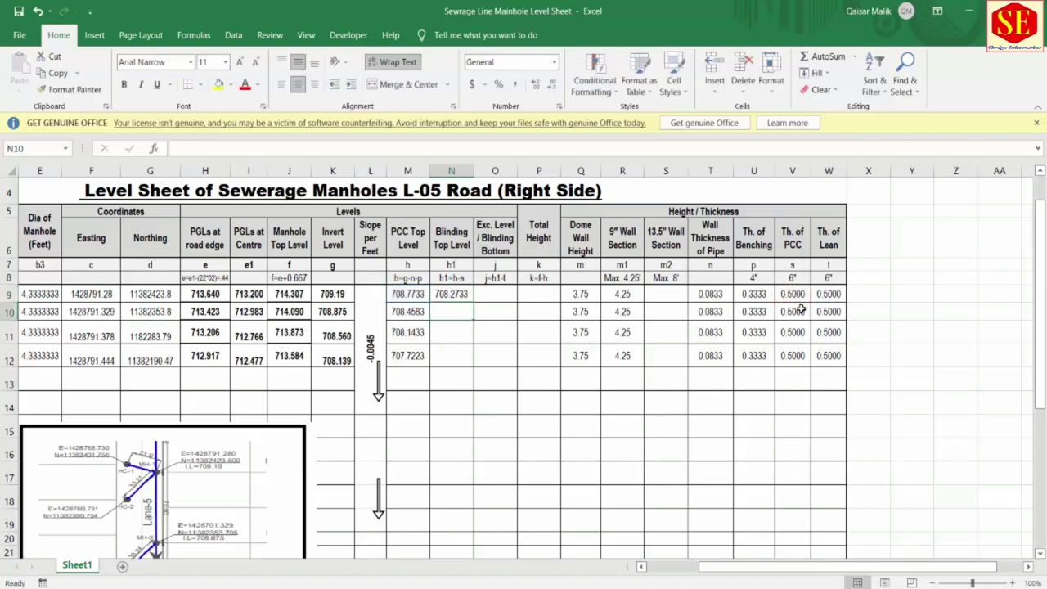
- Enter =M10-V10 in N10 and fill it down to N12
{"action": "type", "text": "="}
{"action": "left_click", "coordinate": [418, 314]}
{"action": "type", "text": "-"}
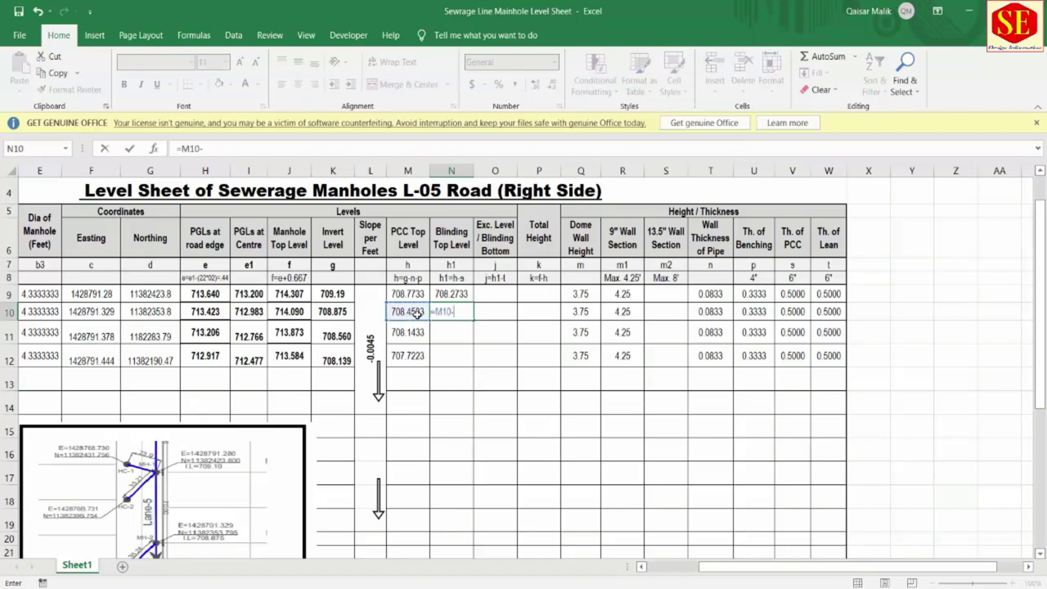
{"action": "left_click", "coordinate": [796, 313]}
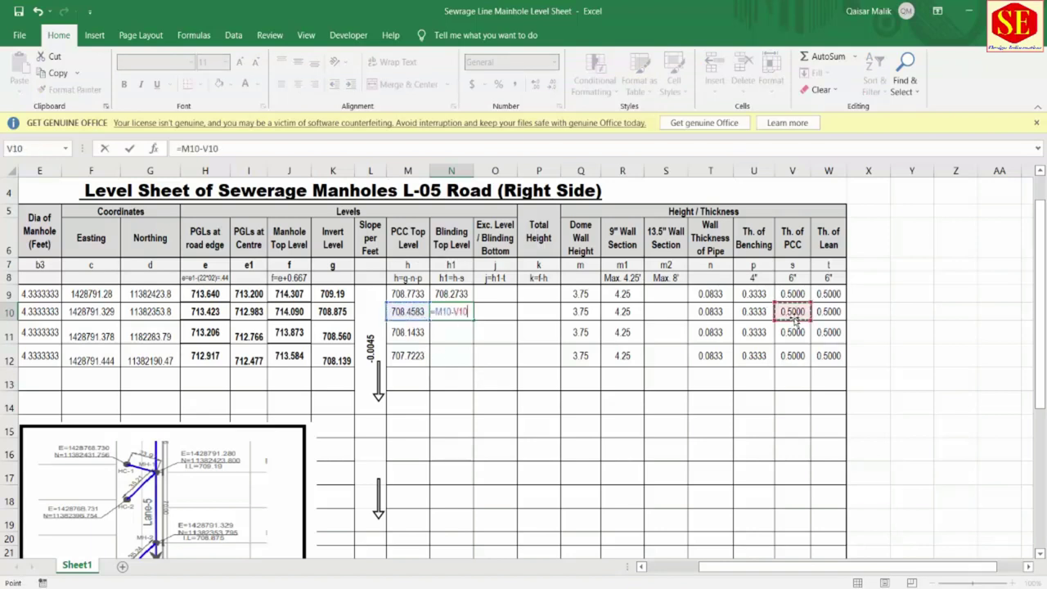
{"action": "key", "text": "Return"}
{"action": "left_click", "coordinate": [468, 312]}
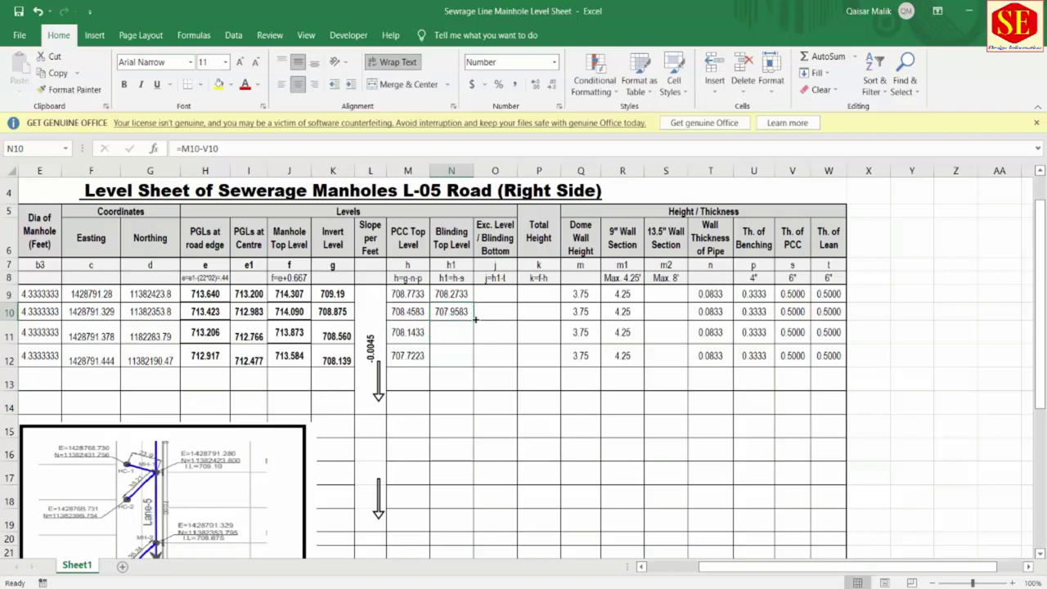
{"action": "left_click_drag", "start_coordinate": [473, 320], "coordinate": [473, 364]}
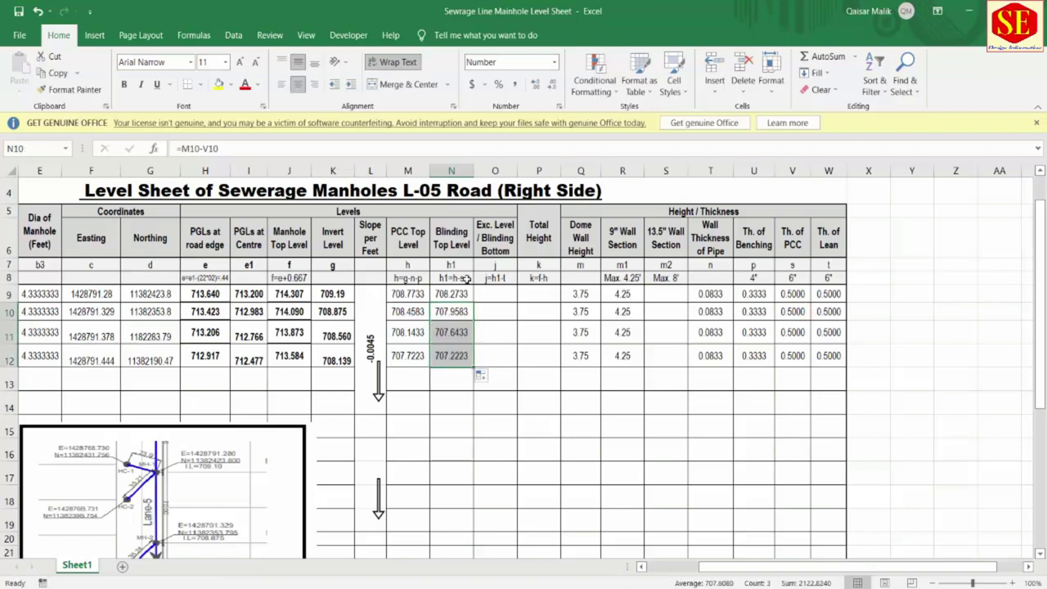
{"action": "key", "text": "alt+Tab"}
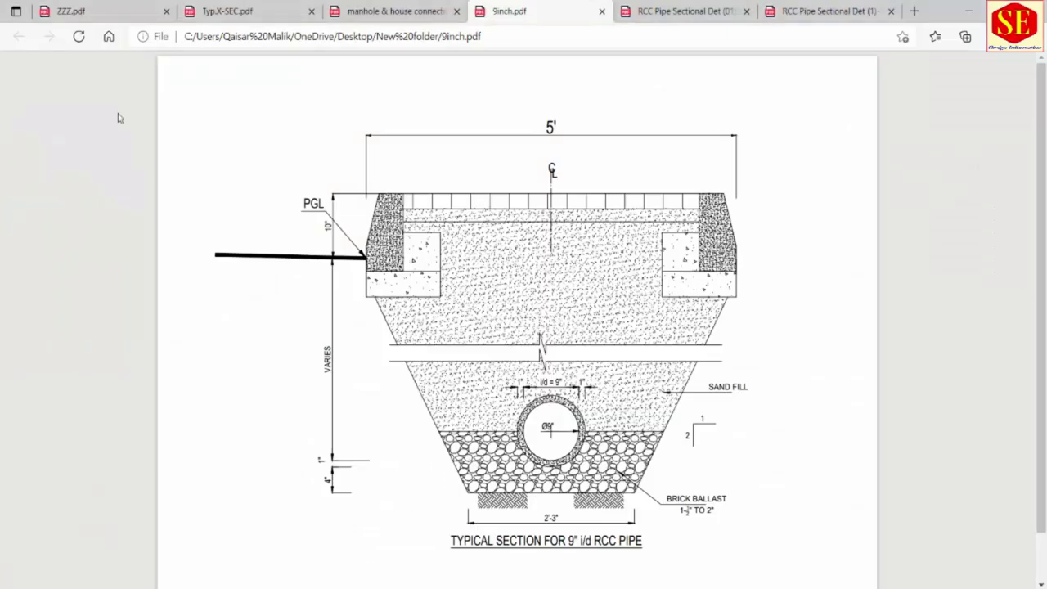
{"action": "left_click", "coordinate": [385, 11]}
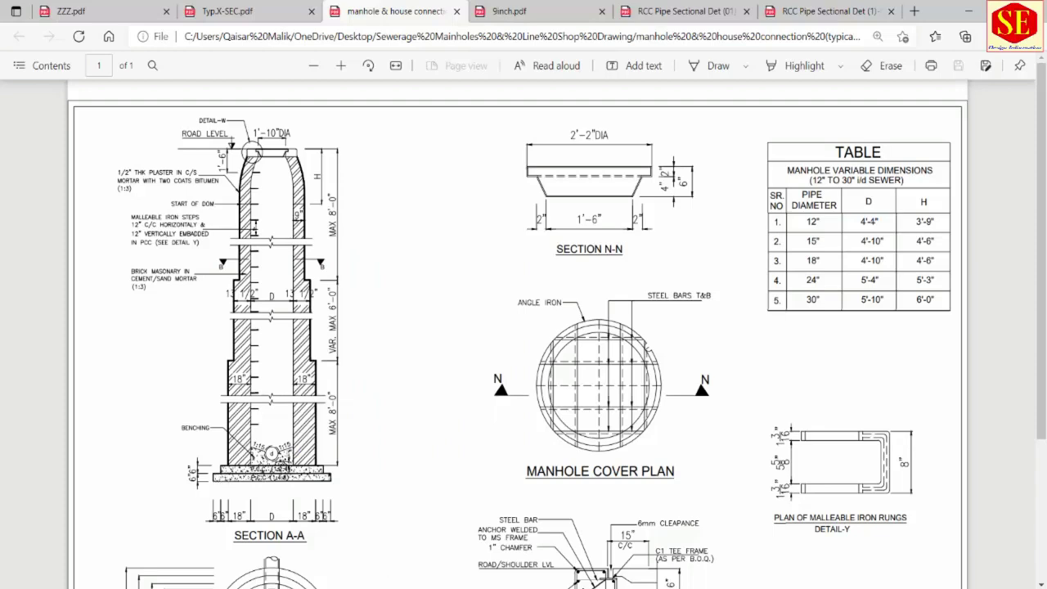
{"action": "left_click", "coordinate": [424, 546]}
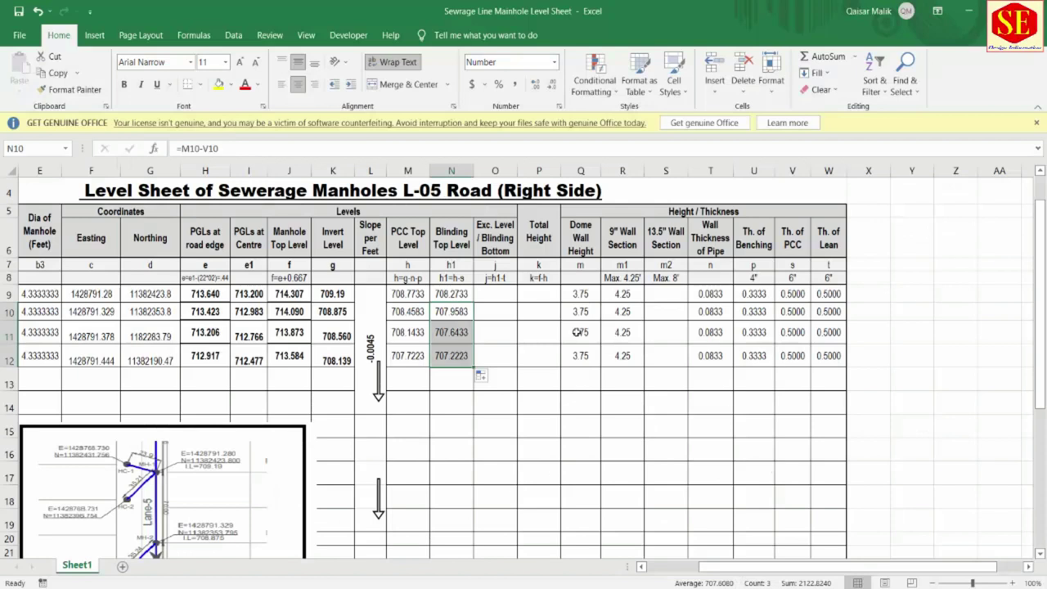
- Enter =N9-W9 in O9 for the first excavation level
{"action": "left_click", "coordinate": [500, 294]}
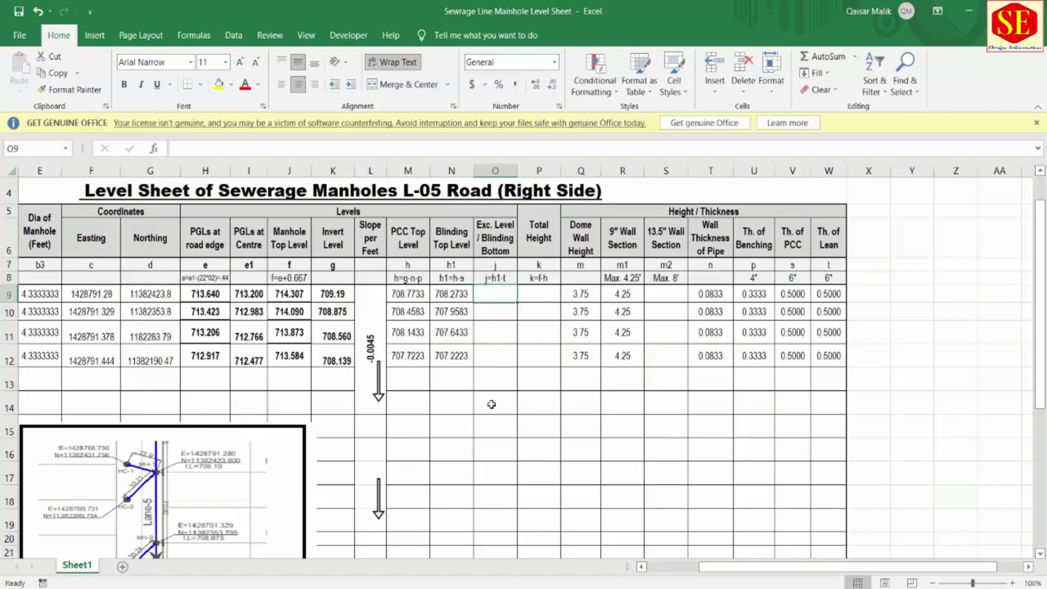
{"action": "type", "text": "="}
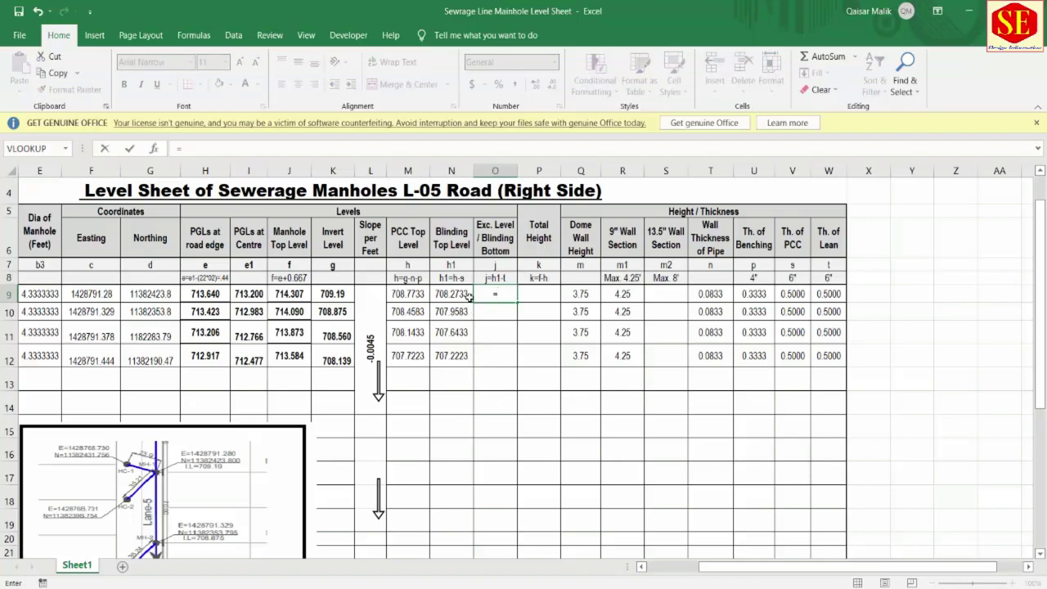
{"action": "left_click", "coordinate": [454, 293]}
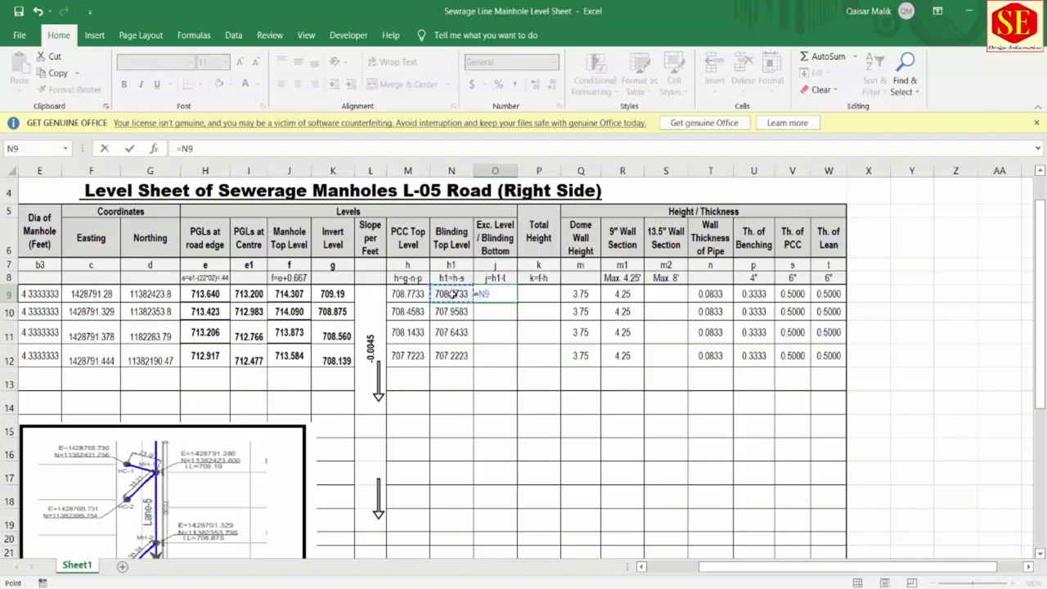
{"action": "type", "text": "-"}
{"action": "left_click", "coordinate": [835, 296]}
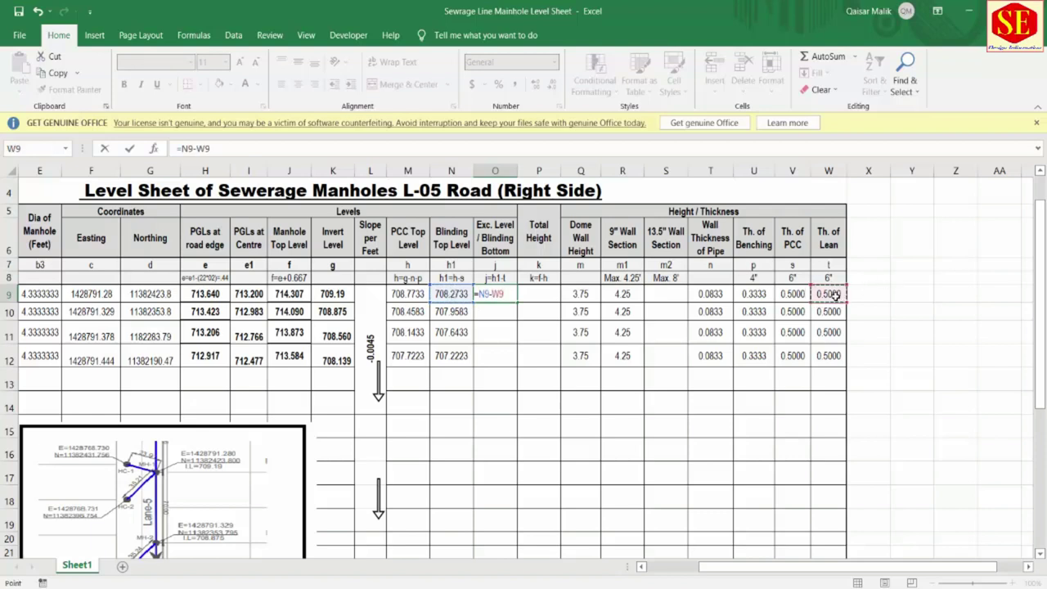
{"action": "key", "text": "Return"}
- Enter =N10-W10 in O10 and fill it down to O12
{"action": "type", "text": "="}
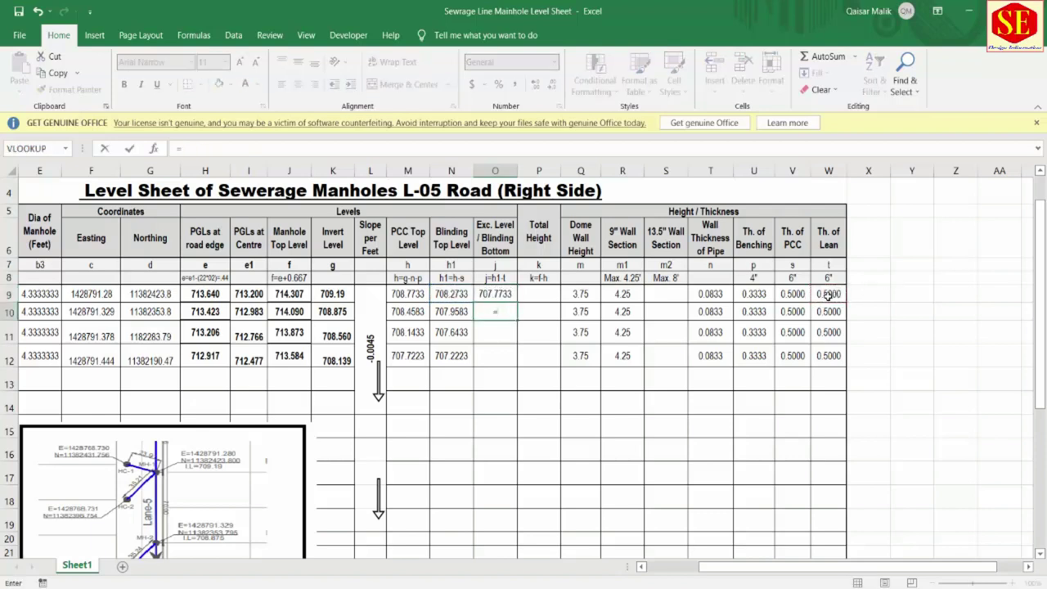
{"action": "left_click", "coordinate": [450, 311]}
{"action": "type", "text": "-"}
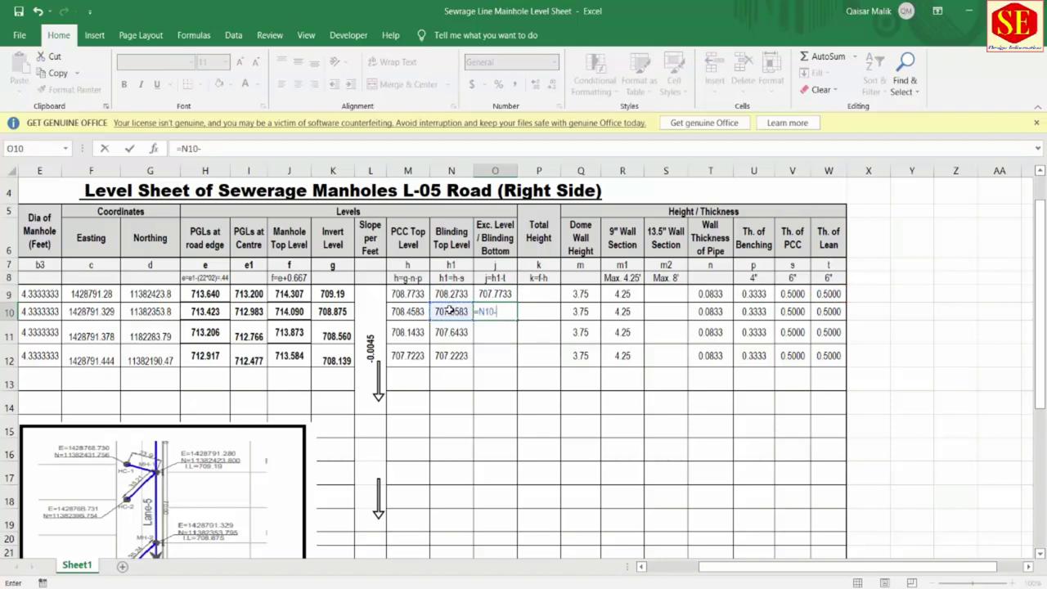
{"action": "left_click", "coordinate": [821, 312]}
{"action": "key", "text": "Return"}
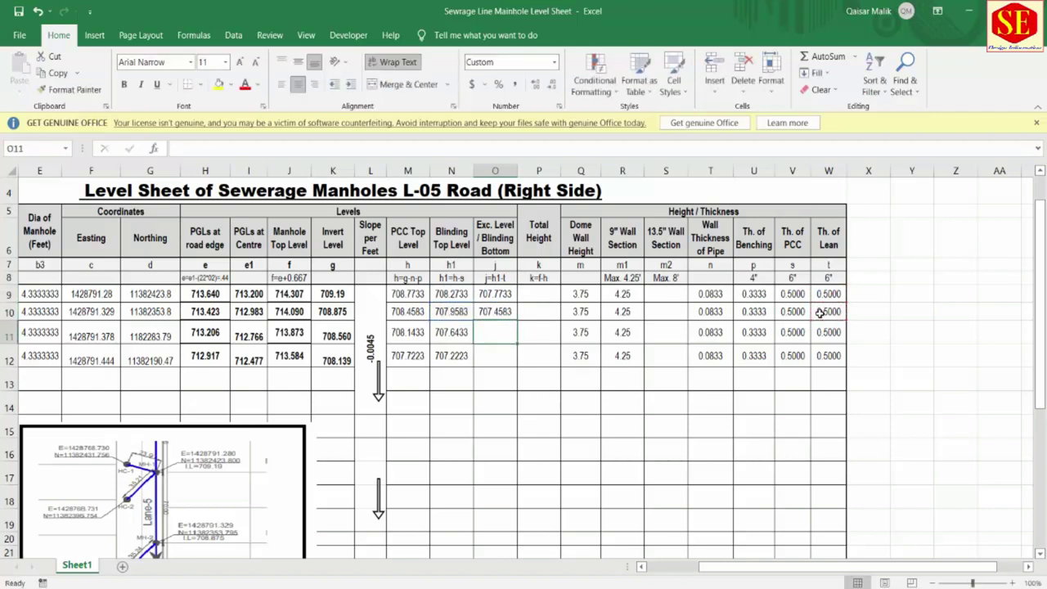
{"action": "left_click", "coordinate": [490, 309]}
{"action": "left_click_drag", "start_coordinate": [517, 321], "coordinate": [514, 370]}
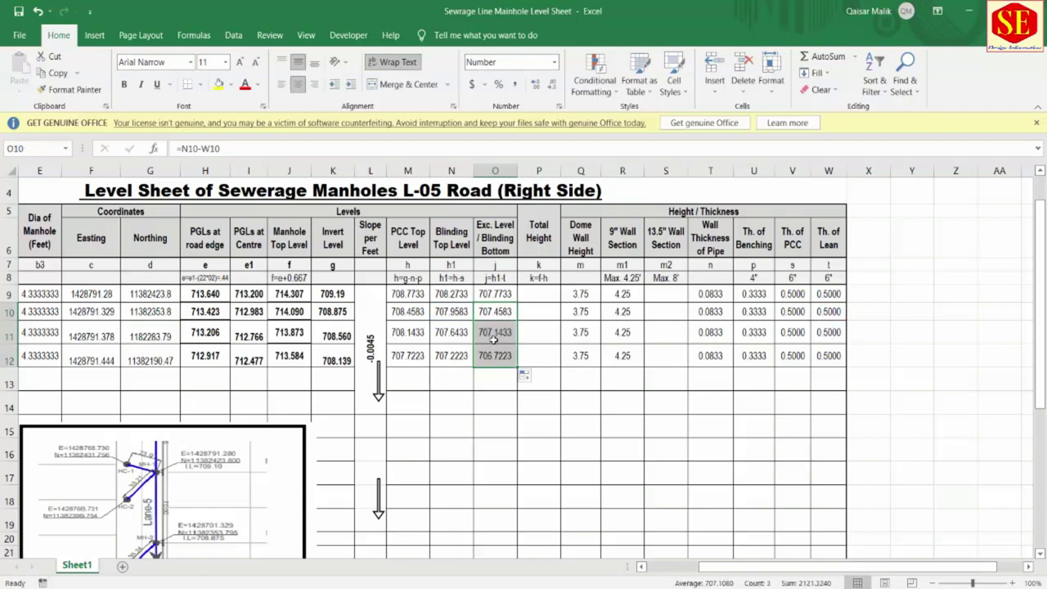
{"action": "left_click", "coordinate": [530, 223]}
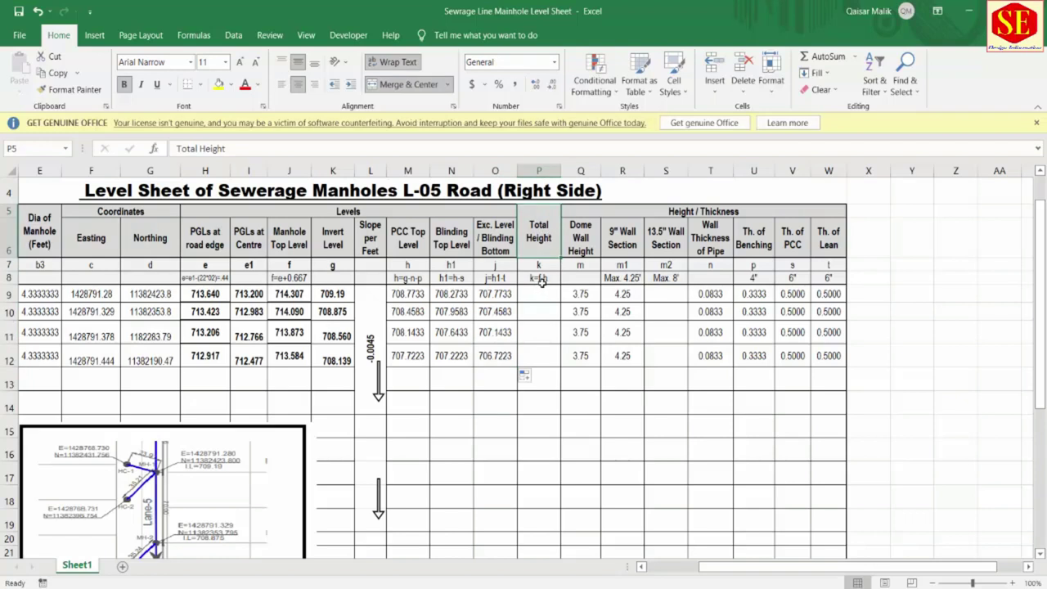
{"action": "left_click", "coordinate": [295, 296]}
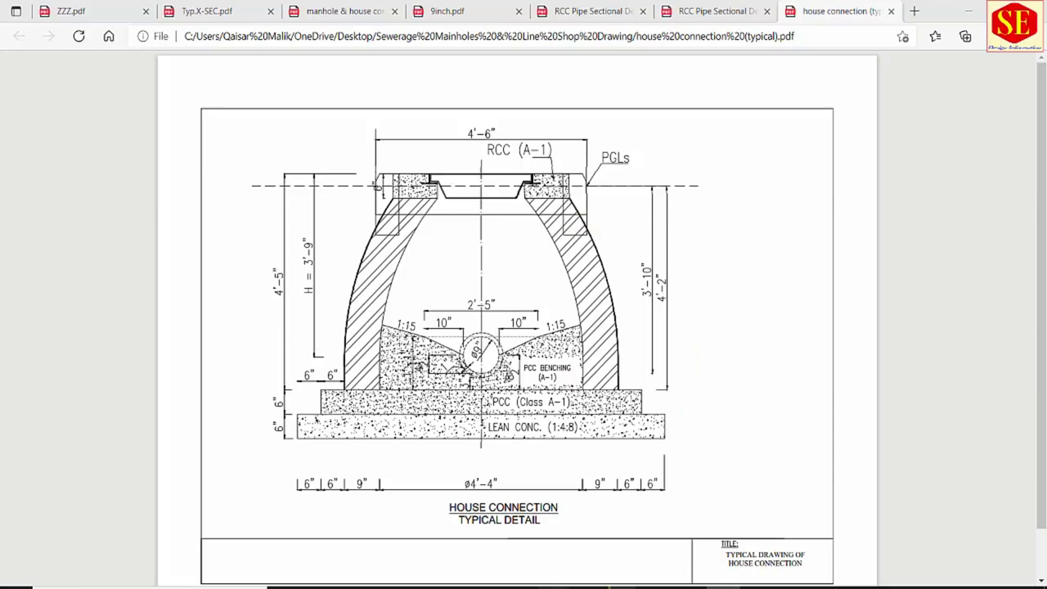
{"action": "left_click", "coordinate": [483, 516]}
{"action": "left_click", "coordinate": [540, 295]}
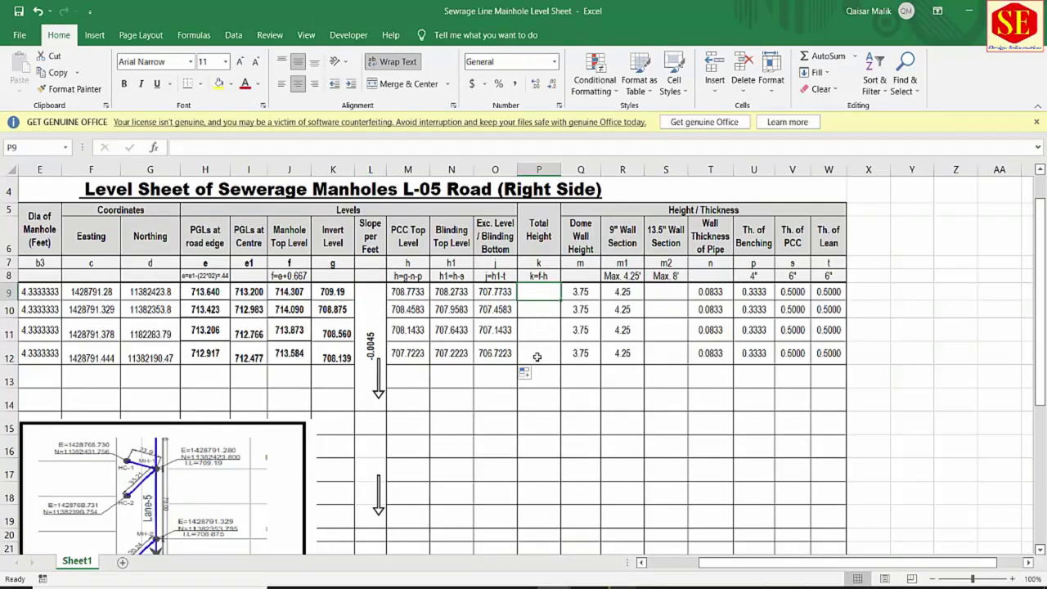
- Enter =J9-M9 in P9 for the first Total Height
{"action": "type", "text": "="}
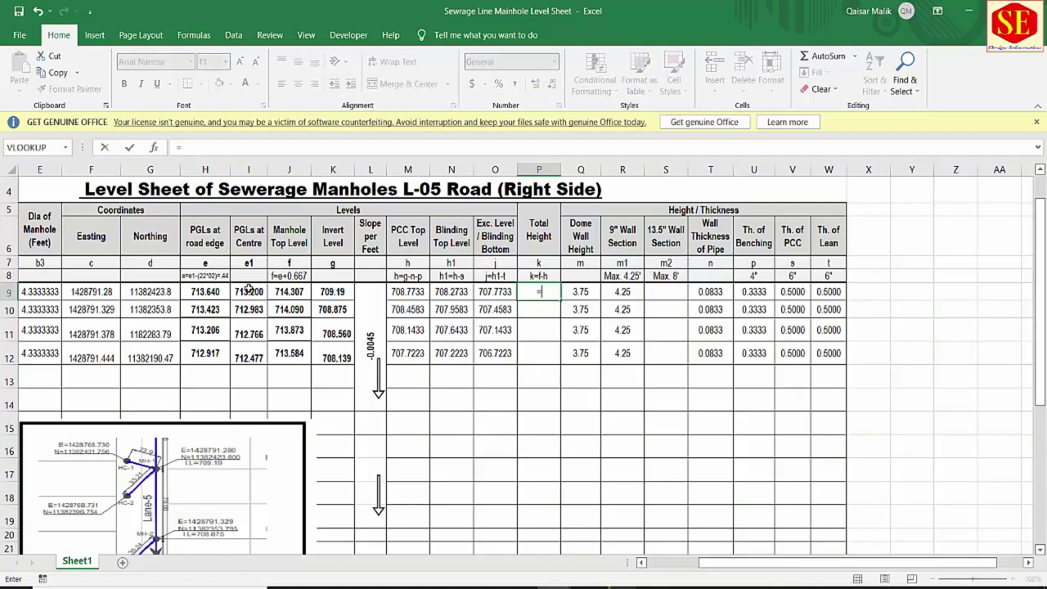
{"action": "left_click", "coordinate": [288, 293]}
{"action": "type", "text": "-"}
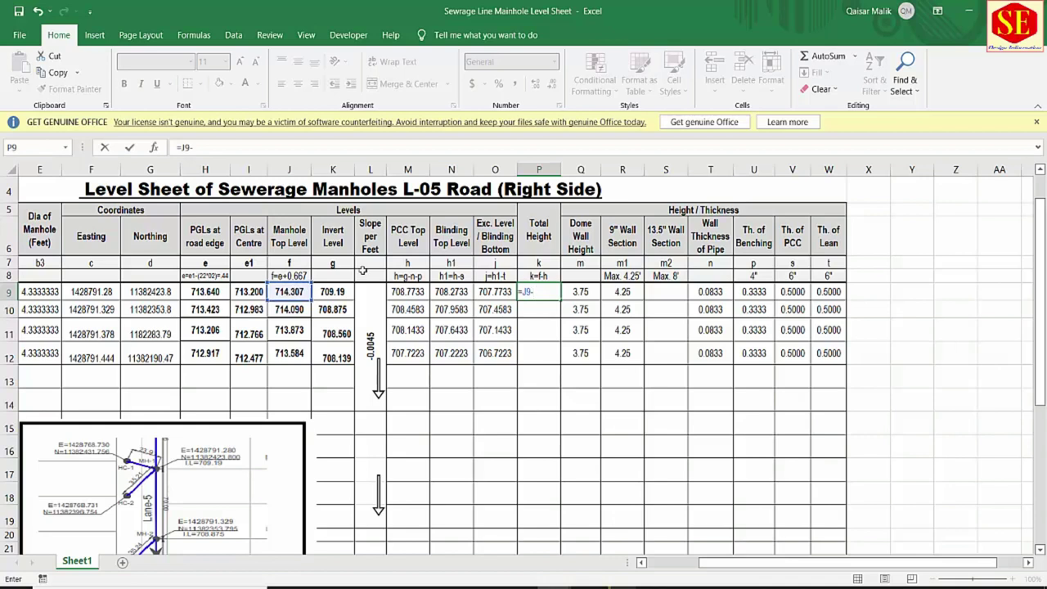
{"action": "left_click", "coordinate": [403, 291]}
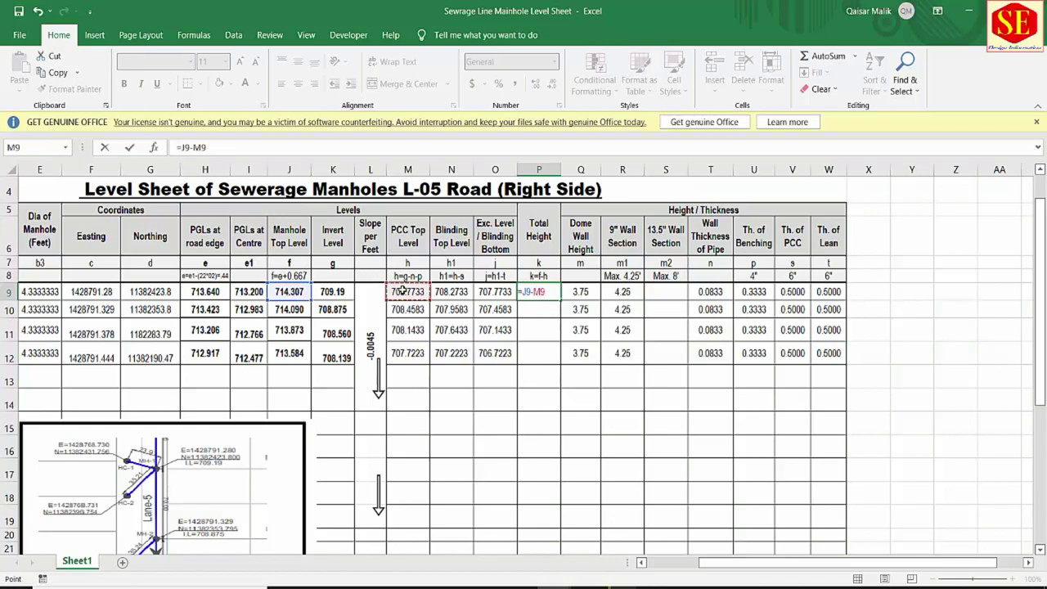
{"action": "key", "text": "Return"}
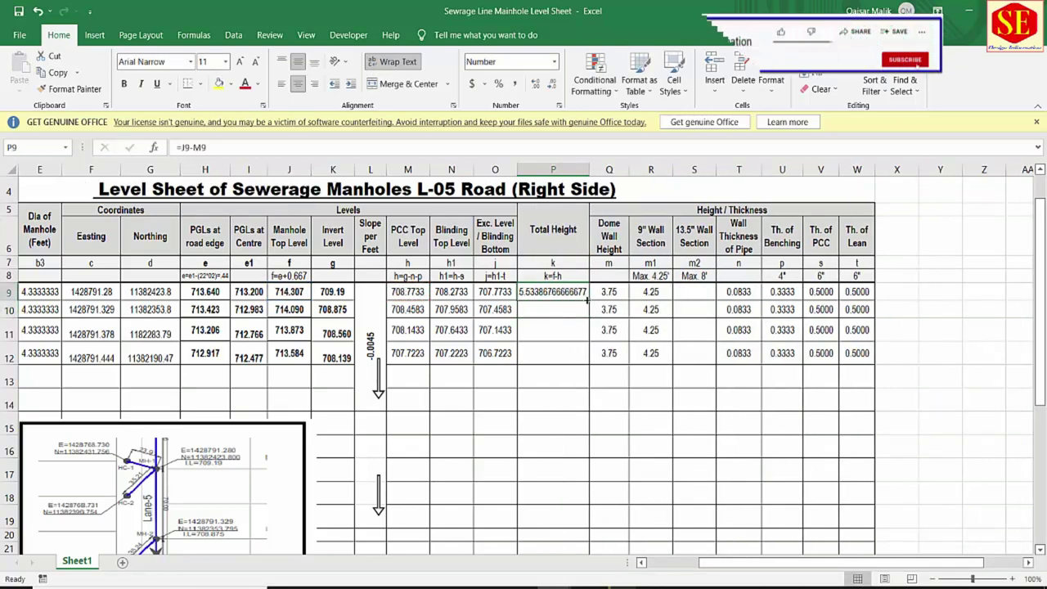
- Reduce the decimal places shown in P9, then add one back
{"action": "left_click", "coordinate": [571, 311]}
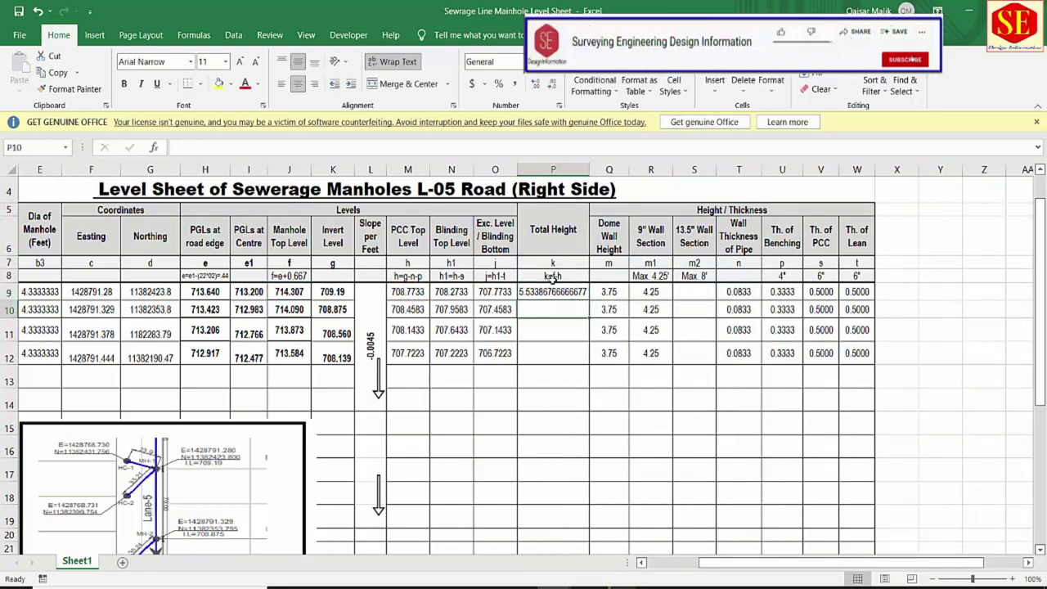
{"action": "left_click", "coordinate": [560, 293]}
{"action": "left_click", "coordinate": [553, 85]}
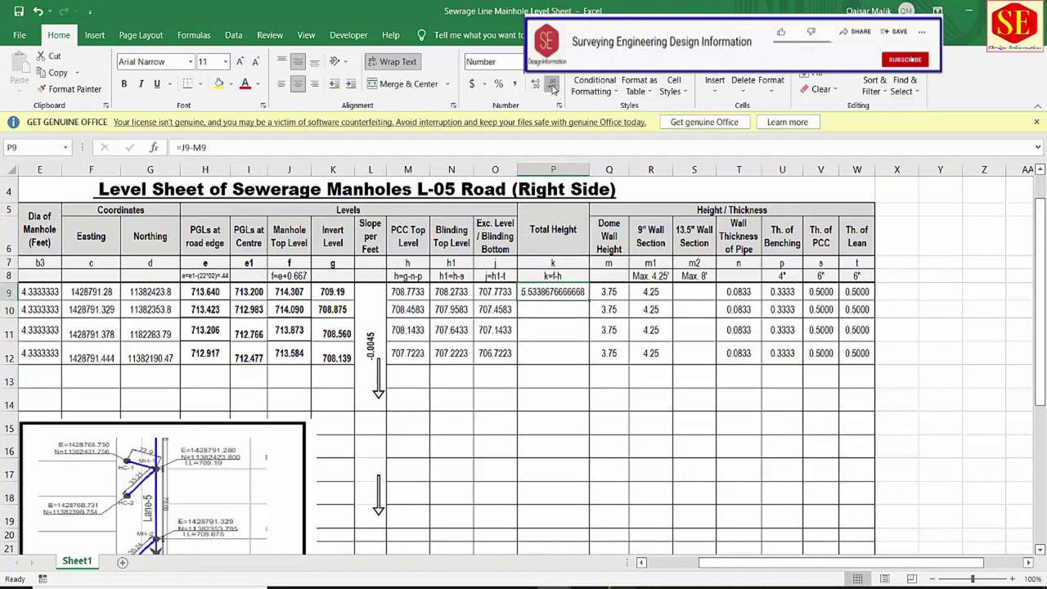
{"action": "left_click", "coordinate": [553, 85]}
{"action": "left_click", "coordinate": [553, 85]}
{"action": "left_click", "coordinate": [553, 85]}
{"action": "left_click", "coordinate": [553, 85]}
{"action": "left_click", "coordinate": [554, 85]}
{"action": "left_click", "coordinate": [554, 87]}
{"action": "left_click", "coordinate": [555, 87]}
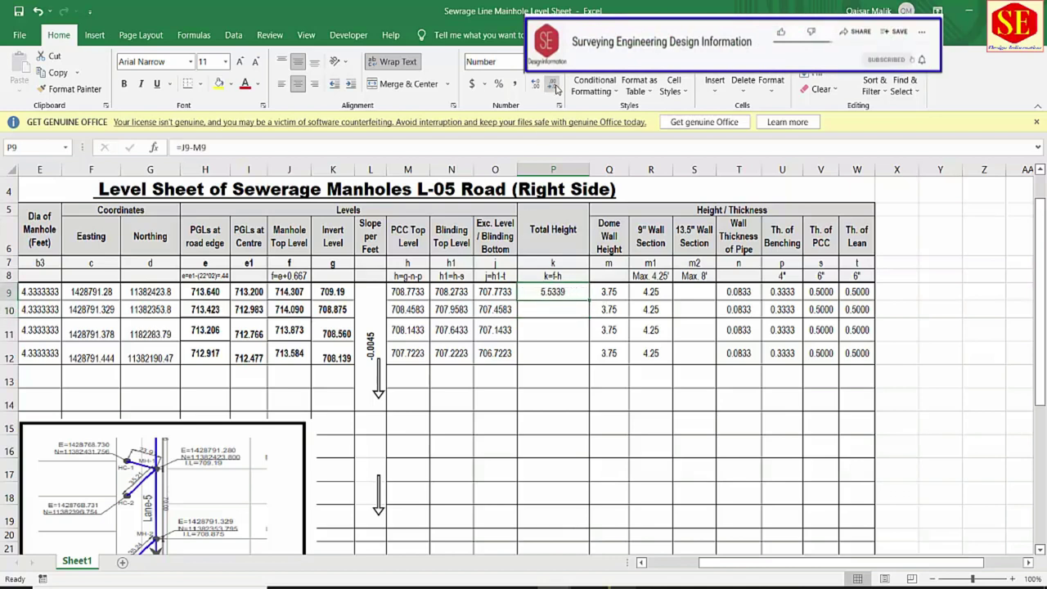
{"action": "left_click", "coordinate": [555, 88]}
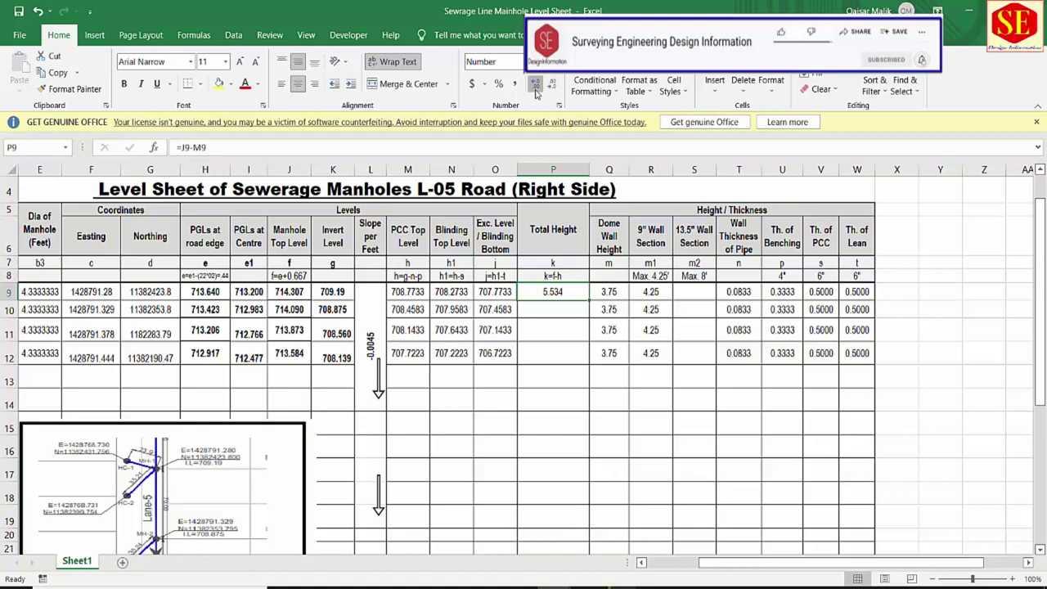
{"action": "left_click", "coordinate": [535, 85]}
- Enter =J10-M10 in P10 and fill it down to P12
{"action": "left_click", "coordinate": [544, 310]}
{"action": "type", "text": "="}
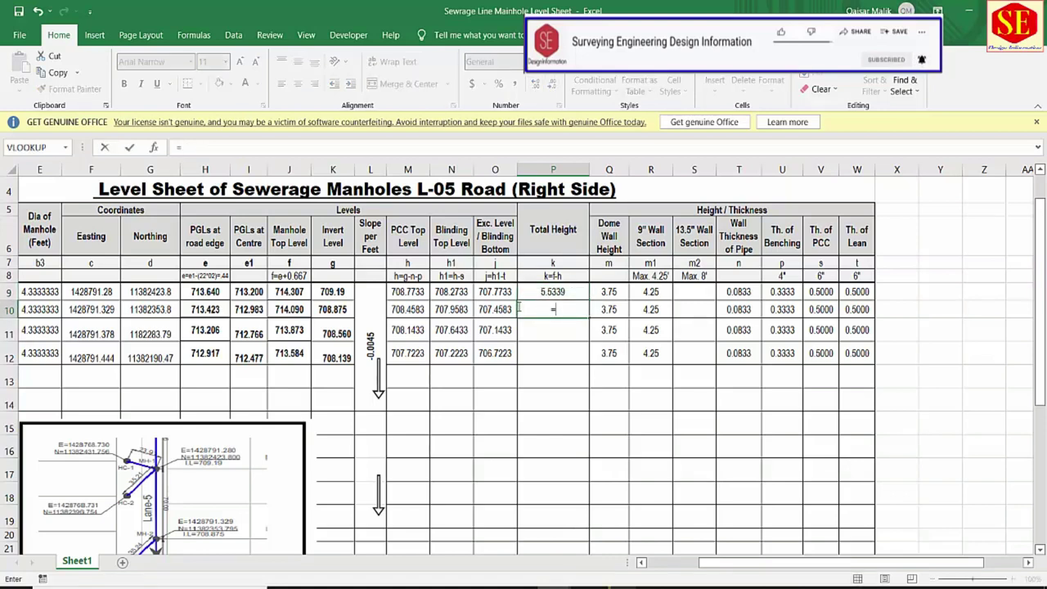
{"action": "left_click", "coordinate": [299, 309]}
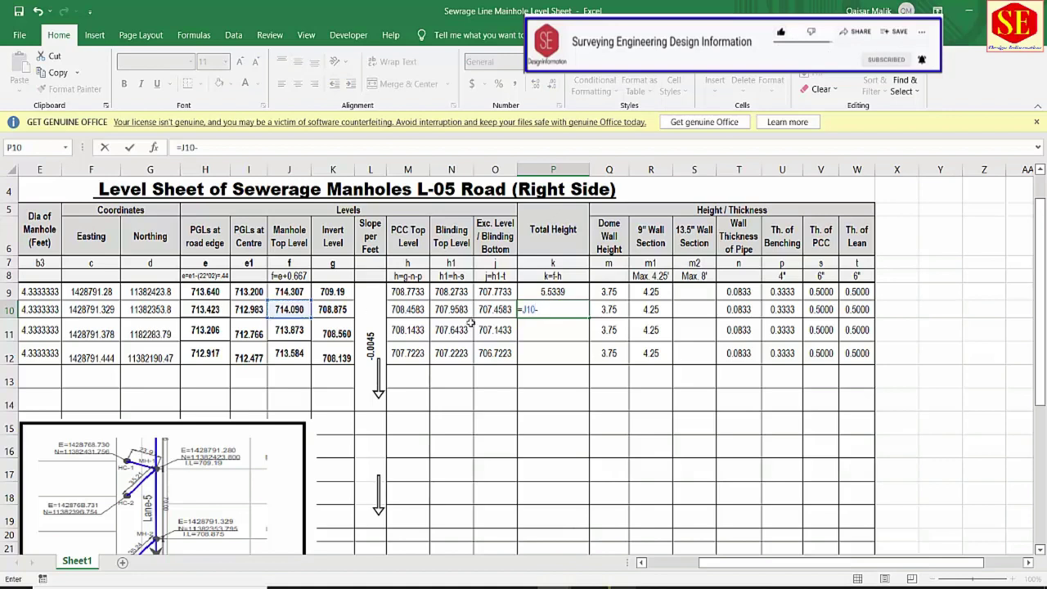
{"action": "type", "text": "-"}
{"action": "left_click", "coordinate": [411, 310]}
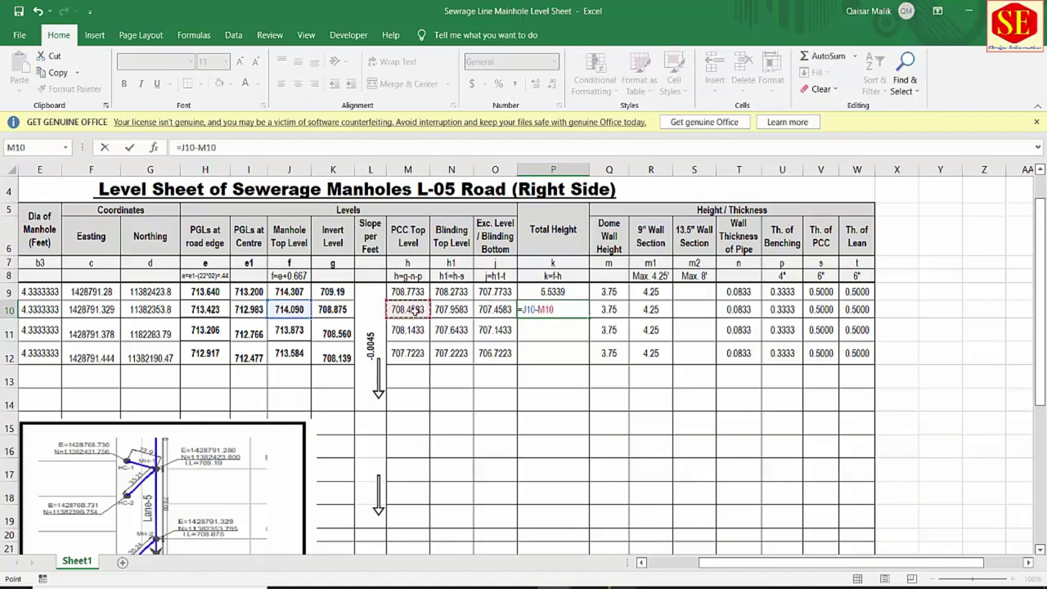
{"action": "key", "text": "Return"}
{"action": "left_click", "coordinate": [579, 304]}
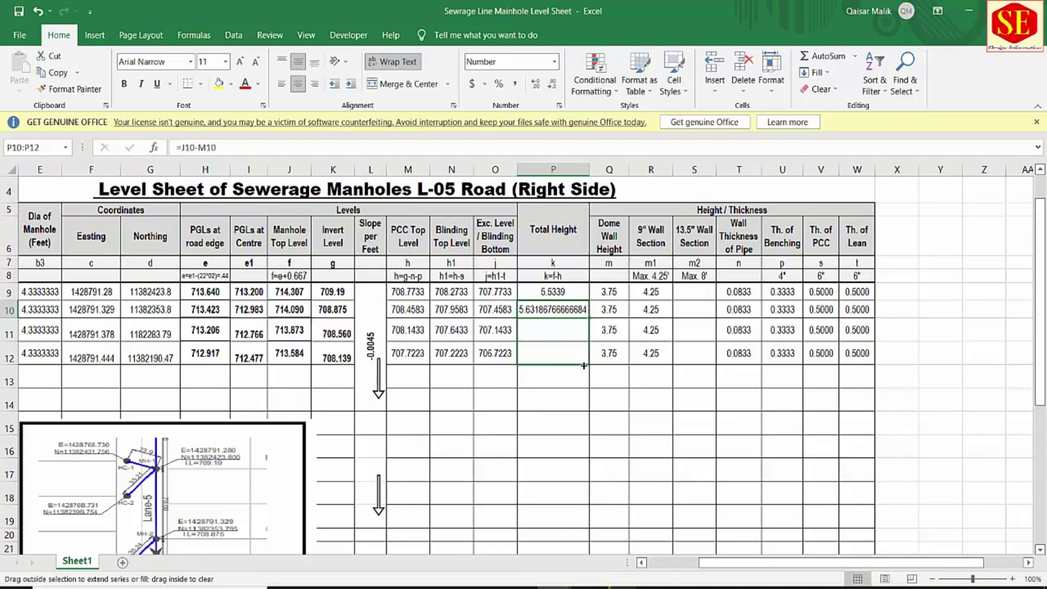
{"action": "left_click_drag", "start_coordinate": [590, 319], "coordinate": [587, 362]}
- Format P9:P12 to four decimals: 5.5339, 5.6319, 5.7298, 5.8615
{"action": "left_click", "coordinate": [567, 293]}
{"action": "left_click_drag", "start_coordinate": [567, 293], "coordinate": [564, 353]}
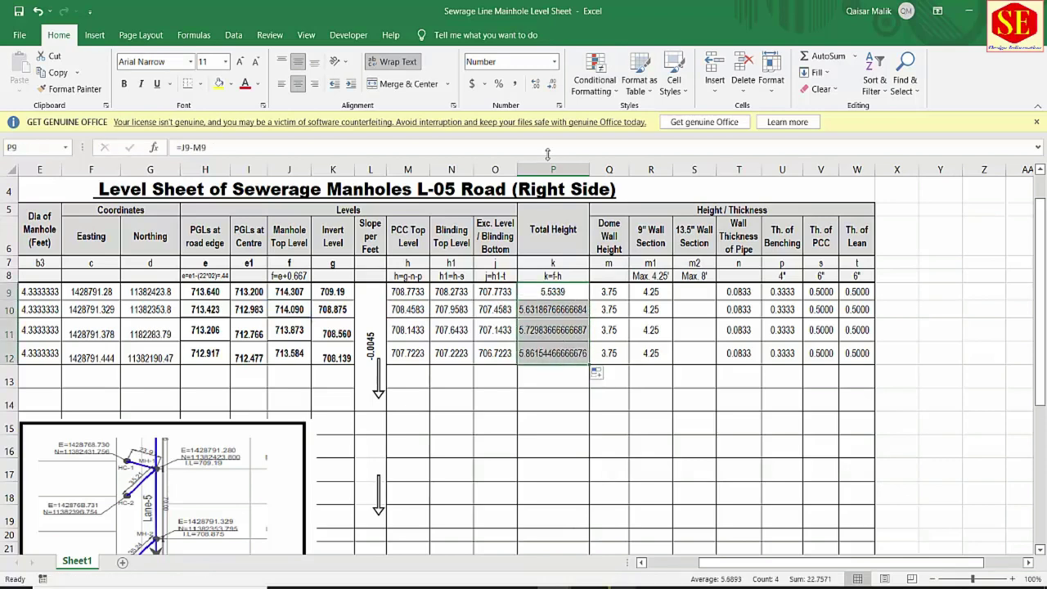
{"action": "left_click", "coordinate": [533, 85]}
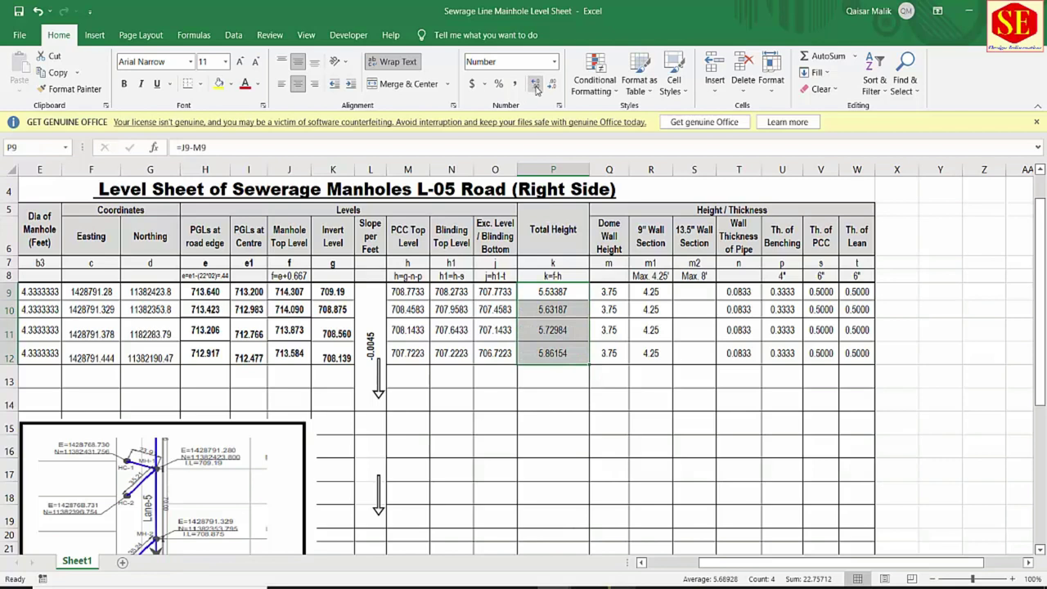
{"action": "left_click", "coordinate": [534, 85]}
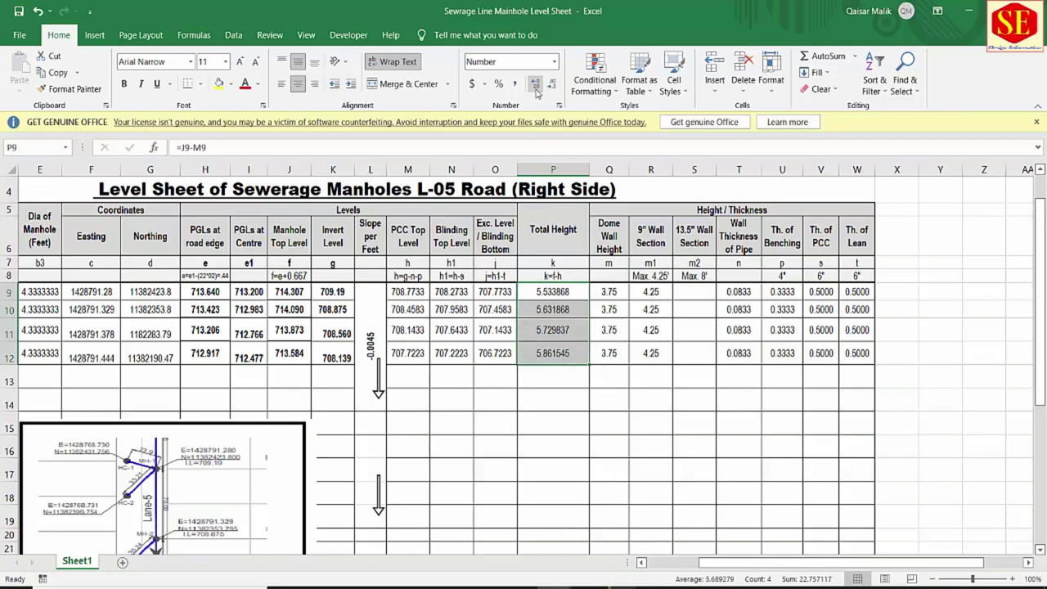
{"action": "left_click", "coordinate": [550, 91]}
{"action": "left_click", "coordinate": [551, 91]}
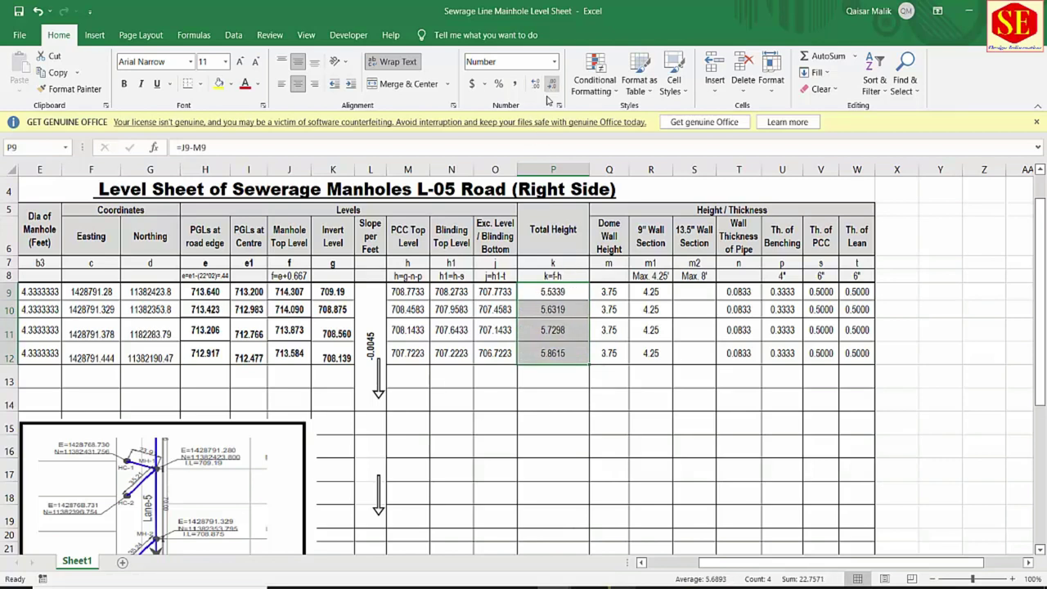
- Check each Total Height formula from row 9 to row 12
{"action": "left_click_drag", "start_coordinate": [525, 473], "coordinate": [527, 450]}
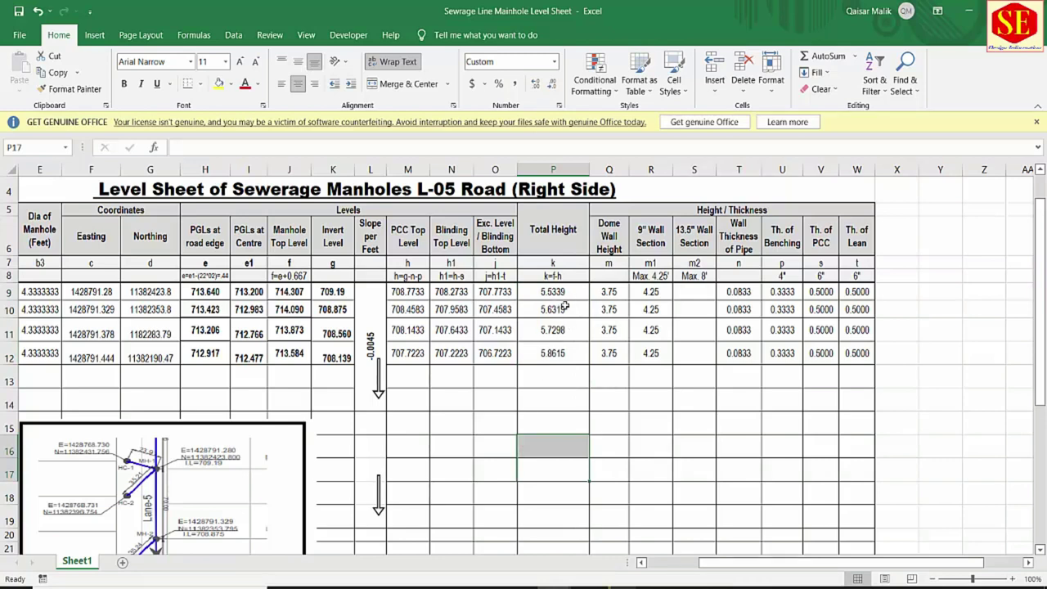
{"action": "left_click", "coordinate": [554, 235]}
{"action": "left_click", "coordinate": [554, 292]}
{"action": "left_click", "coordinate": [555, 310]}
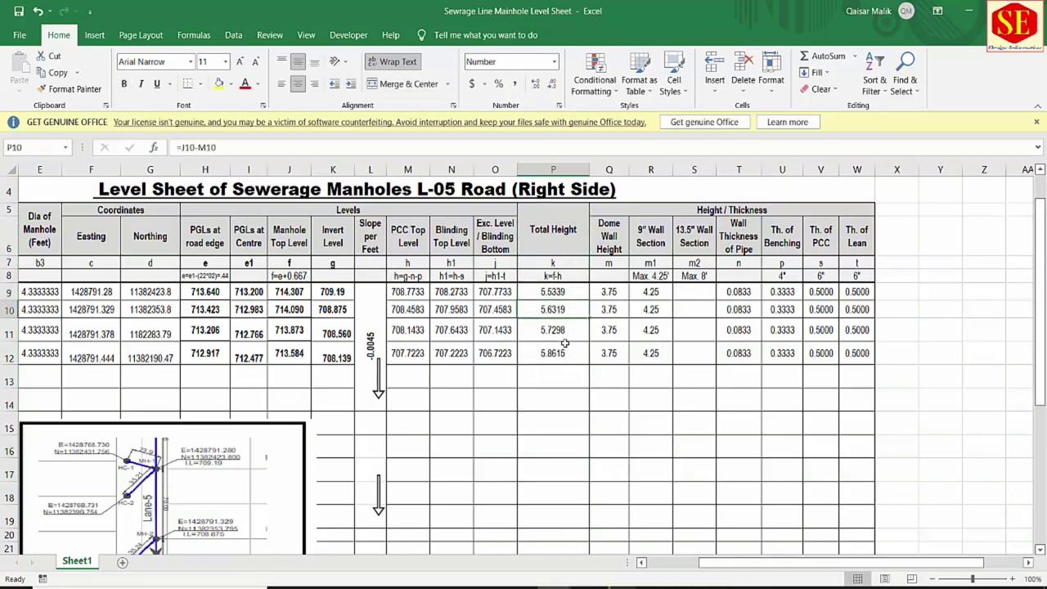
{"action": "left_click", "coordinate": [556, 330]}
{"action": "left_click", "coordinate": [563, 352]}
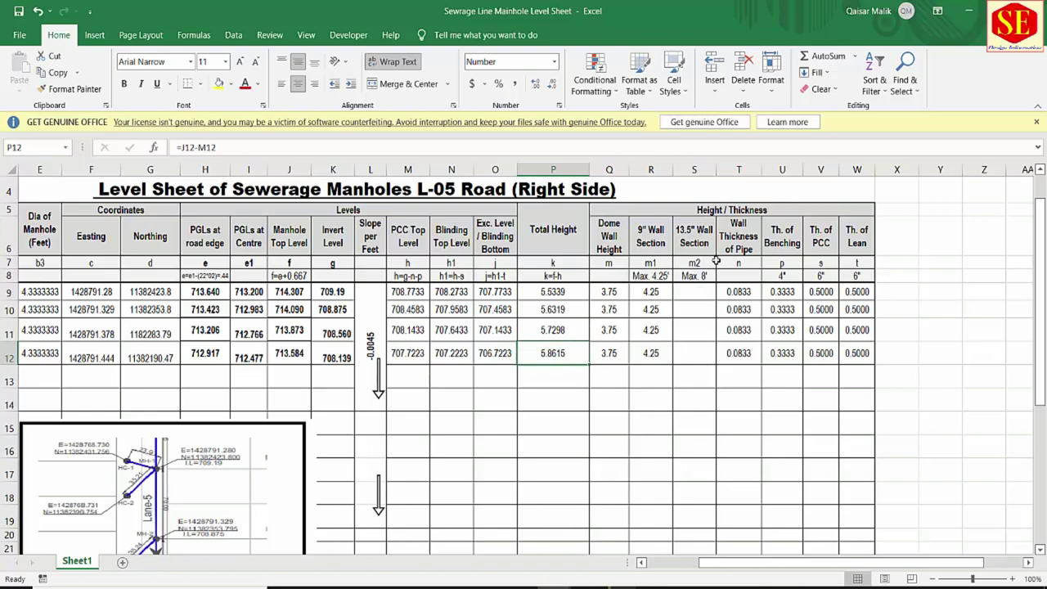
{"action": "scroll", "coordinate": [694, 233], "scroll_direction": "up", "scroll_amount": 1}
{"action": "scroll", "coordinate": [695, 233], "scroll_direction": "right", "scroll_amount": 1}
- Clear the old 4.25 wall section values and enter =P9-Q9 in R9
{"action": "left_click", "coordinate": [609, 298]}
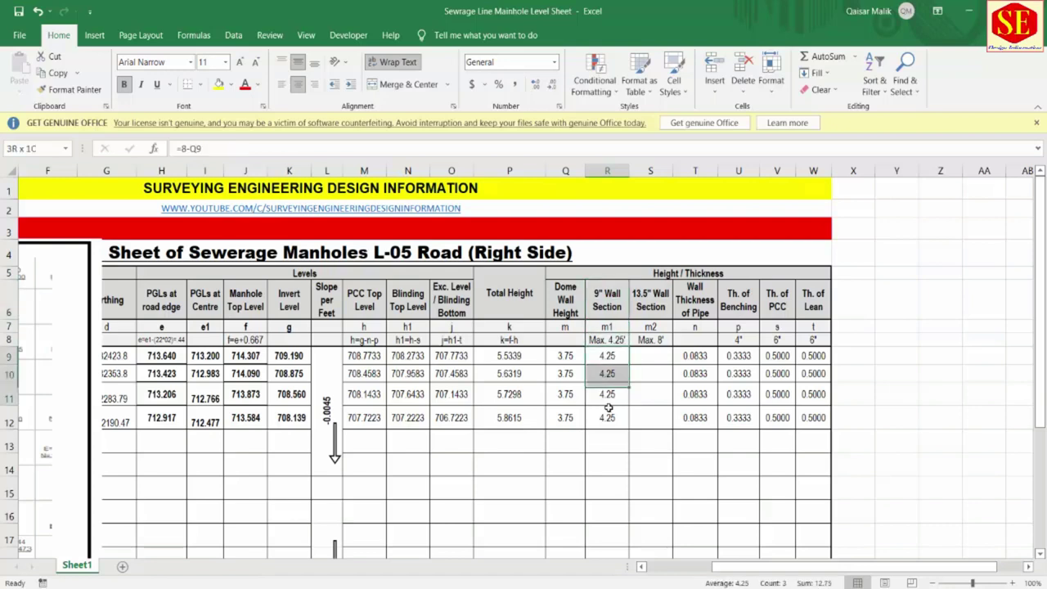
{"action": "left_click_drag", "start_coordinate": [610, 356], "coordinate": [607, 419]}
{"action": "key", "text": "Delete"}
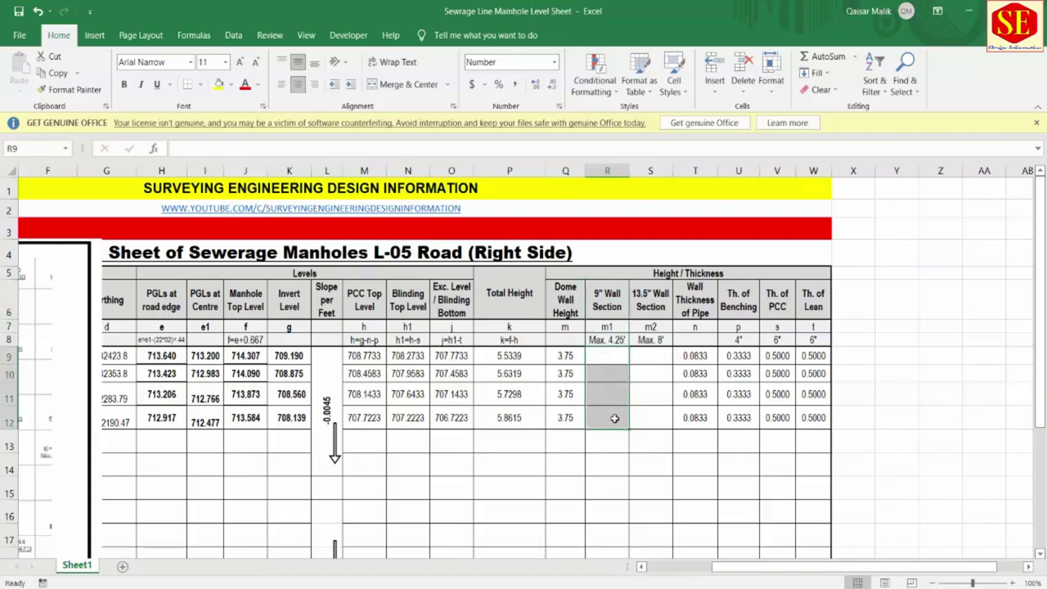
{"action": "left_click", "coordinate": [610, 360]}
{"action": "type", "text": "="}
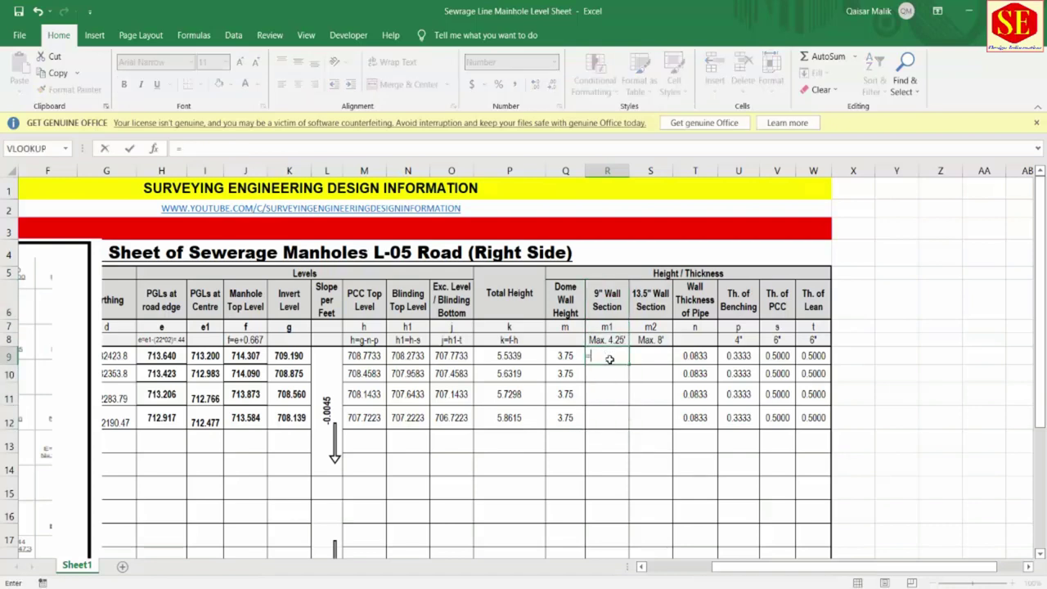
{"action": "left_click", "coordinate": [491, 358]}
{"action": "type", "text": "-"}
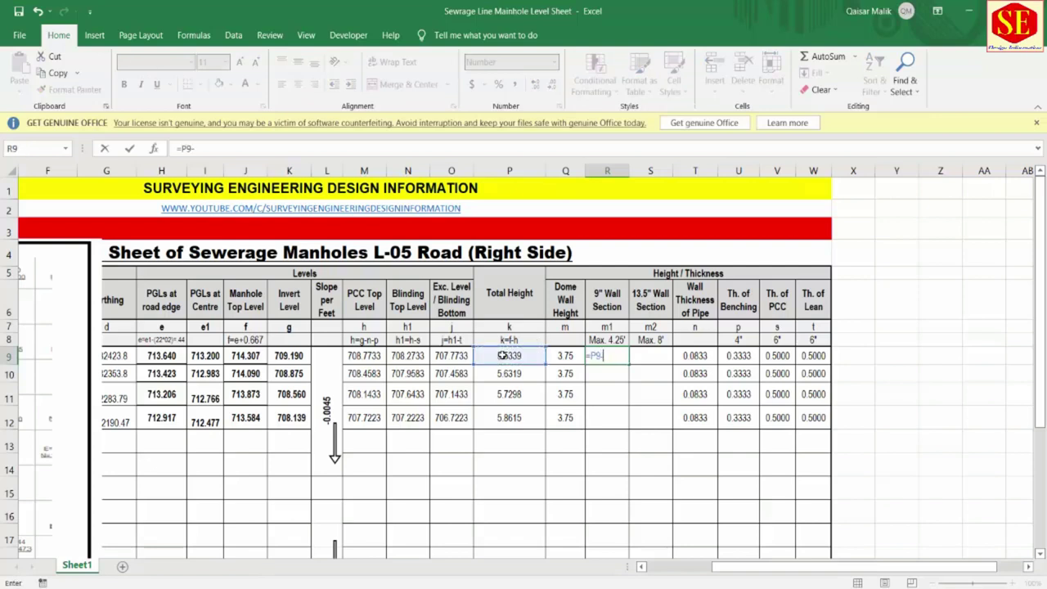
{"action": "left_click", "coordinate": [571, 357]}
{"action": "key", "text": "Return"}
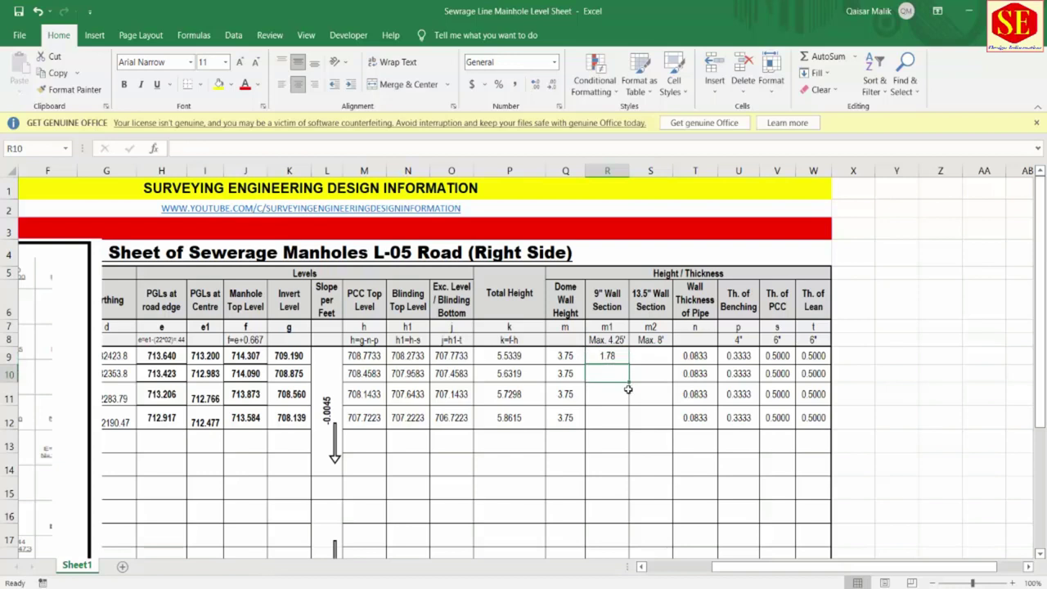
- Enter =P10-Q10 in R10 and fill it down to R12
{"action": "type", "text": "="}
{"action": "left_click", "coordinate": [503, 373]}
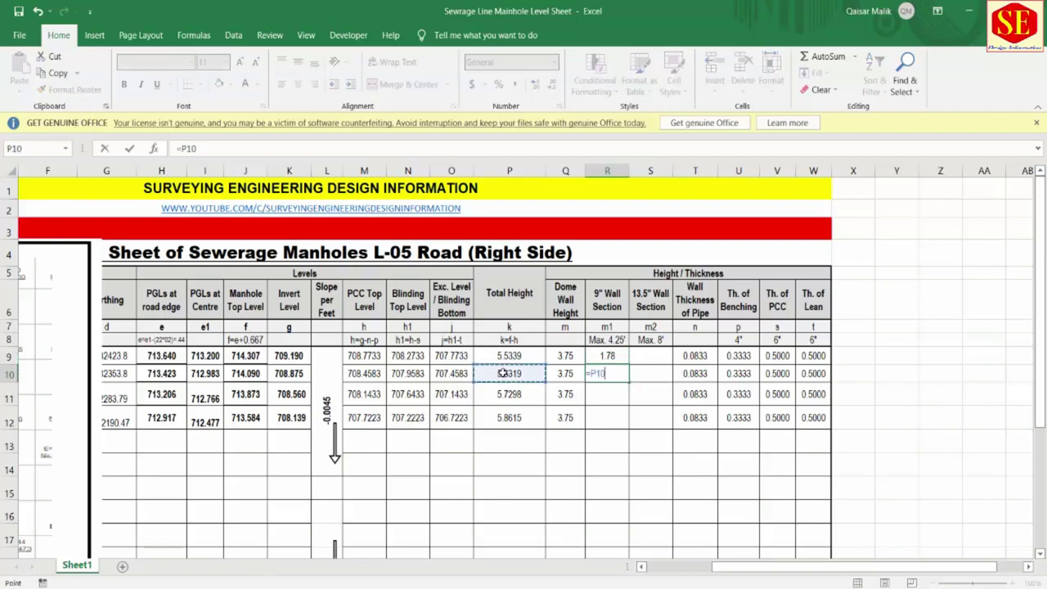
{"action": "type", "text": "-"}
{"action": "left_click", "coordinate": [564, 380]}
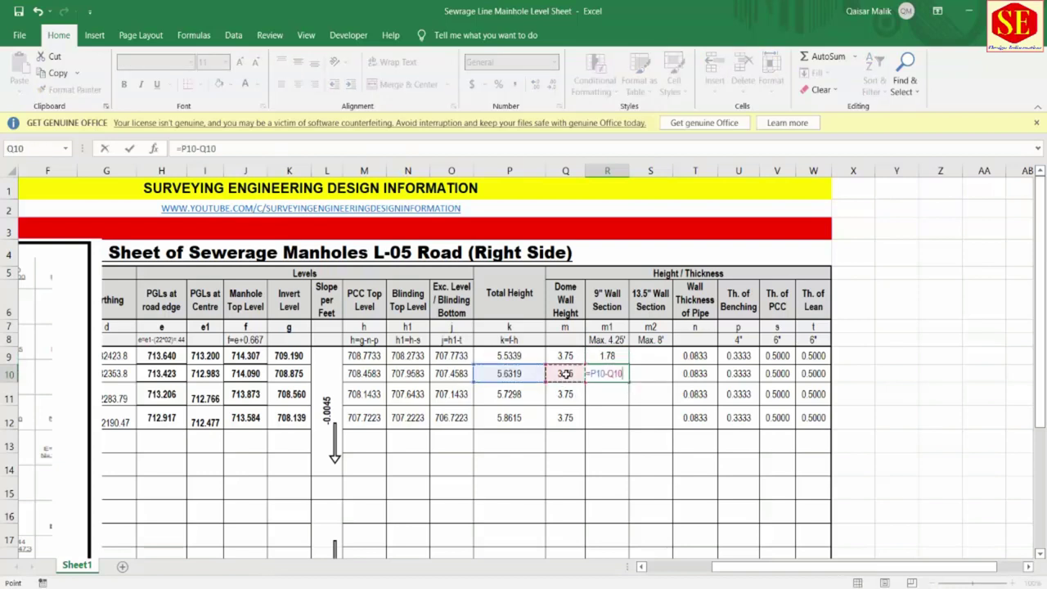
{"action": "key", "text": "Return"}
{"action": "left_click", "coordinate": [601, 373]}
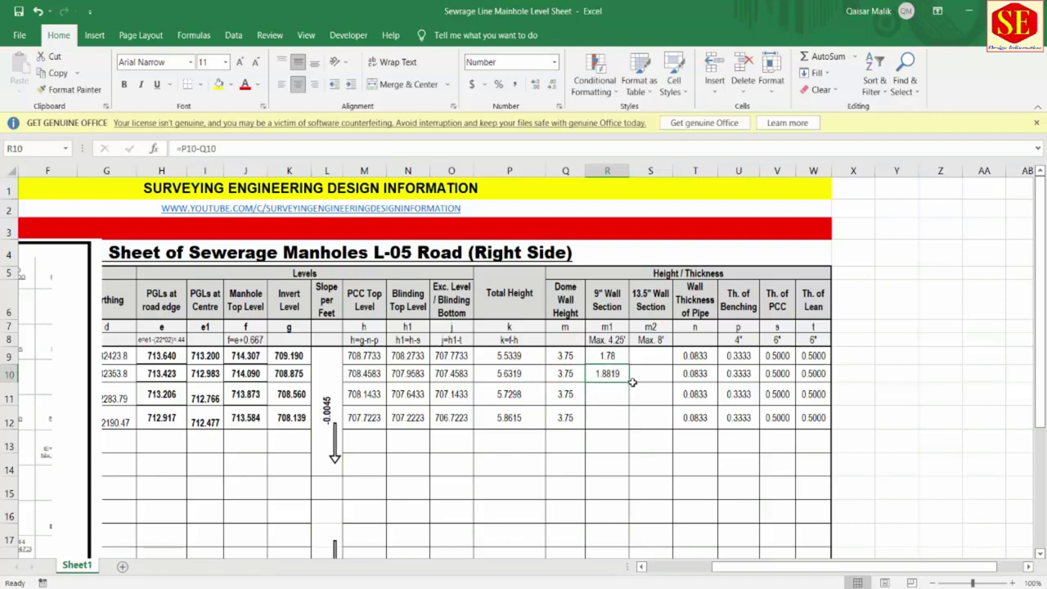
{"action": "left_click_drag", "start_coordinate": [630, 383], "coordinate": [630, 426]}
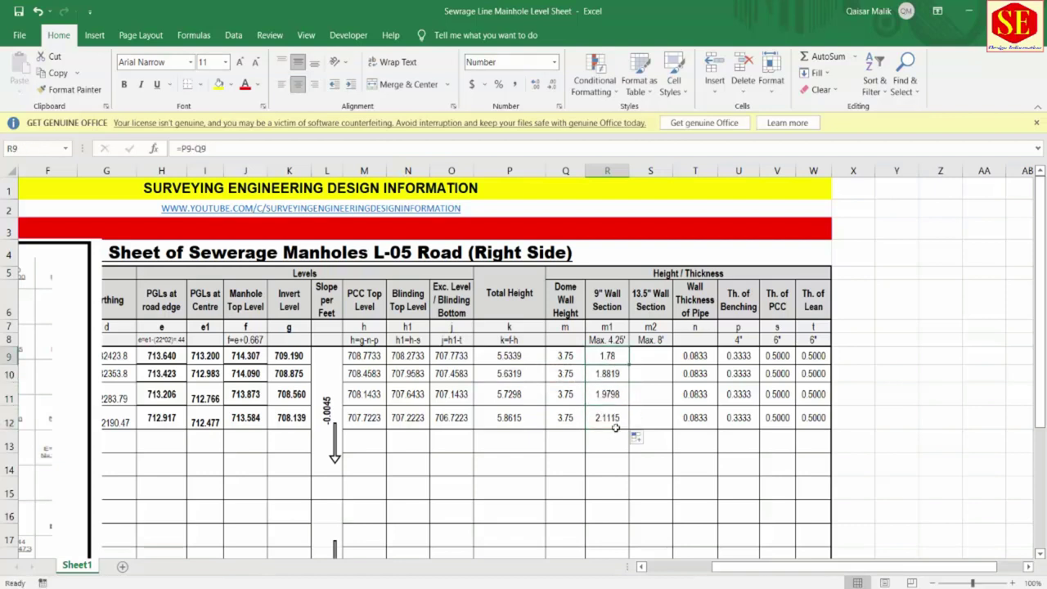
{"action": "left_click", "coordinate": [612, 418]}
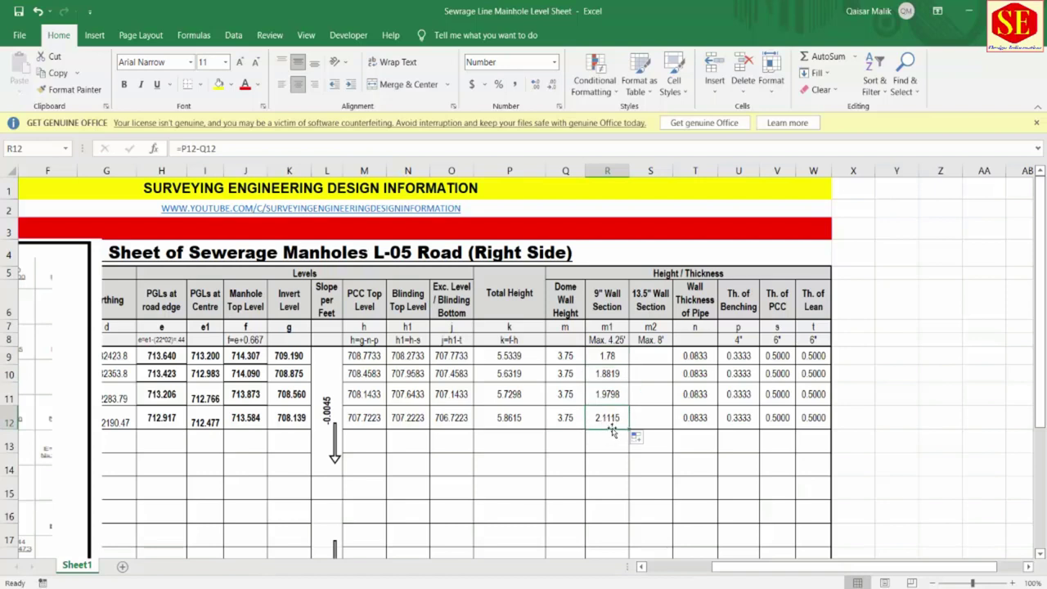
{"action": "left_click", "coordinate": [607, 341]}
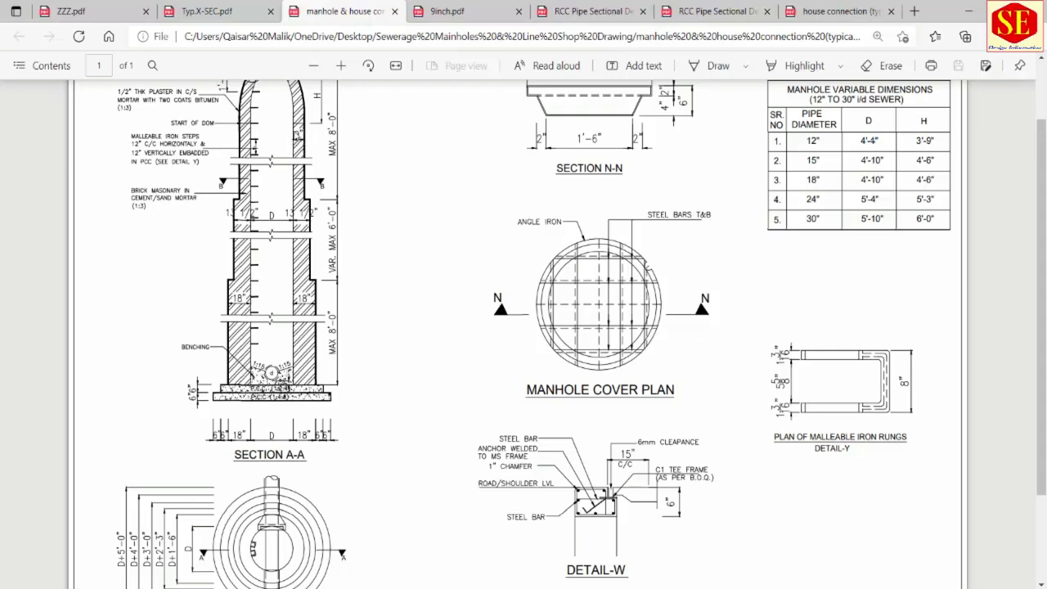
- Review the house connection (typical).pdf drawing, then select the 9" Wall Section values in Excel
{"action": "left_click", "coordinate": [838, 12]}
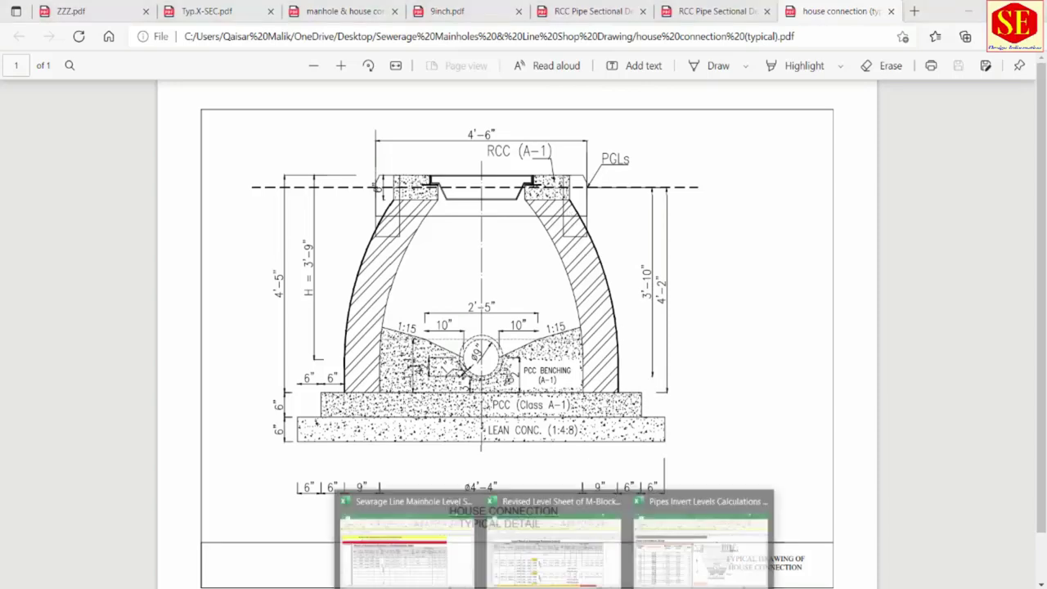
{"action": "left_click", "coordinate": [409, 540]}
{"action": "left_click_drag", "start_coordinate": [620, 357], "coordinate": [611, 421]}
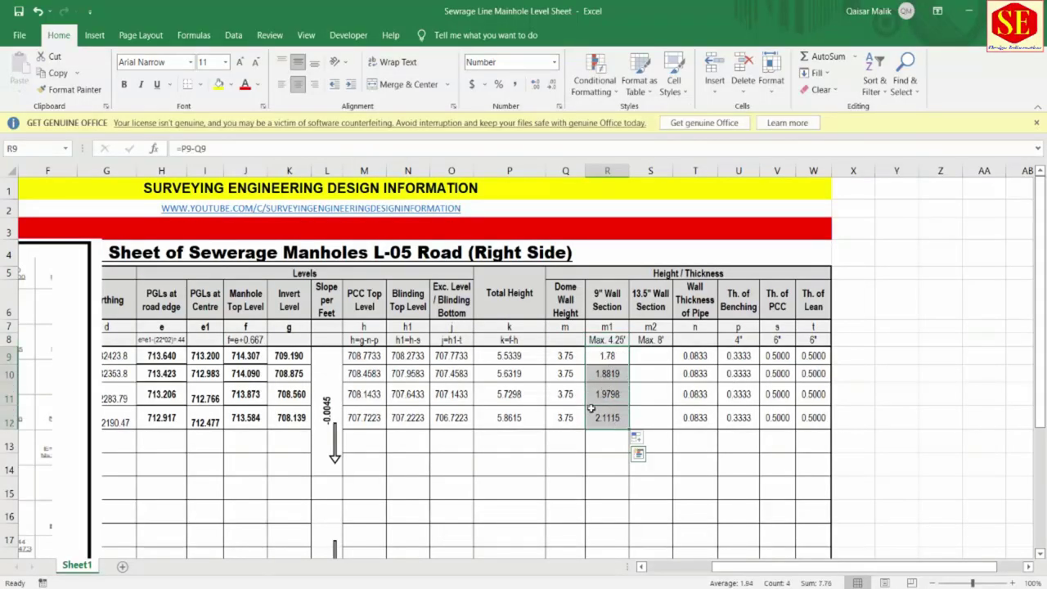
- Move the site layout drawing picture right, over columns O–T beside the manhole table
{"action": "left_click", "coordinate": [590, 459]}
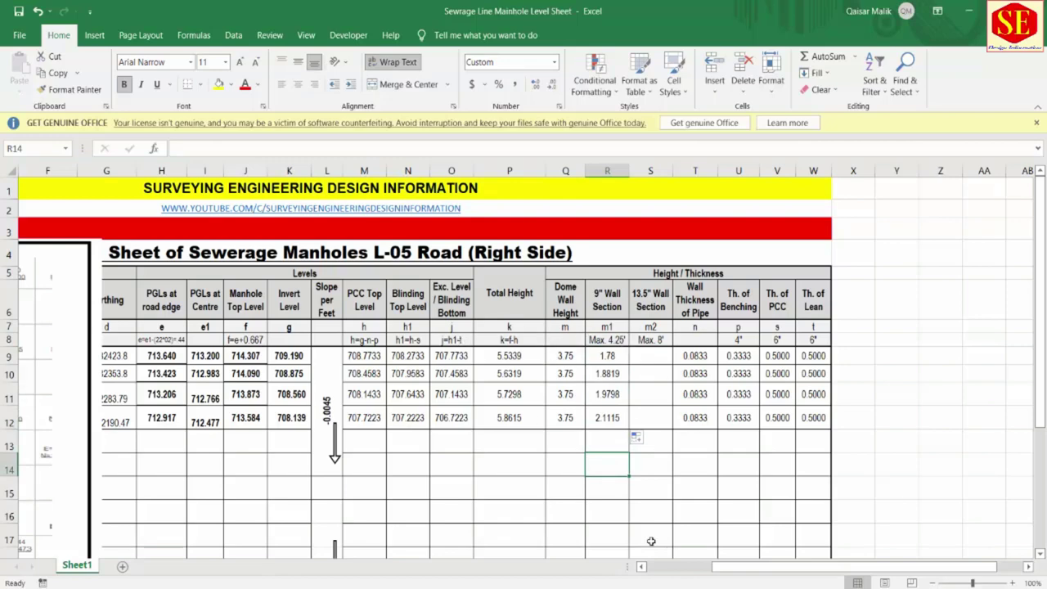
{"action": "left_click_drag", "start_coordinate": [750, 566], "coordinate": [683, 566]}
{"action": "left_click", "coordinate": [236, 382]}
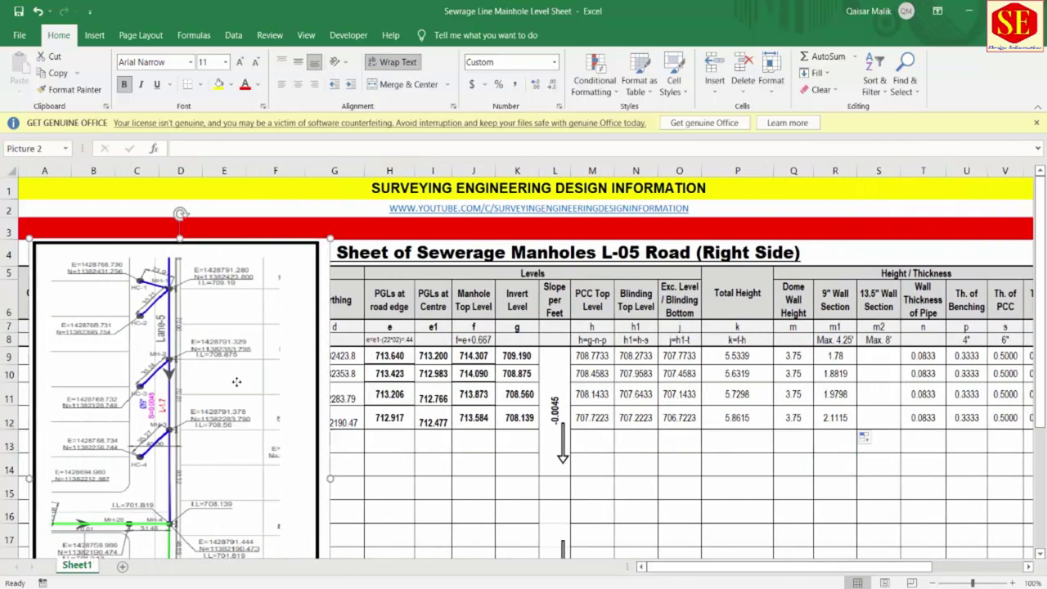
{"action": "mouse_move", "coordinate": [236, 382]}
{"action": "left_mouse_down"}
{"action": "mouse_move", "coordinate": [861, 391]}
{"action": "mouse_move", "coordinate": [830, 334]}
{"action": "left_mouse_up"}
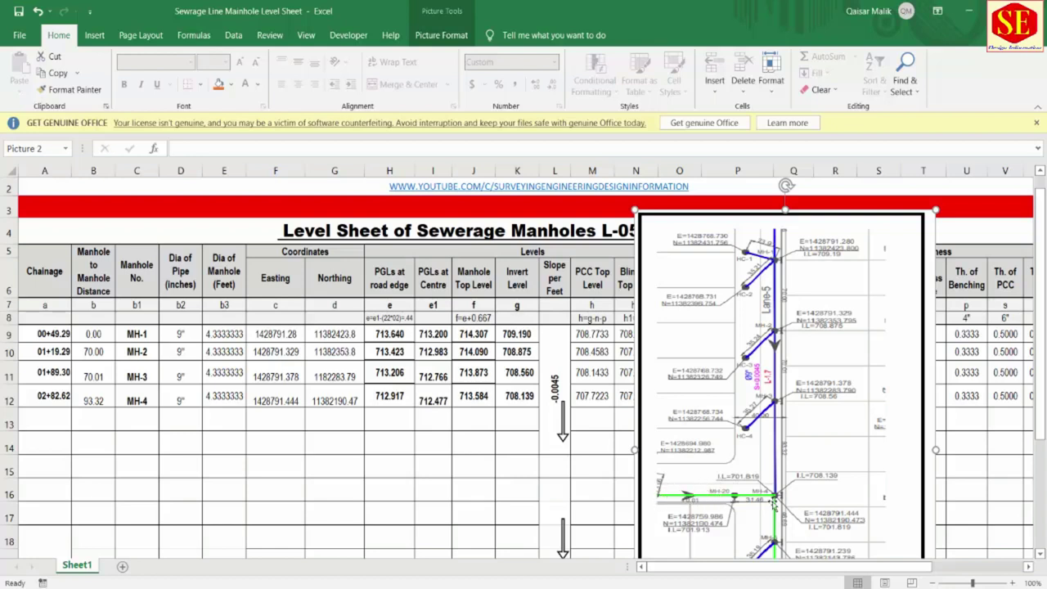
- Review the ZZZ.pdf sewer layout around MH-4, MH-5 and MH-22 in Edge
{"action": "key", "text": "alt+Tab"}
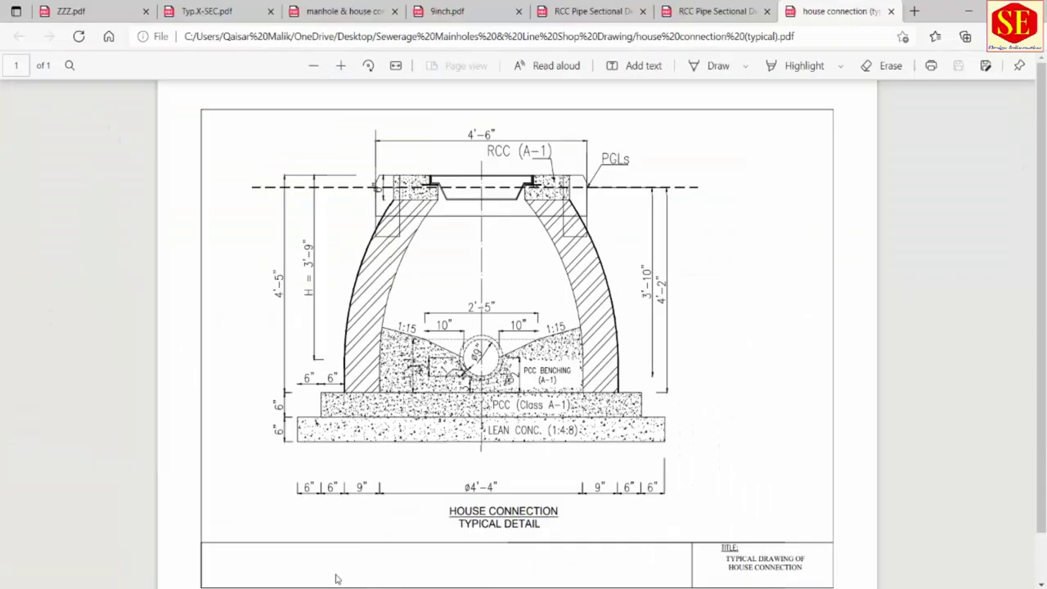
{"action": "left_click", "coordinate": [98, 11]}
{"action": "scroll", "coordinate": [451, 417], "scroll_direction": "down", "scroll_amount": 2}
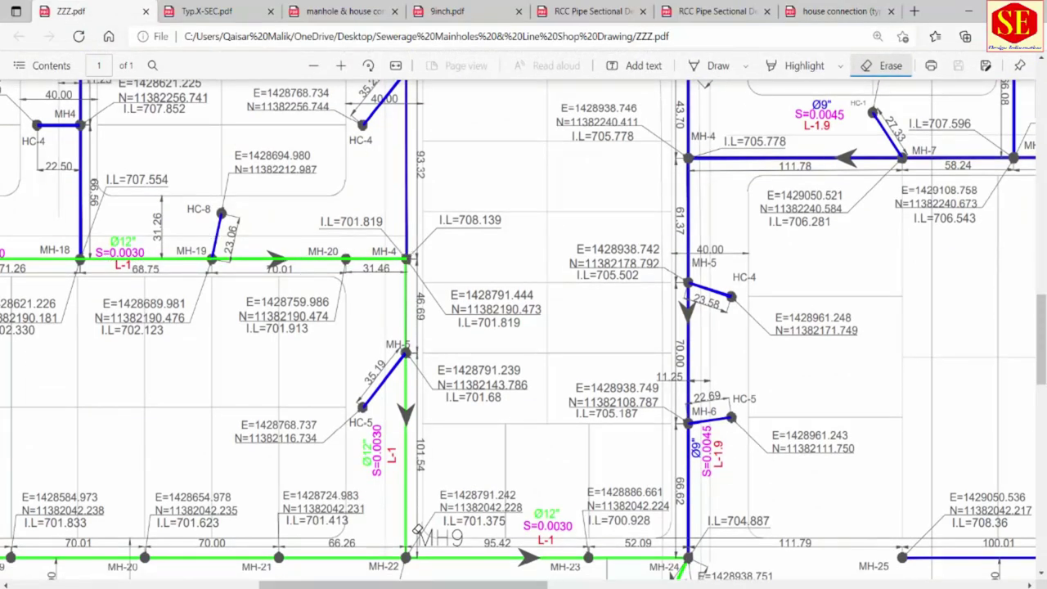
{"action": "scroll", "coordinate": [479, 341], "scroll_direction": "up", "scroll_amount": 2}
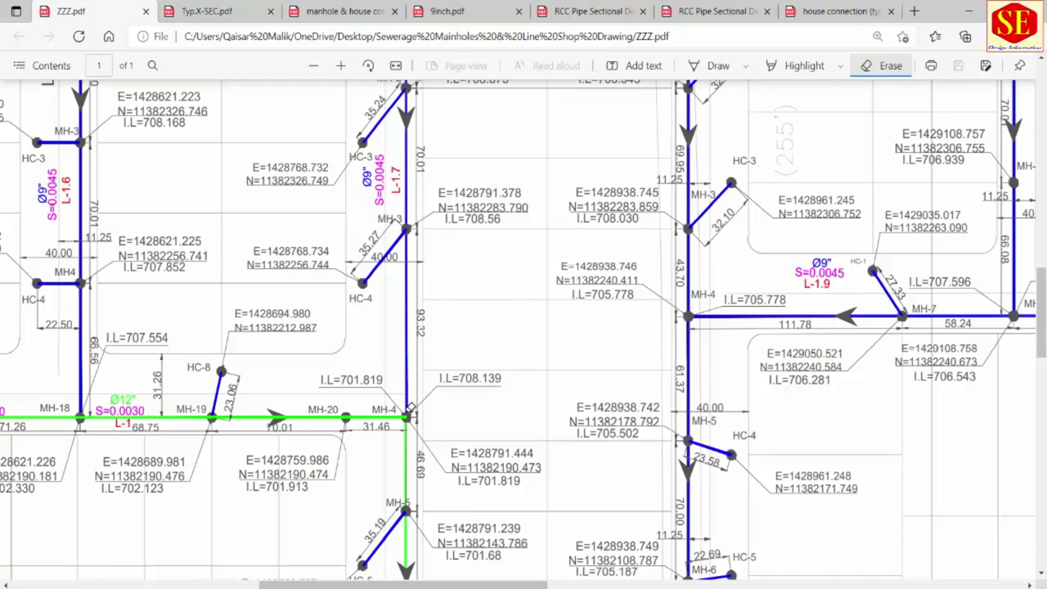
{"action": "scroll", "coordinate": [411, 422], "scroll_direction": "down", "scroll_amount": 1}
{"action": "scroll", "coordinate": [411, 422], "scroll_direction": "down", "scroll_amount": 1}
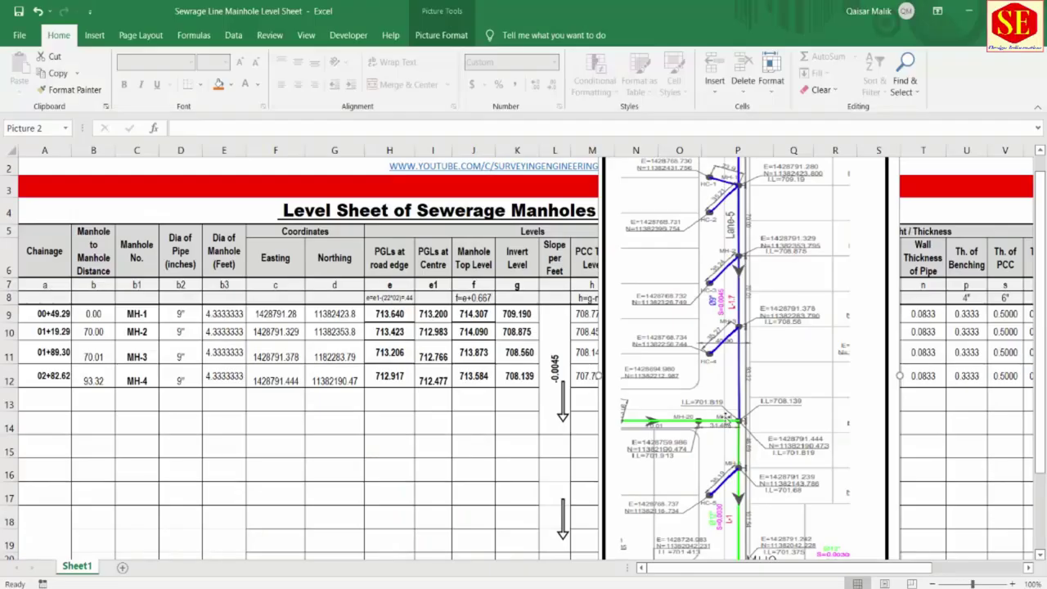
- Set the row 13 and 14 chainages as formulas equal to the chainage above
{"action": "left_click", "coordinate": [45, 376]}
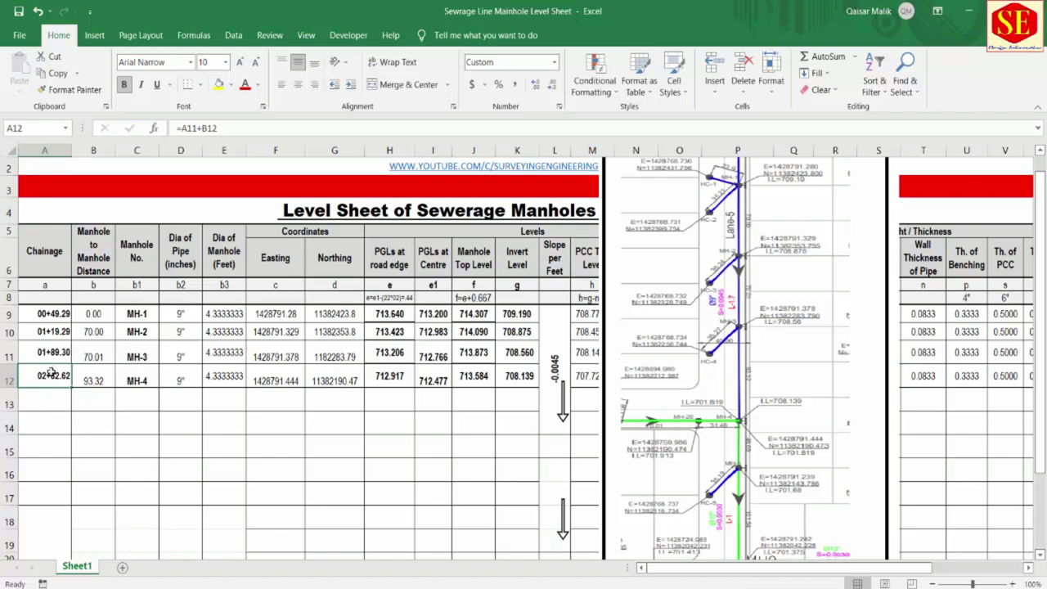
{"action": "left_click", "coordinate": [41, 394]}
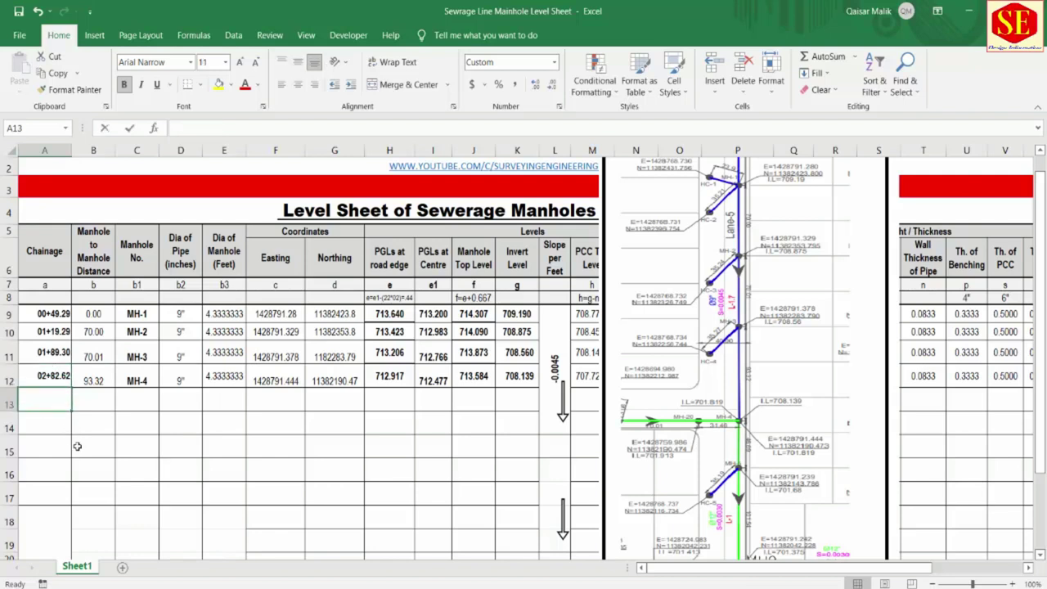
{"action": "type", "text": "="}
{"action": "left_click", "coordinate": [57, 376]}
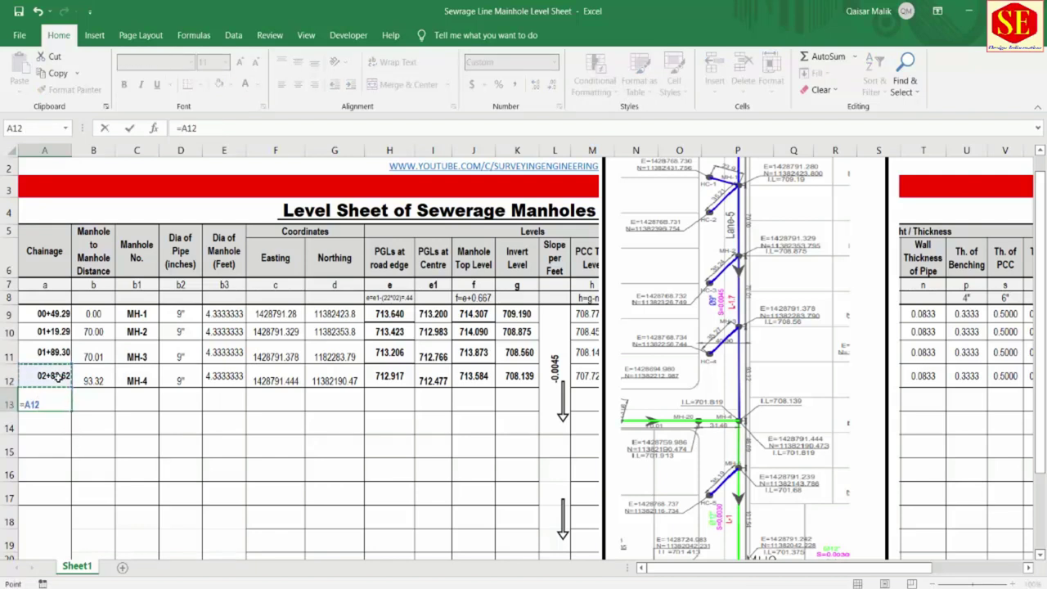
{"action": "key", "text": "Return"}
{"action": "type", "text": "="}
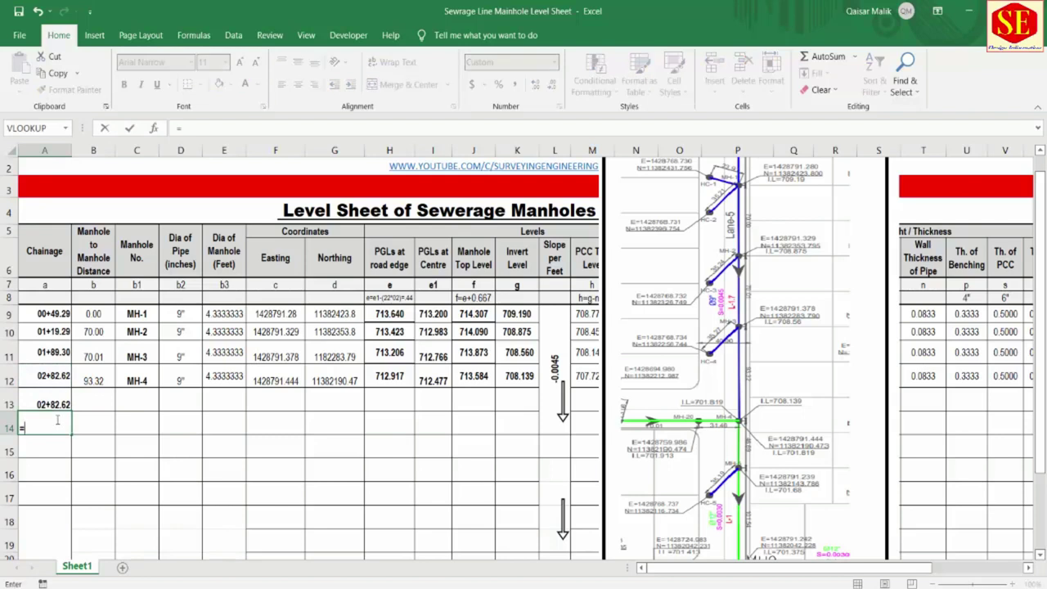
{"action": "left_click", "coordinate": [60, 399]}
{"action": "key", "text": "Return"}
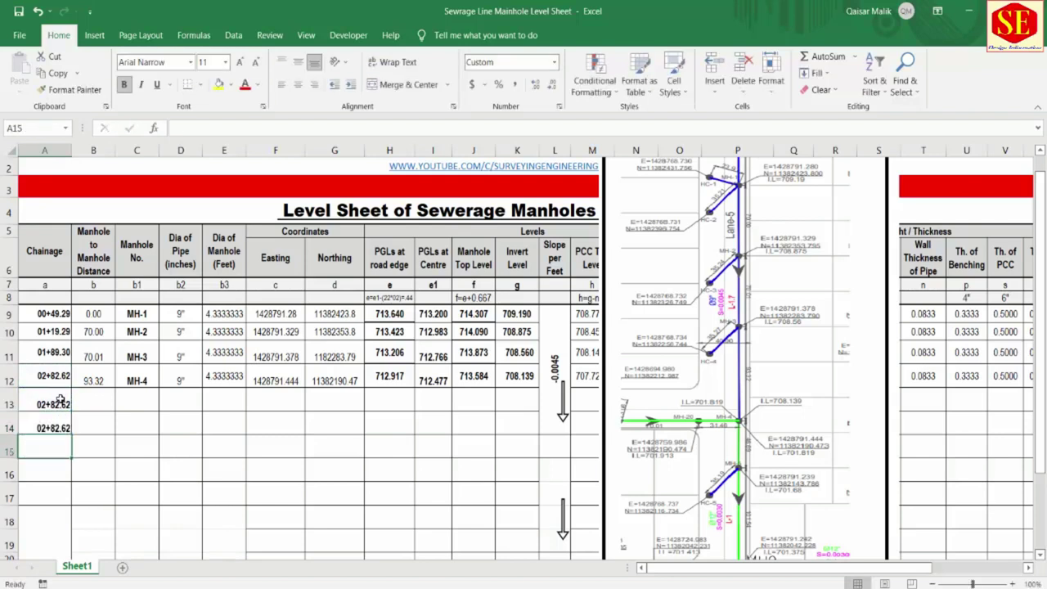
- Merge and middle-align the distance 93.32 and MH-4 across rows 12–14
{"action": "left_click_drag", "start_coordinate": [97, 381], "coordinate": [97, 427]}
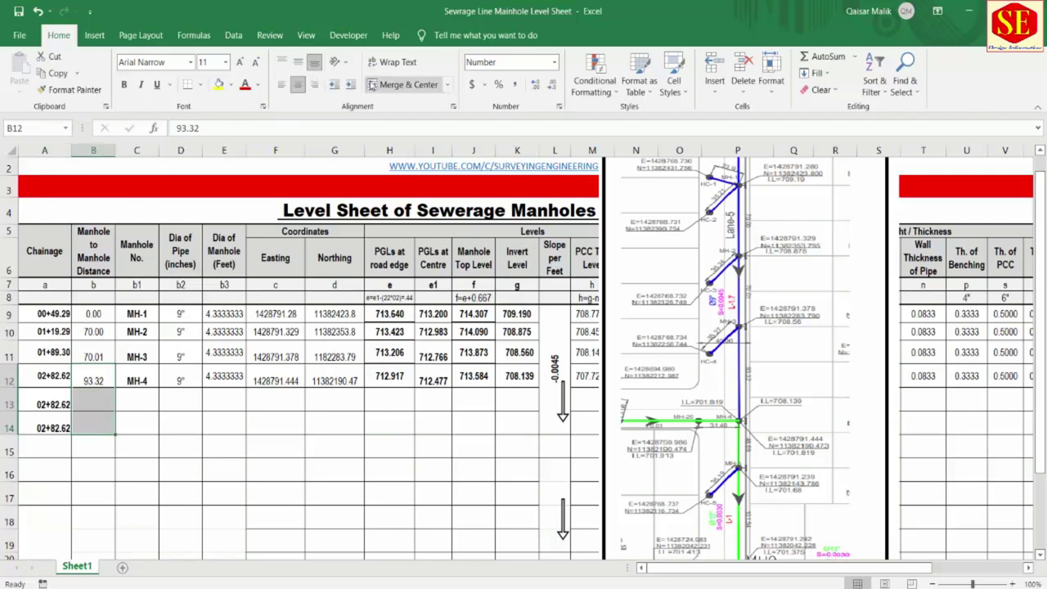
{"action": "left_click", "coordinate": [401, 84]}
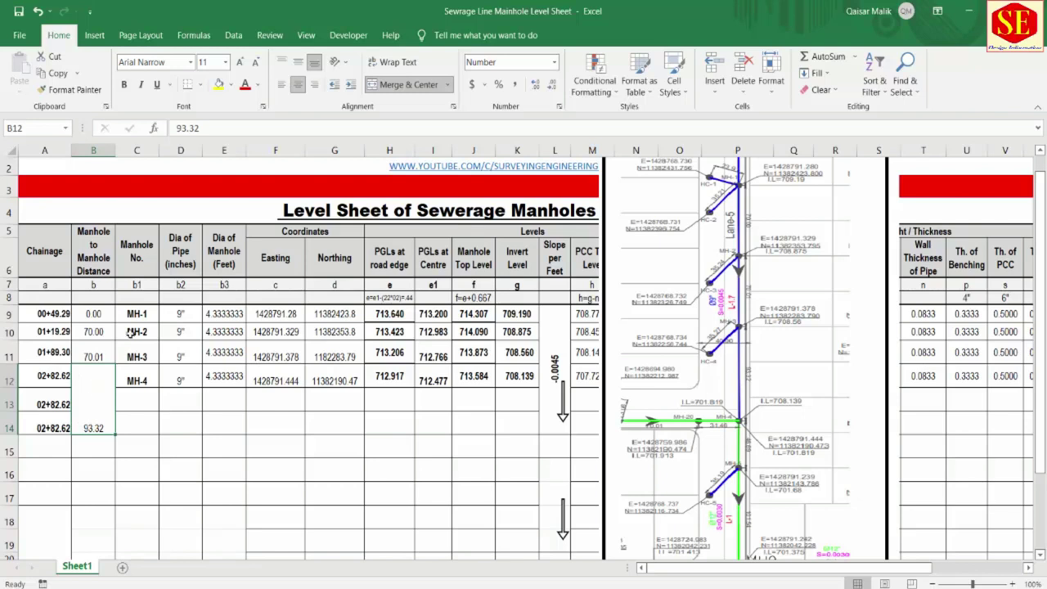
{"action": "left_click", "coordinate": [298, 62]}
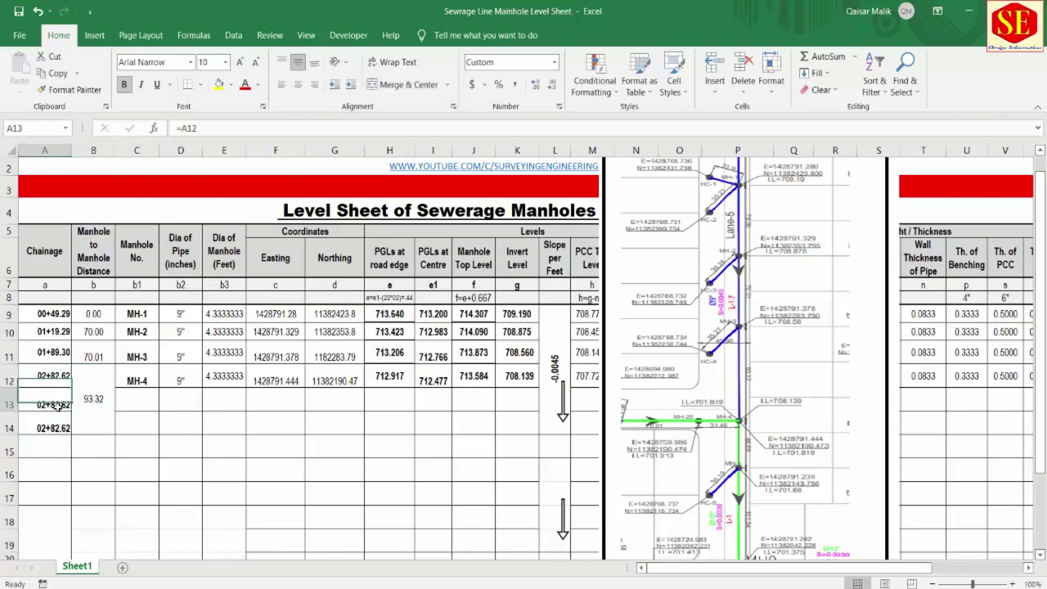
{"action": "left_click", "coordinate": [58, 424]}
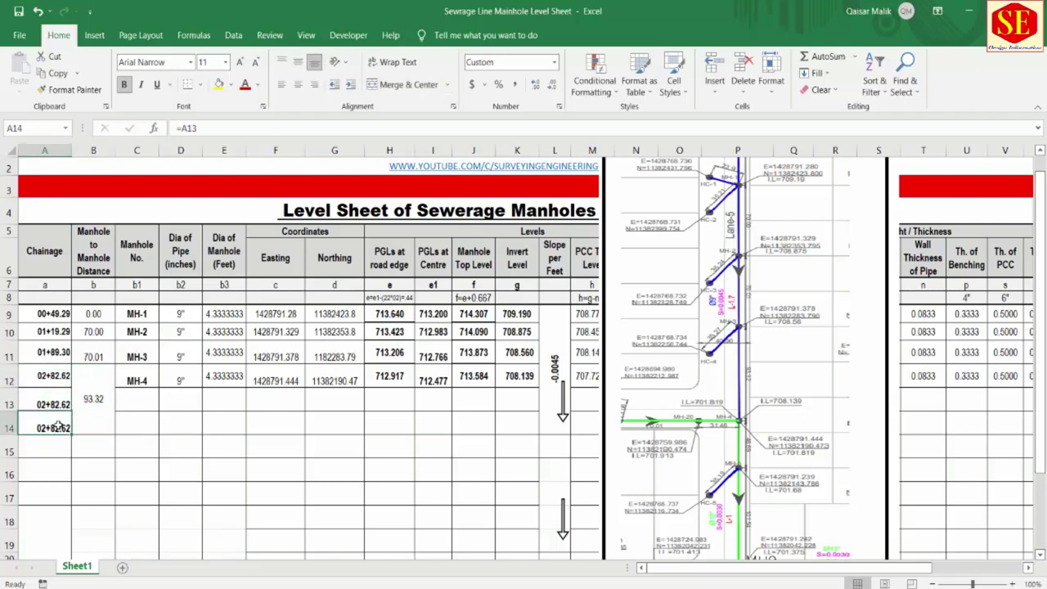
{"action": "left_click", "coordinate": [139, 400]}
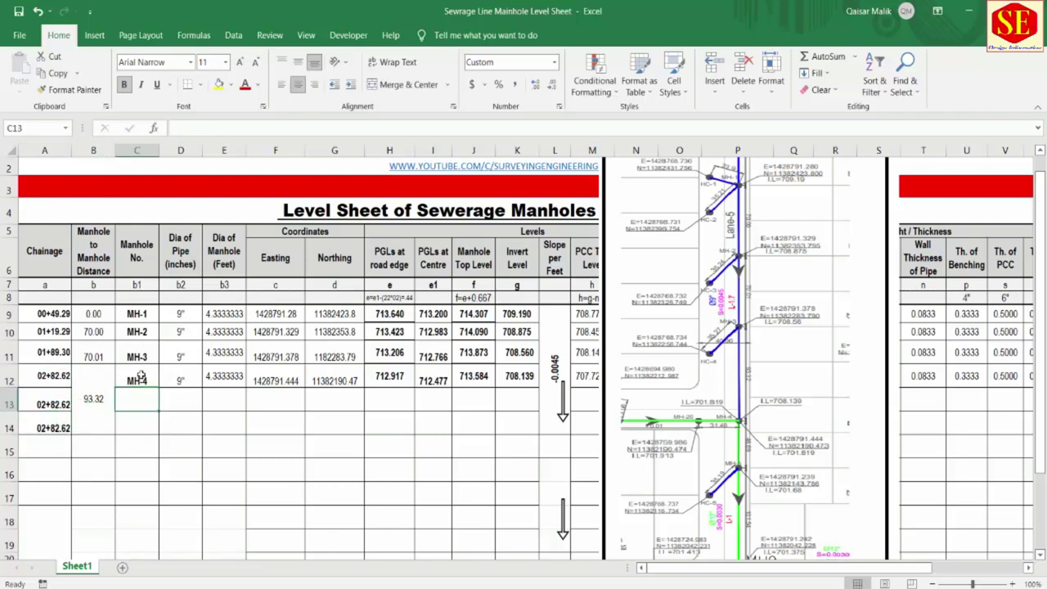
{"action": "left_click", "coordinate": [140, 375]}
{"action": "left_click_drag", "start_coordinate": [144, 378], "coordinate": [145, 424]}
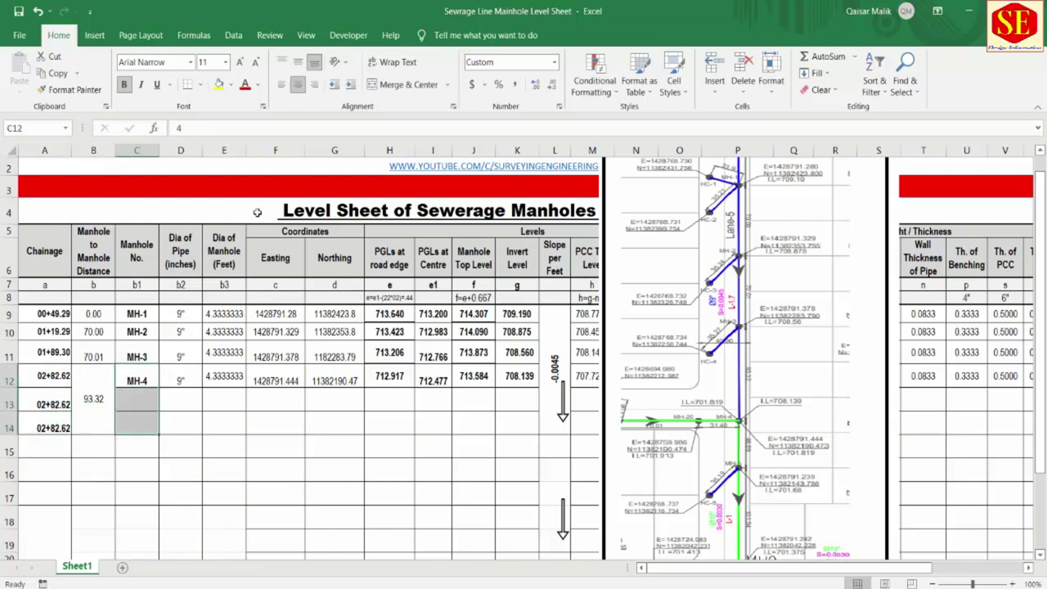
{"action": "left_click", "coordinate": [384, 84]}
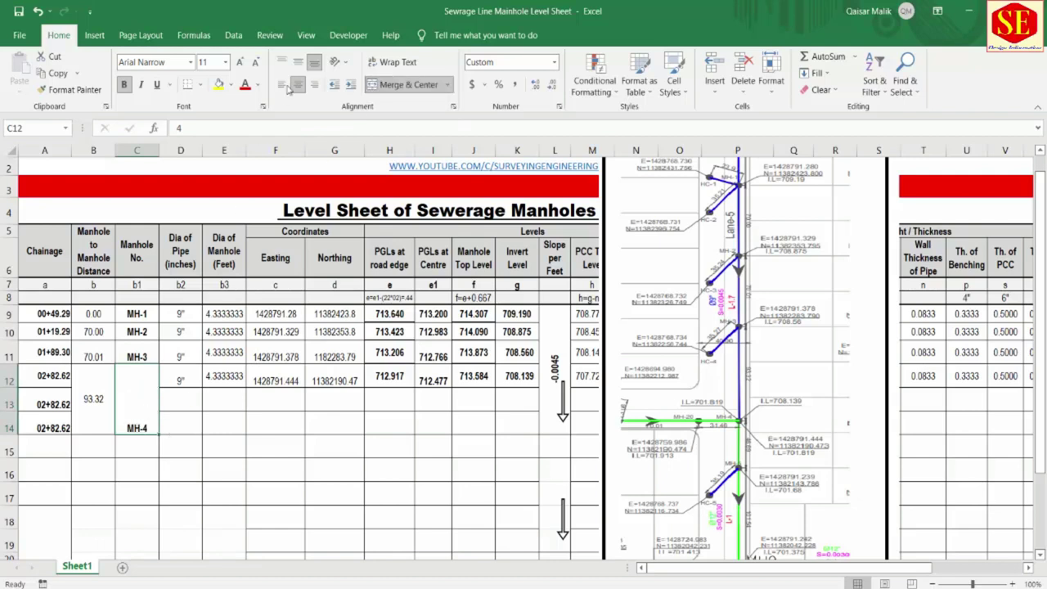
{"action": "left_click", "coordinate": [298, 62]}
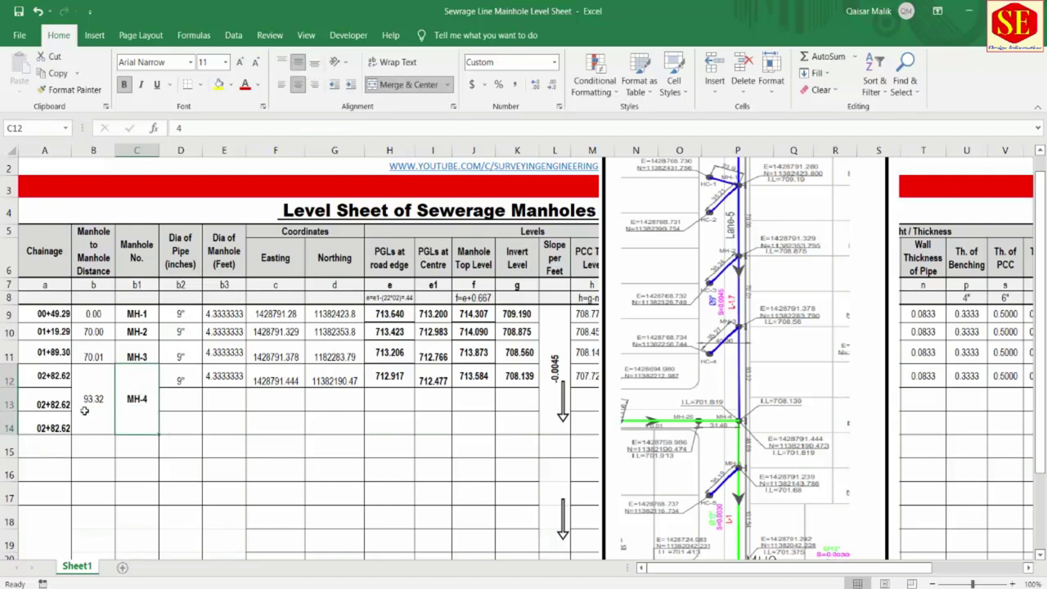
- Enter a 12" pipe diameter in D13 and D14
{"action": "left_click", "coordinate": [171, 397]}
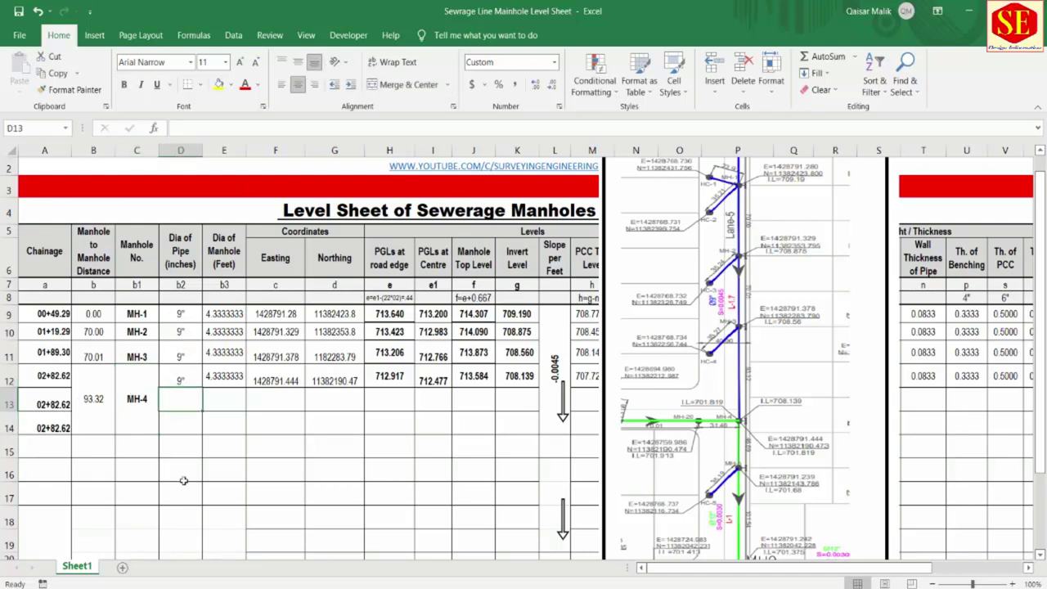
{"action": "type", "text": "12"}
{"action": "key", "text": "Return"}
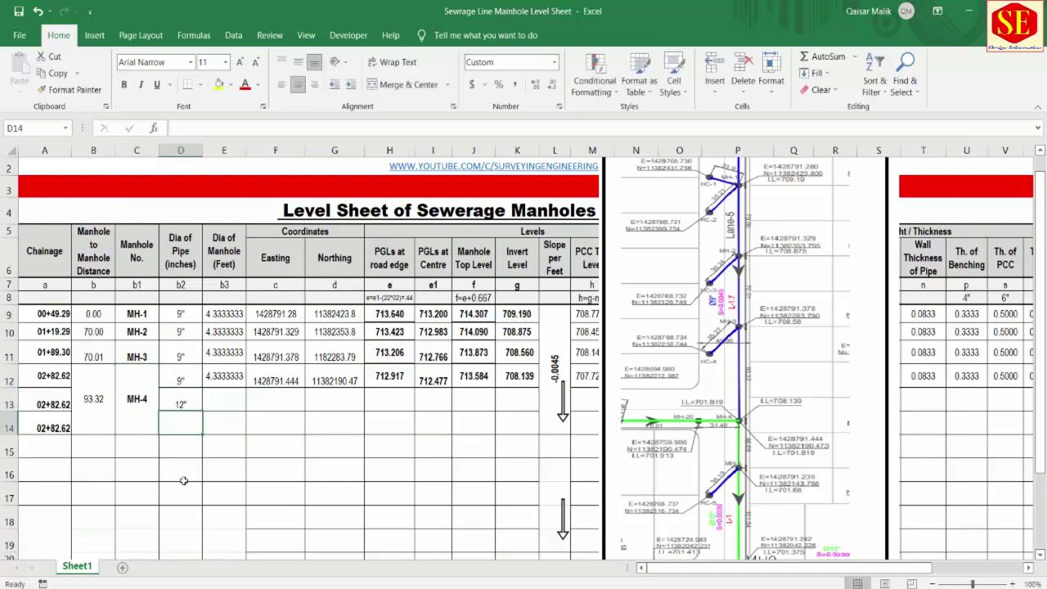
{"action": "type", "text": "12"}
{"action": "key", "text": "Return"}
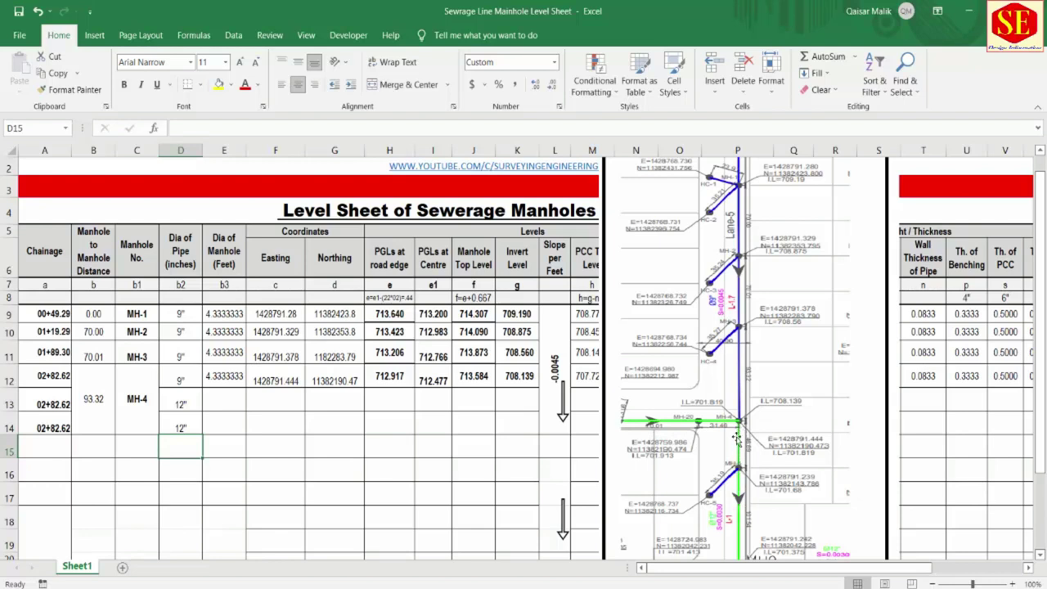
{"action": "left_click", "coordinate": [182, 413]}
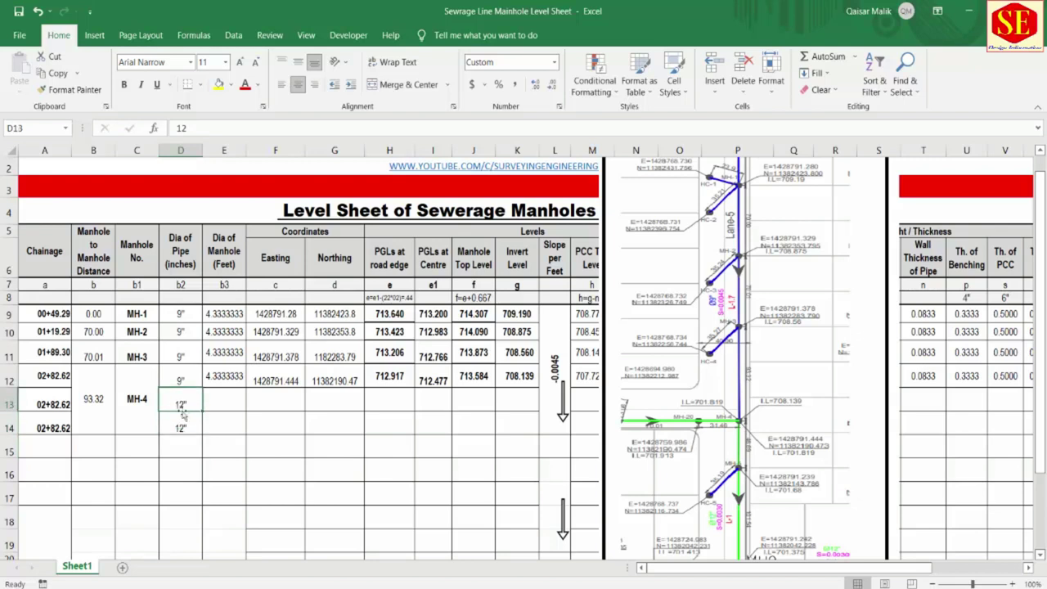
{"action": "left_click", "coordinate": [179, 426]}
{"action": "left_click", "coordinate": [185, 443]}
{"action": "left_click", "coordinate": [234, 372]}
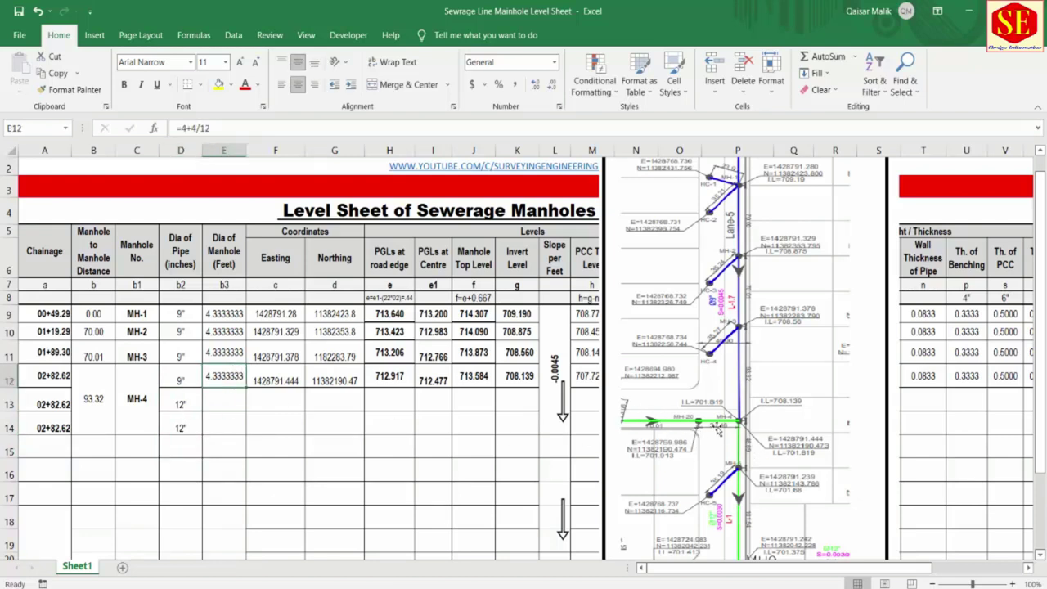
{"action": "key", "text": "alt+Tab"}
{"action": "scroll", "coordinate": [524, 327], "scroll_direction": "up", "scroll_amount": 1}
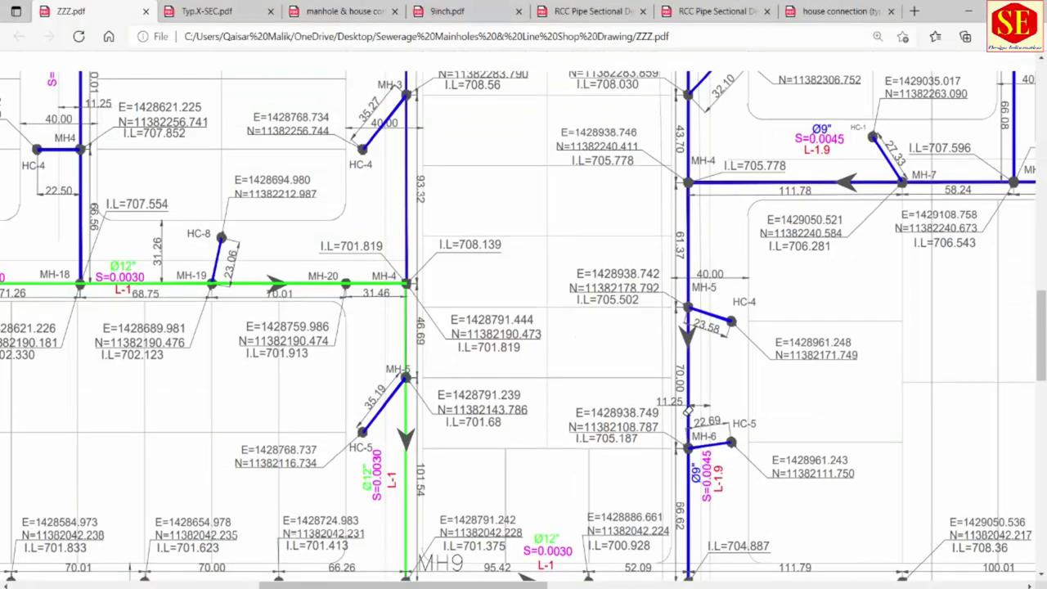
{"action": "scroll", "coordinate": [524, 327], "scroll_direction": "up", "scroll_amount": 3}
{"action": "left_click", "coordinate": [324, 9]}
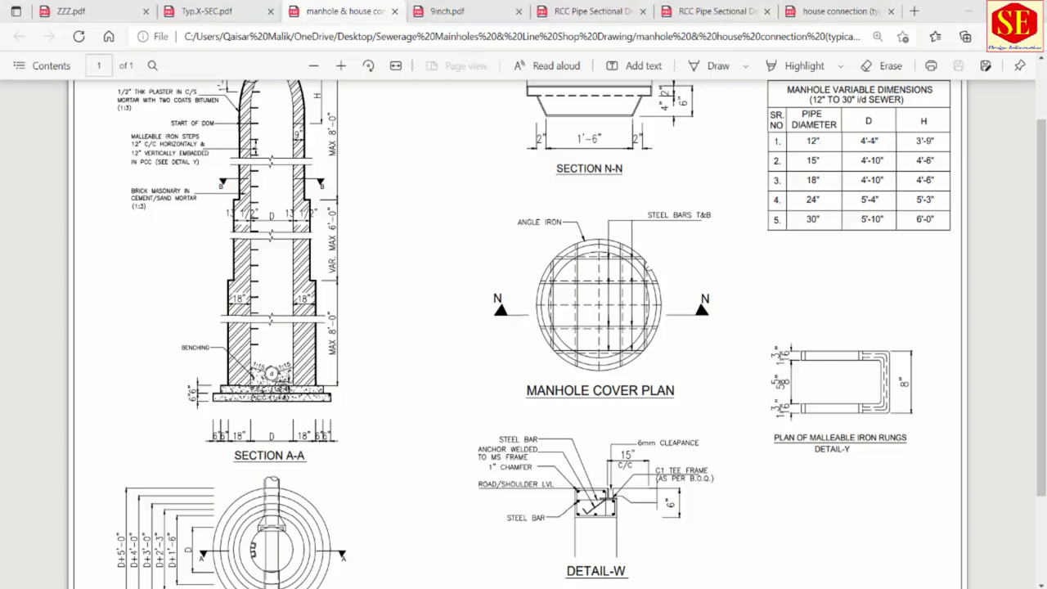
{"action": "left_click", "coordinate": [336, 510]}
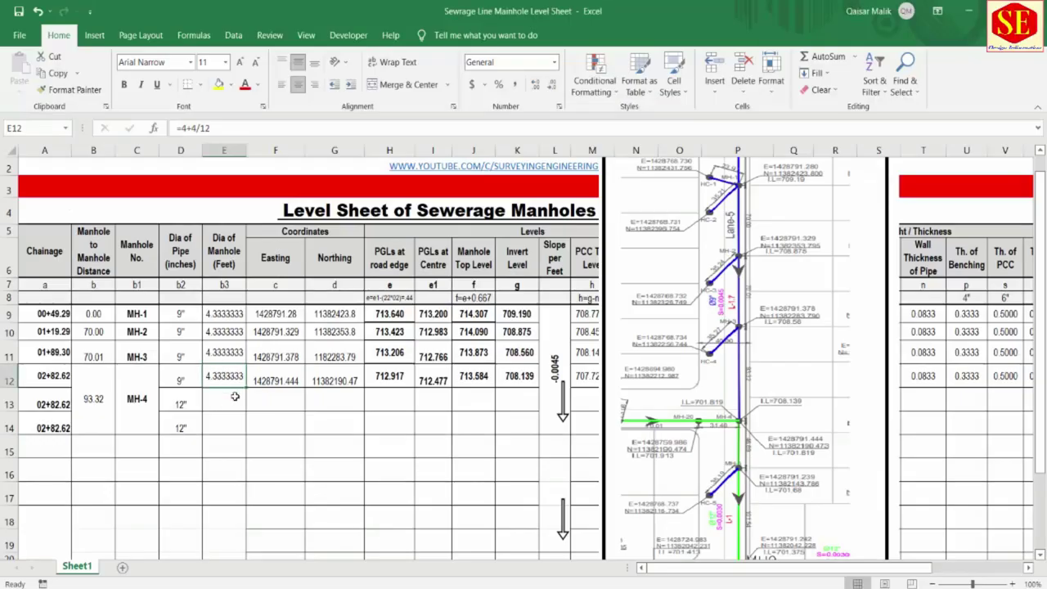
- Copy MH-4's 4.3333333 manhole diameter down to rows 13–14 and review its row values
{"action": "left_click_drag", "start_coordinate": [246, 386], "coordinate": [240, 435]}
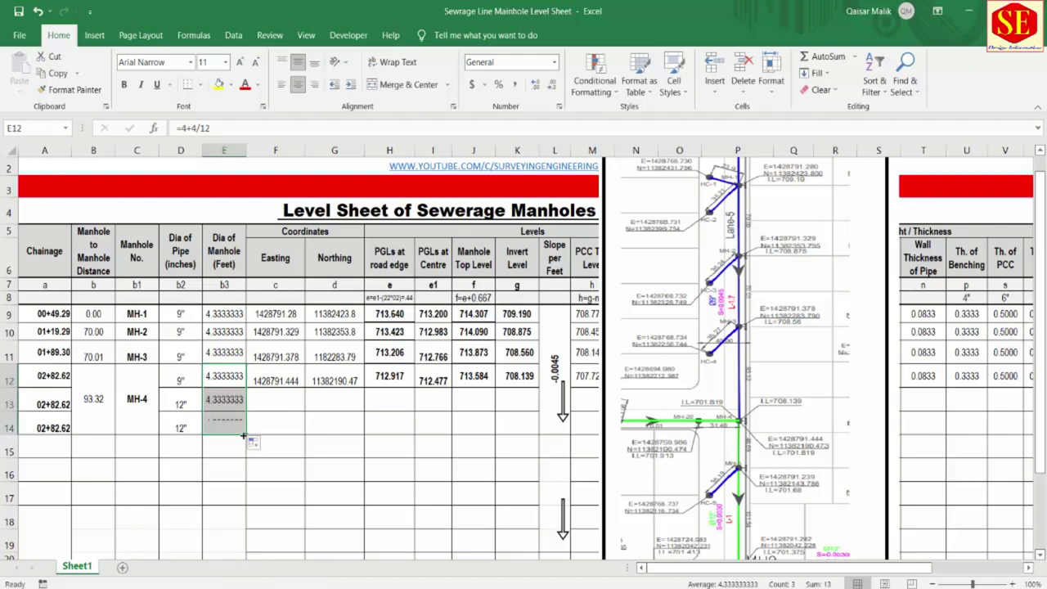
{"action": "left_click", "coordinate": [234, 398]}
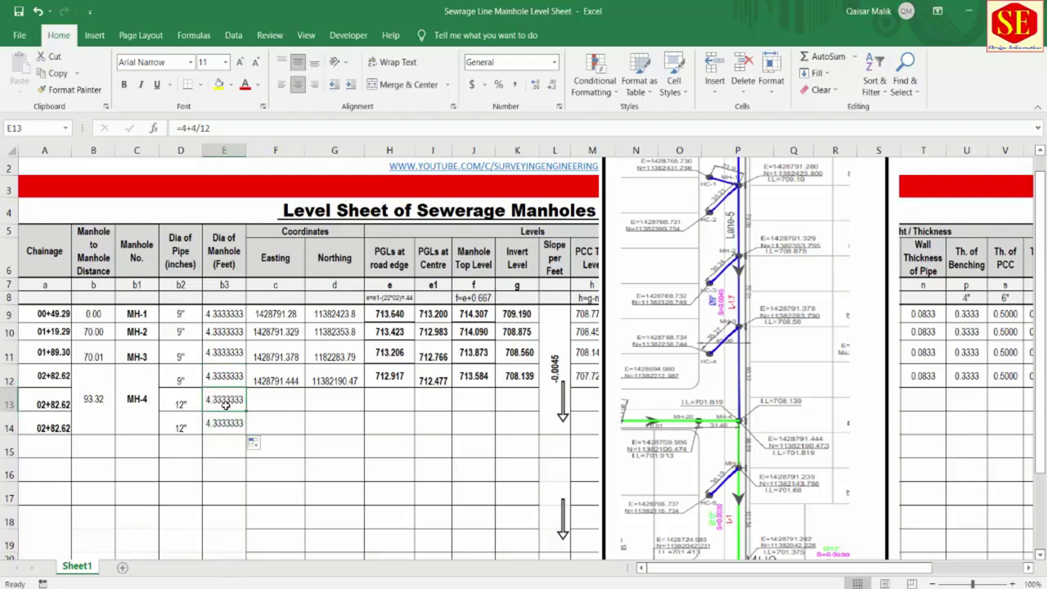
{"action": "left_click", "coordinate": [45, 377]}
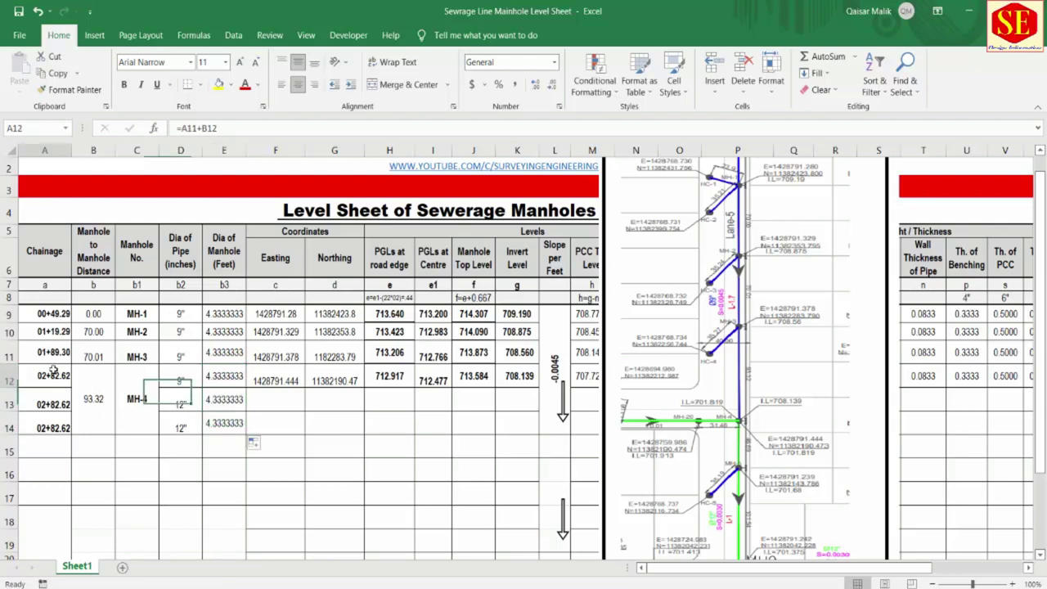
{"action": "left_click", "coordinate": [224, 376]}
{"action": "left_click", "coordinate": [287, 380]}
{"action": "left_click", "coordinate": [340, 379]}
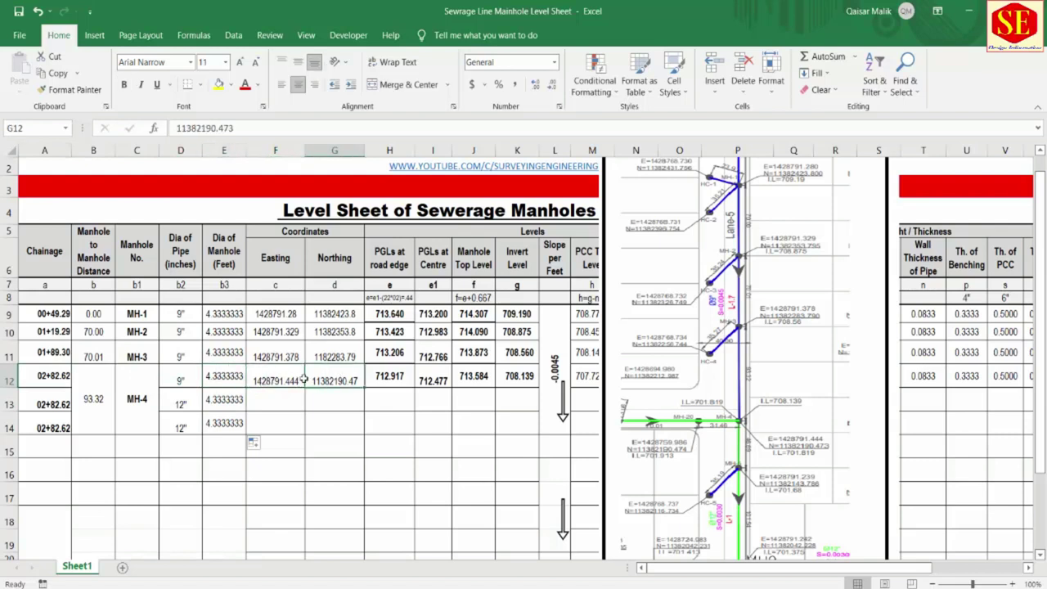
{"action": "left_click", "coordinate": [270, 378]}
{"action": "left_click", "coordinate": [327, 383]}
- Try merging both MH-4 coordinate columns across rows 12–14, then undo that merge
{"action": "left_click_drag", "start_coordinate": [270, 378], "coordinate": [351, 414]}
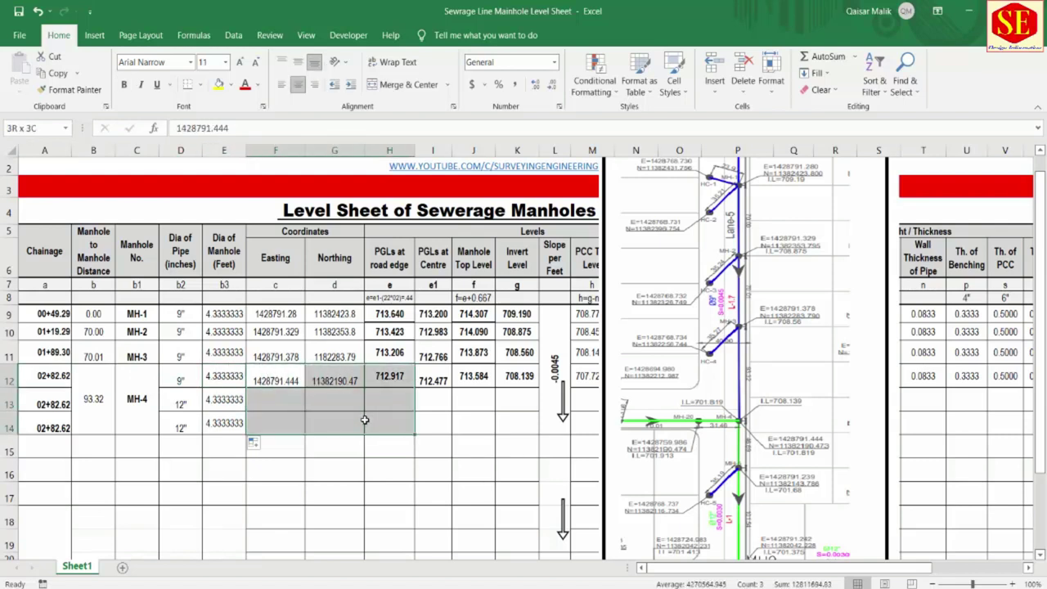
{"action": "left_click", "coordinate": [397, 84]}
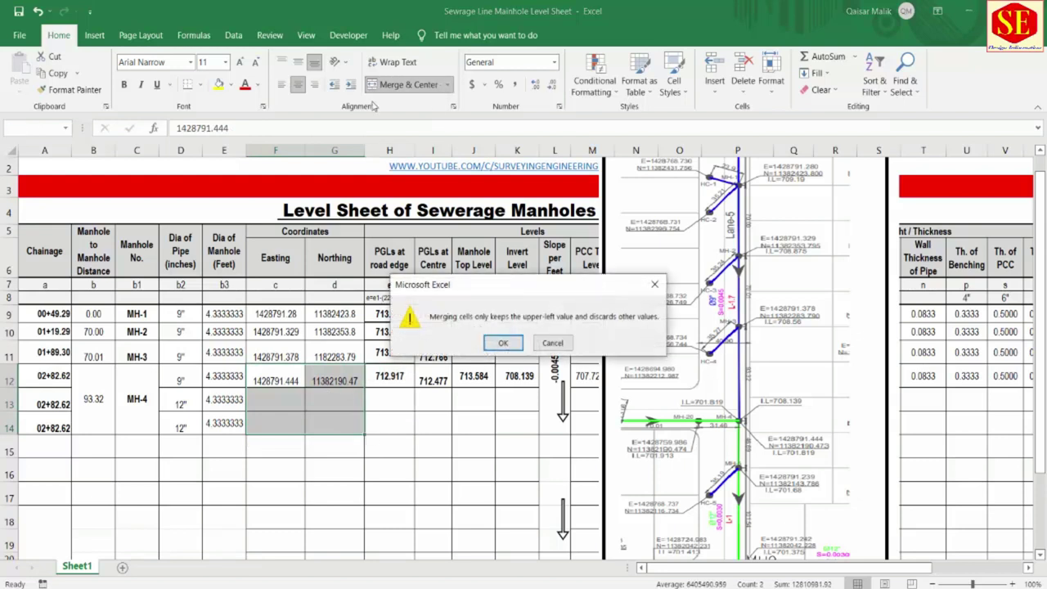
{"action": "left_click", "coordinate": [504, 344]}
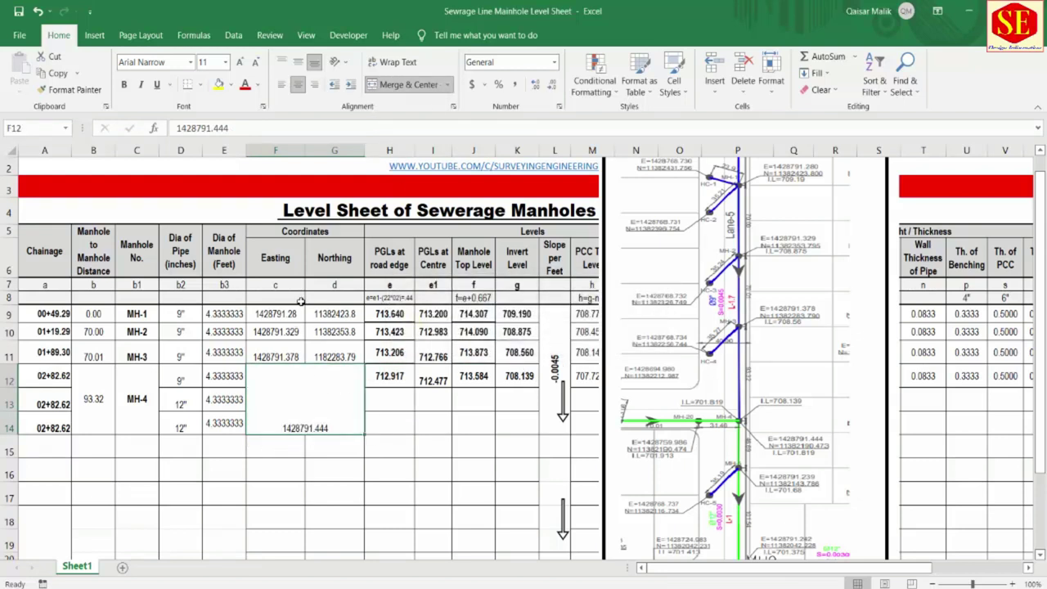
{"action": "key", "text": "ctrl+c"}
{"action": "left_click", "coordinate": [324, 457]}
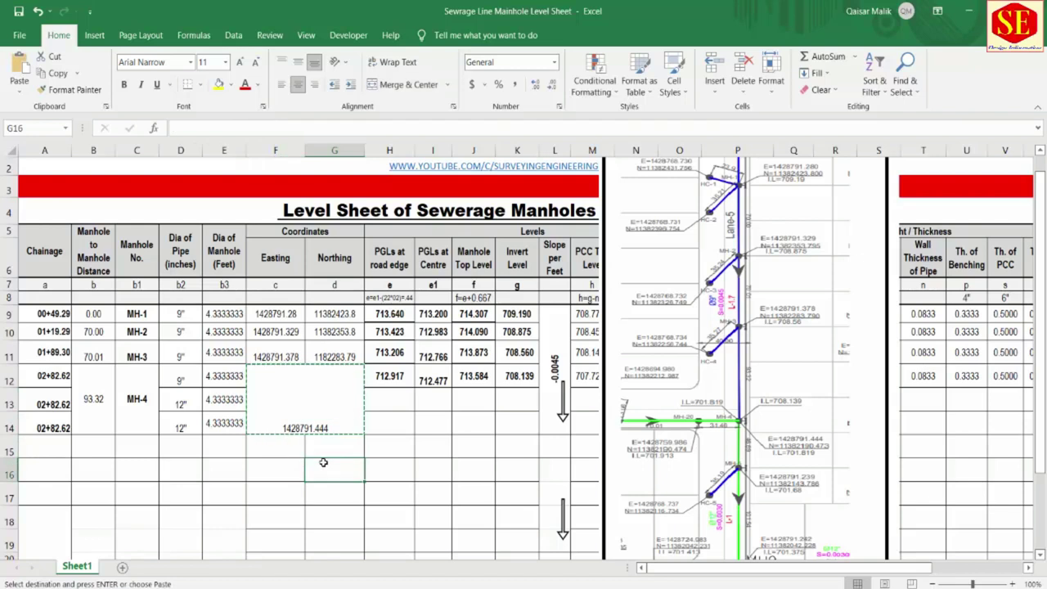
{"action": "key", "text": "Escape"}
{"action": "key", "text": "ctrl+z"}
- Merge MH-4's Easting and Northing cells separately across rows 12–14, vertically centred
{"action": "left_click_drag", "start_coordinate": [291, 381], "coordinate": [276, 426]}
{"action": "left_click", "coordinate": [409, 84]}
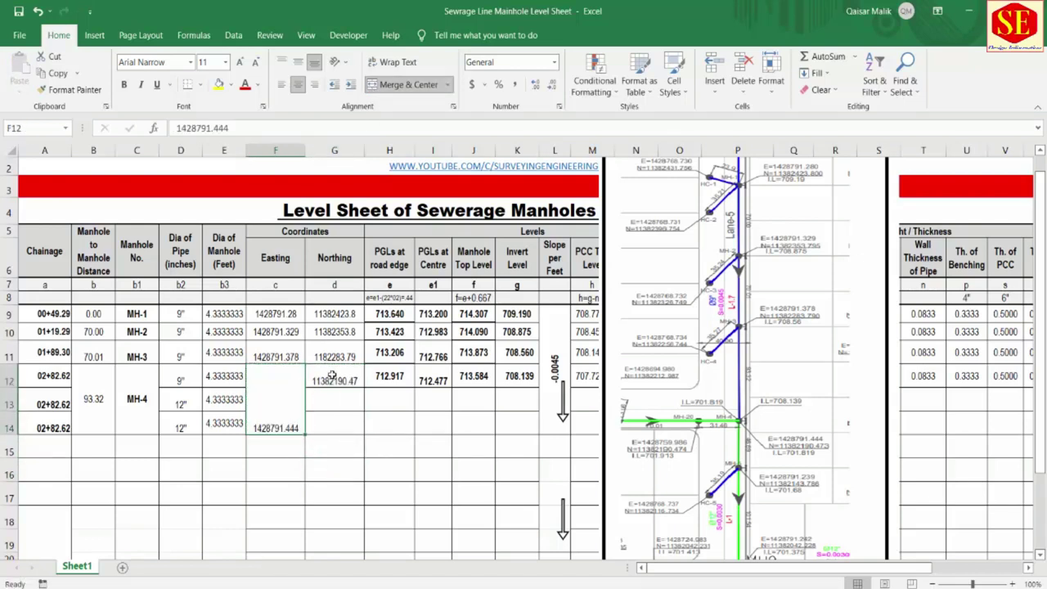
{"action": "left_click_drag", "start_coordinate": [332, 375], "coordinate": [334, 425]}
{"action": "left_click", "coordinate": [408, 85]}
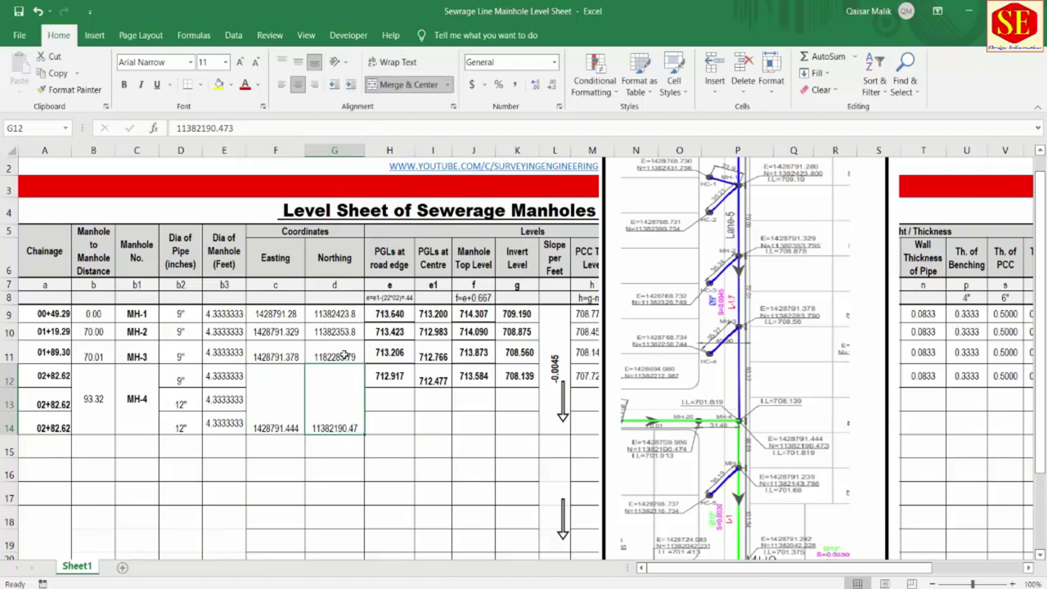
{"action": "left_click", "coordinate": [298, 62]}
{"action": "left_click", "coordinate": [293, 377]}
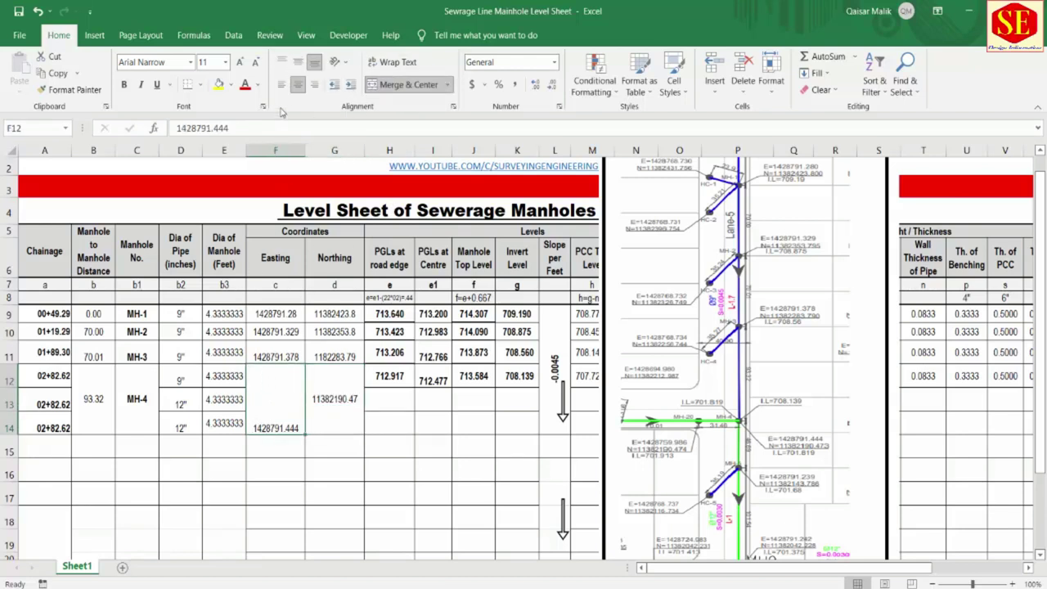
{"action": "left_click", "coordinate": [297, 62]}
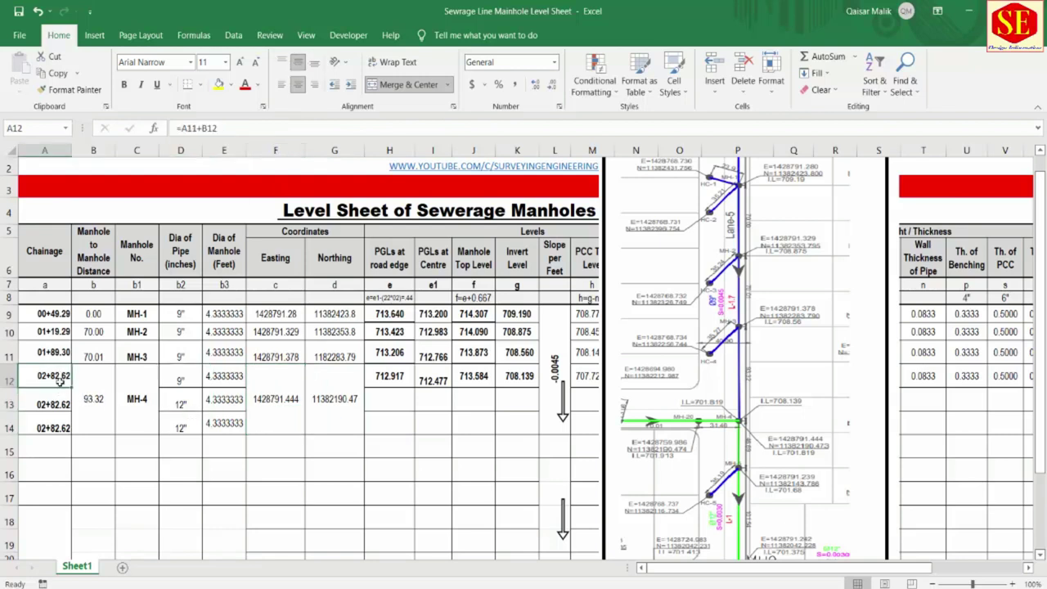
- Check MH-4's chainage, distance 93.32, manhole cell and pipe diameters in D12–D14
{"action": "left_click_drag", "start_coordinate": [60, 378], "coordinate": [57, 425]}
{"action": "left_click", "coordinate": [95, 415]}
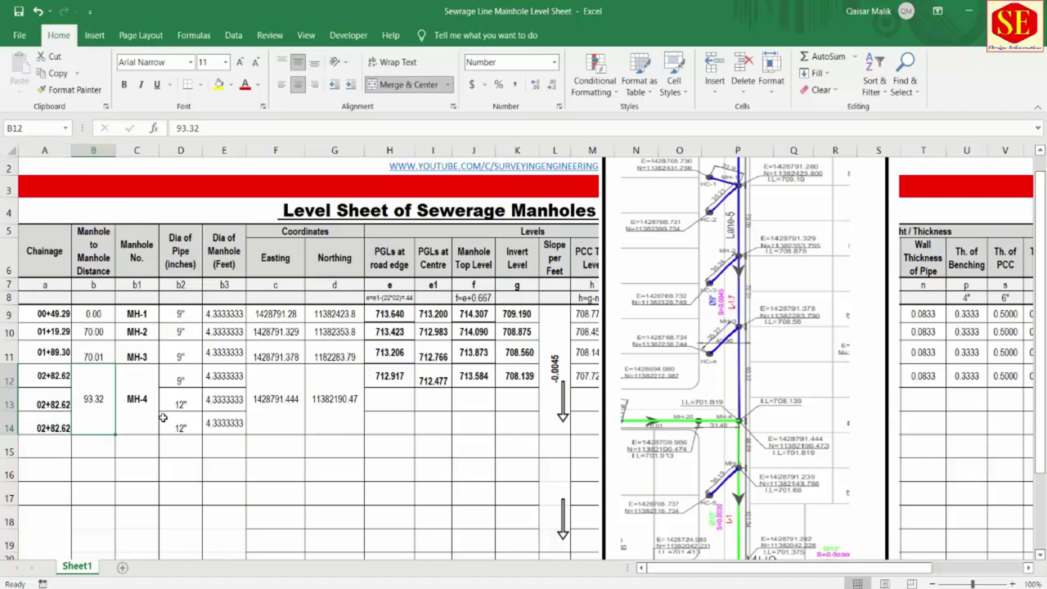
{"action": "left_click", "coordinate": [148, 413]}
{"action": "left_click", "coordinate": [181, 383]}
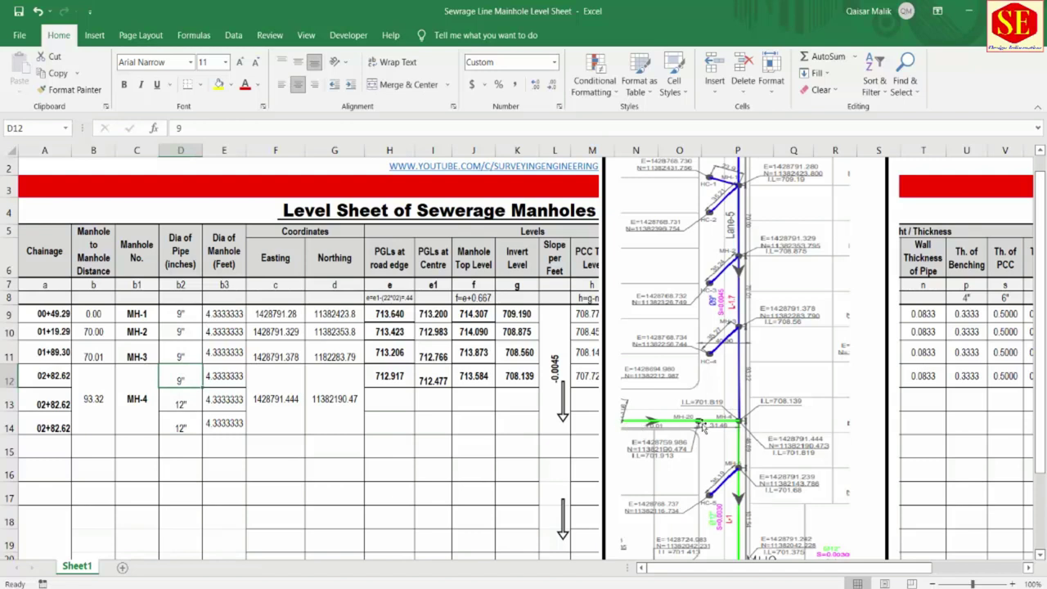
{"action": "left_click", "coordinate": [184, 408]}
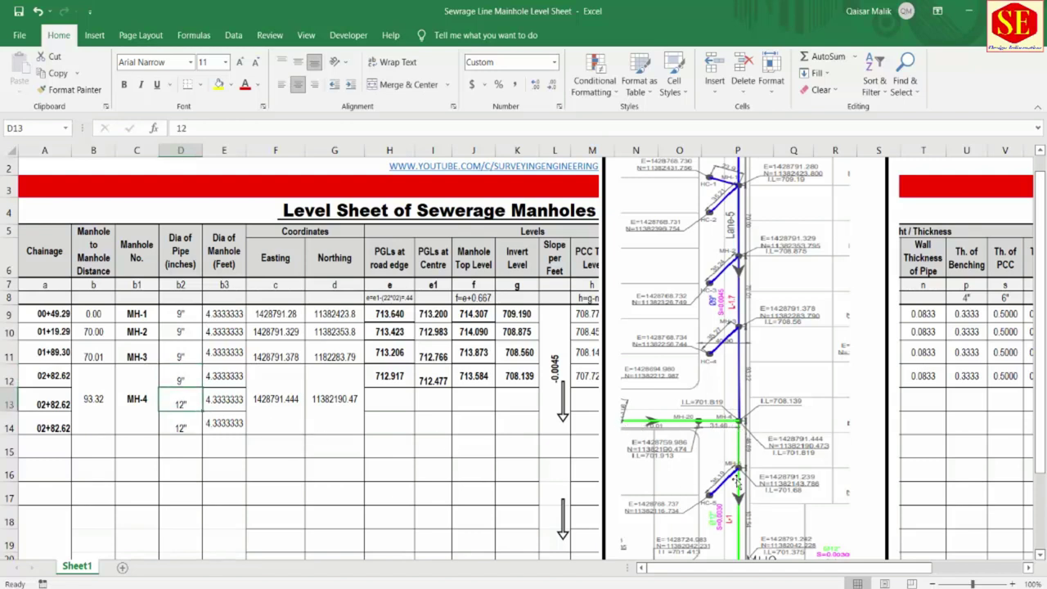
{"action": "left_click", "coordinate": [172, 427]}
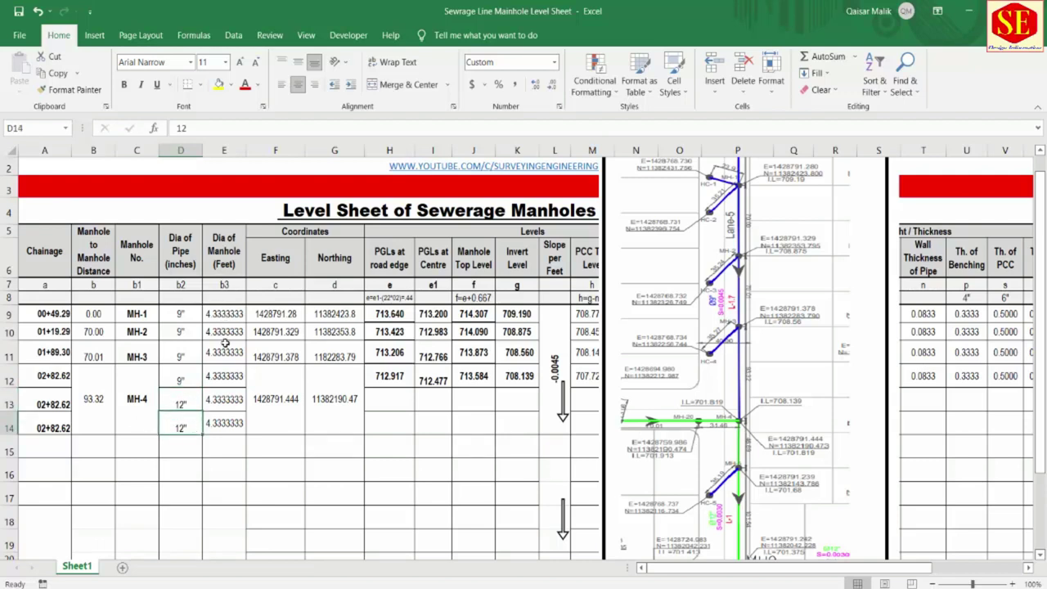
- Compare MH-4's merged Easting 1428791.444 and Northing 11382190.47 values
{"action": "left_click", "coordinate": [260, 425]}
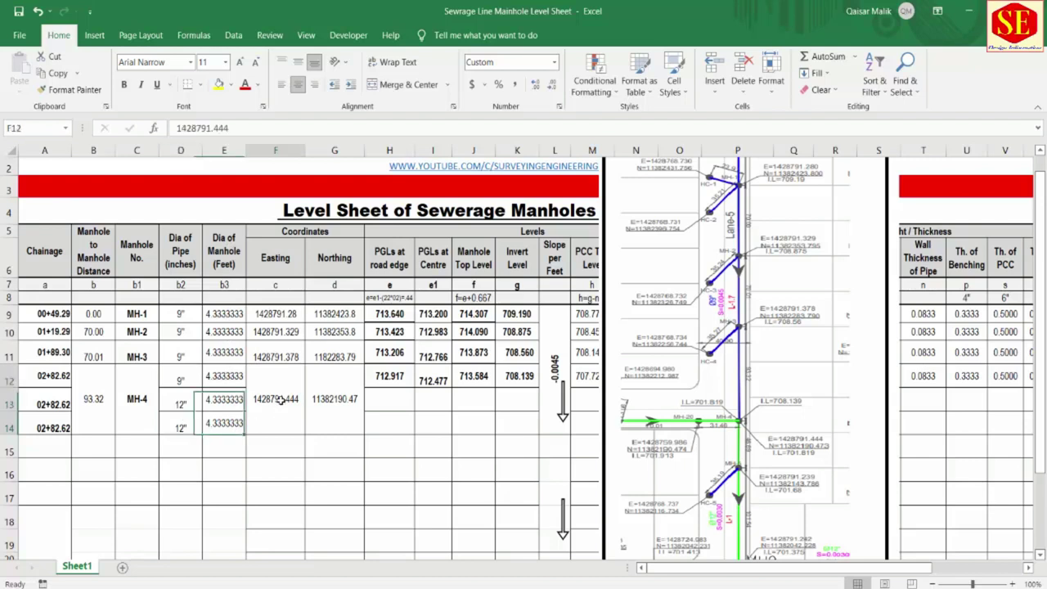
{"action": "left_click", "coordinate": [331, 413]}
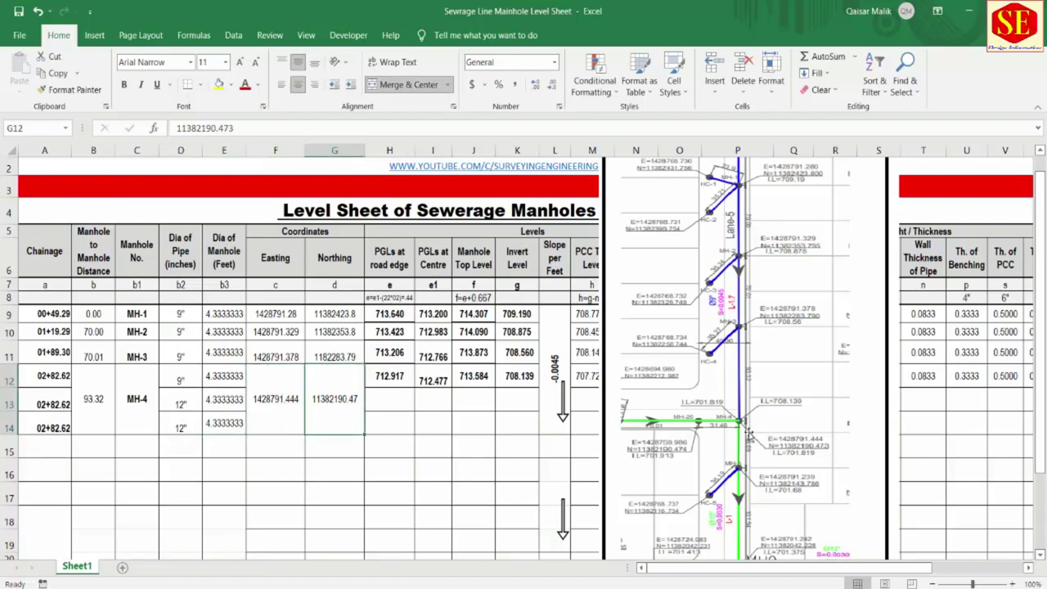
{"action": "left_click", "coordinate": [298, 414]}
{"action": "left_click", "coordinate": [331, 409]}
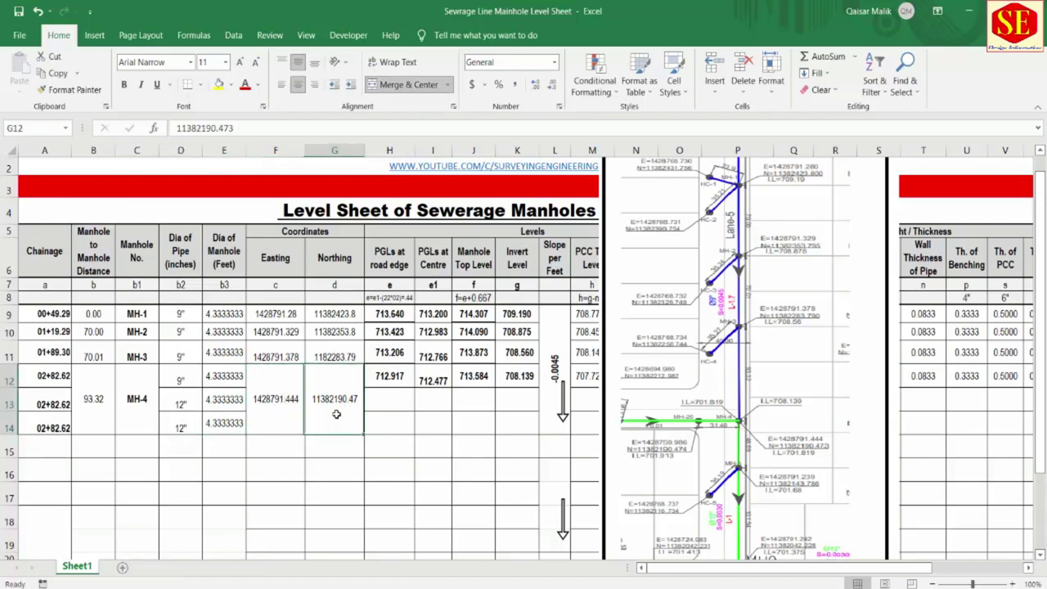
{"action": "left_click", "coordinate": [298, 414]}
{"action": "left_click", "coordinate": [333, 409]}
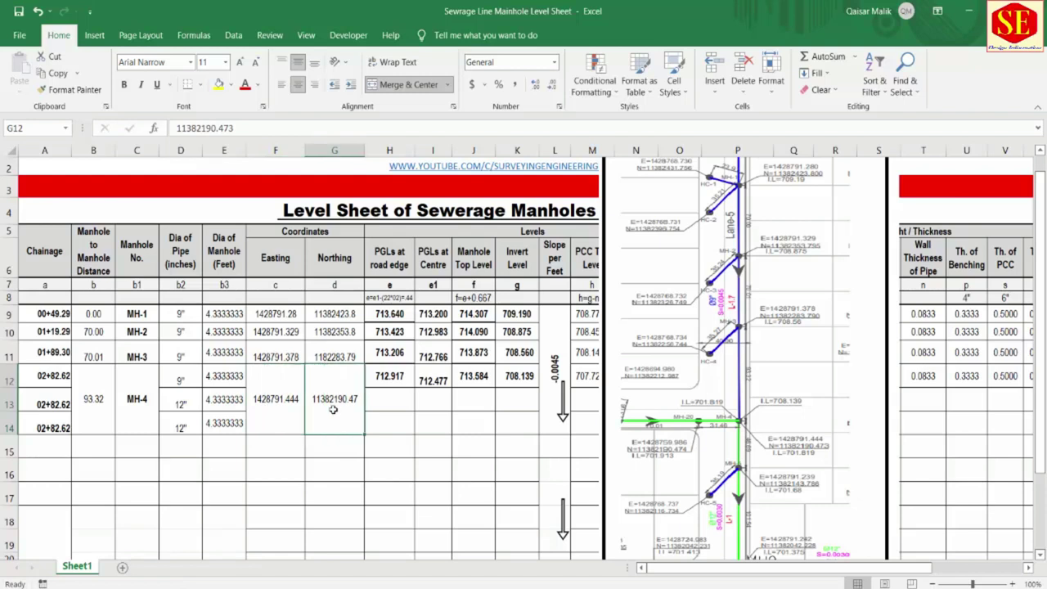
{"action": "left_click", "coordinate": [298, 392]}
{"action": "left_click", "coordinate": [350, 398]}
- Fill MH-4's centre PGL, road-edge PGL and top level formulas down to rows 13–14
{"action": "left_click", "coordinate": [426, 382]}
{"action": "left_click_drag", "start_coordinate": [452, 391], "coordinate": [452, 429]}
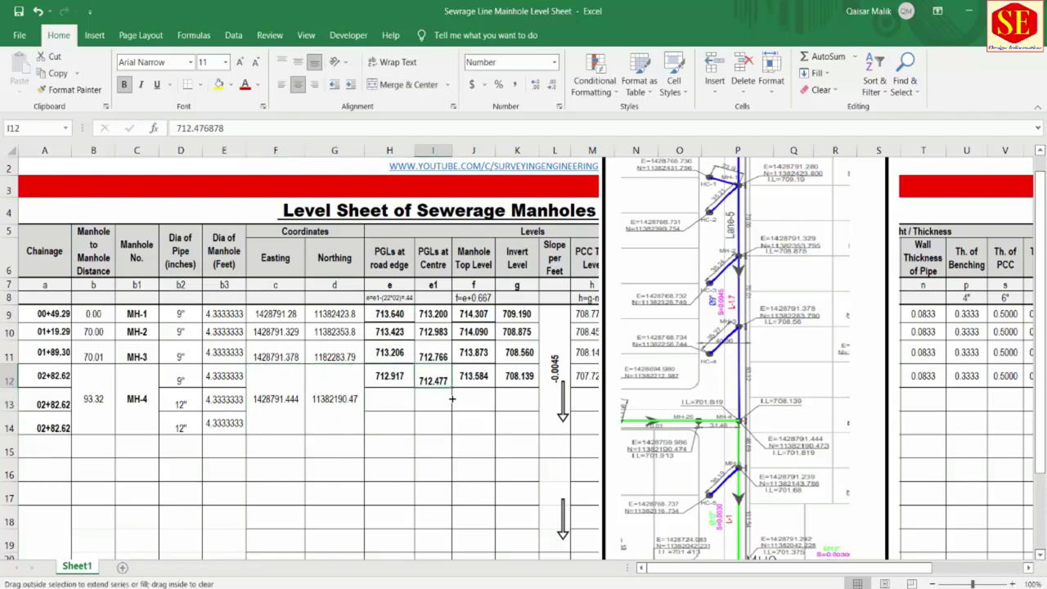
{"action": "left_click", "coordinate": [401, 381]}
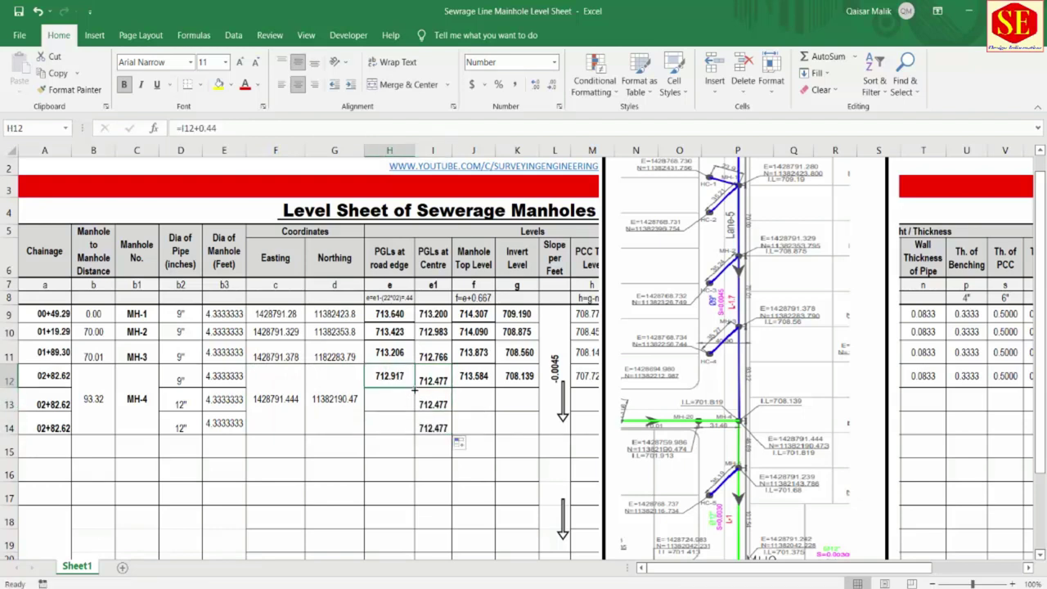
{"action": "left_click_drag", "start_coordinate": [414, 385], "coordinate": [415, 429]}
{"action": "left_click", "coordinate": [421, 403]}
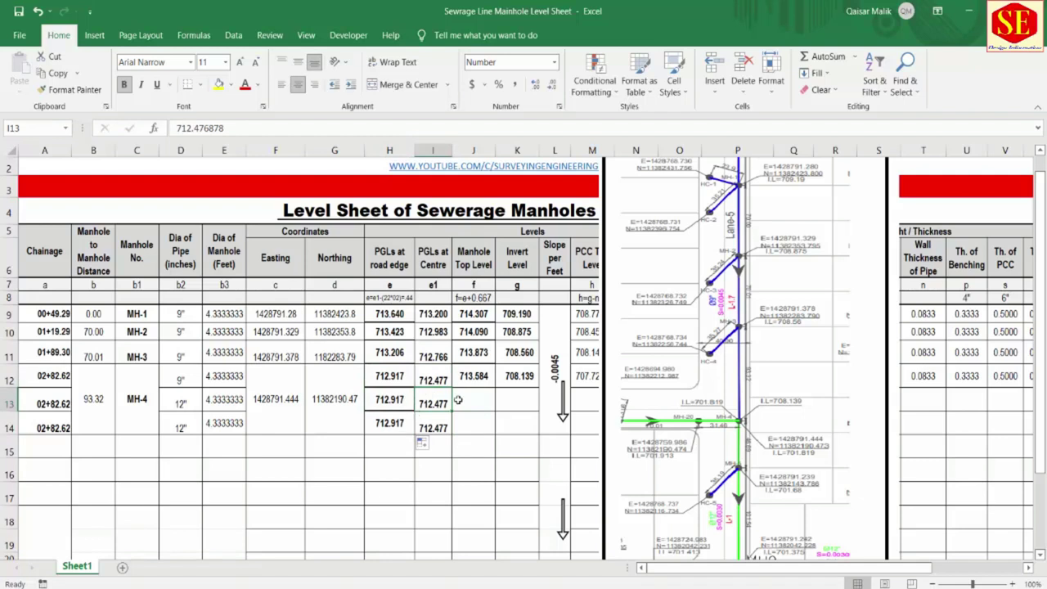
{"action": "left_click", "coordinate": [487, 374]}
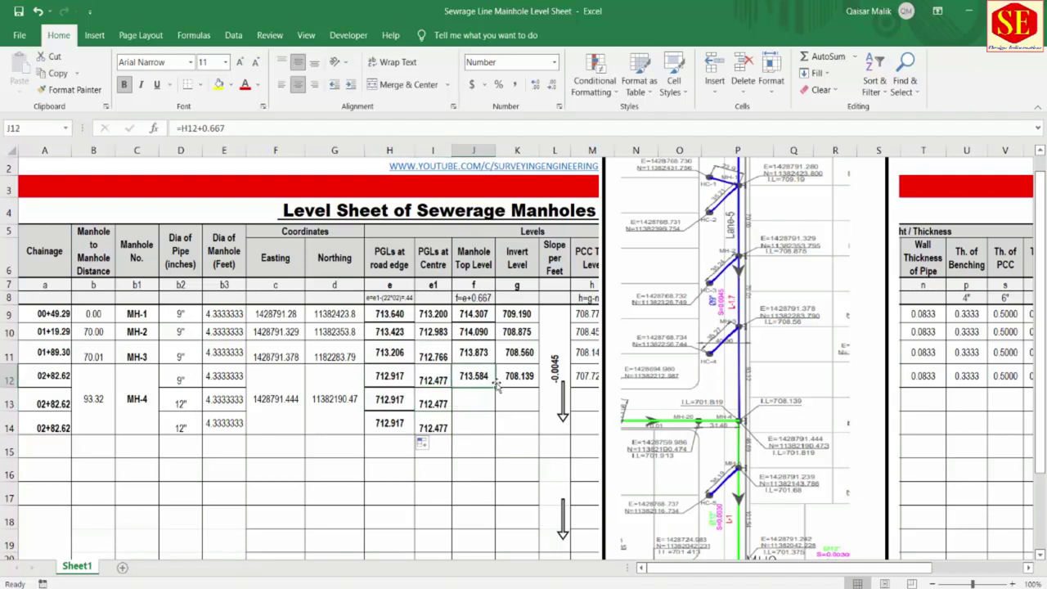
{"action": "left_click_drag", "start_coordinate": [496, 391], "coordinate": [494, 431]}
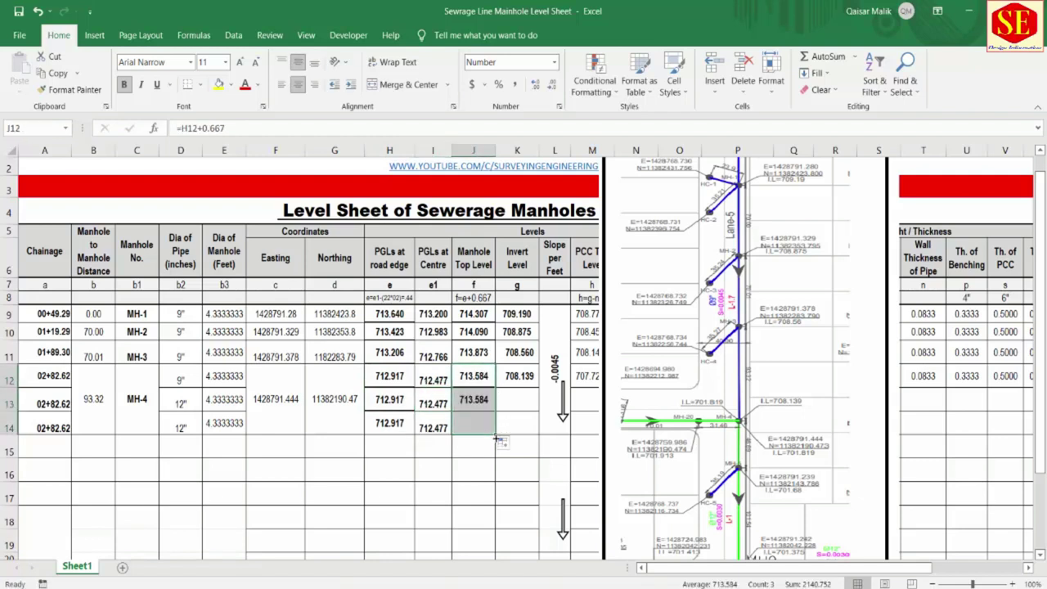
- Enter invert level 701.819 in K13 and K14 for MH-4's 12" rows
{"action": "left_click", "coordinate": [503, 396]}
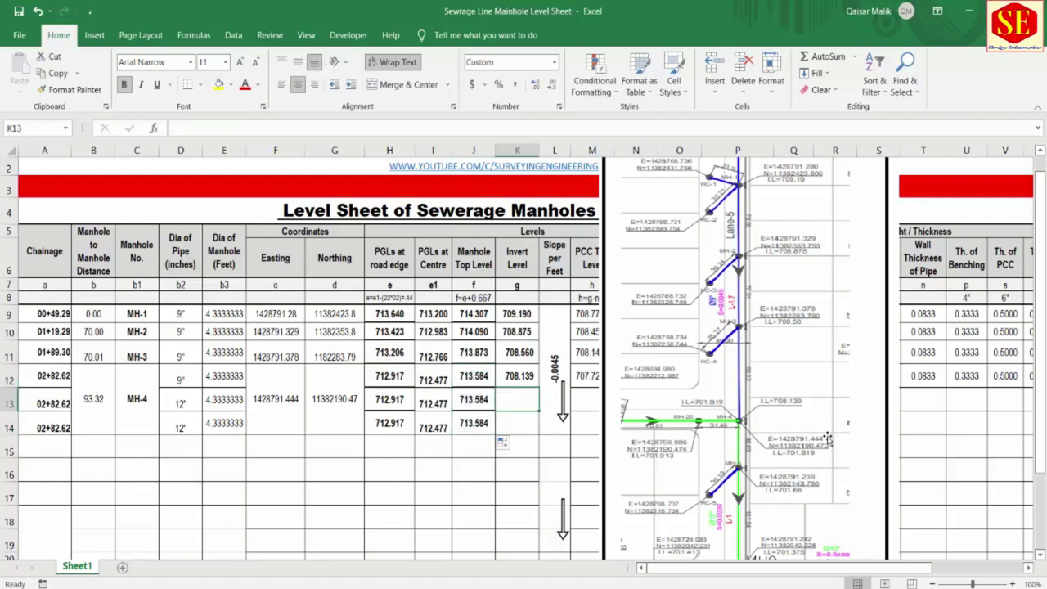
{"action": "left_click", "coordinate": [530, 377]}
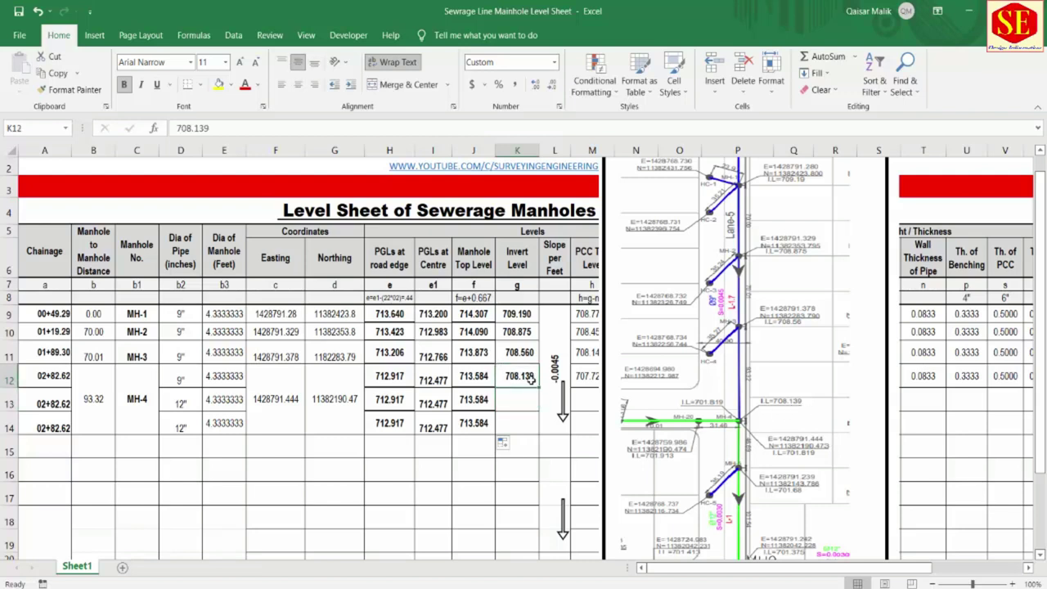
{"action": "left_click", "coordinate": [521, 405]}
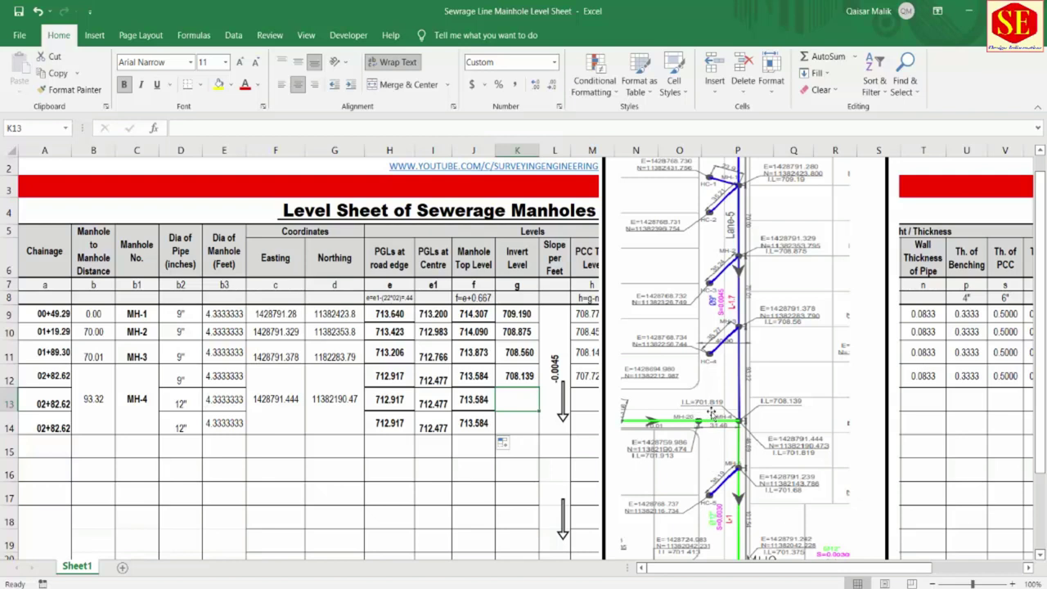
{"action": "key", "text": "Escape"}
{"action": "type", "text": "701."}
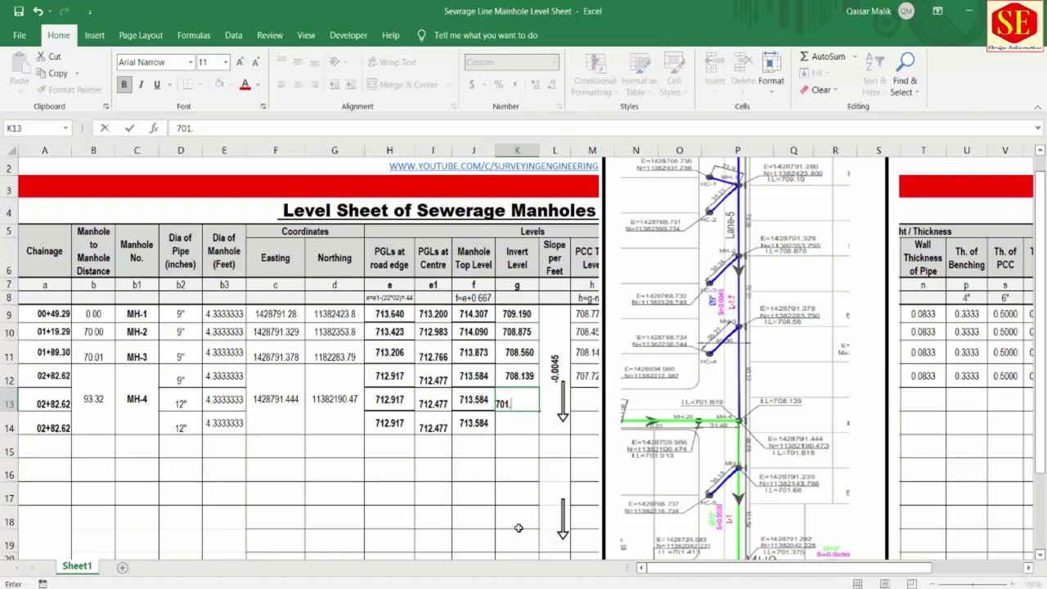
{"action": "type", "text": "819"}
{"action": "key", "text": "Return"}
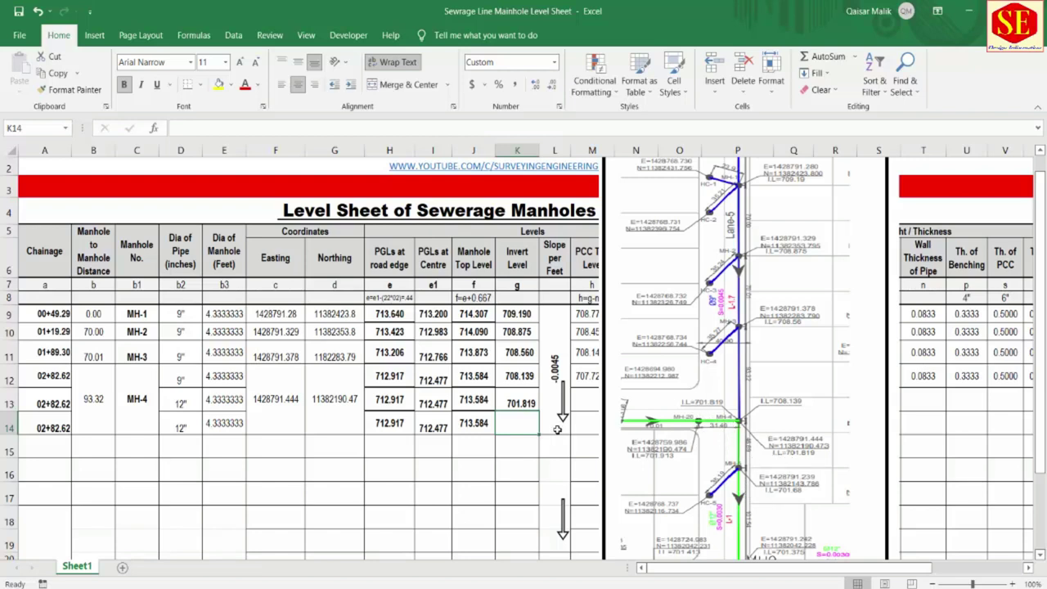
{"action": "type", "text": "701."}
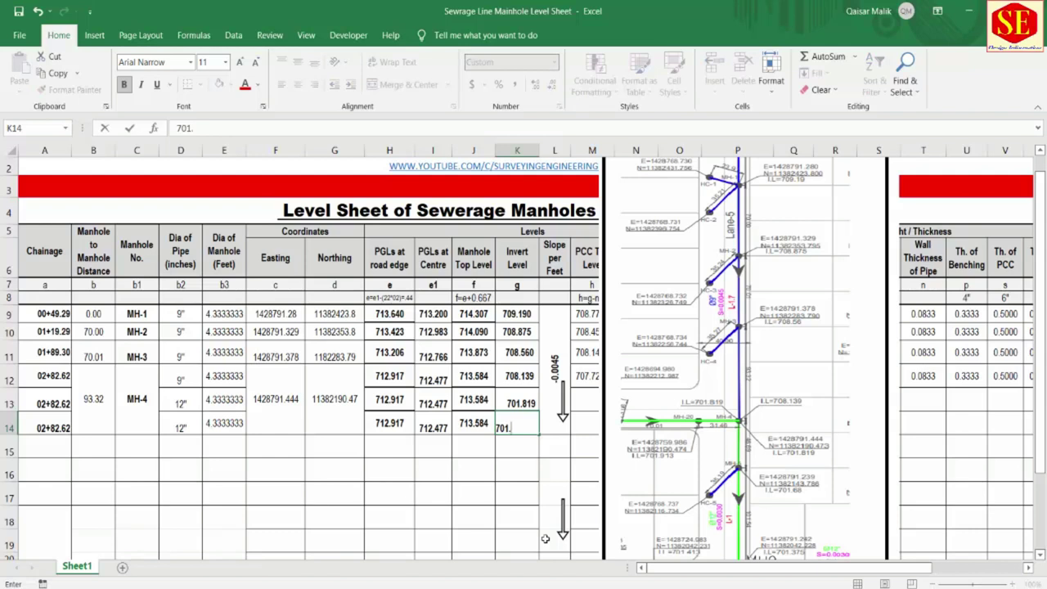
{"action": "type", "text": "80"}
{"action": "key", "text": "Return"}
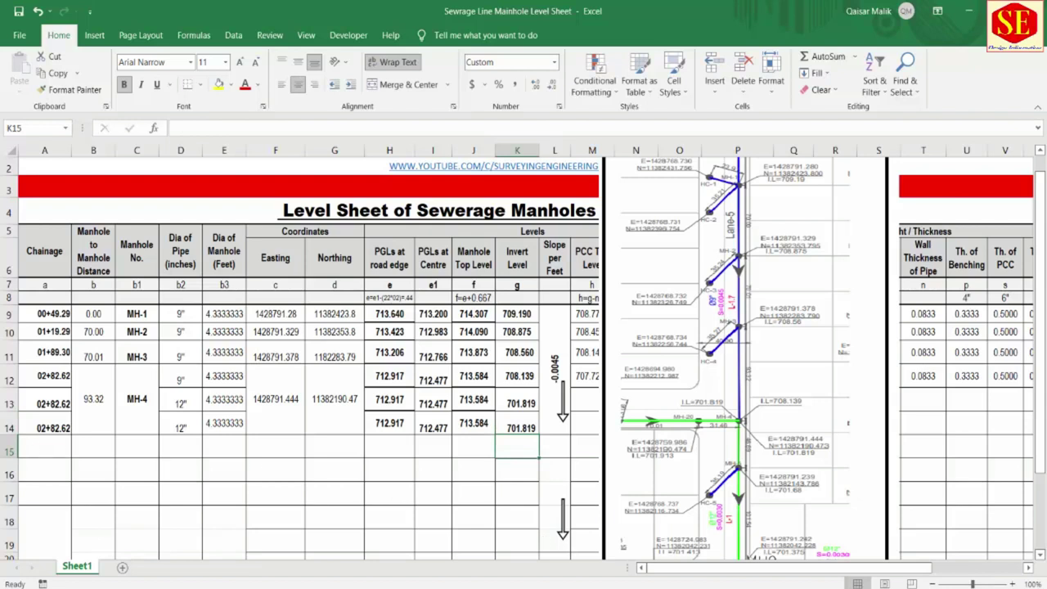
{"action": "left_click", "coordinate": [57, 378]}
{"action": "left_click", "coordinate": [97, 391]}
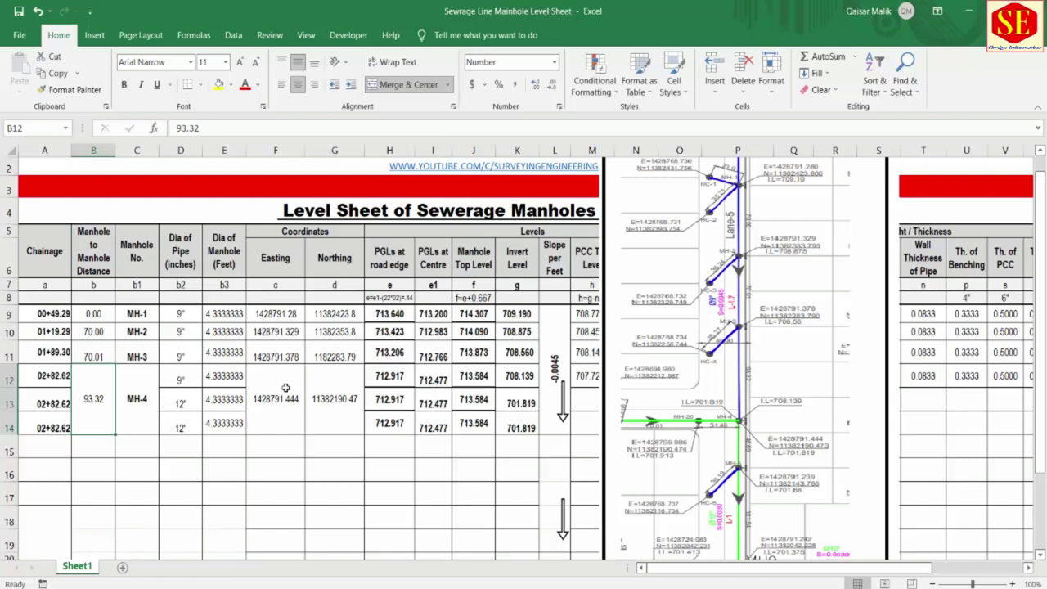
- Enter a 12" pipe diameter and manhole number MH-5 in row 15
{"action": "key", "text": "Down"}
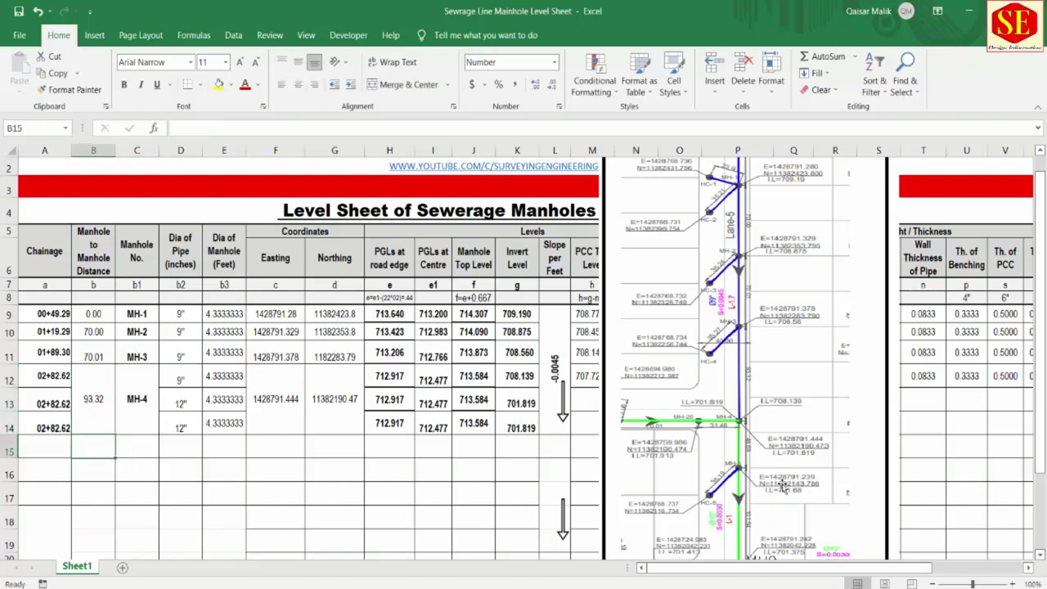
{"action": "scroll", "coordinate": [760, 403], "scroll_direction": "down", "scroll_amount": 1}
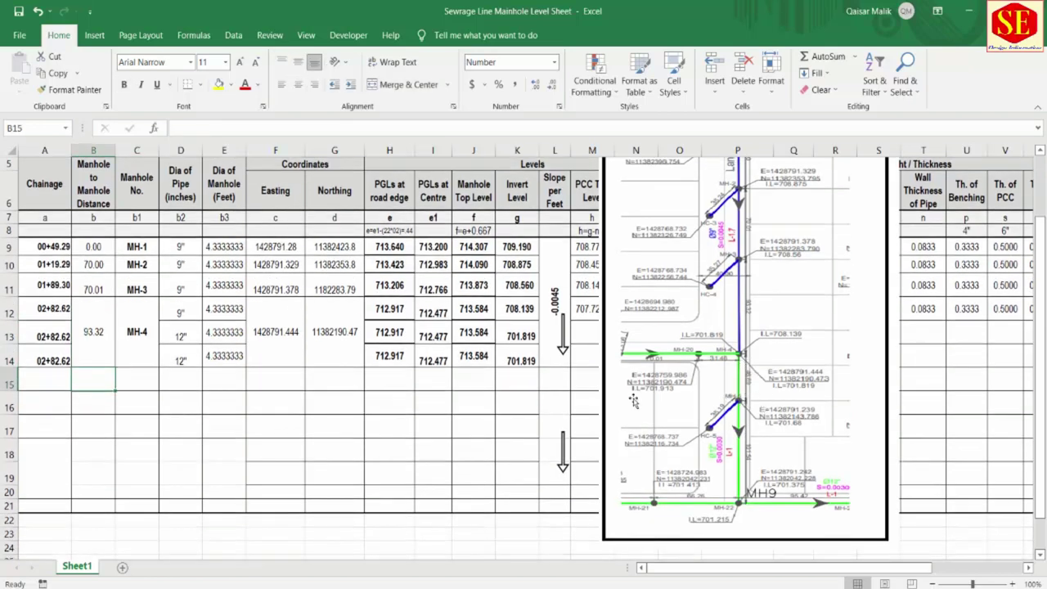
{"action": "left_click", "coordinate": [197, 379]}
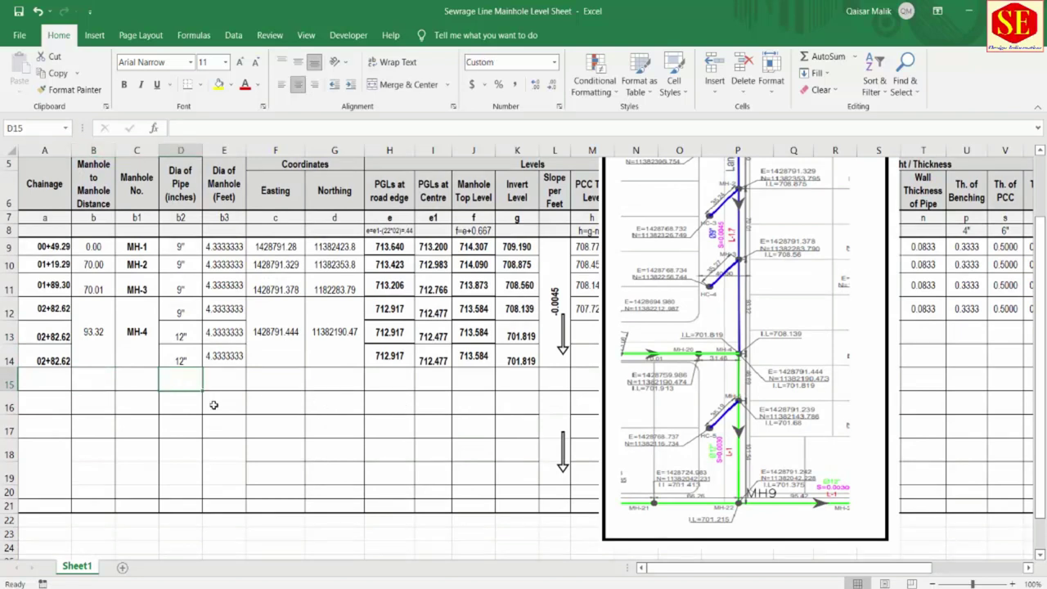
{"action": "type", "text": "12"}
{"action": "key", "text": "Return"}
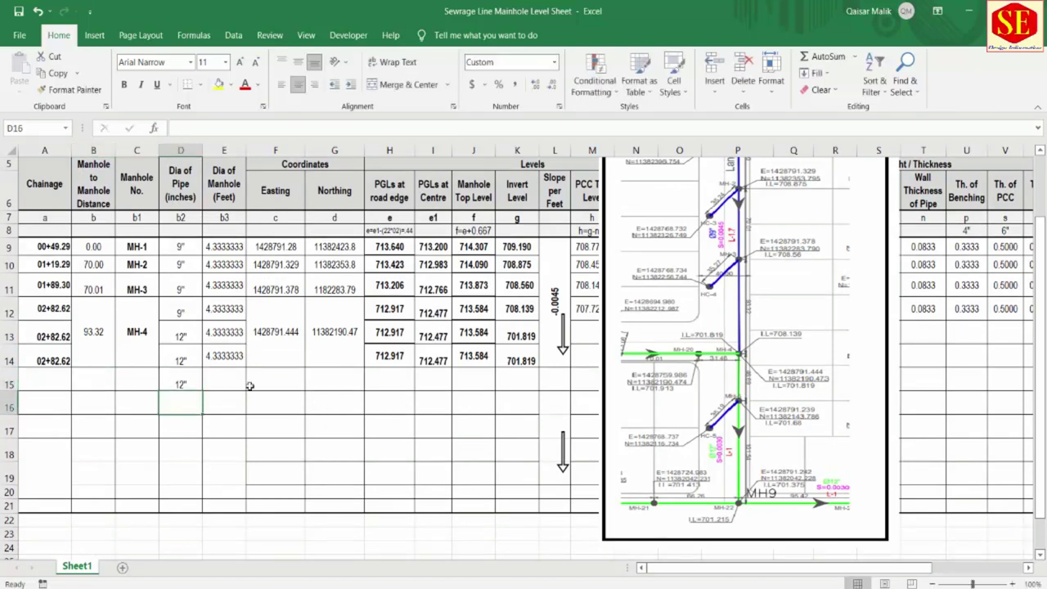
{"action": "left_click", "coordinate": [127, 375]}
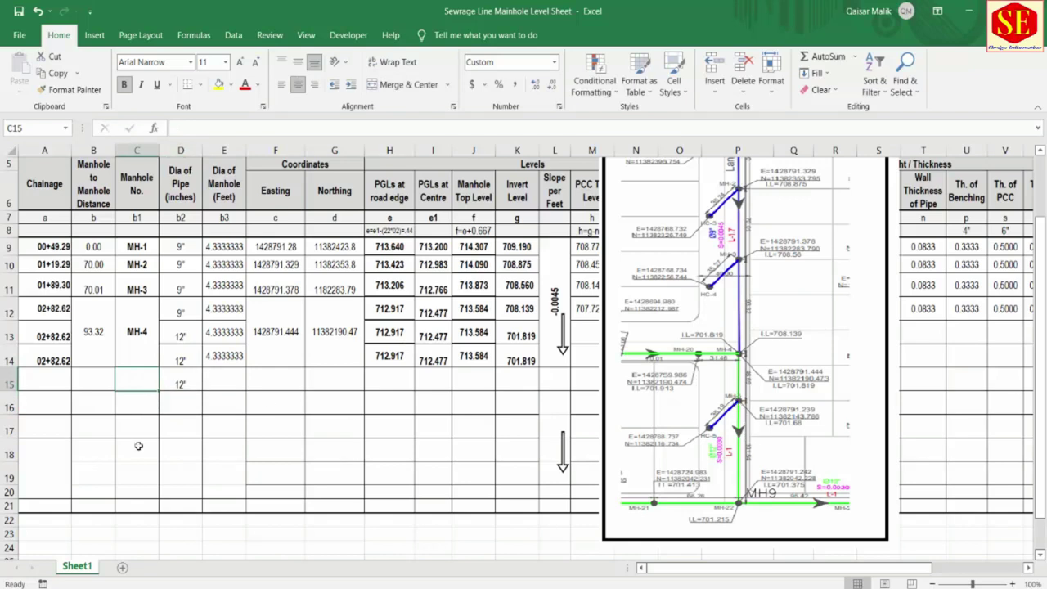
{"action": "type", "text": "MH-5"}
{"action": "key", "text": "Return"}
{"action": "left_click", "coordinate": [53, 385]}
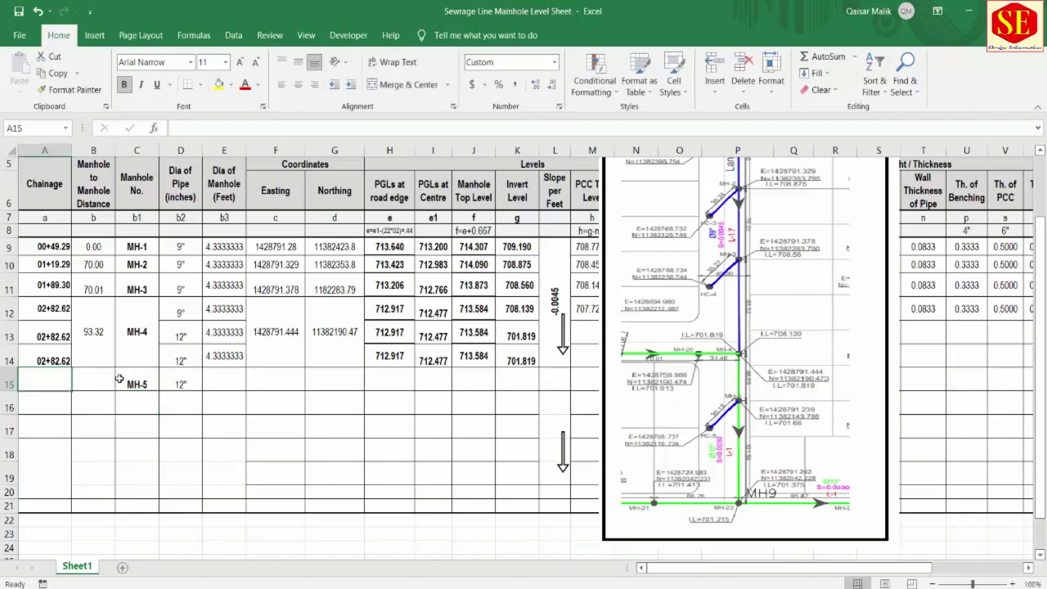
{"action": "left_click", "coordinate": [103, 375]}
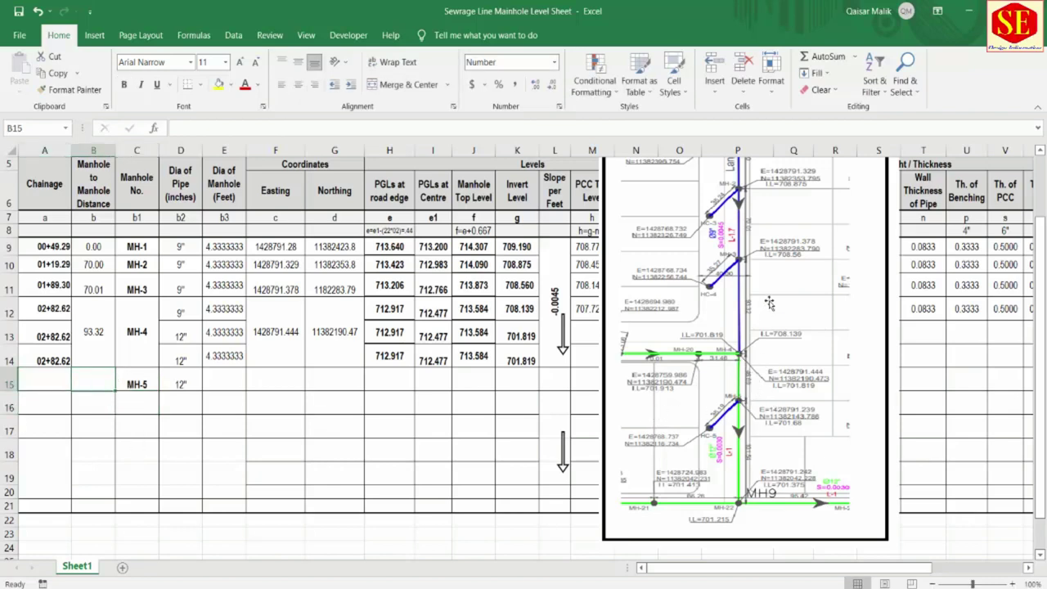
- Widen the embedded layout drawing picture slightly
{"action": "left_click", "coordinate": [773, 335]}
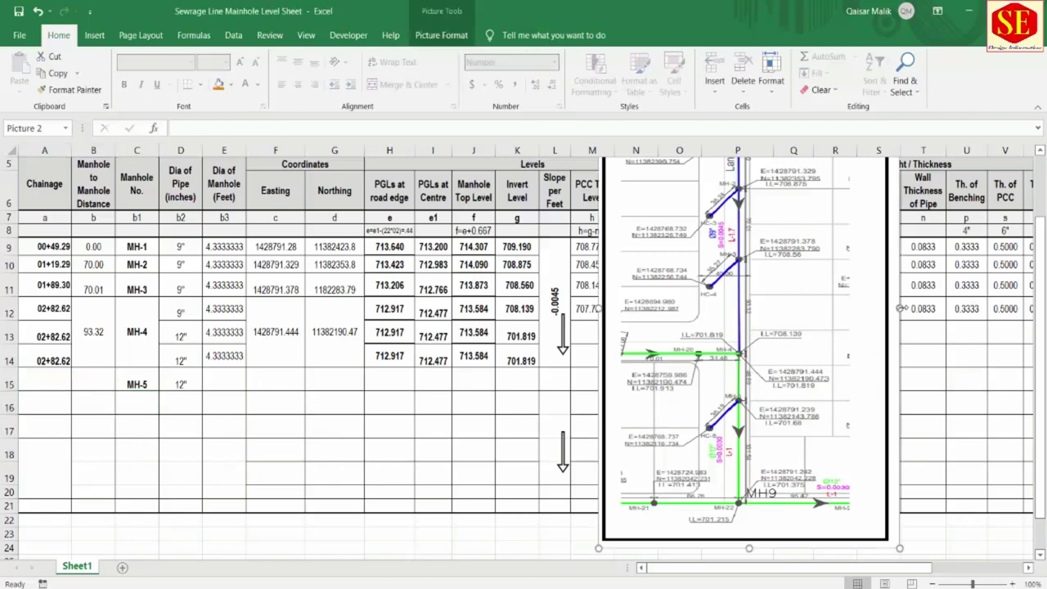
{"action": "left_click_drag", "start_coordinate": [900, 309], "coordinate": [914, 308]}
{"action": "left_click_drag", "start_coordinate": [767, 549], "coordinate": [764, 566]}
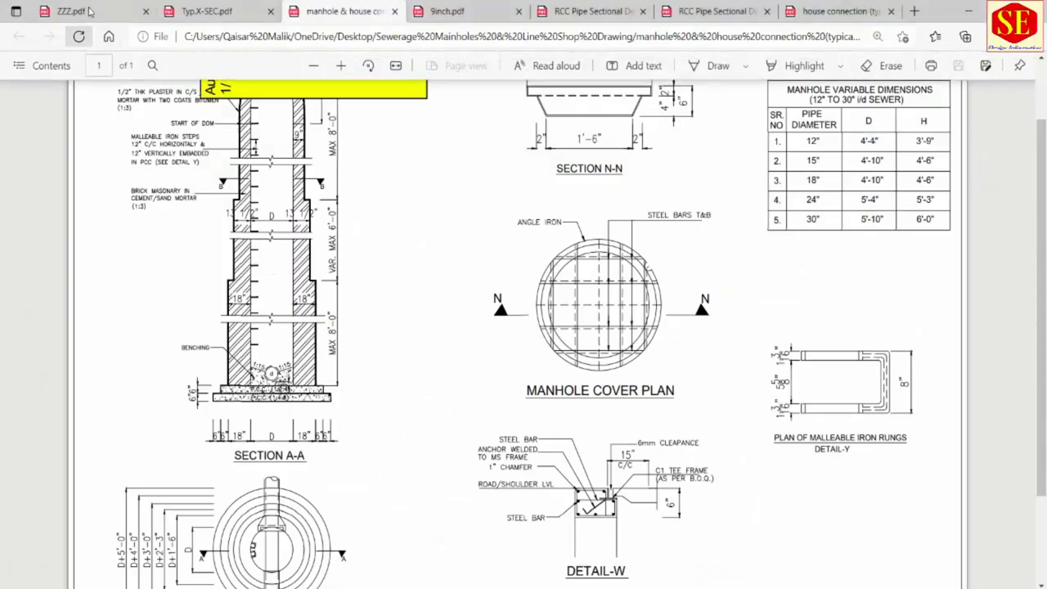
{"action": "scroll", "coordinate": [543, 292], "scroll_direction": "down", "scroll_amount": 3}
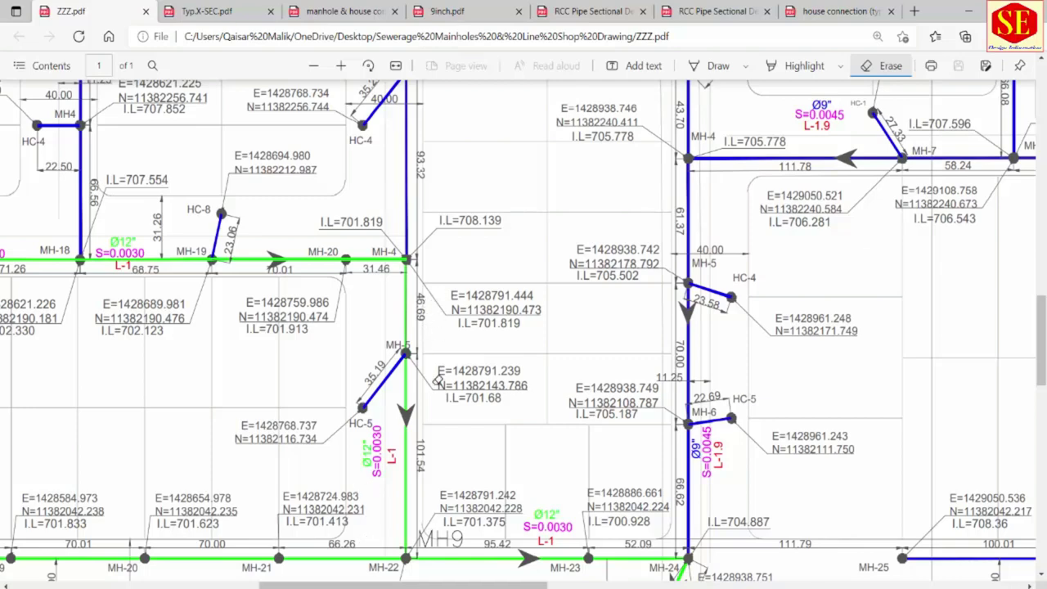
{"action": "left_click", "coordinate": [409, 547]}
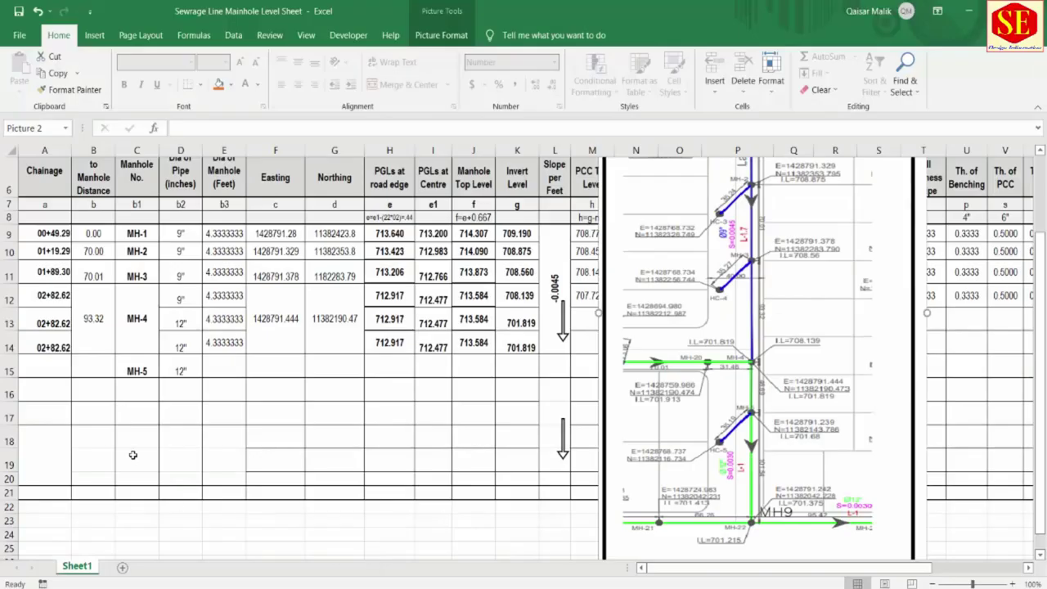
- Enter 46.69 as MH-5's manhole distance in B15
{"action": "left_click", "coordinate": [97, 378]}
{"action": "type", "text": "46.69"}
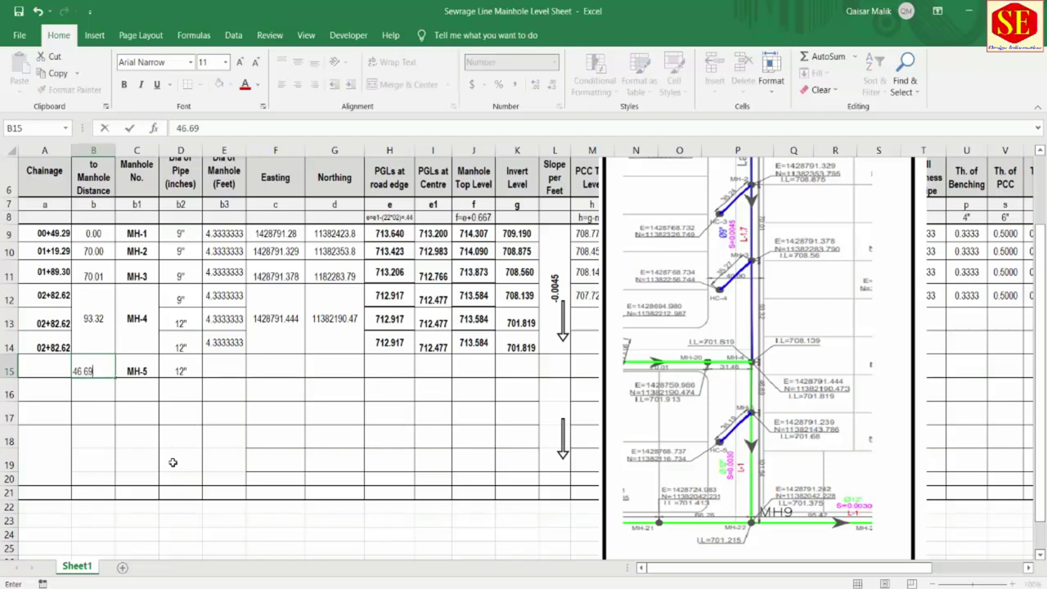
{"action": "key", "text": "Return"}
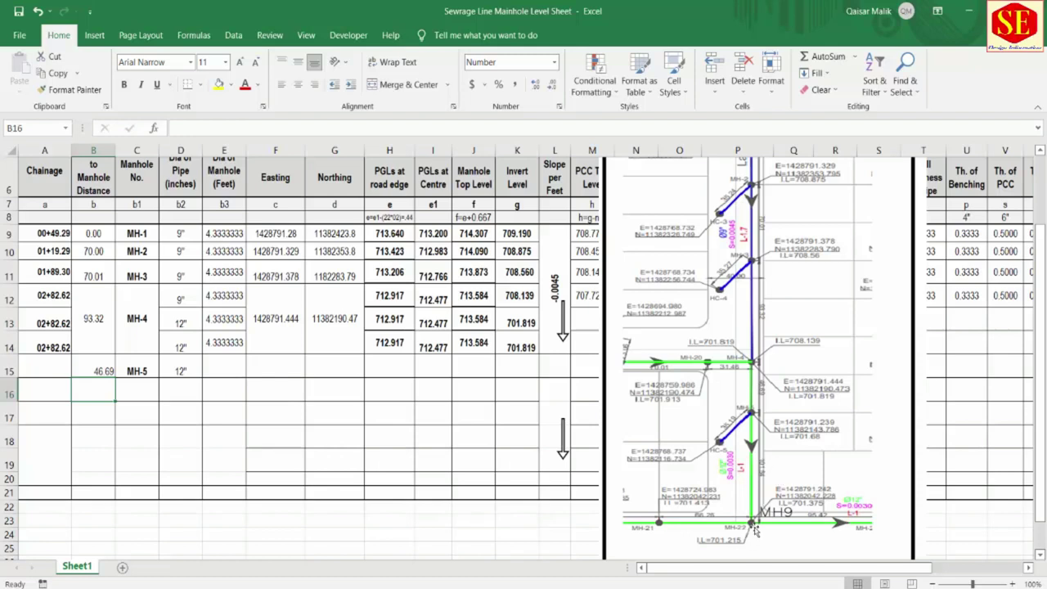
- Add manhole MH-22 in C16 and bring up the ZZZ.pdf drawing
{"action": "left_click", "coordinate": [128, 393]}
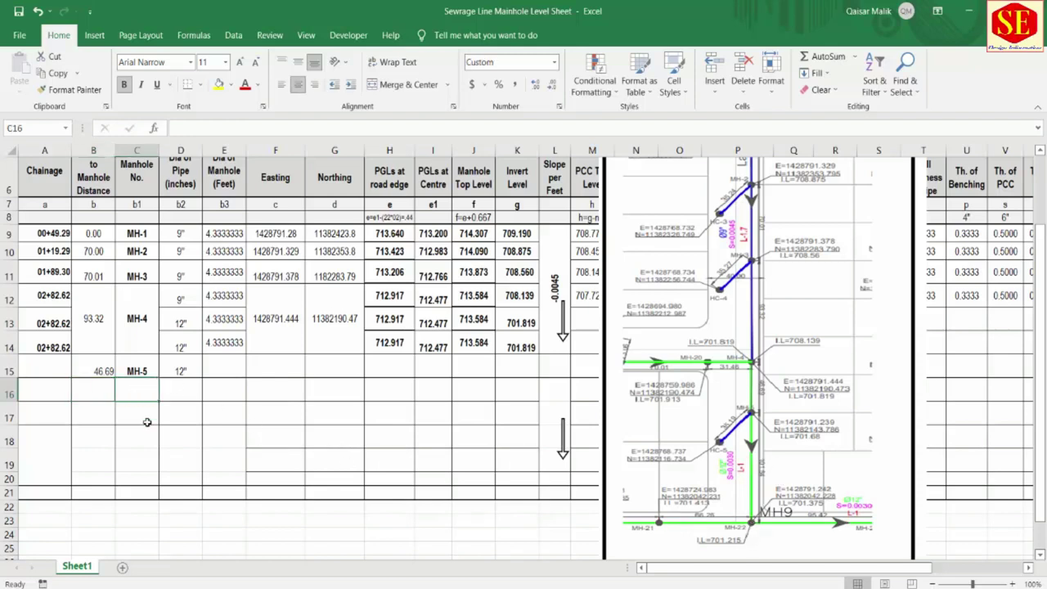
{"action": "type", "text": "MH-22"}
{"action": "key", "text": "Return"}
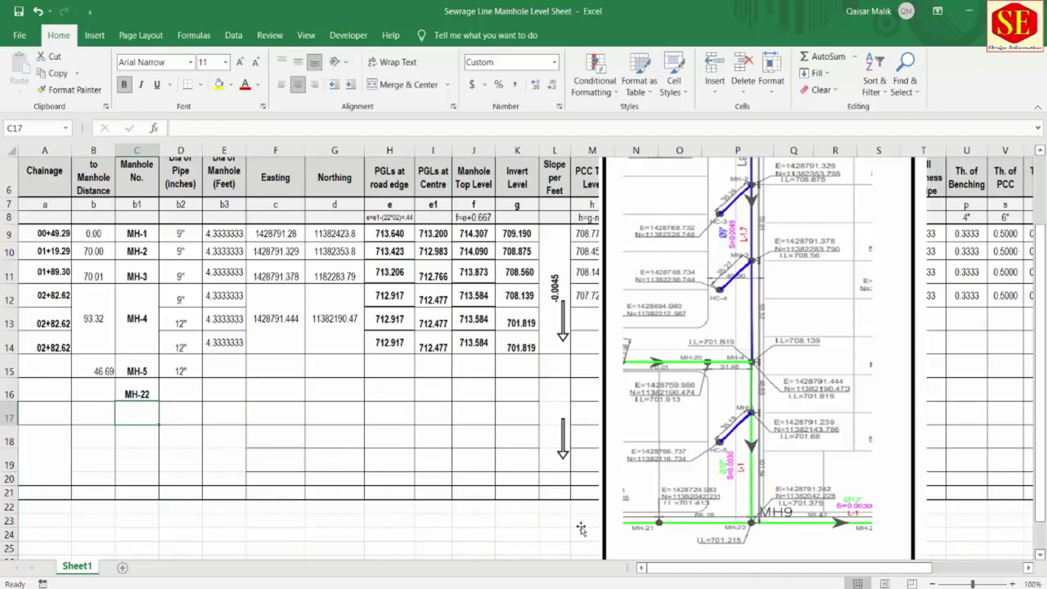
{"action": "key", "text": "alt+Tab"}
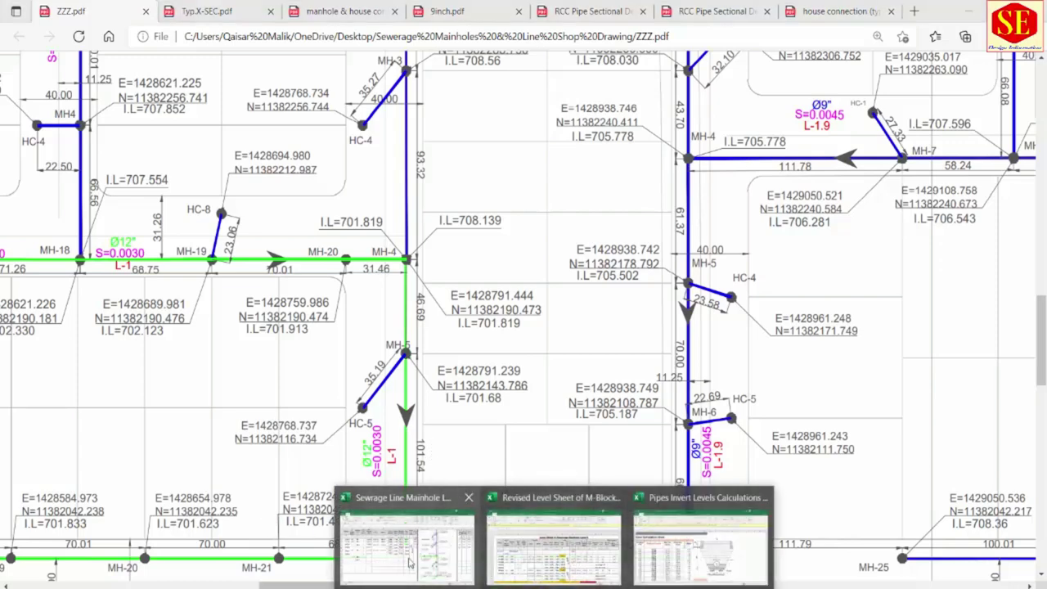
- Enter 101.54 as MH-22's manhole distance in B16
{"action": "left_click", "coordinate": [409, 532]}
{"action": "left_click", "coordinate": [96, 395]}
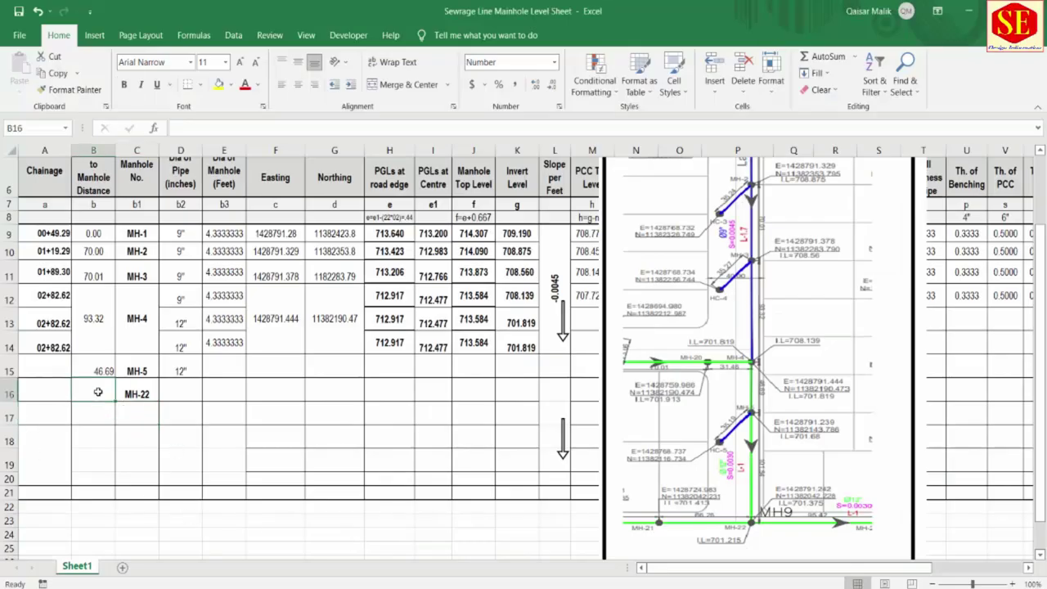
{"action": "type", "text": "101.54"}
{"action": "key", "text": "Return"}
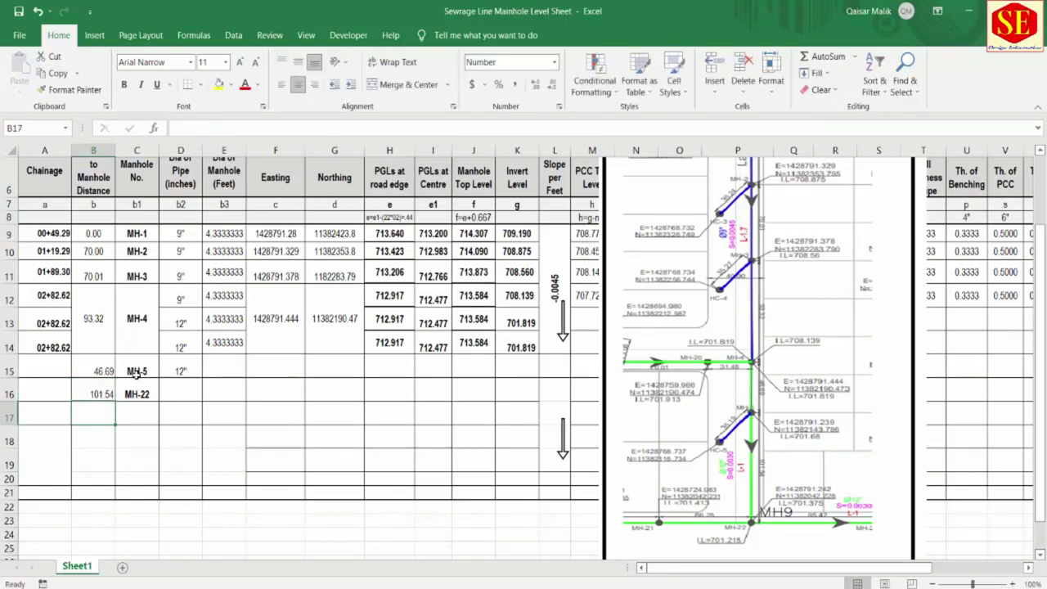
- Set chainage formulas A15 =A14+B15 and A16 =A15+B16, giving 03+29.31 and 04+30.85
{"action": "left_click", "coordinate": [54, 361]}
{"action": "type", "text": "="}
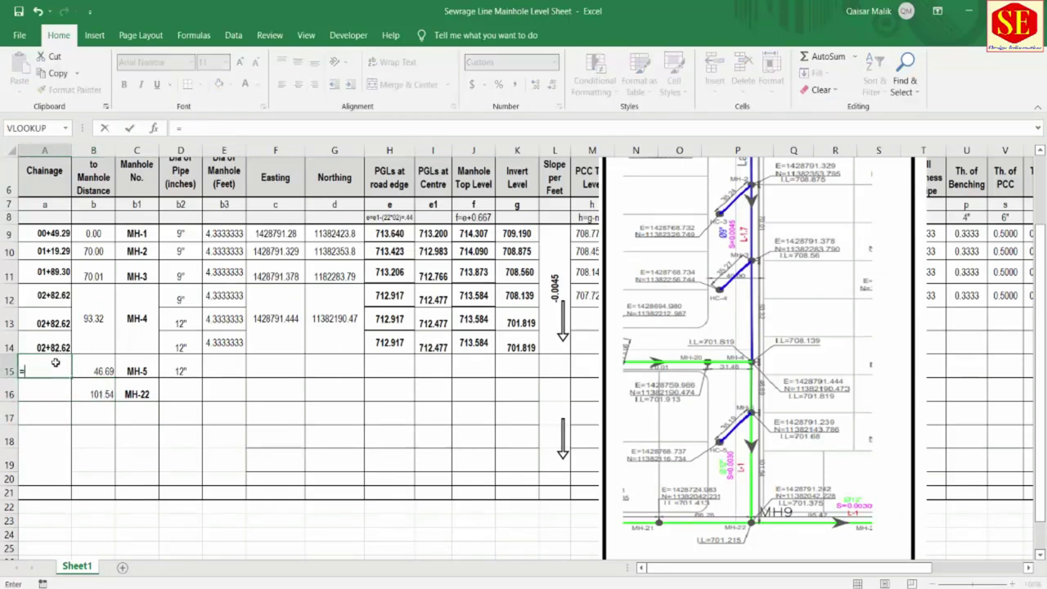
{"action": "left_click", "coordinate": [64, 343]}
{"action": "type", "text": "+"}
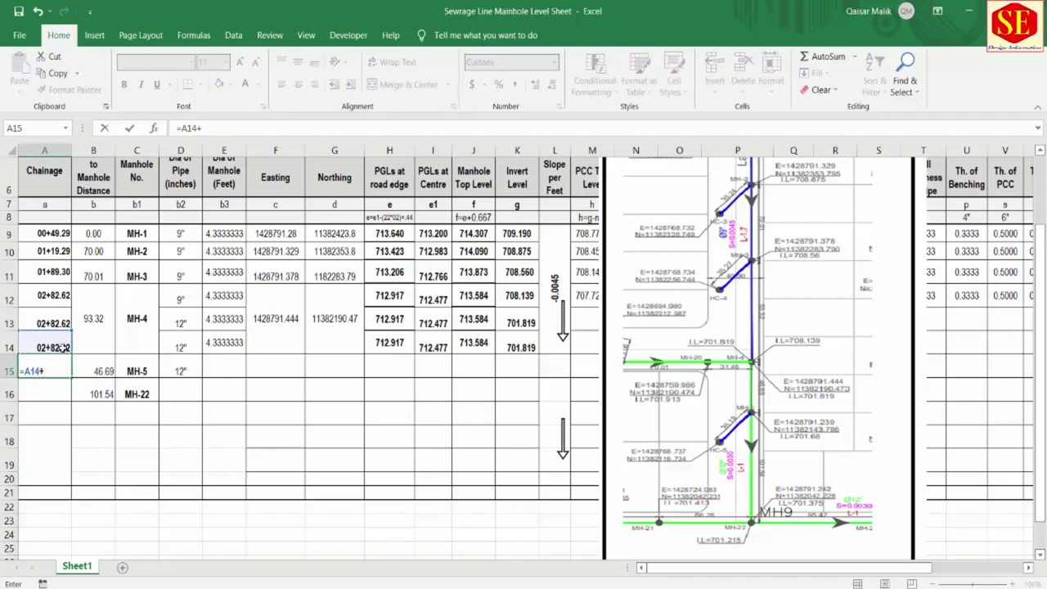
{"action": "left_click", "coordinate": [102, 373]}
{"action": "key", "text": "Return"}
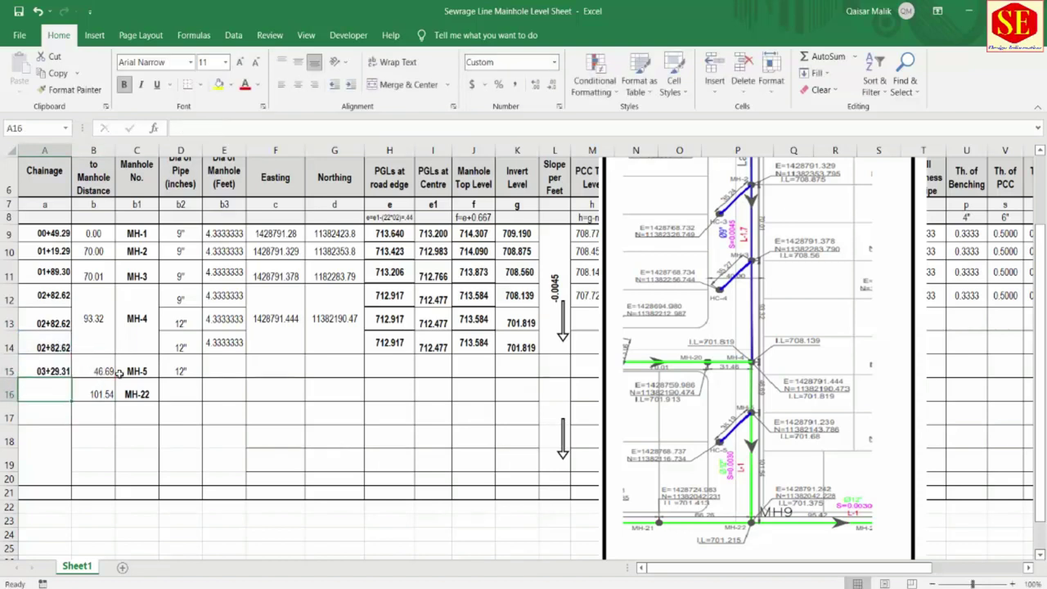
{"action": "type", "text": "="}
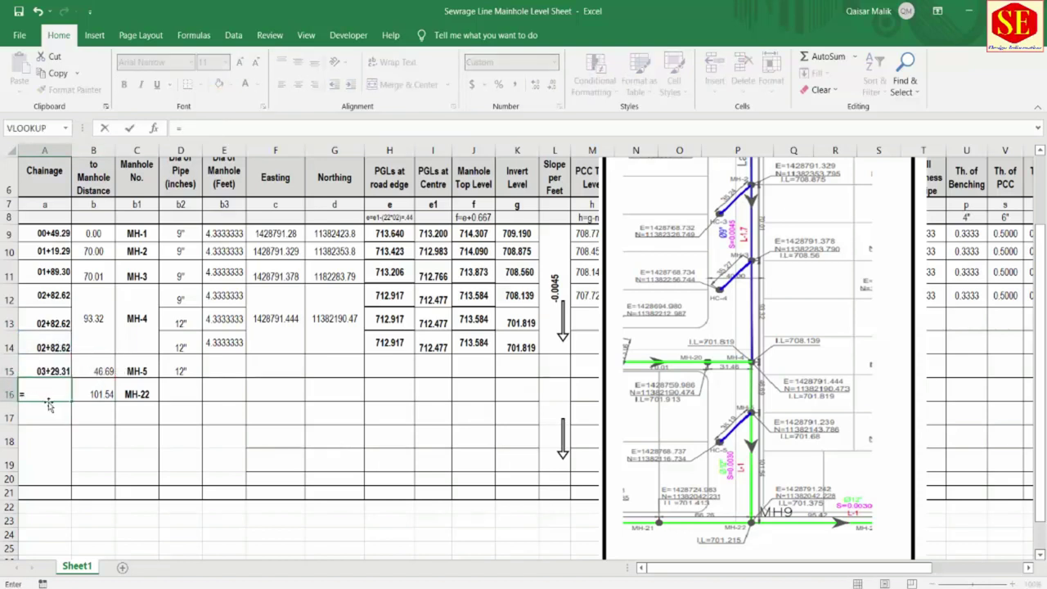
{"action": "left_click", "coordinate": [59, 372]}
{"action": "type", "text": "+"}
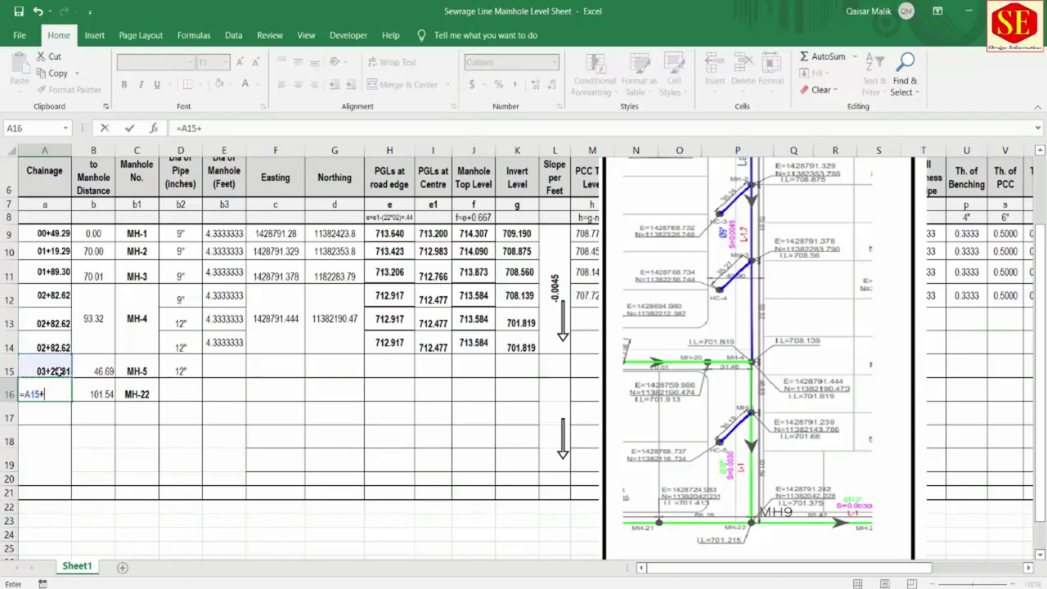
{"action": "left_click", "coordinate": [101, 393]}
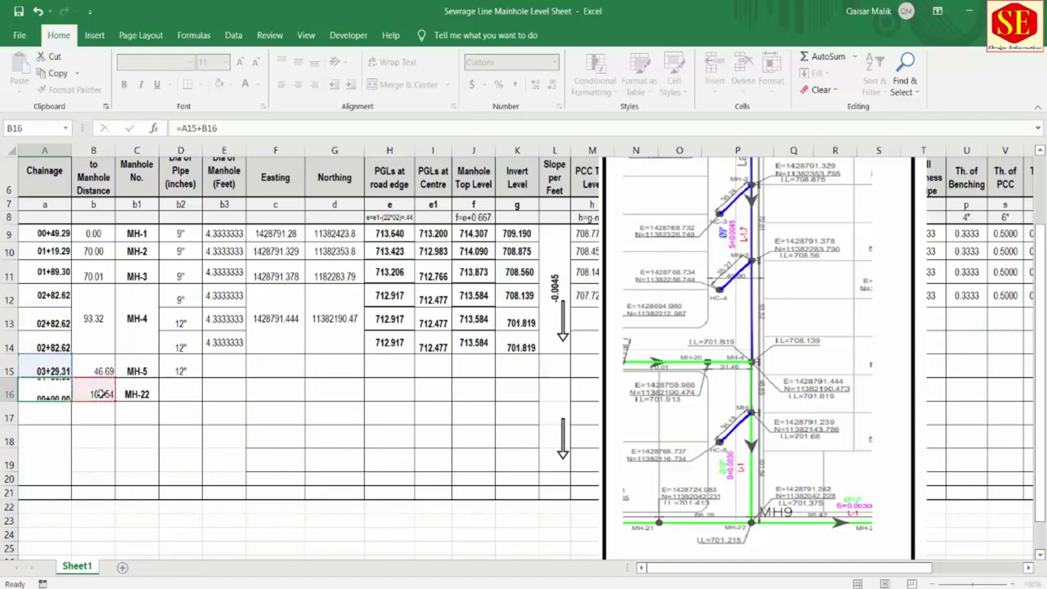
{"action": "key", "text": "Return"}
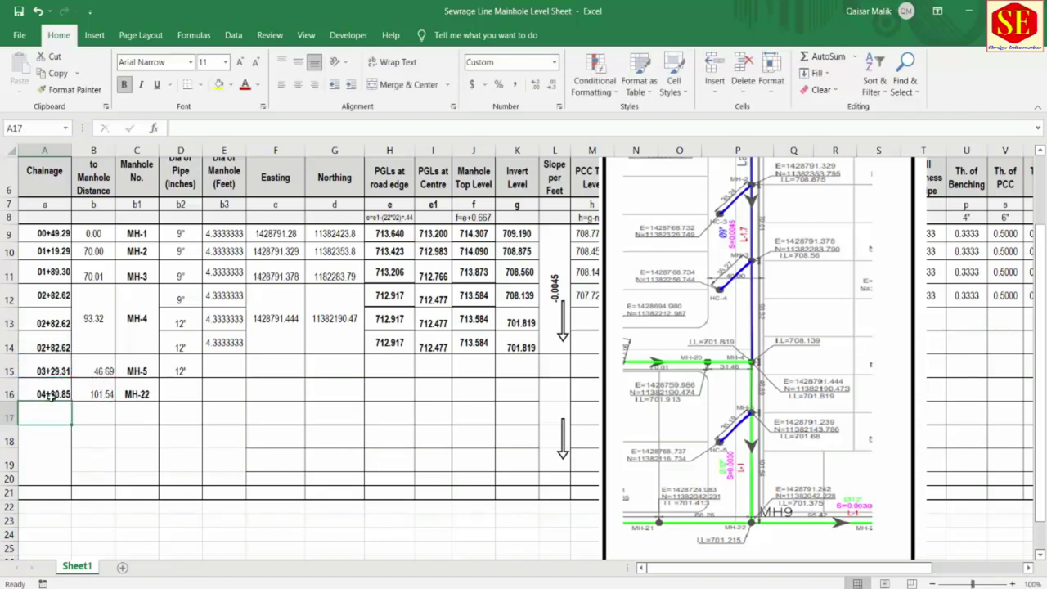
{"action": "left_click", "coordinate": [49, 396]}
{"action": "left_click", "coordinate": [136, 393]}
- Enter a 12" pipe diameter for MH-22 in D16
{"action": "left_click", "coordinate": [187, 394]}
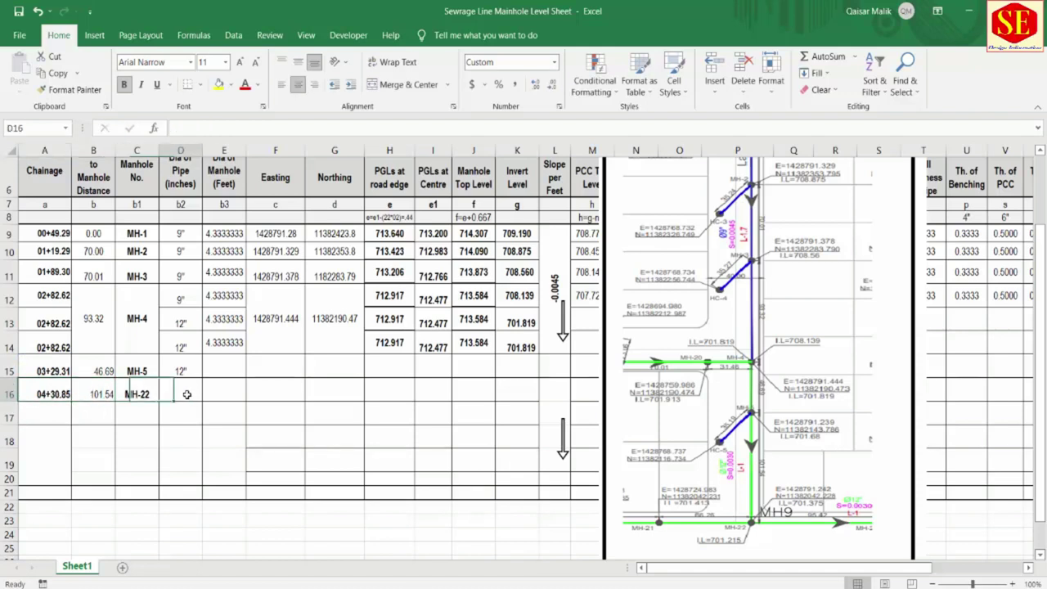
{"action": "type", "text": "12"}
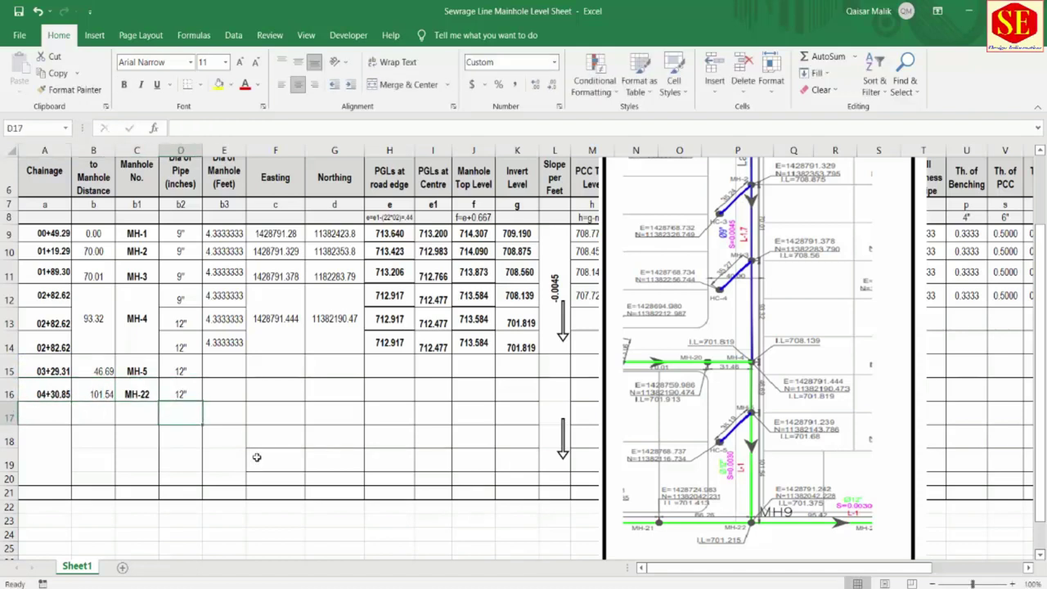
{"action": "left_click", "coordinate": [198, 381]}
{"action": "left_click", "coordinate": [234, 344]}
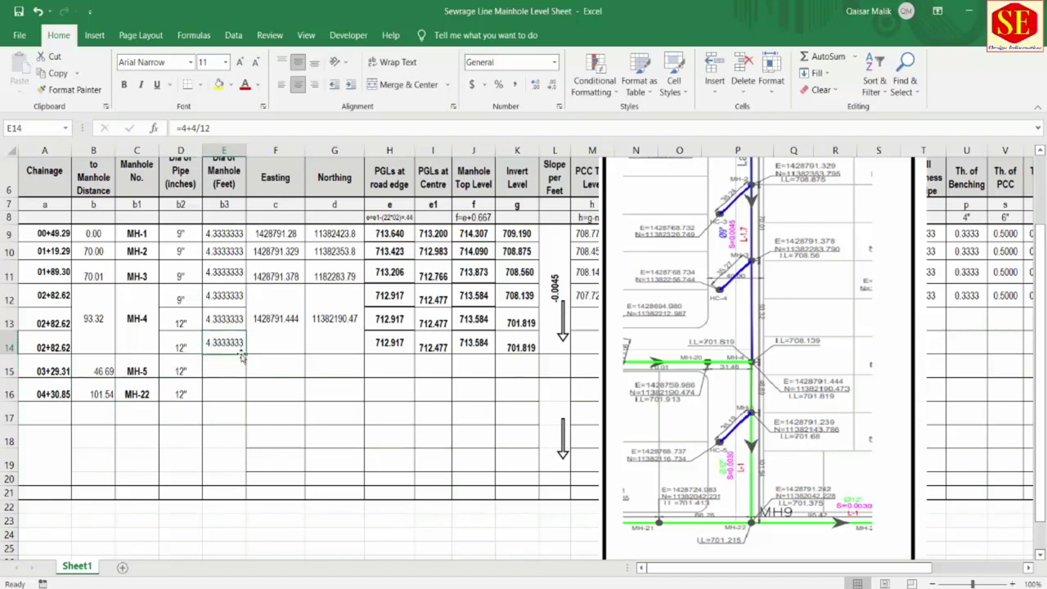
- Fill diameter 4.3333333 down to MH-5 and MH-22 and add their Easting/Northing coordinates
{"action": "left_click_drag", "start_coordinate": [244, 355], "coordinate": [241, 400]}
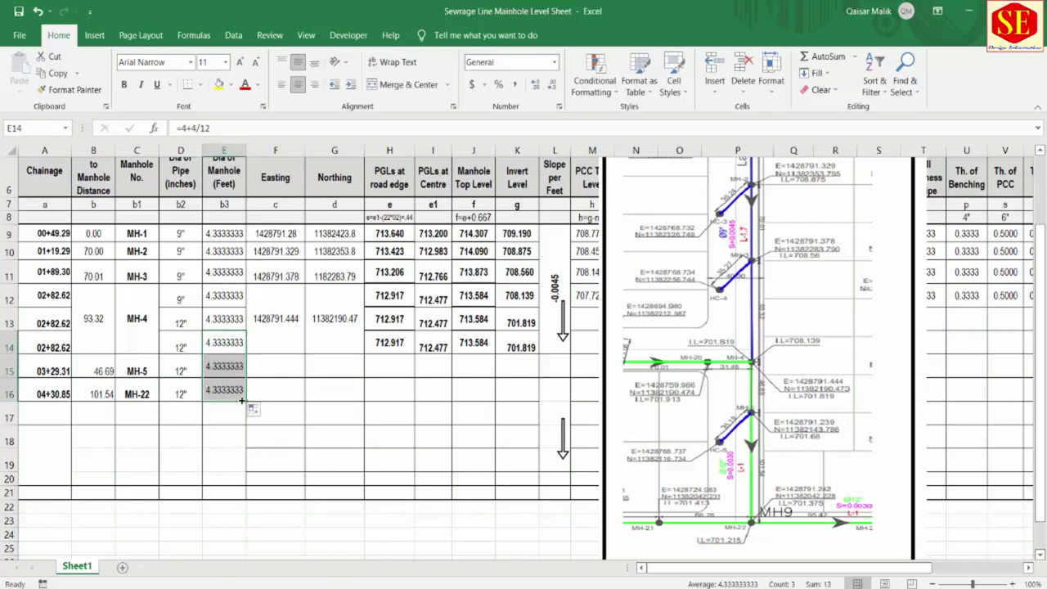
{"action": "left_click", "coordinate": [275, 372]}
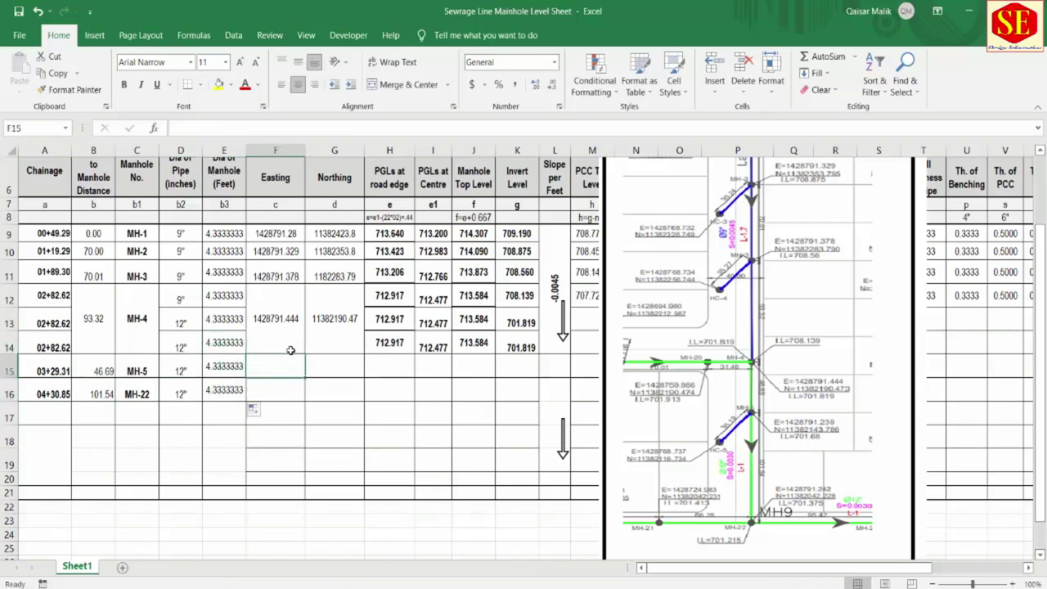
{"action": "left_click", "coordinate": [334, 362]}
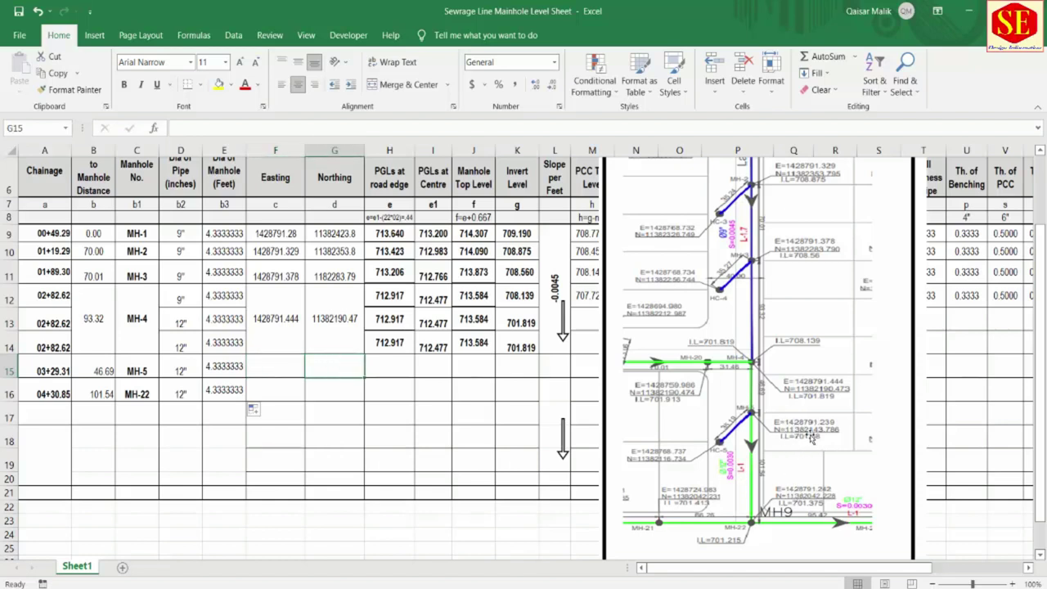
{"action": "left_click", "coordinate": [282, 365]}
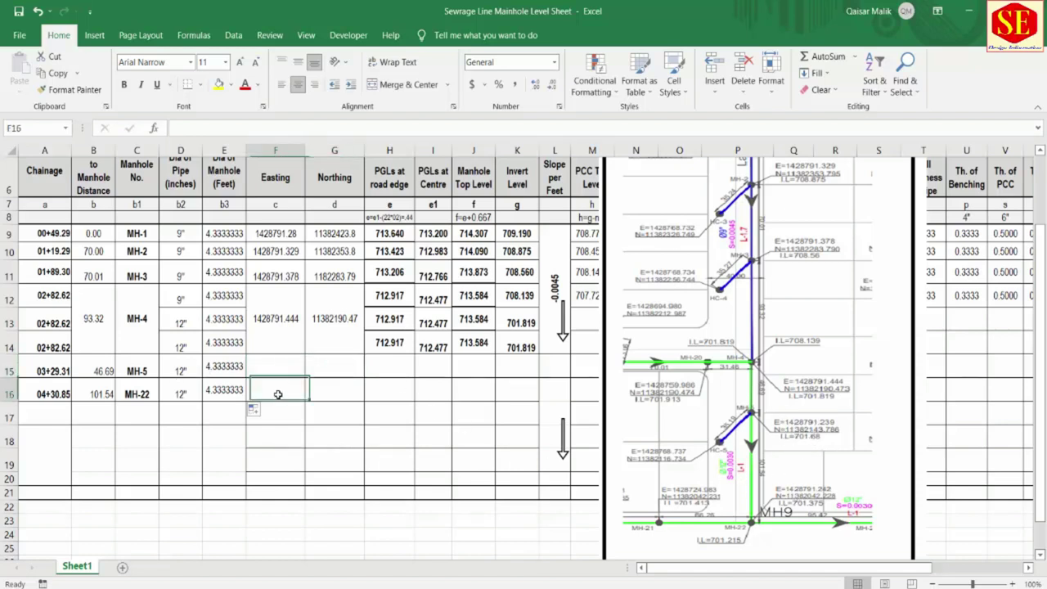
{"action": "left_click", "coordinate": [333, 390]}
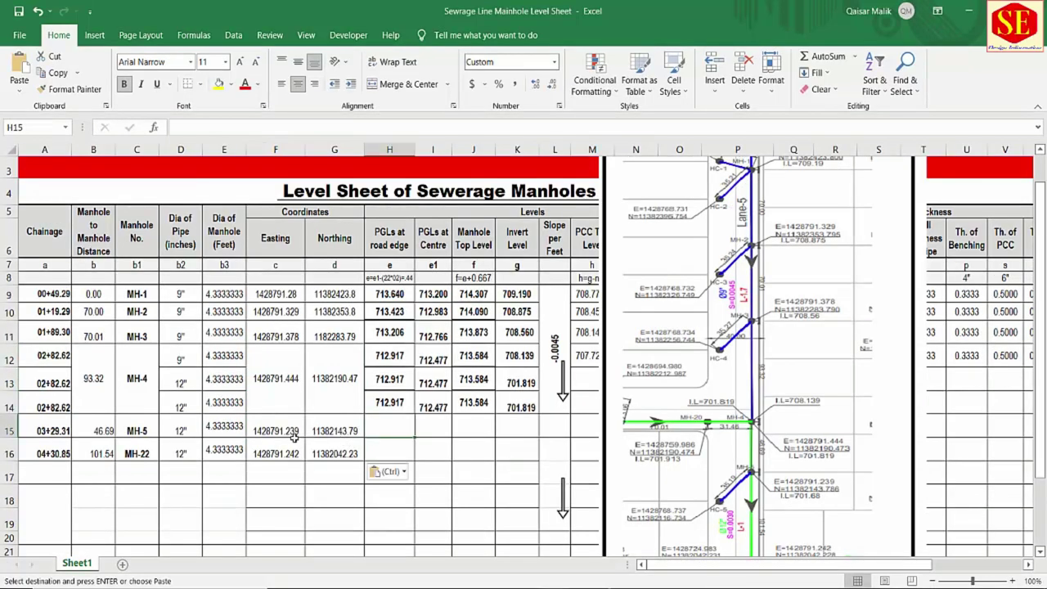
{"action": "left_click", "coordinate": [293, 433]}
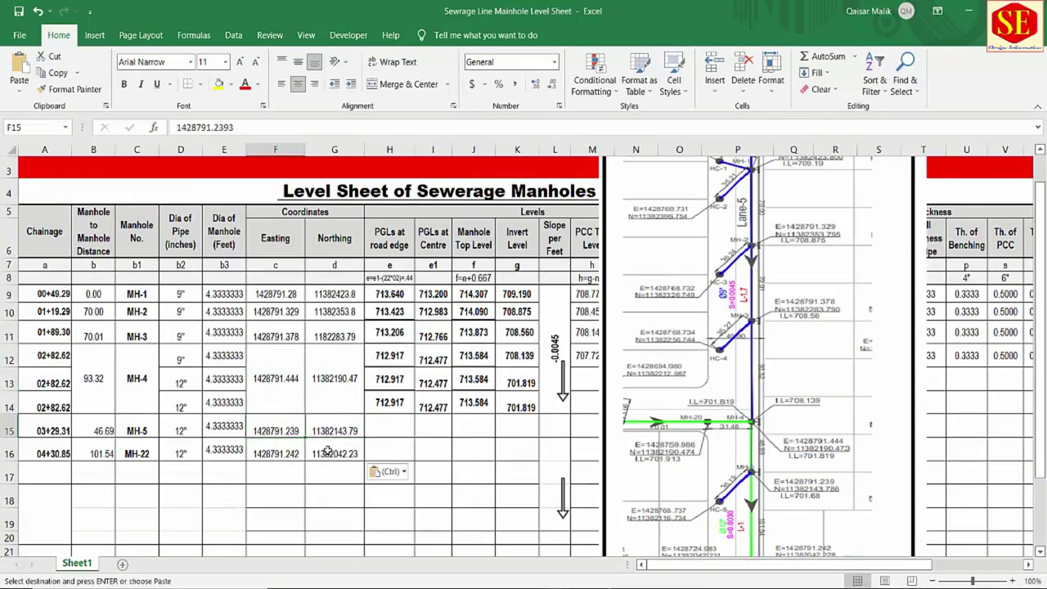
{"action": "left_click", "coordinate": [335, 454]}
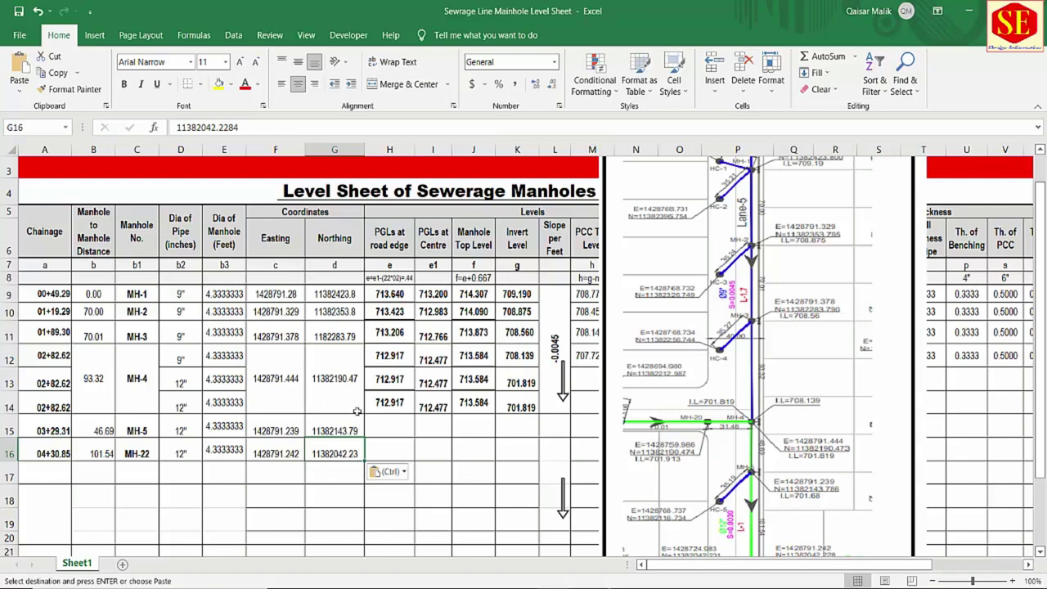
- Review the PGL column and select the MH-5 and MH-22 chainages
{"action": "left_click", "coordinate": [385, 404]}
{"action": "left_click", "coordinate": [433, 406]}
{"action": "key", "text": "Down"}
{"action": "key", "text": "Down"}
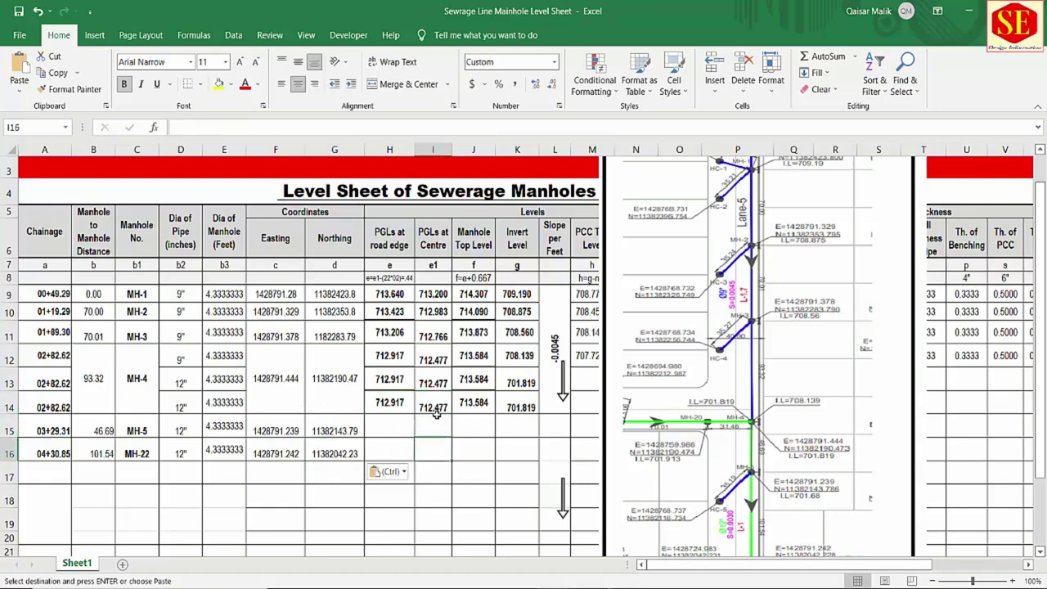
{"action": "left_click_drag", "start_coordinate": [40, 434], "coordinate": [54, 444]}
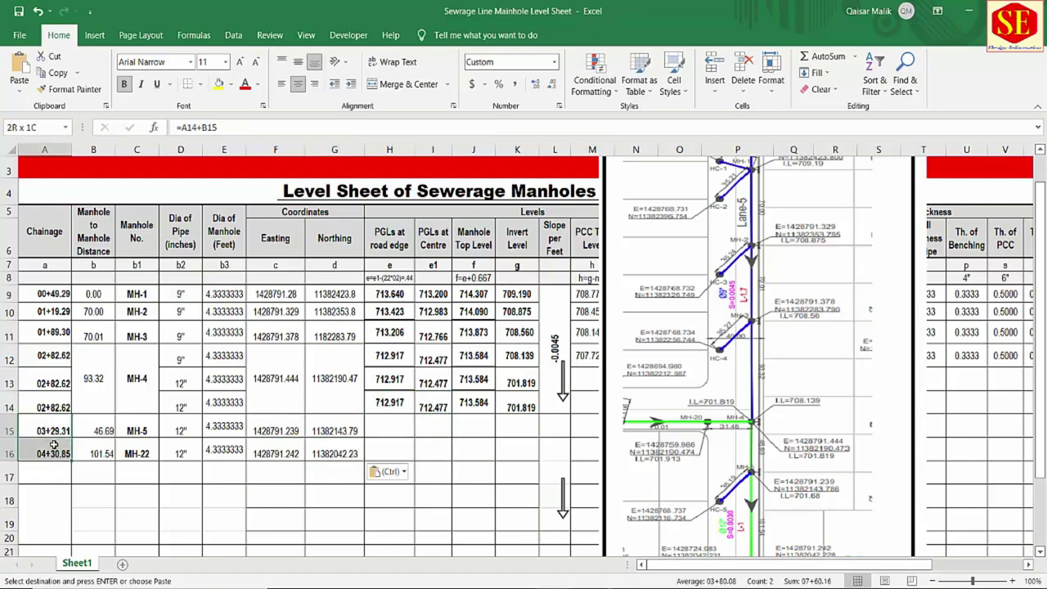
- Paste MH-5 and MH-22 chainages into the Pipes Invert Levels workbook as stations 03+29.31, 04+30.85
{"action": "right_click", "coordinate": [54, 444]}
{"action": "left_click", "coordinate": [85, 166]}
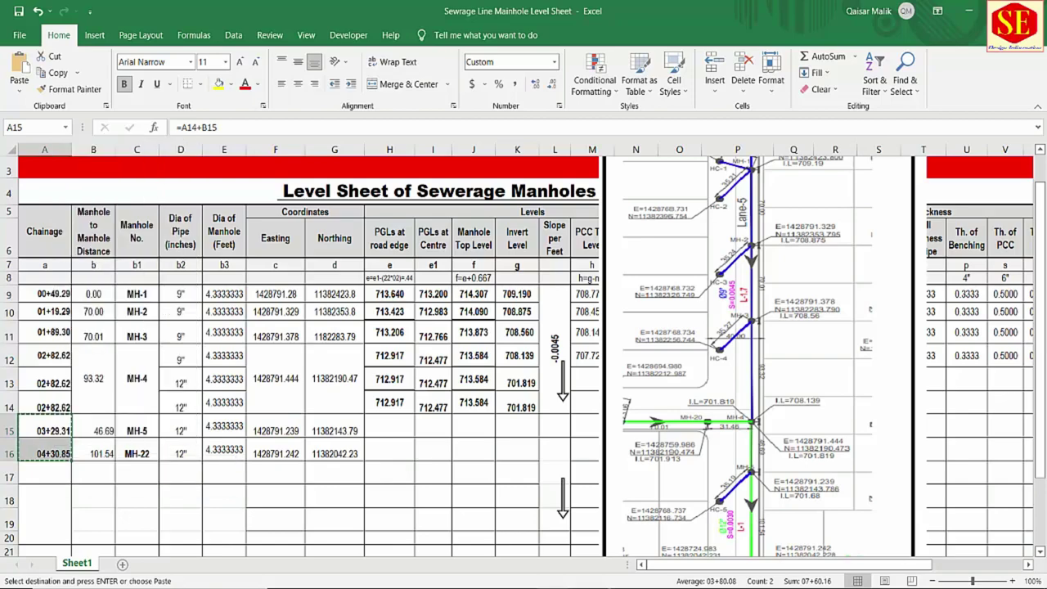
{"action": "left_click", "coordinate": [711, 540]}
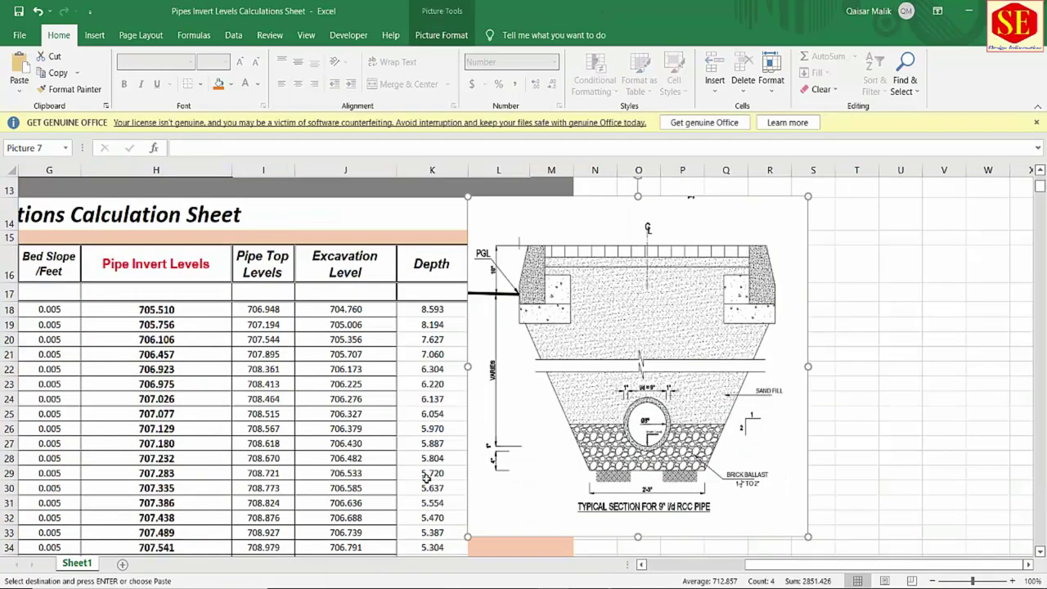
{"action": "scroll", "coordinate": [437, 477], "scroll_direction": "up", "scroll_amount": 4}
{"action": "scroll", "coordinate": [273, 500], "scroll_direction": "left", "scroll_amount": 3}
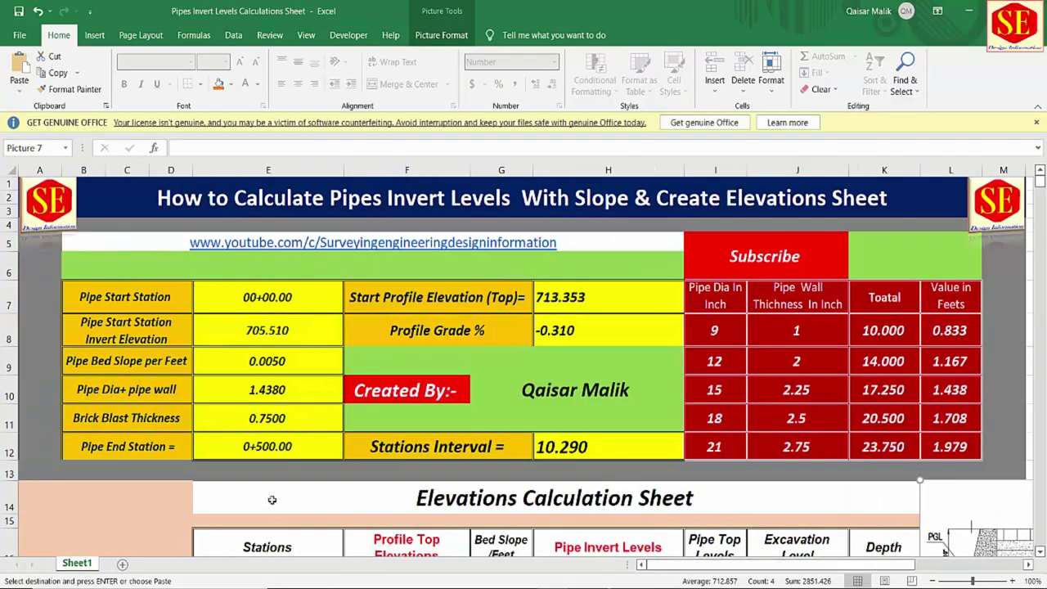
{"action": "scroll", "coordinate": [272, 500], "scroll_direction": "down", "scroll_amount": 5}
{"action": "left_click", "coordinate": [274, 317]}
{"action": "right_click", "coordinate": [275, 331]}
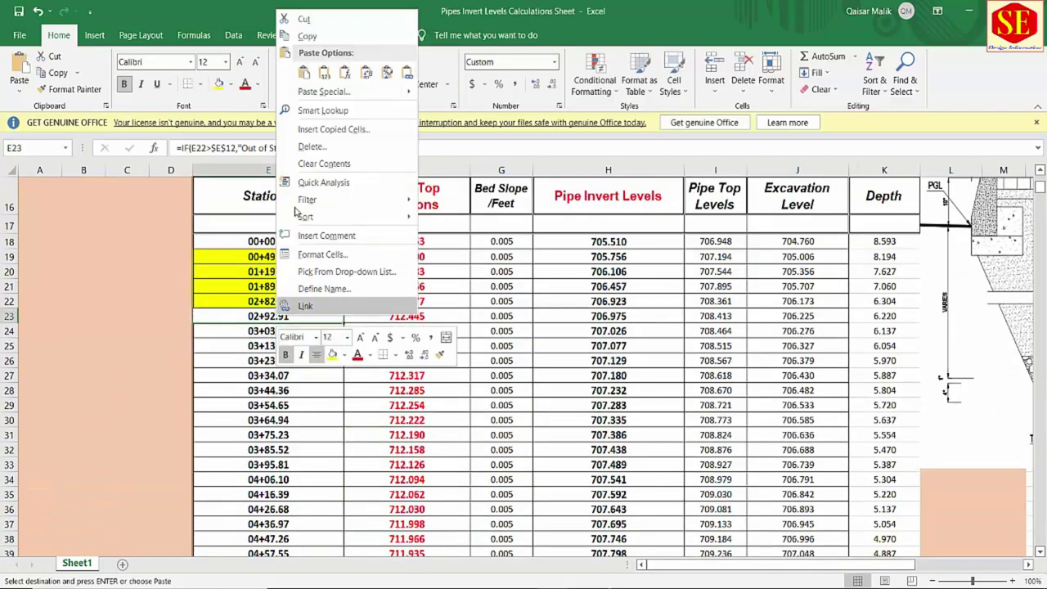
{"action": "left_click", "coordinate": [327, 75]}
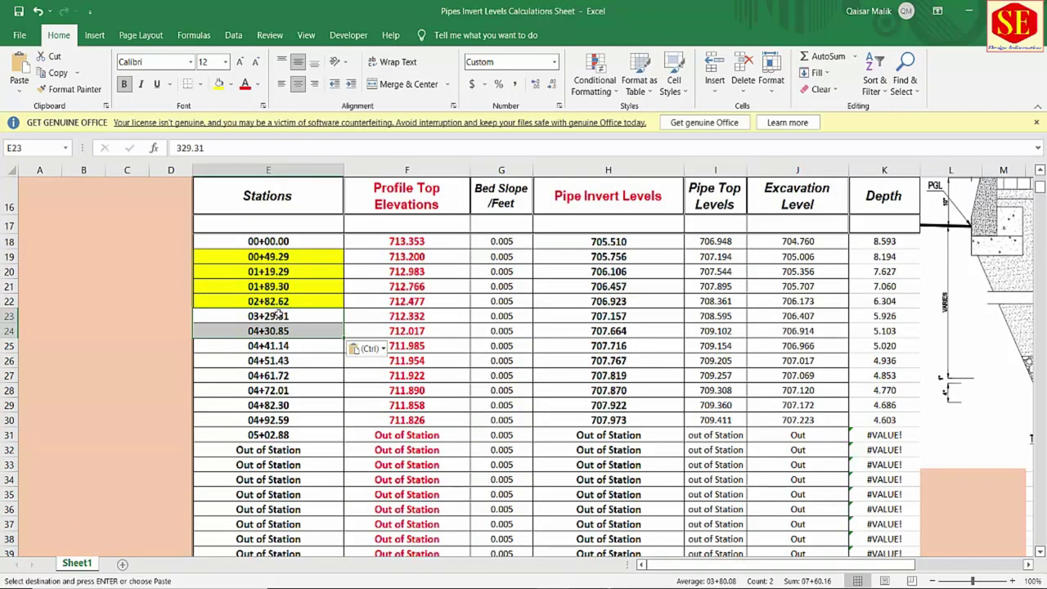
- Copy profile top elevations 712.332 and 712.017 and return to the manhole level workbook
{"action": "left_click_drag", "start_coordinate": [403, 316], "coordinate": [401, 331]}
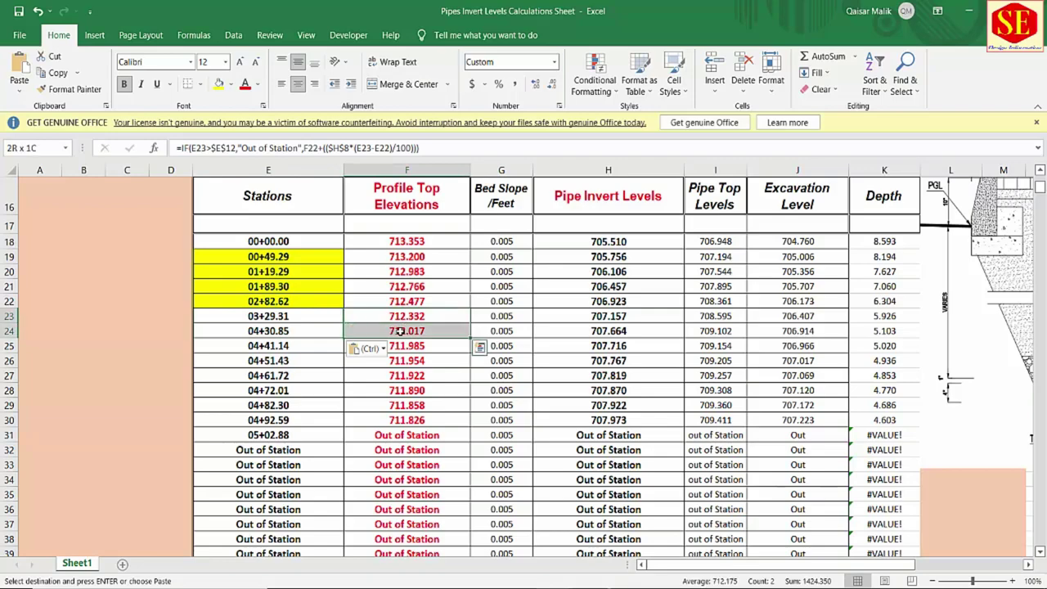
{"action": "right_click", "coordinate": [400, 330]}
{"action": "left_click", "coordinate": [425, 63]}
{"action": "scroll", "coordinate": [518, 323], "scroll_direction": "up", "scroll_amount": 4}
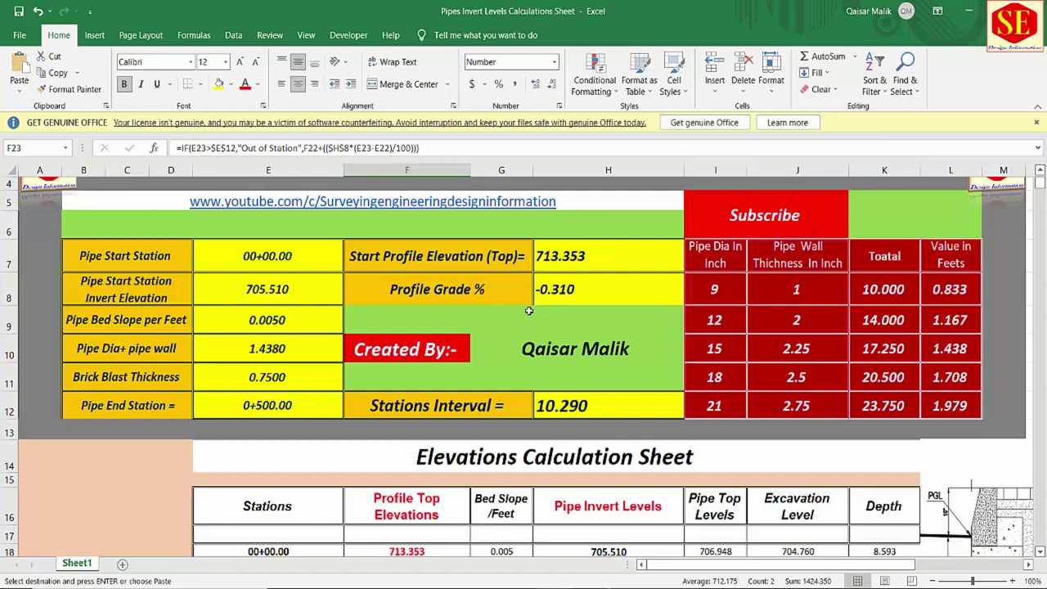
{"action": "scroll", "coordinate": [524, 313], "scroll_direction": "down", "scroll_amount": 2}
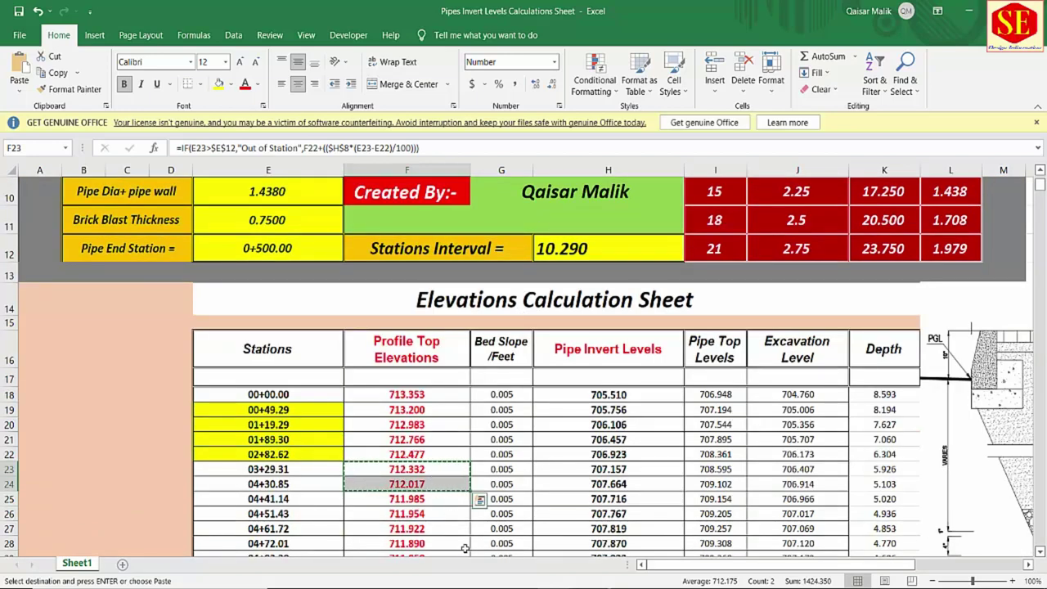
{"action": "left_click", "coordinate": [401, 490]}
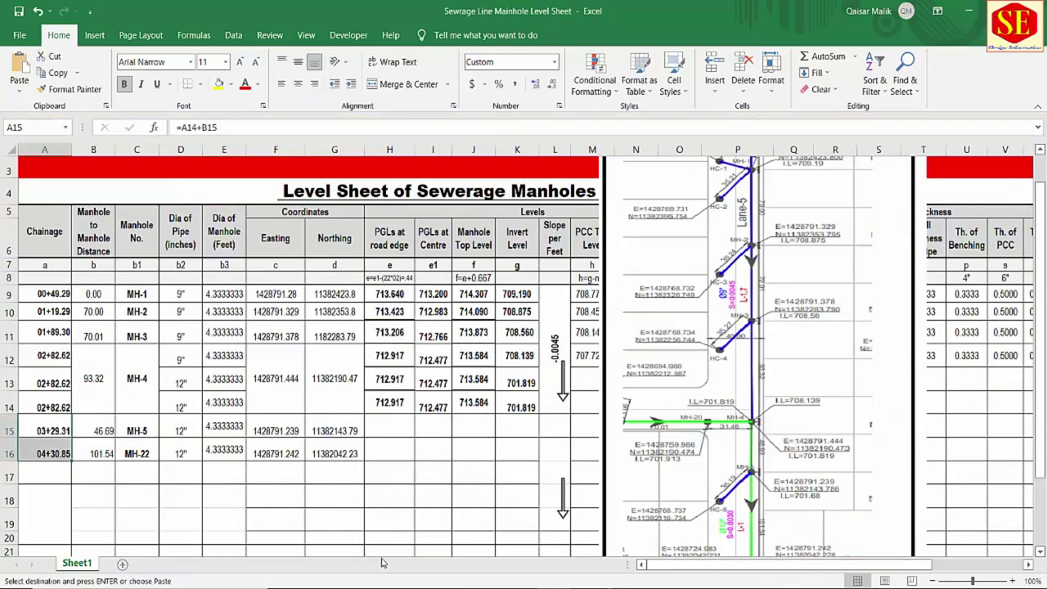
- Paste centre PGLs 712.332/712.017 into I15:I16 and fill road-edge formula =I14+0.44 to H16
{"action": "right_click", "coordinate": [441, 423]}
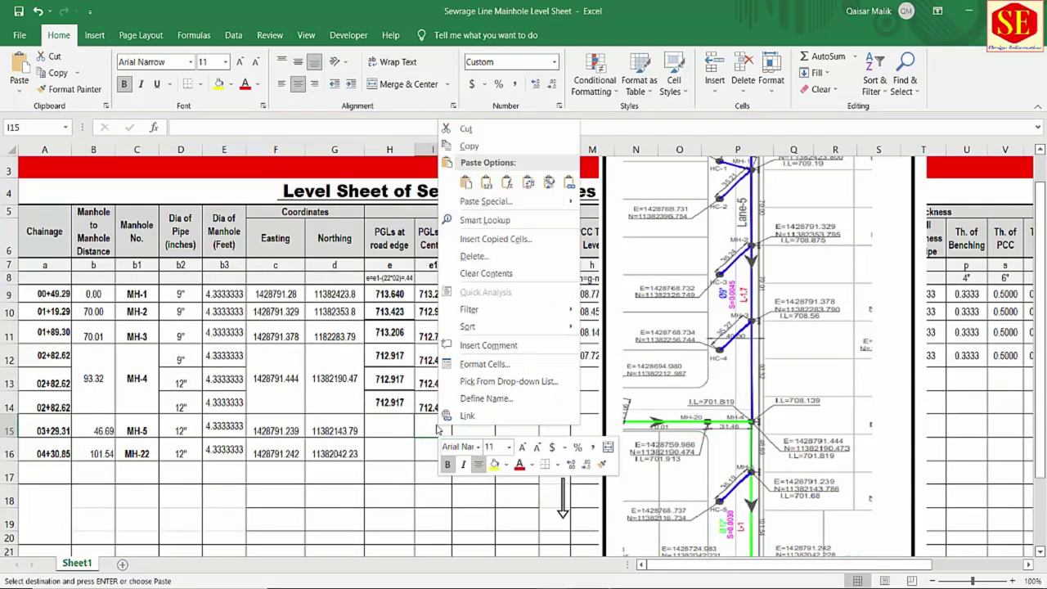
{"action": "left_click", "coordinate": [455, 175]}
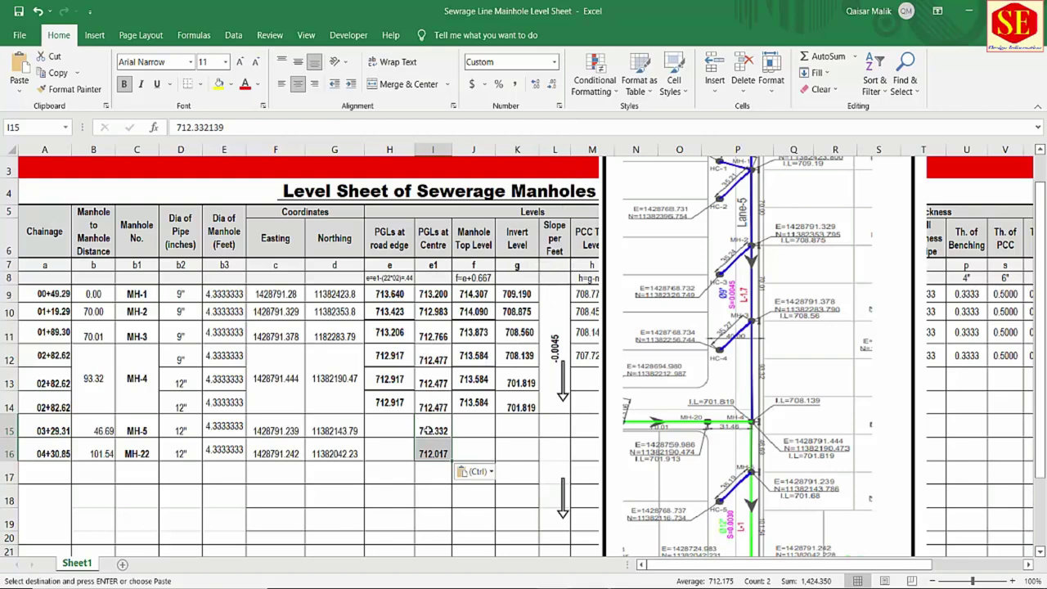
{"action": "left_click", "coordinate": [386, 409]}
{"action": "double_click", "coordinate": [386, 413]}
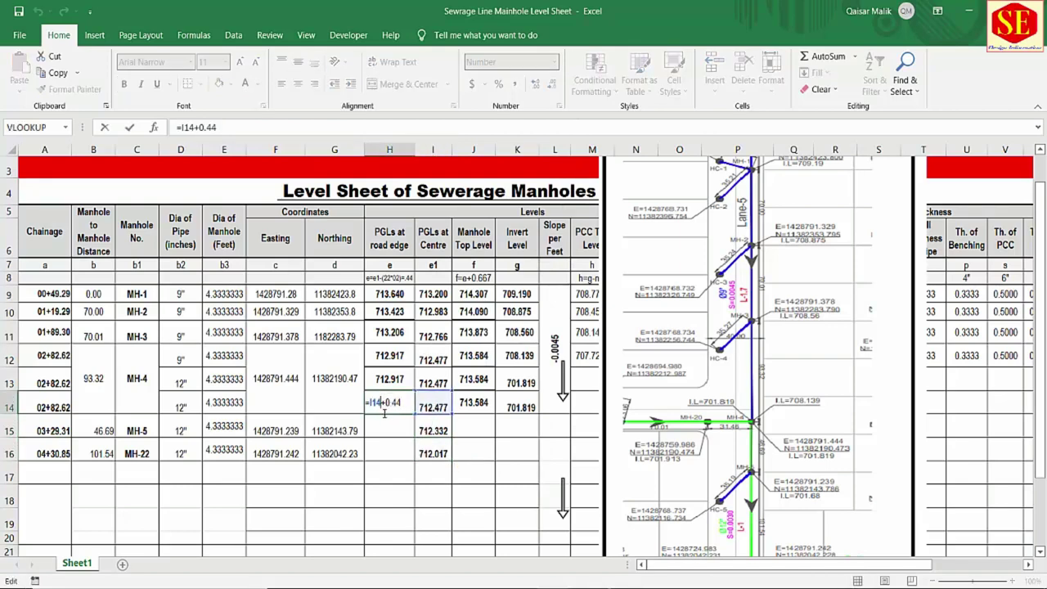
{"action": "key", "text": "Return"}
{"action": "left_click", "coordinate": [388, 404]}
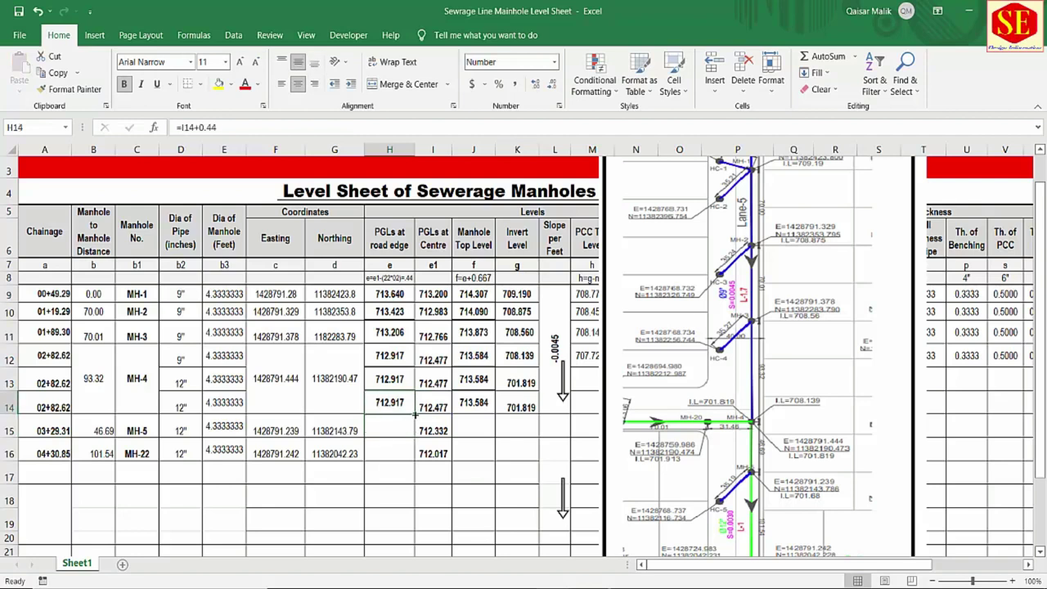
{"action": "left_click_drag", "start_coordinate": [415, 417], "coordinate": [414, 459]}
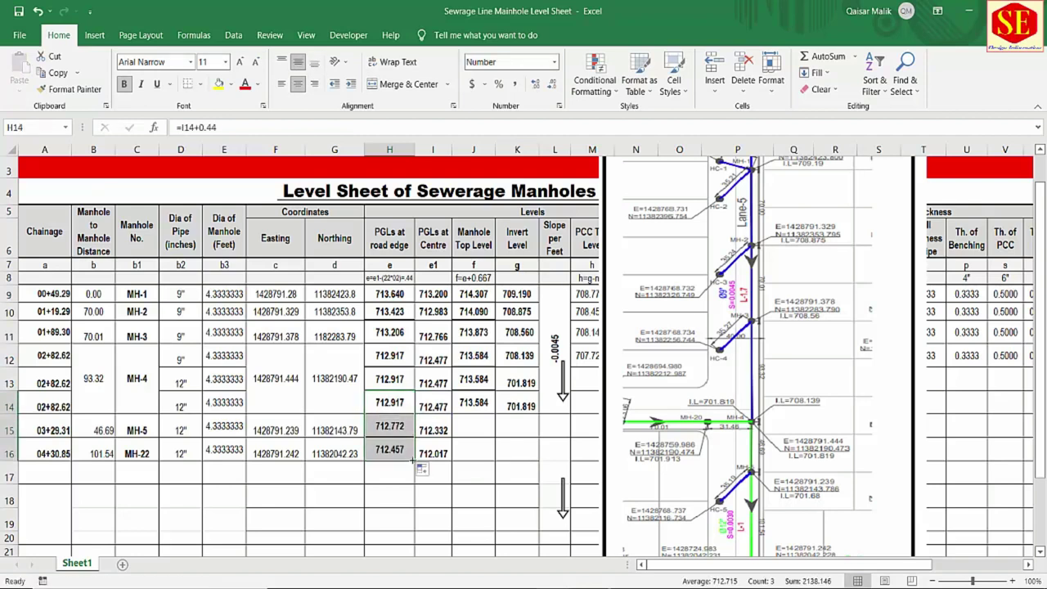
- Fill top level formula =H14+0.667 down to J16, giving 713.439 and 713.124
{"action": "left_click", "coordinate": [475, 409]}
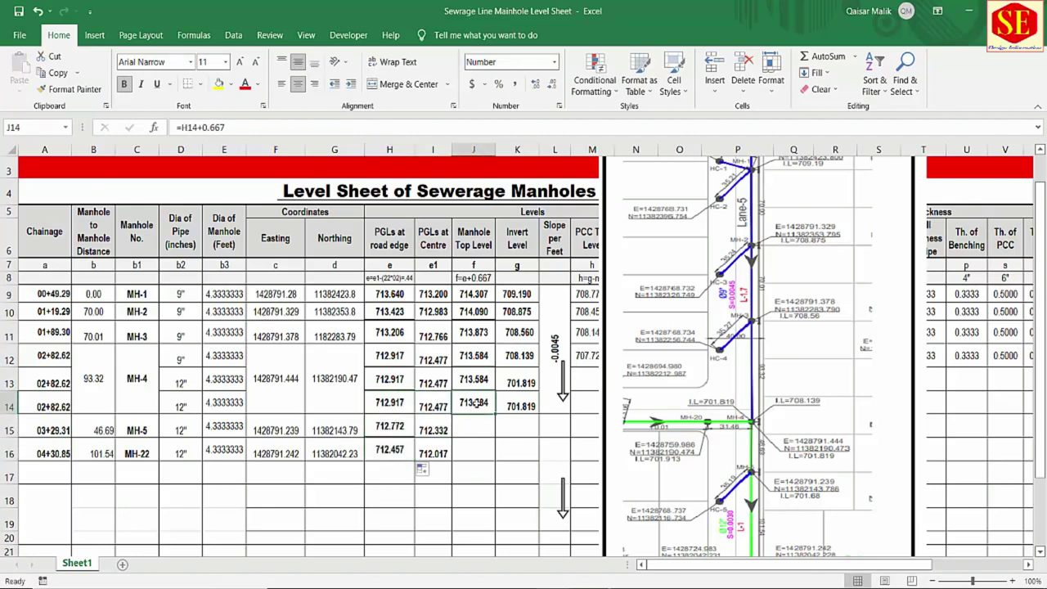
{"action": "double_click", "coordinate": [475, 403]}
{"action": "key", "text": "Return"}
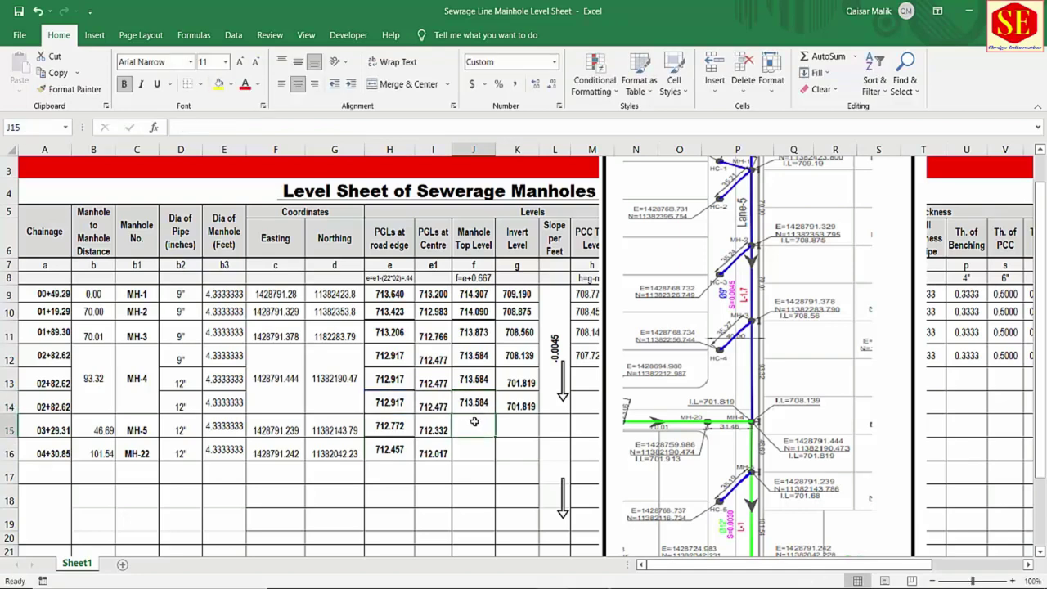
{"action": "left_click", "coordinate": [472, 408]}
{"action": "left_click_drag", "start_coordinate": [495, 416], "coordinate": [490, 455]}
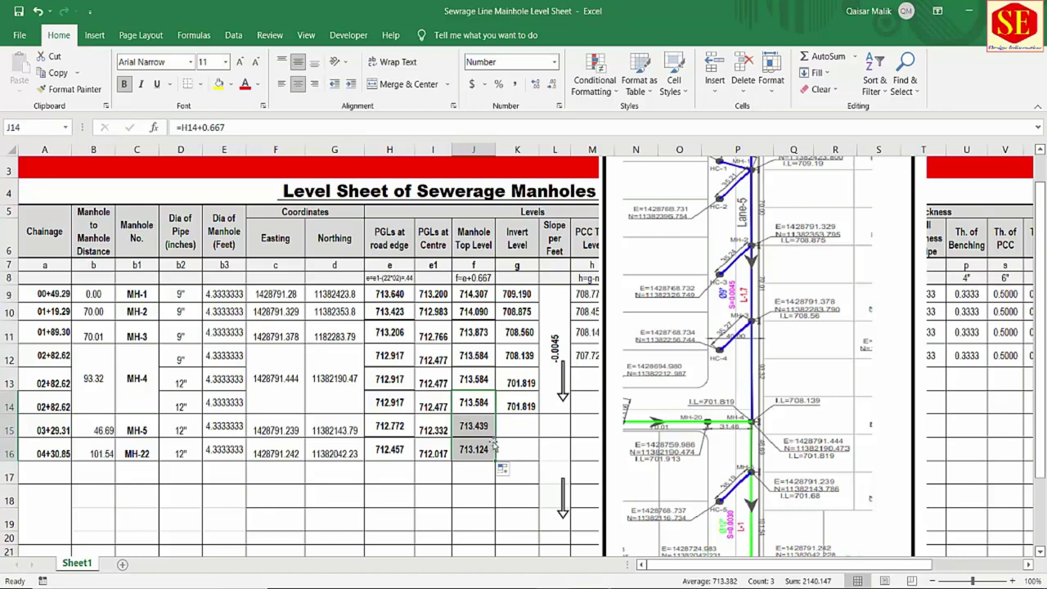
{"action": "left_click", "coordinate": [479, 427]}
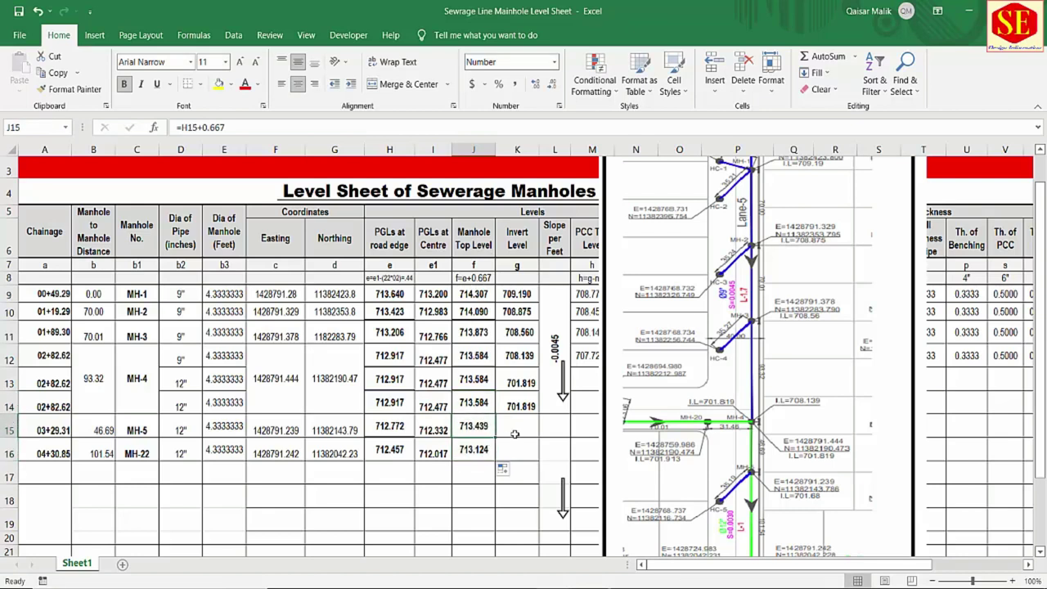
{"action": "left_click", "coordinate": [515, 435]}
{"action": "left_click", "coordinate": [523, 448]}
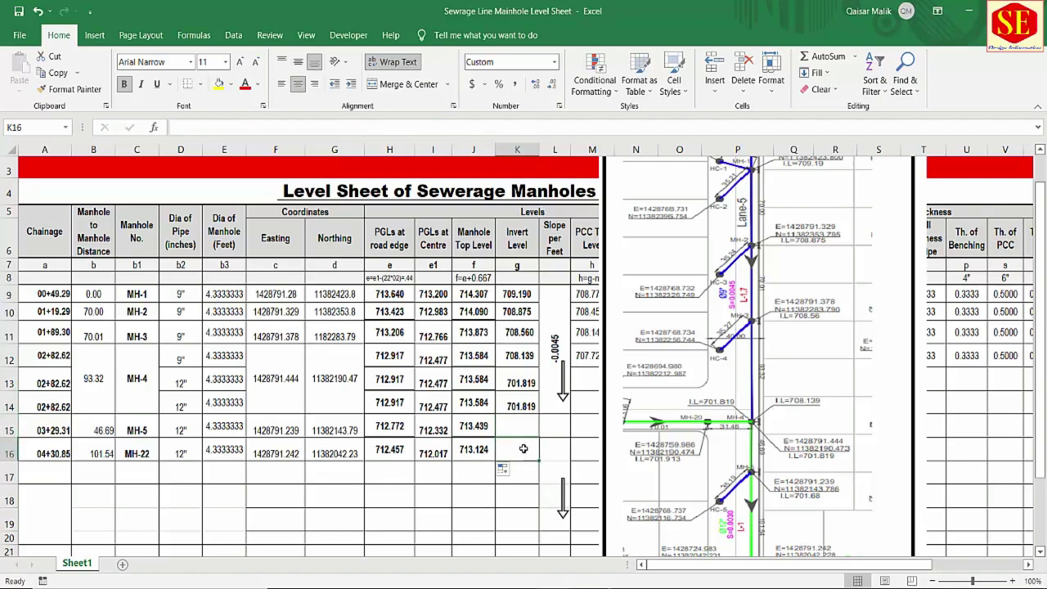
{"action": "left_click", "coordinate": [515, 434]}
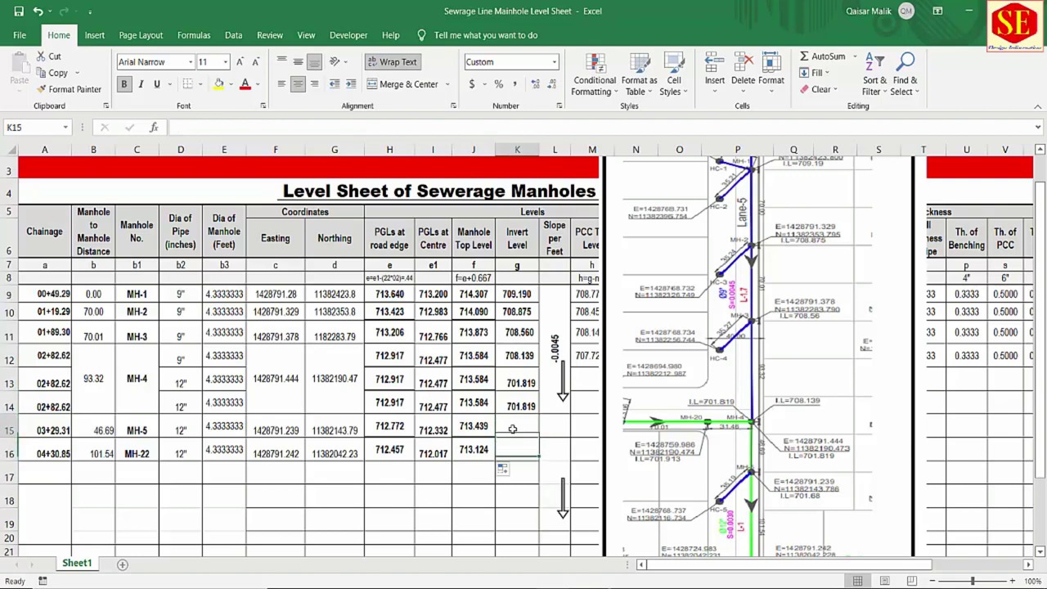
- Enter the MH-5 invert level 701.68 in K15, read from the plan drawing
{"action": "left_click", "coordinate": [779, 461]}
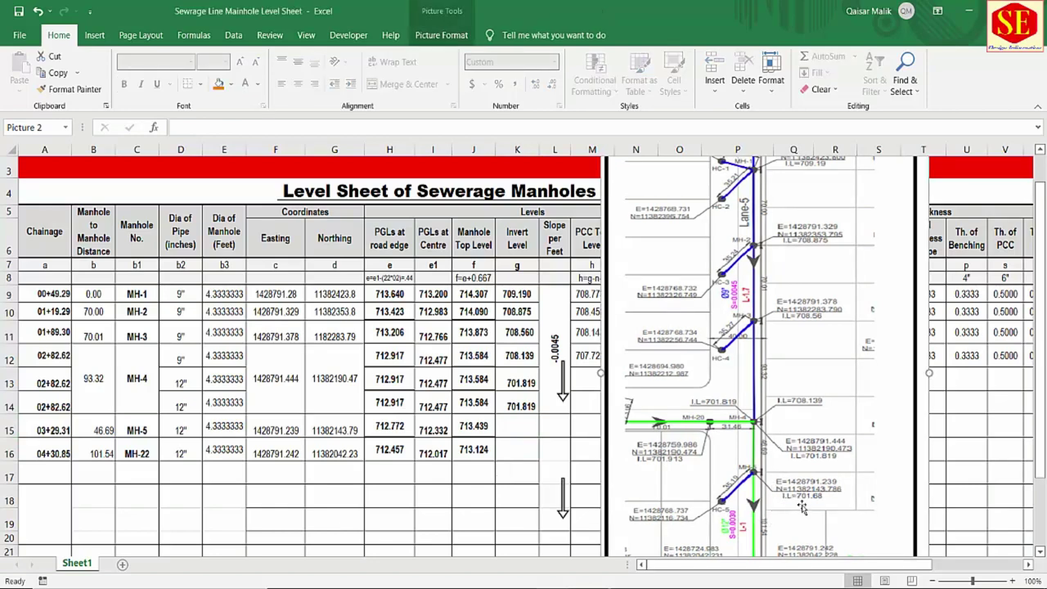
{"action": "left_click", "coordinate": [517, 426]}
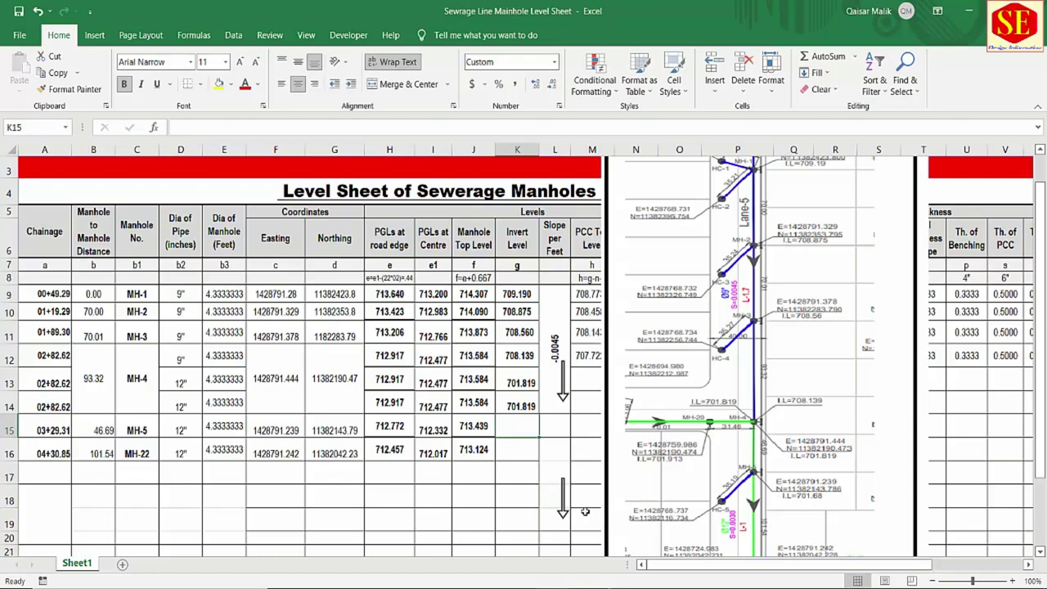
{"action": "type", "text": "701.68"}
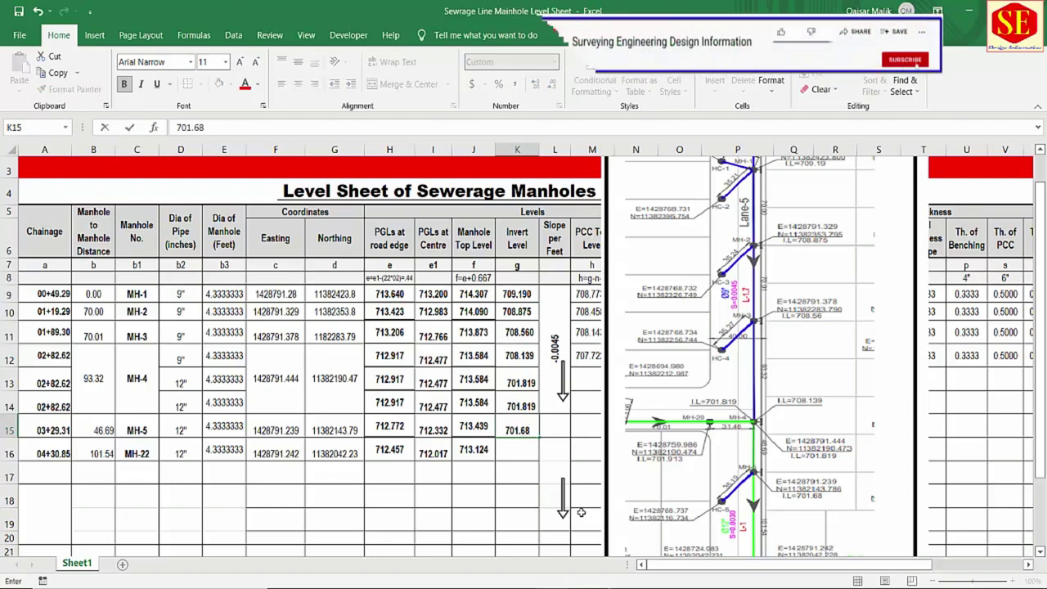
{"action": "key", "text": "Return"}
- Make the plan drawing shorter by dragging its bottom edge up
{"action": "left_click_drag", "start_coordinate": [790, 416], "coordinate": [783, 413]}
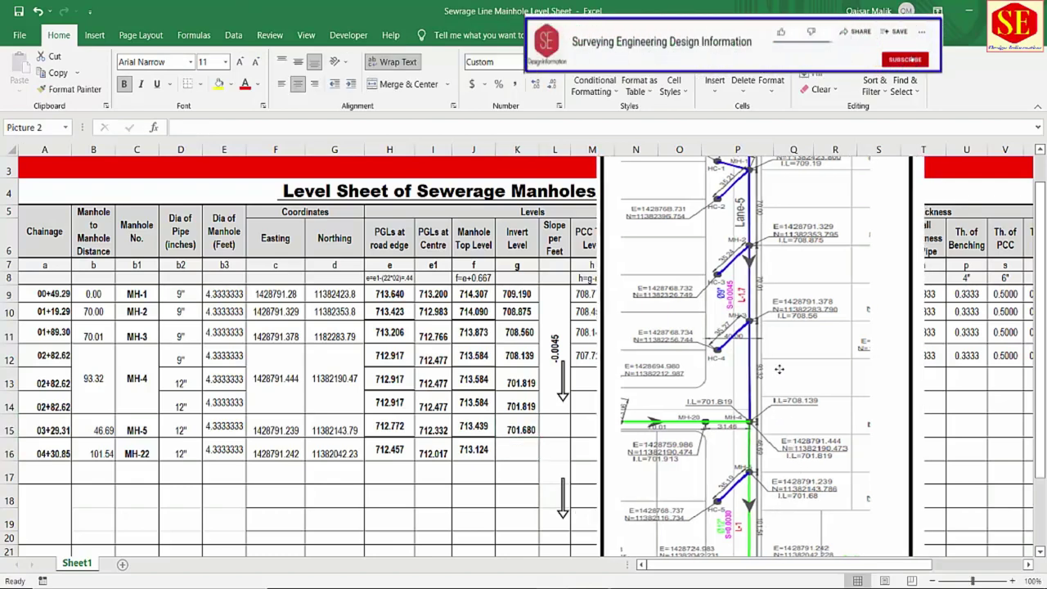
{"action": "scroll", "coordinate": [779, 366], "scroll_direction": "down", "scroll_amount": 2}
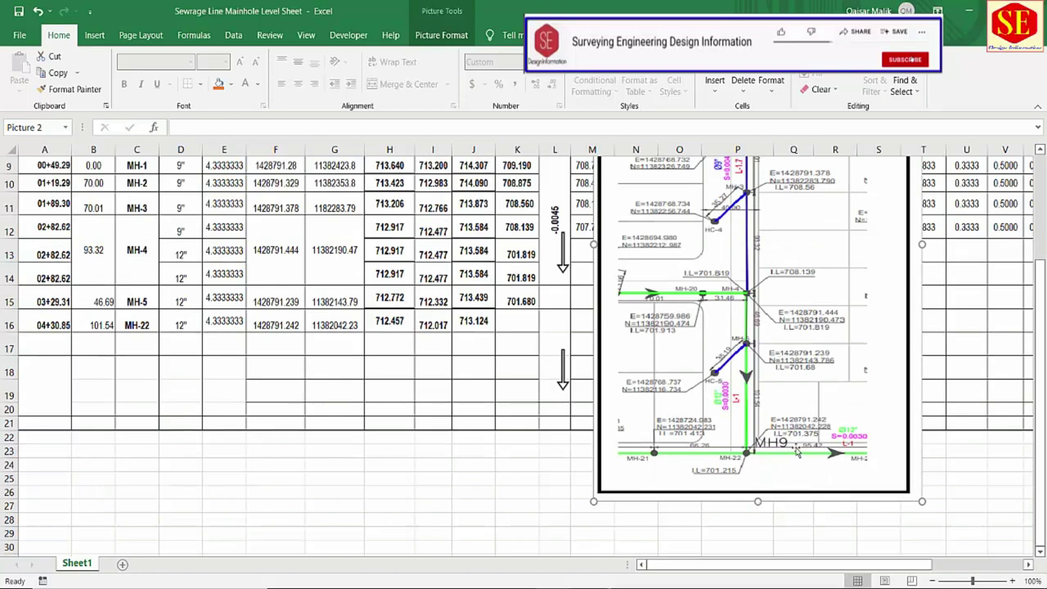
{"action": "left_click_drag", "start_coordinate": [758, 497], "coordinate": [759, 461]}
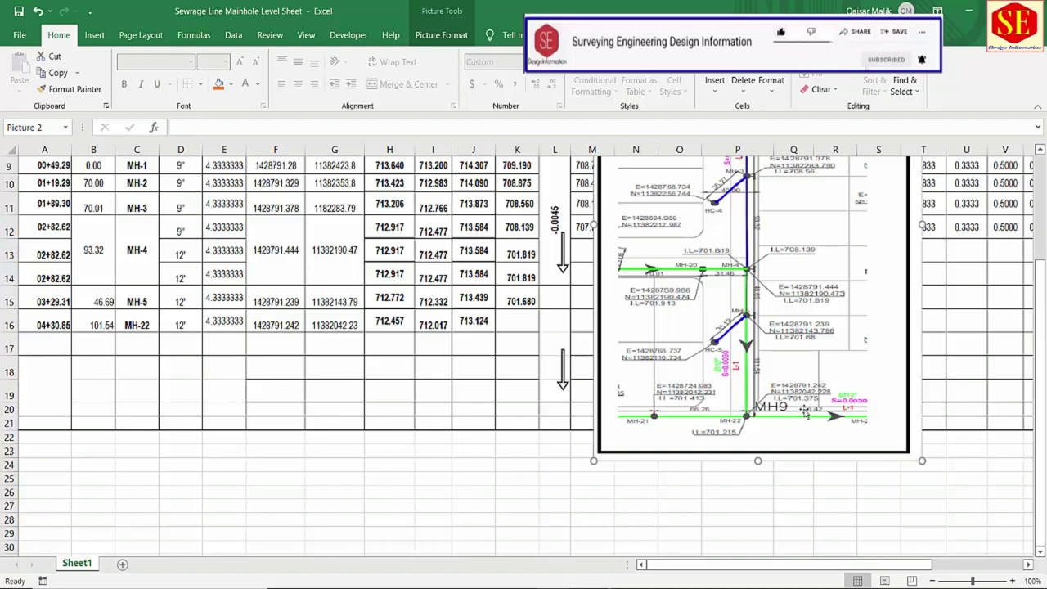
- Enter the MH-22 invert level 701.375 in K16 and check both invert values
{"action": "left_click", "coordinate": [530, 323]}
{"action": "type", "text": "701."}
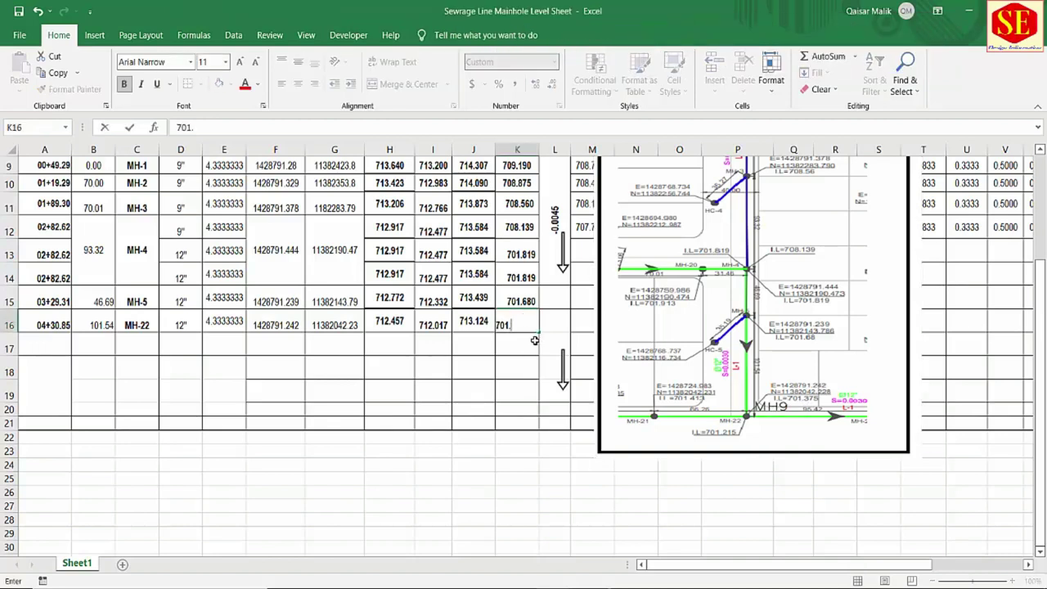
{"action": "type", "text": "375"}
{"action": "key", "text": "Return"}
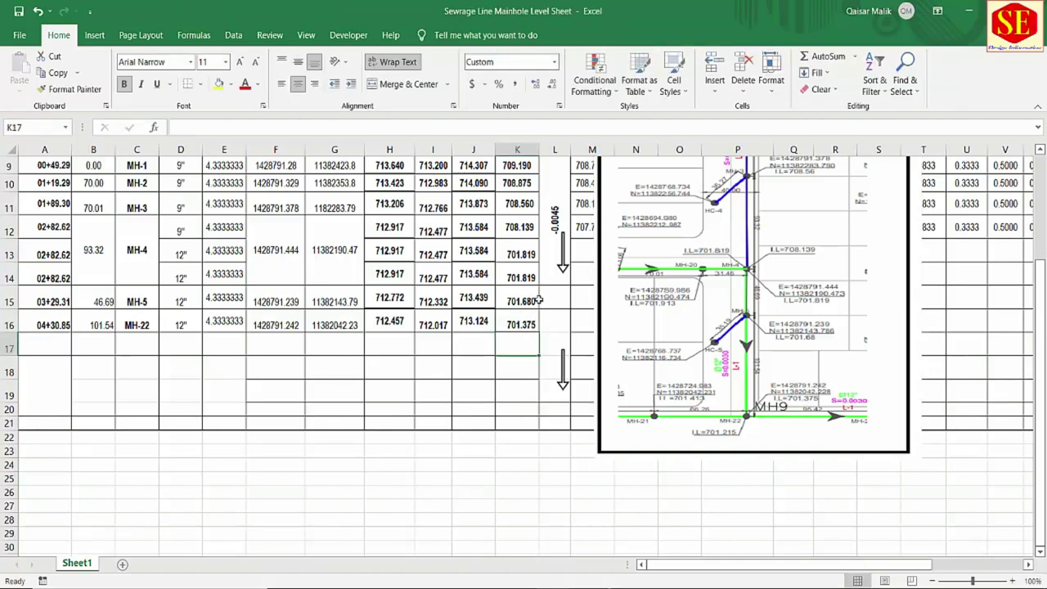
{"action": "left_click", "coordinate": [523, 326]}
{"action": "left_click", "coordinate": [516, 309]}
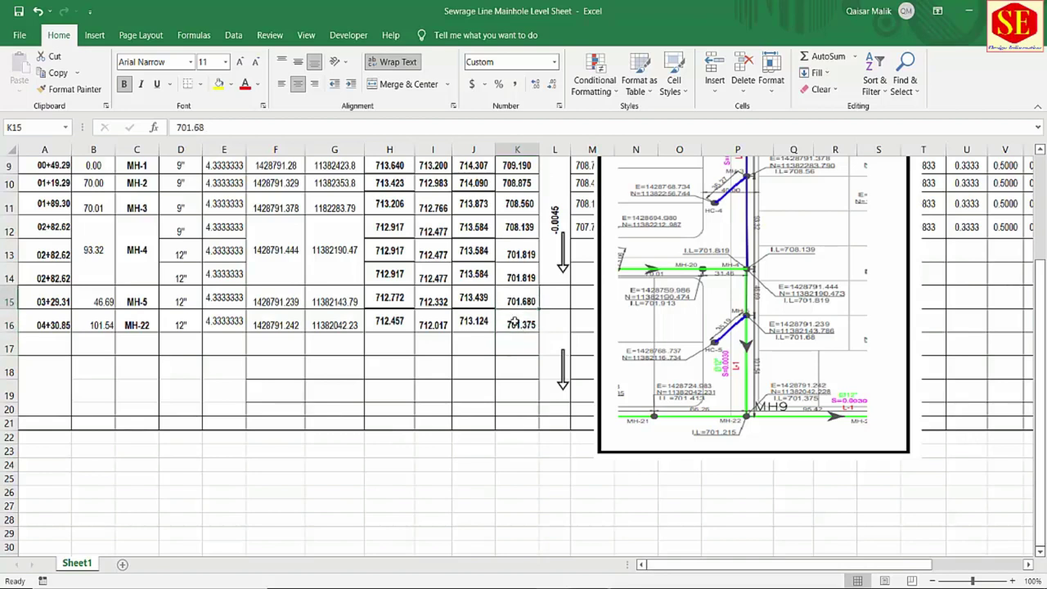
{"action": "left_click", "coordinate": [514, 324]}
{"action": "left_click", "coordinate": [523, 338]}
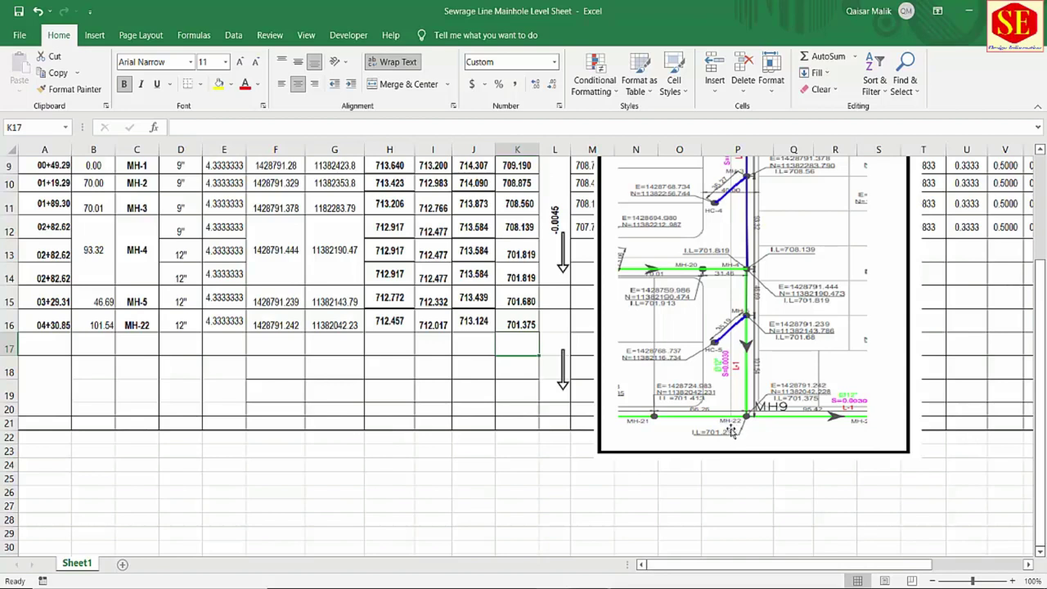
- Make A17 repeat the chainage 04+30.85 with the formula =A16
{"action": "left_click", "coordinate": [44, 345]}
{"action": "type", "text": "="}
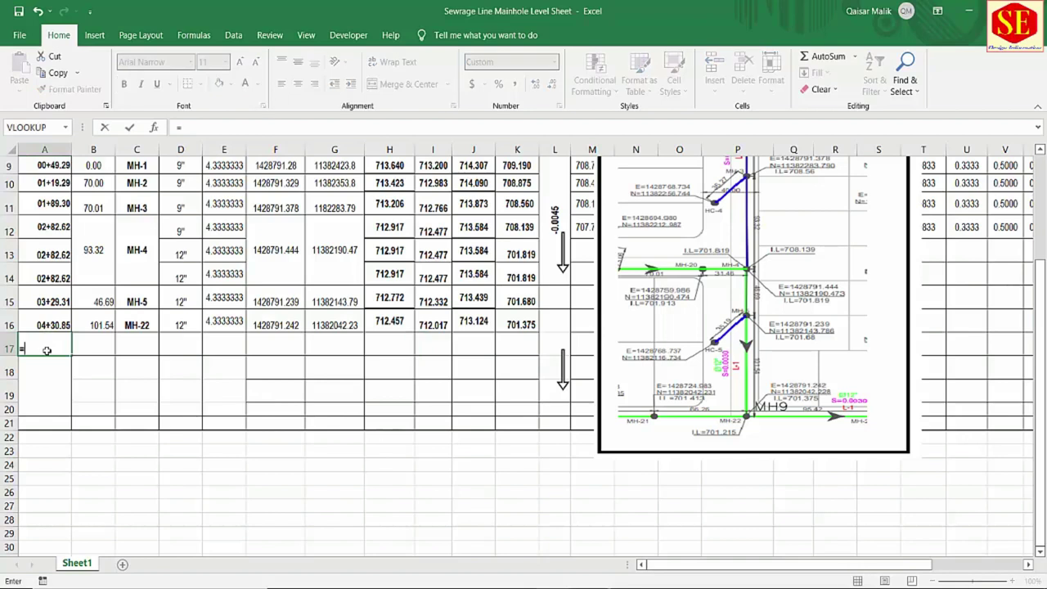
{"action": "left_click", "coordinate": [50, 330]}
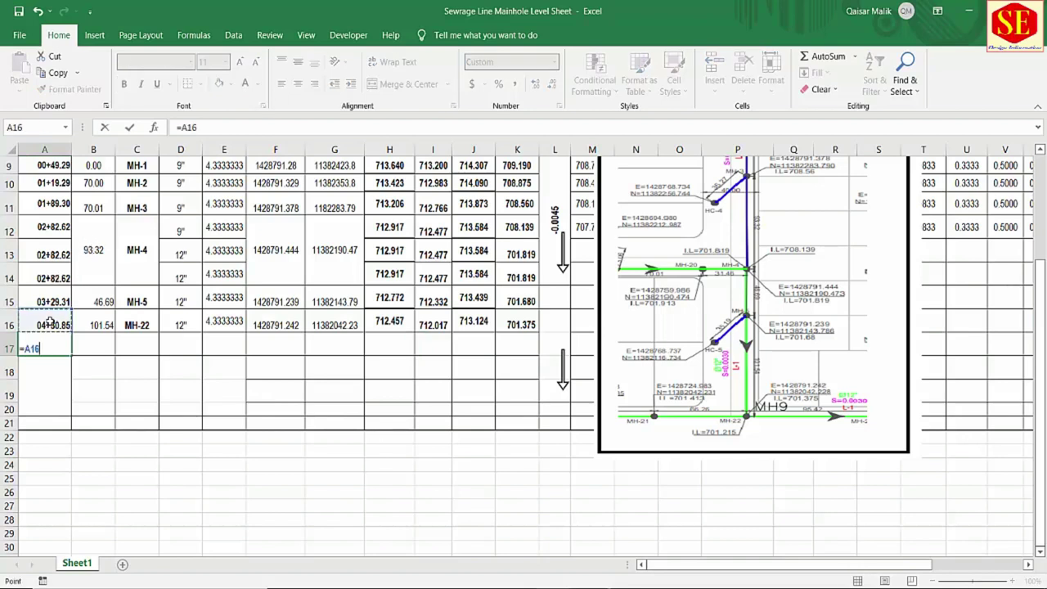
{"action": "key", "text": "Return"}
{"action": "left_click", "coordinate": [52, 350]}
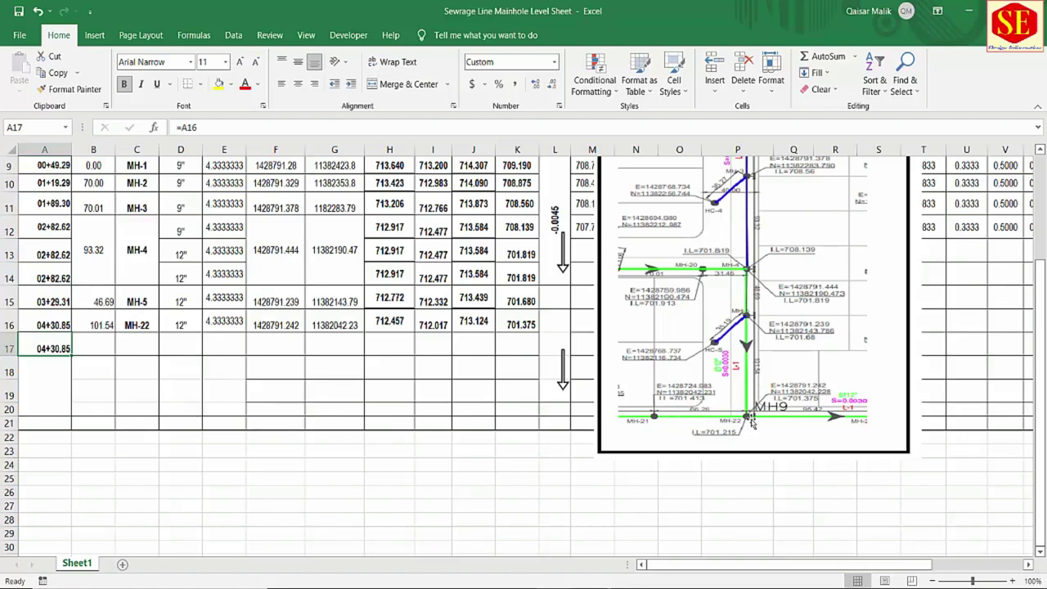
- Replace A17's =A16 formula with chainage 10500 so it displays 105+00.00
{"action": "left_click", "coordinate": [51, 325]}
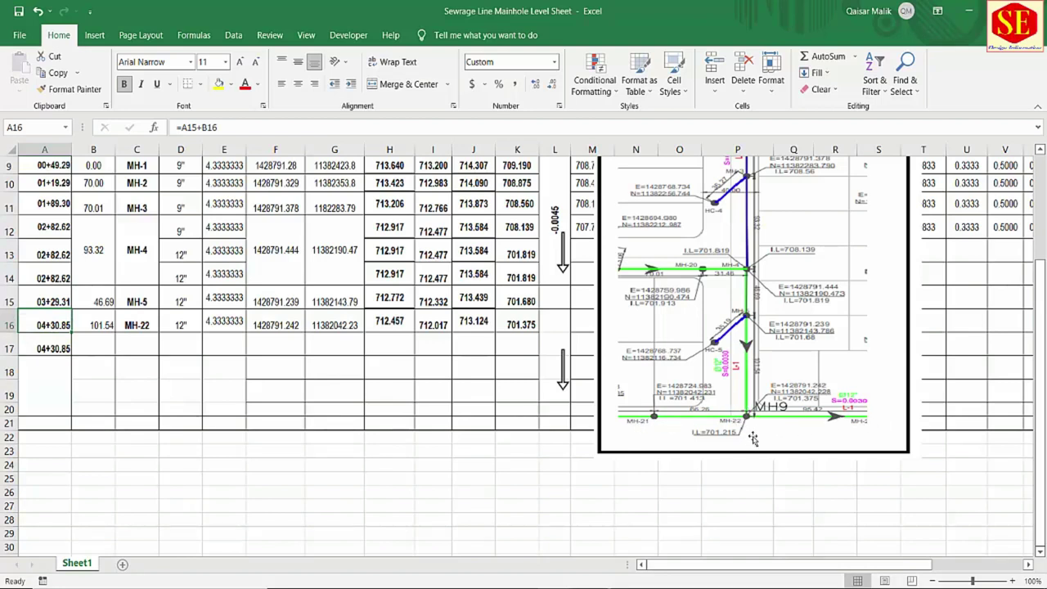
{"action": "left_click", "coordinate": [61, 347]}
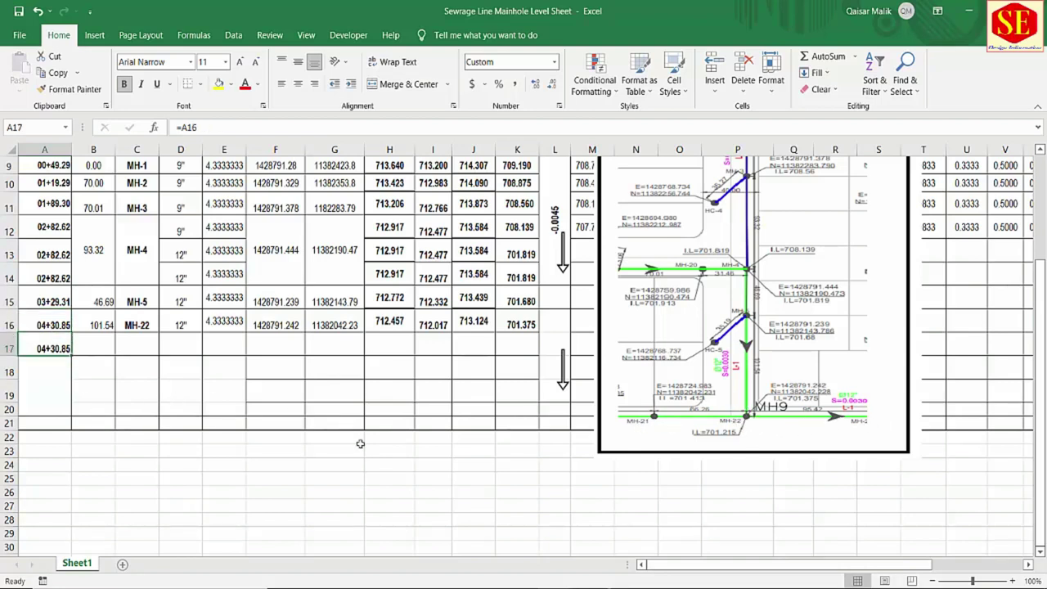
{"action": "type", "text": "10500"}
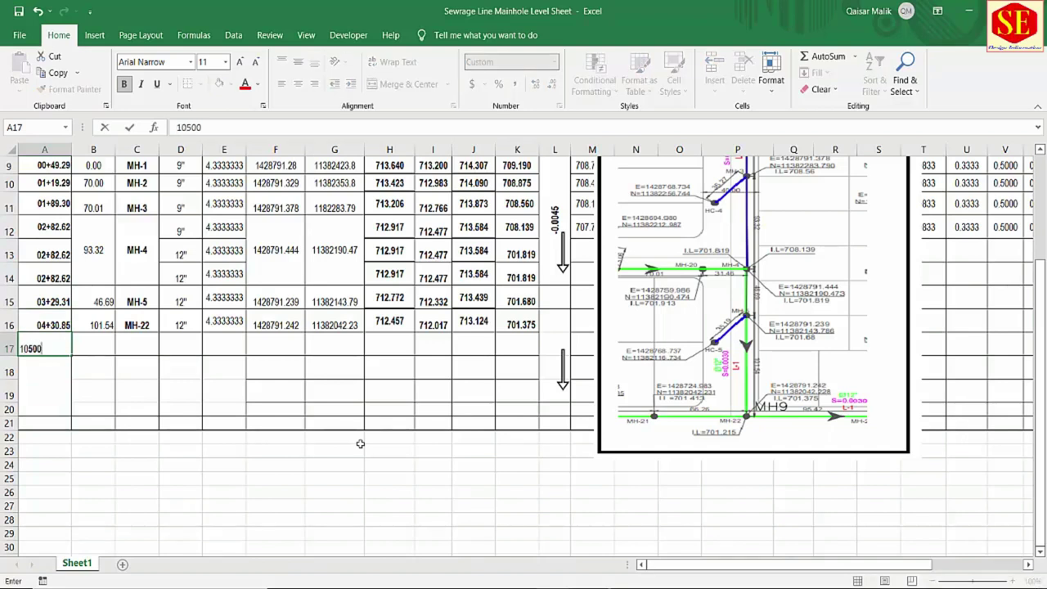
{"action": "key", "text": "Return"}
{"action": "left_click", "coordinate": [53, 346]}
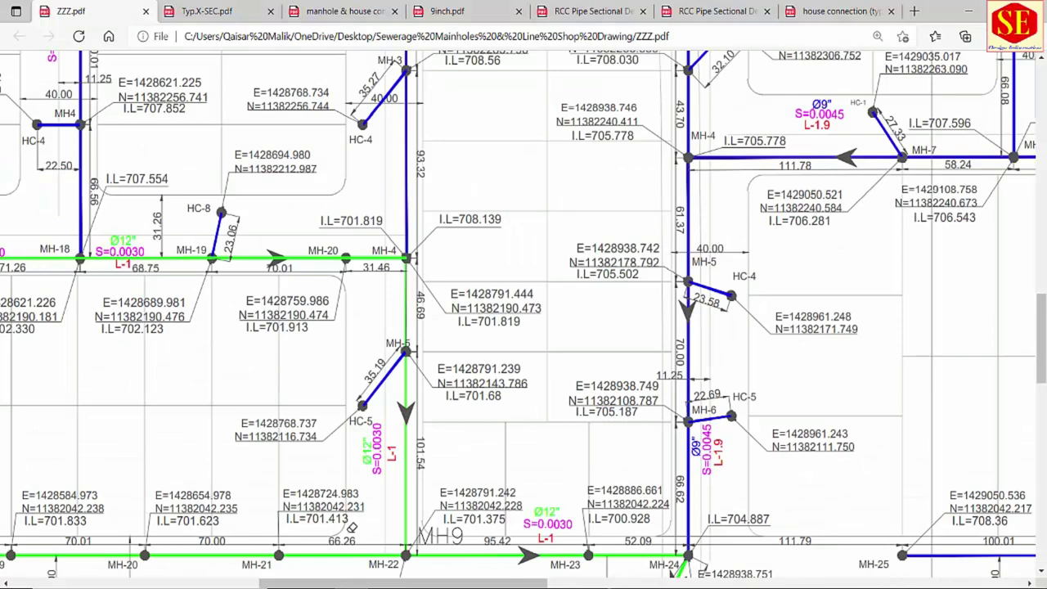
{"action": "scroll", "coordinate": [401, 415], "scroll_direction": "down", "scroll_amount": 1}
- Read MH-22's levels (I.L 701.215) on the sewer drawing, then return to the level sheet
{"action": "scroll", "coordinate": [401, 415], "scroll_direction": "down", "scroll_amount": 1}
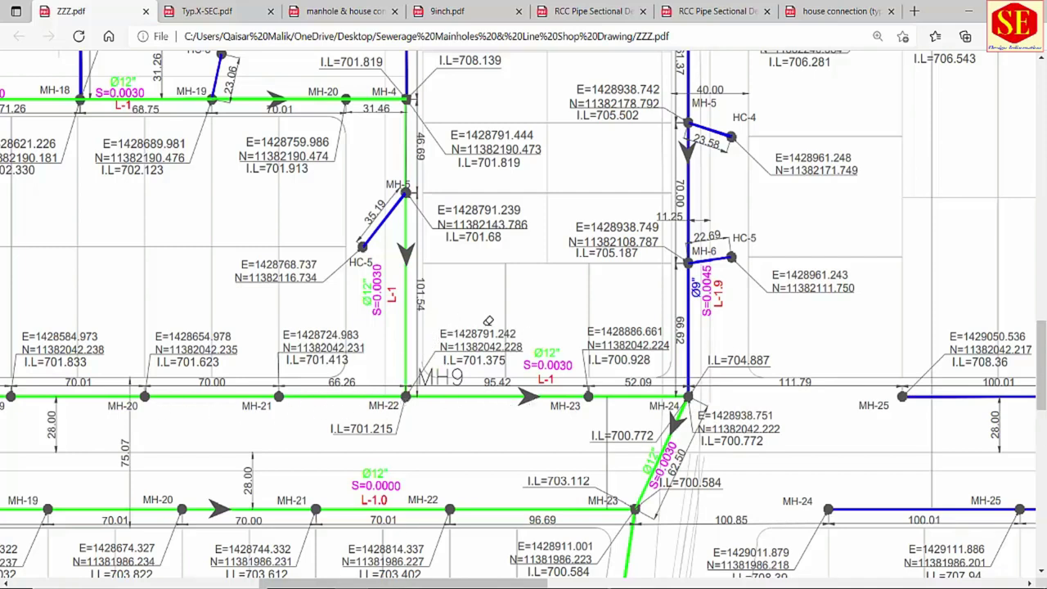
{"action": "left_click", "coordinate": [409, 540]}
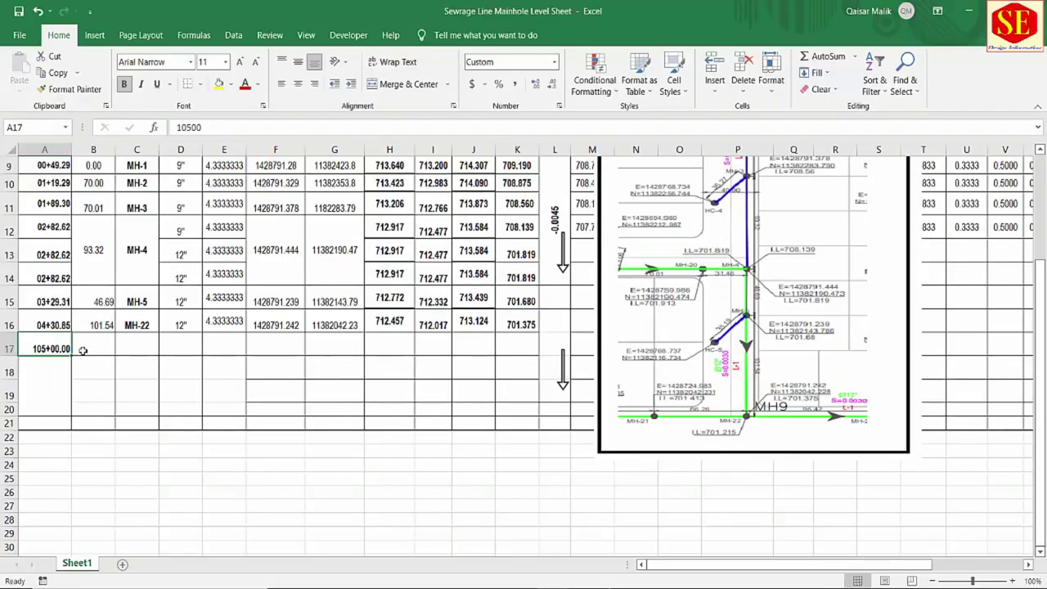
- Merge rows 16 and 17 in columns B through G for MH-22
{"action": "mouse_move", "coordinate": [104, 319]}
{"action": "left_mouse_down"}
{"action": "mouse_move", "coordinate": [96, 348]}
{"action": "mouse_move", "coordinate": [136, 349]}
{"action": "left_mouse_up"}
{"action": "left_click", "coordinate": [405, 83]}
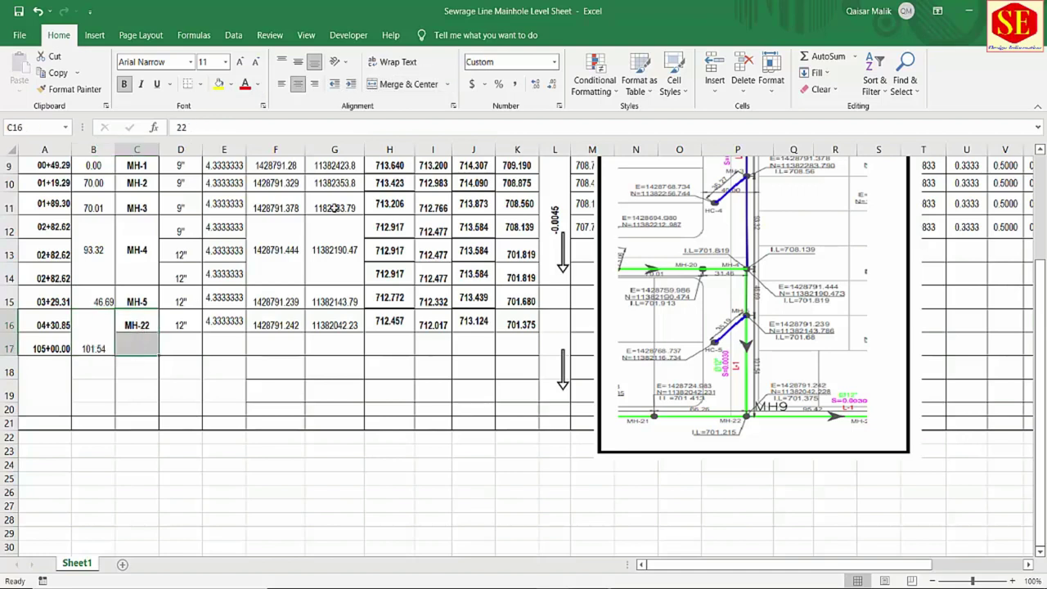
{"action": "left_click", "coordinate": [366, 83]}
{"action": "left_click", "coordinate": [177, 342]}
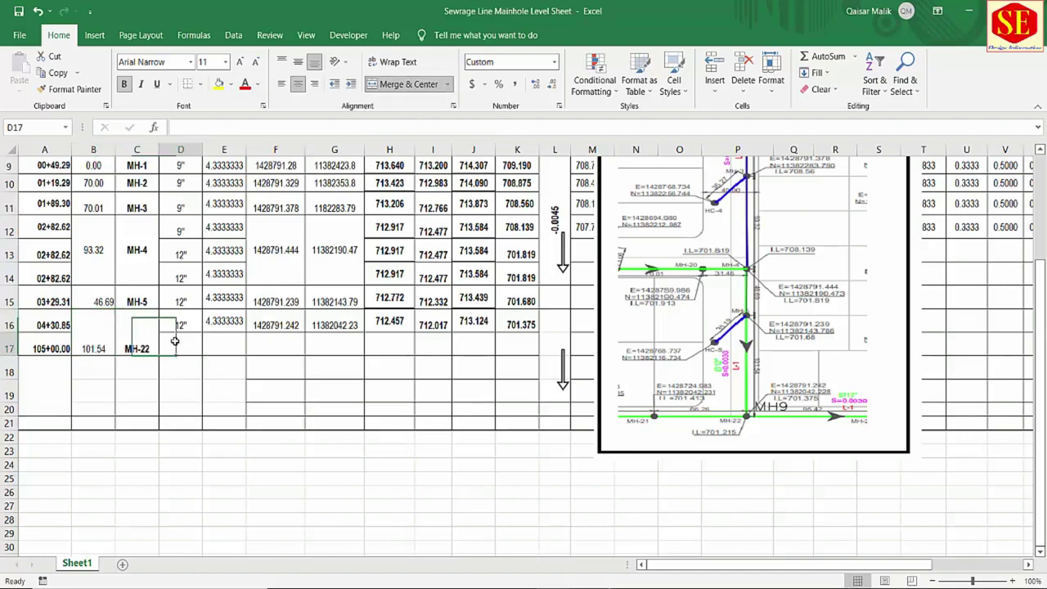
{"action": "left_click_drag", "start_coordinate": [184, 325], "coordinate": [182, 348]}
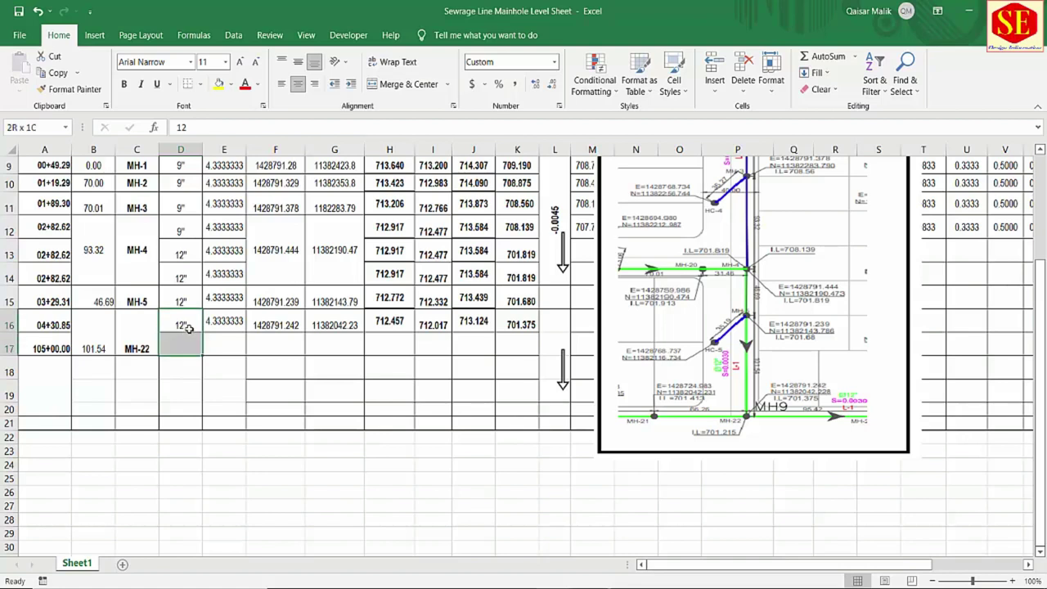
{"action": "left_click", "coordinate": [401, 84]}
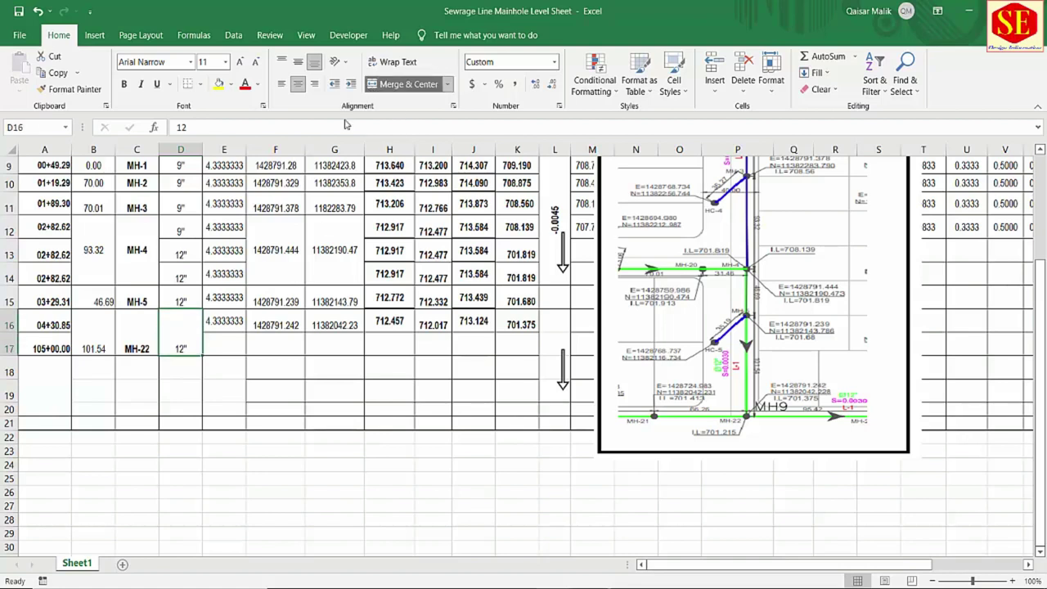
{"action": "left_click", "coordinate": [226, 336]}
{"action": "left_click_drag", "start_coordinate": [226, 337], "coordinate": [226, 350]}
{"action": "left_click", "coordinate": [377, 85]}
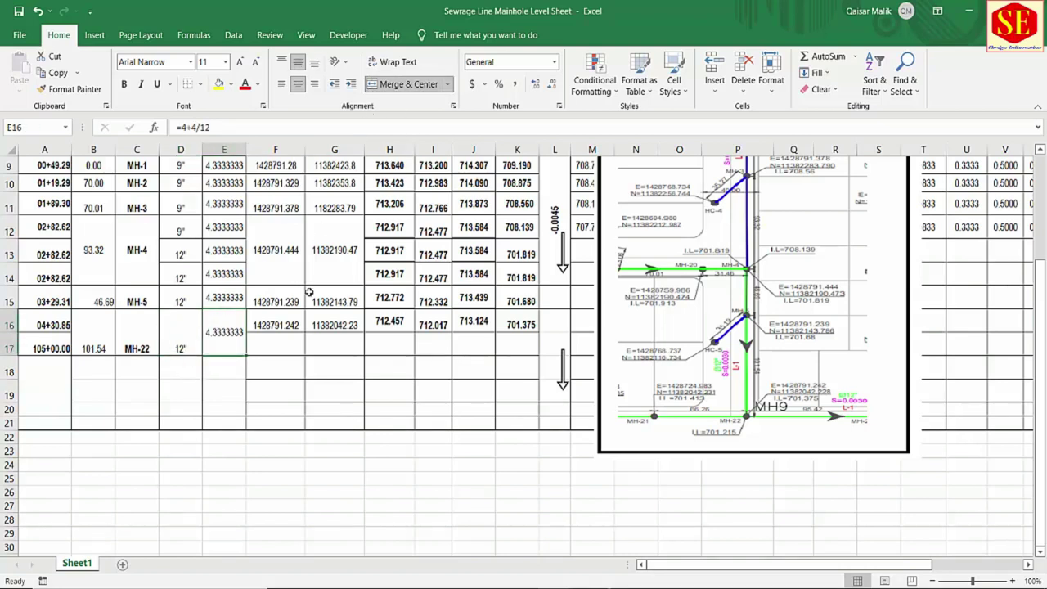
{"action": "left_click_drag", "start_coordinate": [279, 325], "coordinate": [278, 349]}
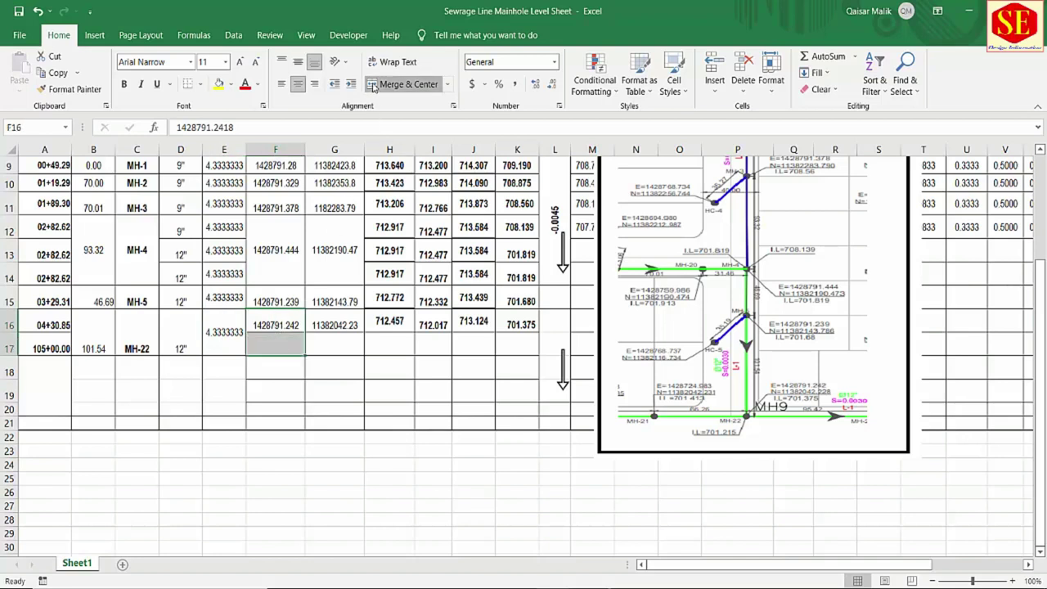
{"action": "left_click", "coordinate": [400, 84]}
{"action": "left_click_drag", "start_coordinate": [340, 325], "coordinate": [340, 349]}
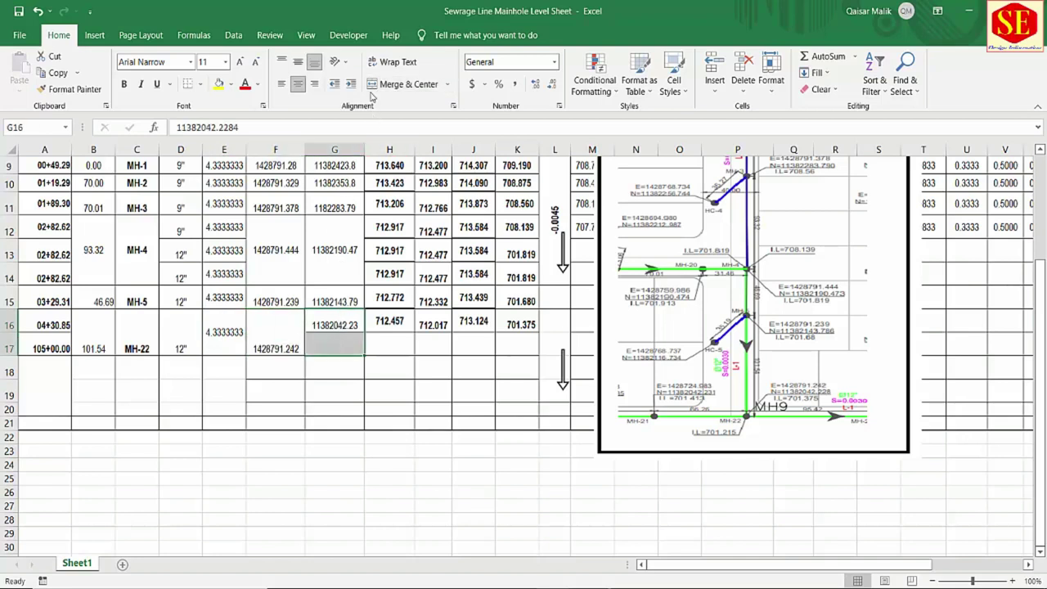
{"action": "left_click", "coordinate": [401, 84]}
- Copy the I16, H16 and J16 level formulas down into row 17
{"action": "left_click", "coordinate": [395, 351]}
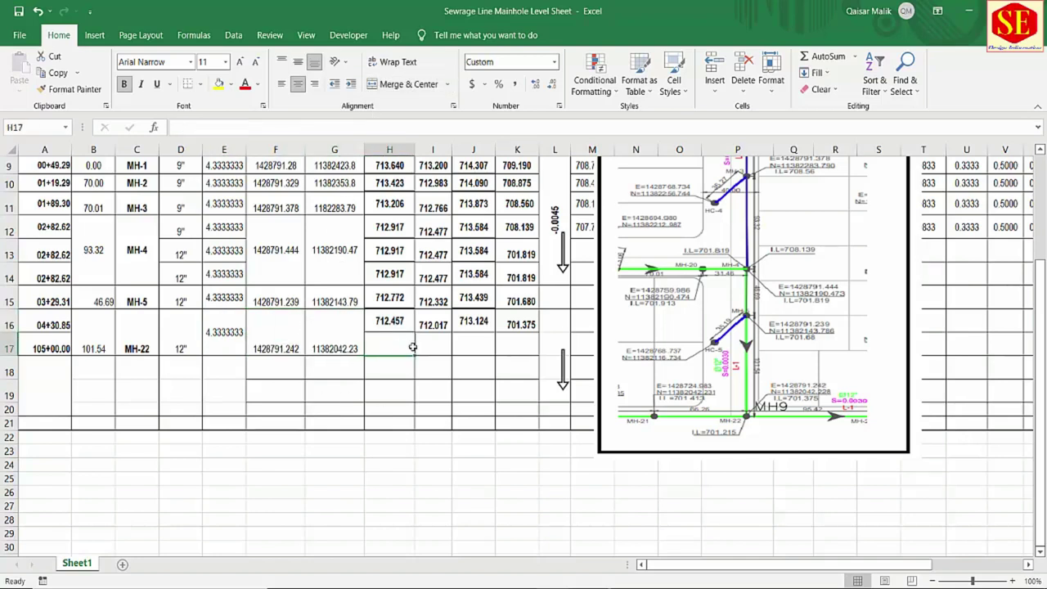
{"action": "left_click", "coordinate": [417, 348]}
{"action": "left_click", "coordinate": [470, 348]}
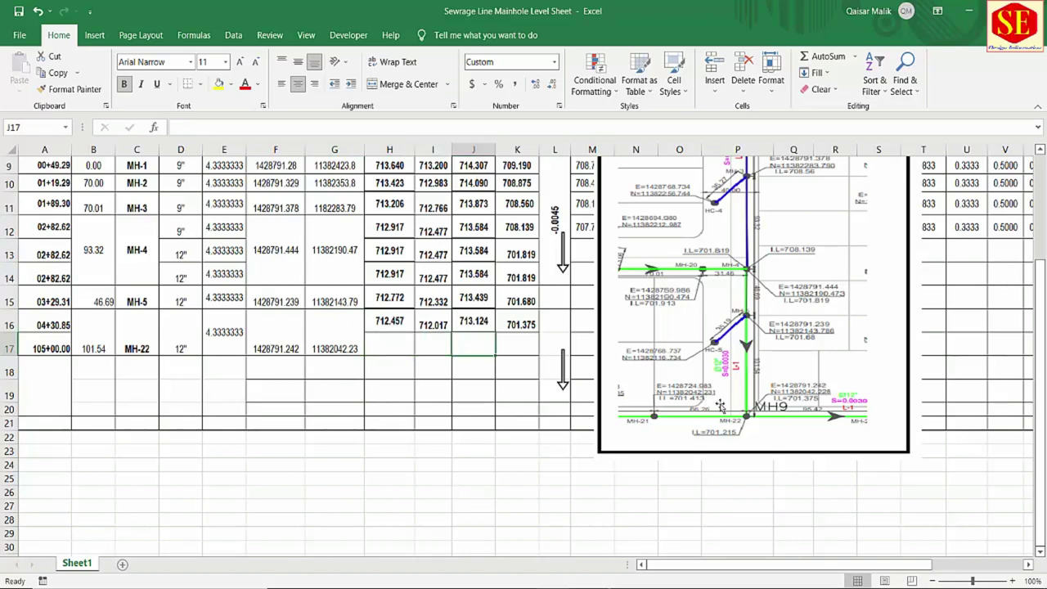
{"action": "left_click", "coordinate": [445, 345]}
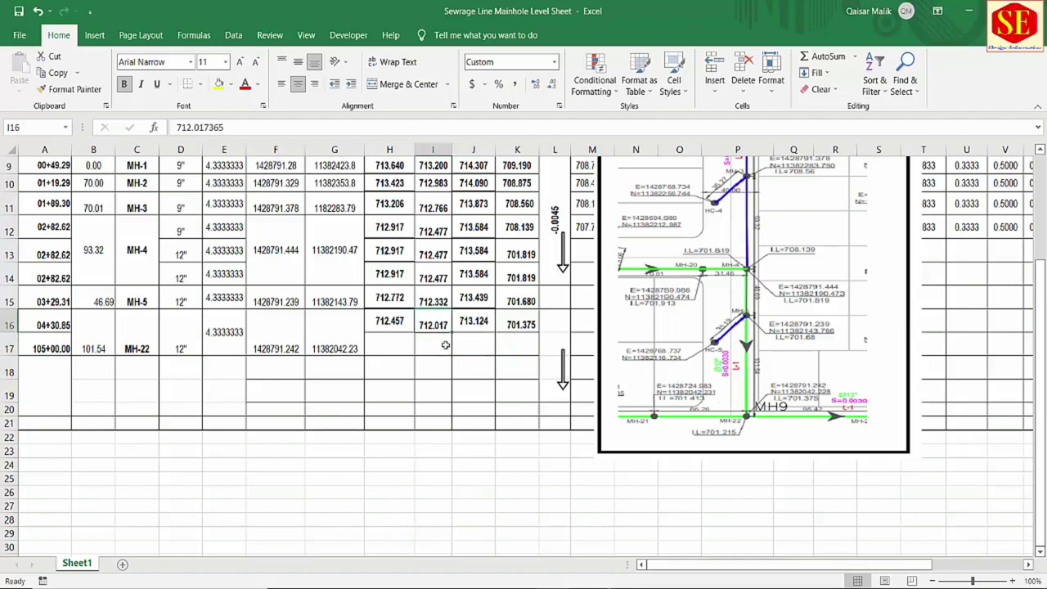
{"action": "left_click_drag", "start_coordinate": [454, 332], "coordinate": [454, 353]}
{"action": "left_click", "coordinate": [407, 327]}
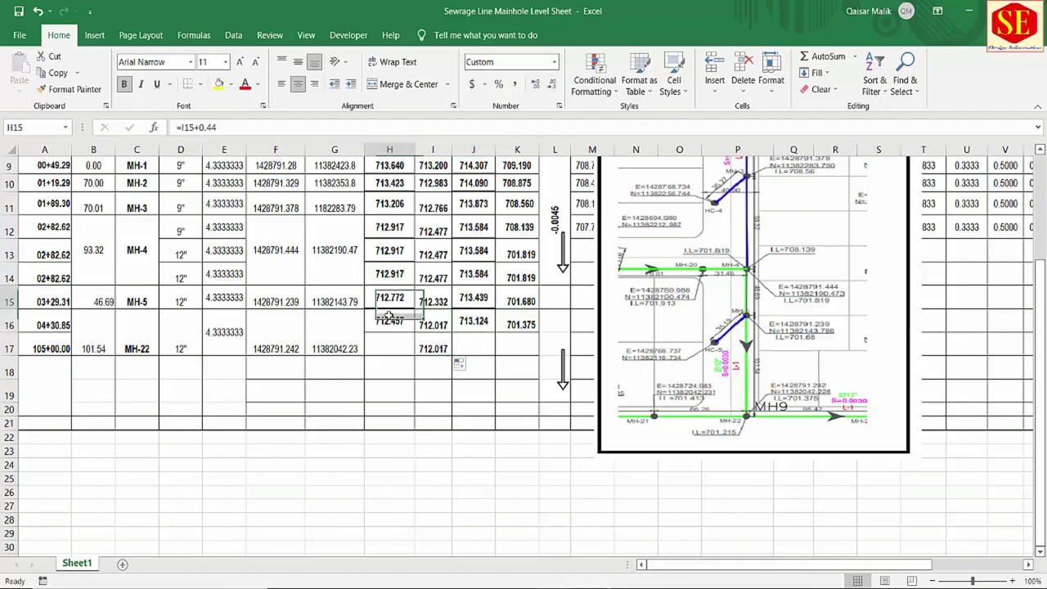
{"action": "left_click_drag", "start_coordinate": [407, 327], "coordinate": [407, 352]}
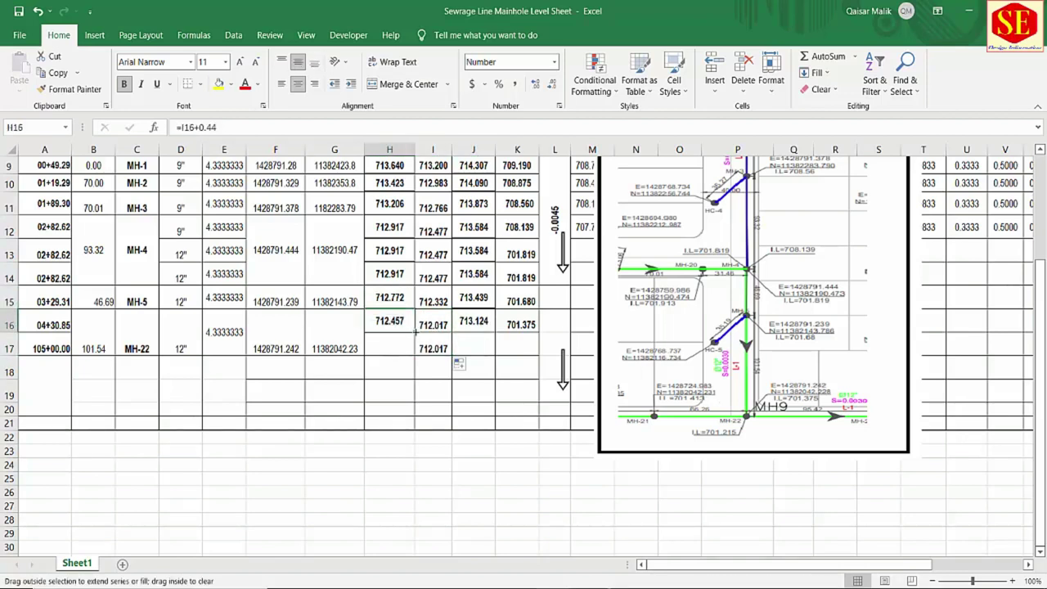
{"action": "left_click", "coordinate": [489, 326]}
{"action": "left_click_drag", "start_coordinate": [493, 333], "coordinate": [492, 355]}
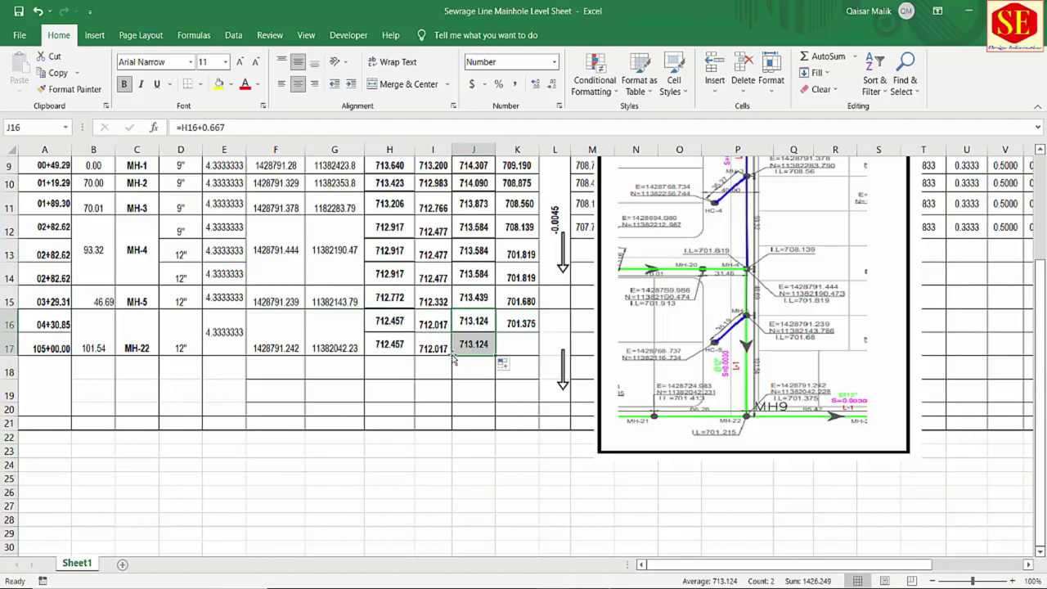
- Enter invert level 701.215 in K17 and review row 17's values
{"action": "left_click", "coordinate": [517, 344]}
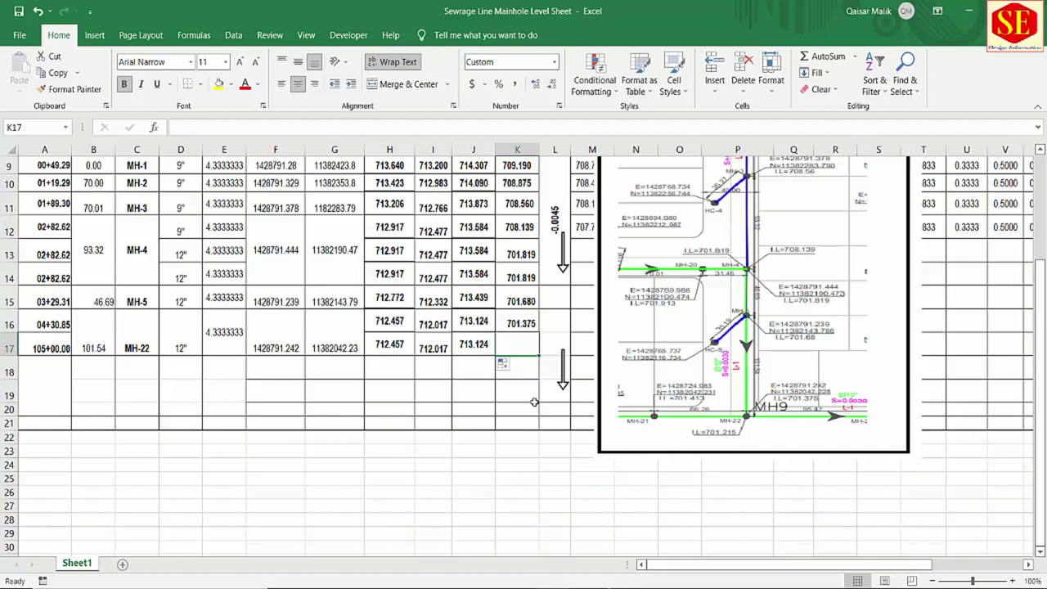
{"action": "type", "text": "701."}
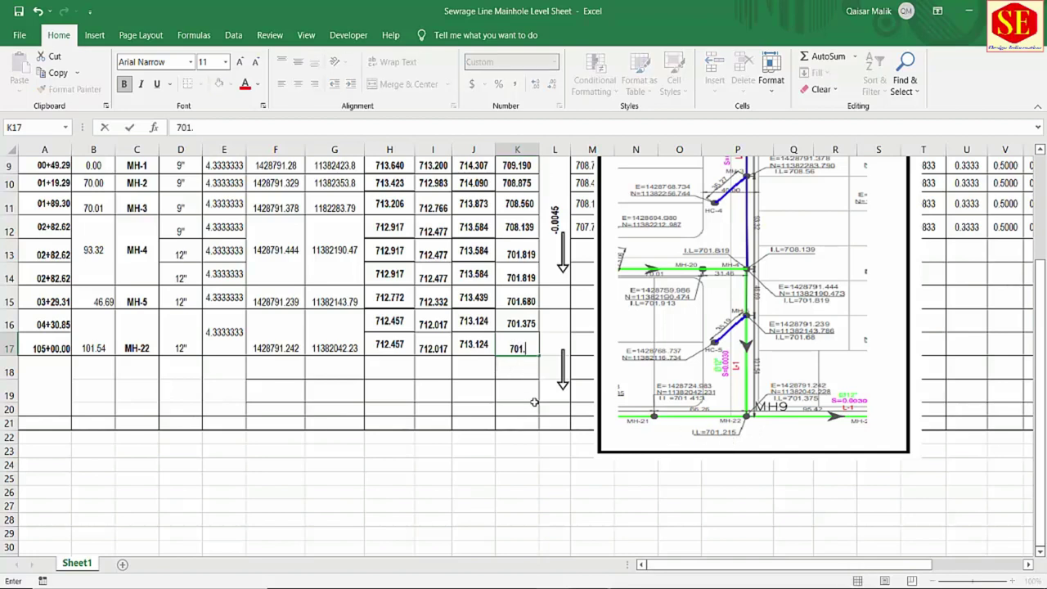
{"action": "type", "text": "2"}
{"action": "type", "text": "15"}
{"action": "key", "text": "Return"}
{"action": "left_click_drag", "start_coordinate": [57, 348], "coordinate": [335, 348]}
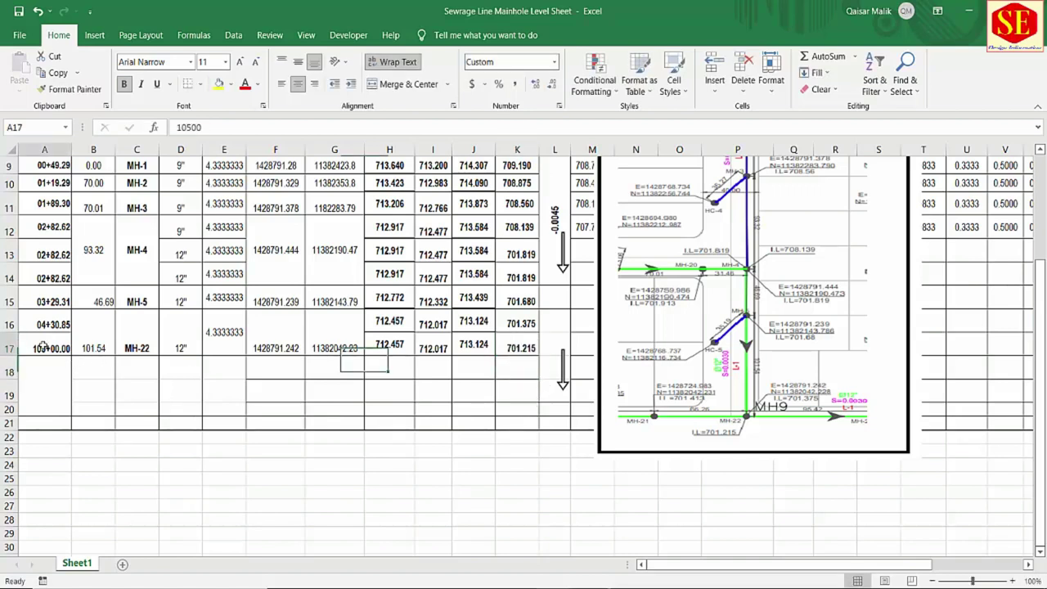
{"action": "left_click", "coordinate": [98, 347]}
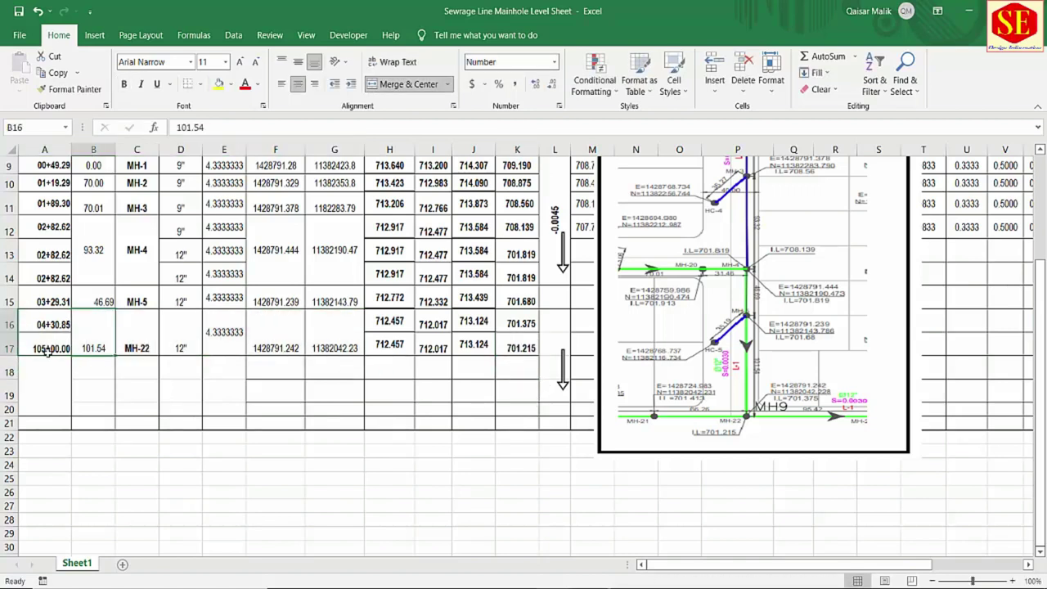
{"action": "left_click", "coordinate": [51, 354]}
{"action": "left_click", "coordinate": [498, 350]}
{"action": "left_click", "coordinate": [474, 344]}
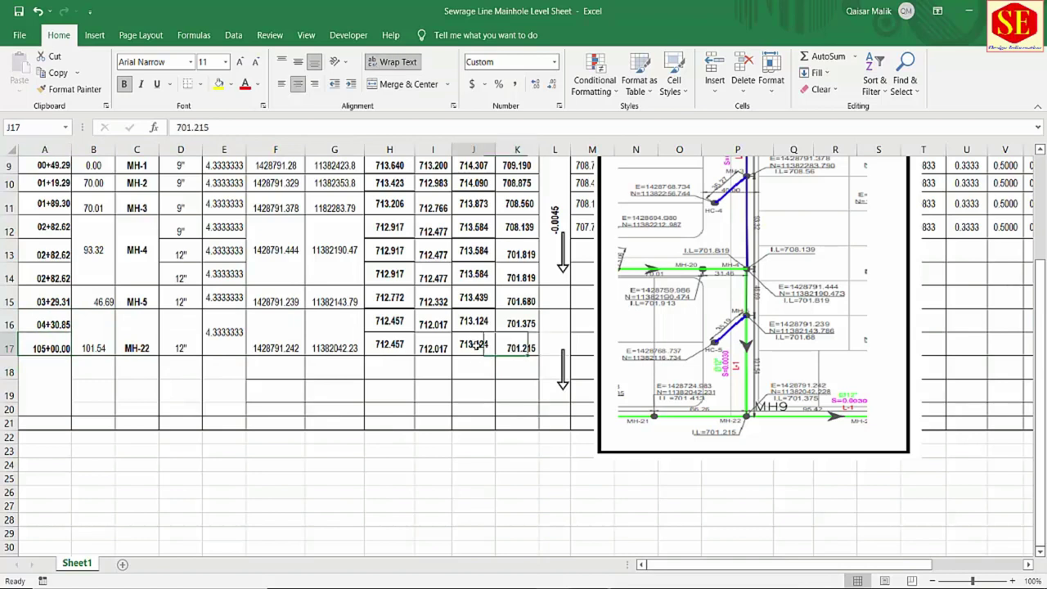
{"action": "left_click", "coordinate": [499, 346]}
{"action": "key", "text": "Left"}
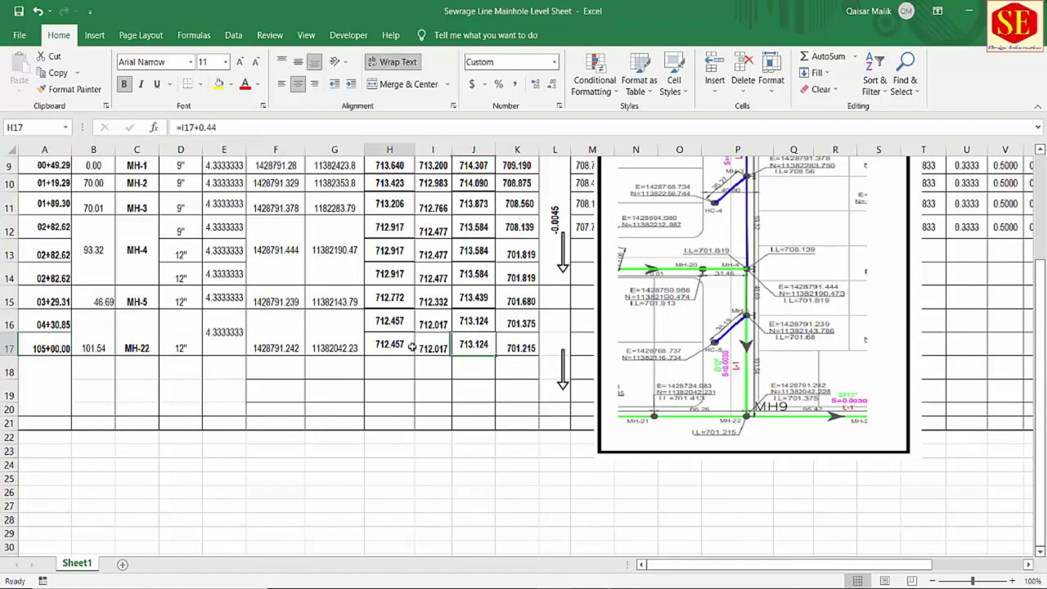
{"action": "key", "text": "Left"}
{"action": "key", "text": "Left"}
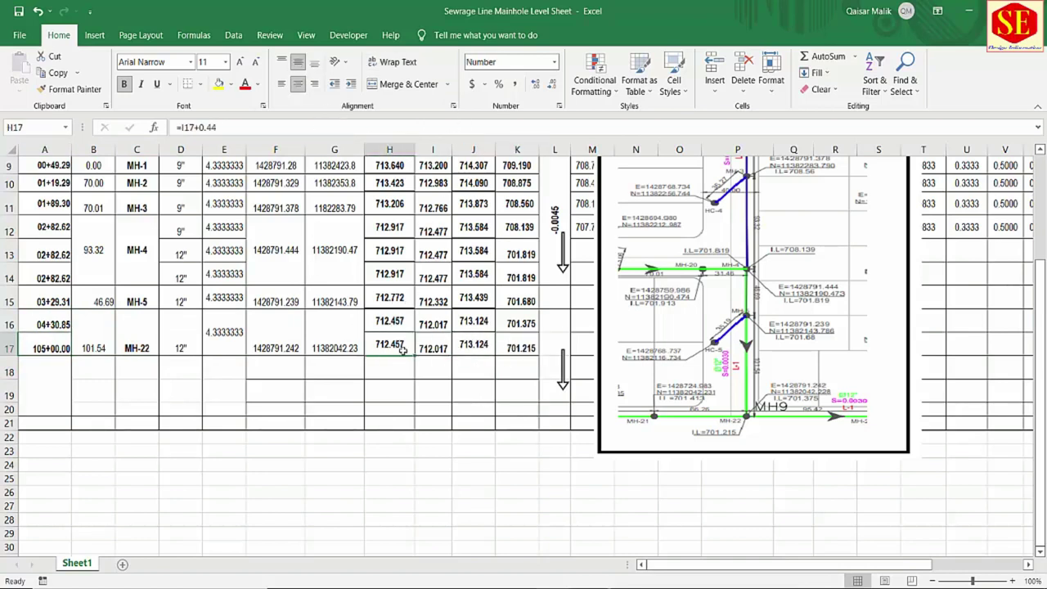
{"action": "scroll", "coordinate": [521, 354], "scroll_direction": "up", "scroll_amount": 1}
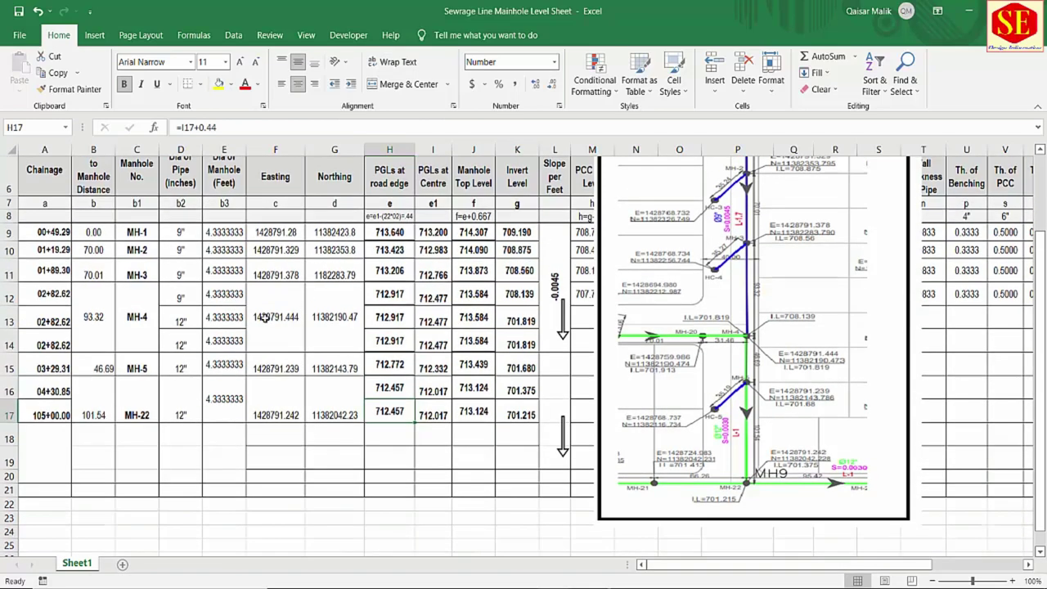
- Unmerge slope cell L9:L14, then merge L9:L12 and L14:L17 separately
{"action": "left_click_drag", "start_coordinate": [727, 426], "coordinate": [790, 425]}
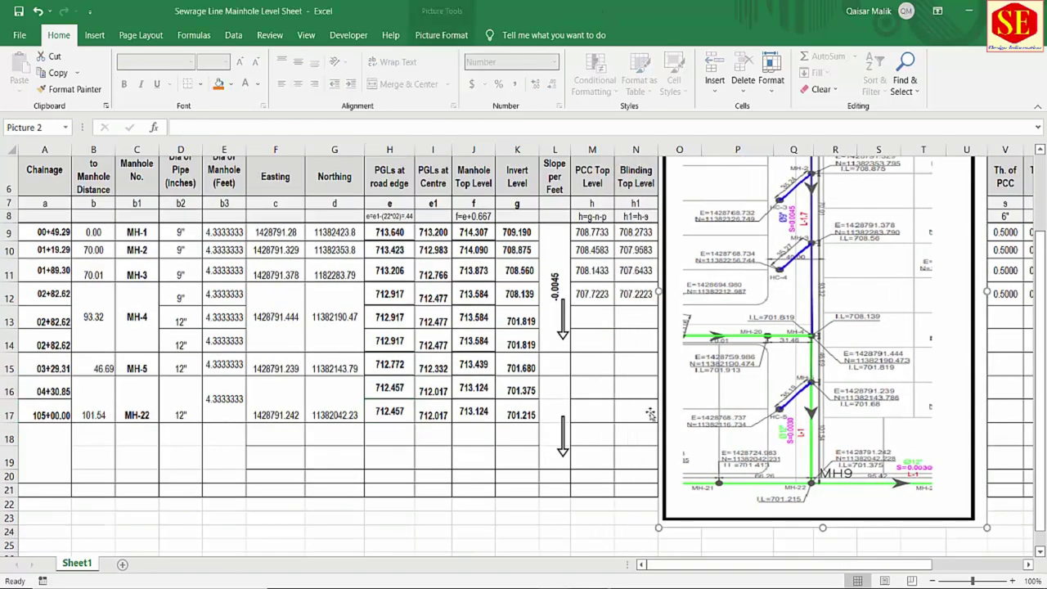
{"action": "left_click", "coordinate": [546, 362]}
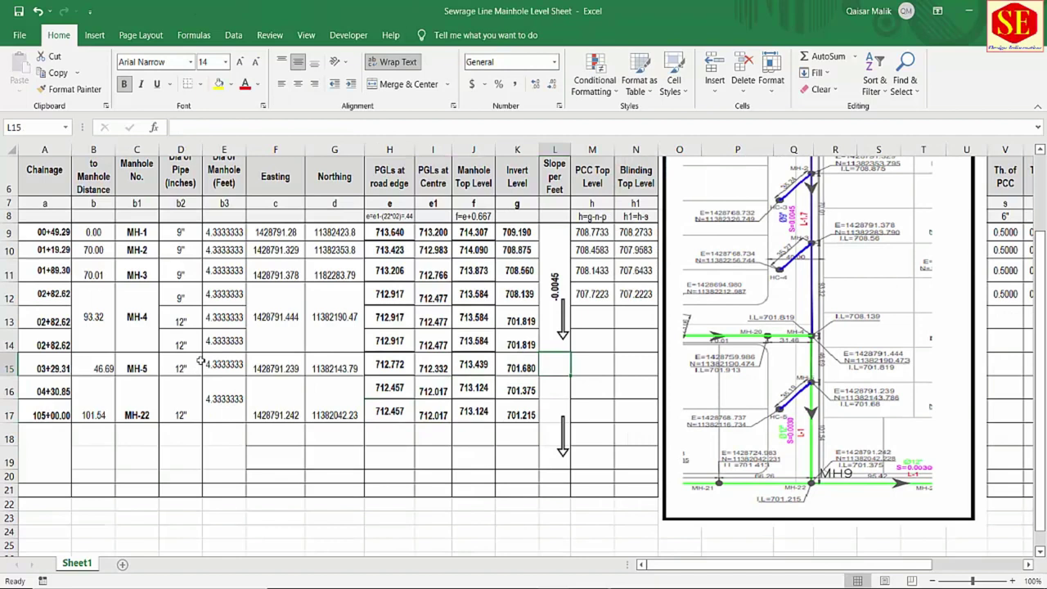
{"action": "left_click", "coordinate": [180, 294]}
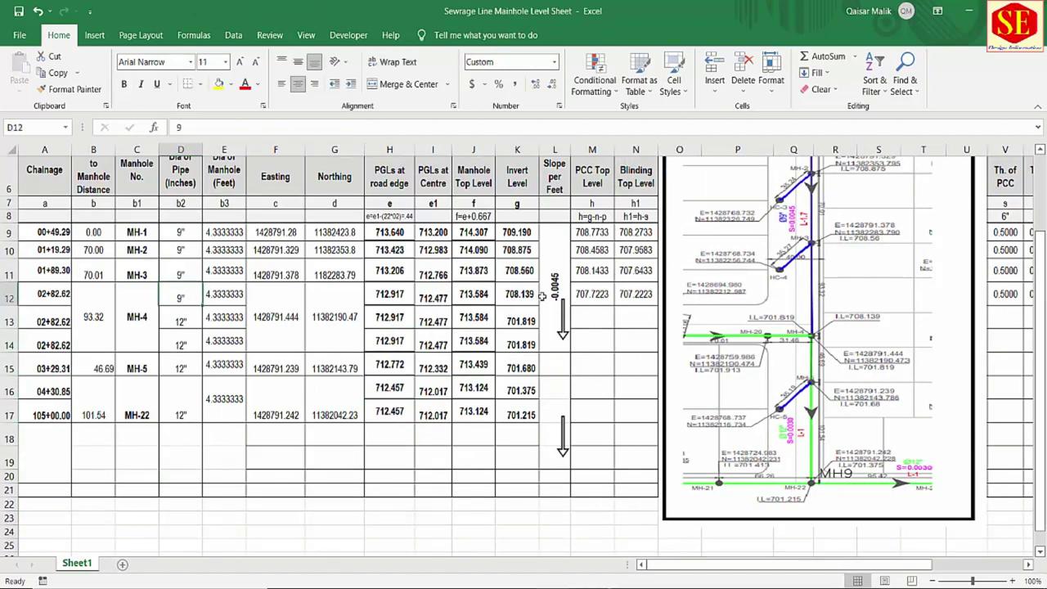
{"action": "left_click", "coordinate": [541, 296]}
{"action": "left_click", "coordinate": [385, 83]}
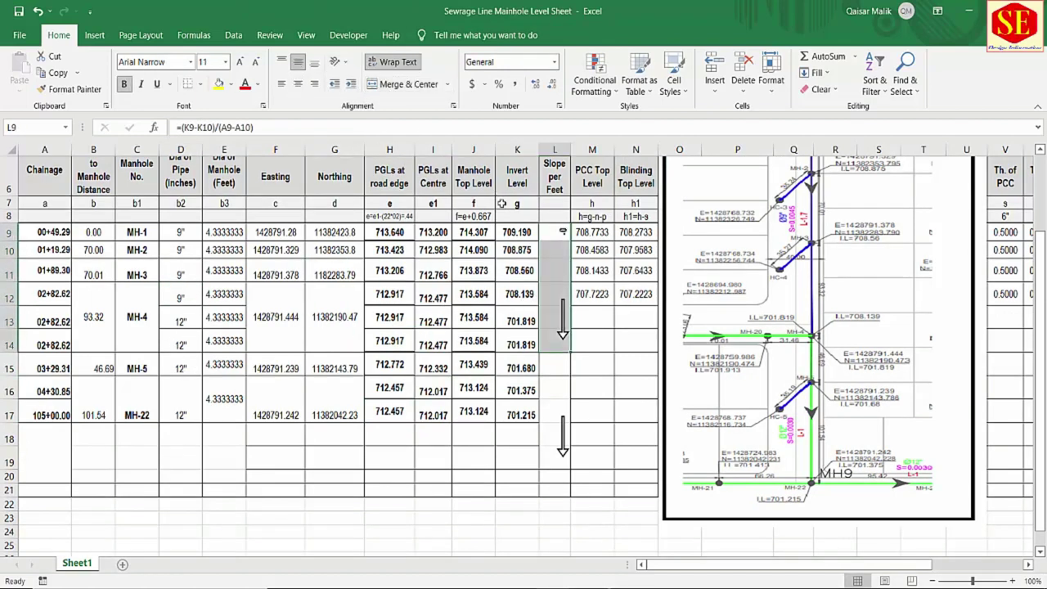
{"action": "mouse_move", "coordinate": [555, 232]}
{"action": "left_mouse_down"}
{"action": "mouse_move", "coordinate": [563, 321]}
{"action": "mouse_move", "coordinate": [563, 298]}
{"action": "left_mouse_up"}
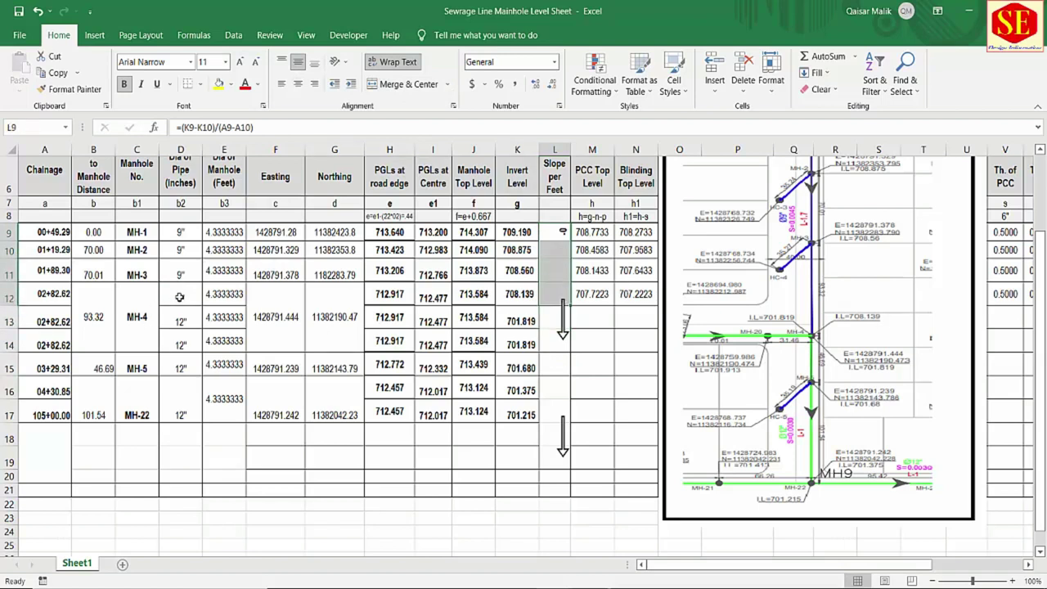
{"action": "left_click", "coordinate": [392, 83]}
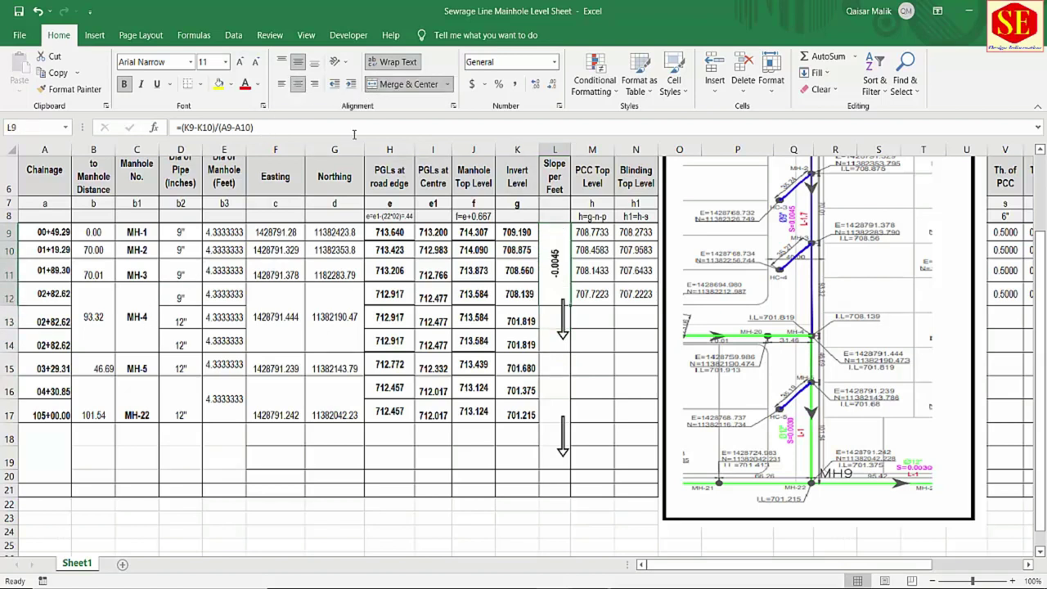
{"action": "left_click_drag", "start_coordinate": [552, 351], "coordinate": [551, 413]}
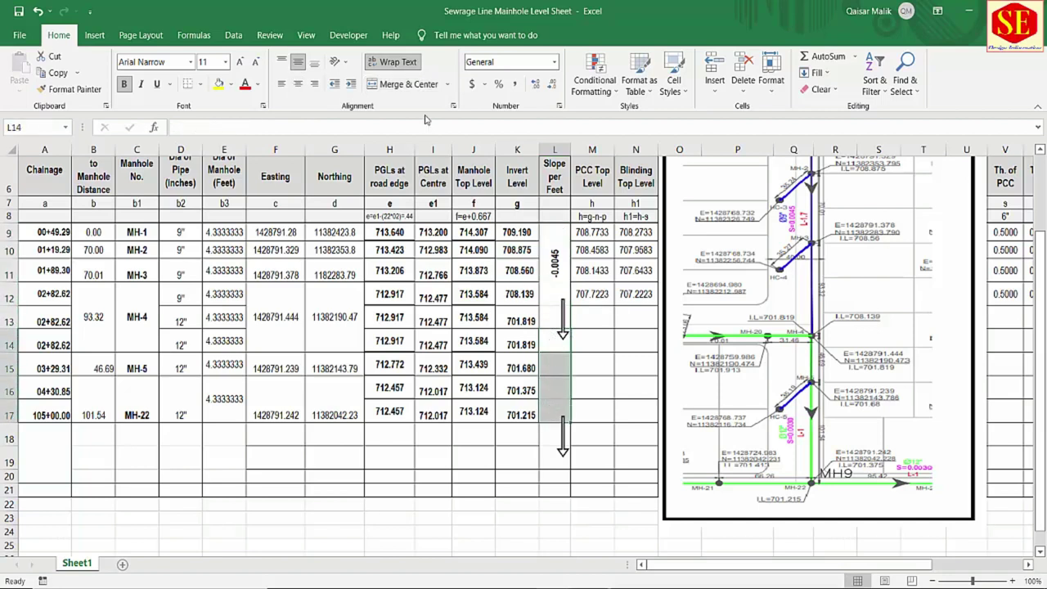
{"action": "left_click", "coordinate": [401, 83]}
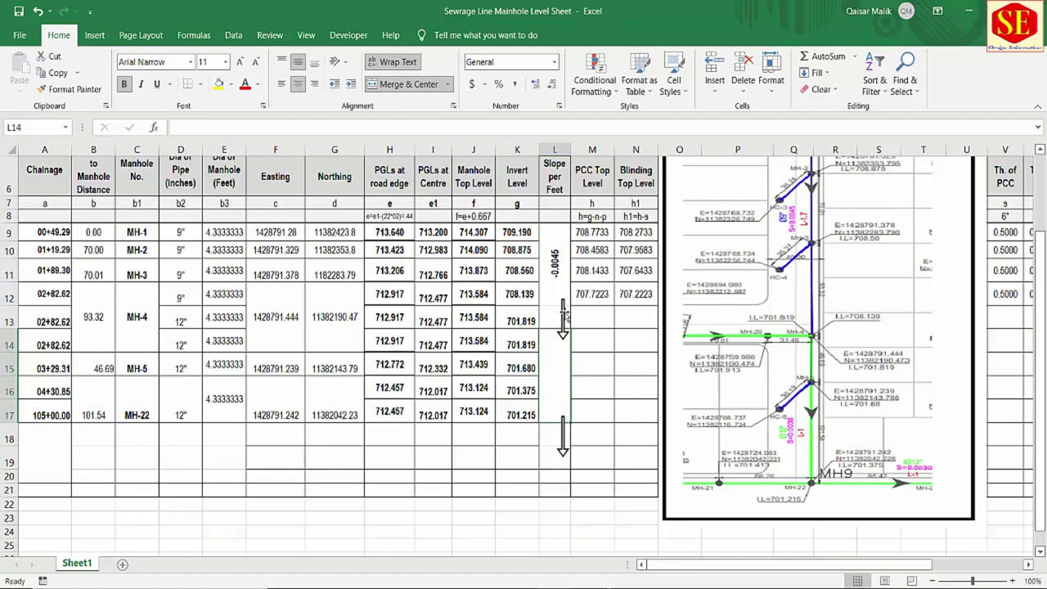
- Place down arrows beside both merged slope blocks, discarding a stray right arrow, and begin L14's formula
{"action": "left_click_drag", "start_coordinate": [561, 321], "coordinate": [563, 257]}
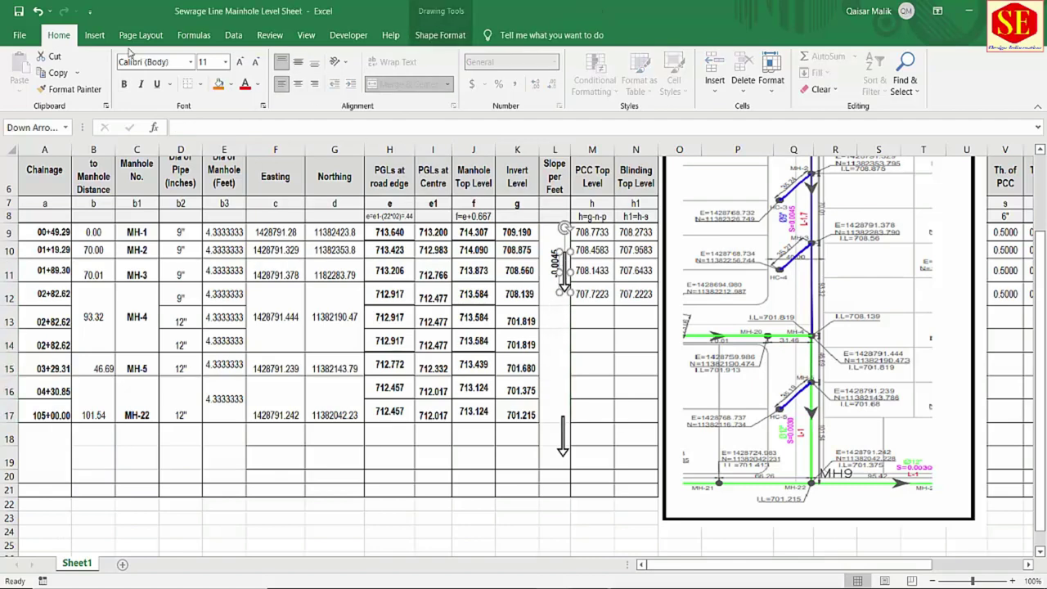
{"action": "left_click", "coordinate": [103, 36]}
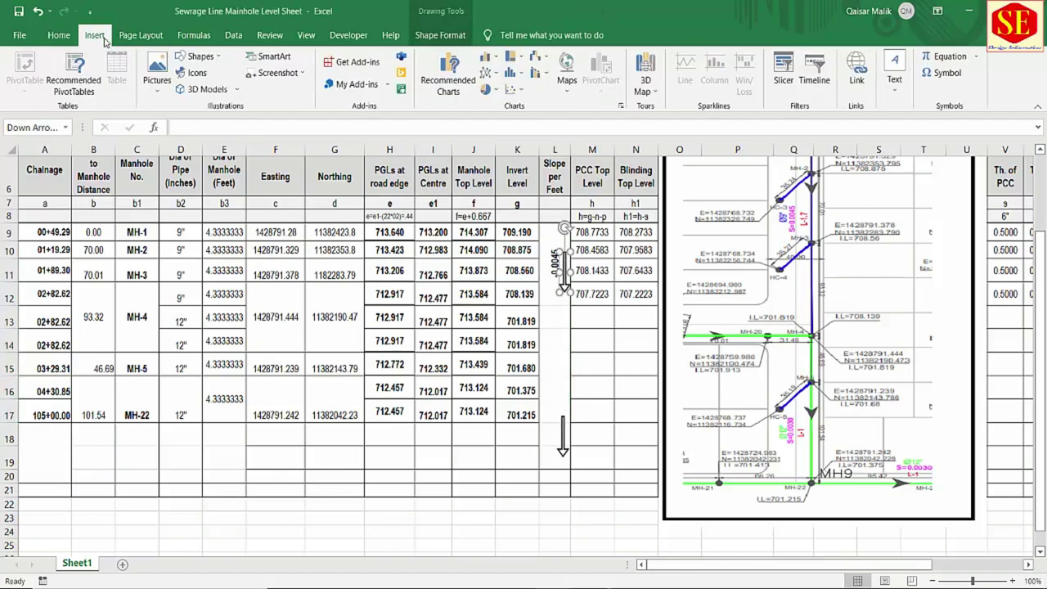
{"action": "left_click", "coordinate": [198, 56]}
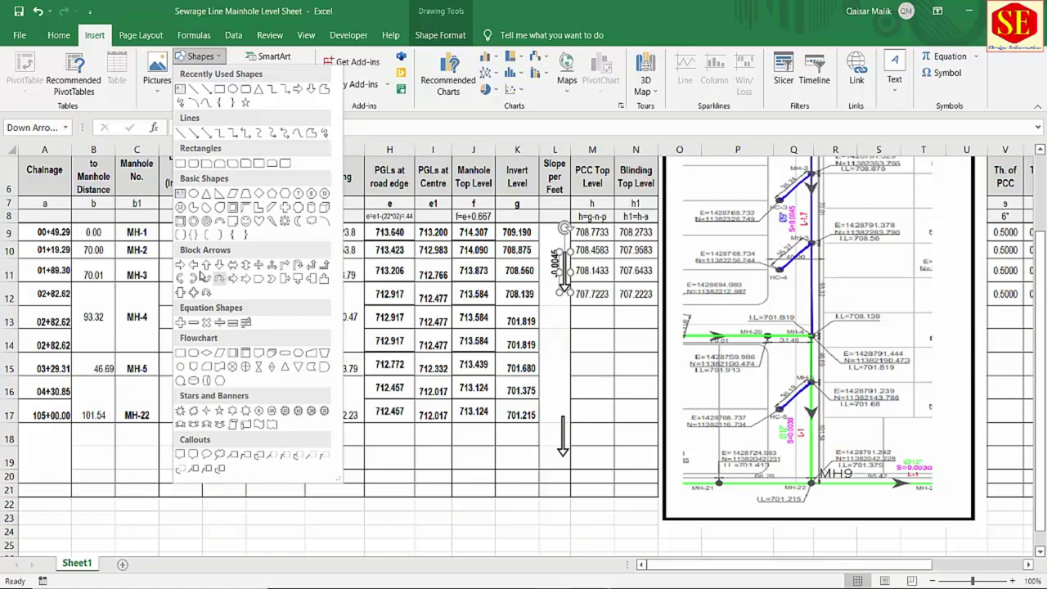
{"action": "left_click", "coordinate": [179, 264]}
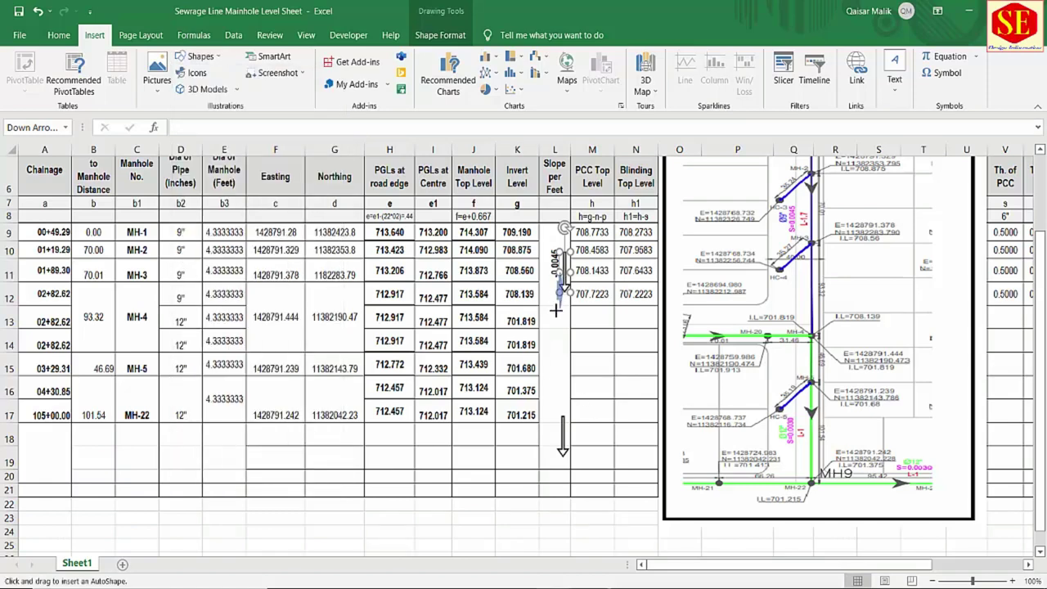
{"action": "left_click_drag", "start_coordinate": [563, 275], "coordinate": [457, 291]}
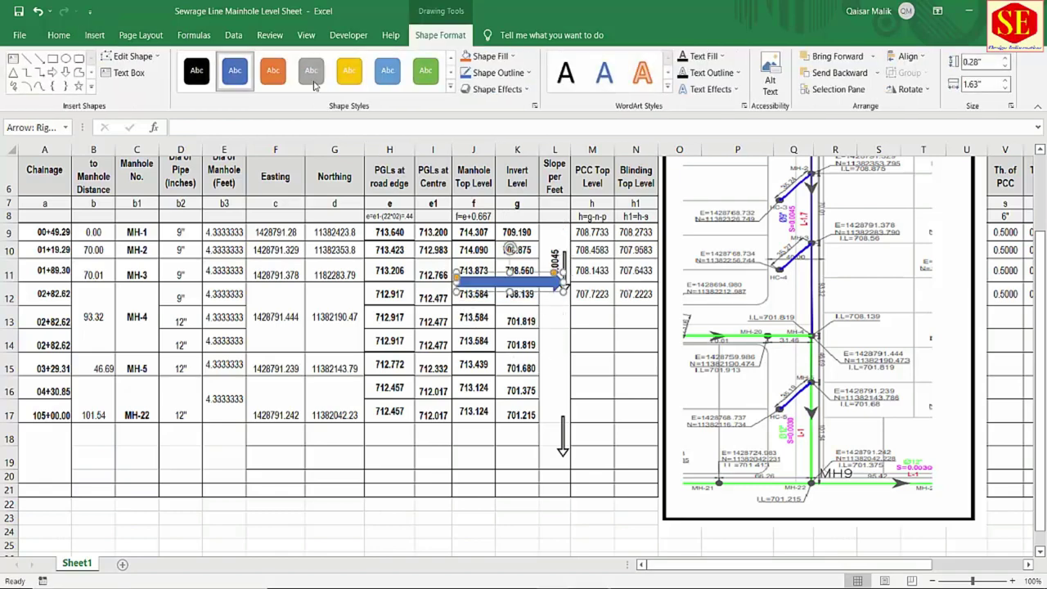
{"action": "left_click", "coordinate": [196, 70]}
{"action": "key", "text": "Delete"}
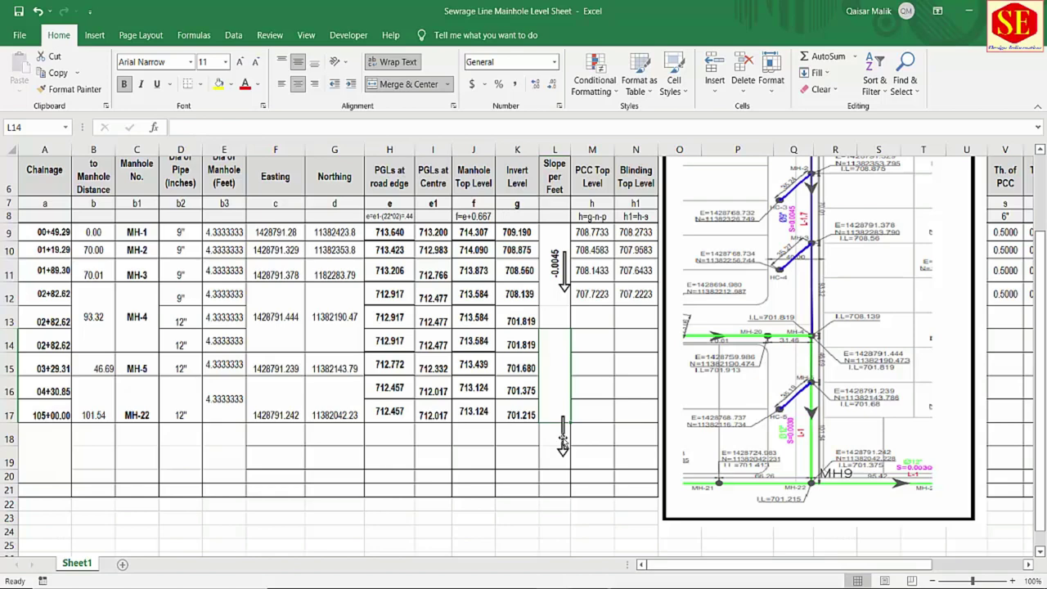
{"action": "left_click_drag", "start_coordinate": [563, 442], "coordinate": [549, 367]}
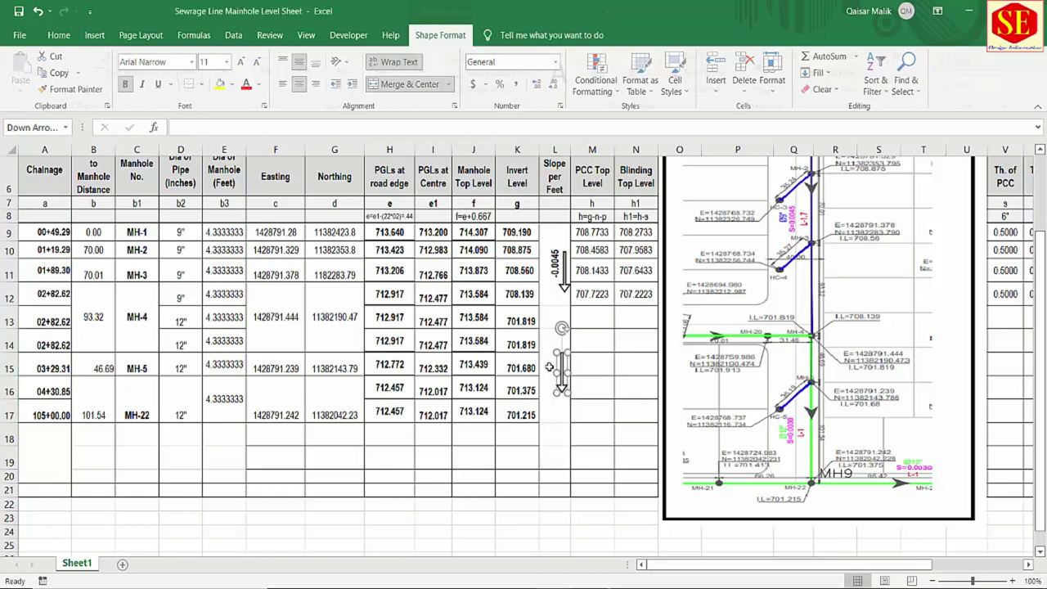
{"action": "left_click", "coordinate": [547, 369]}
{"action": "type", "text": "="}
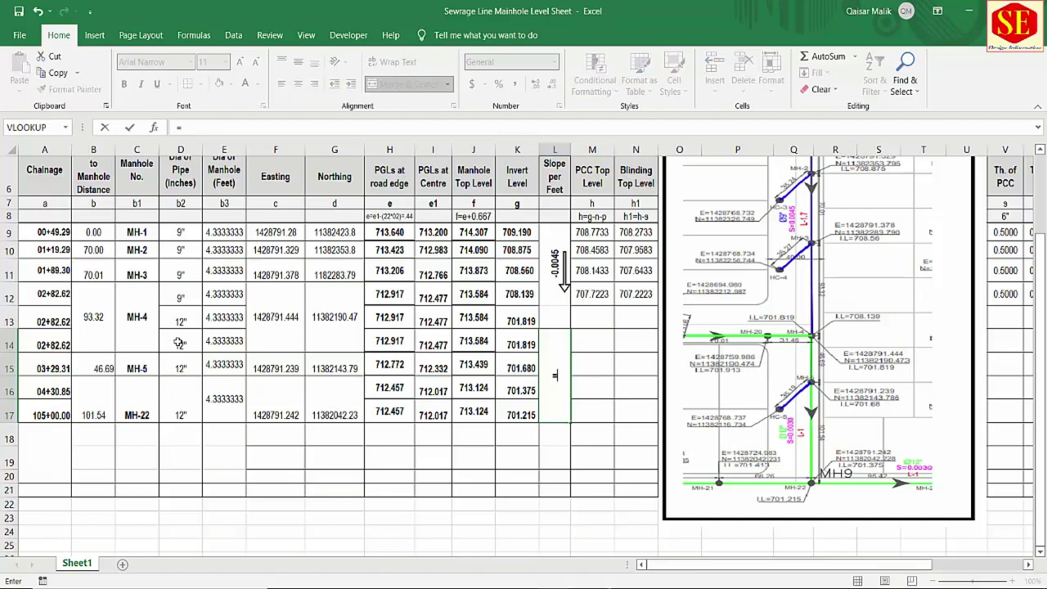
- Enter the L14 slope formula =(K14-K17)/(A14-A16), which shows (0.00)
{"action": "left_click", "coordinate": [526, 344]}
{"action": "key", "text": "BackSpace"}
{"action": "key", "text": "BackSpace"}
{"action": "key", "text": "BackSpace"}
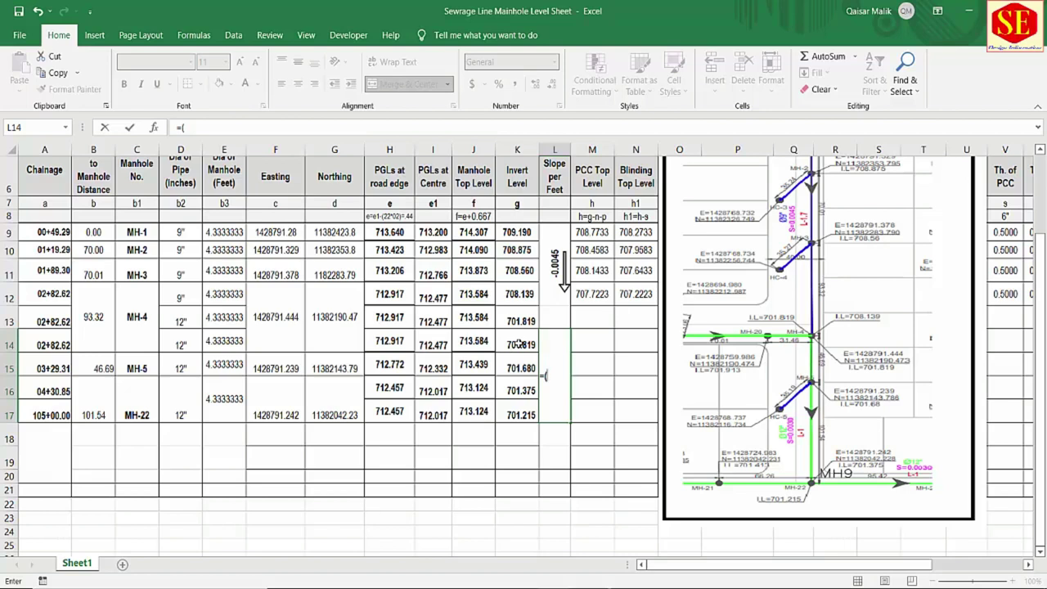
{"action": "left_click", "coordinate": [521, 345]}
{"action": "type", "text": "-"}
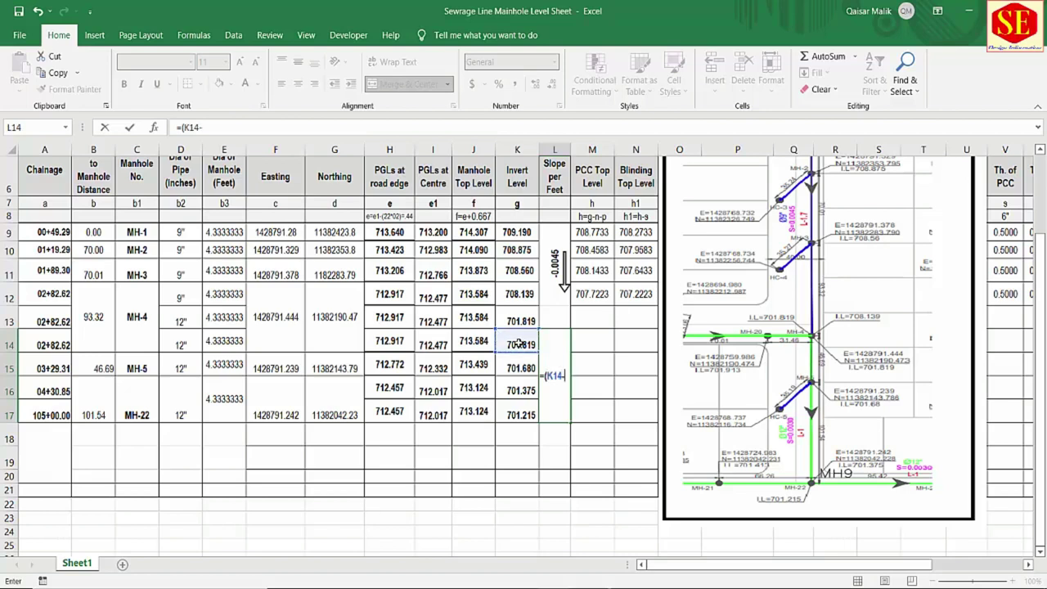
{"action": "left_click", "coordinate": [524, 415]}
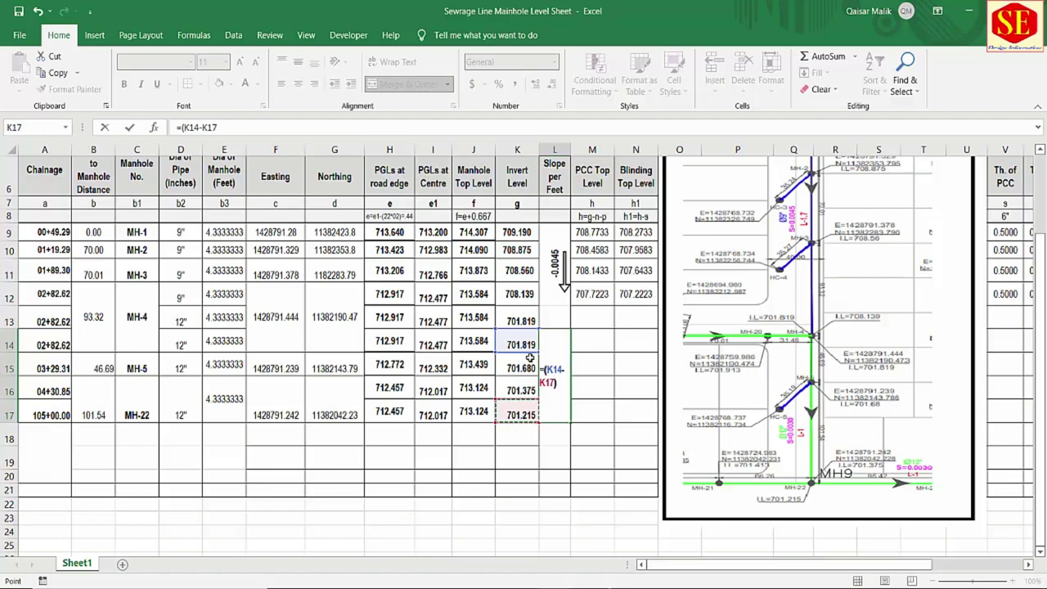
{"action": "type", "text": ")/("}
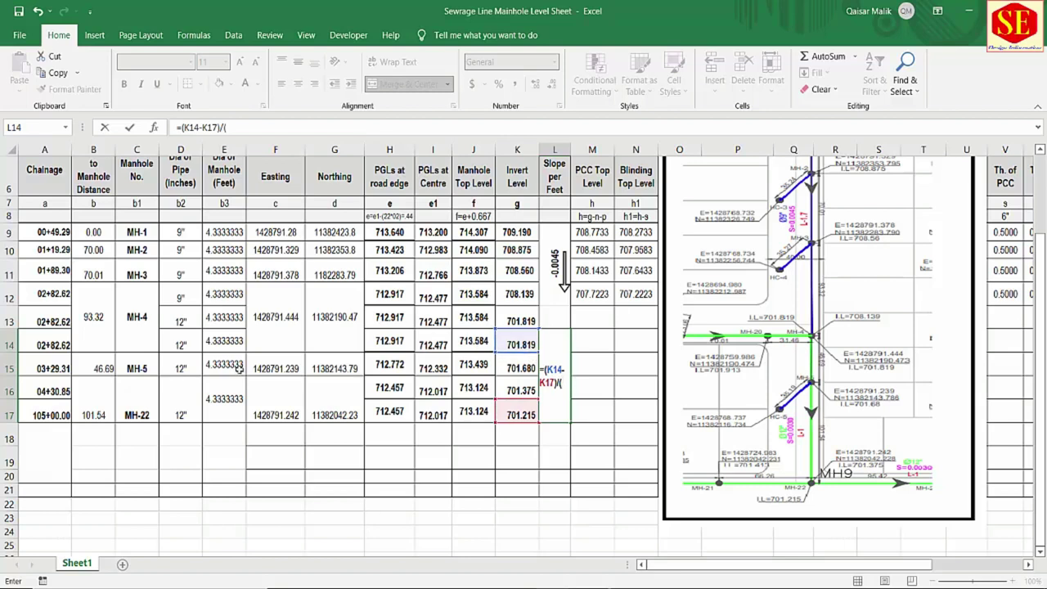
{"action": "left_click", "coordinate": [43, 345]}
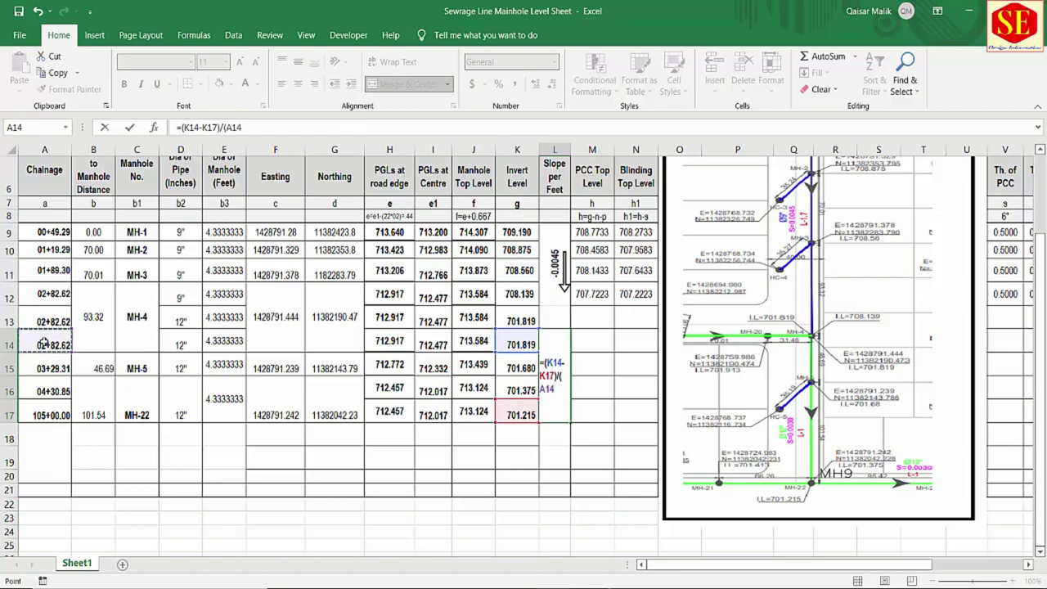
{"action": "type", "text": "-"}
{"action": "left_click", "coordinate": [62, 396]}
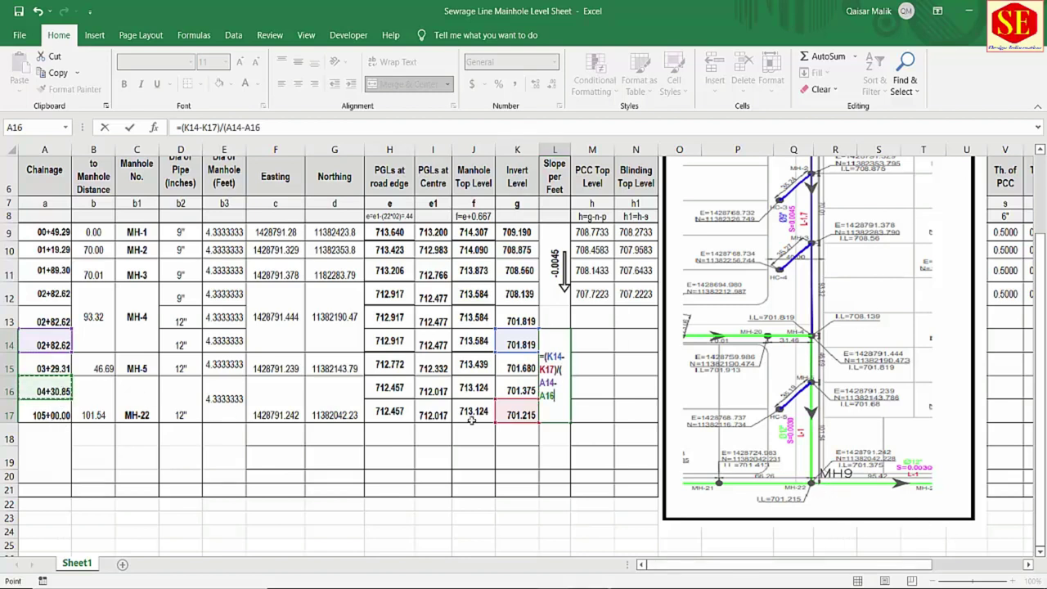
{"action": "type", "text": ")"}
{"action": "key", "text": "ctrl+Return"}
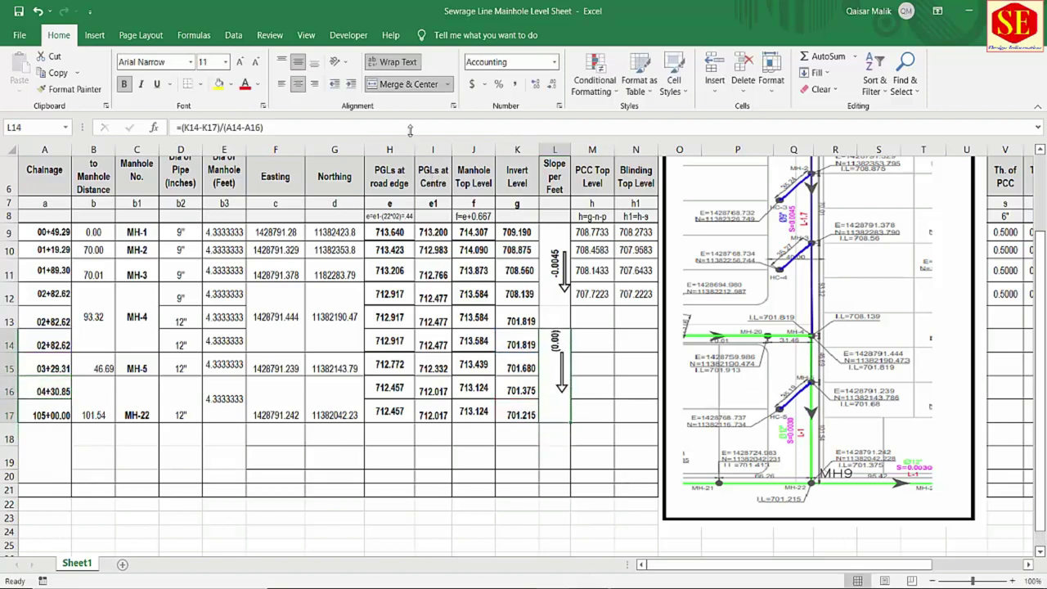
- Redo the L14 slope as =(K14-K16)/(A14-A16), giving -0.0030
{"action": "key", "text": "ctrl+z"}
{"action": "key", "text": "ctrl+z"}
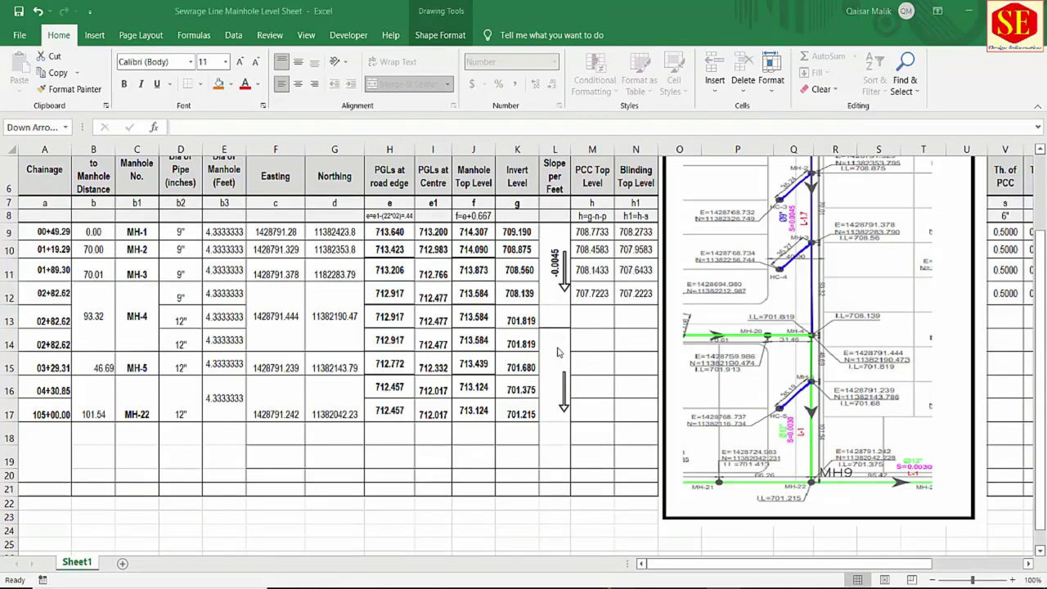
{"action": "left_click", "coordinate": [545, 399]}
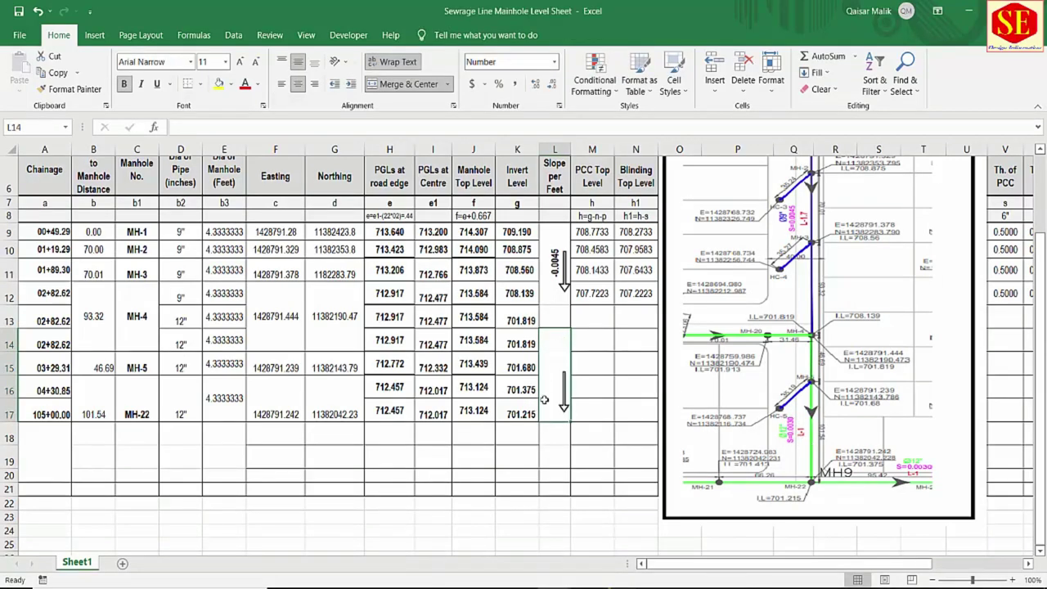
{"action": "type", "text": "=("}
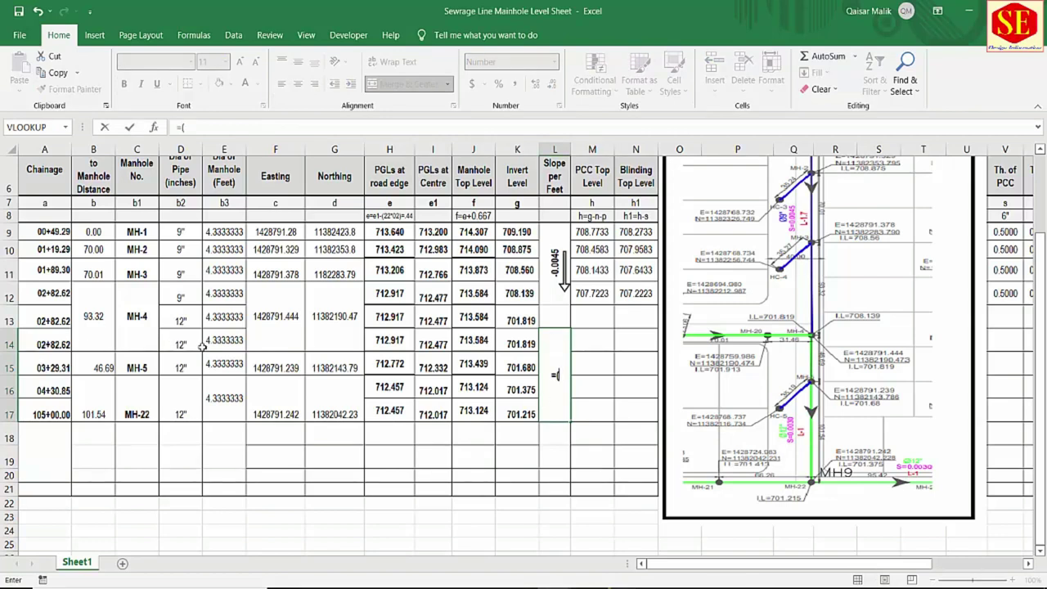
{"action": "left_click", "coordinate": [512, 343]}
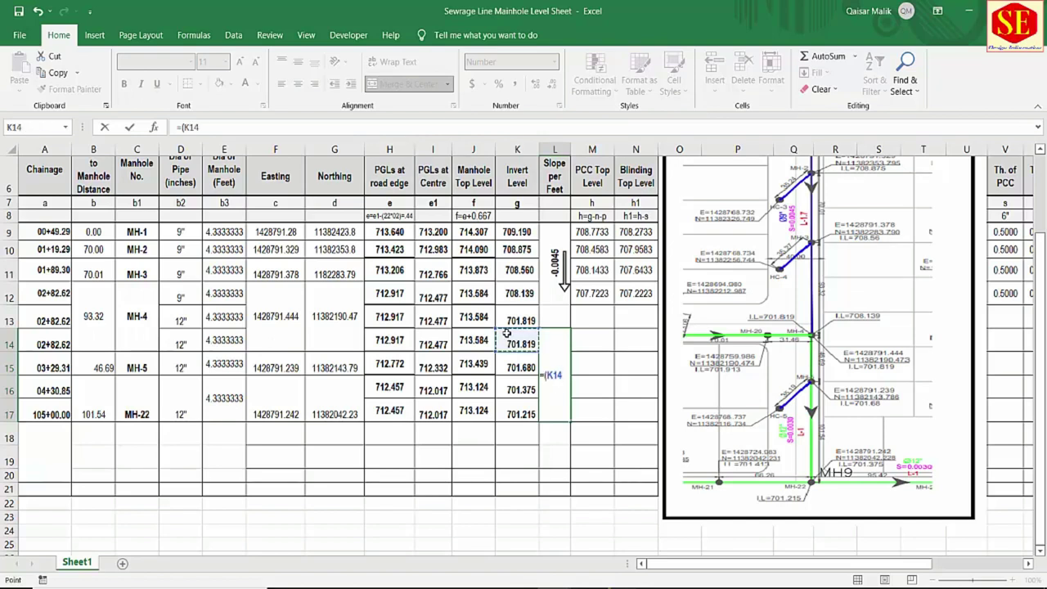
{"action": "type", "text": "-"}
{"action": "left_click", "coordinate": [519, 394]}
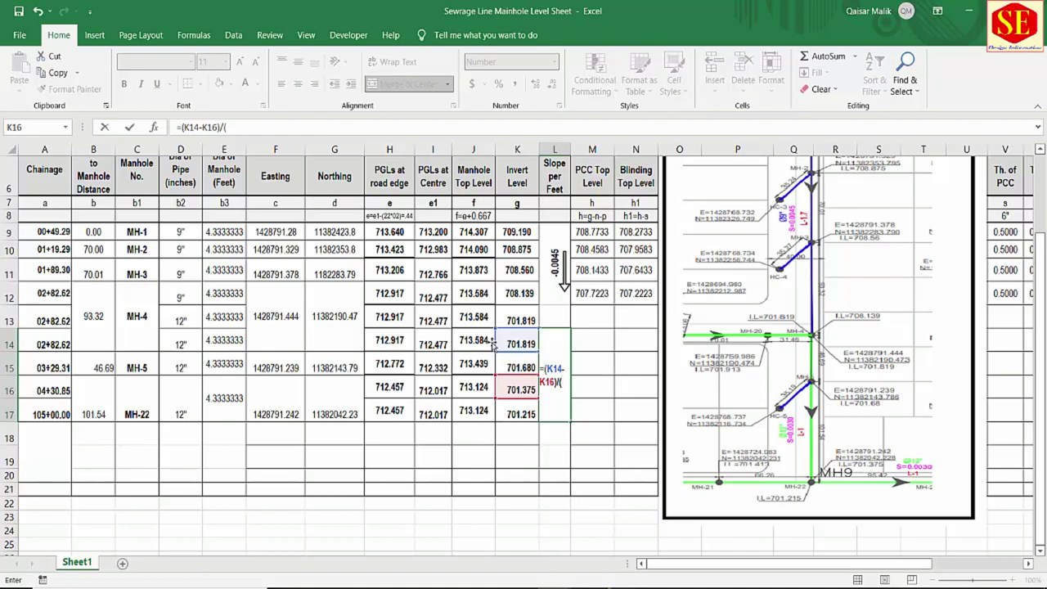
{"action": "left_click", "coordinate": [43, 344]}
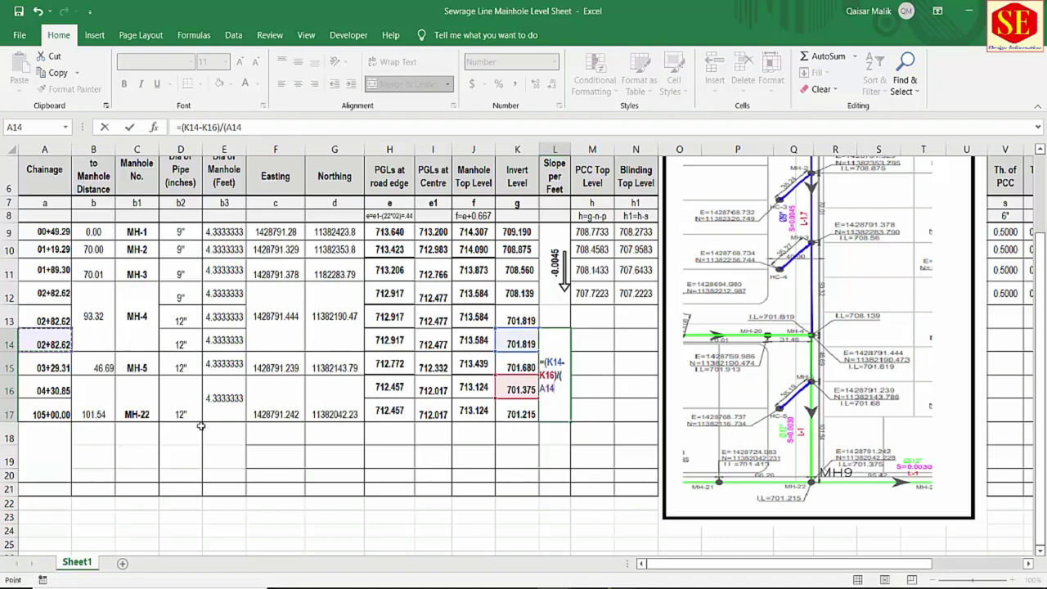
{"action": "type", "text": "-"}
{"action": "left_click", "coordinate": [53, 393]}
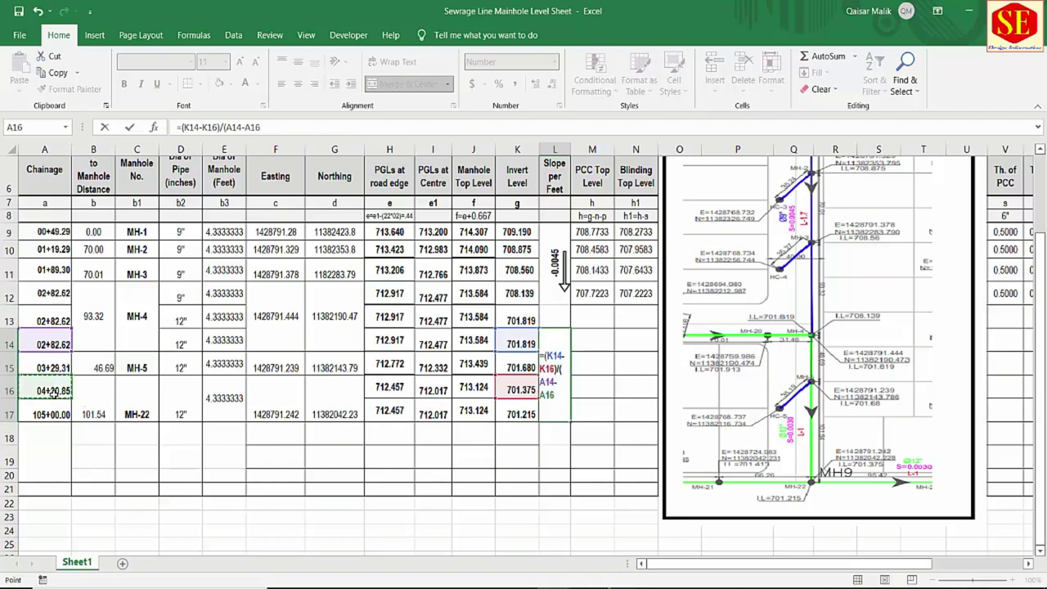
{"action": "type", "text": ")"}
{"action": "key", "text": "Return"}
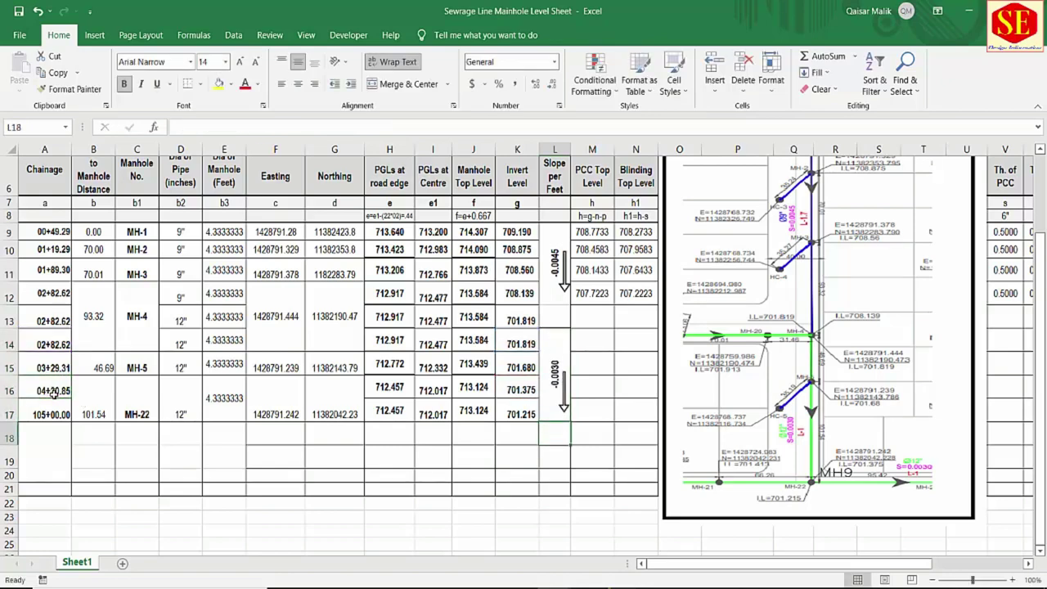
{"action": "left_click", "coordinate": [548, 345]}
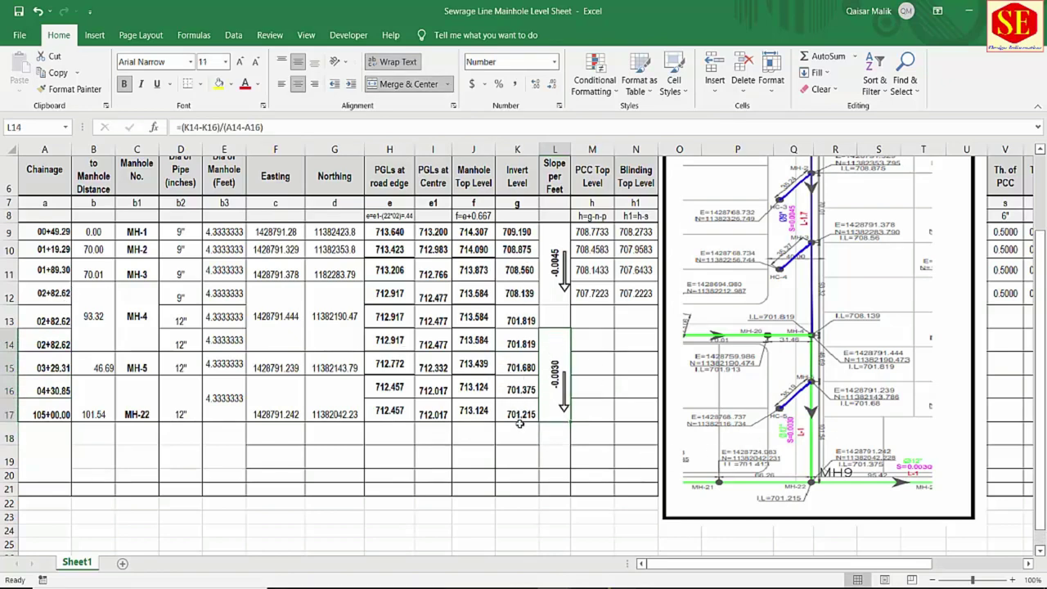
- Delete the pasted layout drawing picture and review the Height / Thickness block Q5:W17
{"action": "scroll", "coordinate": [520, 409], "scroll_direction": "up", "scroll_amount": 1}
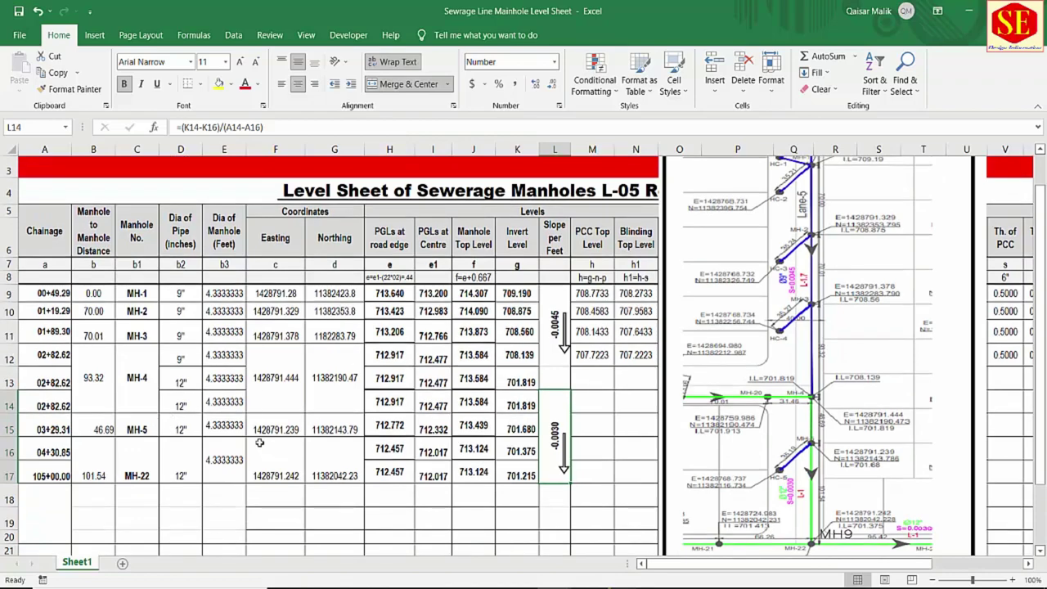
{"action": "mouse_move", "coordinate": [788, 381]}
{"action": "left_mouse_down"}
{"action": "mouse_move", "coordinate": [917, 382]}
{"action": "mouse_move", "coordinate": [880, 363]}
{"action": "left_mouse_up"}
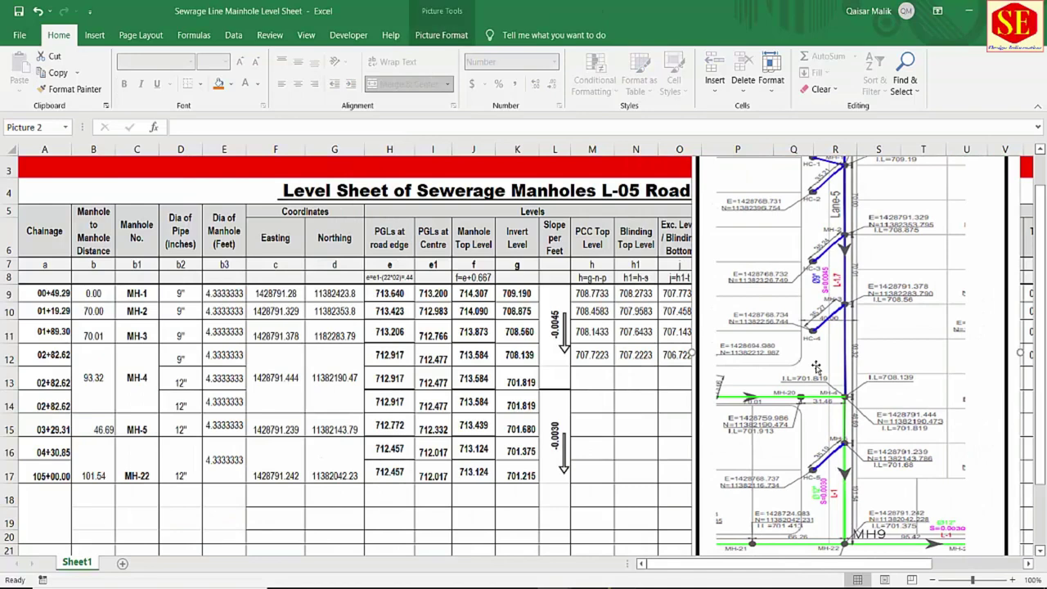
{"action": "key", "text": "Delete"}
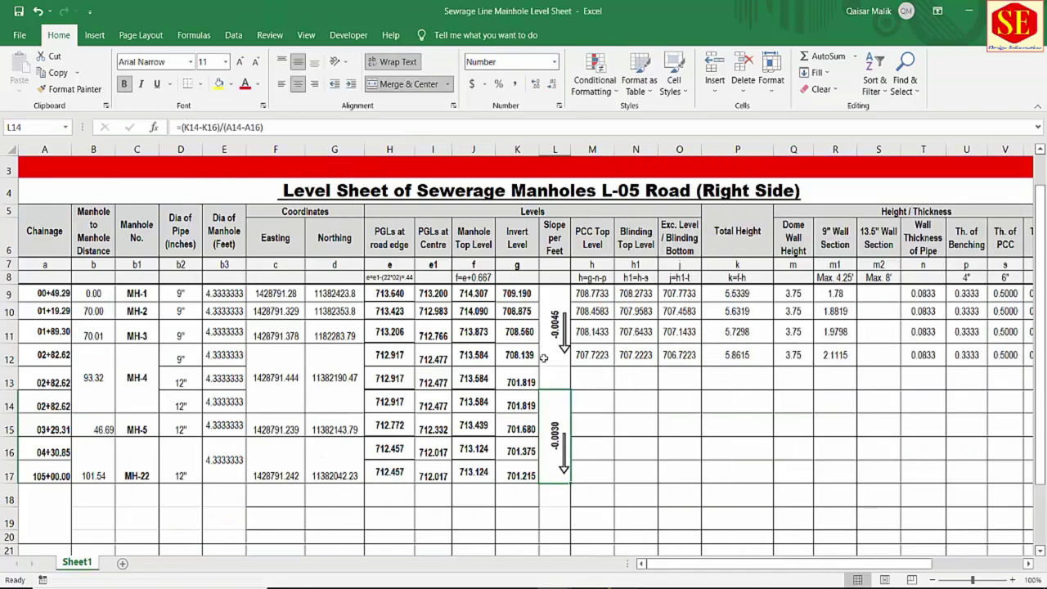
{"action": "left_click", "coordinate": [593, 245]}
{"action": "left_click", "coordinate": [602, 370]}
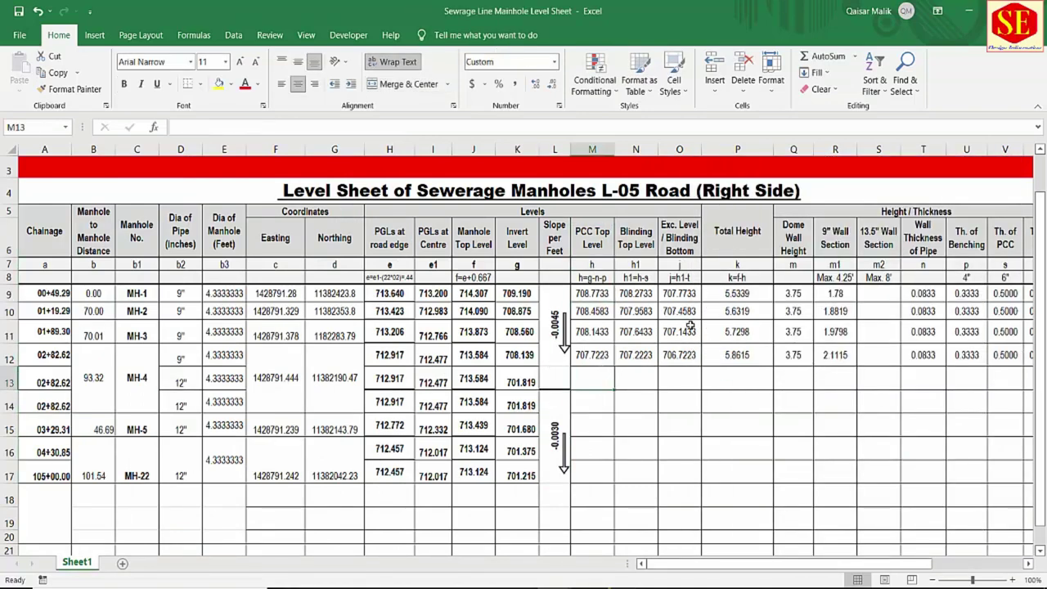
{"action": "scroll", "coordinate": [722, 434], "scroll_direction": "right", "scroll_amount": 4}
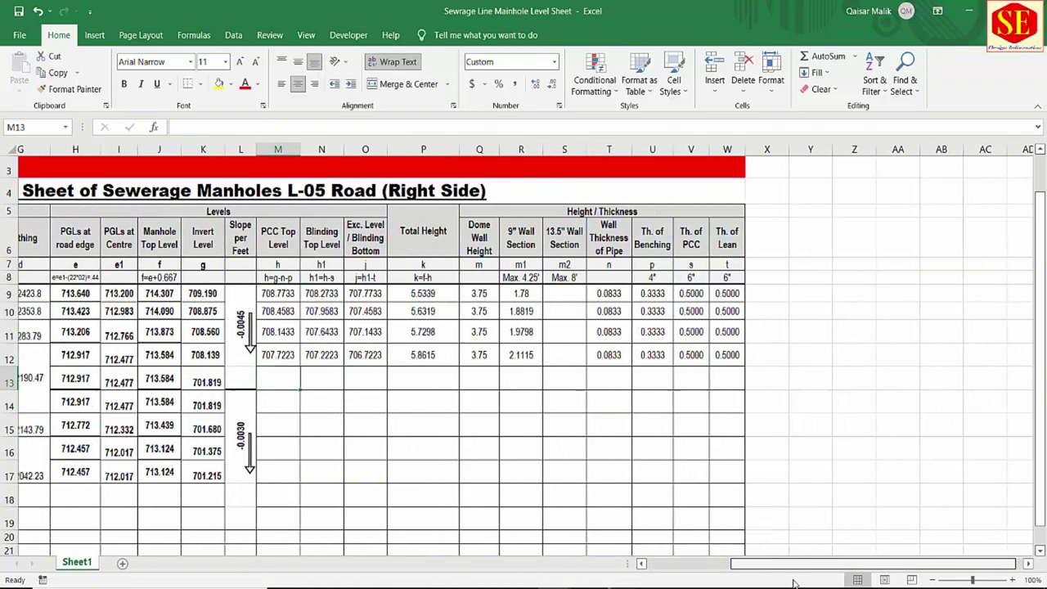
{"action": "left_click_drag", "start_coordinate": [669, 212], "coordinate": [696, 478]}
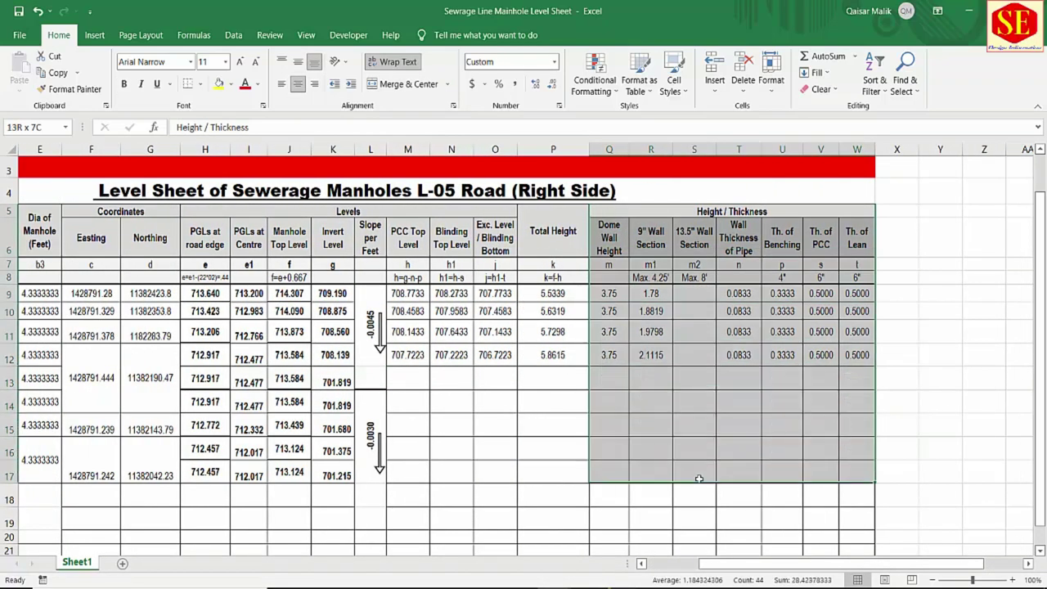
{"action": "left_click", "coordinate": [600, 371]}
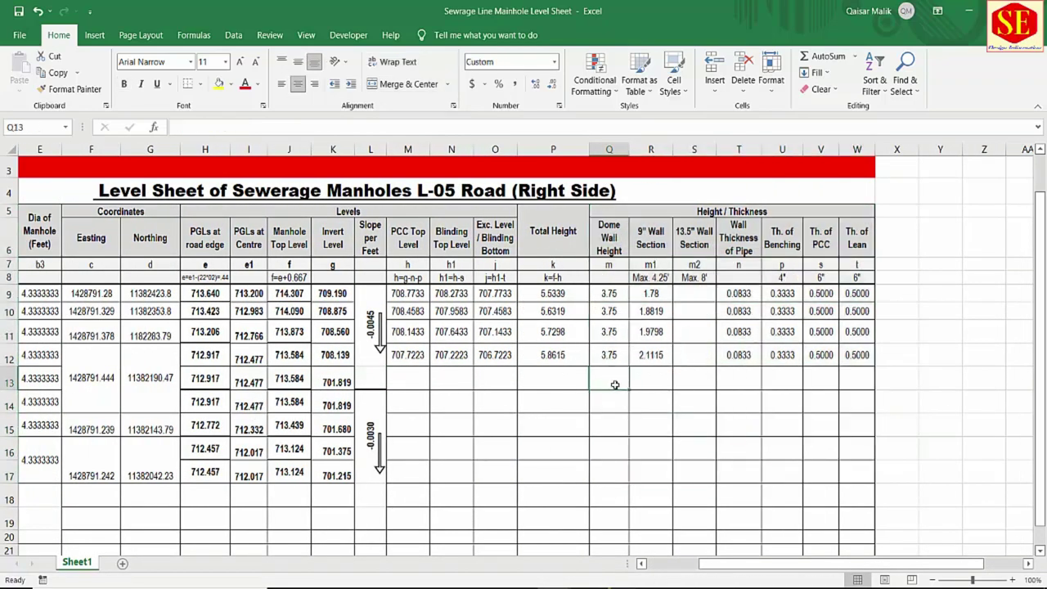
{"action": "scroll", "coordinate": [746, 563], "scroll_direction": "left", "scroll_amount": 3}
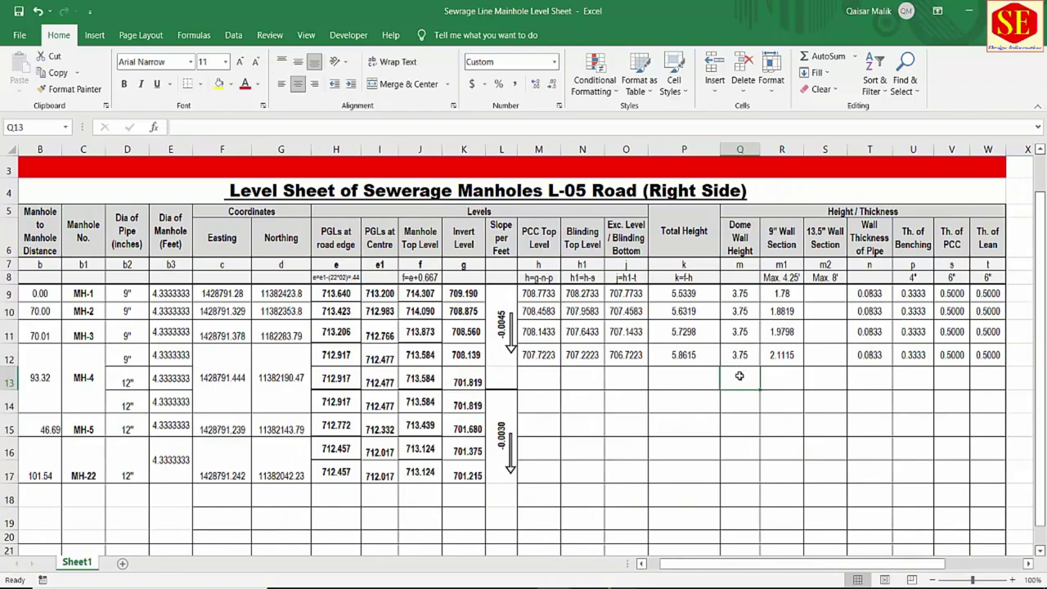
- Check the manhole and house connection drawing PDF, then return to the level sheet
{"action": "key", "text": "alt+Tab"}
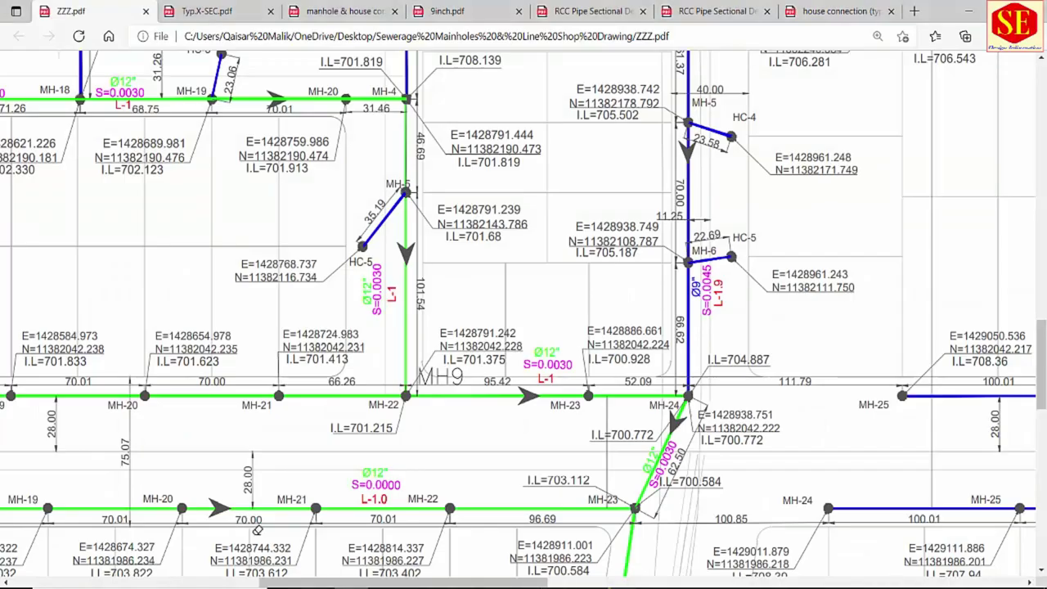
{"action": "left_click", "coordinate": [326, 12]}
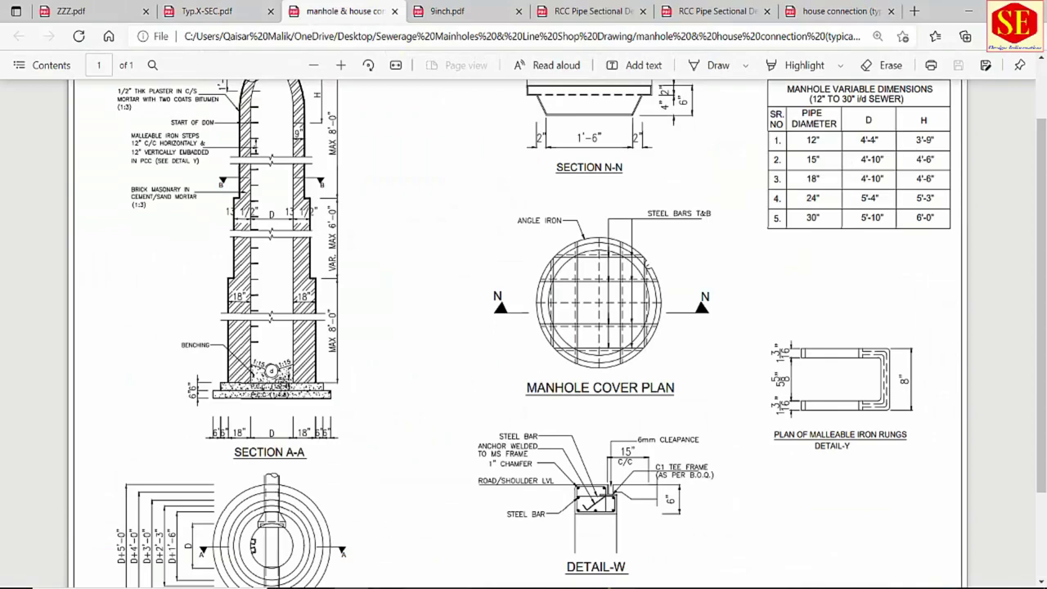
{"action": "left_click", "coordinate": [426, 540]}
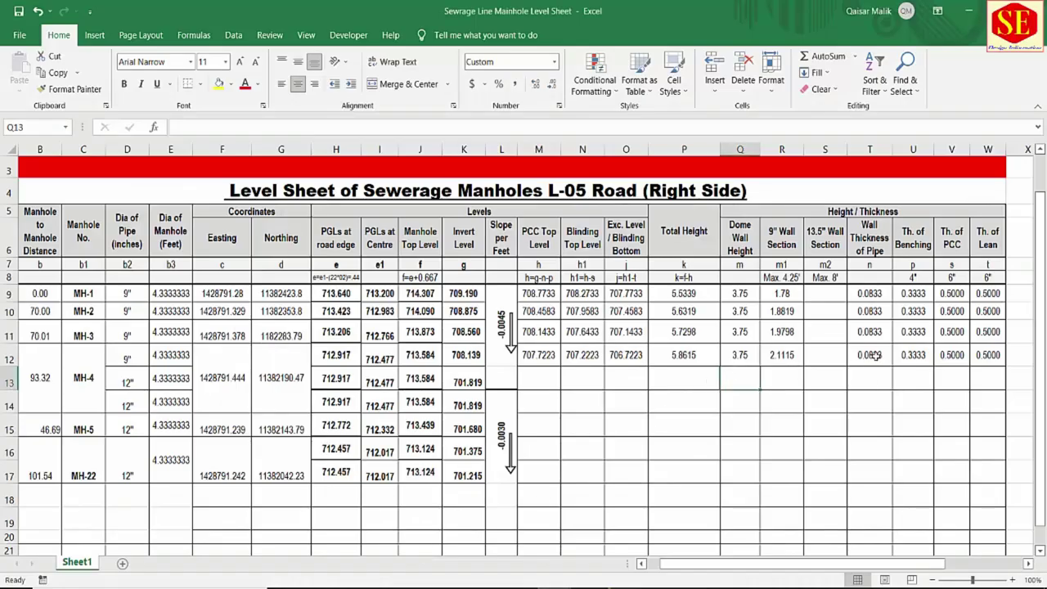
- Fill the 3.75 dome wall height from Q12 down to Q17 and check the R9/R12 wall-section formulas
{"action": "left_click", "coordinate": [758, 354]}
{"action": "left_click_drag", "start_coordinate": [759, 365], "coordinate": [755, 482]}
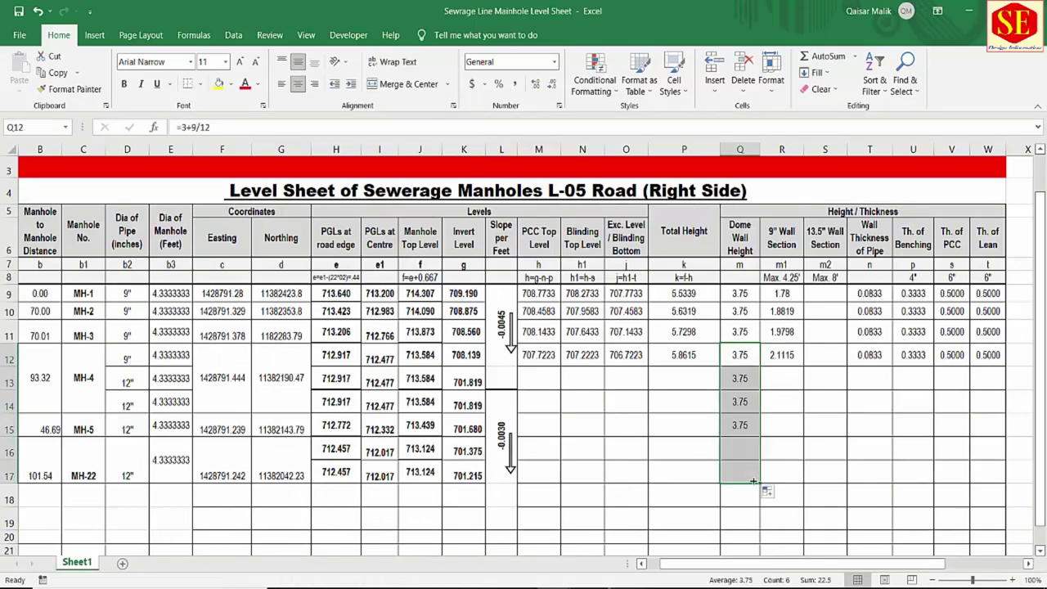
{"action": "left_click", "coordinate": [783, 355]}
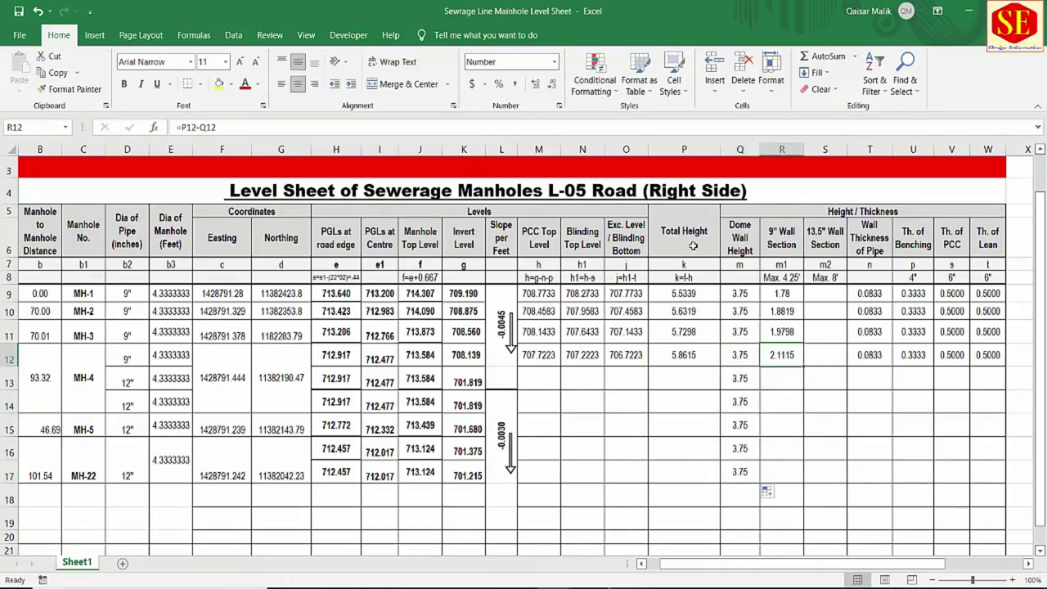
{"action": "left_click", "coordinate": [783, 292]}
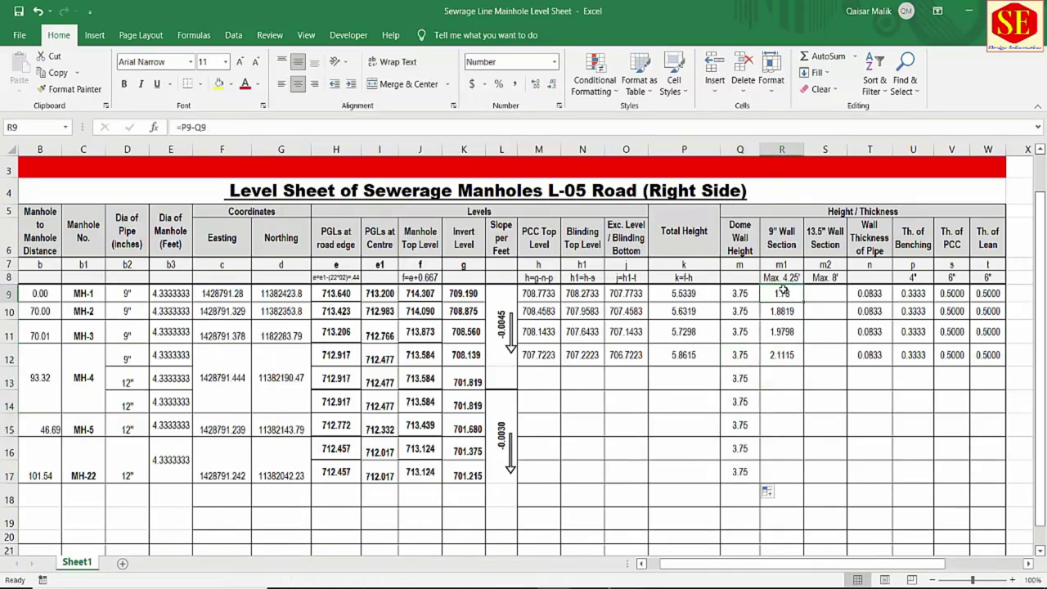
{"action": "left_click", "coordinate": [783, 354]}
{"action": "left_click", "coordinate": [787, 376]}
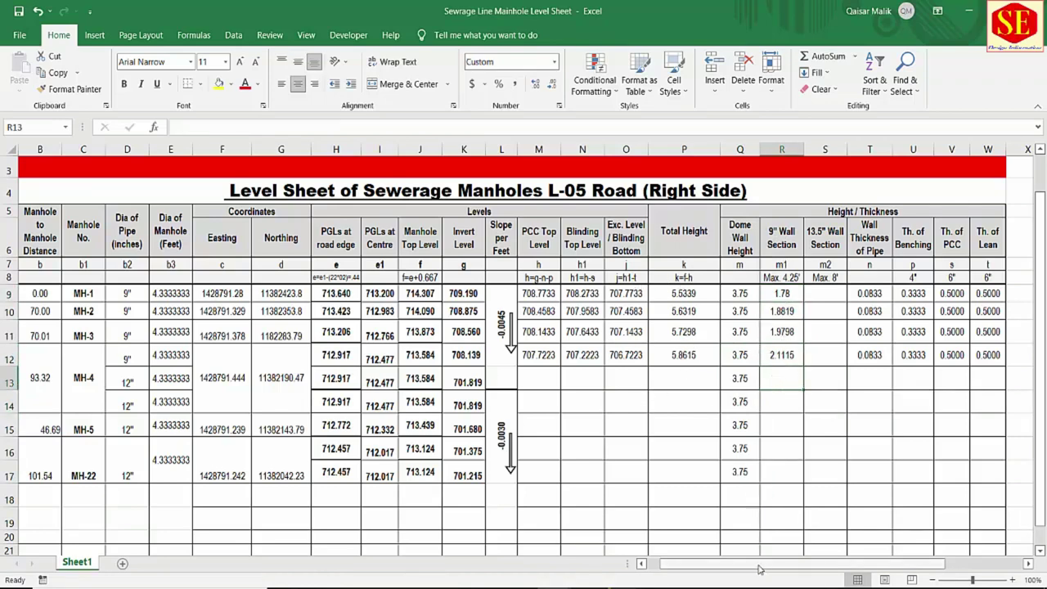
- Review the pipe wall thickness formula in T12 before switching to the drawing PDFs
{"action": "left_click_drag", "start_coordinate": [762, 563], "coordinate": [789, 563]}
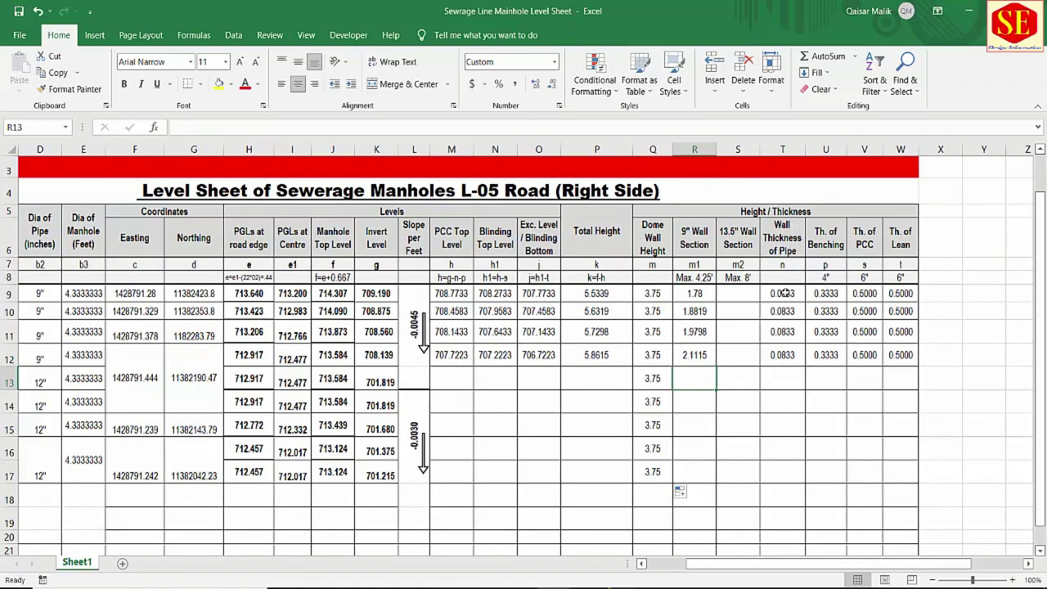
{"action": "left_click", "coordinate": [784, 292]}
{"action": "left_click", "coordinate": [785, 352]}
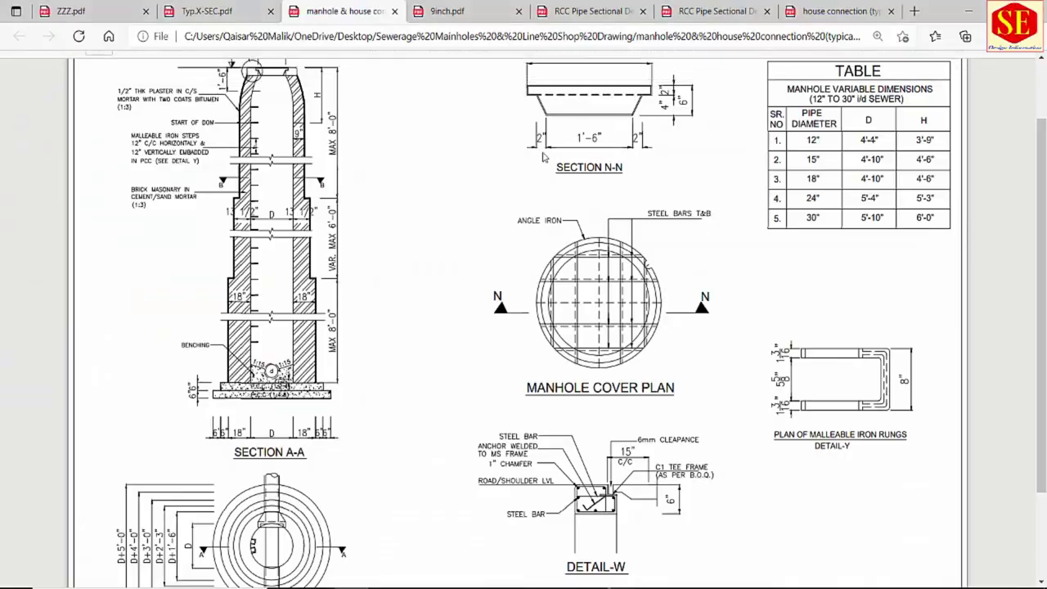
{"action": "key", "text": "alt+Tab"}
{"action": "left_click", "coordinate": [446, 10]}
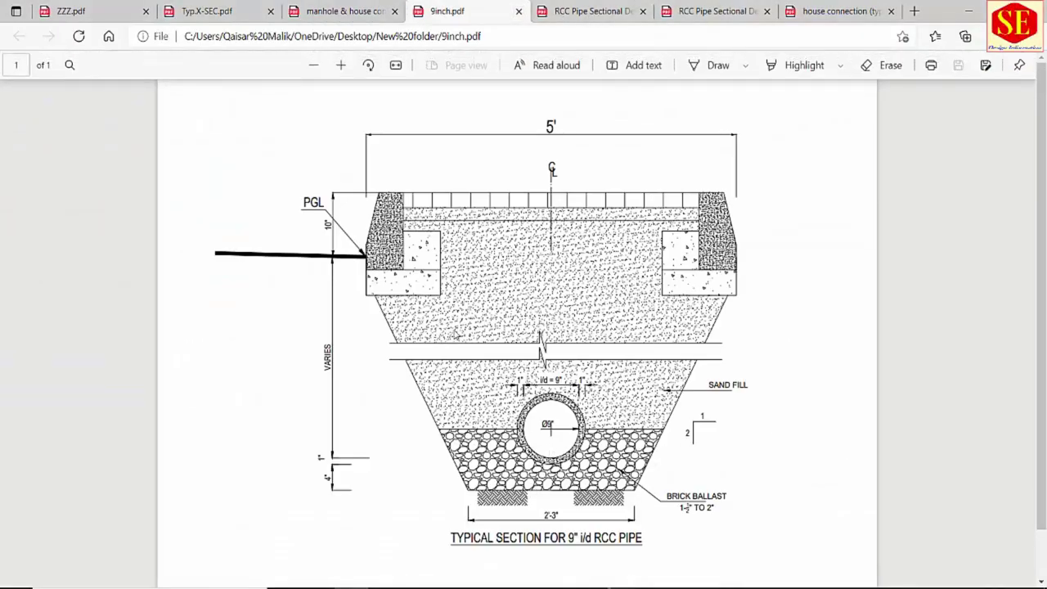
{"action": "left_click", "coordinate": [597, 10]}
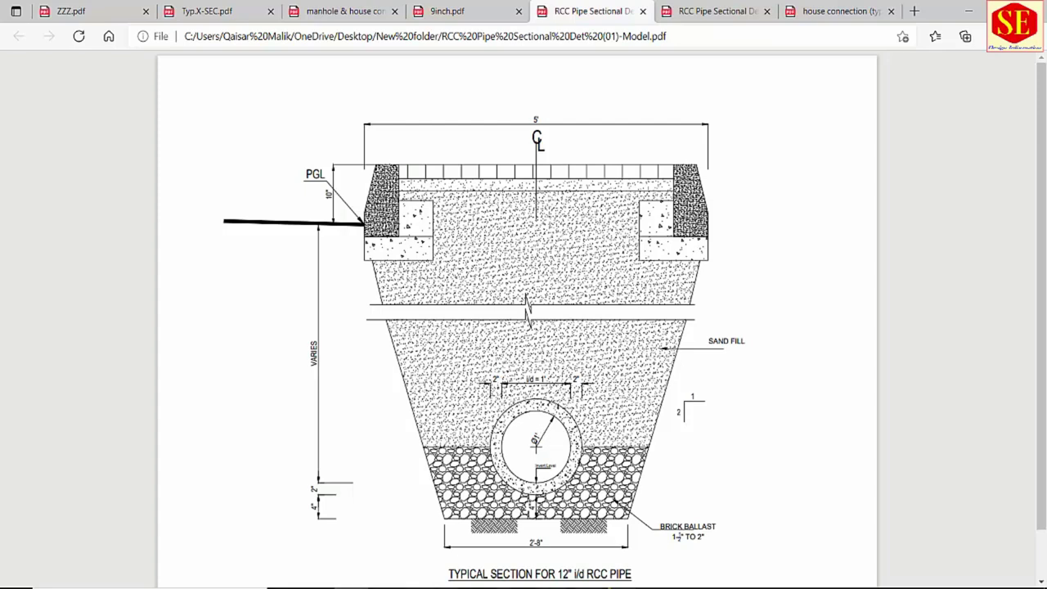
{"action": "left_click", "coordinate": [448, 565]}
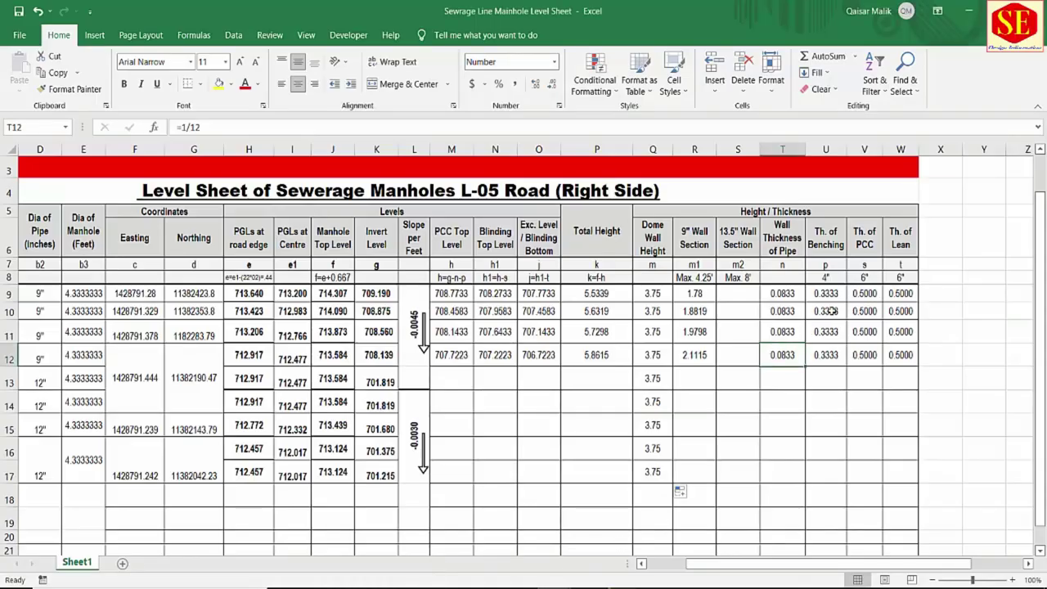
- Enter =2/12 (0.167) in T13, fill it down to T17 and bottom-align those cells
{"action": "left_click", "coordinate": [782, 331]}
{"action": "left_click", "coordinate": [782, 355]}
{"action": "left_click", "coordinate": [774, 378]}
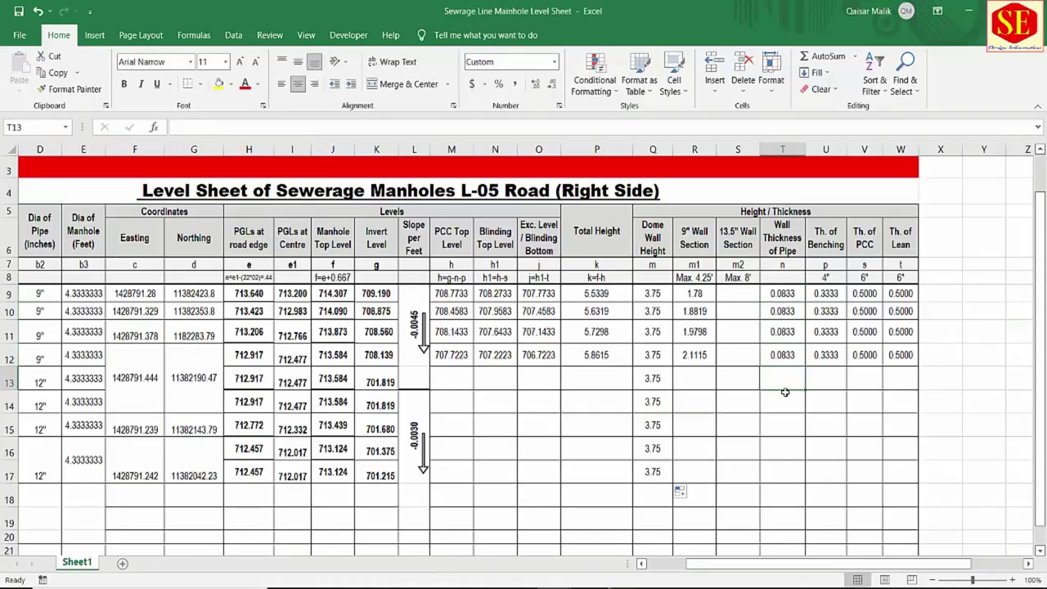
{"action": "type", "text": "="}
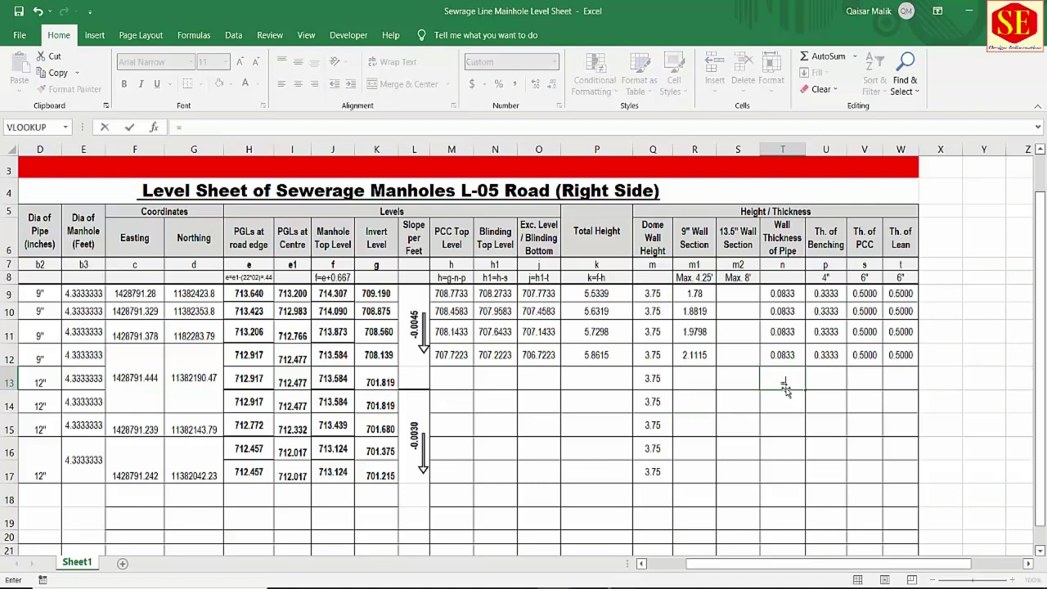
{"action": "type", "text": "2/12"}
{"action": "key", "text": "Return"}
{"action": "left_click", "coordinate": [786, 384]}
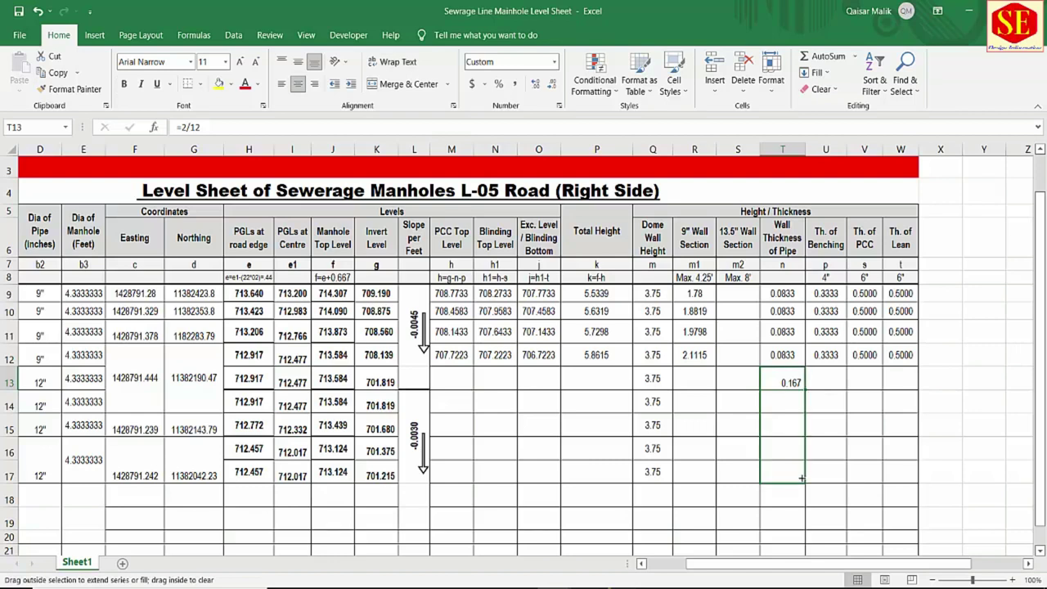
{"action": "left_click_drag", "start_coordinate": [806, 390], "coordinate": [801, 476]}
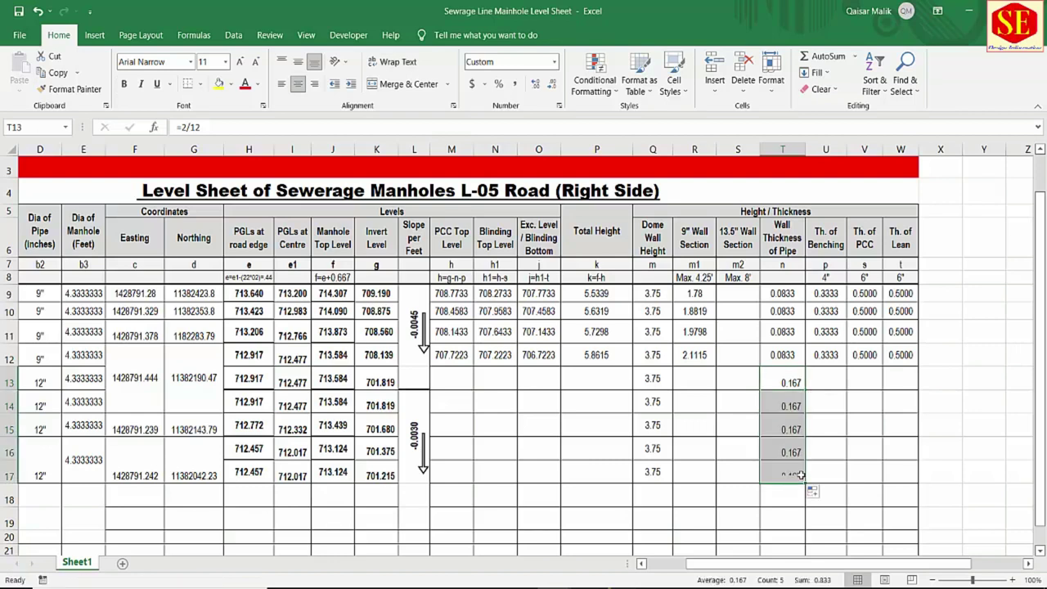
{"action": "left_click", "coordinate": [297, 61]}
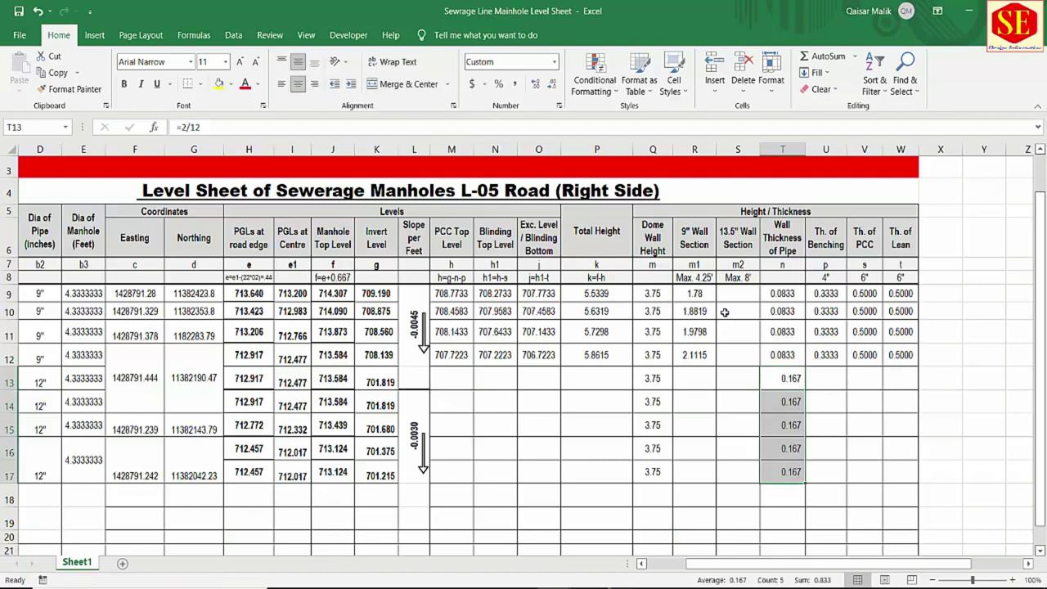
{"action": "left_click", "coordinate": [314, 84]}
{"action": "left_click", "coordinate": [314, 62]}
{"action": "left_click", "coordinate": [298, 84]}
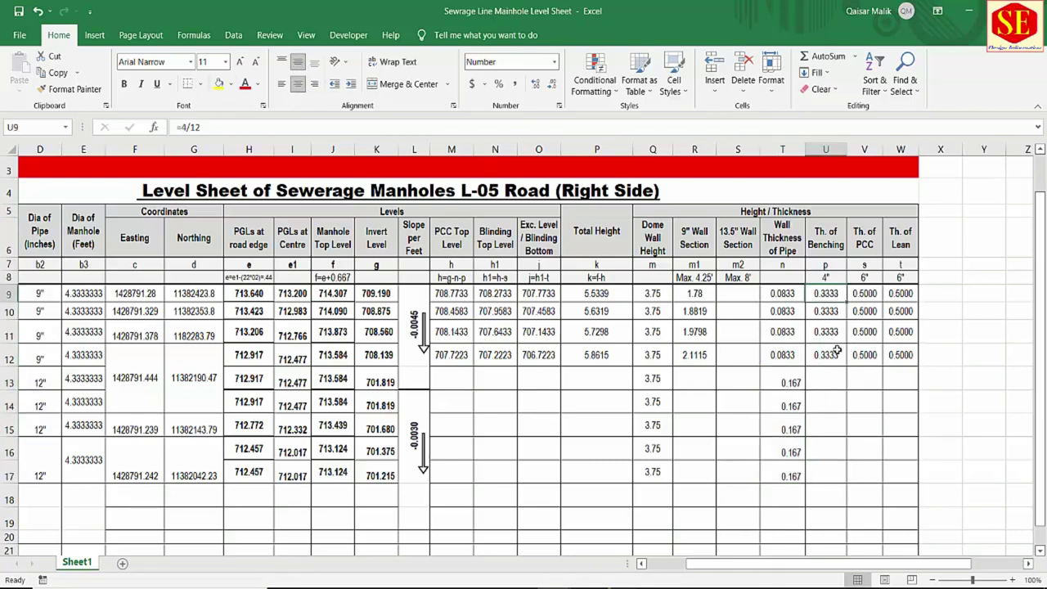
{"action": "left_click", "coordinate": [828, 385]}
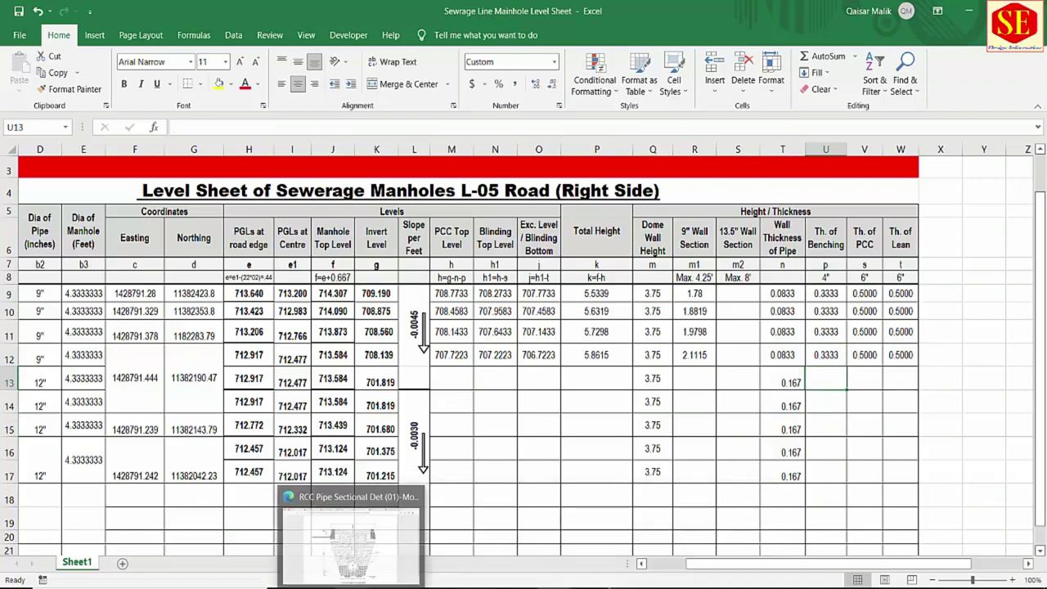
- Recheck the 12-inch RCC pipe section drawing, then return to the level sheet workbook
{"action": "left_click", "coordinate": [360, 546]}
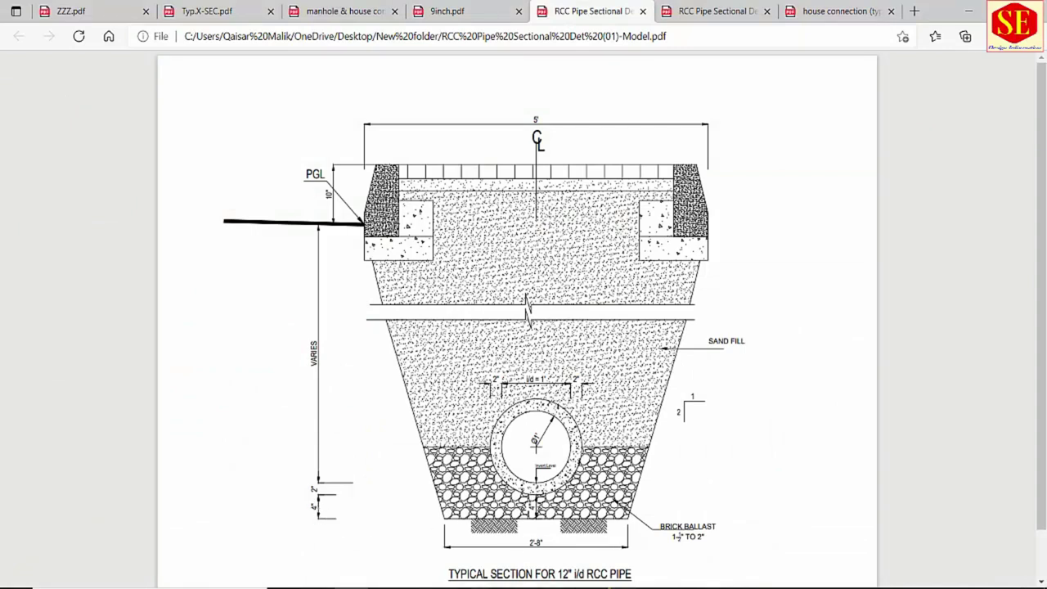
{"action": "left_click", "coordinate": [401, 546]}
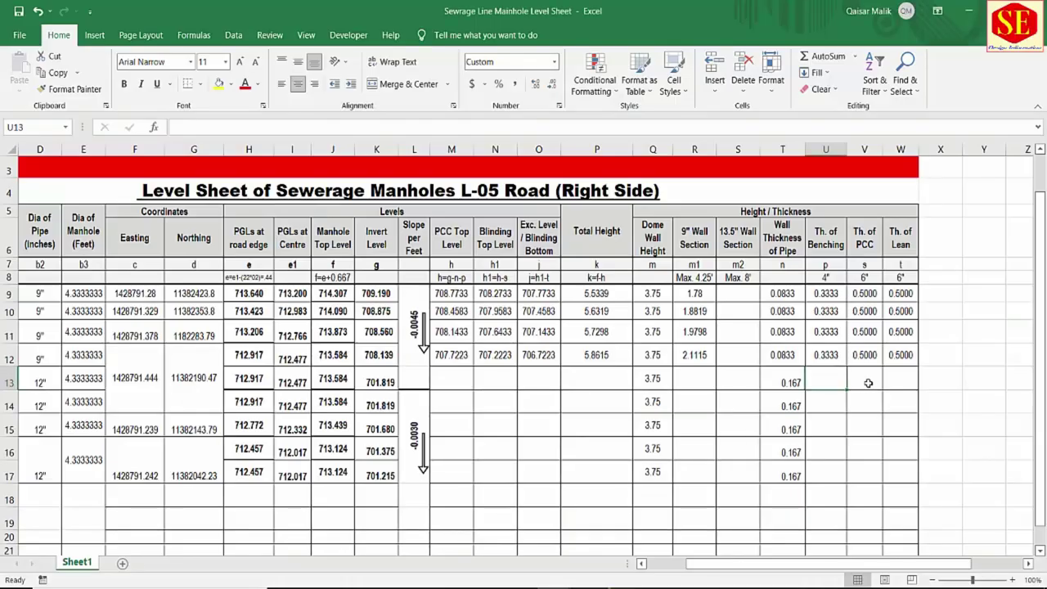
- Copy the 0.3333 benching thickness from U12 down to row 17
{"action": "double_click", "coordinate": [827, 355]}
{"action": "key", "text": "Return"}
{"action": "left_click", "coordinate": [841, 357]}
{"action": "left_click_drag", "start_coordinate": [845, 367], "coordinate": [842, 478]}
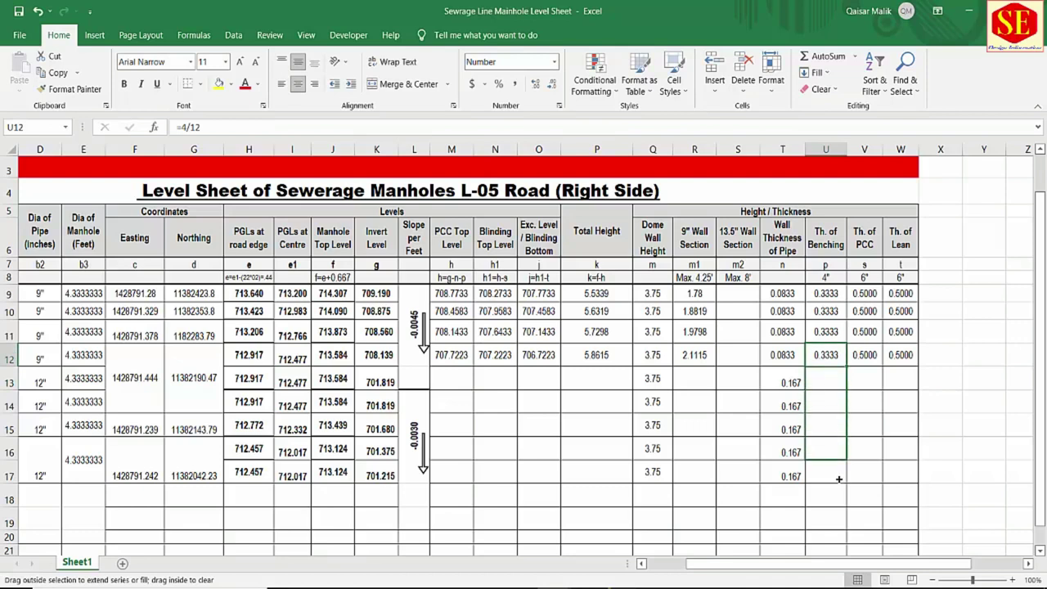
- Copy the 0.5000 PCC and lean thicknesses from V12:W12 down to row 17, then check the results
{"action": "left_click_drag", "start_coordinate": [864, 355], "coordinate": [888, 355]}
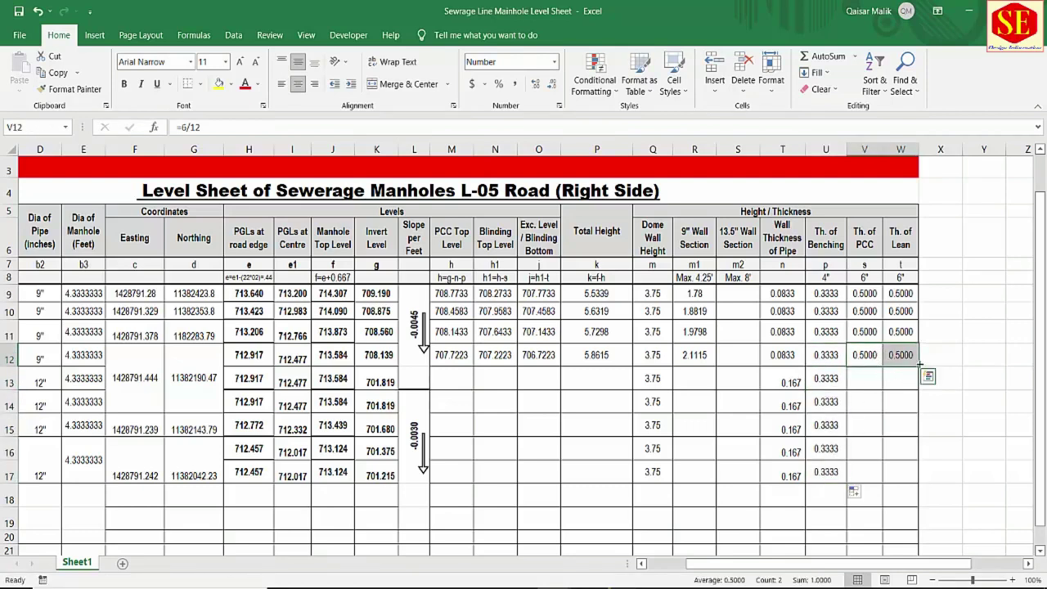
{"action": "left_click_drag", "start_coordinate": [920, 366], "coordinate": [917, 485]}
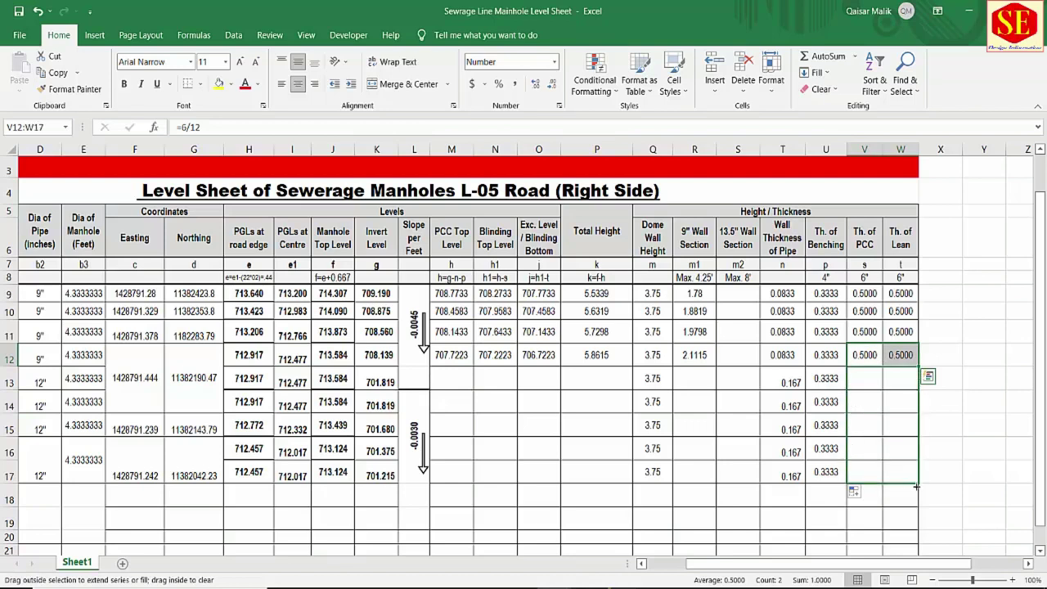
{"action": "left_click", "coordinate": [870, 406]}
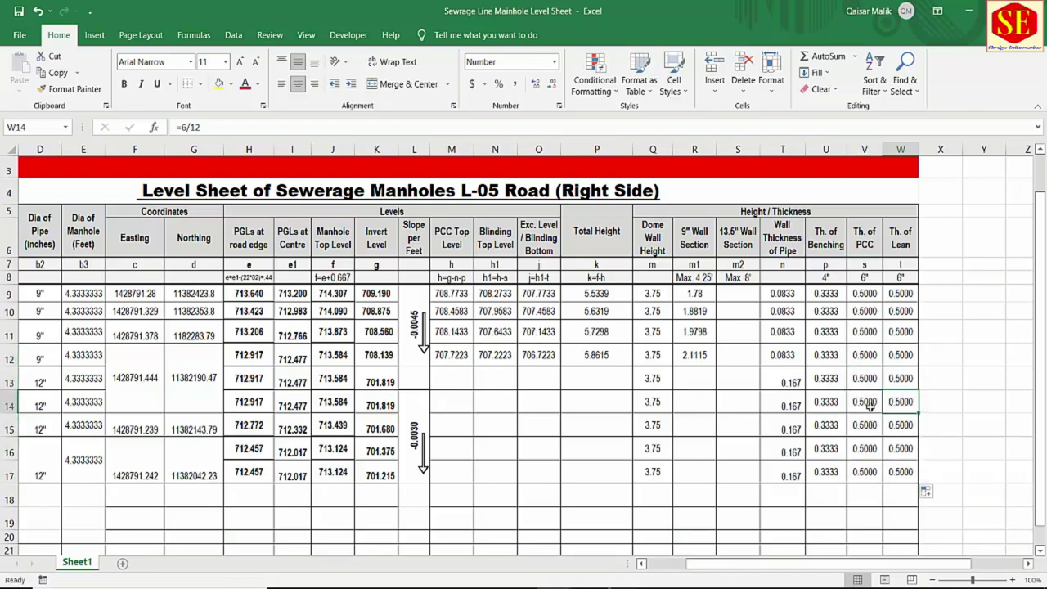
{"action": "left_click", "coordinate": [799, 384]}
{"action": "left_click", "coordinate": [804, 412]}
{"action": "left_click", "coordinate": [813, 381]}
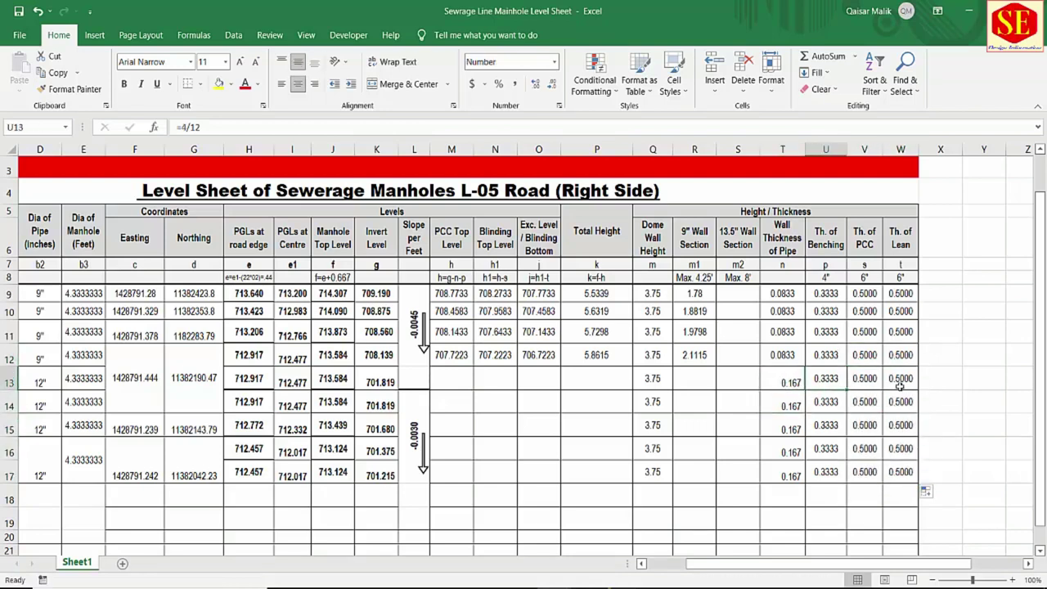
{"action": "left_click", "coordinate": [872, 380]}
{"action": "left_click", "coordinate": [800, 381]}
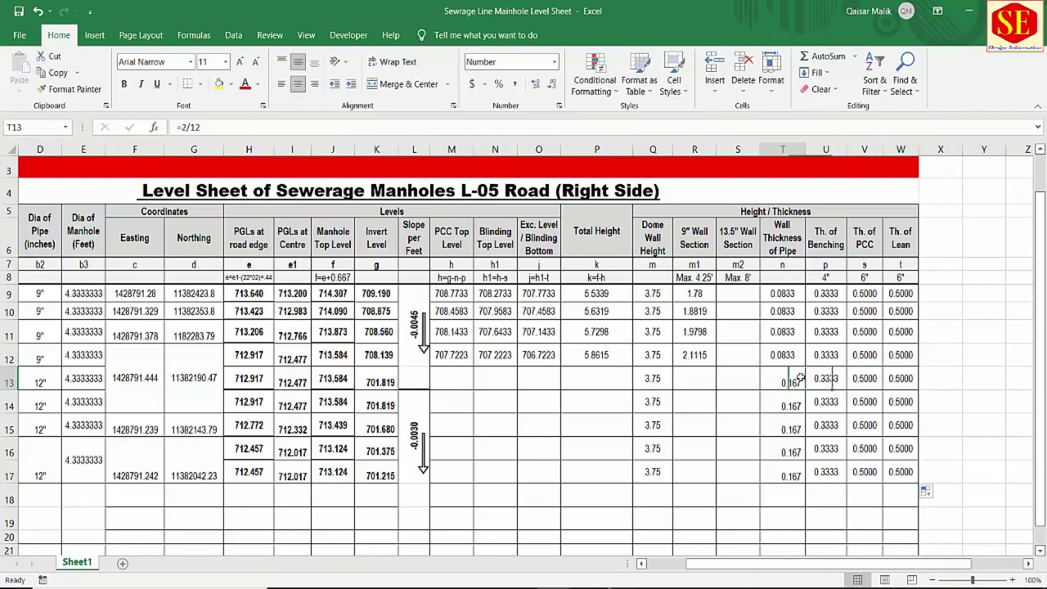
{"action": "left_click", "coordinate": [469, 254]}
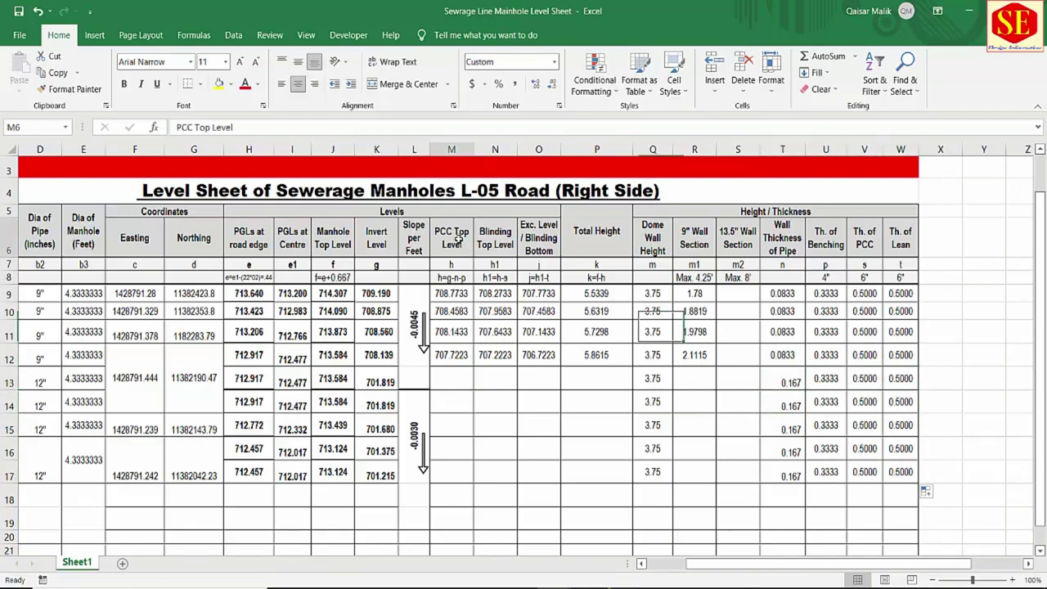
- Enter =K13-T13-U13 in M13 and fill it down to M17 (701.319 to 700.715)
{"action": "left_click", "coordinate": [456, 356]}
{"action": "left_click", "coordinate": [454, 382]}
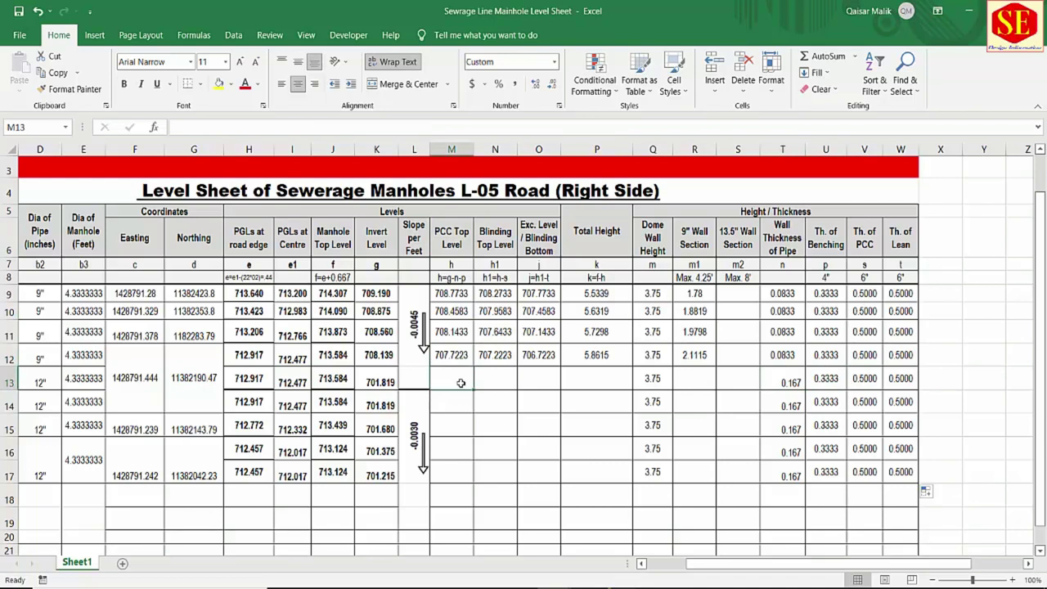
{"action": "type", "text": "="}
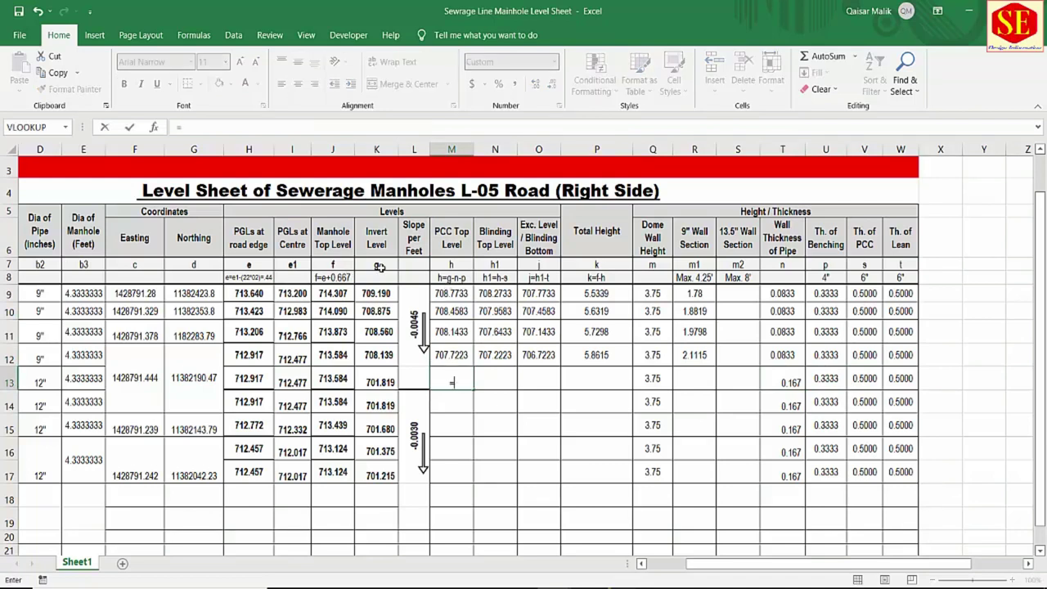
{"action": "left_click", "coordinate": [379, 382]}
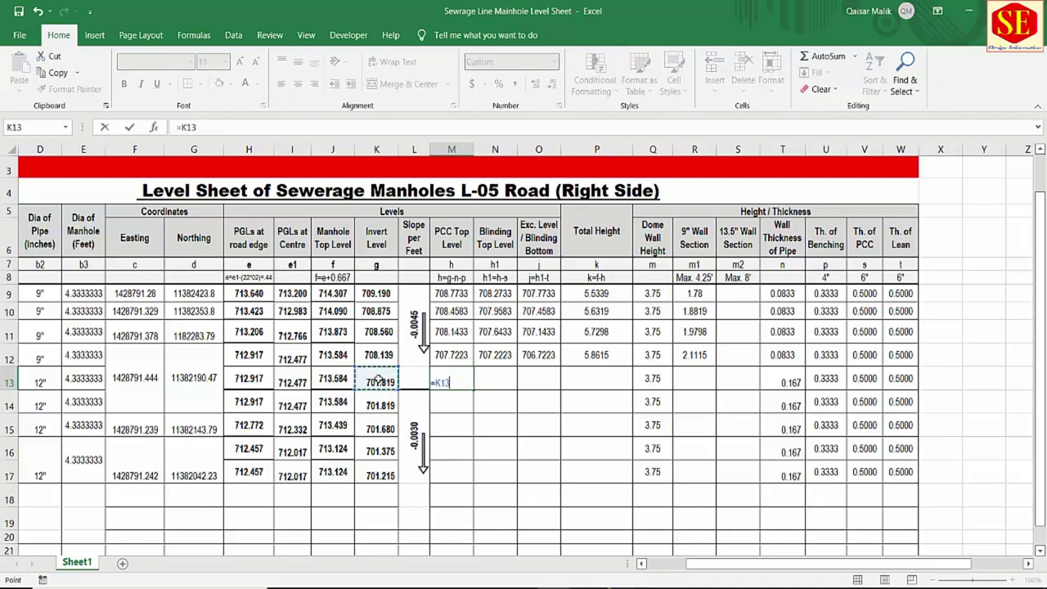
{"action": "type", "text": "-"}
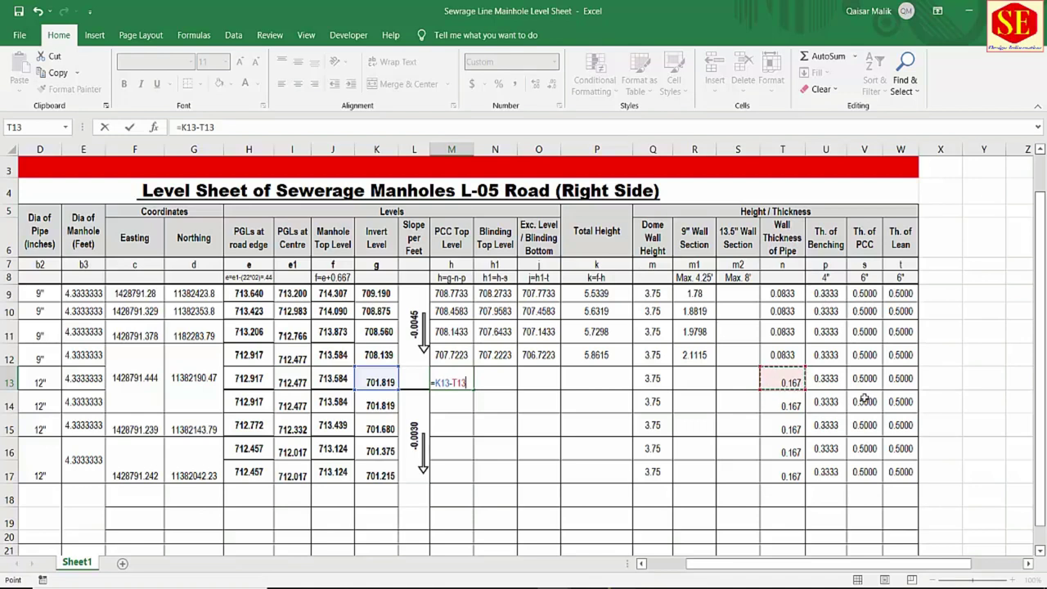
{"action": "type", "text": "-"}
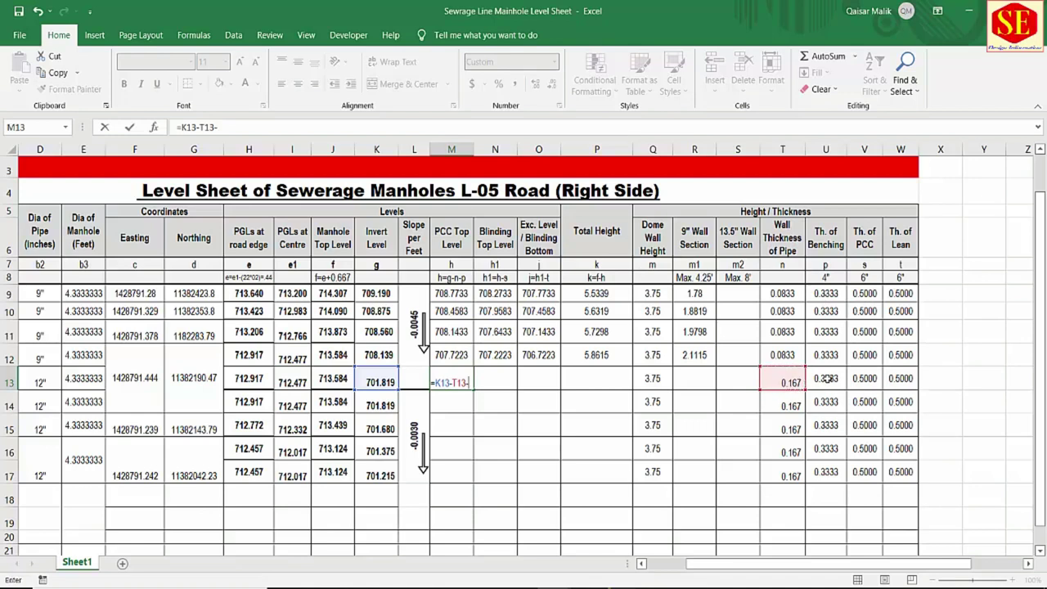
{"action": "left_click", "coordinate": [826, 378]}
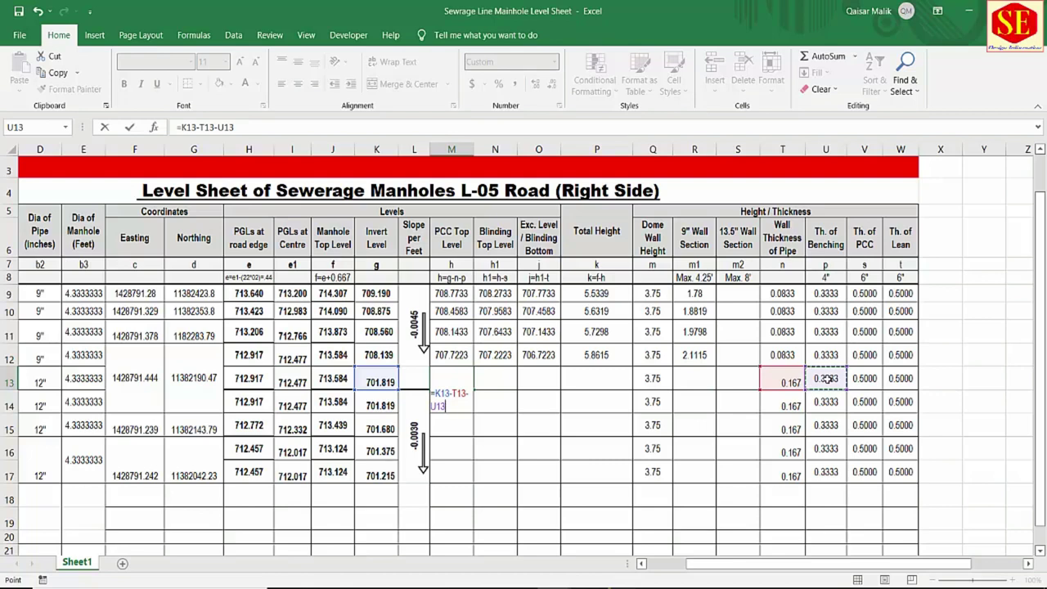
{"action": "key", "text": "Return"}
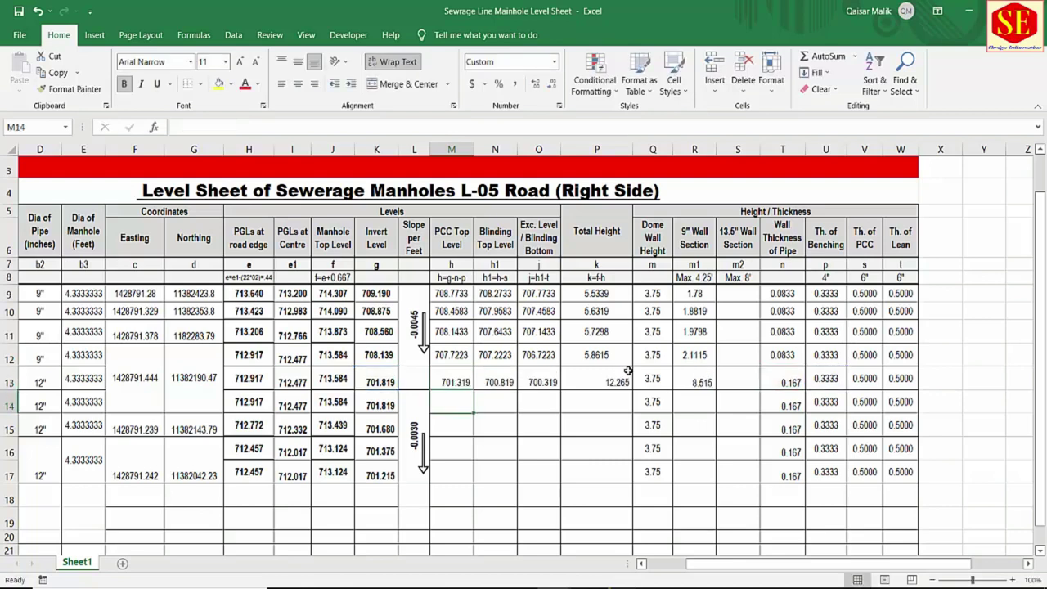
{"action": "left_click", "coordinate": [440, 380]}
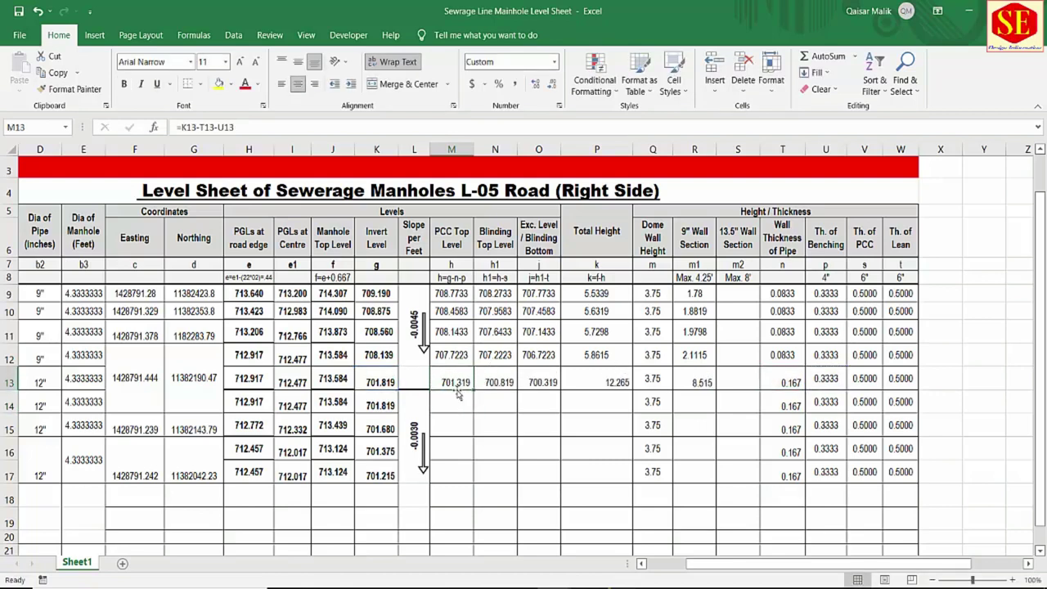
{"action": "left_click_drag", "start_coordinate": [475, 392], "coordinate": [475, 484]}
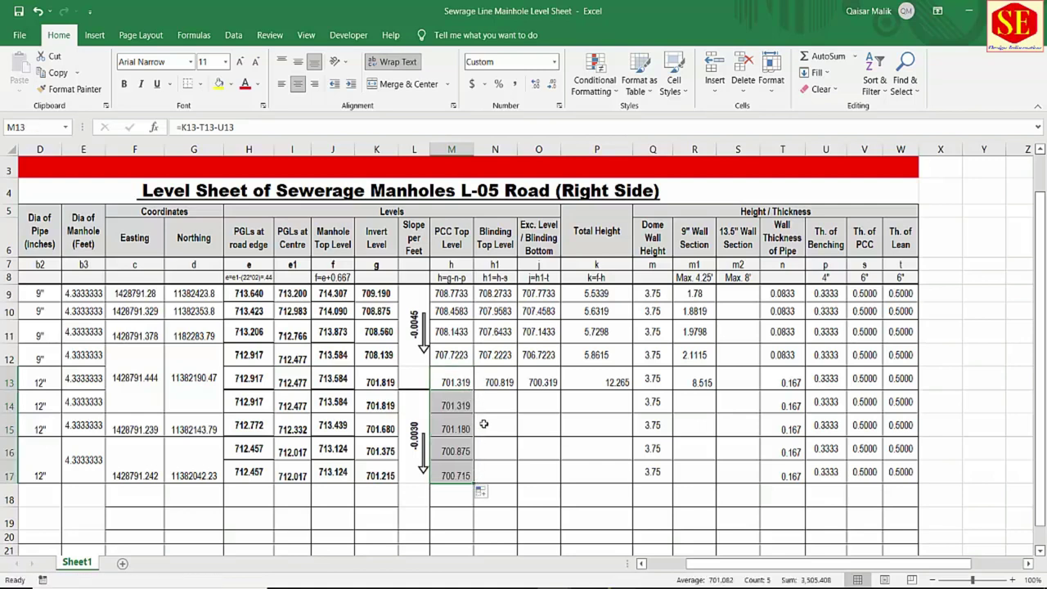
- Confirm Blinding Top Level =M13-V13 in N13, then select N13:O13 with the Excavation Level formula
{"action": "left_click", "coordinate": [499, 382]}
{"action": "double_click", "coordinate": [499, 382]}
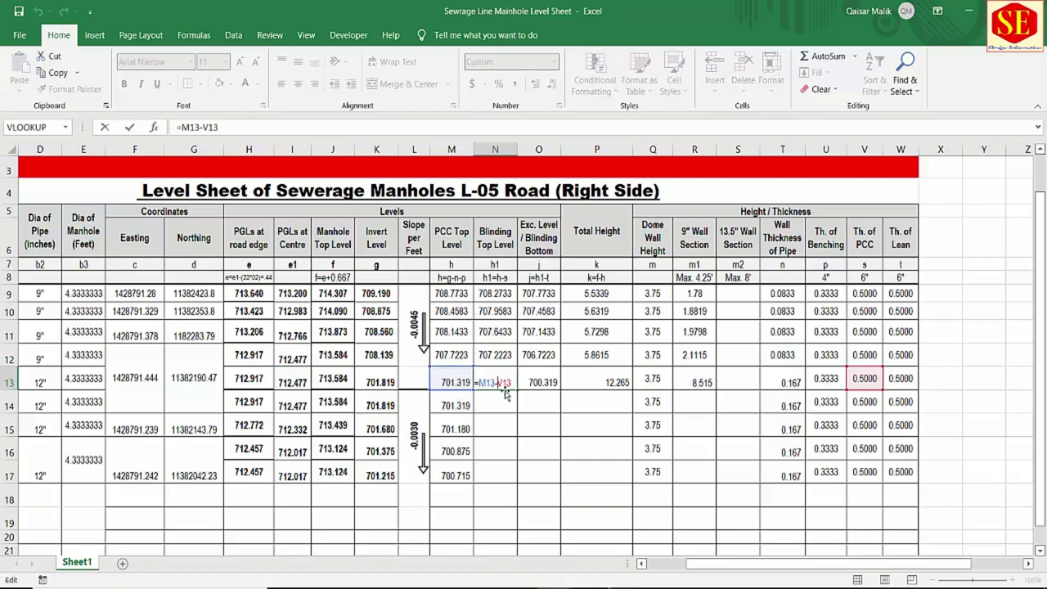
{"action": "left_click", "coordinate": [864, 375]}
{"action": "key", "text": "Tab"}
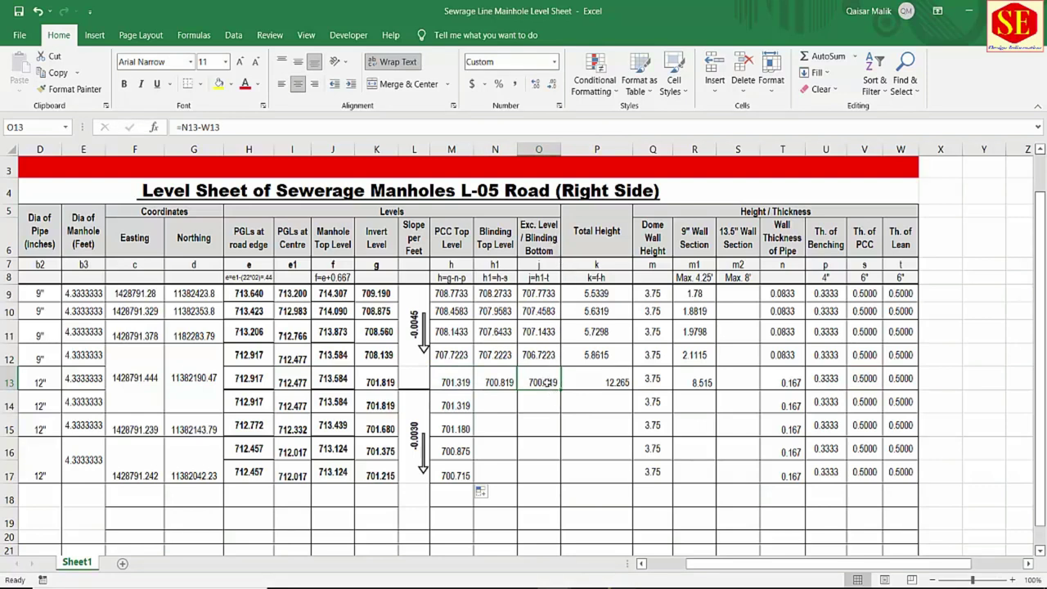
{"action": "mouse_move", "coordinate": [495, 381]}
{"action": "left_mouse_down"}
{"action": "mouse_move", "coordinate": [545, 382]}
{"action": "mouse_move", "coordinate": [561, 484]}
{"action": "left_mouse_up"}
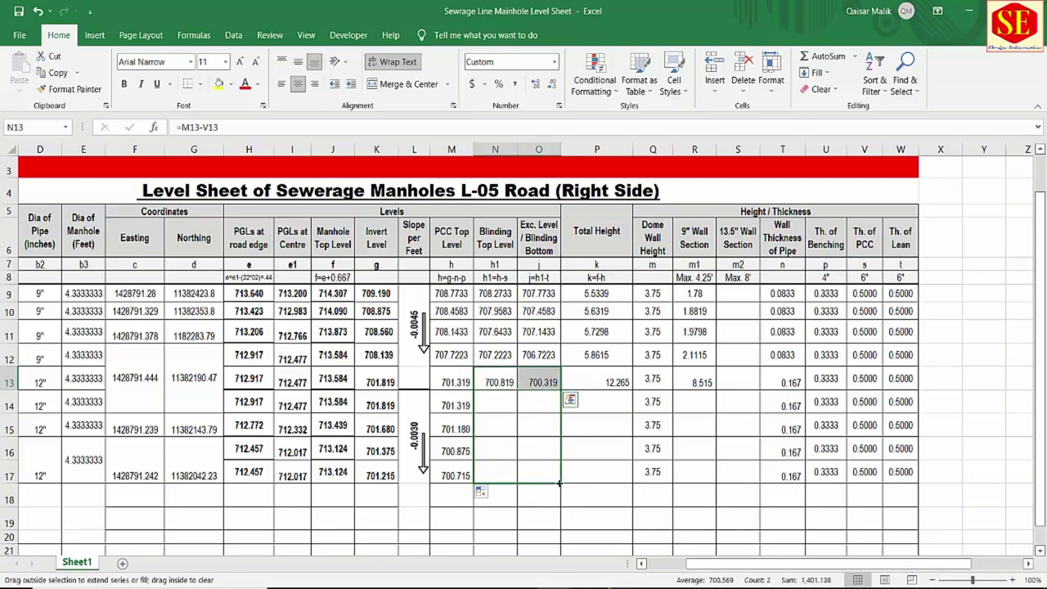
- Fill the total height formula in P13 down to P17
{"action": "left_click", "coordinate": [612, 384]}
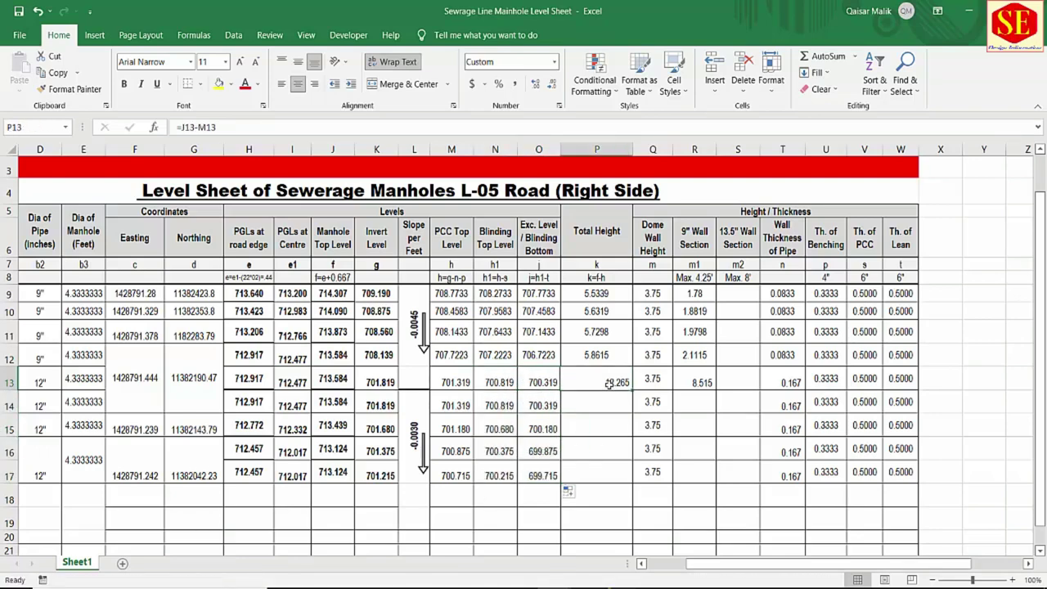
{"action": "double_click", "coordinate": [587, 382]}
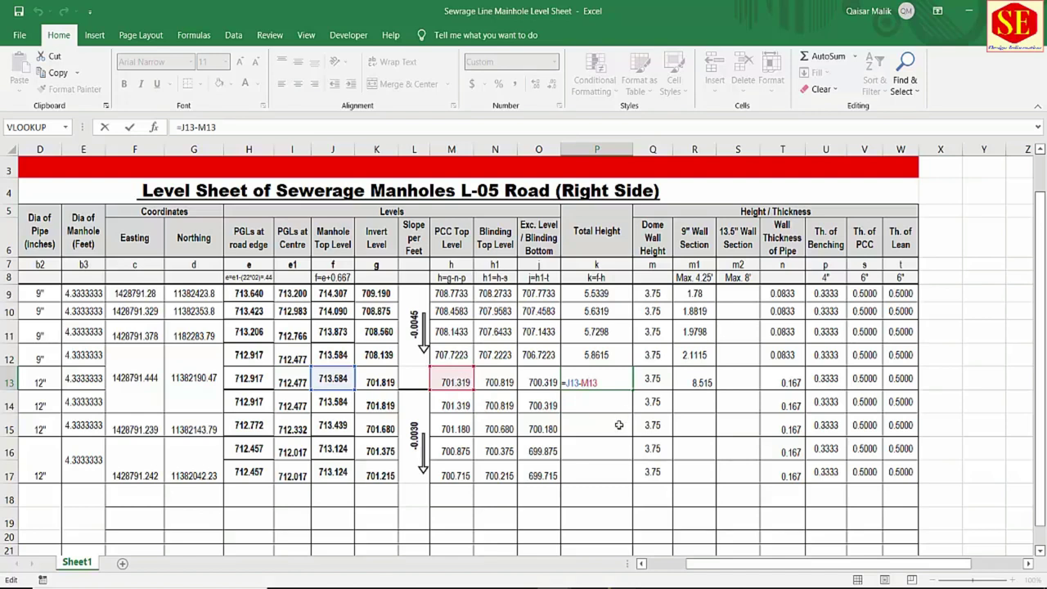
{"action": "key", "text": "Return"}
{"action": "left_click", "coordinate": [618, 391]}
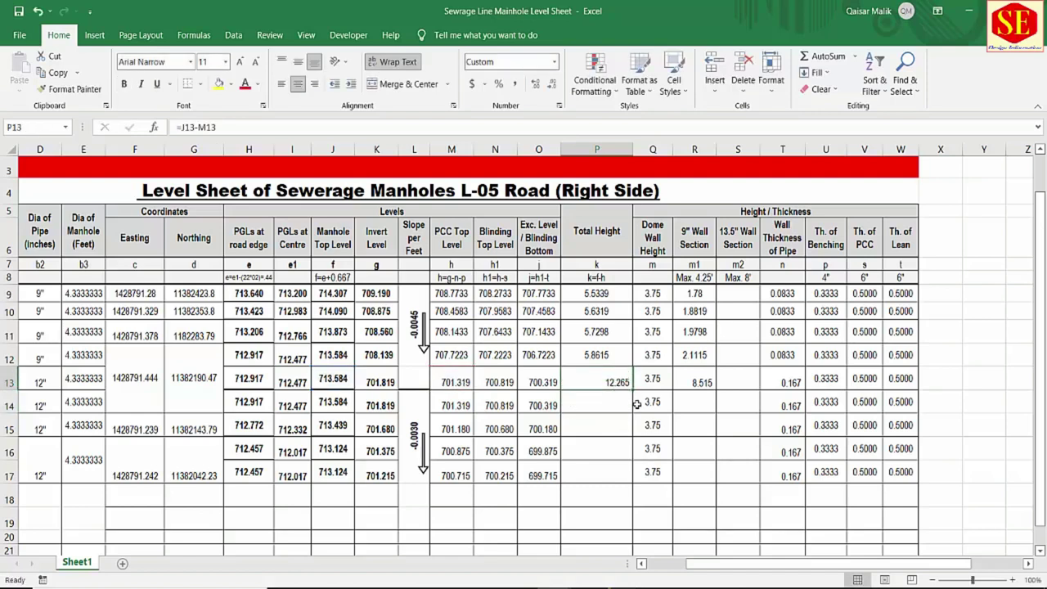
{"action": "left_click_drag", "start_coordinate": [633, 390], "coordinate": [638, 483]}
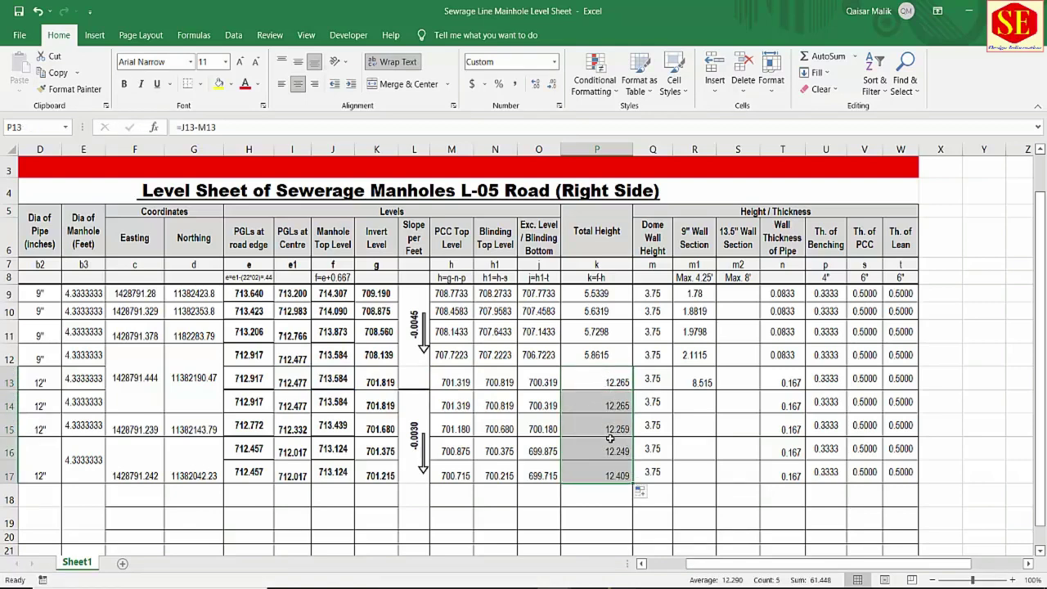
- Review the total height formulas down column P, from row 10 to row 17
{"action": "left_click", "coordinate": [609, 392]}
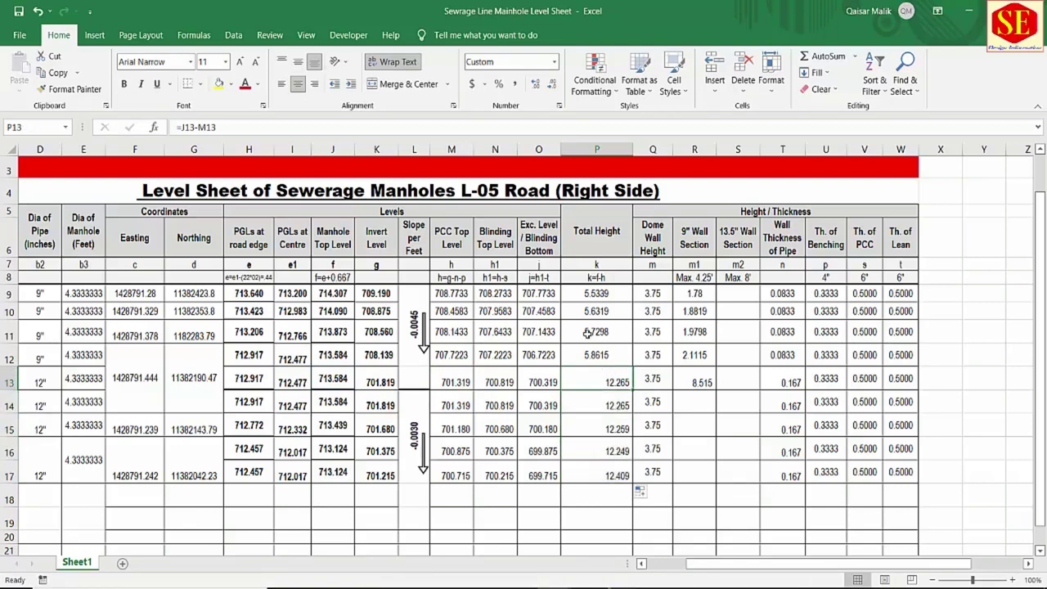
{"action": "left_click", "coordinate": [589, 311]}
{"action": "left_click", "coordinate": [594, 295]}
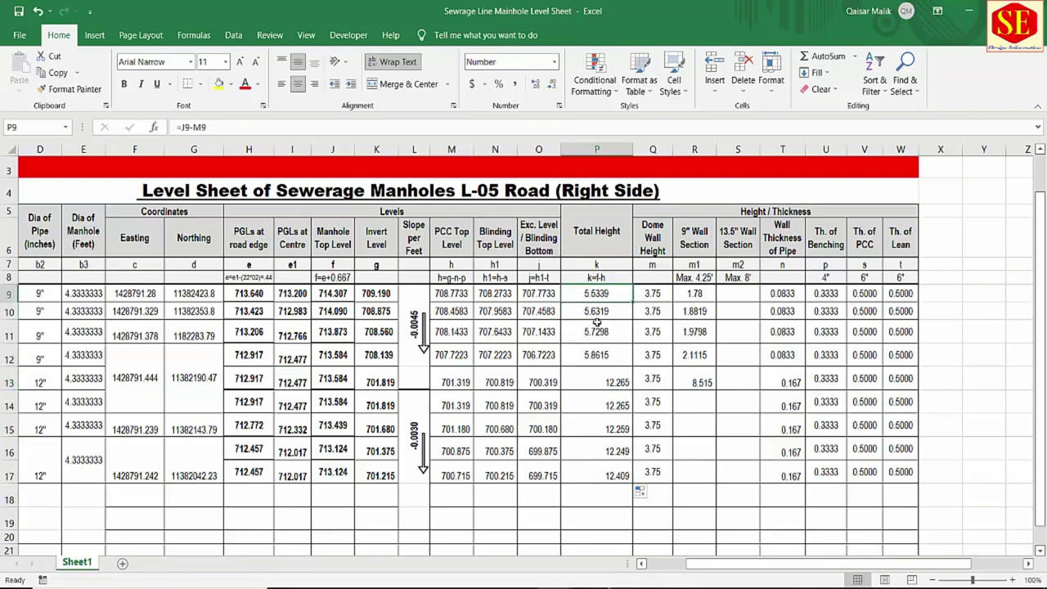
{"action": "left_click", "coordinate": [597, 312]}
{"action": "left_click", "coordinate": [602, 328]}
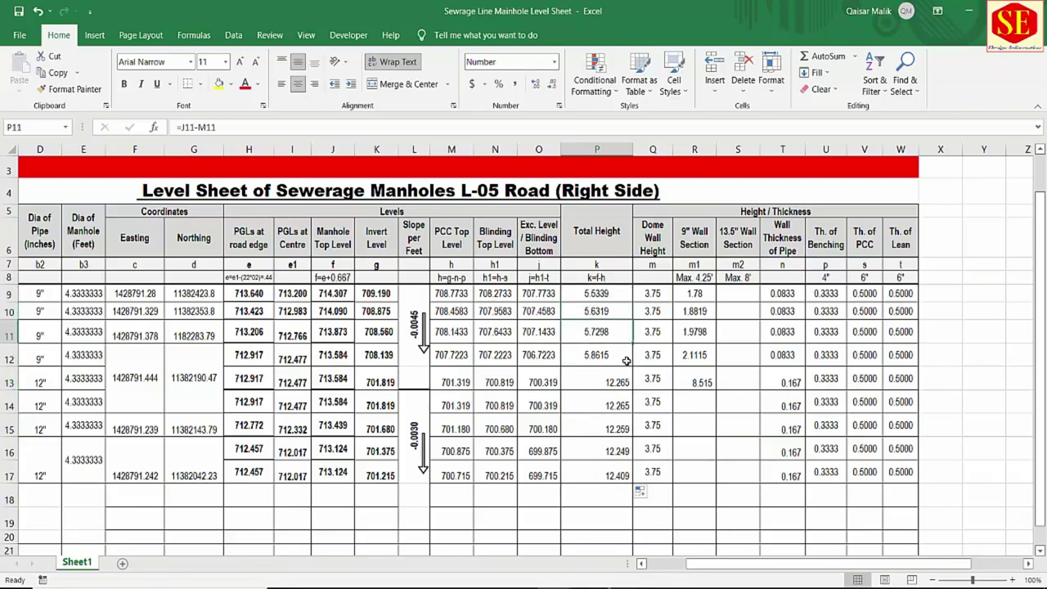
{"action": "left_click", "coordinate": [624, 360]}
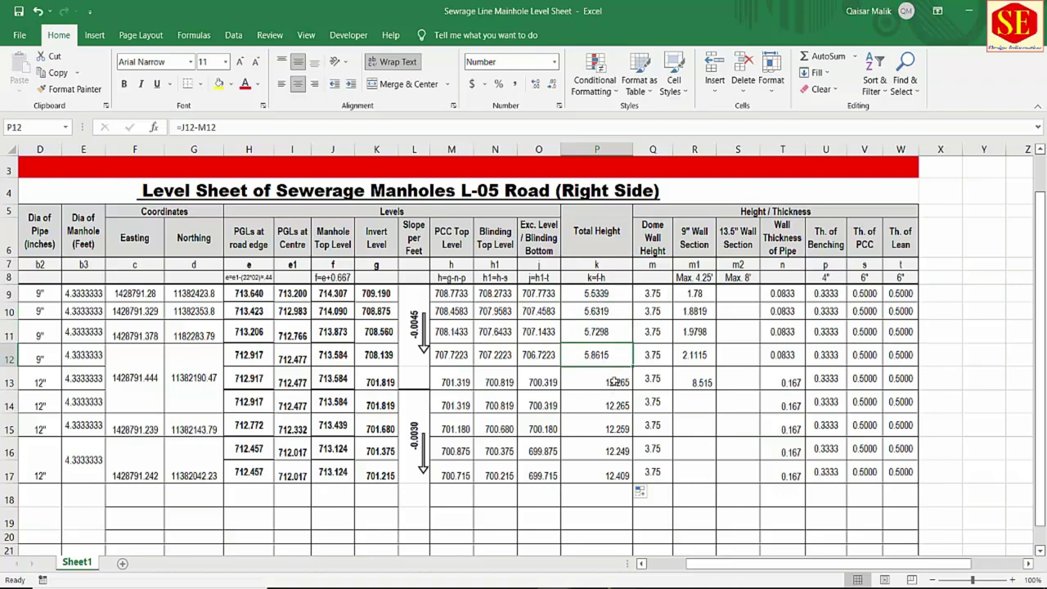
{"action": "left_click", "coordinate": [611, 386]}
{"action": "left_click", "coordinate": [623, 411]}
{"action": "left_click", "coordinate": [622, 426]}
{"action": "key", "text": "Down"}
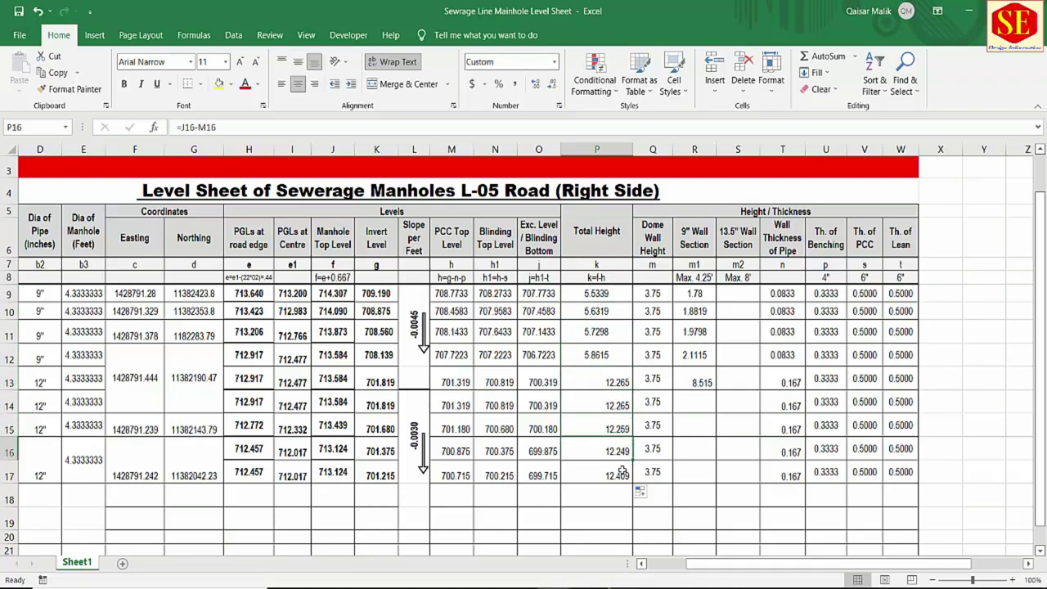
{"action": "key", "text": "Down"}
{"action": "left_click", "coordinate": [627, 409]}
{"action": "left_click", "coordinate": [627, 431]}
- Fill R13's =P13-Q13 down to R17 (8.515–8.659), check each row, then bring up the drawing PDF
{"action": "left_click", "coordinate": [626, 474]}
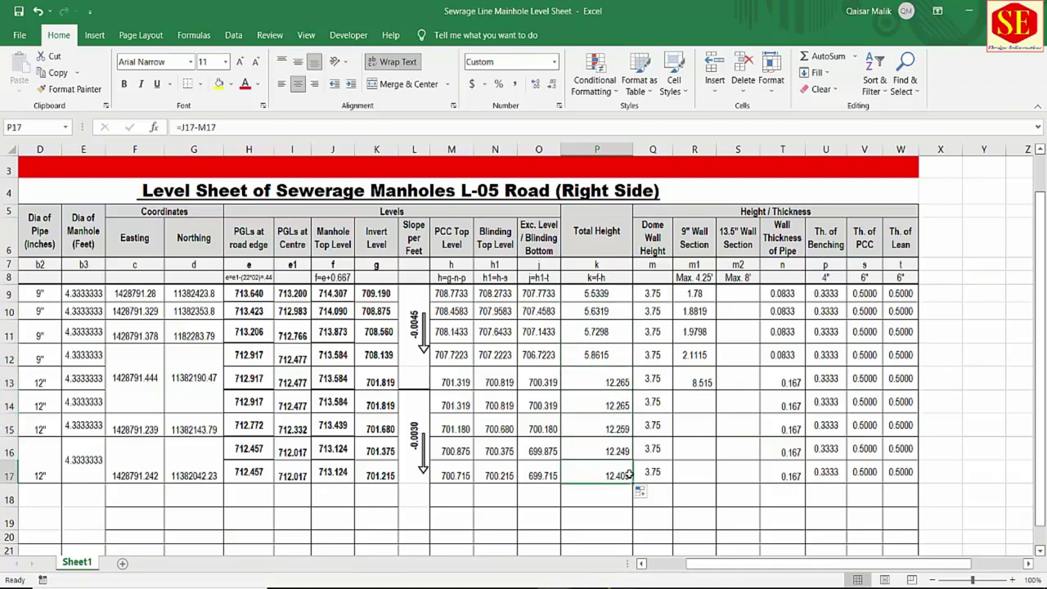
{"action": "left_click", "coordinate": [714, 386]}
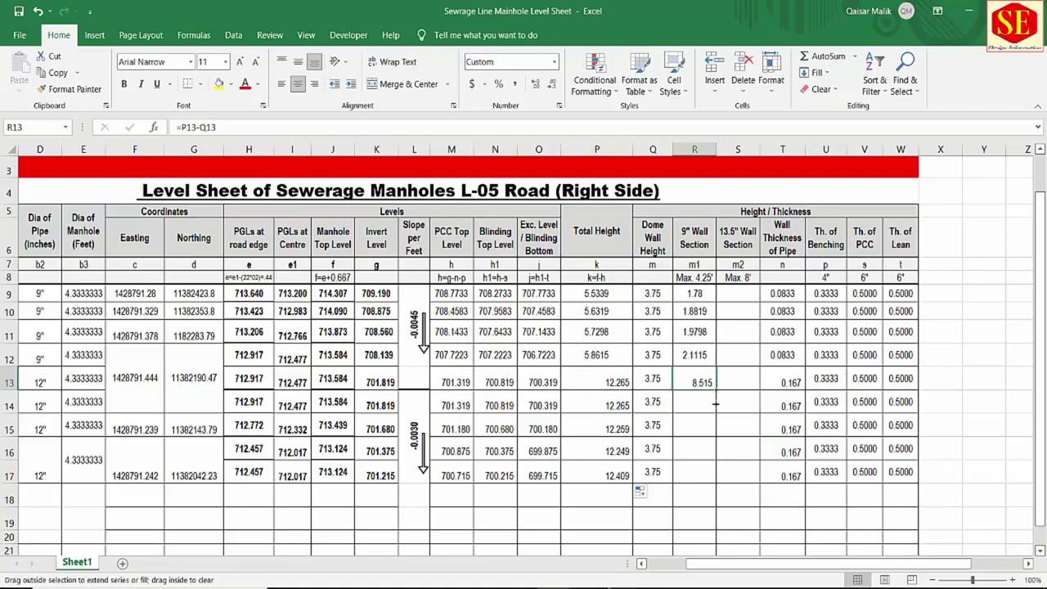
{"action": "left_click_drag", "start_coordinate": [716, 391], "coordinate": [716, 484]}
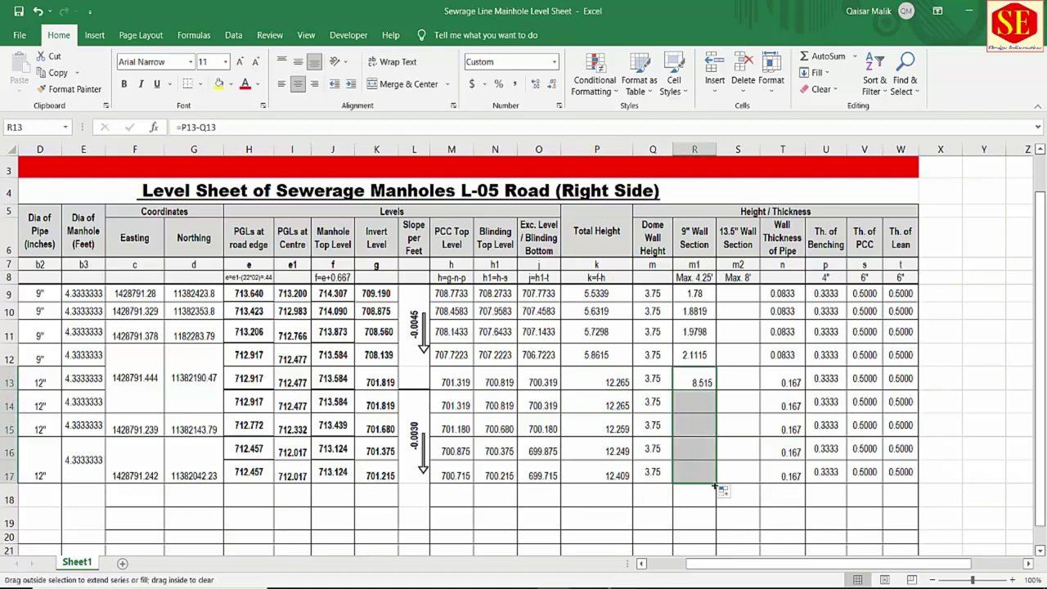
{"action": "left_click", "coordinate": [703, 402]}
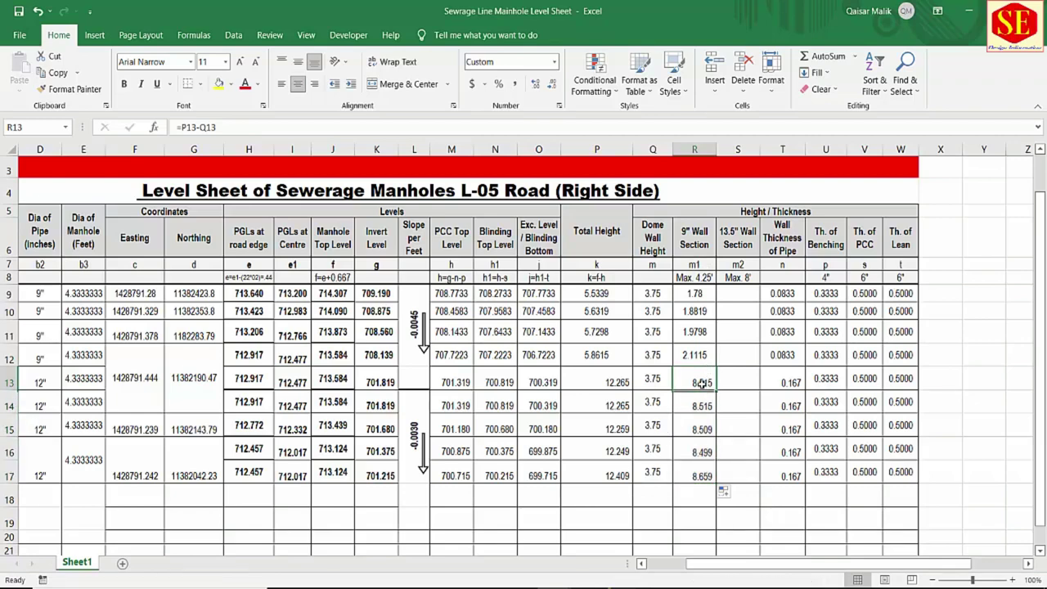
{"action": "left_click", "coordinate": [703, 427]}
{"action": "left_click", "coordinate": [704, 450]}
{"action": "left_click", "coordinate": [703, 474]}
{"action": "left_click", "coordinate": [704, 388]}
{"action": "left_click", "coordinate": [703, 405]}
{"action": "left_click", "coordinate": [704, 427]}
{"action": "left_click", "coordinate": [704, 450]}
{"action": "left_click", "coordinate": [704, 474]}
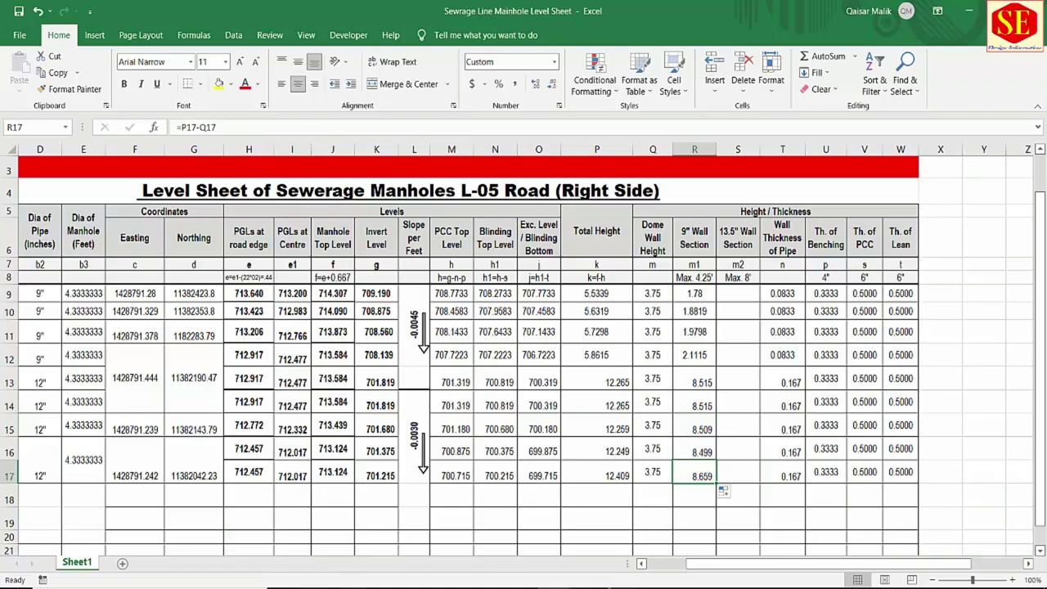
{"action": "key", "text": "alt+Tab"}
- Read Section A-A and the dimensions table at the drawing's top, then return to R13 in Excel
{"action": "left_click", "coordinate": [344, 10]}
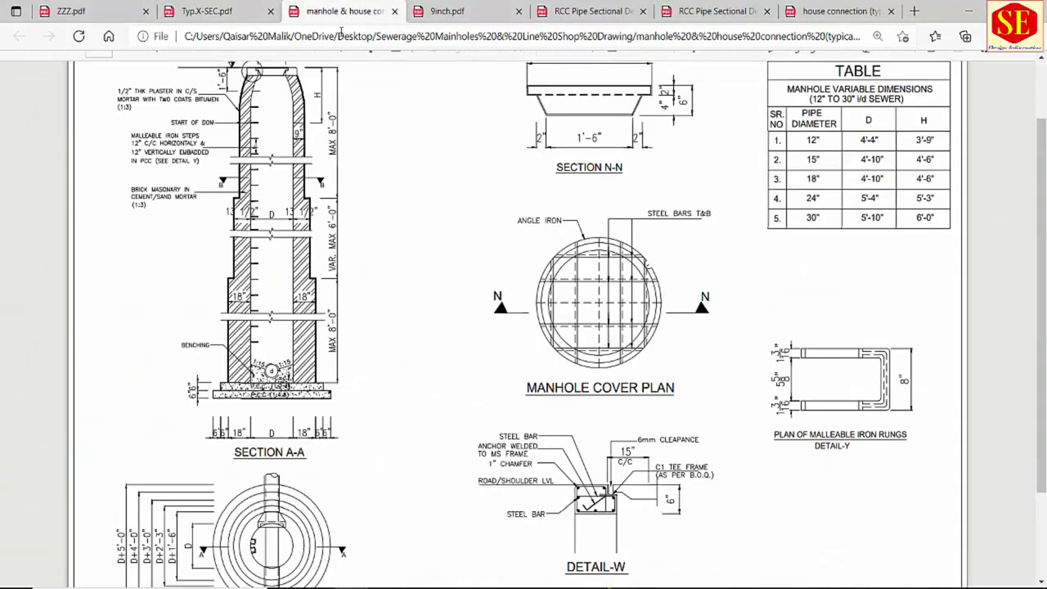
{"action": "scroll", "coordinate": [354, 167], "scroll_direction": "up", "scroll_amount": 2}
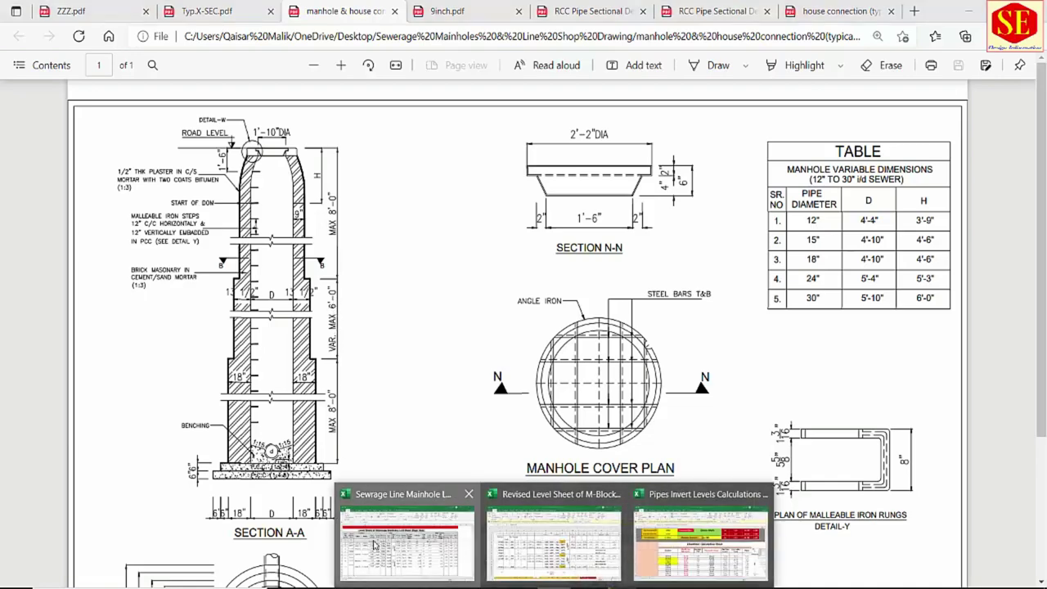
{"action": "left_click", "coordinate": [458, 553]}
{"action": "left_click", "coordinate": [693, 382]}
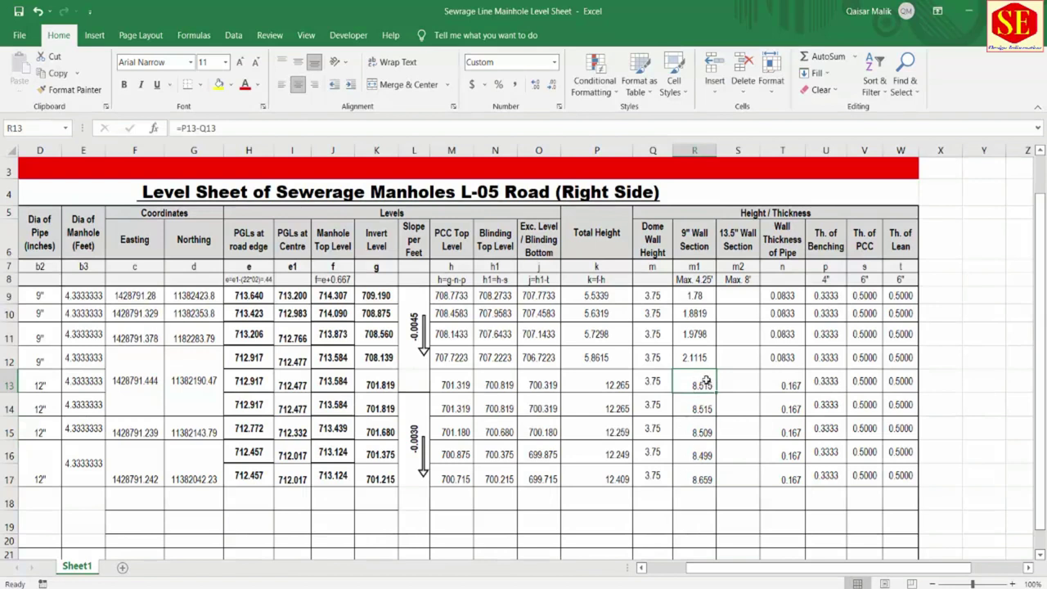
- Replace R13:R17 with a fixed 9-inch wall height of 4.25
{"action": "left_click_drag", "start_coordinate": [703, 382], "coordinate": [702, 477]}
{"action": "key", "text": "Delete"}
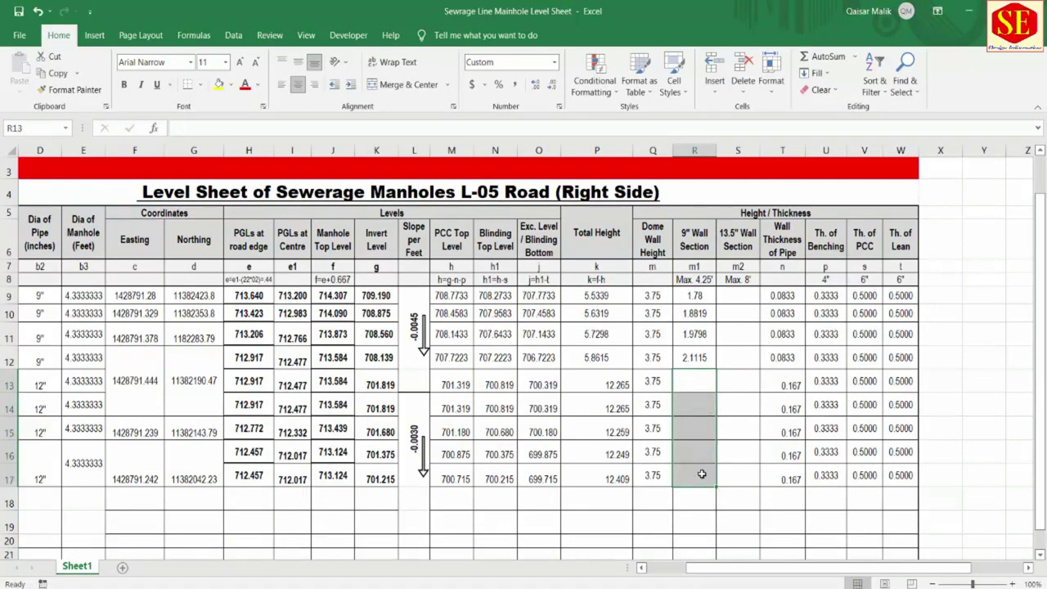
{"action": "left_click", "coordinate": [709, 385]}
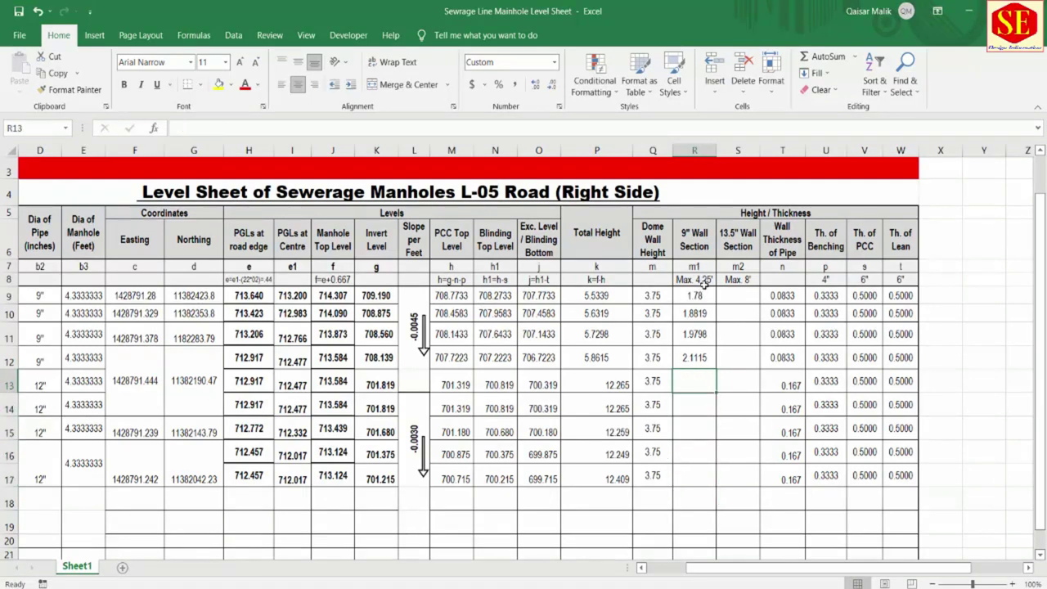
{"action": "type", "text": "4"}
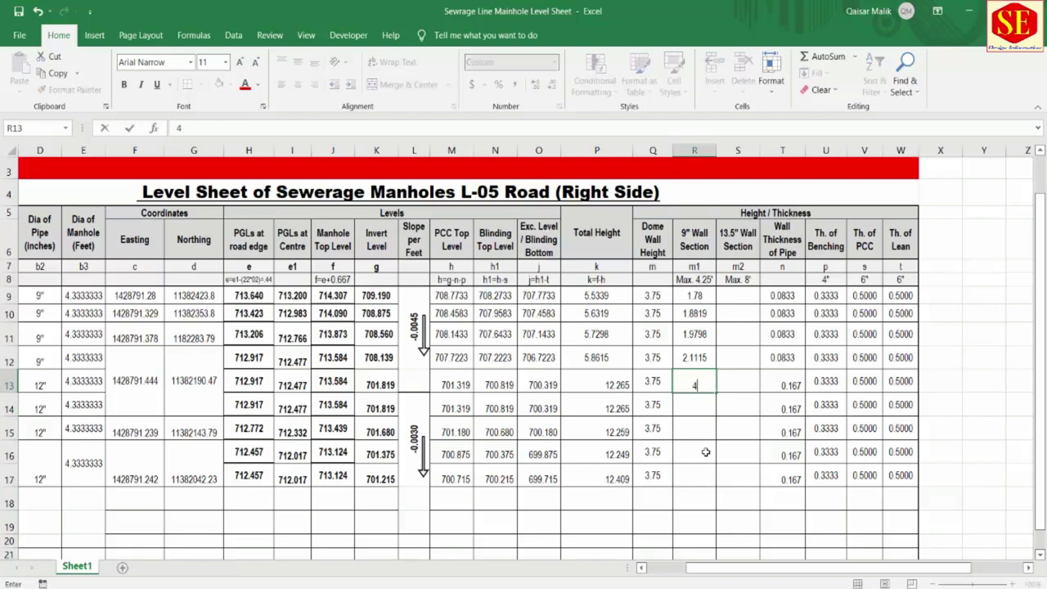
{"action": "type", "text": ".25"}
{"action": "key", "text": "Return"}
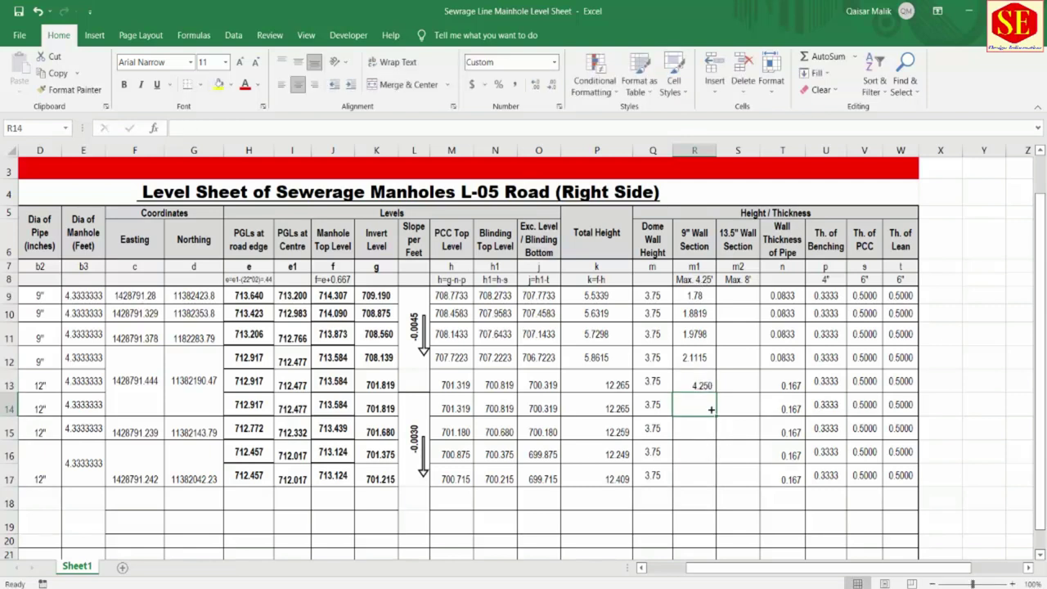
{"action": "key", "text": "Up"}
{"action": "left_click_drag", "start_coordinate": [716, 391], "coordinate": [716, 486]}
{"action": "left_click", "coordinate": [695, 385]}
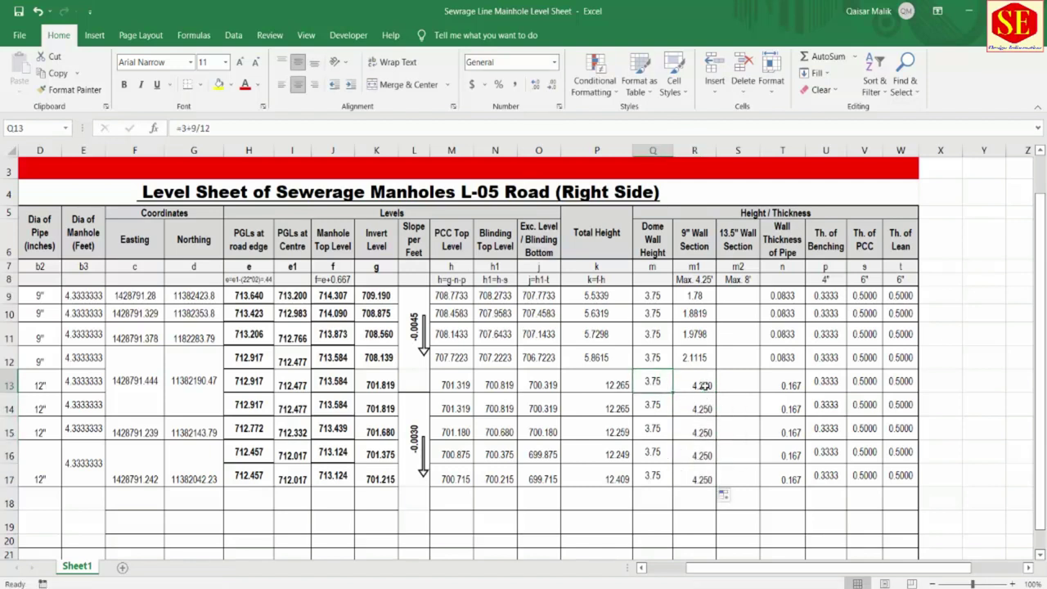
{"action": "left_click", "coordinate": [657, 382]}
{"action": "left_click", "coordinate": [695, 385]}
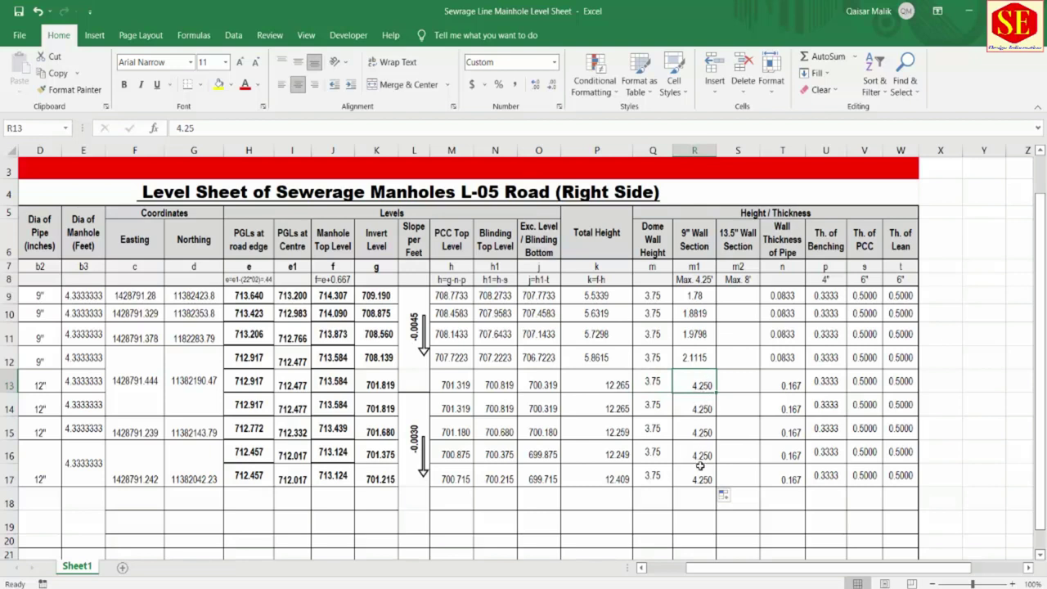
- Enter =P13-Q13-R13 in S13 and fill to S17 (4.265–4.409), then switch to the drawing PDF
{"action": "left_click", "coordinate": [743, 376]}
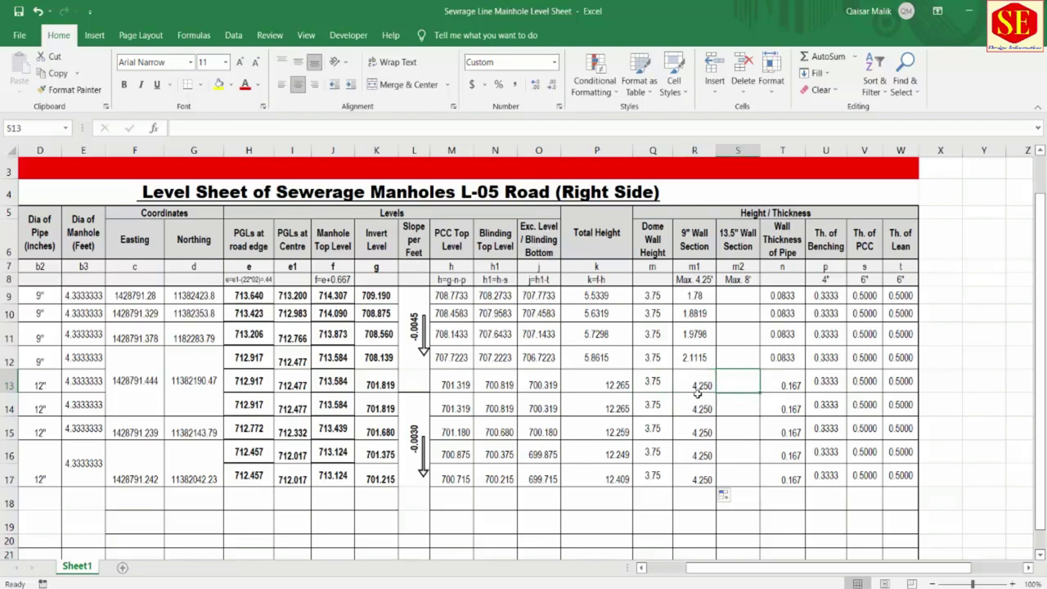
{"action": "type", "text": "="}
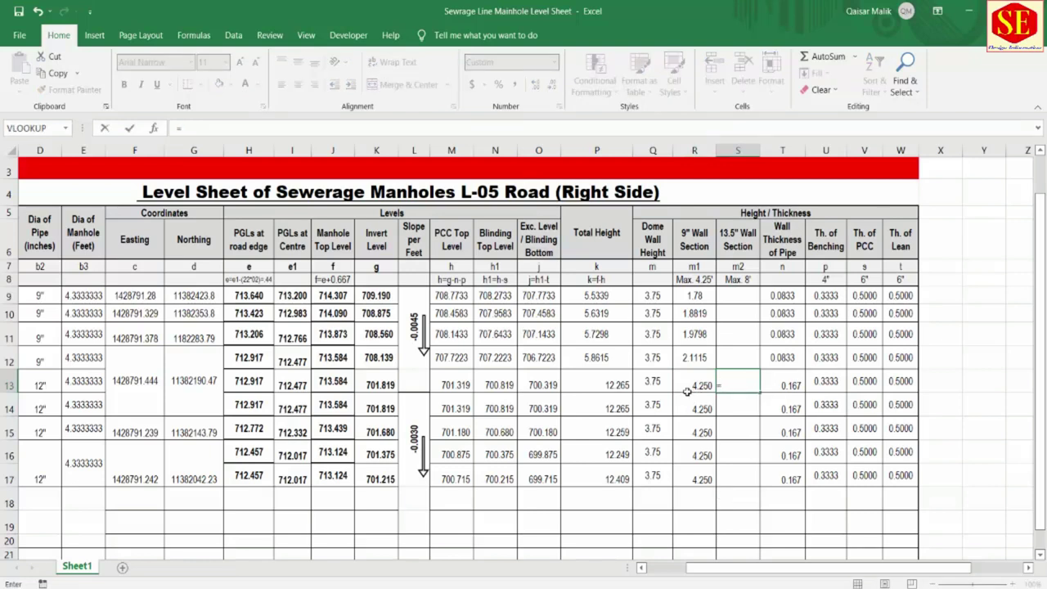
{"action": "left_click", "coordinate": [615, 384]}
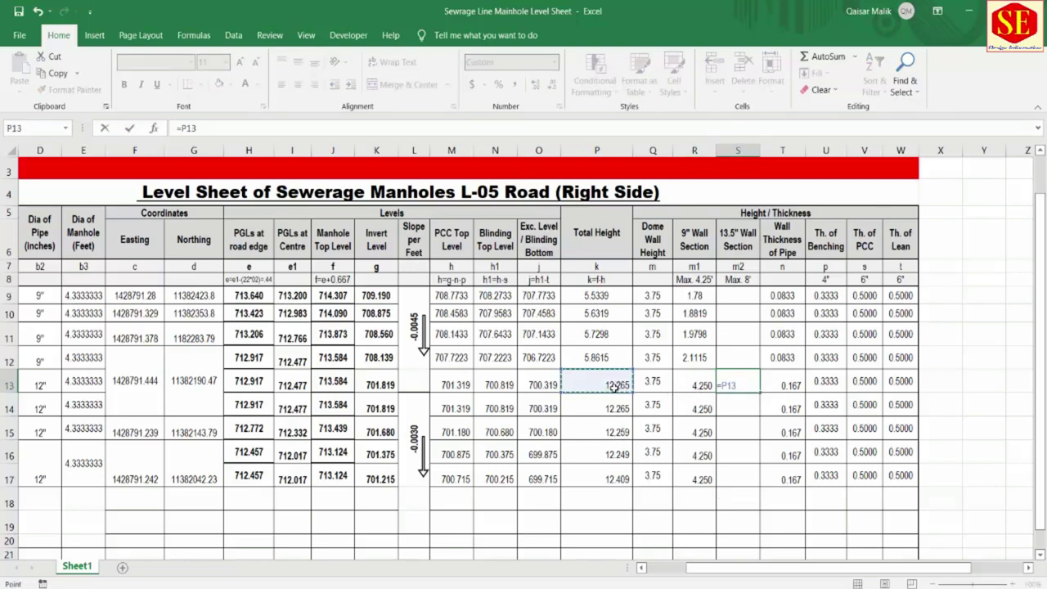
{"action": "type", "text": "-"}
{"action": "left_click", "coordinate": [655, 381]}
{"action": "type", "text": "-"}
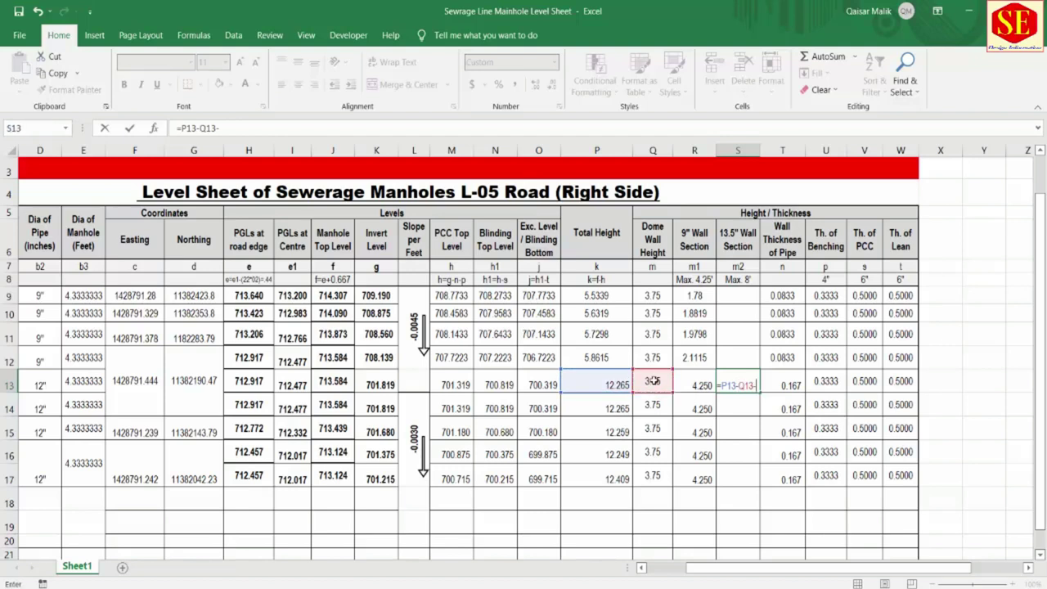
{"action": "left_click", "coordinate": [702, 384]}
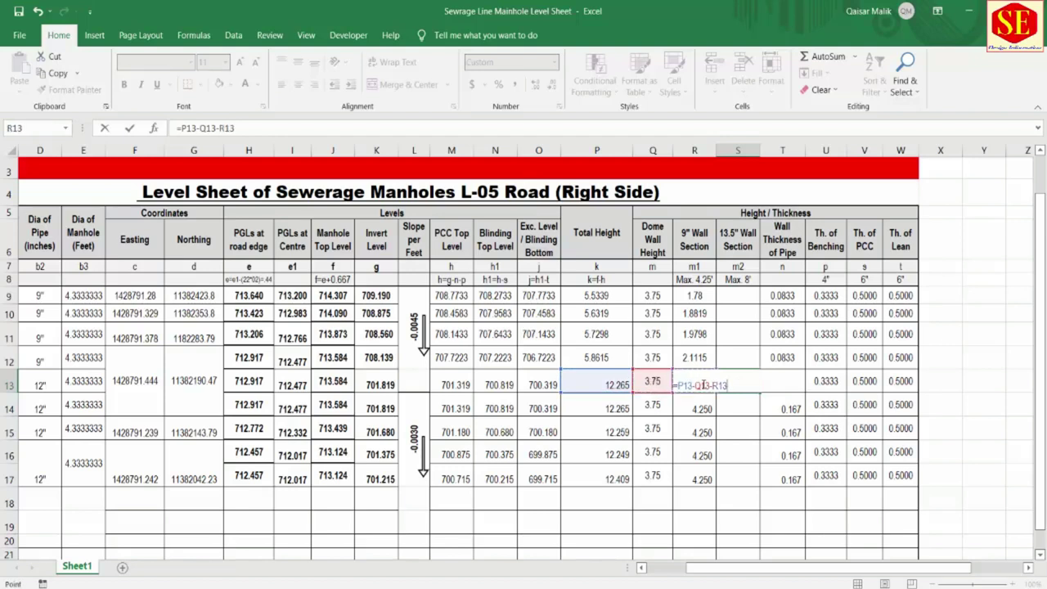
{"action": "key", "text": "Return"}
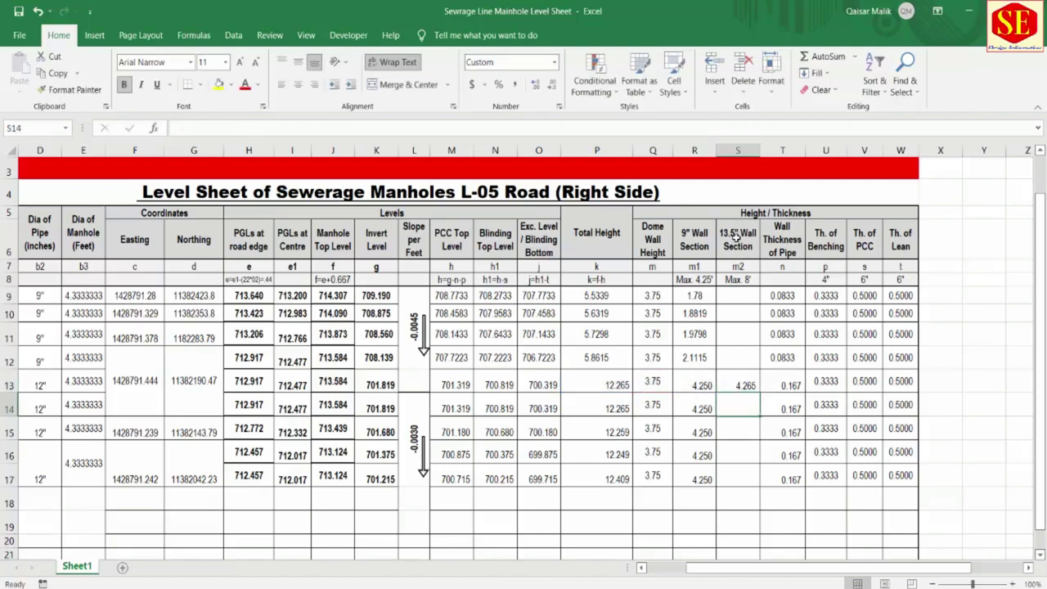
{"action": "left_click", "coordinate": [741, 386]}
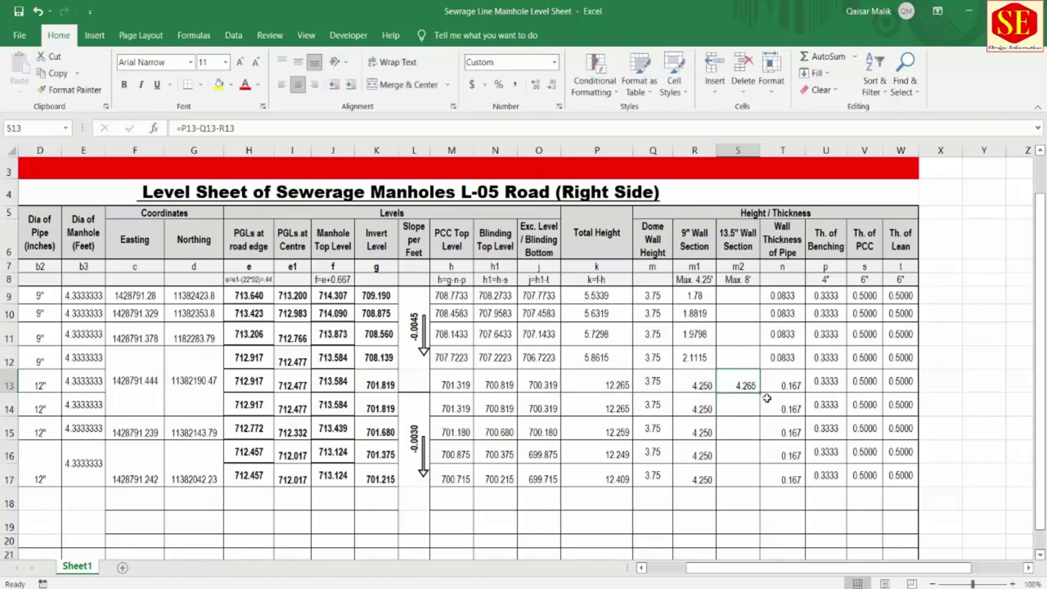
{"action": "left_click_drag", "start_coordinate": [761, 394], "coordinate": [761, 491]}
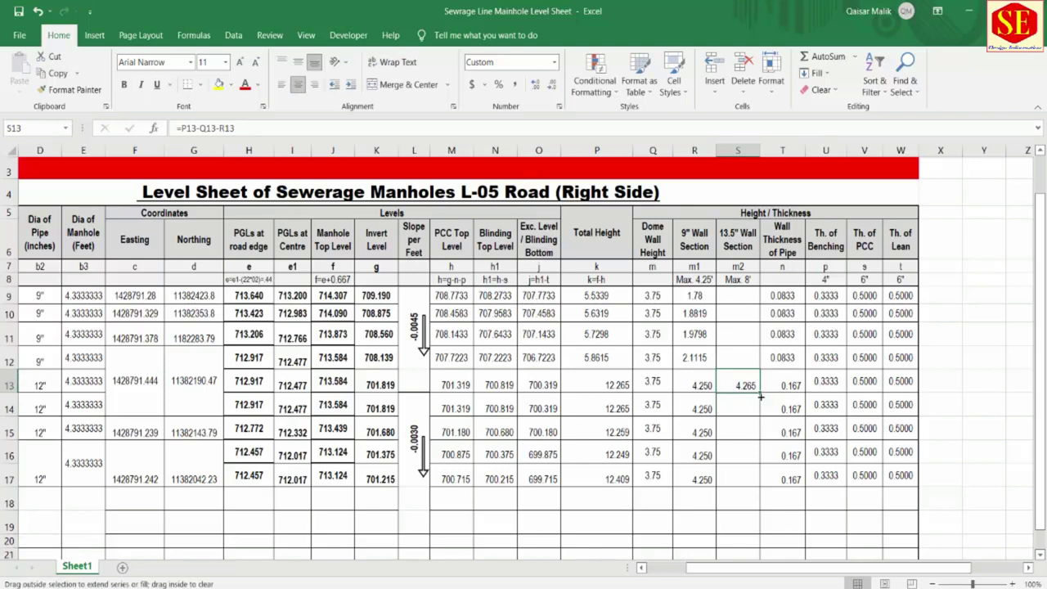
{"action": "left_click", "coordinate": [749, 481]}
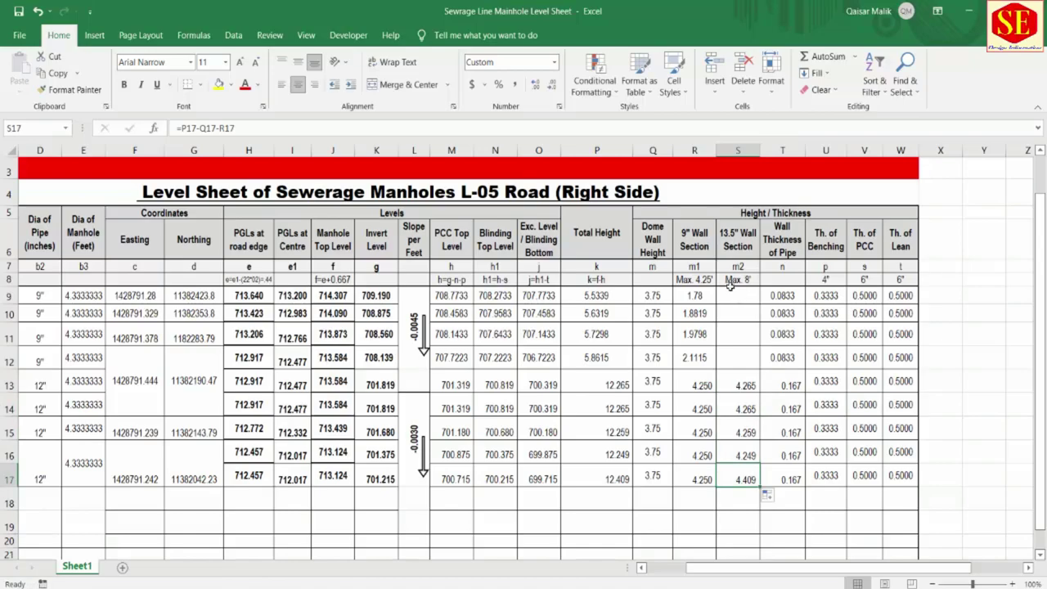
{"action": "key", "text": "alt+Tab"}
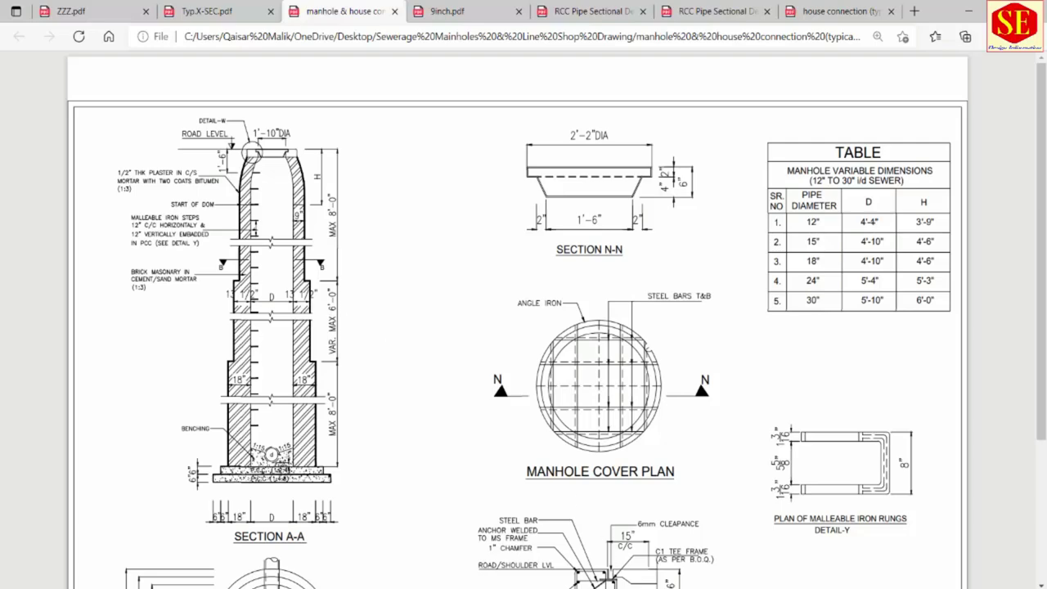
{"action": "left_click", "coordinate": [409, 544]}
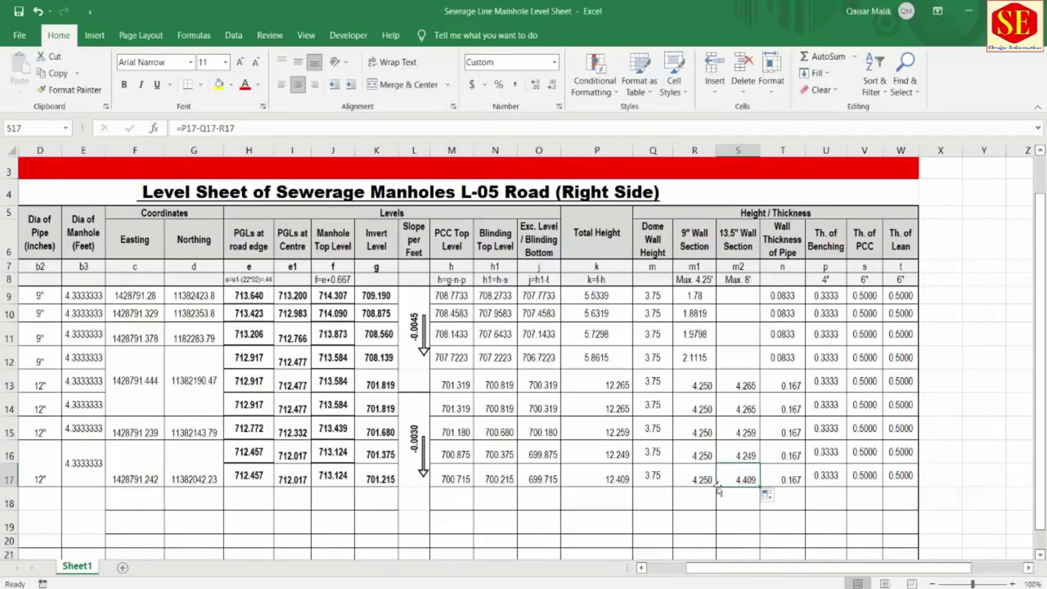
{"action": "mouse_move", "coordinate": [739, 388]}
{"action": "left_mouse_down"}
{"action": "mouse_move", "coordinate": [745, 472]}
{"action": "mouse_move", "coordinate": [741, 323]}
{"action": "left_mouse_up"}
{"action": "double_click", "coordinate": [742, 279]}
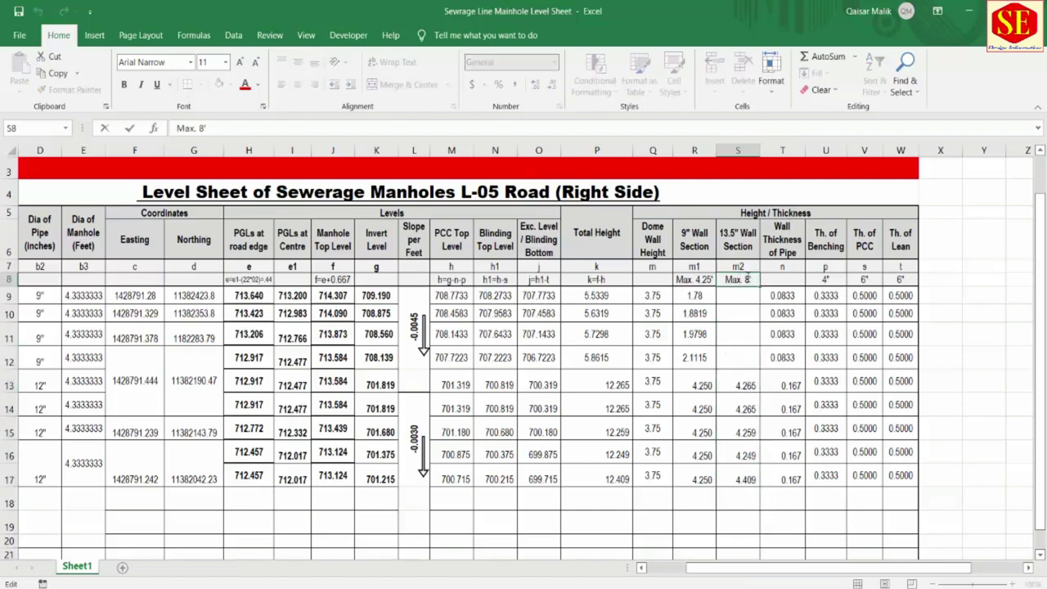
{"action": "key", "text": "BackSpace"}
{"action": "type", "text": "6"}
{"action": "key", "text": "Return"}
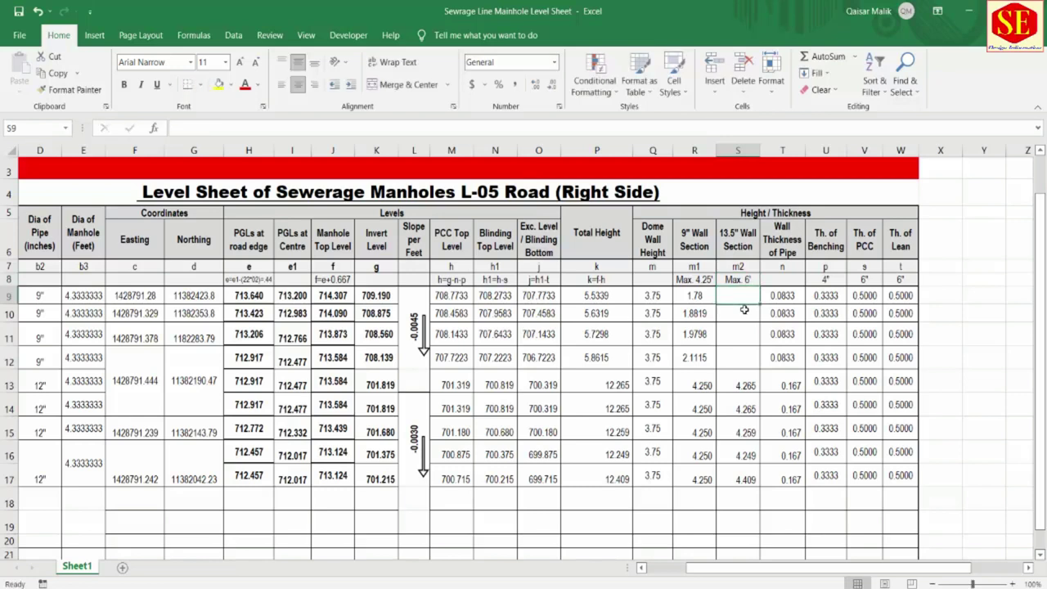
{"action": "left_click", "coordinate": [695, 249]}
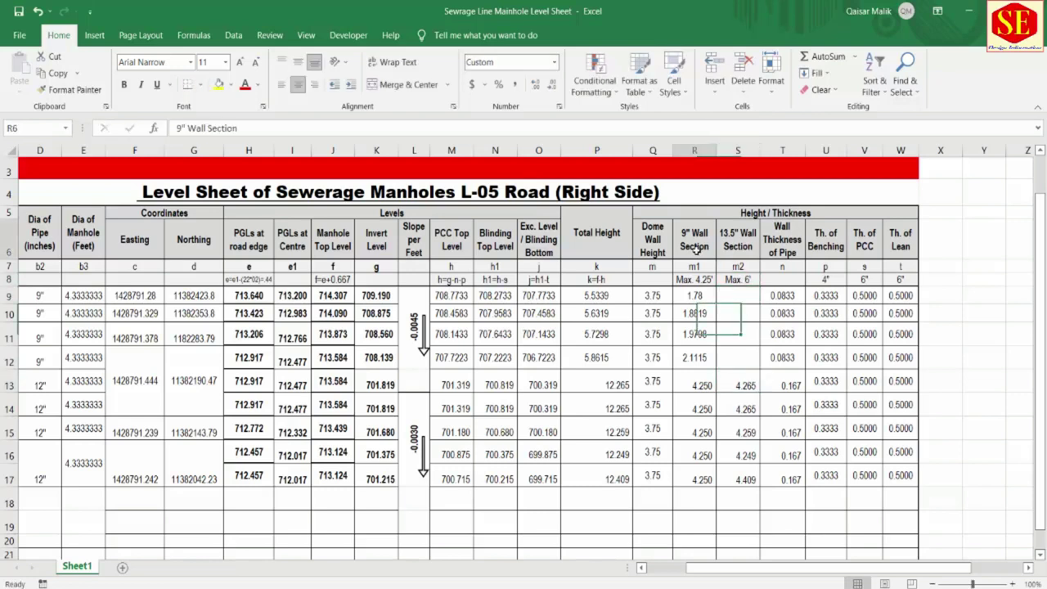
{"action": "left_click", "coordinate": [746, 238]}
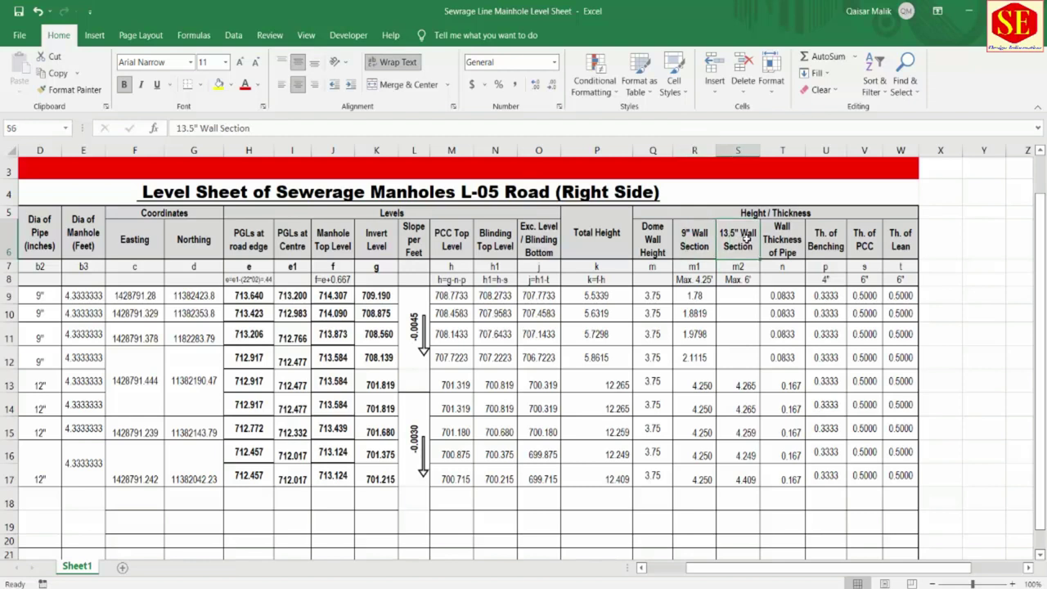
{"action": "left_click", "coordinate": [749, 390]}
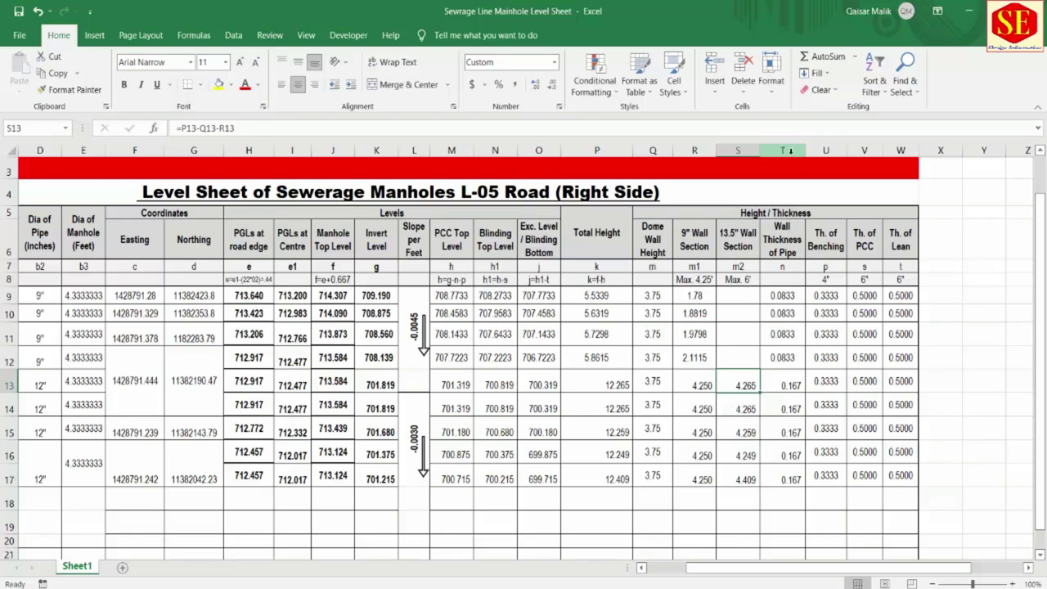
- Insert a column before Wall Thickness and copy the 13.5" Wall Section heading into it
{"action": "left_click", "coordinate": [791, 152]}
{"action": "right_click", "coordinate": [791, 155]}
{"action": "left_click", "coordinate": [819, 254]}
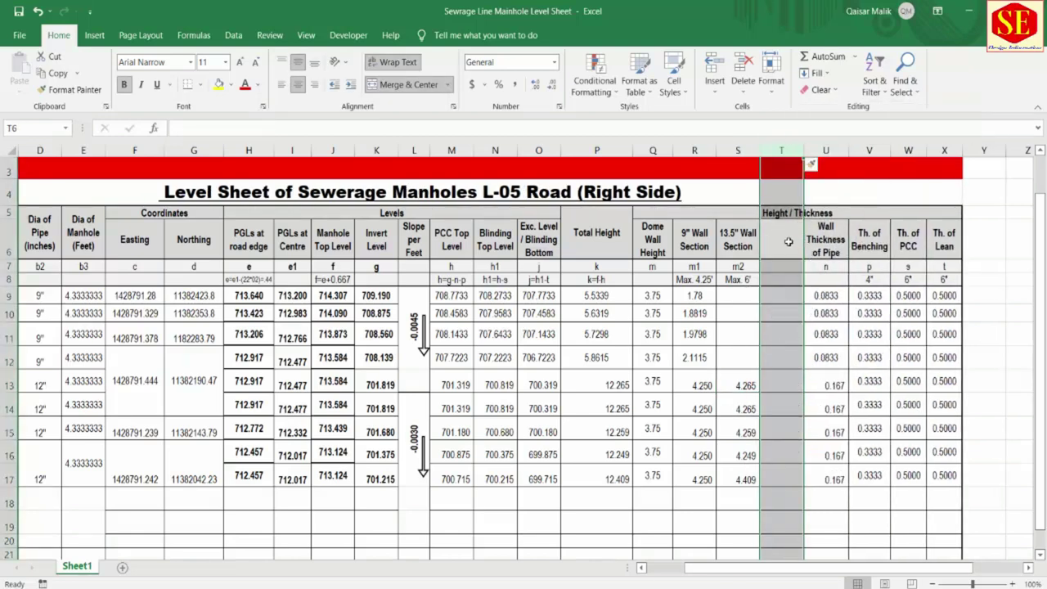
{"action": "left_click", "coordinate": [737, 236]}
{"action": "right_click", "coordinate": [737, 237]}
{"action": "left_click", "coordinate": [761, 263]}
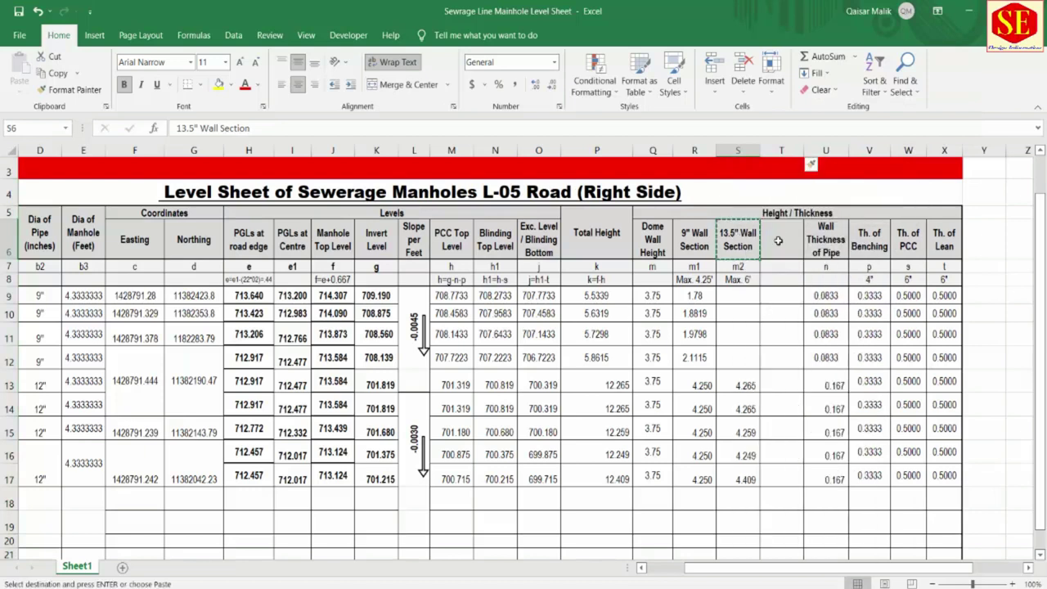
{"action": "right_click", "coordinate": [782, 236]}
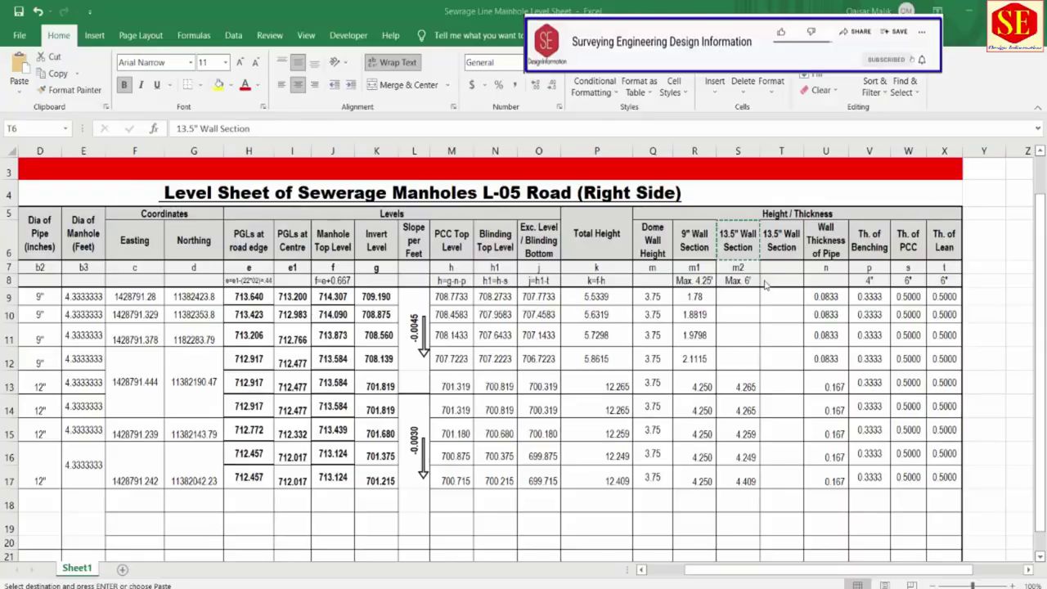
- Rename the new heading to 18" Wall Section with code m3, then switch to the drawing PDF
{"action": "double_click", "coordinate": [776, 232]}
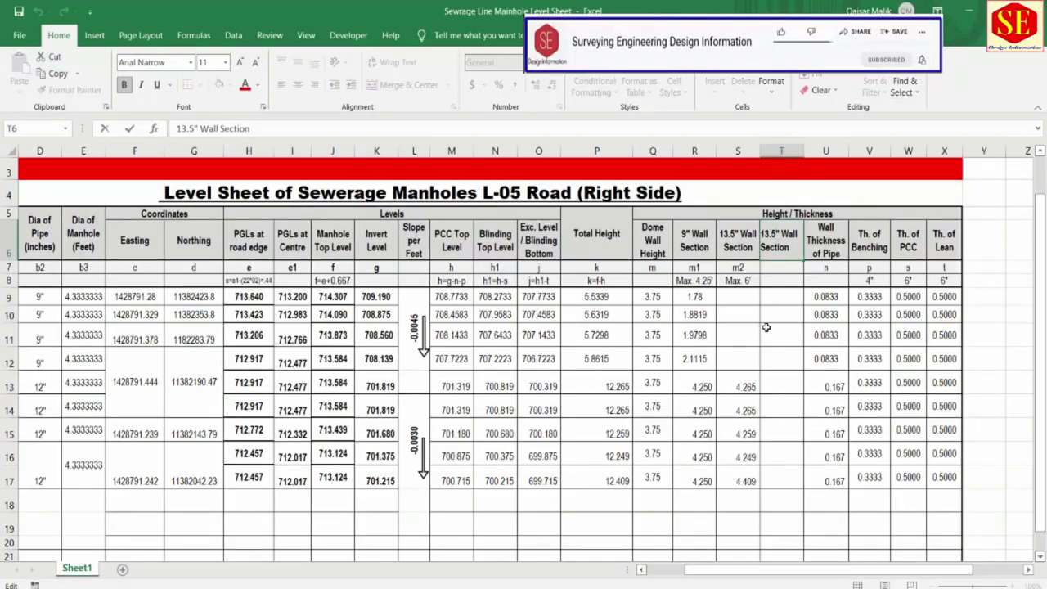
{"action": "key", "text": "BackSpace"}
{"action": "key", "text": "BackSpace"}
{"action": "key", "text": "BackSpace"}
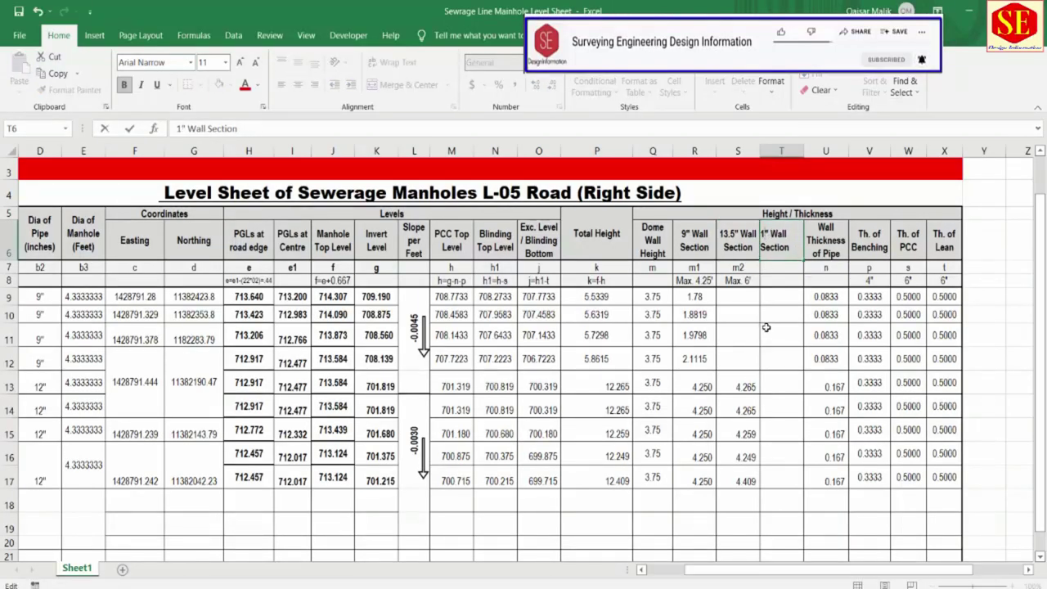
{"action": "type", "text": "8"}
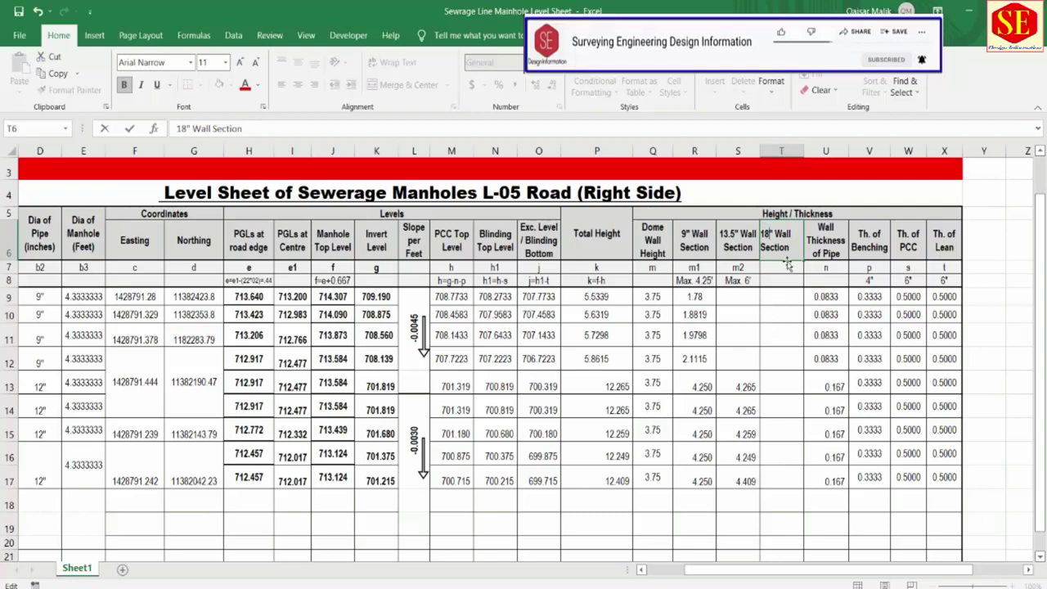
{"action": "key", "text": "Return"}
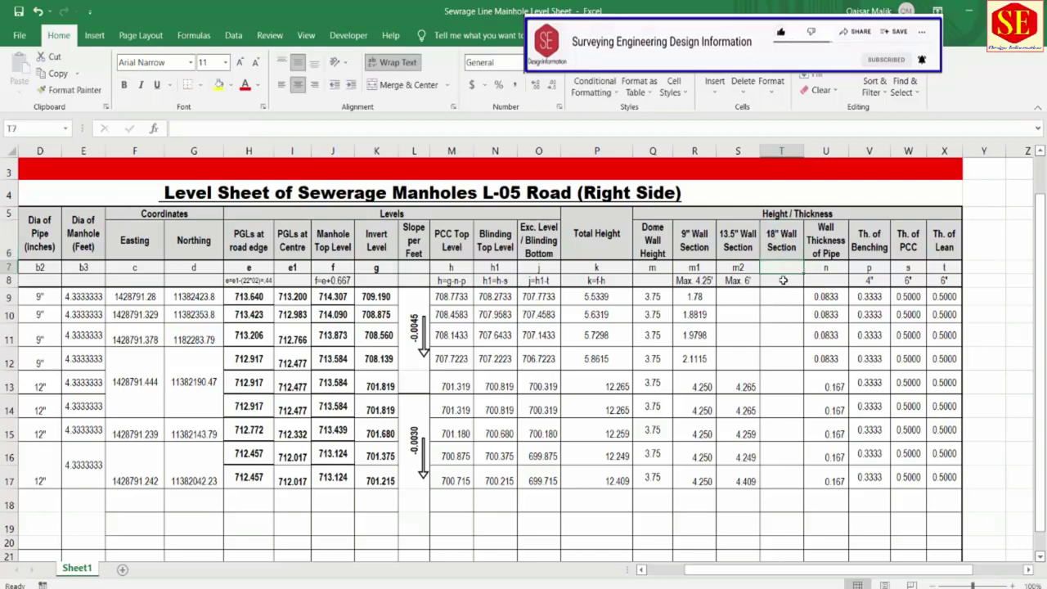
{"action": "type", "text": "m3"}
{"action": "key", "text": "Return"}
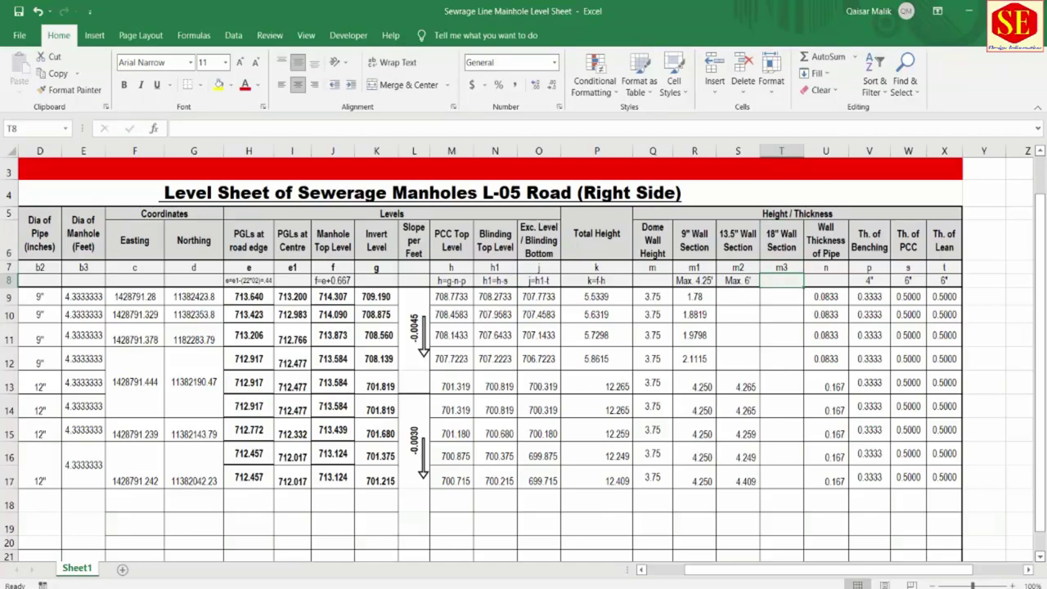
{"action": "key", "text": "alt+Tab"}
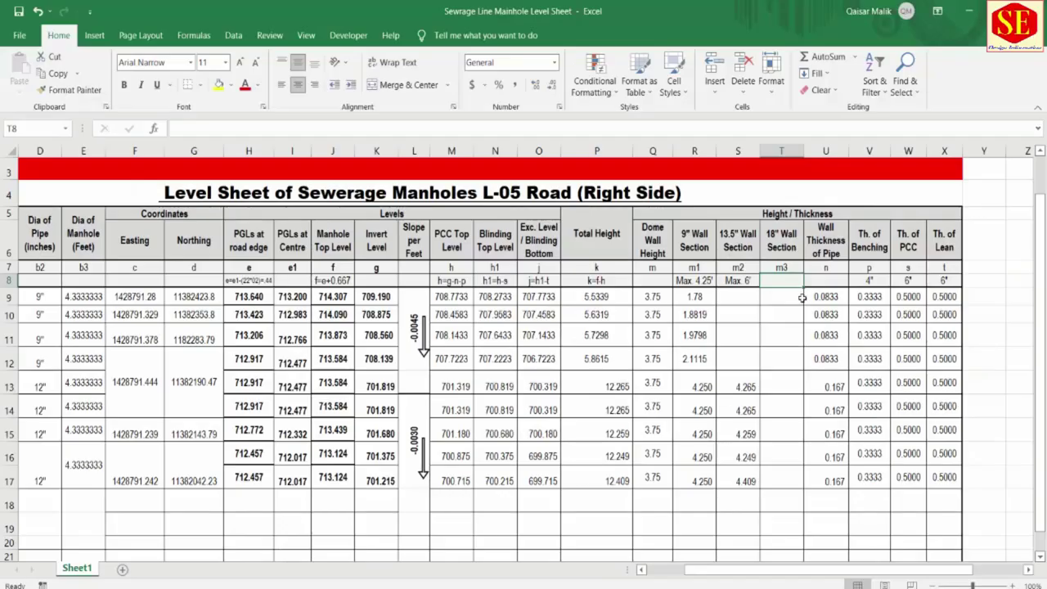
- Copy the Max. 6' note into T8 and change it to Max. 8'
{"action": "left_click", "coordinate": [409, 548]}
{"action": "right_click", "coordinate": [740, 281]}
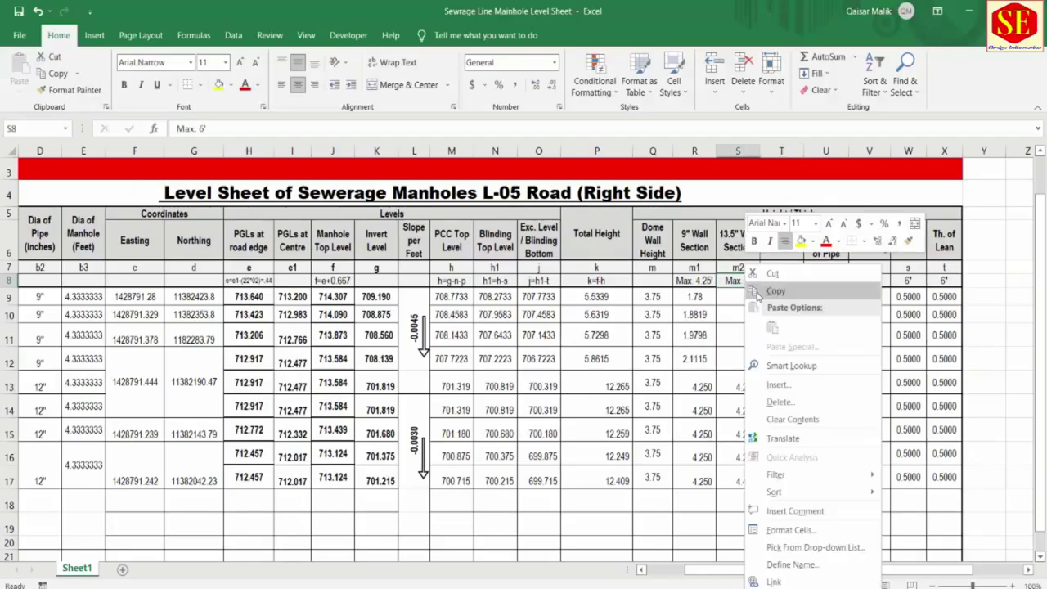
{"action": "left_click", "coordinate": [762, 301]}
{"action": "right_click", "coordinate": [780, 280]}
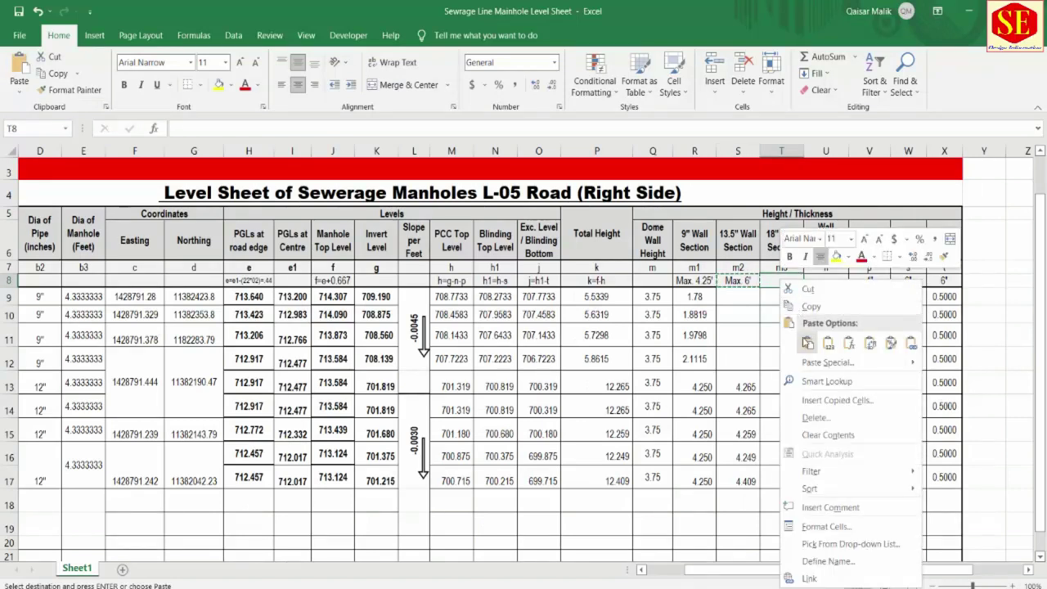
{"action": "left_click", "coordinate": [801, 342]}
{"action": "double_click", "coordinate": [793, 281]}
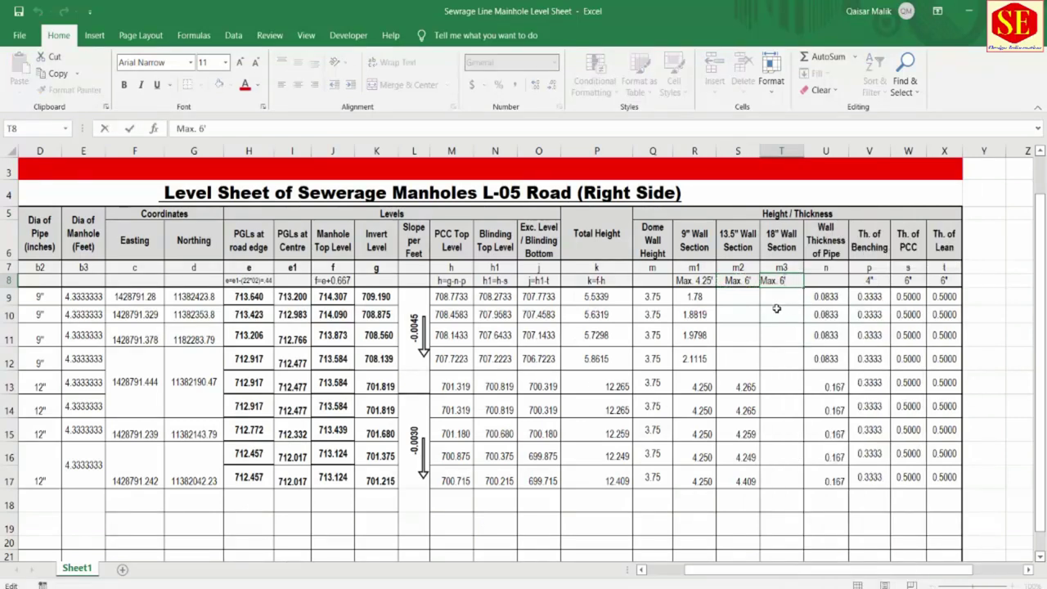
{"action": "key", "text": "BackSpace"}
{"action": "key", "text": "BackSpace"}
{"action": "type", "text": "8'"}
{"action": "key", "text": "Return"}
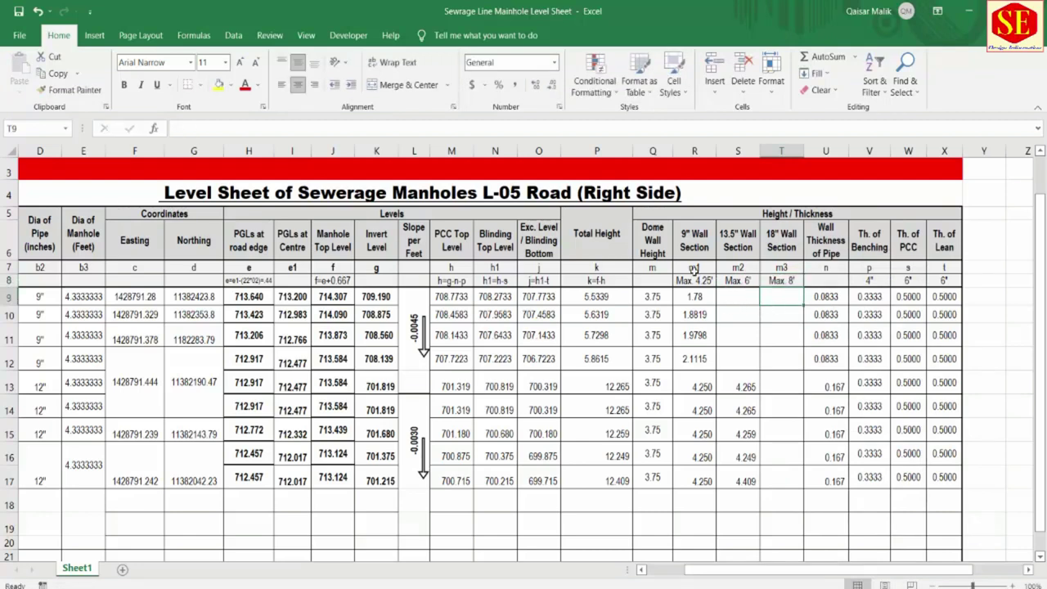
- Review the m1 code and the Max. 4.25', 6' and 8' notes, then select S13:S17
{"action": "left_click", "coordinate": [693, 269]}
{"action": "left_click", "coordinate": [702, 280]}
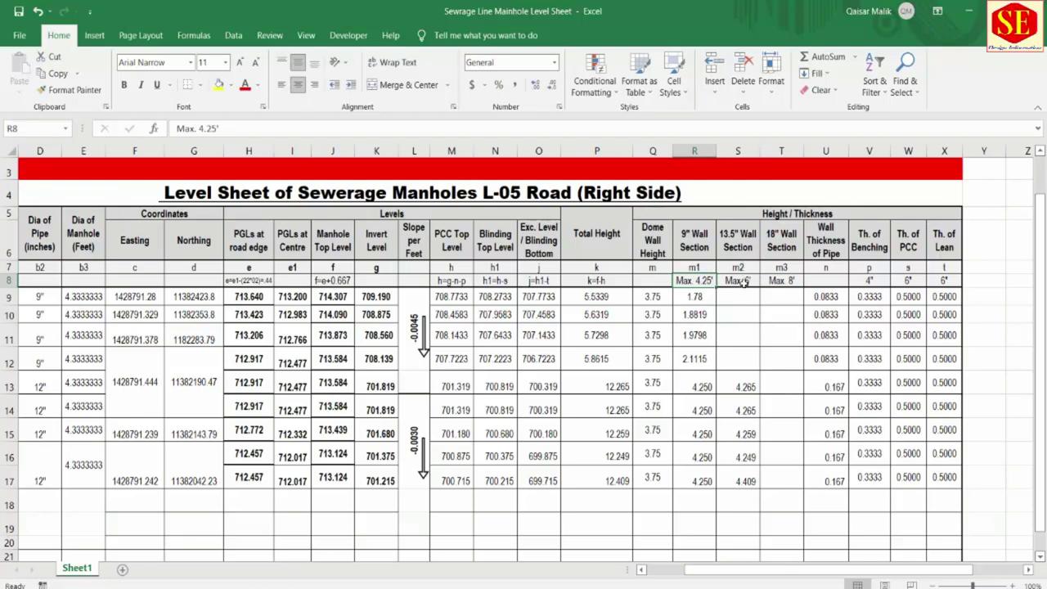
{"action": "left_click", "coordinate": [741, 281]}
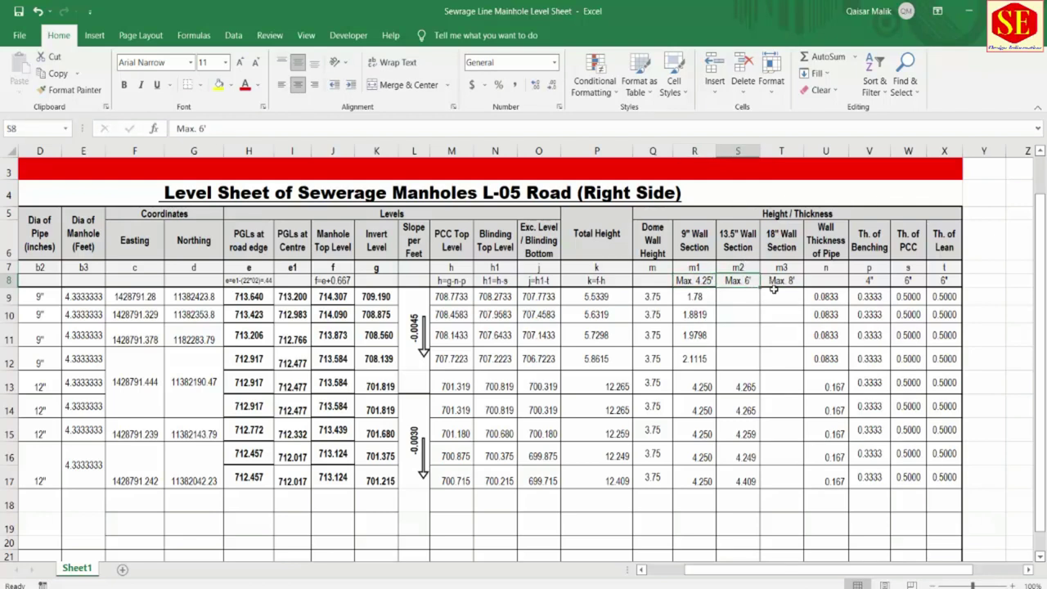
{"action": "left_click", "coordinate": [774, 284]}
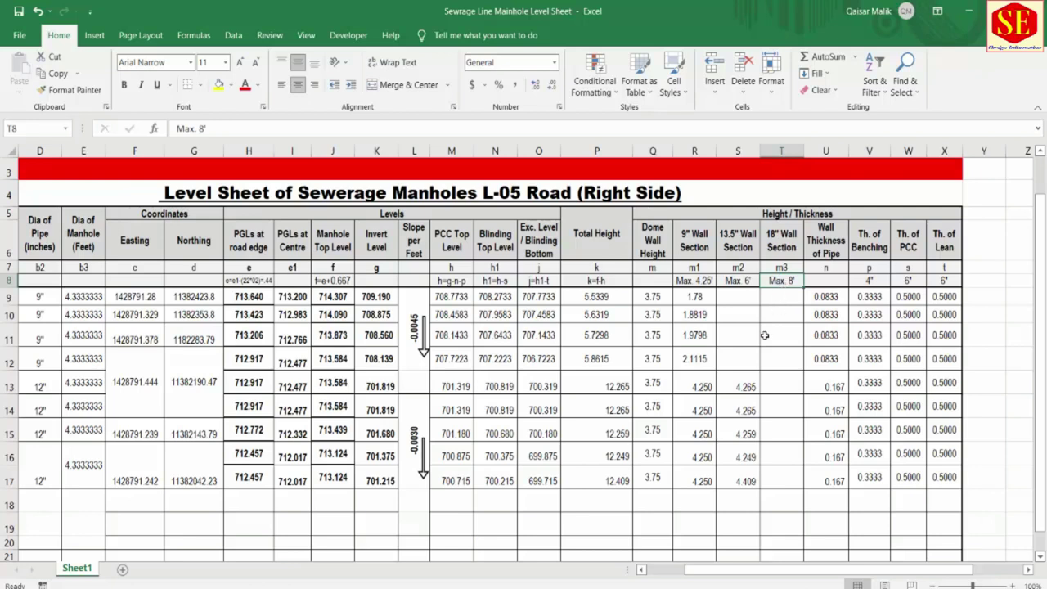
{"action": "left_click_drag", "start_coordinate": [739, 387], "coordinate": [743, 488]}
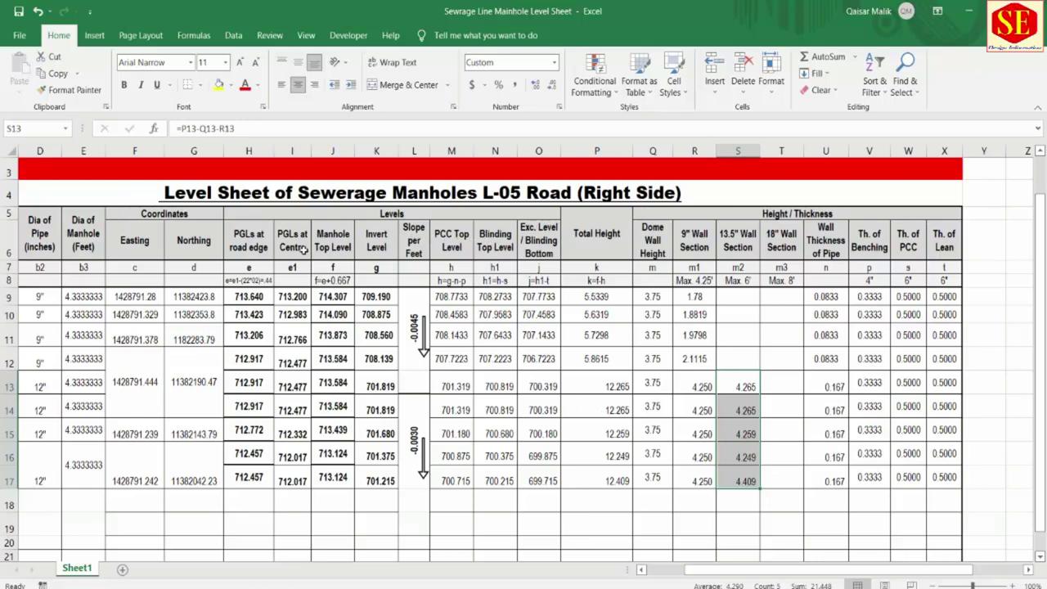
- Review the Manhole Top Level, Total Height, Dome Wall Height and 9" wall values
{"action": "left_click_drag", "start_coordinate": [344, 245], "coordinate": [322, 483]}
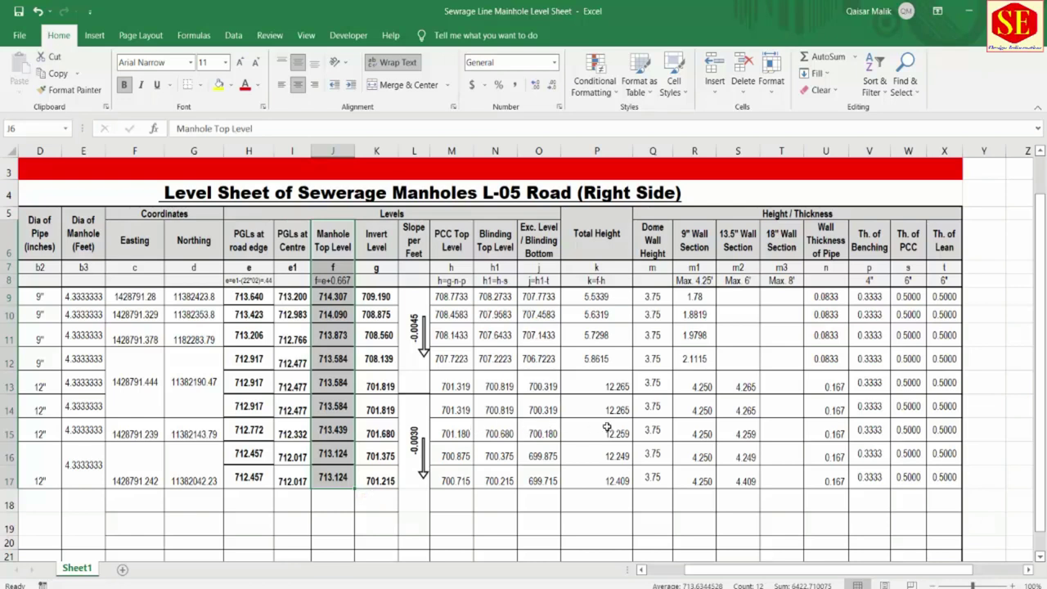
{"action": "left_click_drag", "start_coordinate": [622, 387], "coordinate": [618, 483]}
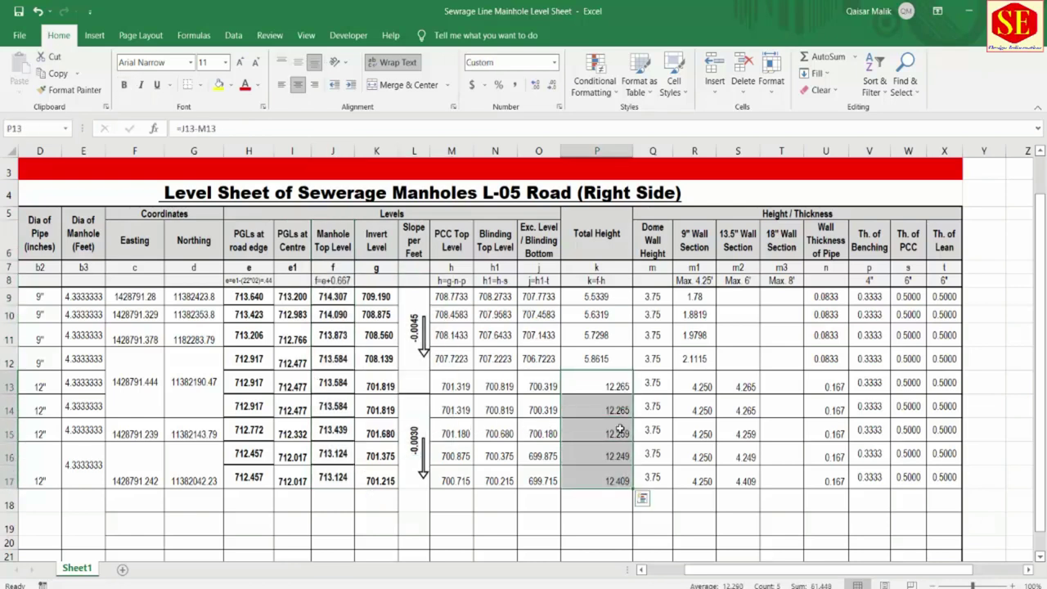
{"action": "left_click", "coordinate": [668, 387]}
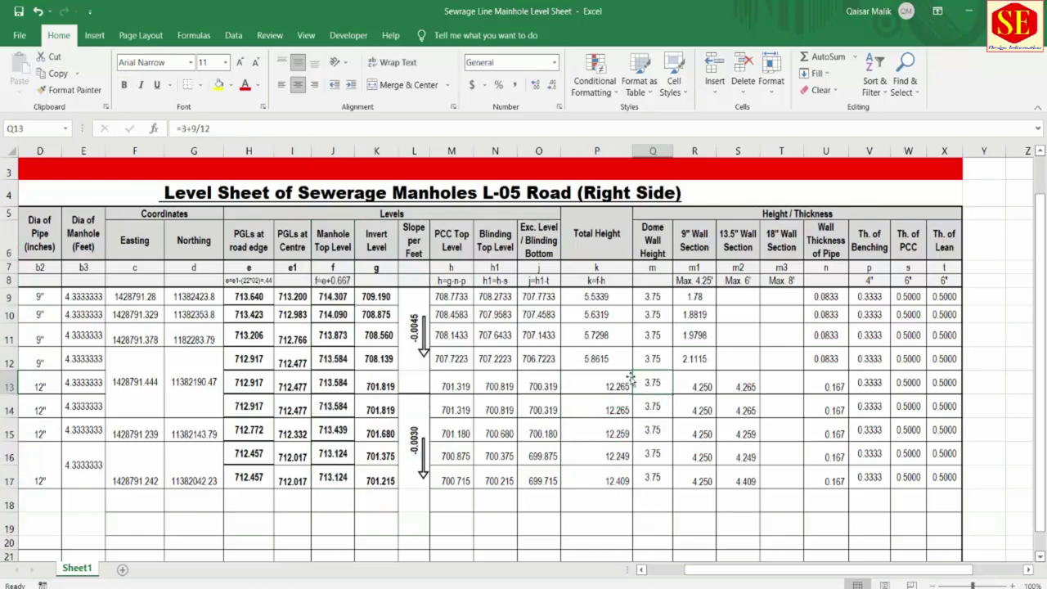
{"action": "left_click", "coordinate": [604, 298]}
{"action": "left_click_drag", "start_coordinate": [603, 298], "coordinate": [605, 365]}
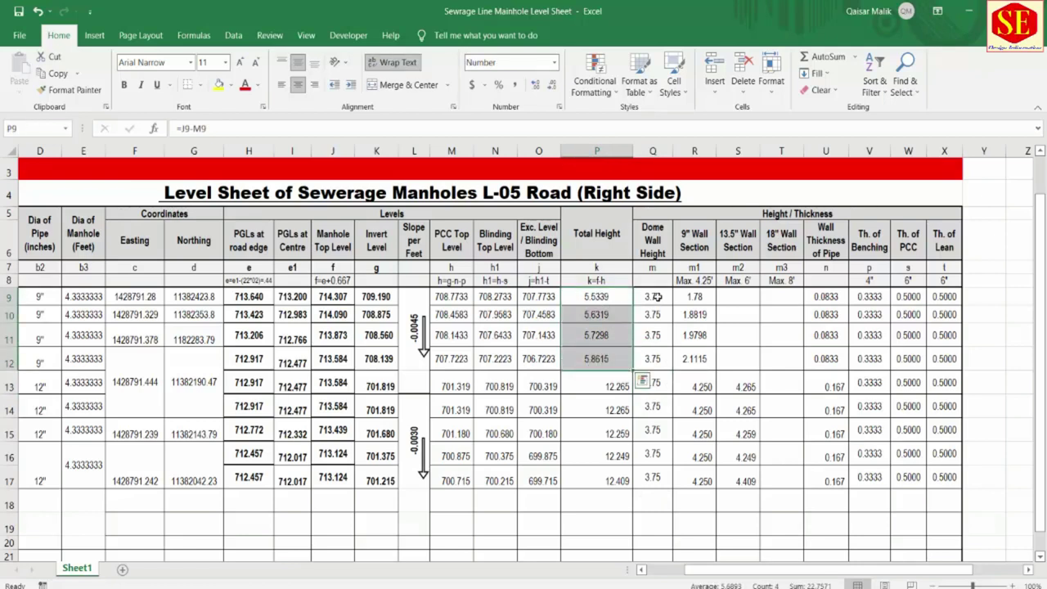
{"action": "left_click_drag", "start_coordinate": [657, 298], "coordinate": [652, 360]}
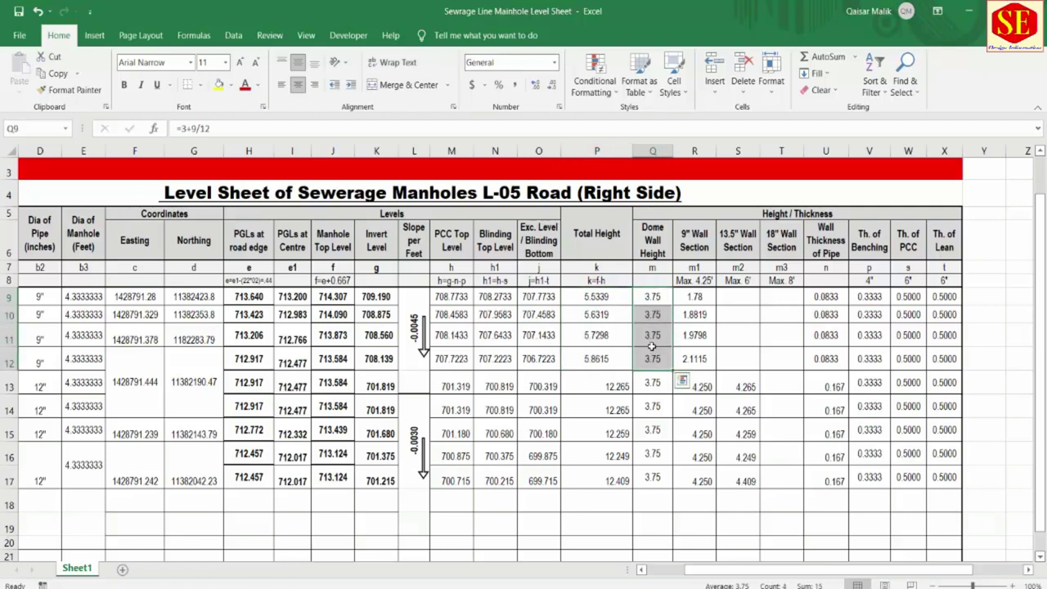
{"action": "left_click", "coordinate": [692, 298]}
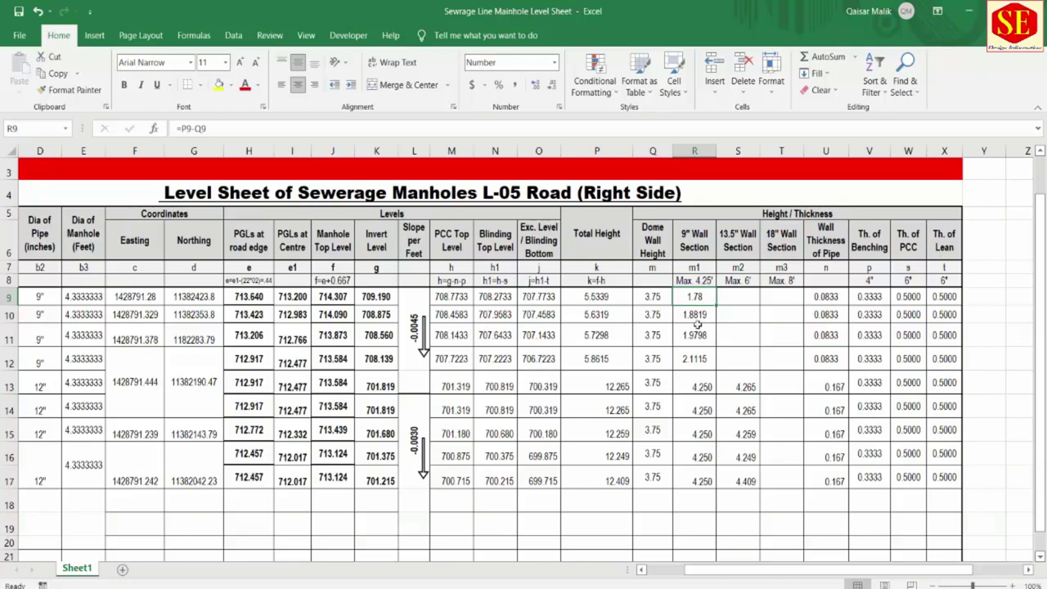
- Insert a blank row 9 above the first manhole's data row
{"action": "left_click", "coordinate": [10, 296]}
{"action": "right_click", "coordinate": [10, 296]}
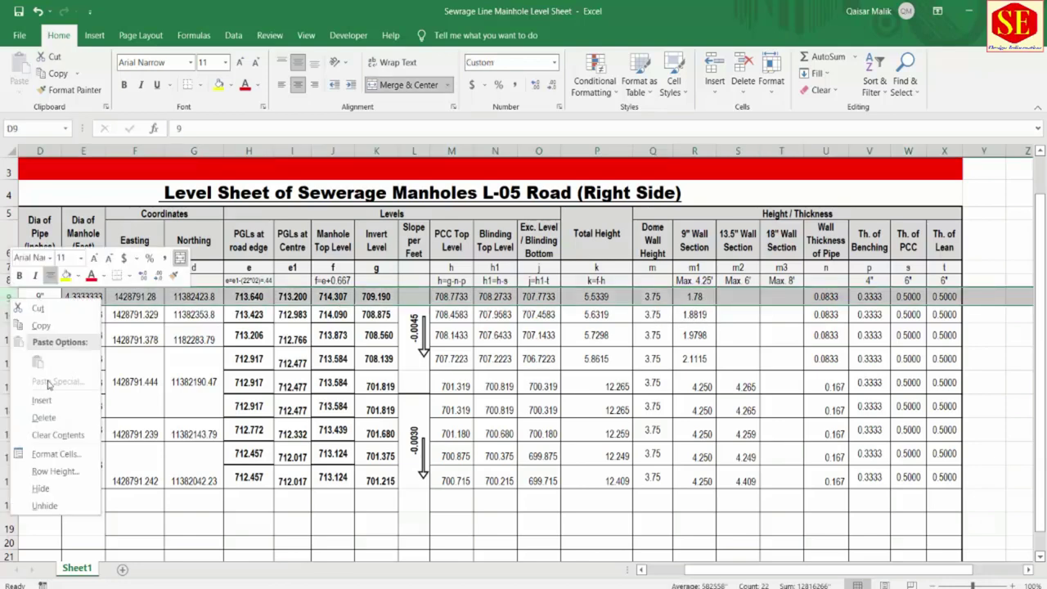
{"action": "left_click", "coordinate": [41, 400]}
{"action": "left_click", "coordinate": [655, 293]}
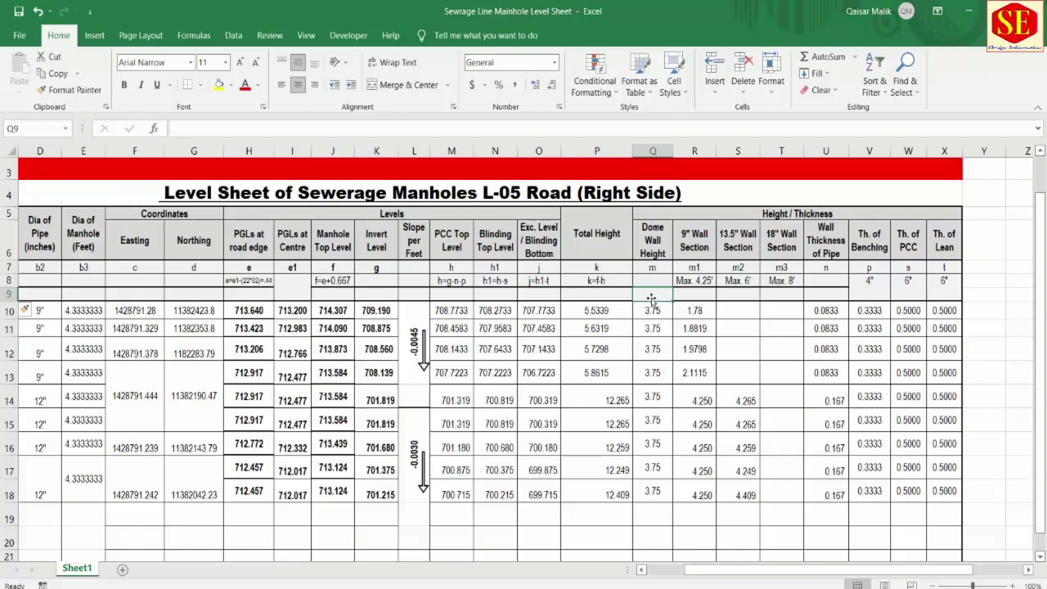
- Enter the note 'Fix 3.75' in Q9 and inspect the R10 9-inch wall formula unchanged
{"action": "type", "text": "Fix 3.75"}
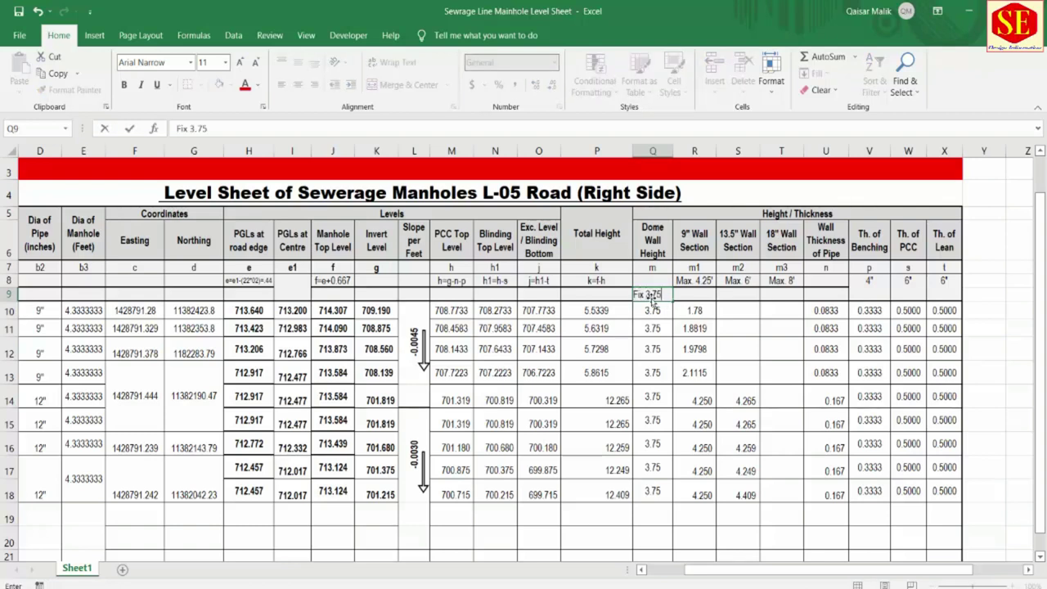
{"action": "key", "text": "Return"}
{"action": "left_click", "coordinate": [687, 295]}
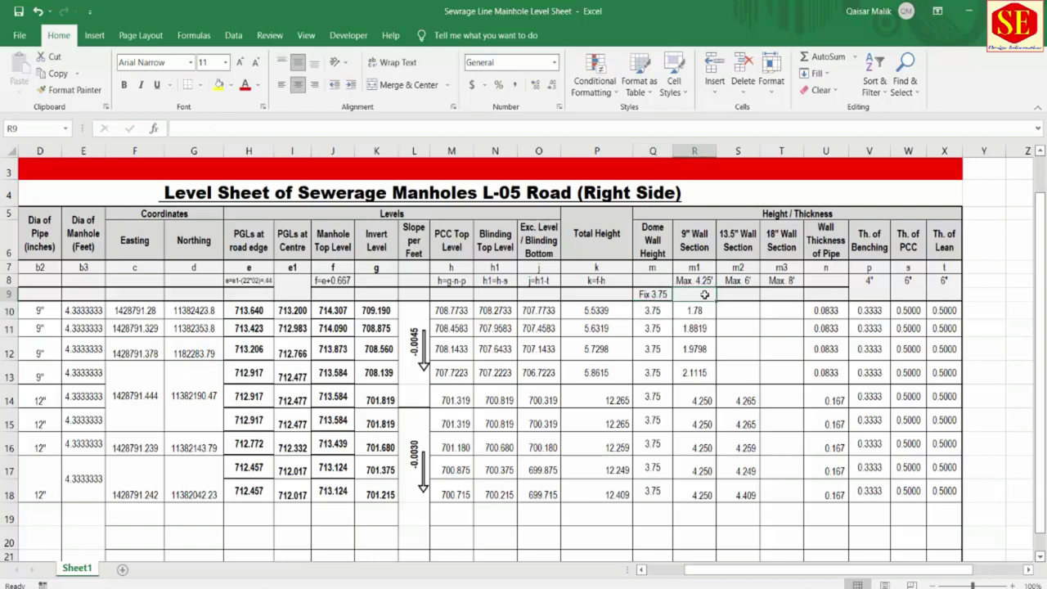
{"action": "left_click", "coordinate": [697, 310]}
{"action": "double_click", "coordinate": [697, 311]}
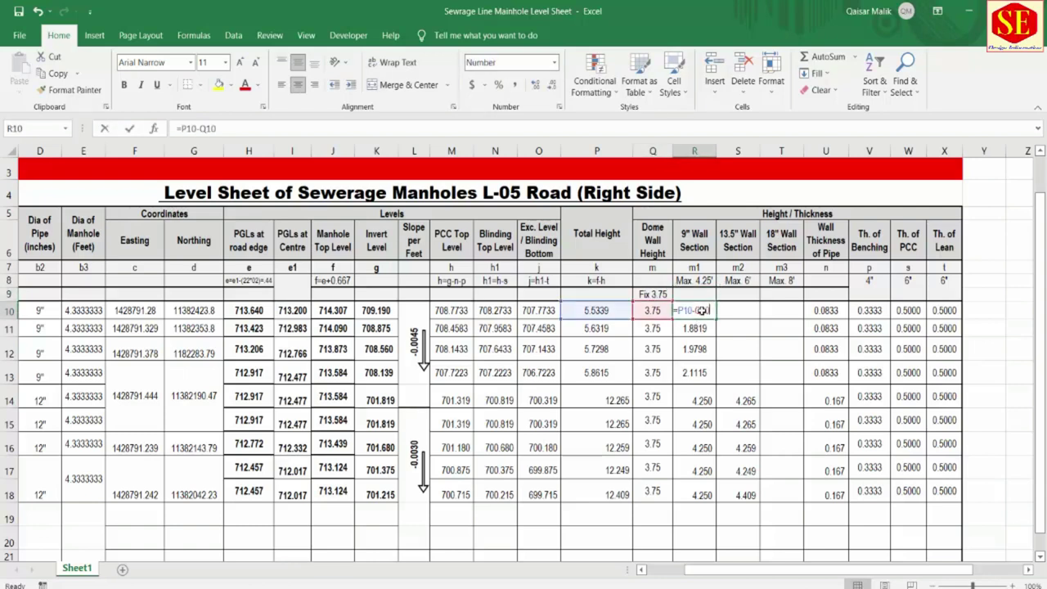
{"action": "key", "text": "Return"}
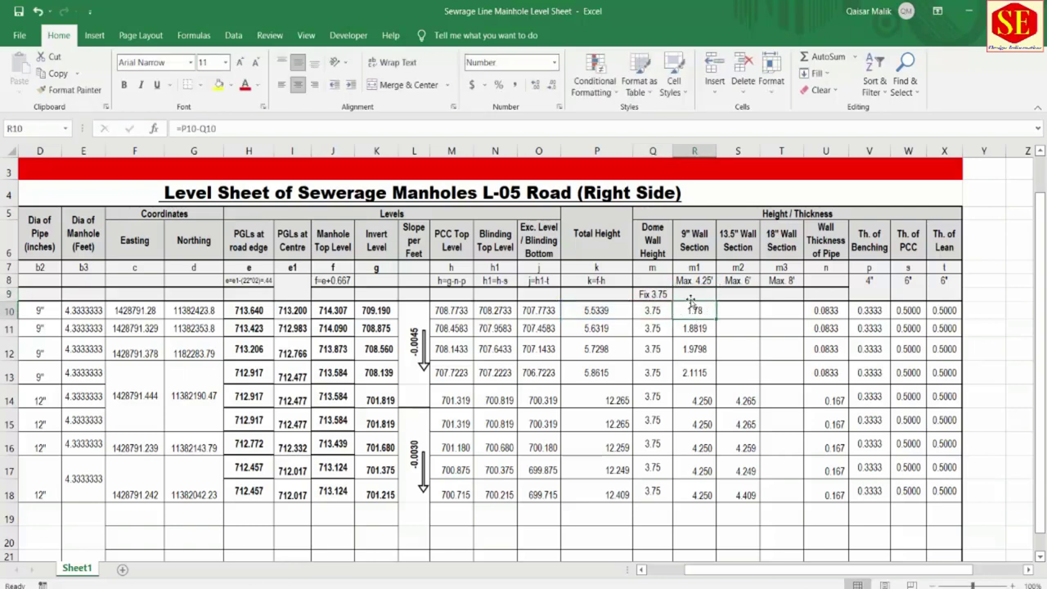
- Add the notes 'm1=k-m' and 'm2=k-m-m1' above the m1 and m2 columns
{"action": "left_click", "coordinate": [693, 296]}
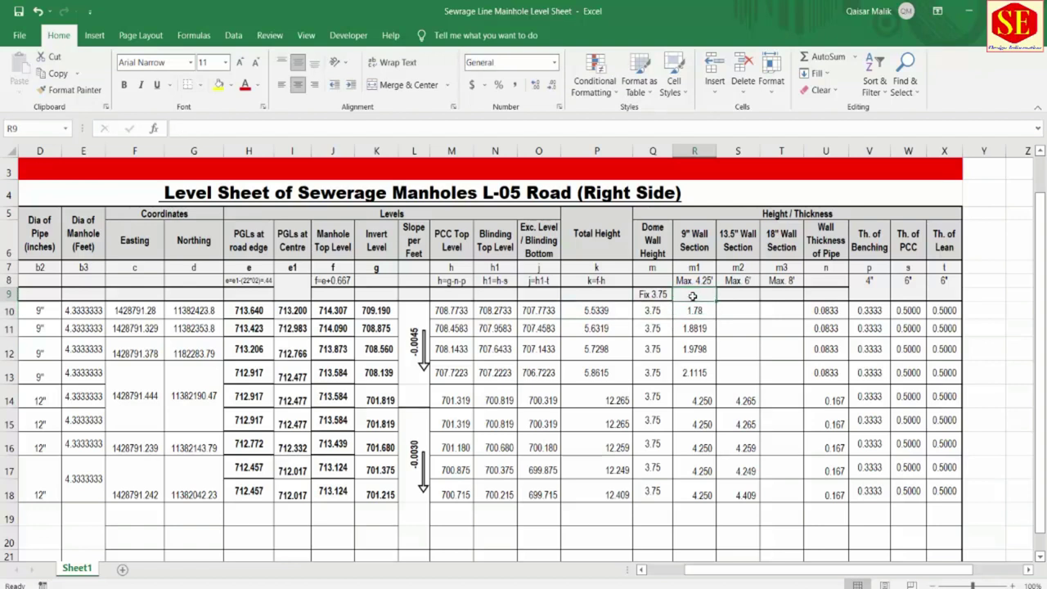
{"action": "type", "text": "m1="}
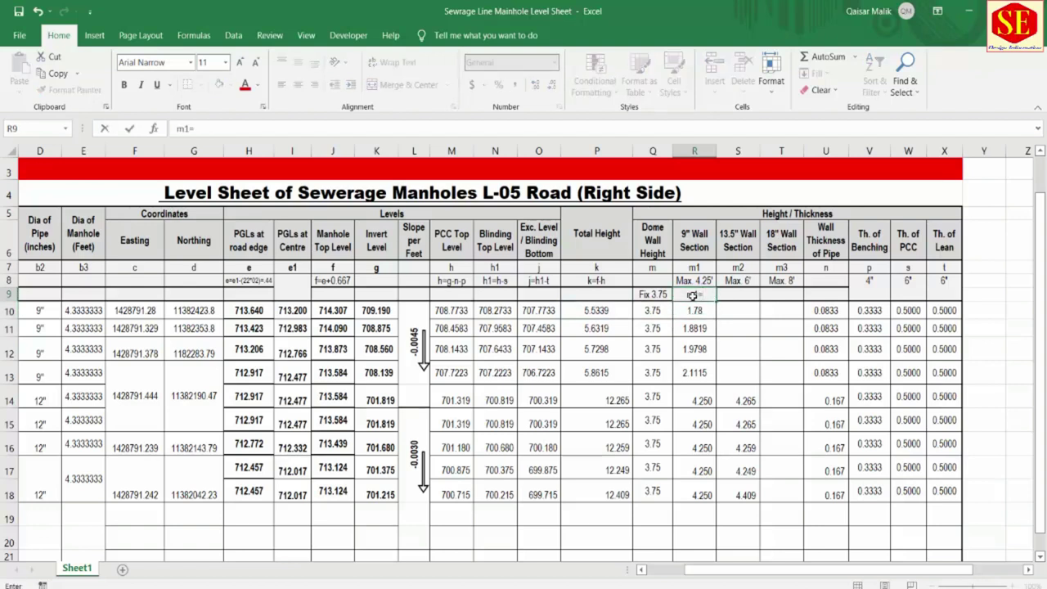
{"action": "type", "text": "k-"}
{"action": "type", "text": "m"}
{"action": "key", "text": "Return"}
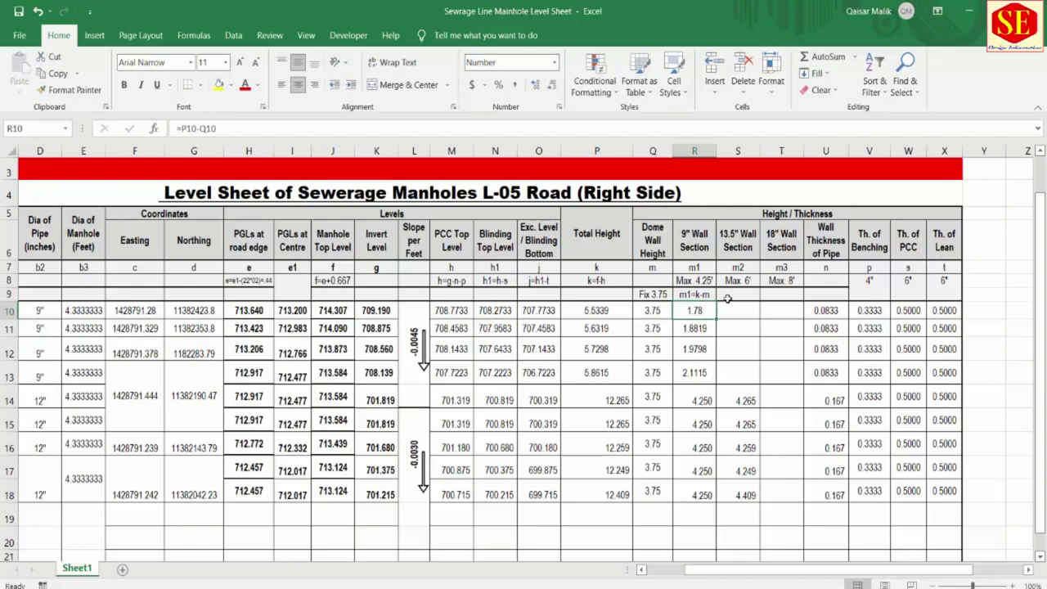
{"action": "left_click", "coordinate": [728, 298]}
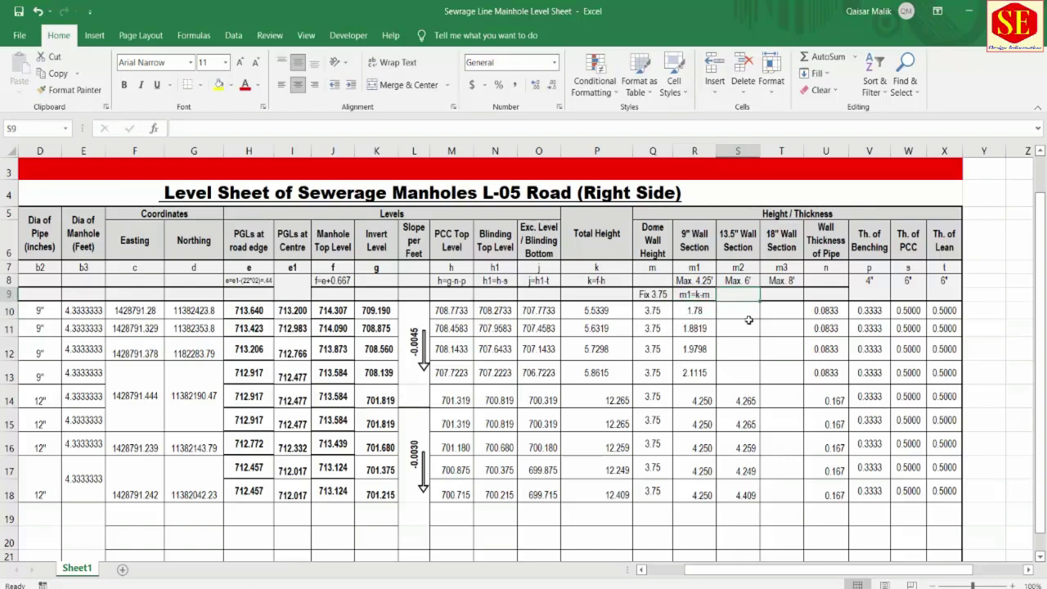
{"action": "type", "text": "m2=k-m-m"}
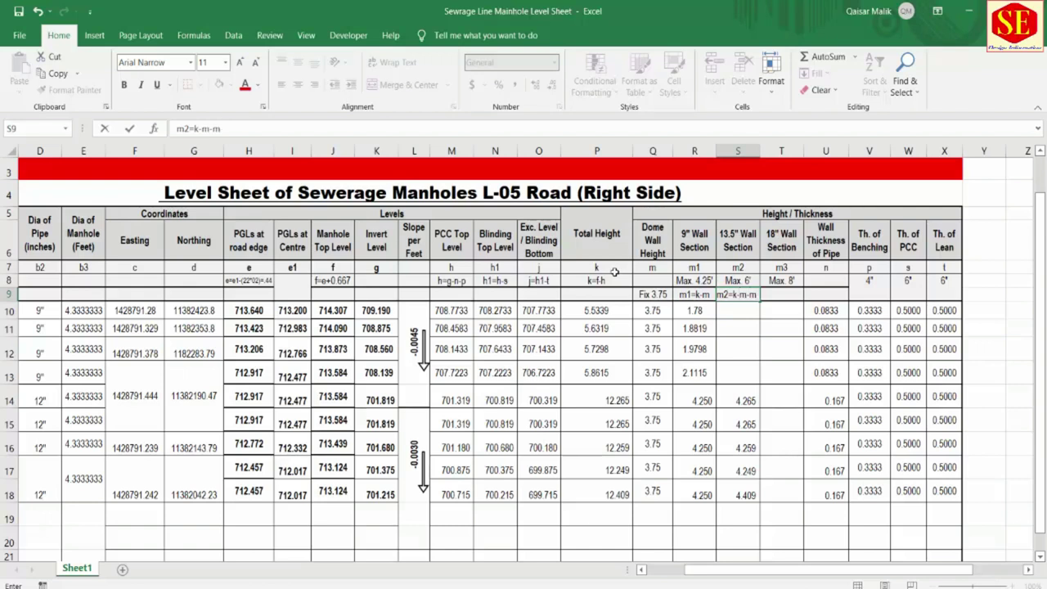
{"action": "type", "text": "1"}
{"action": "key", "text": "Return"}
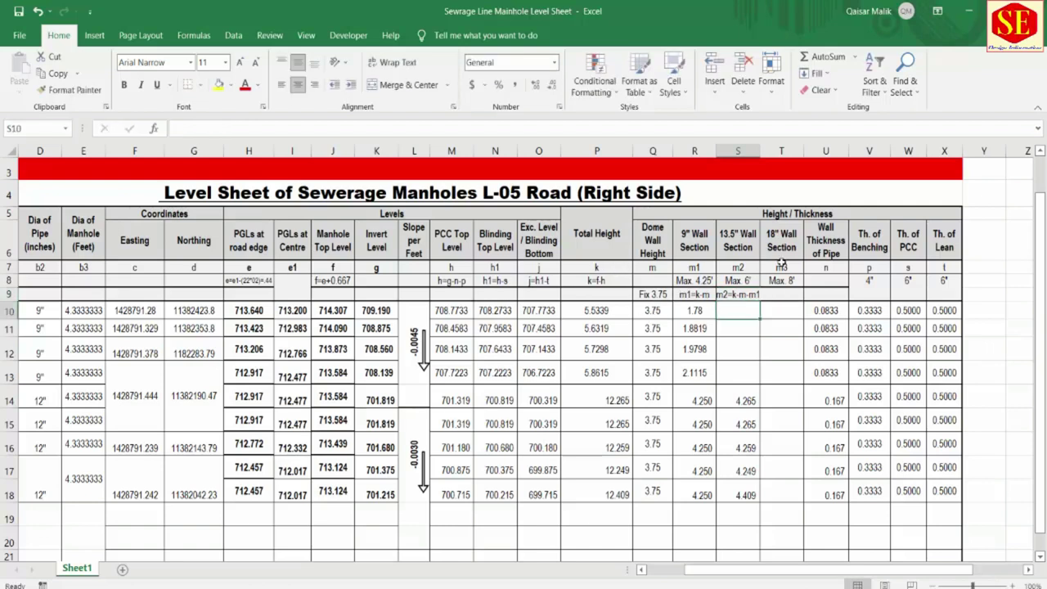
- Widen column S, enter 'k-m-m1-m2' in T9, and widen column T to fit
{"action": "left_click_drag", "start_coordinate": [759, 151], "coordinate": [764, 152]}
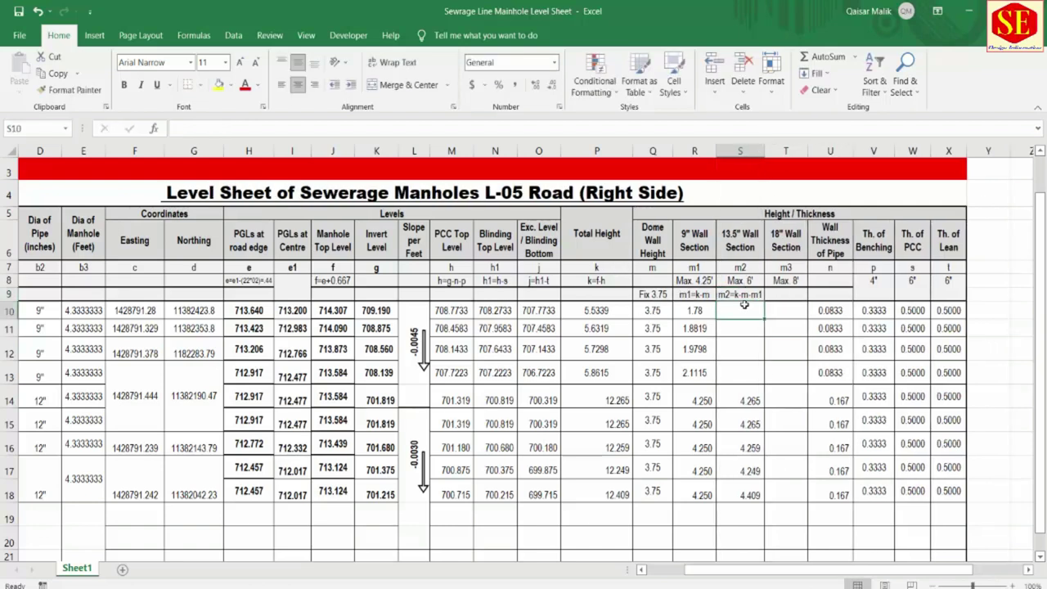
{"action": "left_click", "coordinate": [740, 401]}
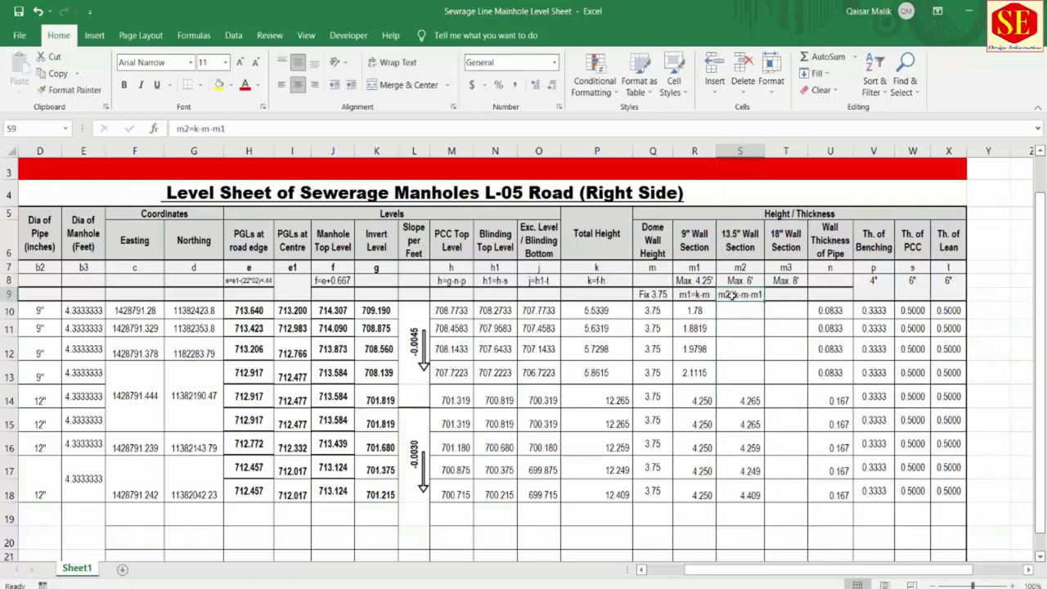
{"action": "left_click", "coordinate": [790, 293]}
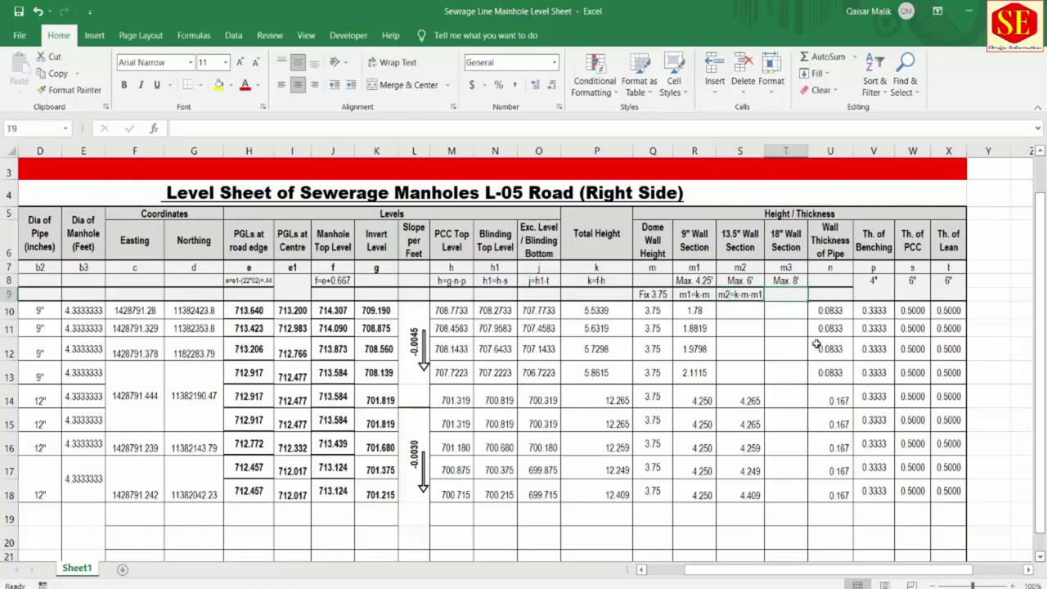
{"action": "type", "text": "="}
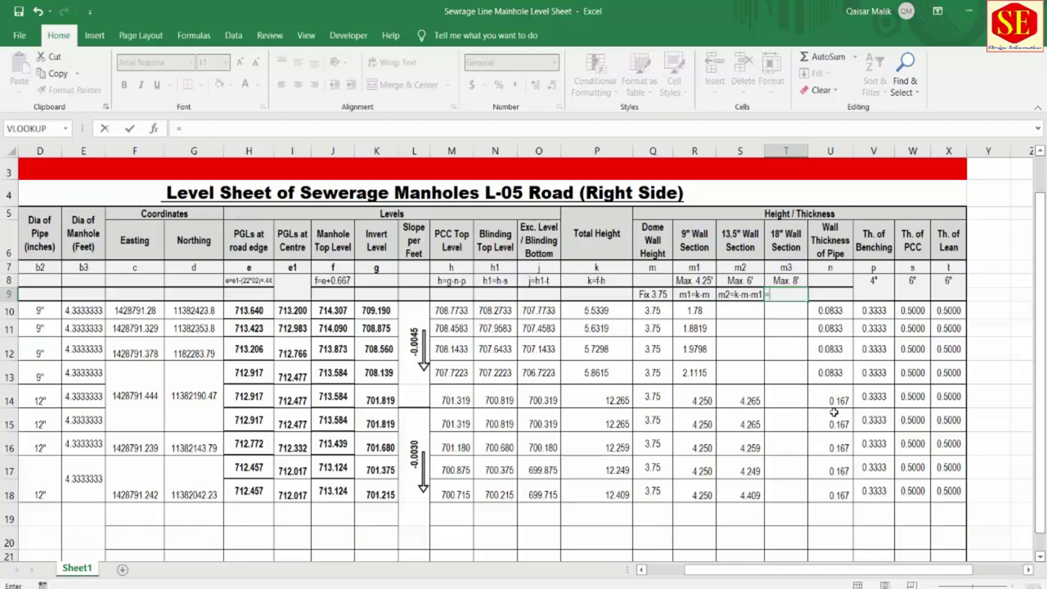
{"action": "key", "text": "Escape"}
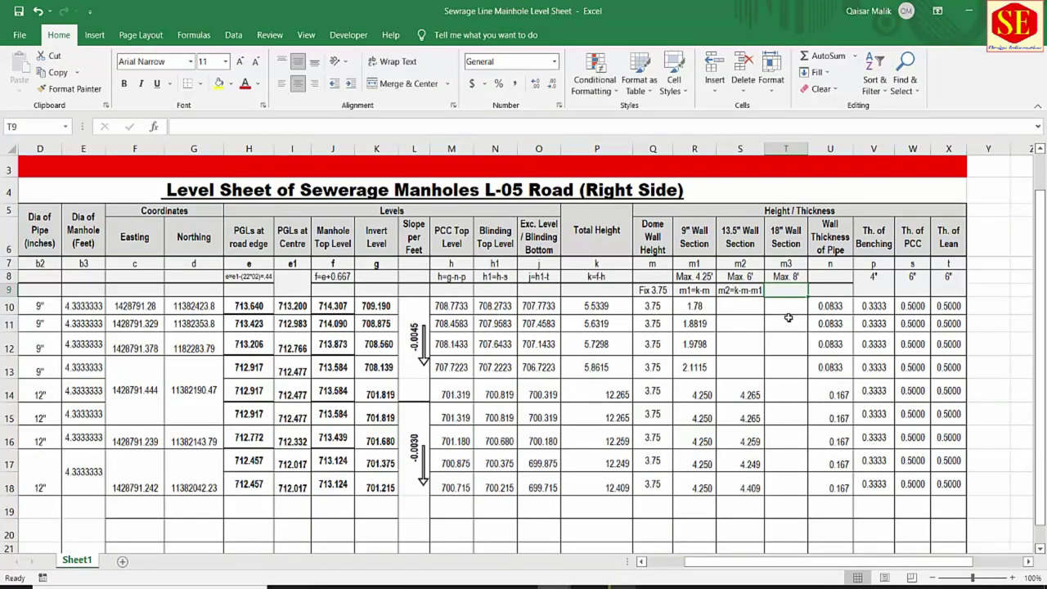
{"action": "type", "text": "k-"}
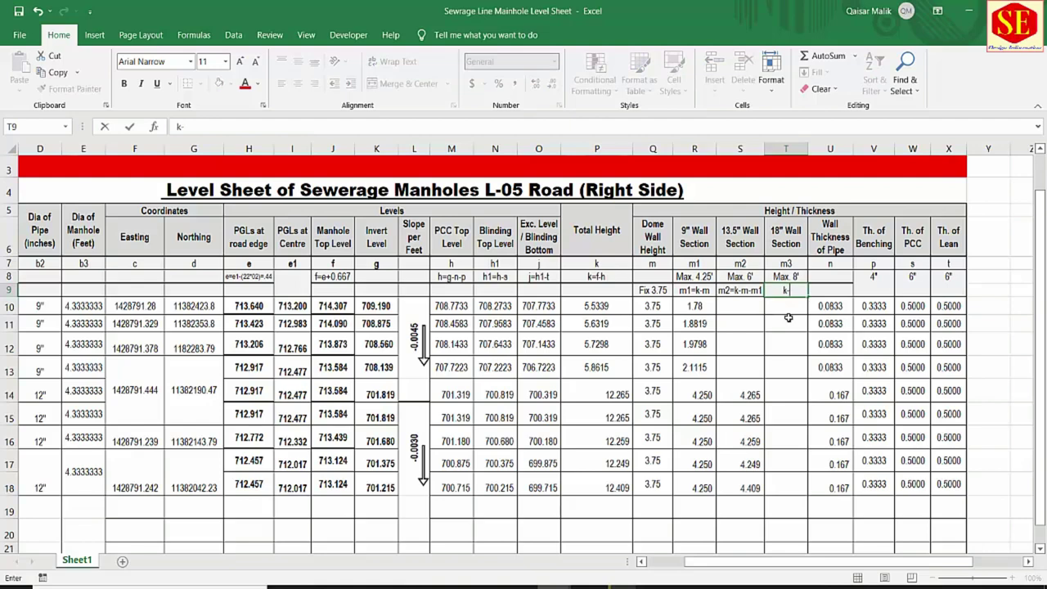
{"action": "type", "text": "m-m"}
{"action": "type", "text": "1-m"}
{"action": "type", "text": "2"}
{"action": "left_click", "coordinate": [790, 363]}
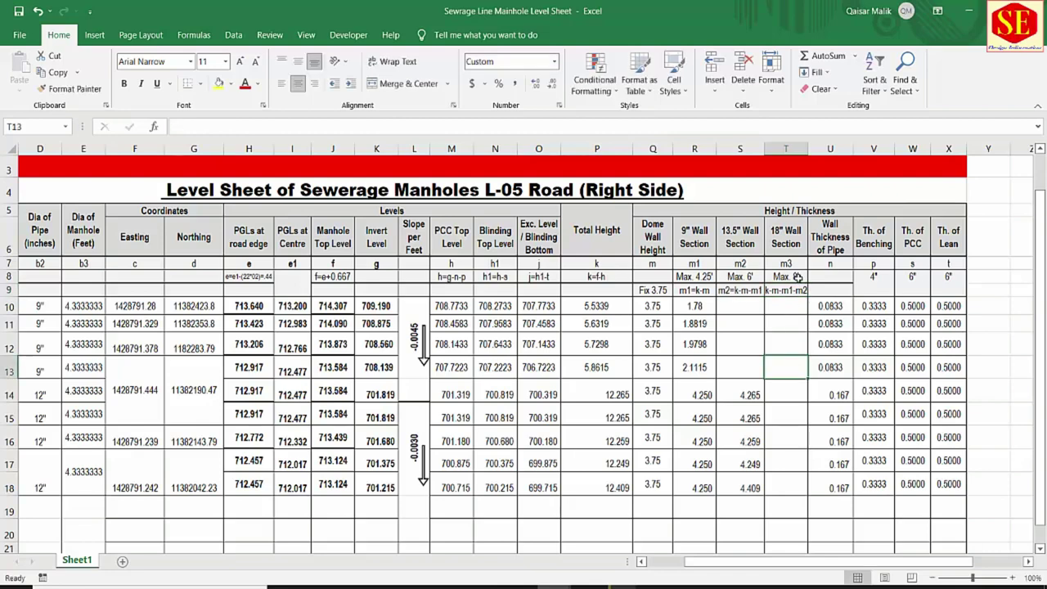
{"action": "left_click_drag", "start_coordinate": [809, 148], "coordinate": [811, 148]}
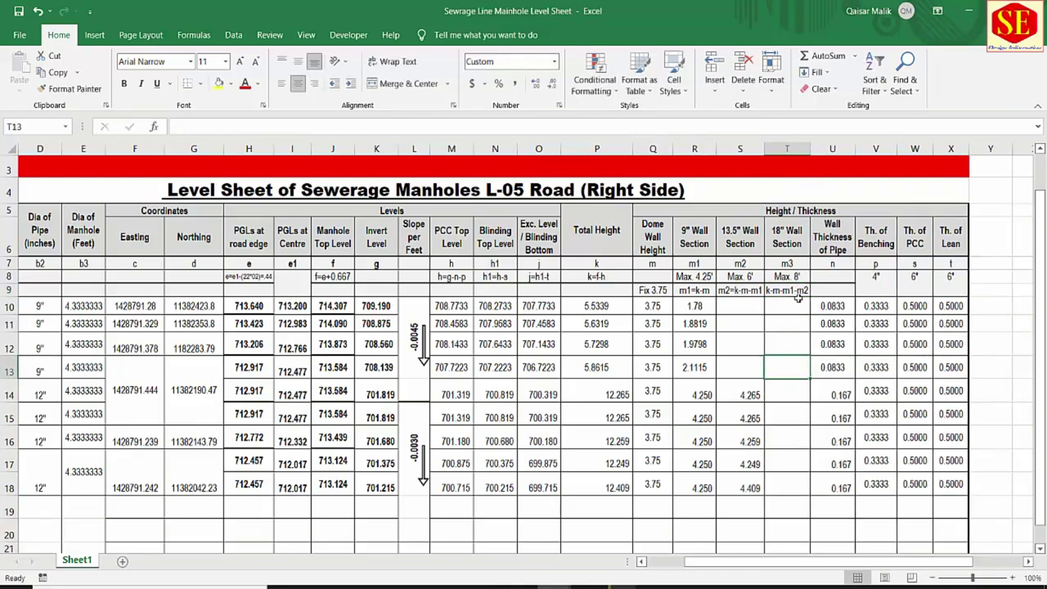
- Check the m2 and m3 labels in row 7, then return to the manhole drawing PDF
{"action": "left_click", "coordinate": [695, 263]}
{"action": "left_click", "coordinate": [756, 263]}
{"action": "key", "text": "Right"}
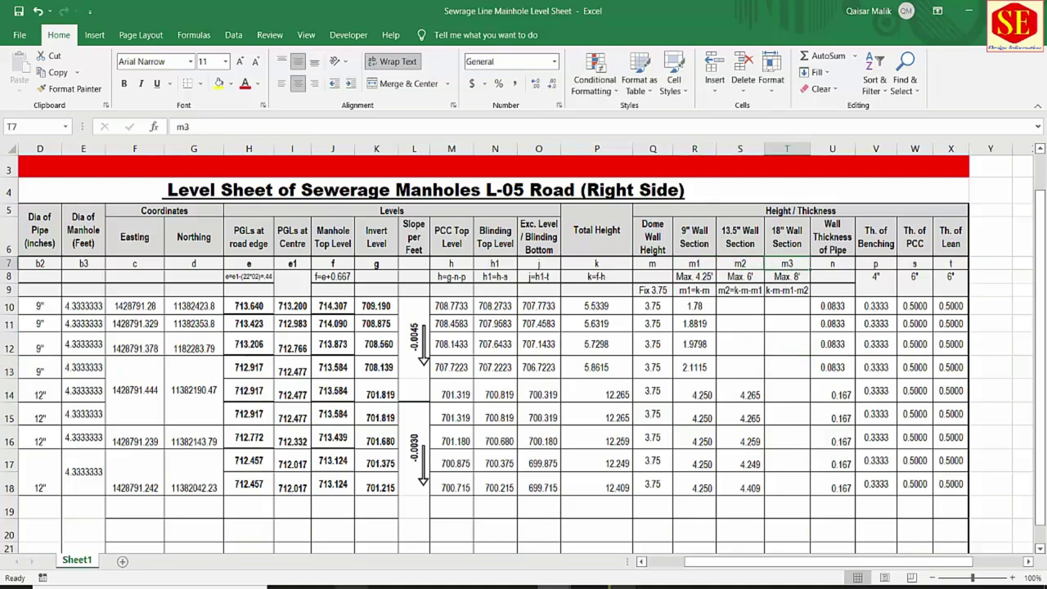
{"action": "left_click", "coordinate": [352, 585]}
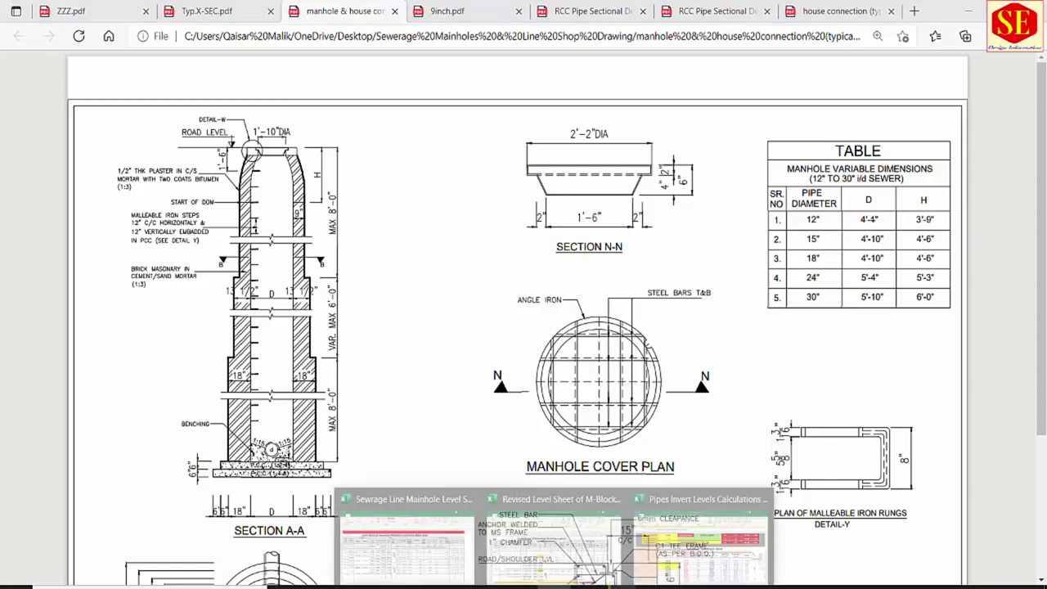
{"action": "left_click", "coordinate": [447, 556]}
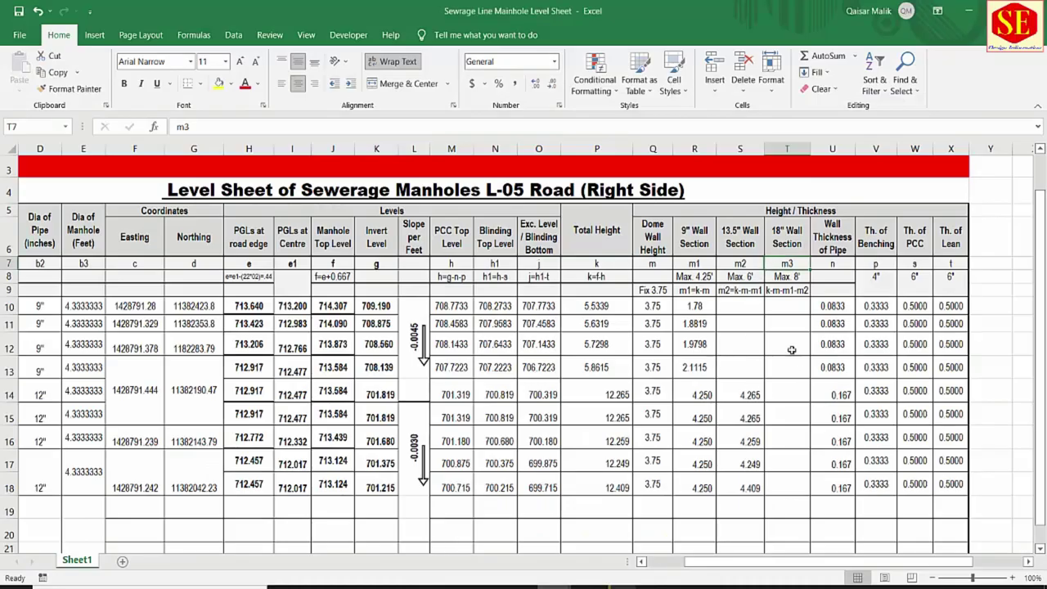
{"action": "left_click_drag", "start_coordinate": [784, 310], "coordinate": [801, 485]}
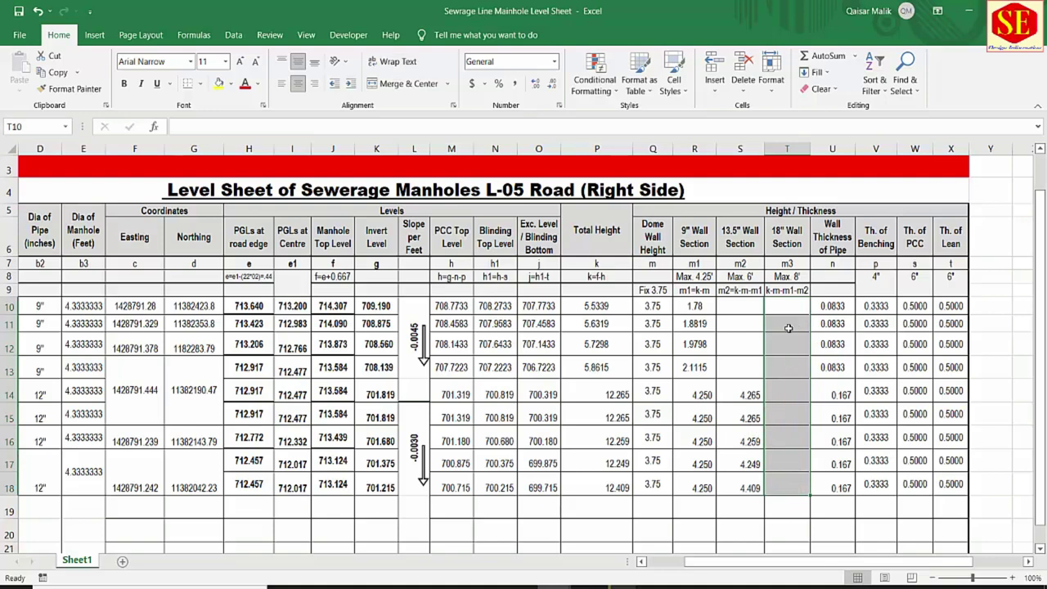
{"action": "left_click", "coordinate": [740, 342]}
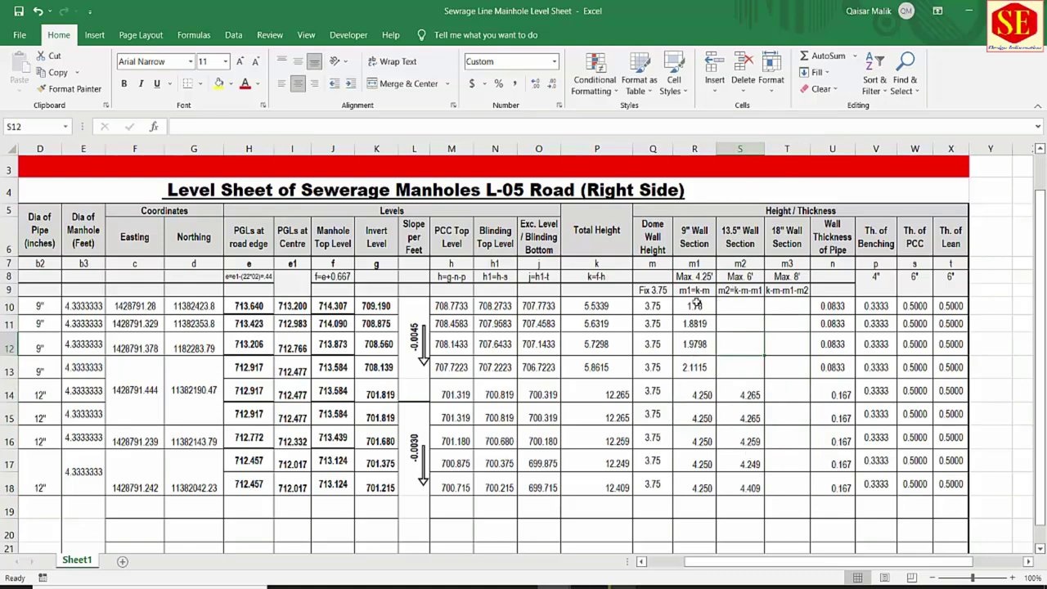
{"action": "left_click", "coordinate": [694, 264]}
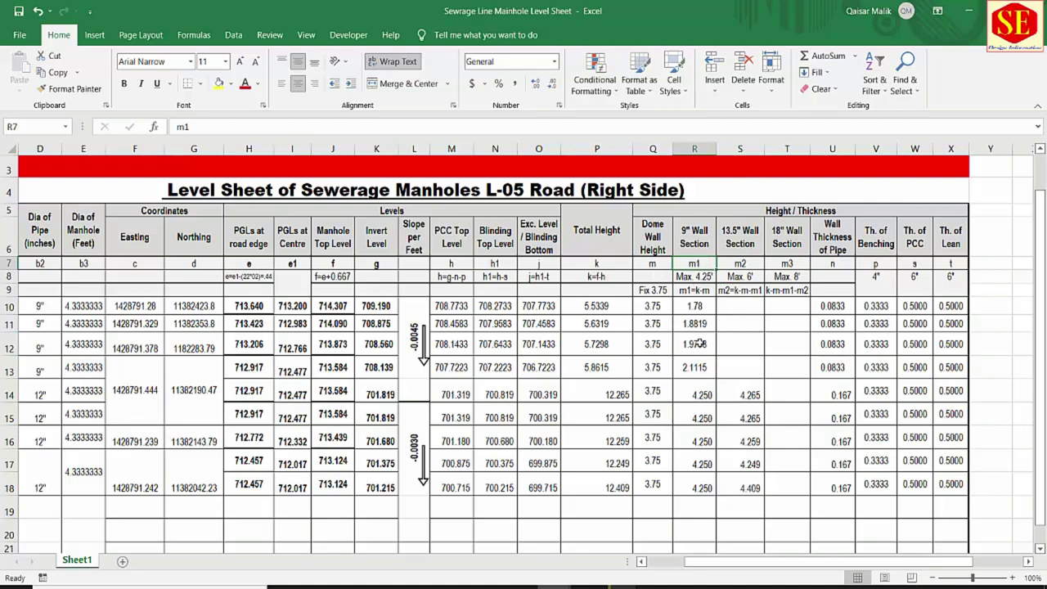
{"action": "left_click_drag", "start_coordinate": [701, 305], "coordinate": [701, 368]}
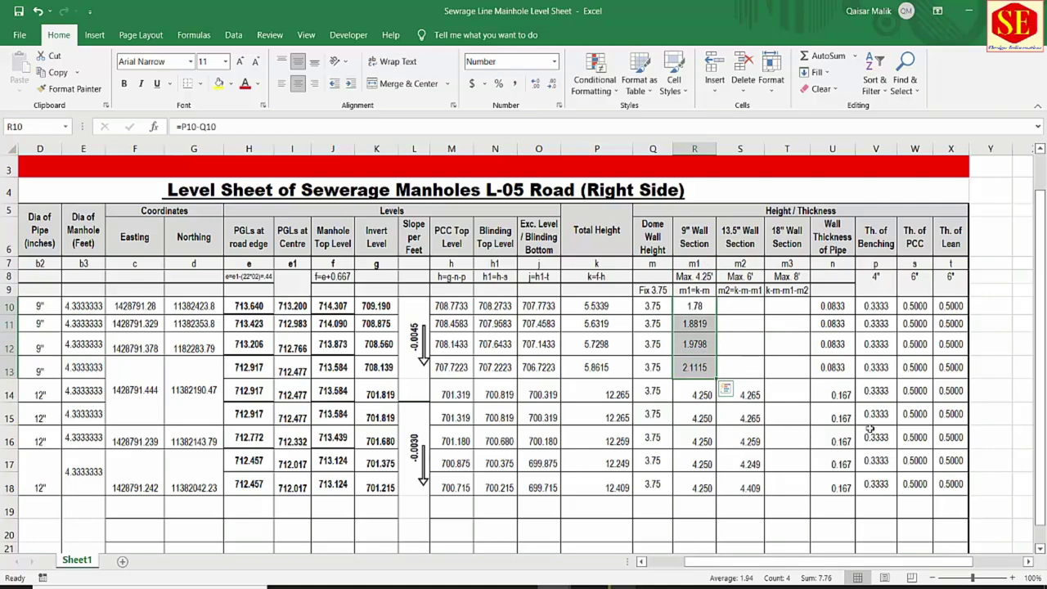
{"action": "left_click", "coordinate": [868, 415]}
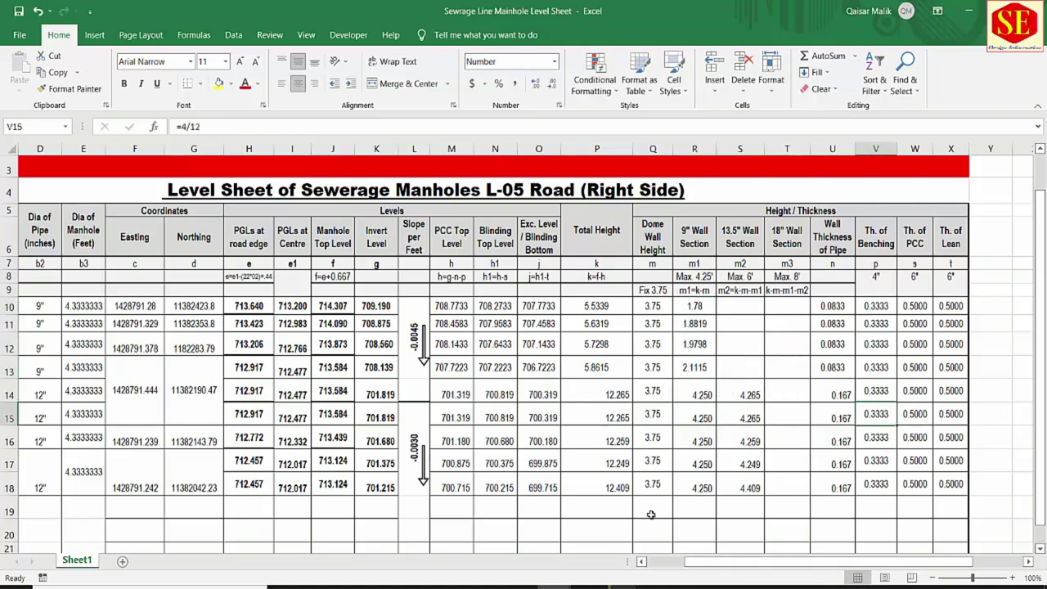
{"action": "left_click_drag", "start_coordinate": [749, 562], "coordinate": [703, 584]}
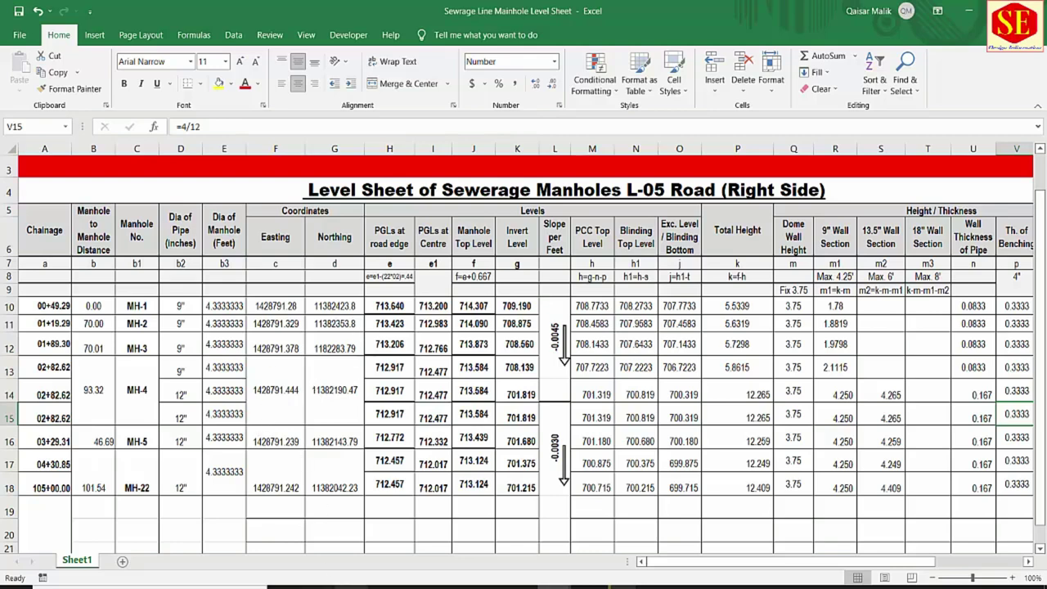
{"action": "key", "text": "alt+Tab"}
- Switch to ZZZ.pdf, zoom out, and pick a Highlight colour to activate the highlighter
{"action": "left_click", "coordinate": [82, 11]}
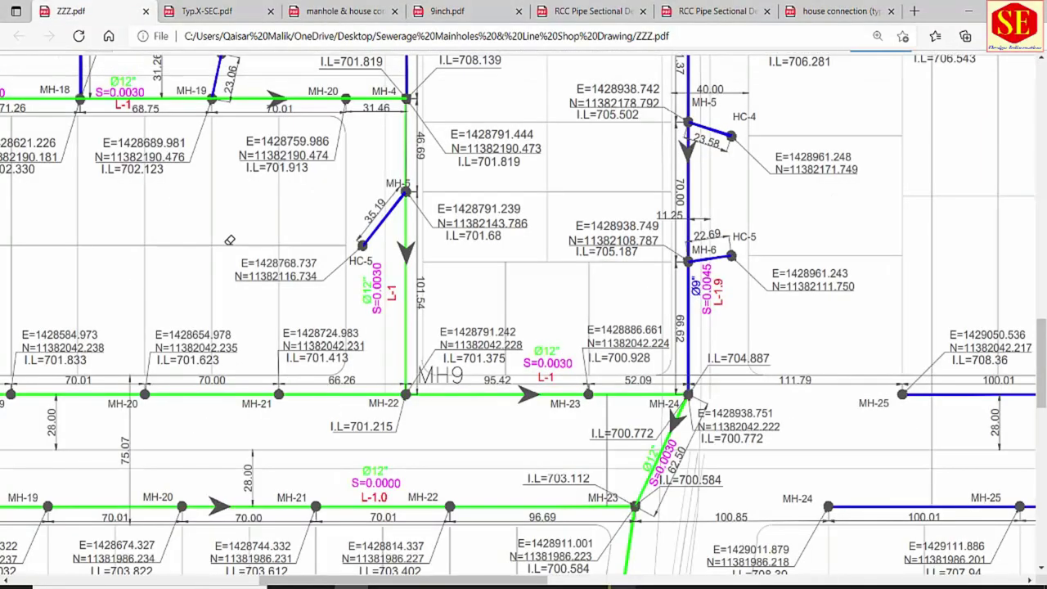
{"action": "scroll", "coordinate": [501, 370], "scroll_direction": "down", "scroll_amount": 1, "text": "ctrl"}
{"action": "scroll", "coordinate": [504, 360], "scroll_direction": "down", "scroll_amount": 1, "text": "ctrl"}
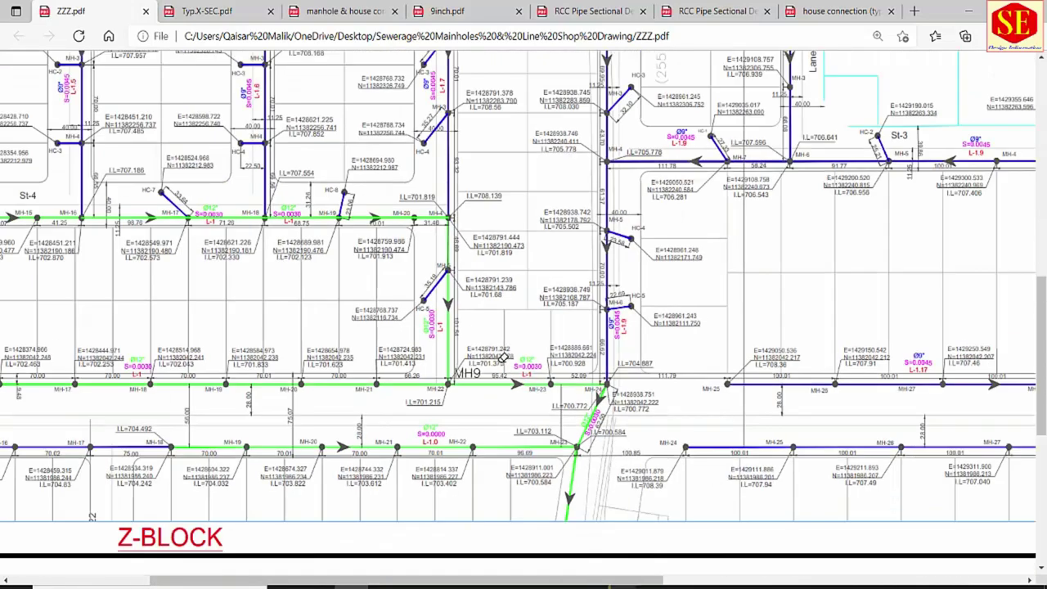
{"action": "scroll", "coordinate": [504, 359], "scroll_direction": "down", "scroll_amount": 1, "text": "ctrl"}
{"action": "scroll", "coordinate": [504, 360], "scroll_direction": "down", "scroll_amount": 1, "text": "ctrl"}
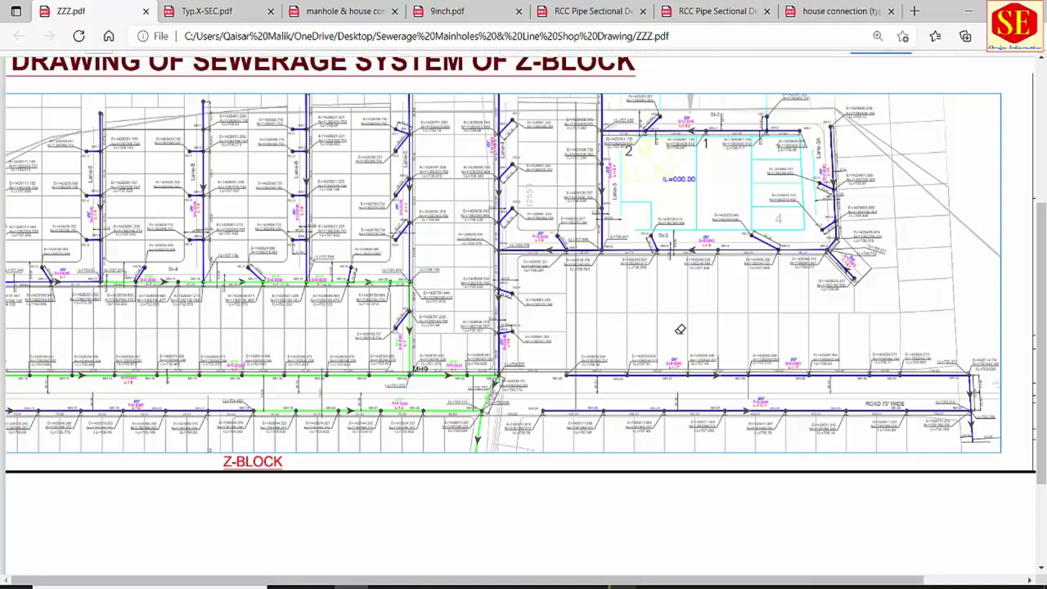
{"action": "scroll", "coordinate": [573, 289], "scroll_direction": "up", "scroll_amount": 4}
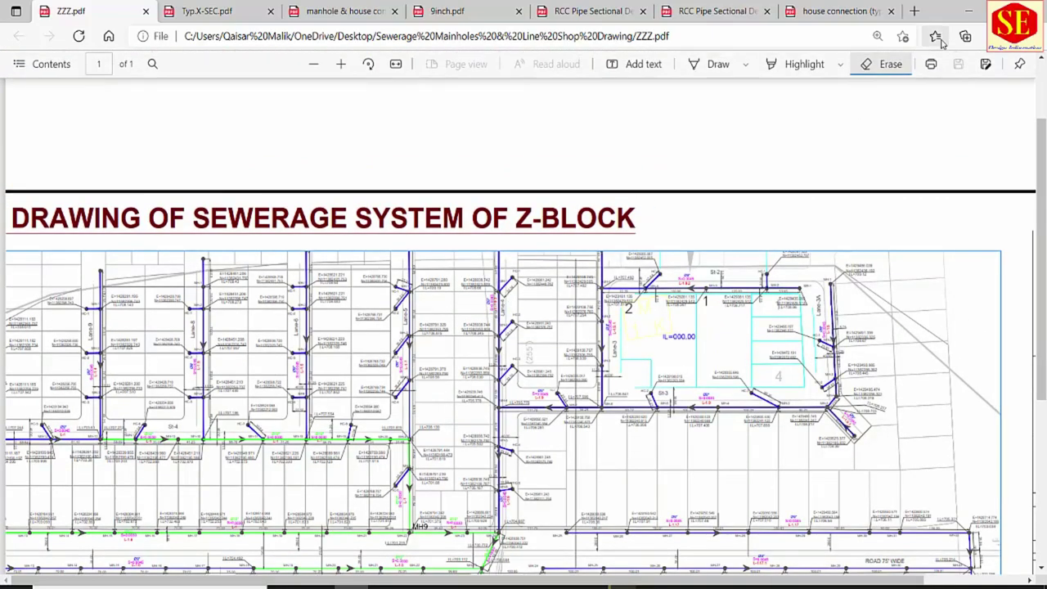
{"action": "left_click", "coordinate": [840, 69]}
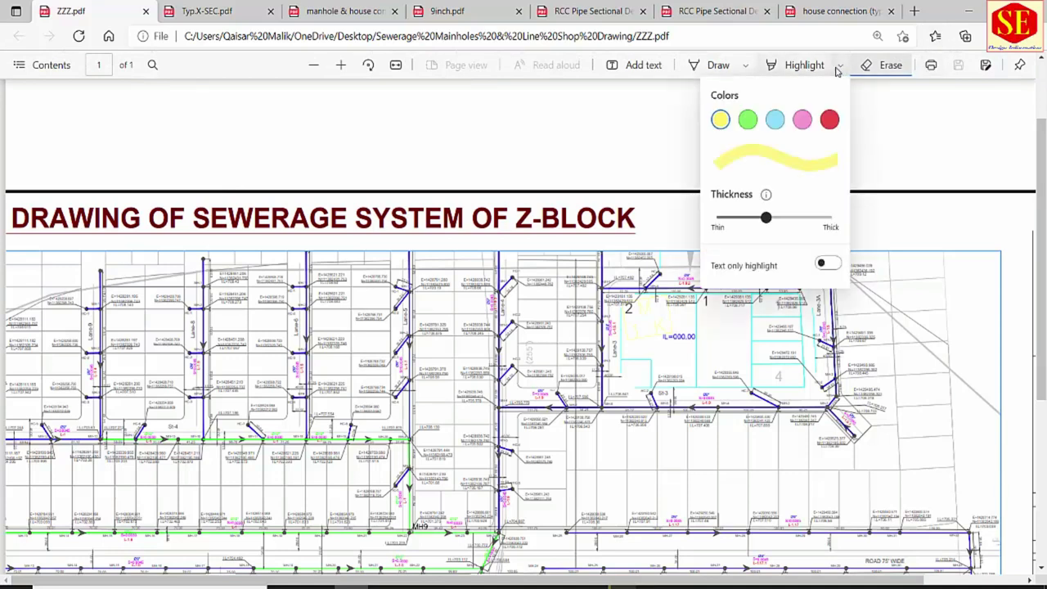
{"action": "left_click", "coordinate": [774, 120]}
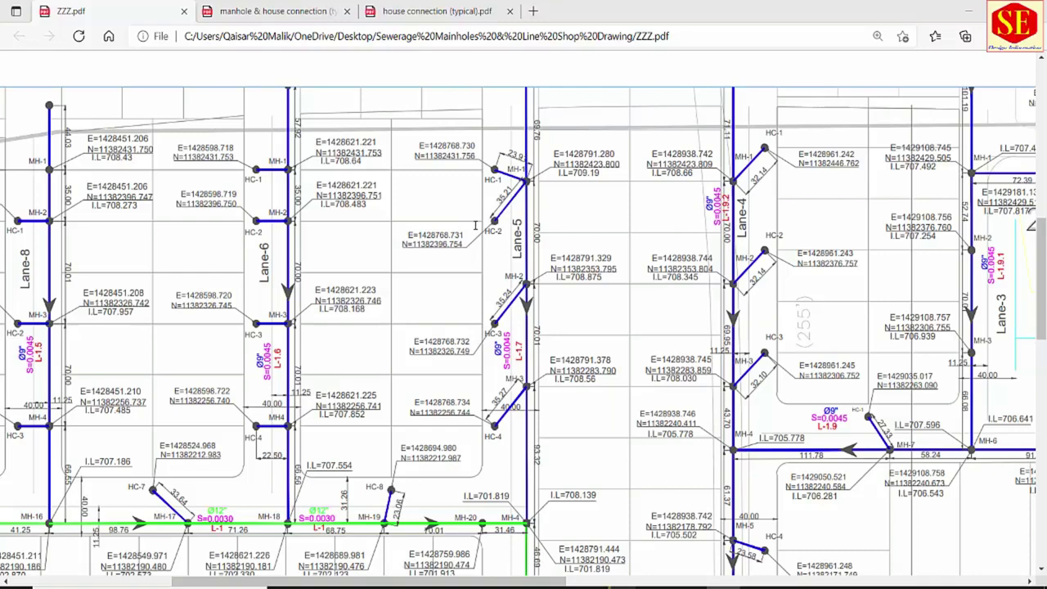
{"action": "left_click", "coordinate": [282, 12]}
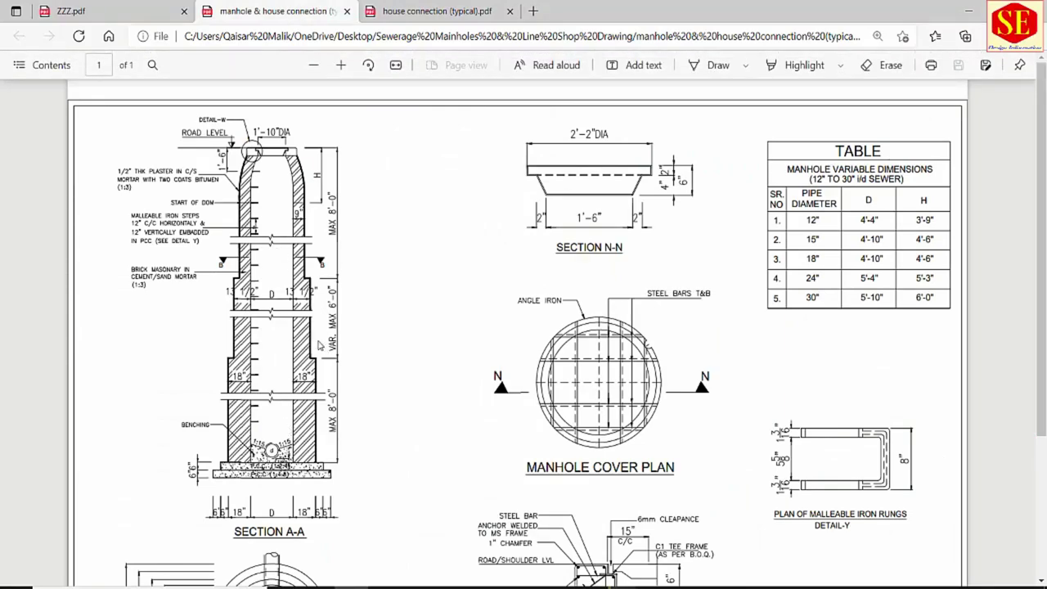
{"action": "left_click", "coordinate": [436, 11]}
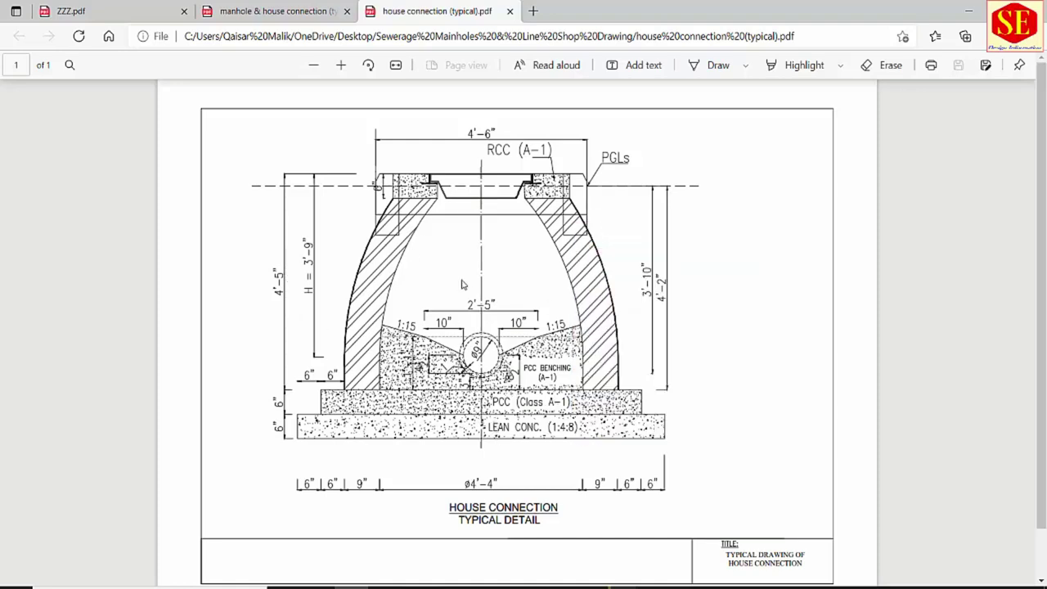
{"action": "left_click", "coordinate": [164, 18]}
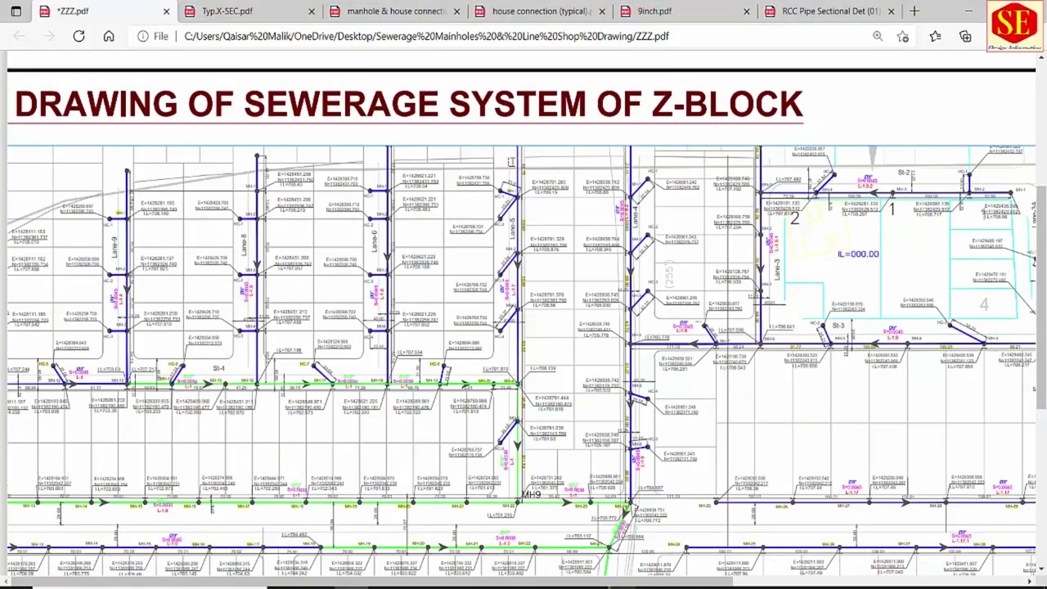
- Highlight Lane-5 in yellow, then review the cross-section, manhole, house connection and RCC pipe drawings
{"action": "left_click_drag", "start_coordinate": [524, 152], "coordinate": [520, 350]}
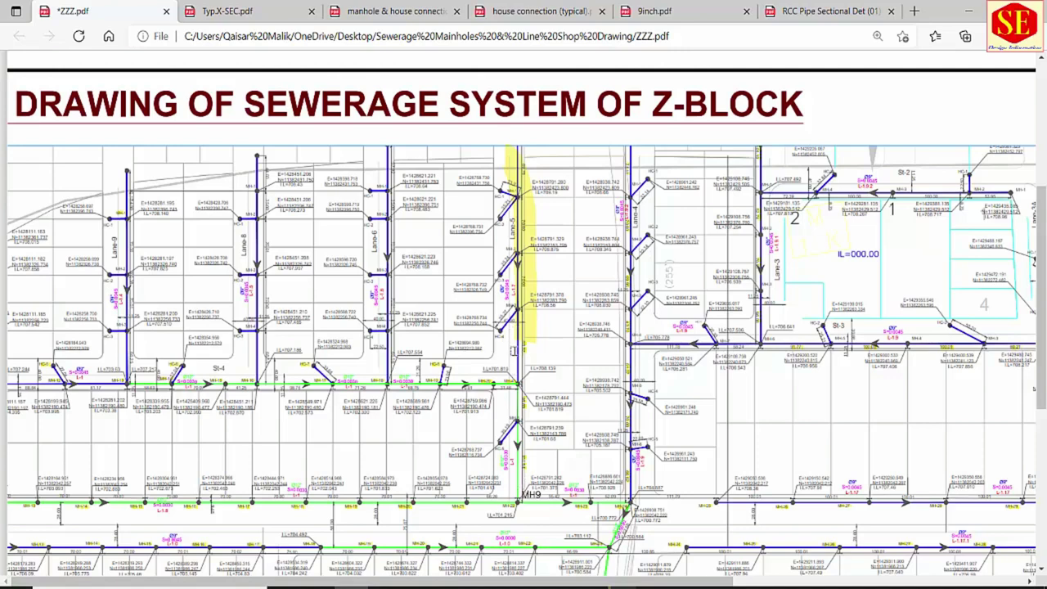
{"action": "left_click", "coordinate": [237, 12]}
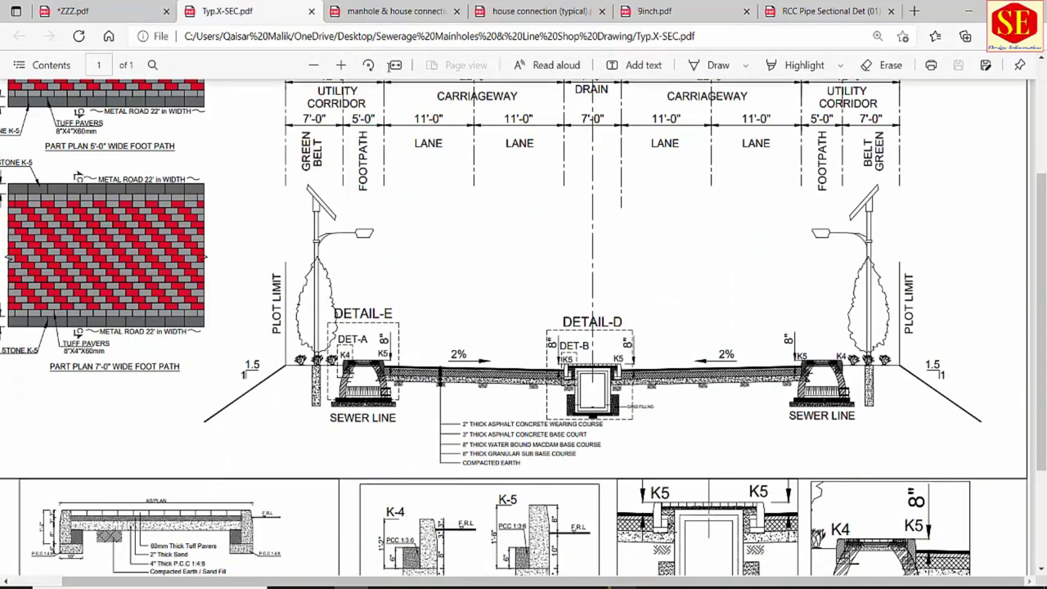
{"action": "left_click", "coordinate": [375, 10]}
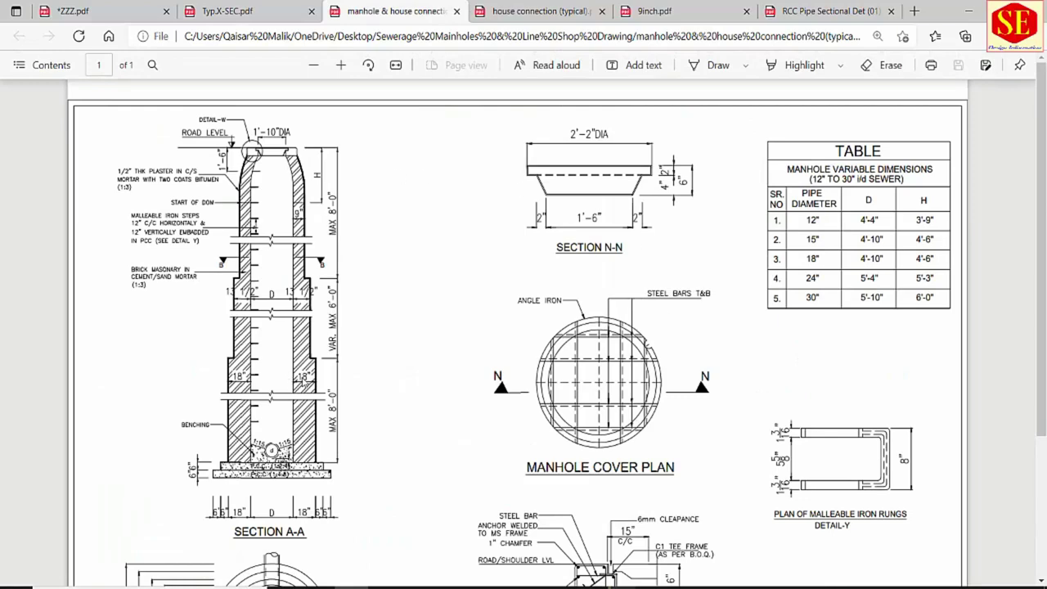
{"action": "scroll", "coordinate": [469, 457], "scroll_direction": "down", "scroll_amount": 2}
{"action": "scroll", "coordinate": [469, 454], "scroll_direction": "up", "scroll_amount": 2}
{"action": "scroll", "coordinate": [469, 434], "scroll_direction": "up", "scroll_amount": 1}
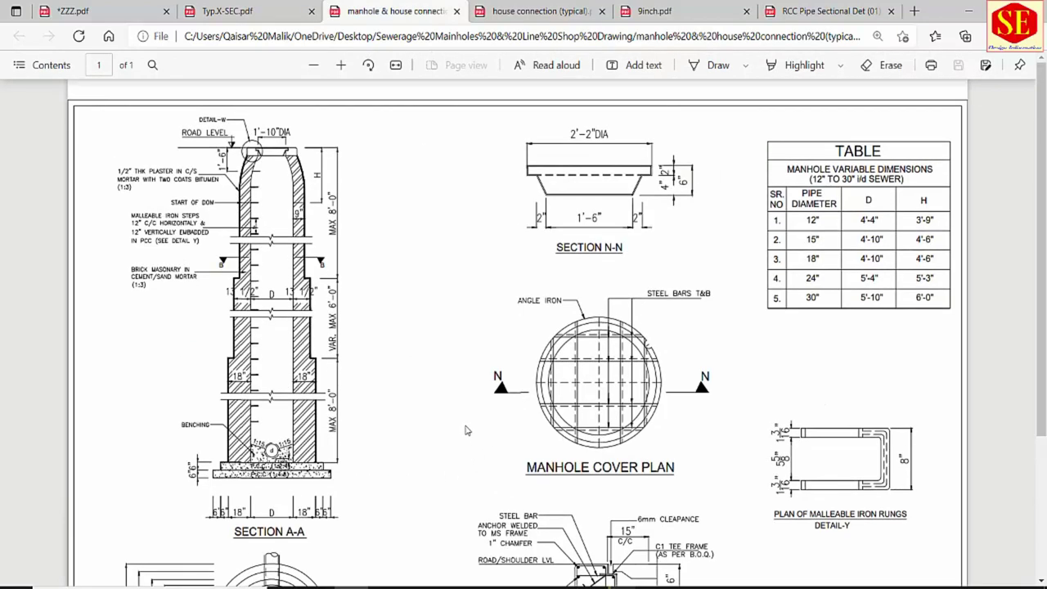
{"action": "left_click", "coordinate": [542, 11]}
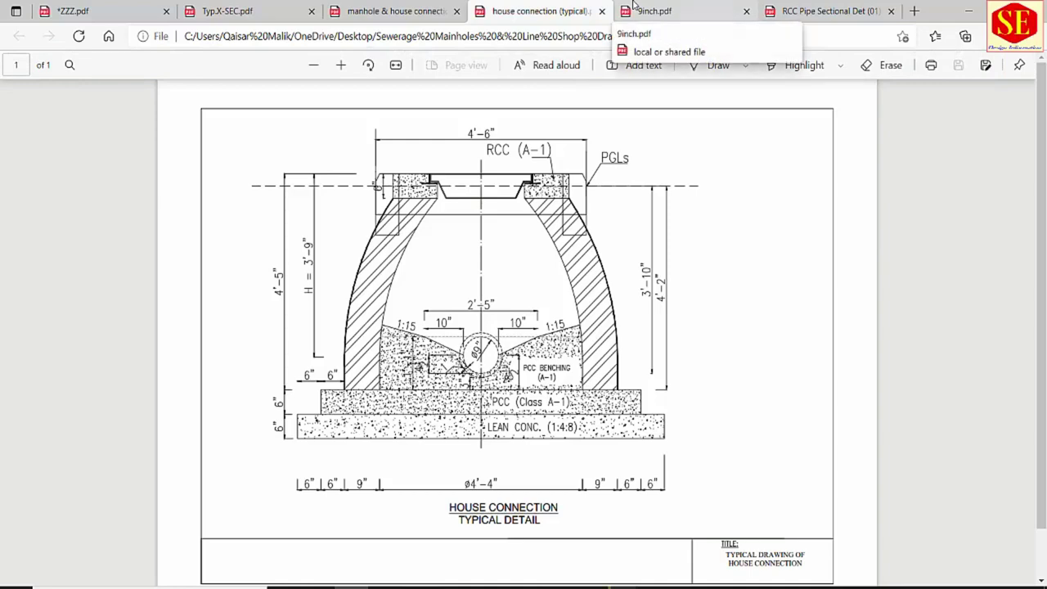
{"action": "left_click", "coordinate": [697, 11]}
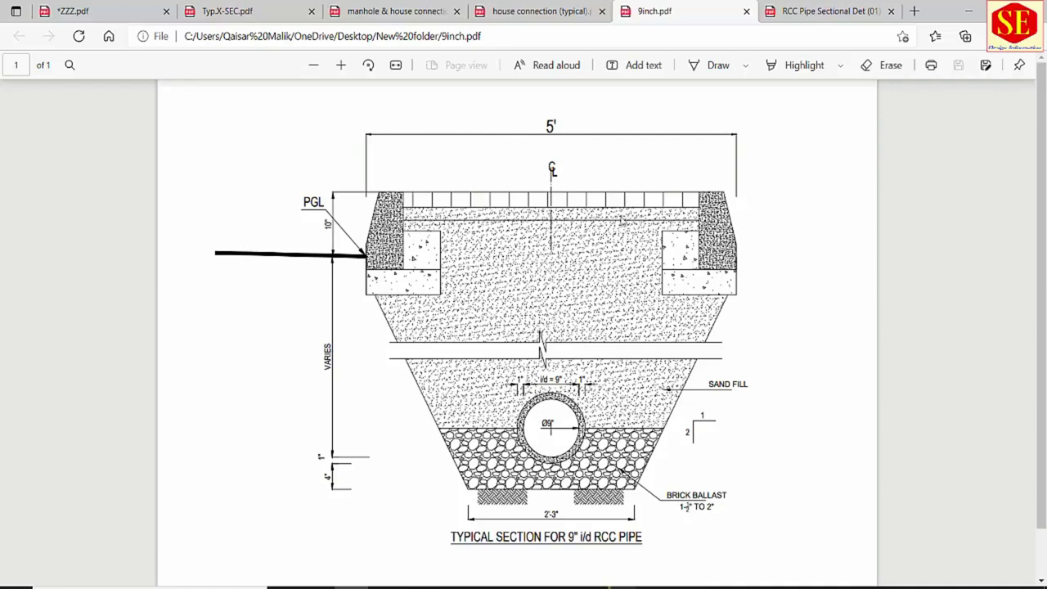
{"action": "left_click", "coordinate": [818, 13]}
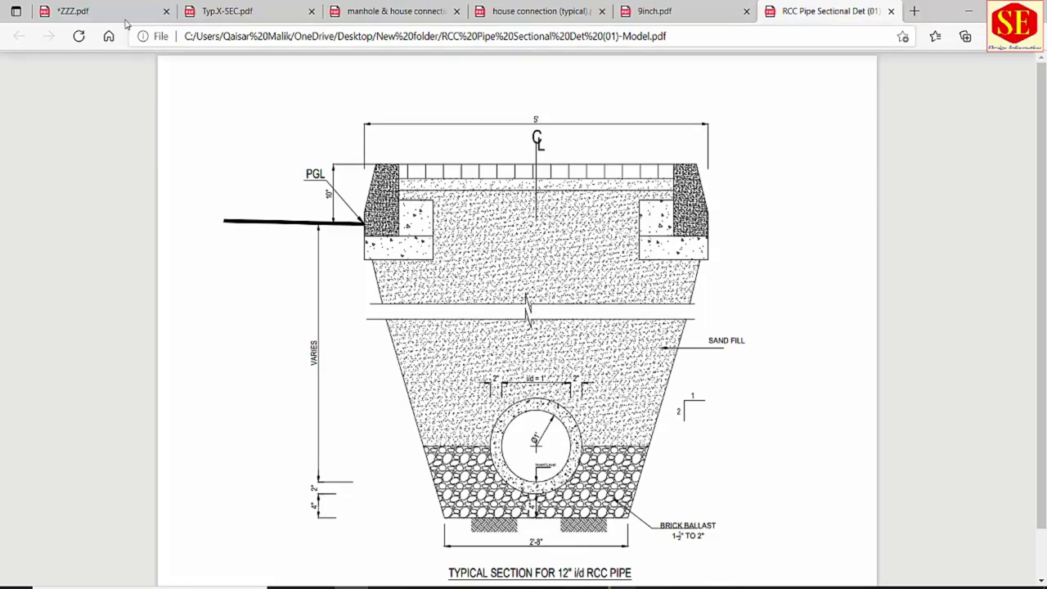
- Cycle again through the Z-Block, cross-section, manhole, house connection, 9-inch and 12-inch pipe drawings
{"action": "left_click", "coordinate": [73, 10]}
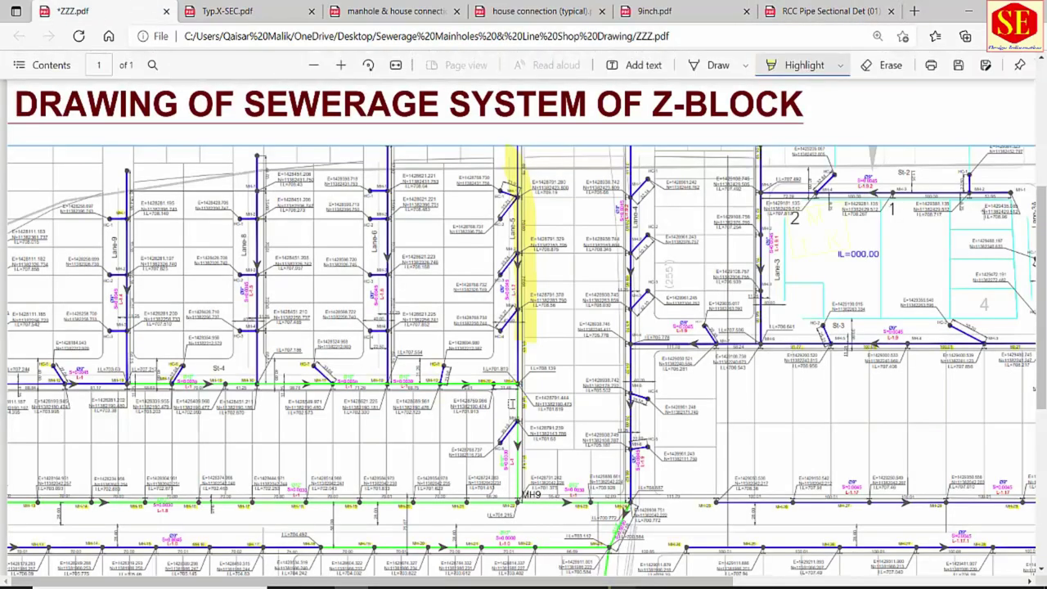
{"action": "left_click", "coordinate": [254, 12]}
{"action": "left_click", "coordinate": [382, 10]}
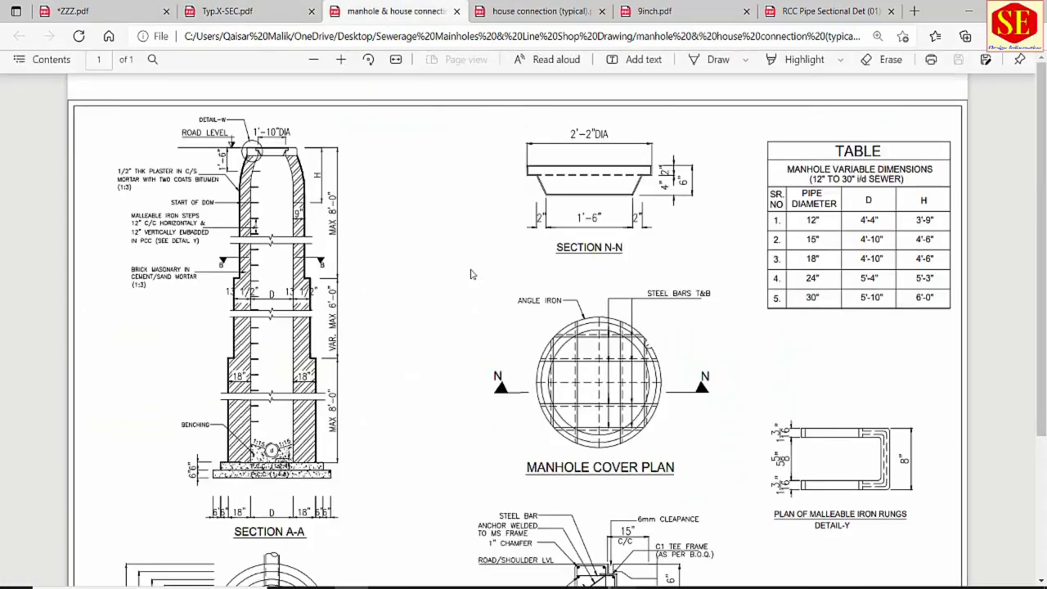
{"action": "scroll", "coordinate": [362, 351], "scroll_direction": "down", "scroll_amount": 2}
{"action": "scroll", "coordinate": [492, 364], "scroll_direction": "down", "scroll_amount": 4}
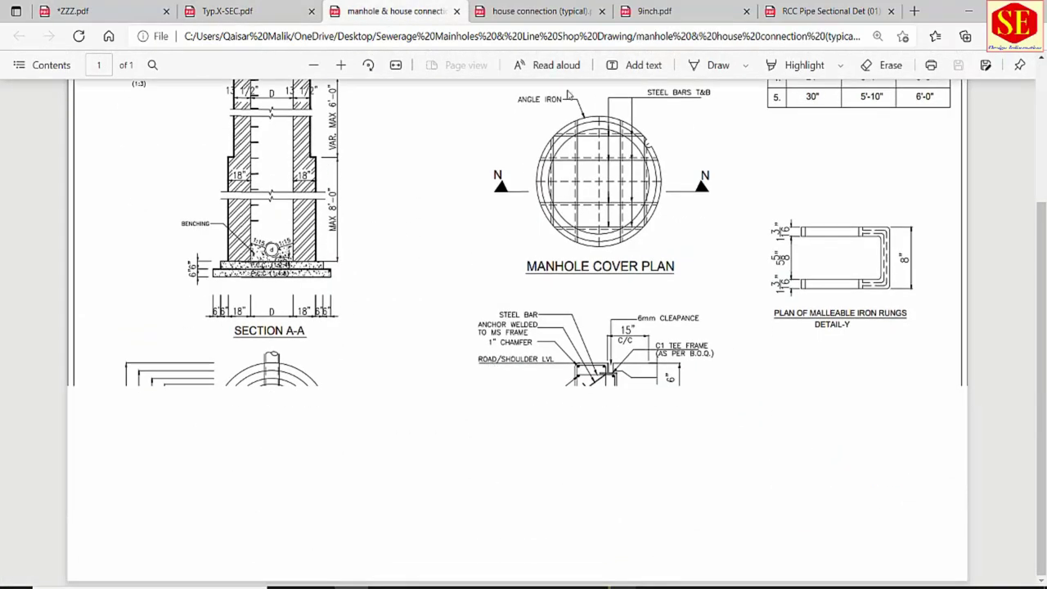
{"action": "left_click", "coordinate": [536, 11]}
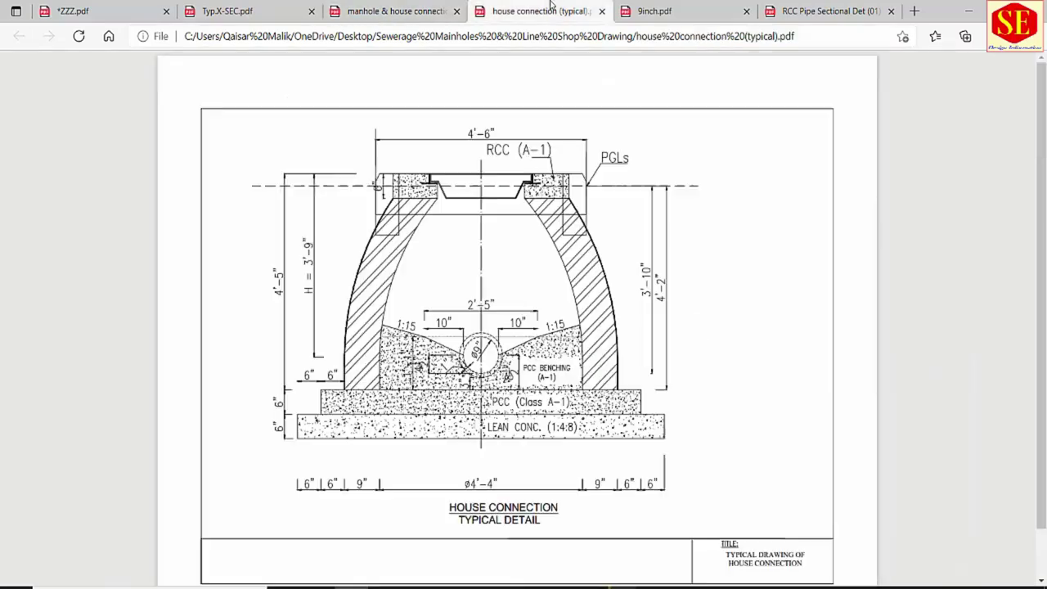
{"action": "left_click", "coordinate": [679, 12]}
{"action": "left_click", "coordinate": [878, 7]}
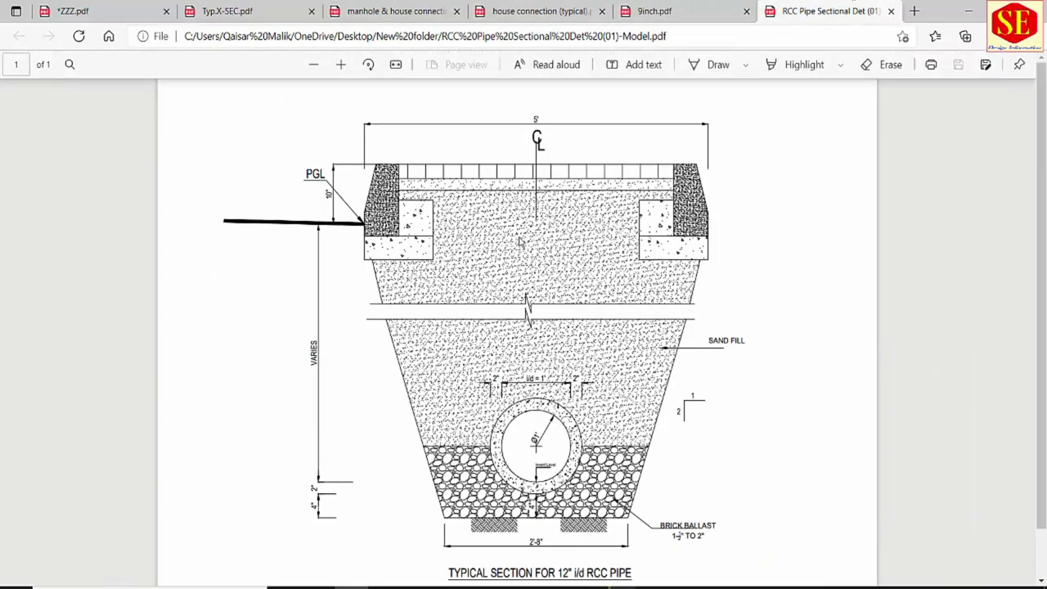
- Back in the level sheet, widen column I so PGLs at Centre values like 712.332 display
{"action": "left_click", "coordinate": [392, 499]}
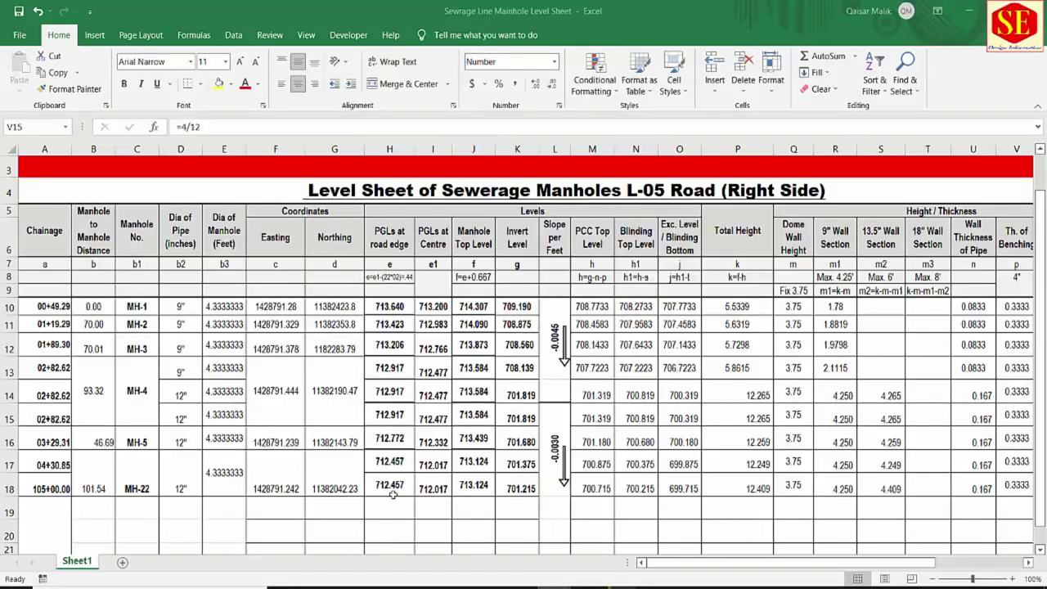
{"action": "scroll", "coordinate": [374, 378], "scroll_direction": "down", "scroll_amount": 1}
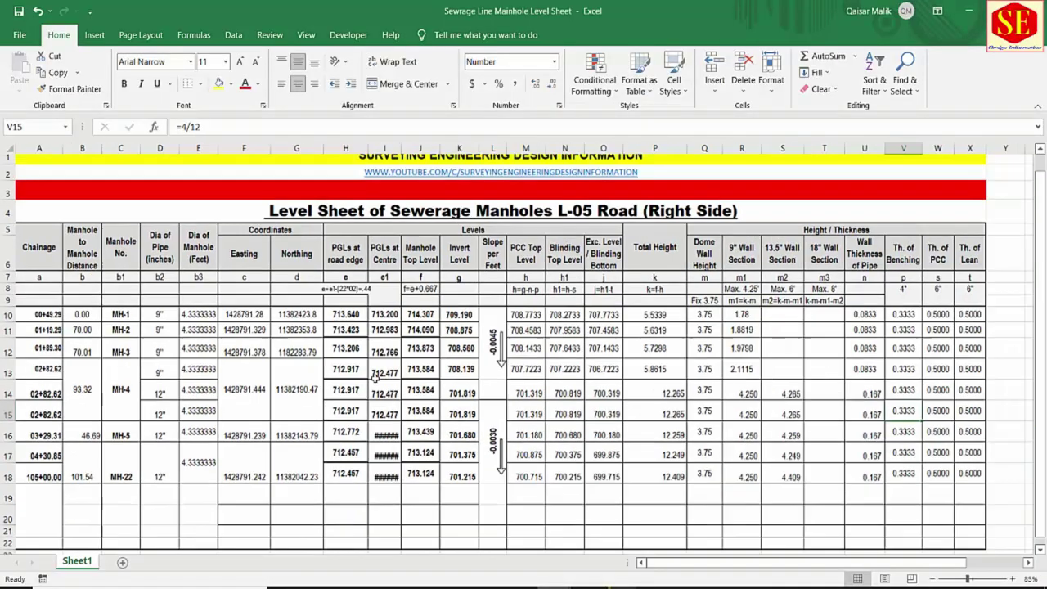
{"action": "scroll", "coordinate": [370, 356], "scroll_direction": "down", "scroll_amount": 1}
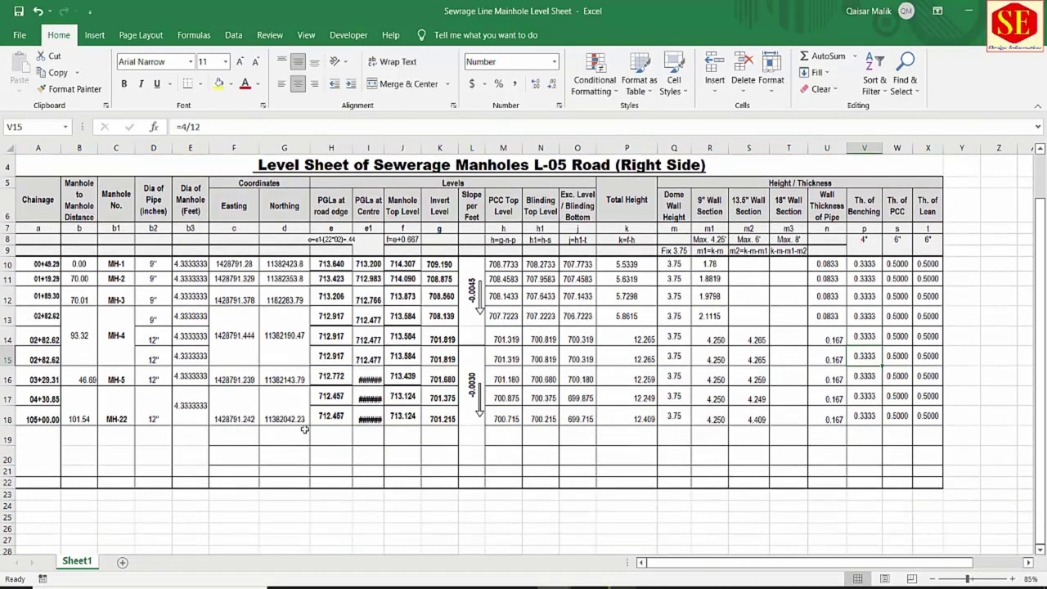
{"action": "left_click_drag", "start_coordinate": [381, 148], "coordinate": [383, 148]}
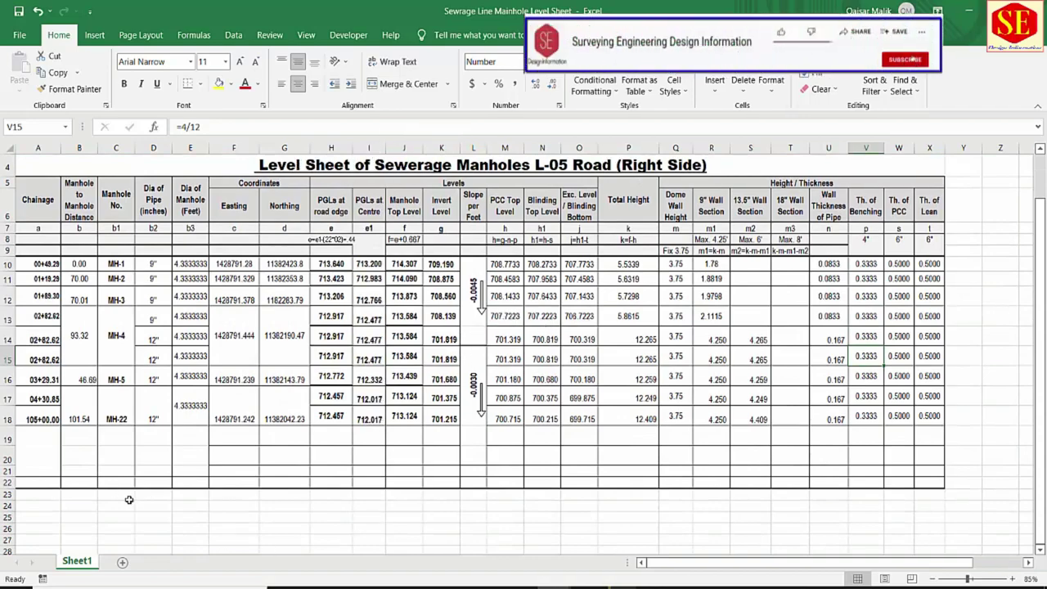
{"action": "scroll", "coordinate": [600, 422], "scroll_direction": "up", "scroll_amount": 1}
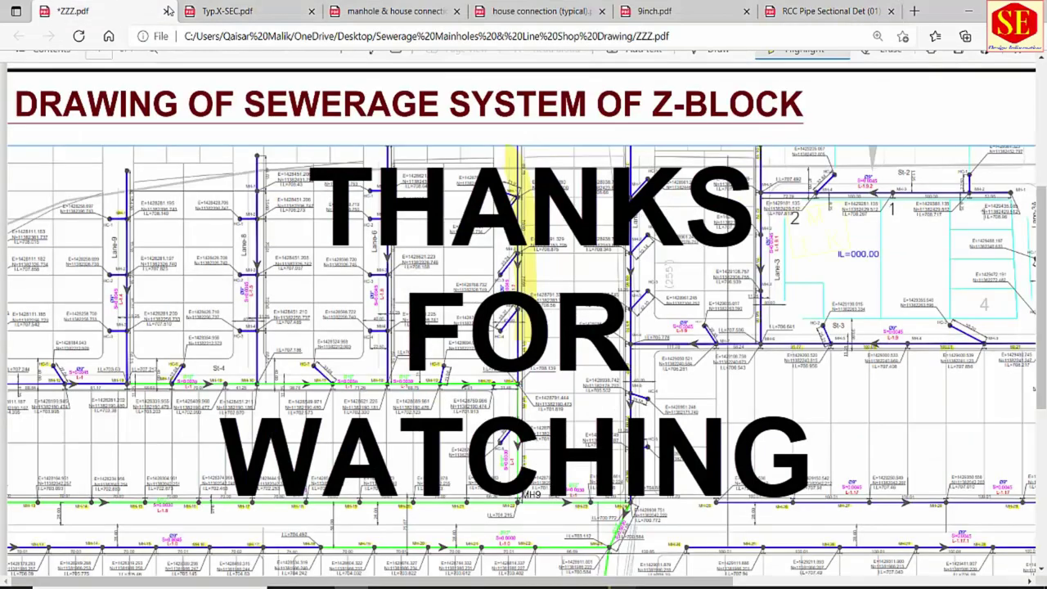
- Step through the cross-section, manhole, house connection and 9-inch drawings to the 12-inch RCC pipe section
{"action": "left_click", "coordinate": [256, 11]}
{"action": "left_click", "coordinate": [425, 13]}
{"action": "left_click", "coordinate": [544, 11]}
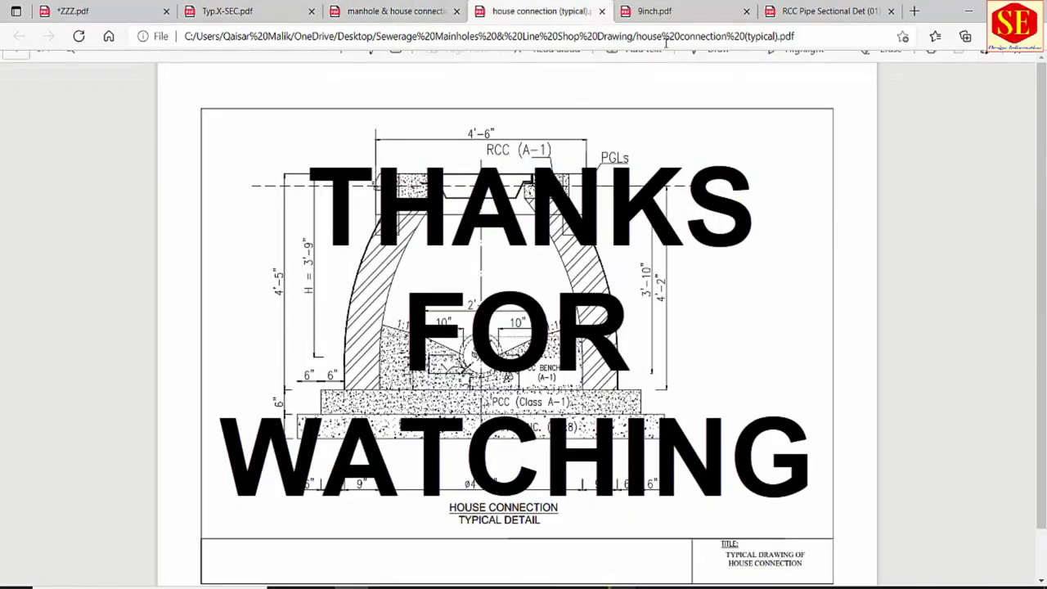
{"action": "left_click", "coordinate": [686, 17]}
{"action": "left_click", "coordinate": [800, 13]}
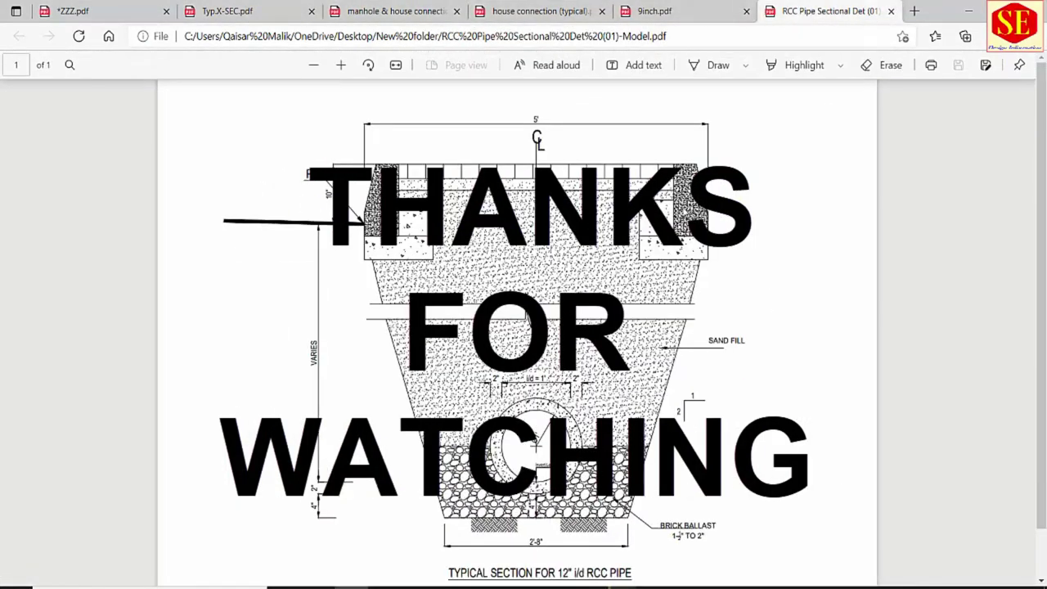